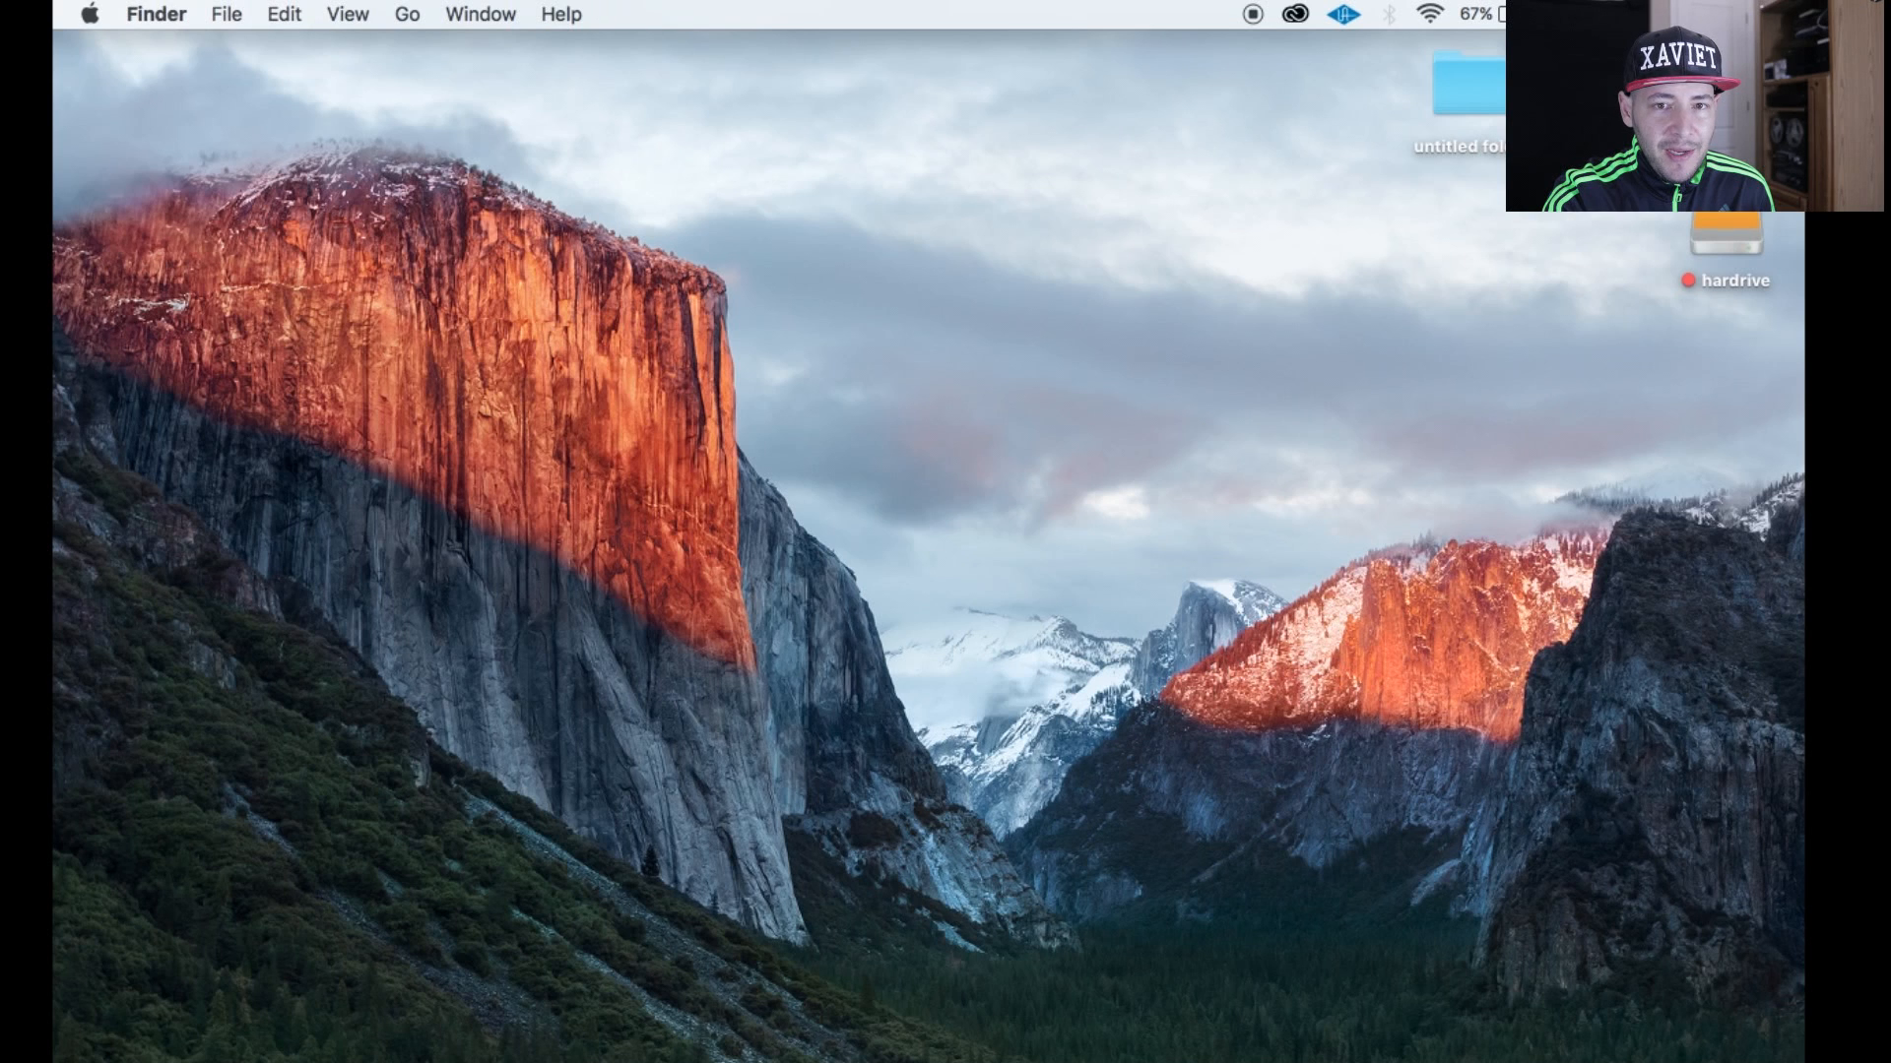
Browse the Applications folder on Macintosh HD to locate Logic Pro X and open it.
key("super+n")
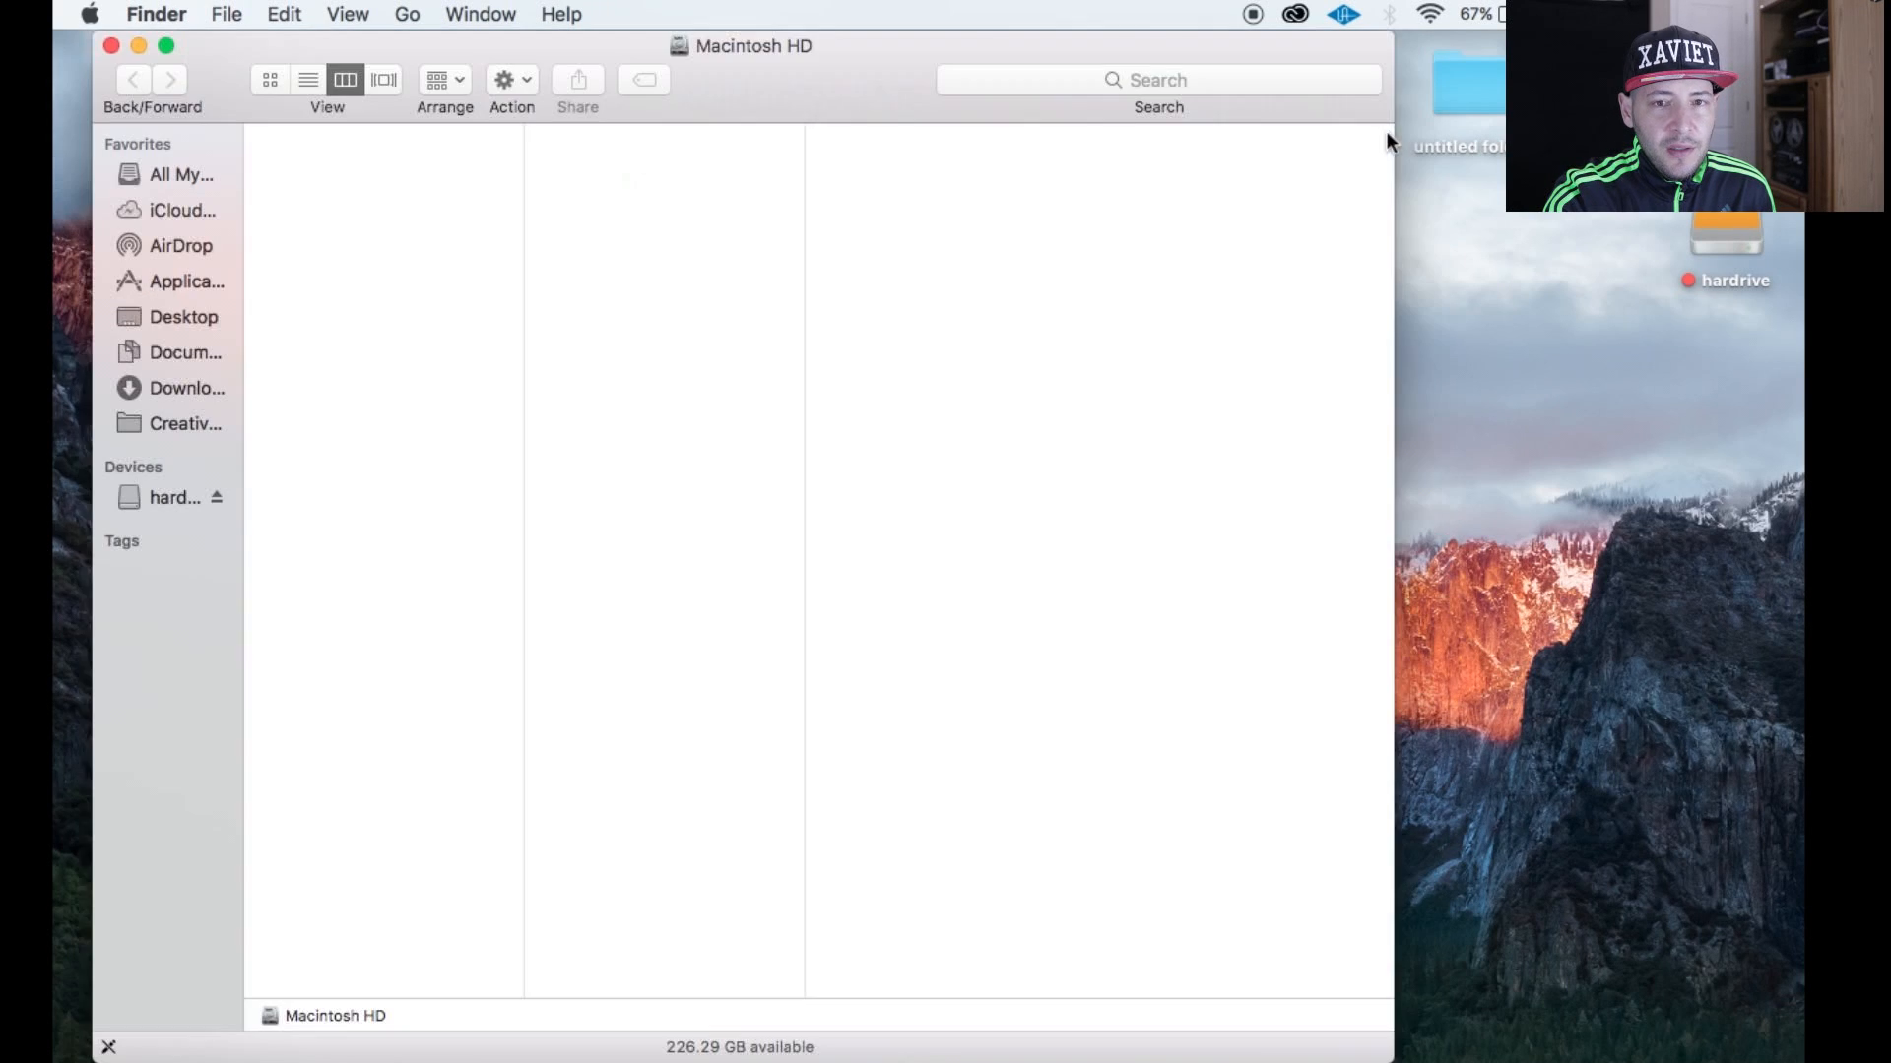
left_click(747, 138)
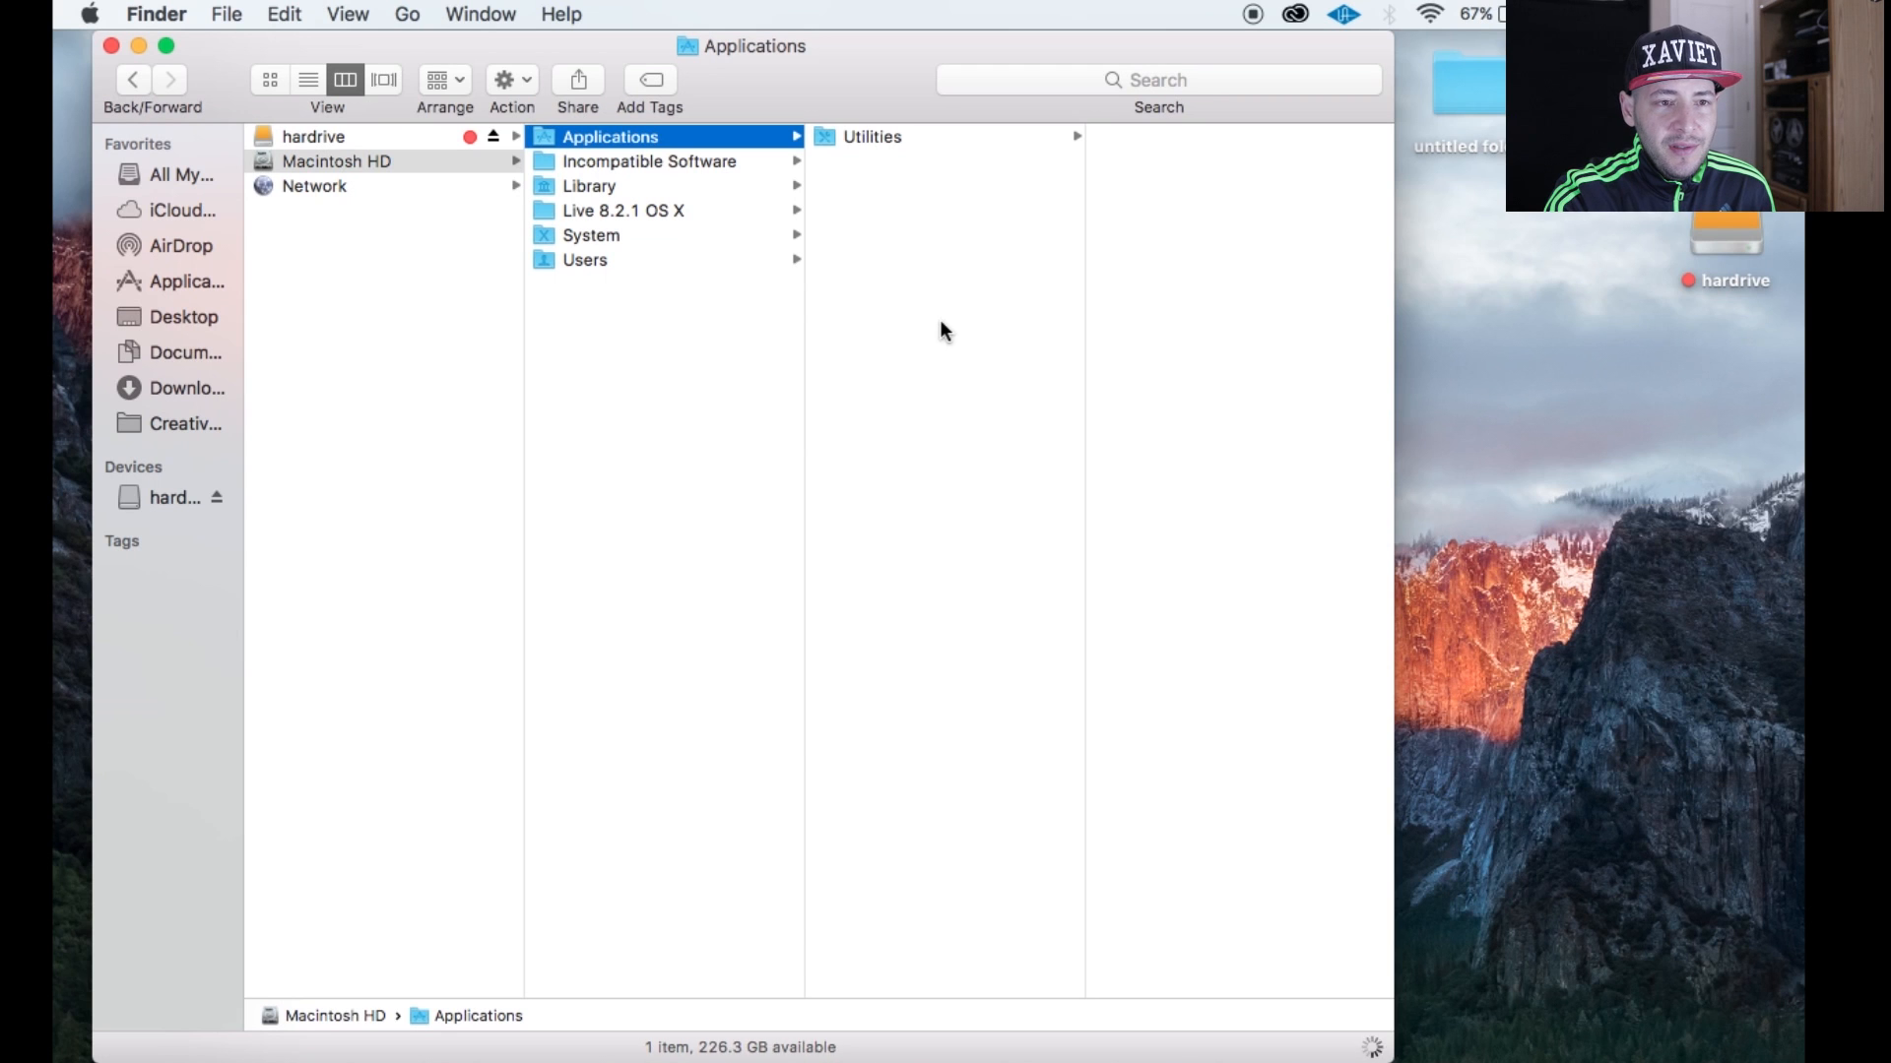
scroll(940, 331, "down", 6)
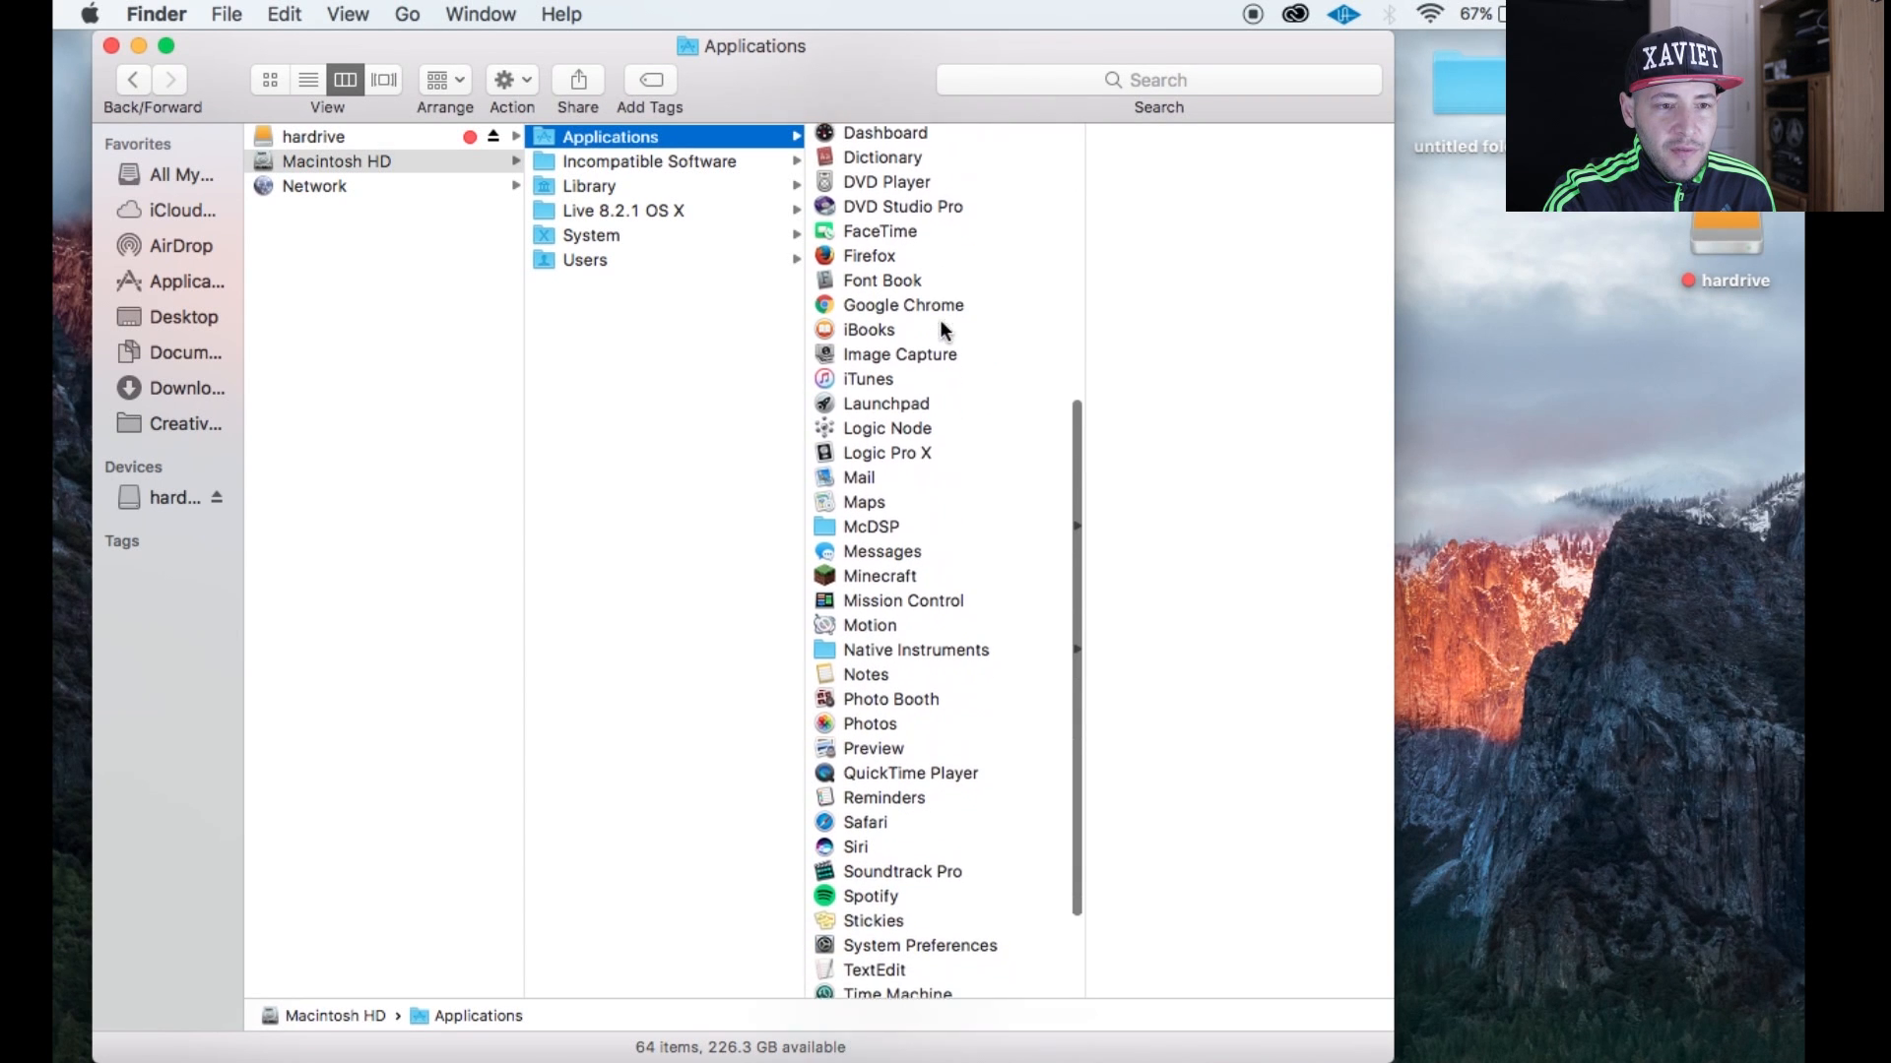
left_click(869, 449)
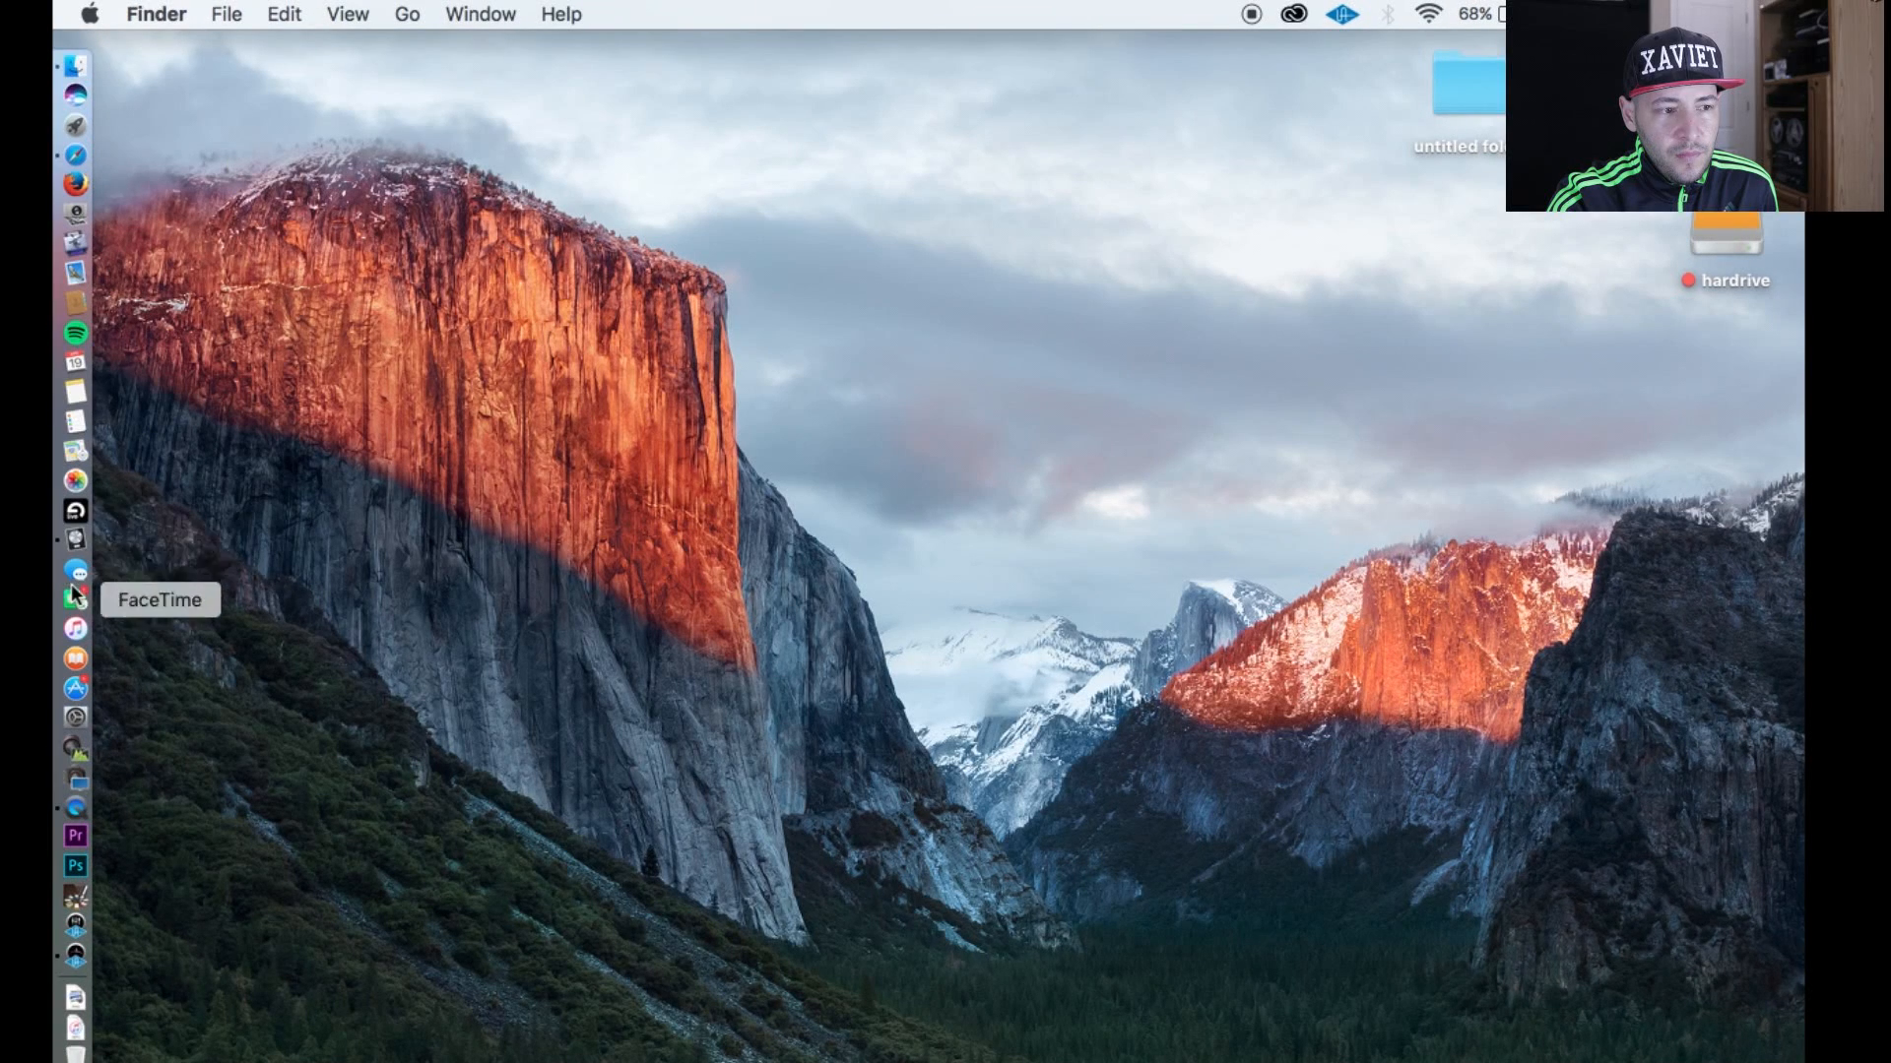
Switch to Logic Pro X and create a new project.
left_click(83, 534)
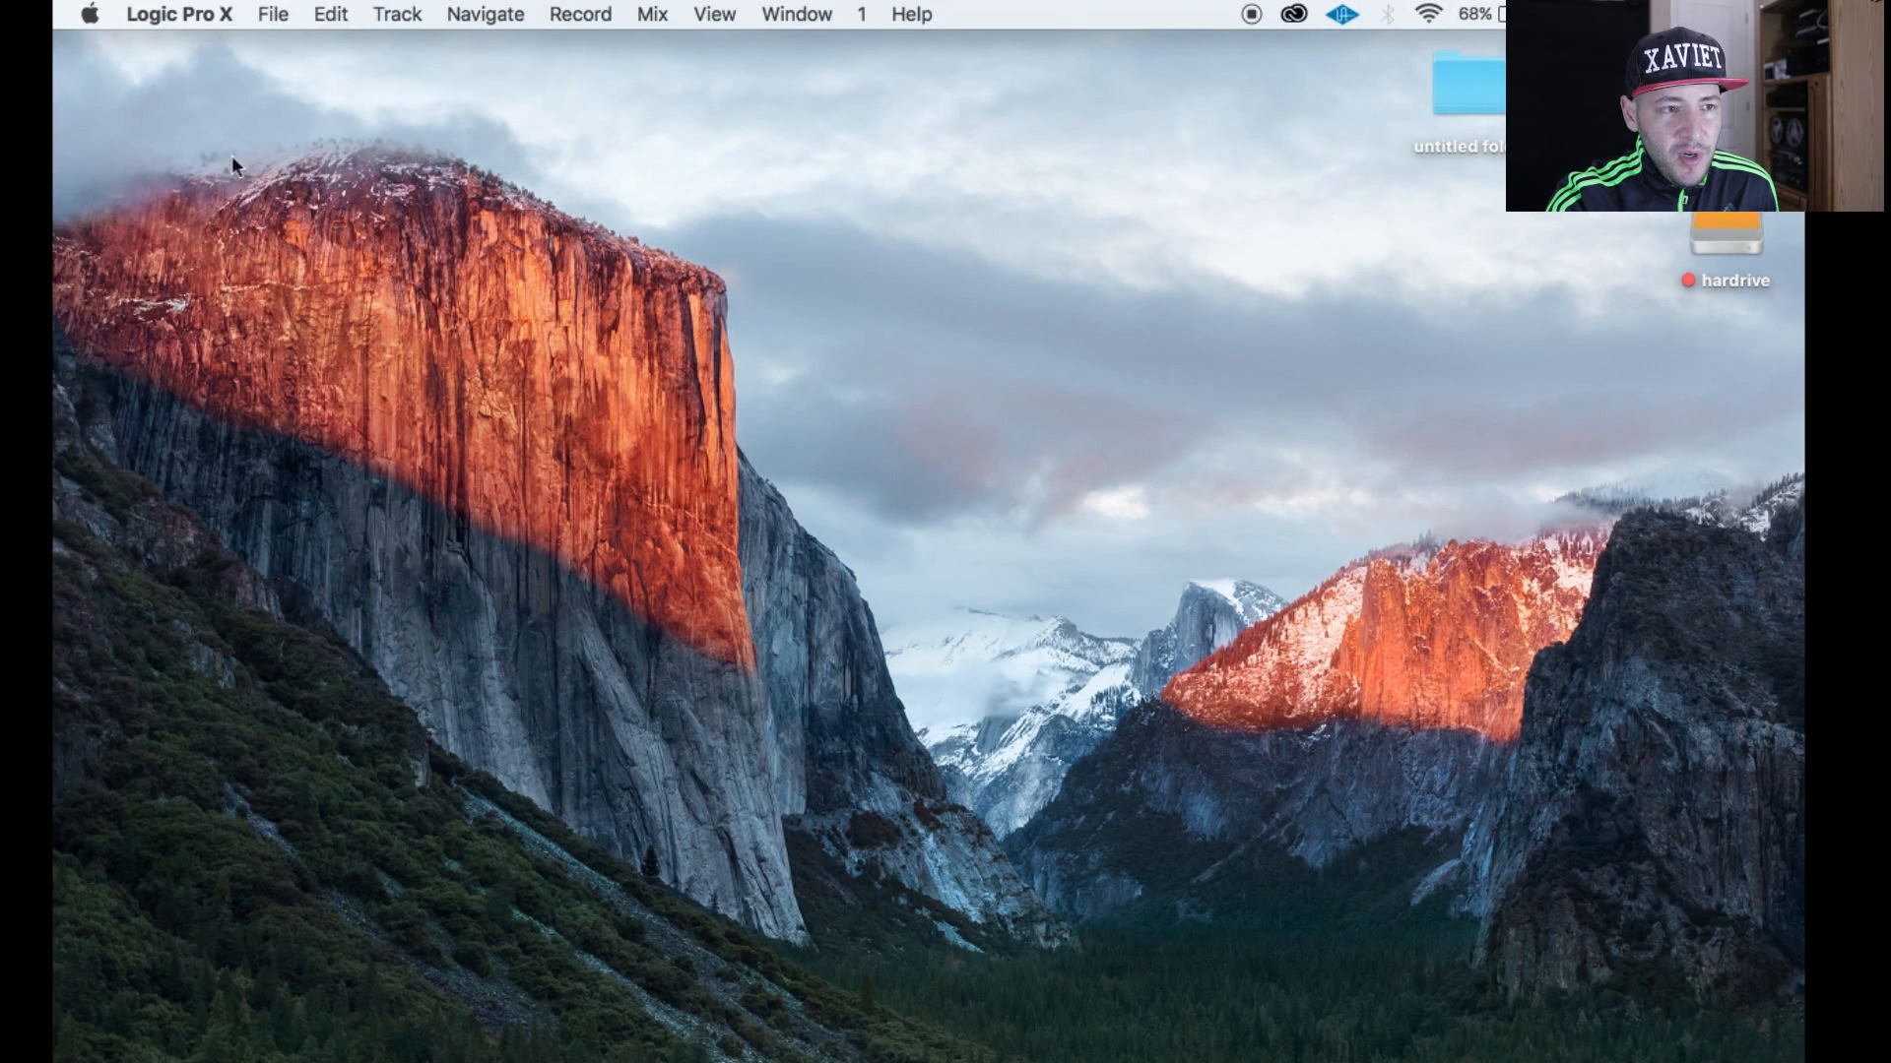
left_click(273, 14)
left_click(282, 45)
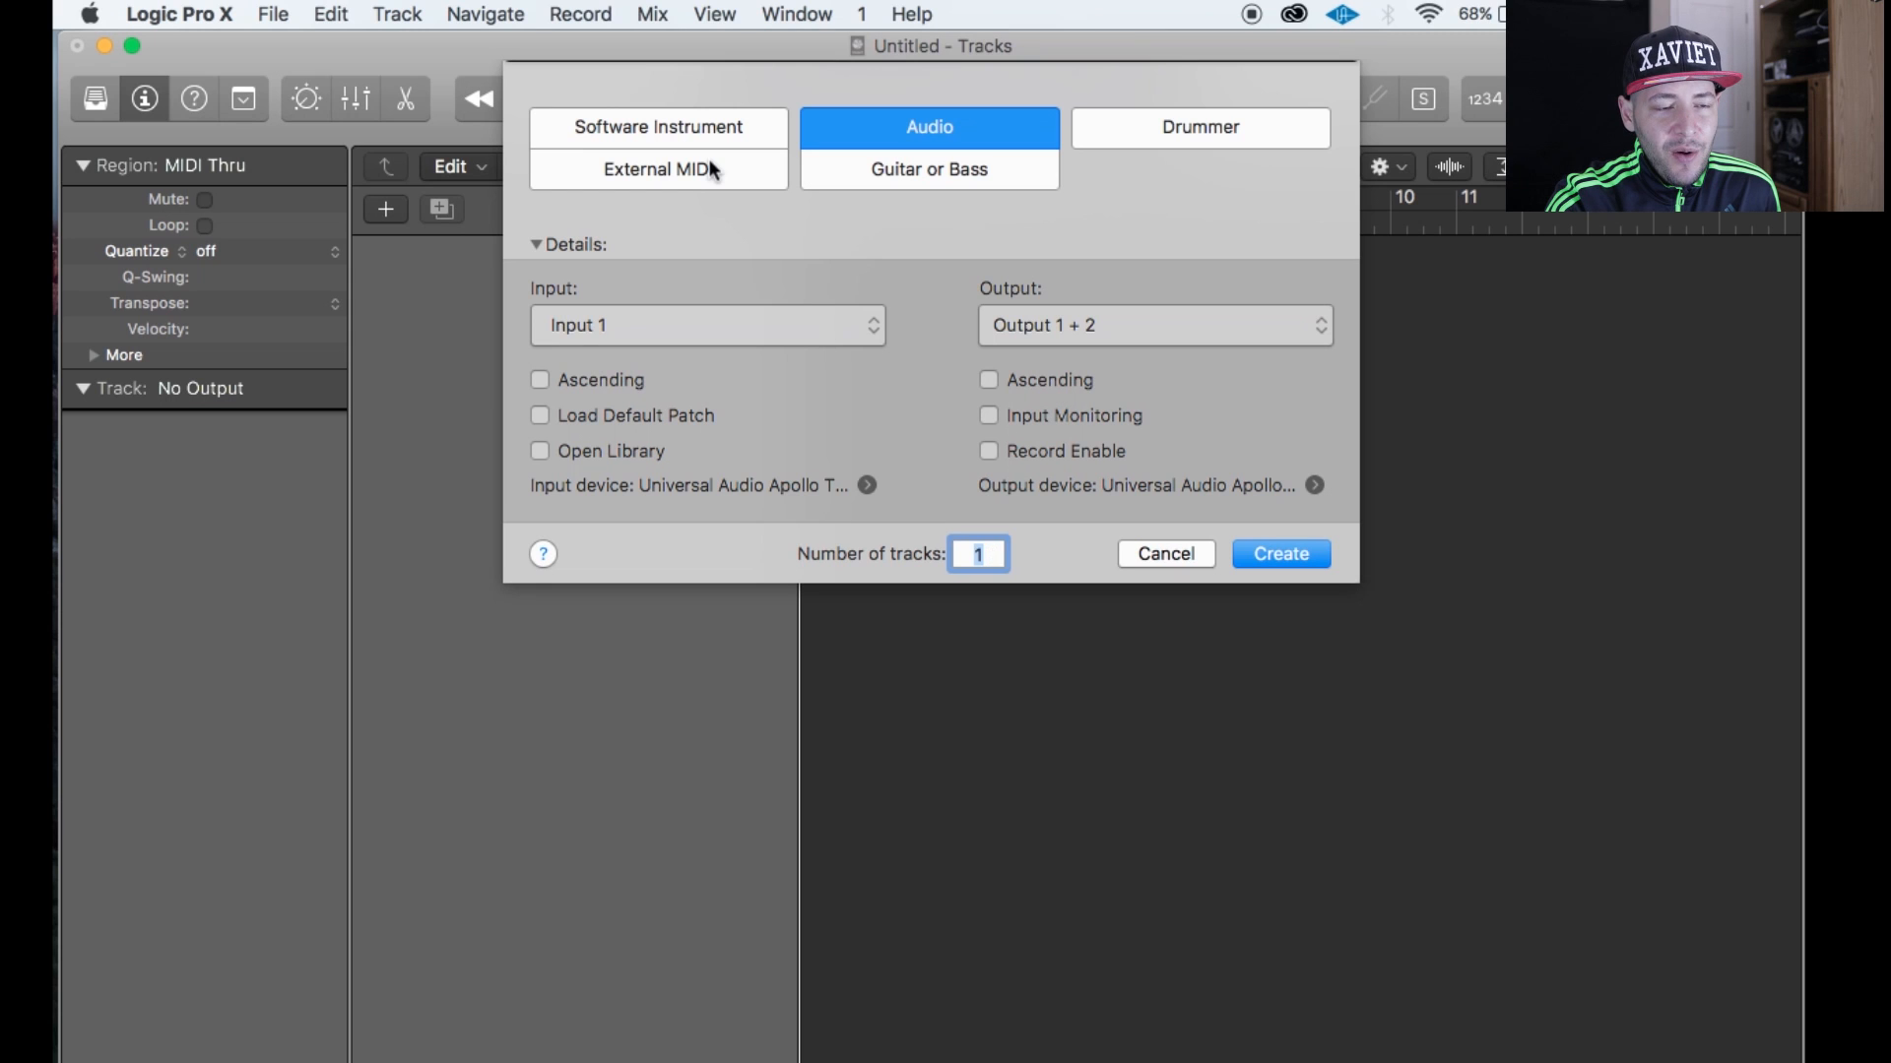
Create a Drummer track in the Rock genre, routed to Output 1 + 2, as the project's first track.
left_click(633, 131)
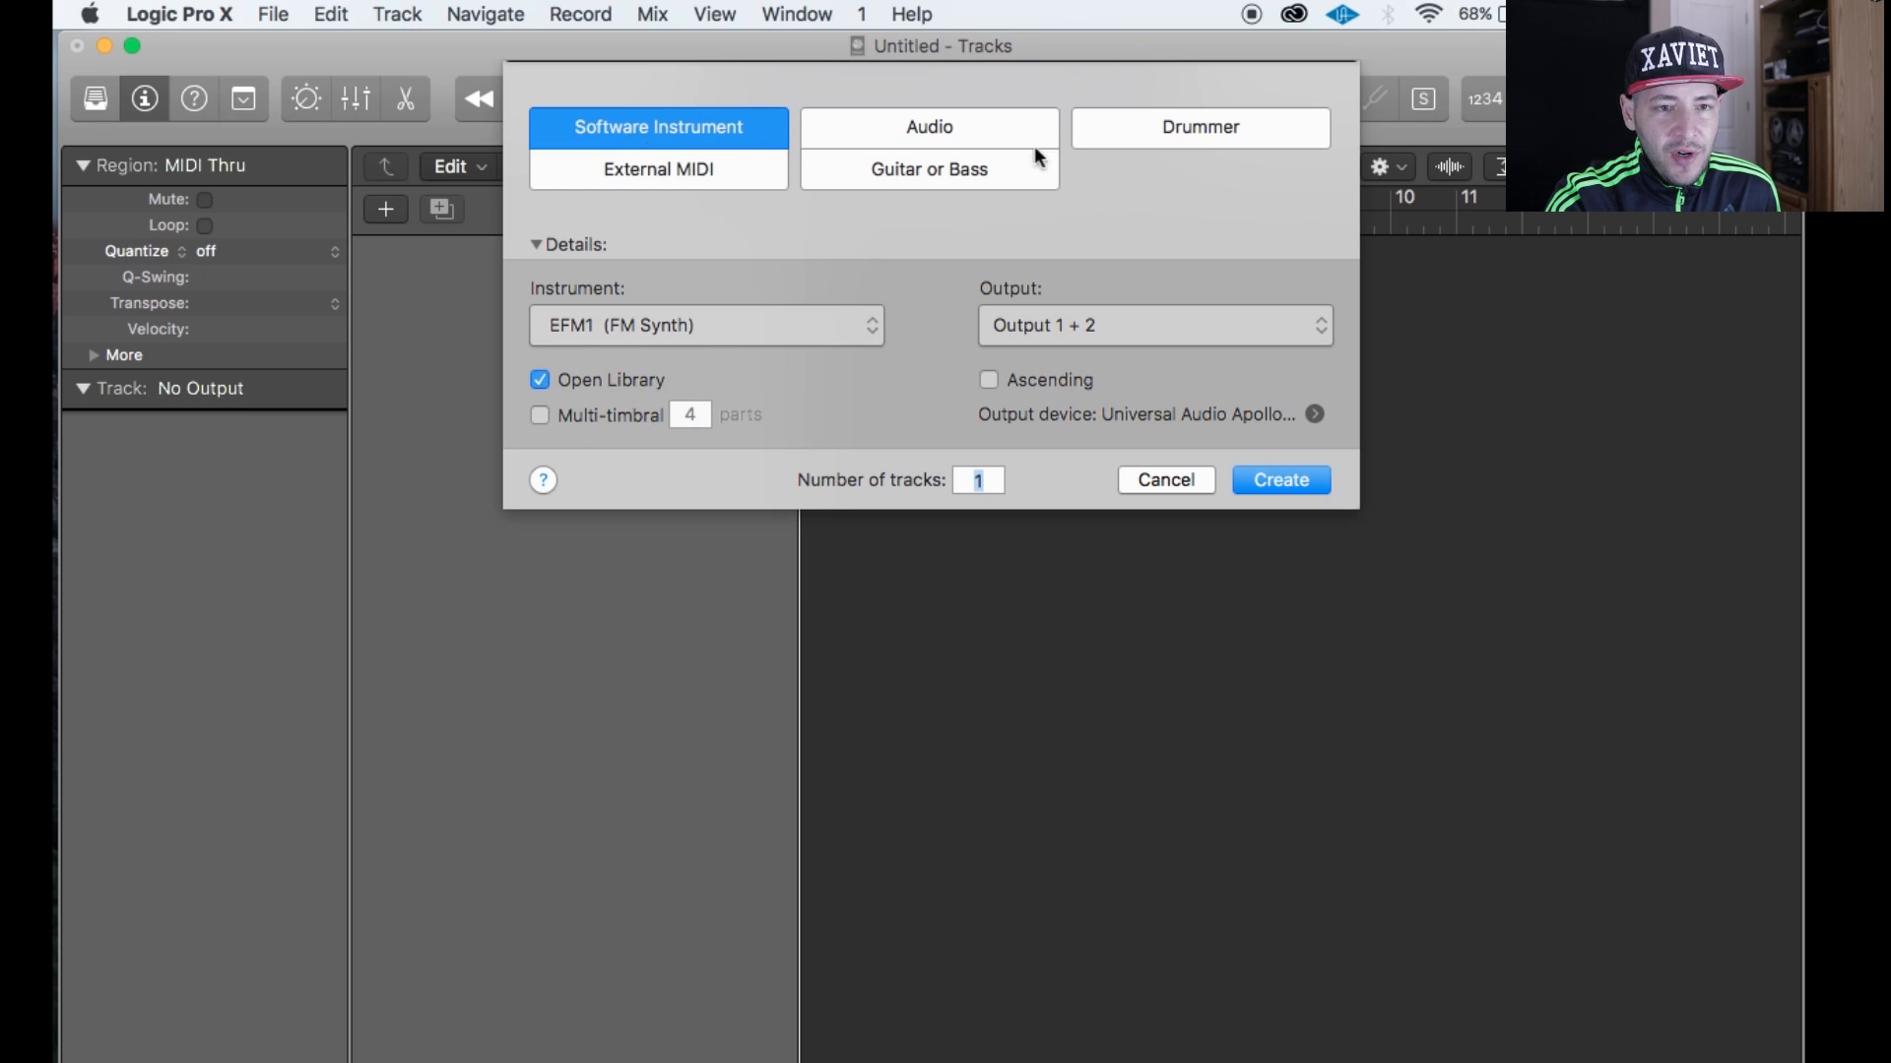
left_click(1232, 136)
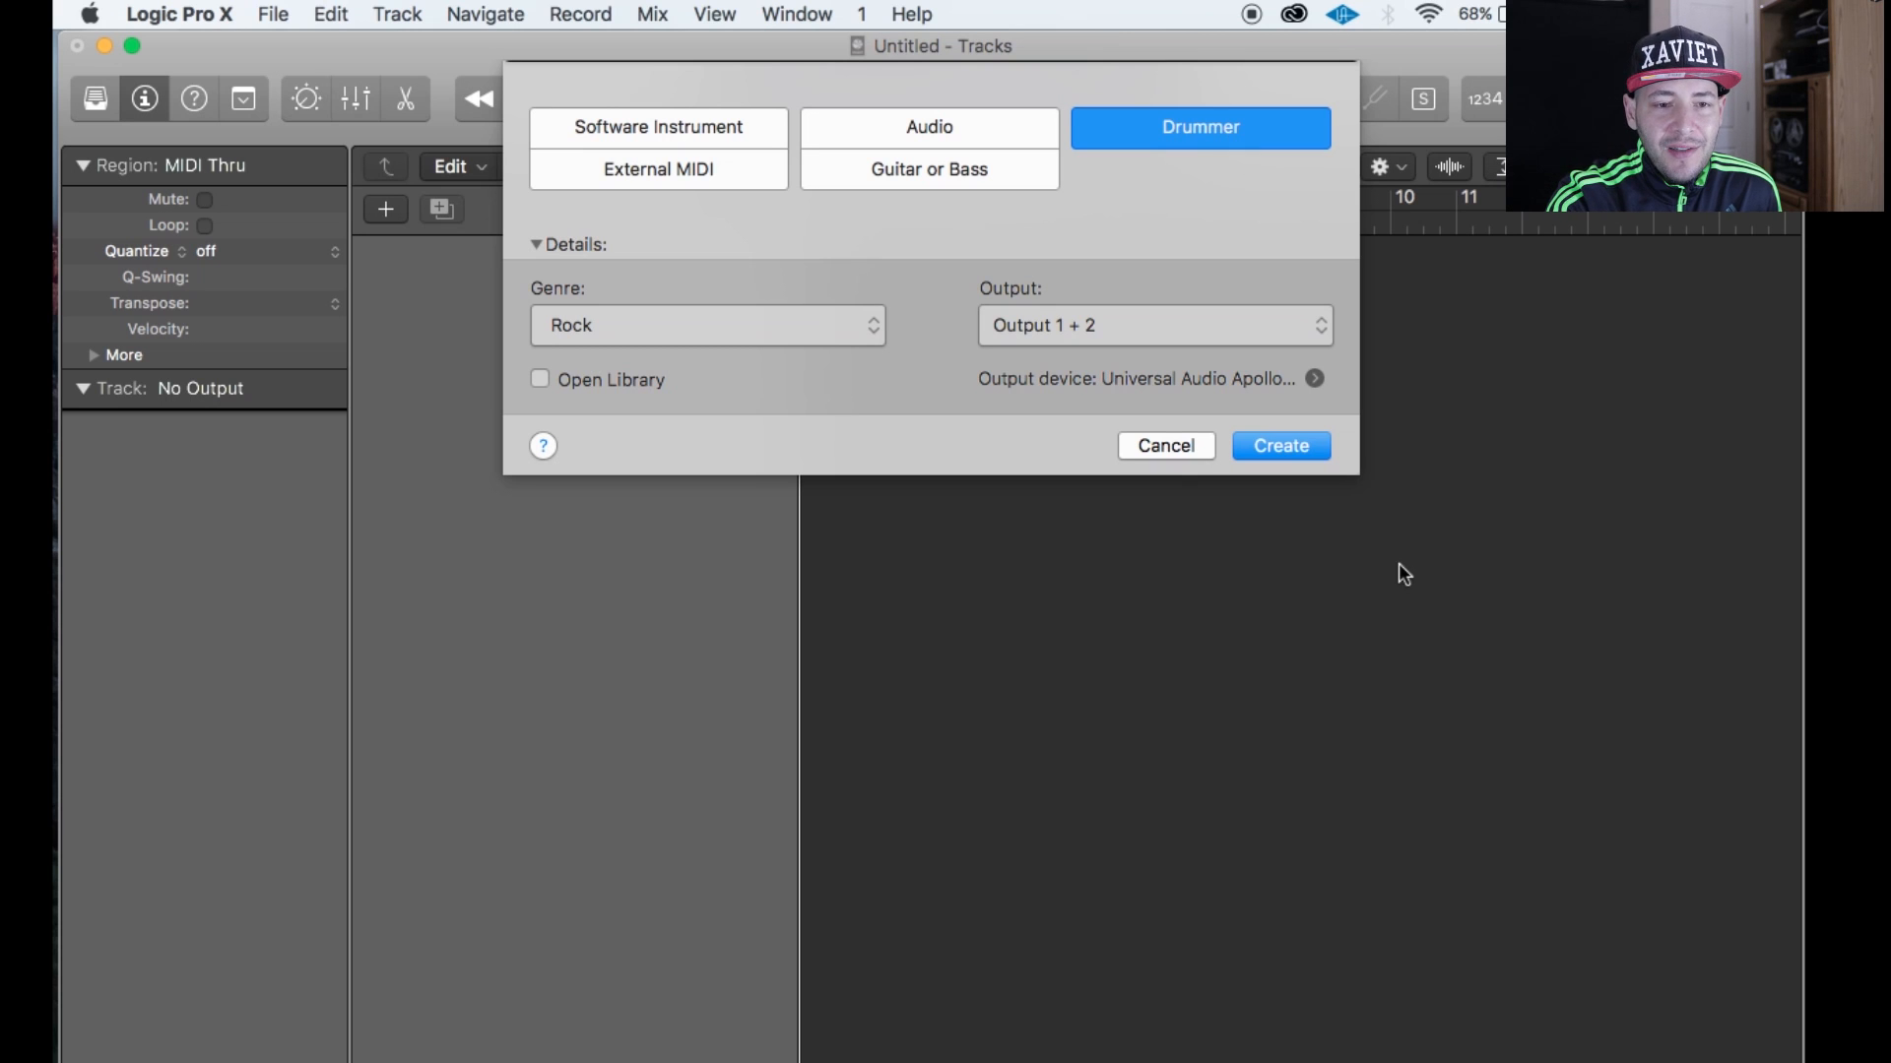
left_click(1274, 449)
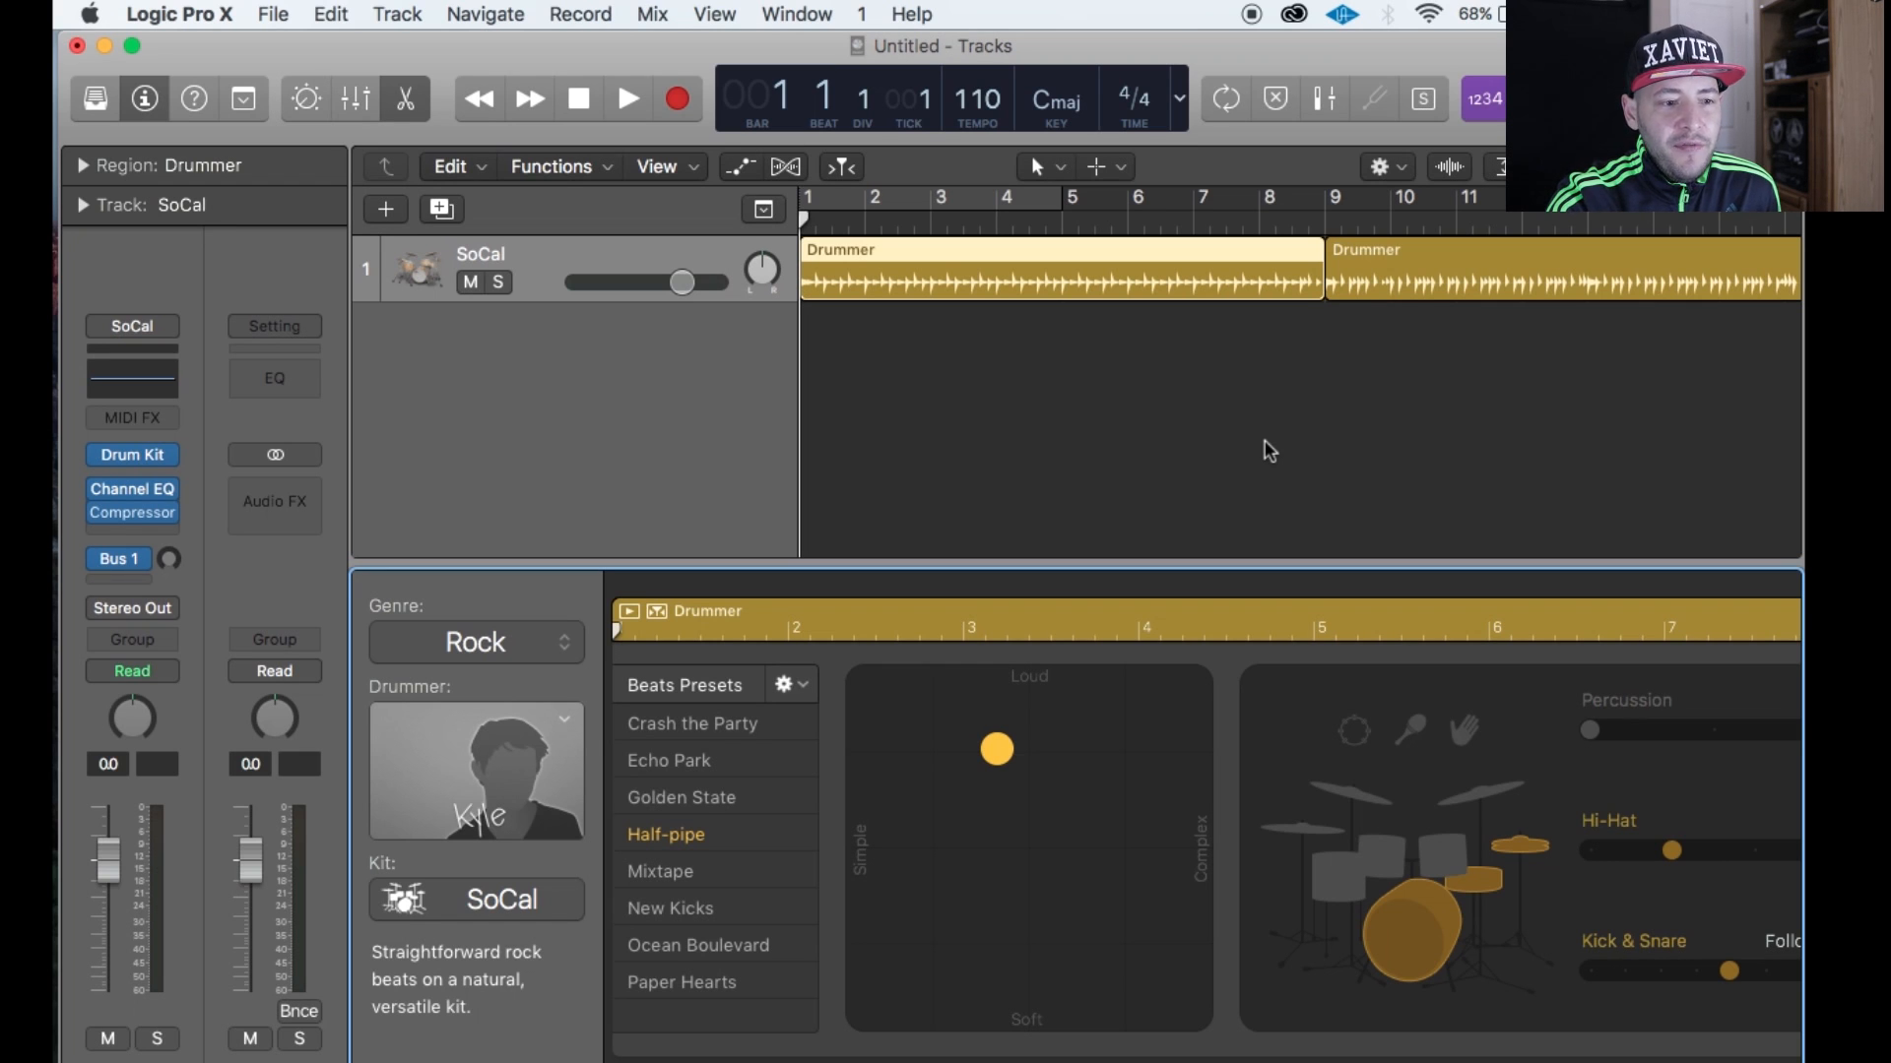
Switch the Drummer track to the Hip Hop genre and choose Dez as the drummer.
left_click(540, 646)
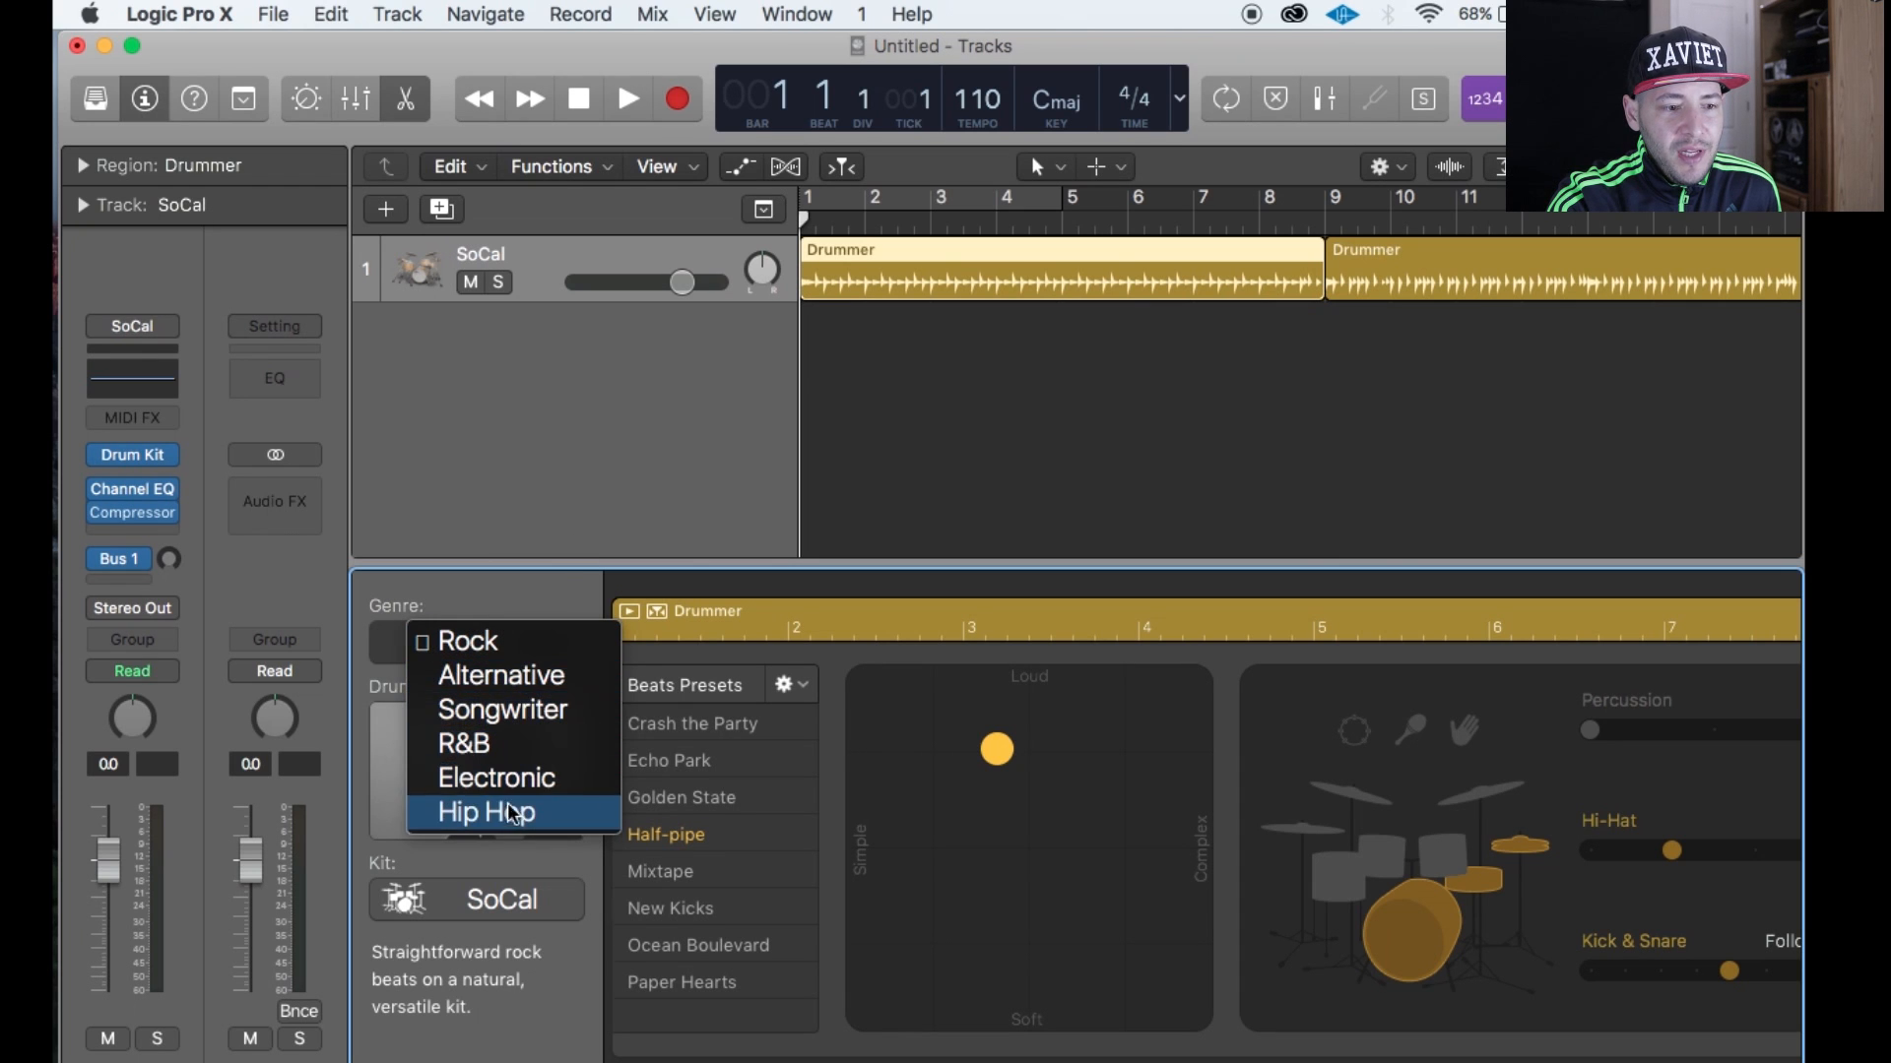
left_click(551, 512)
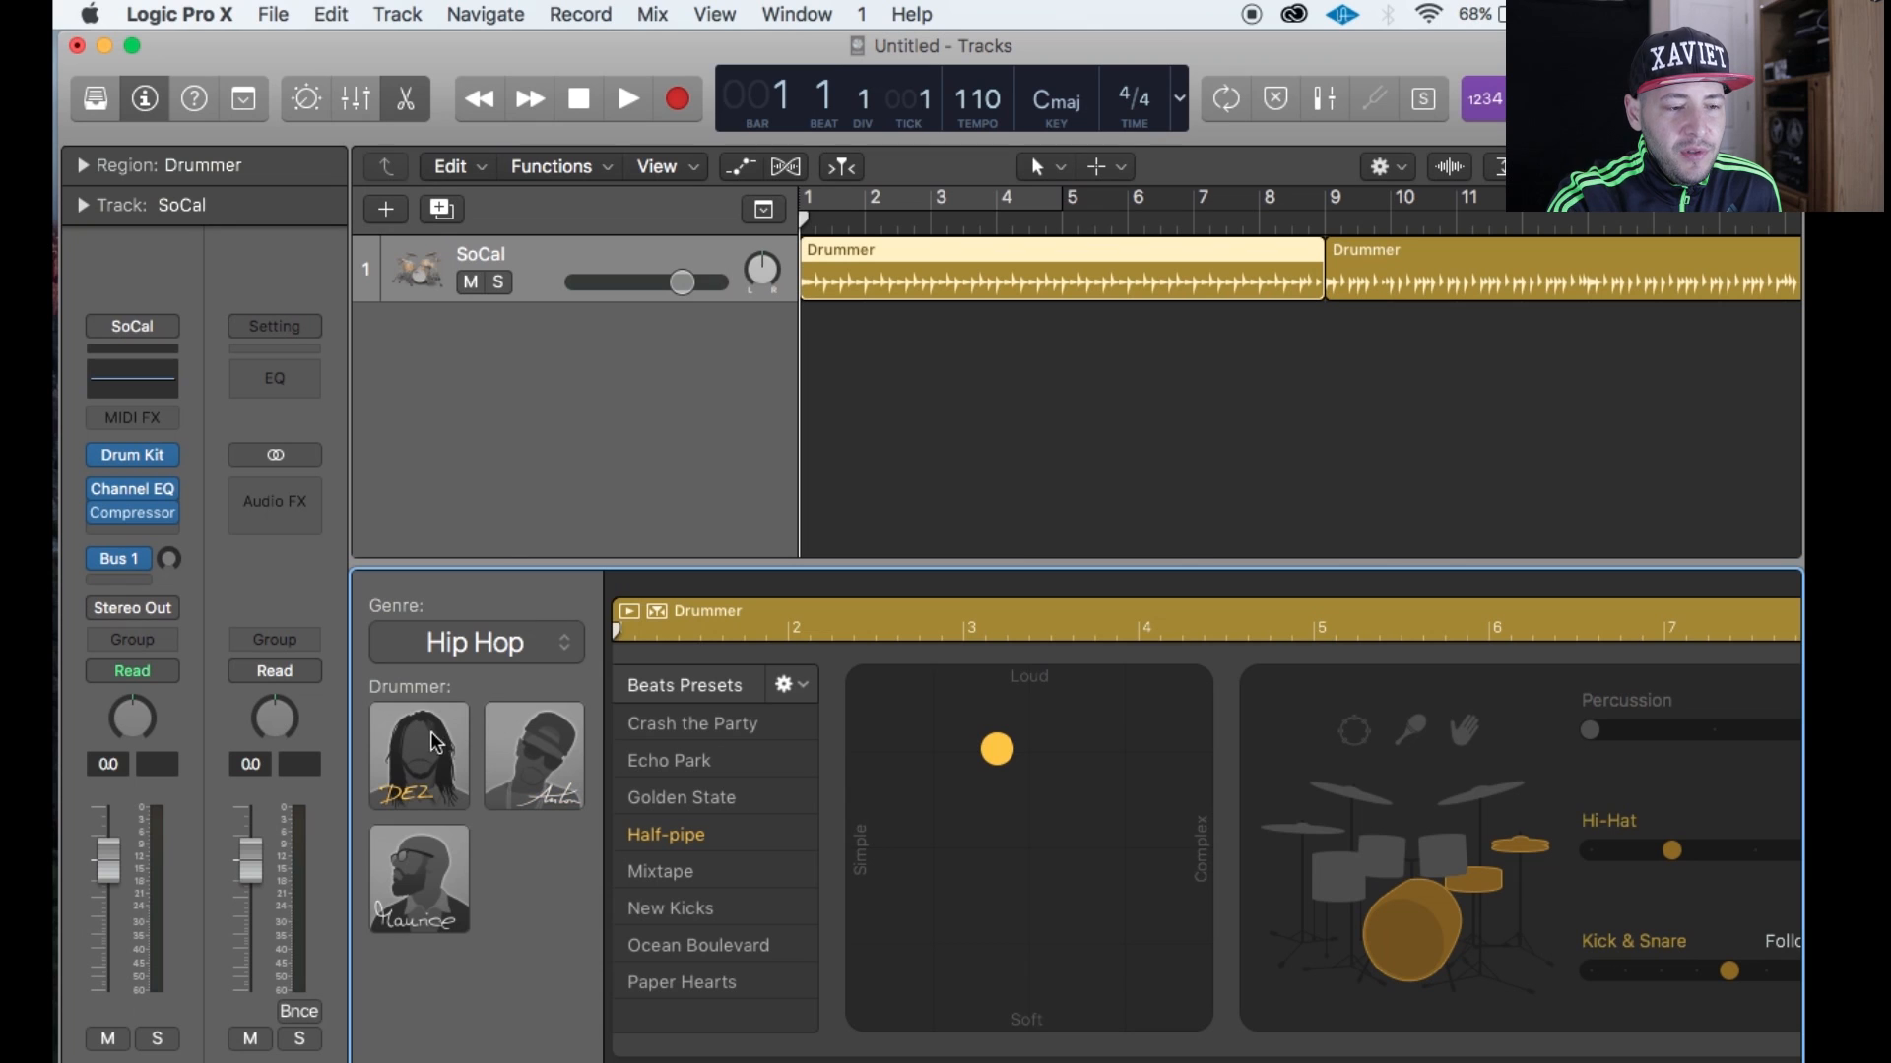
left_click(434, 796)
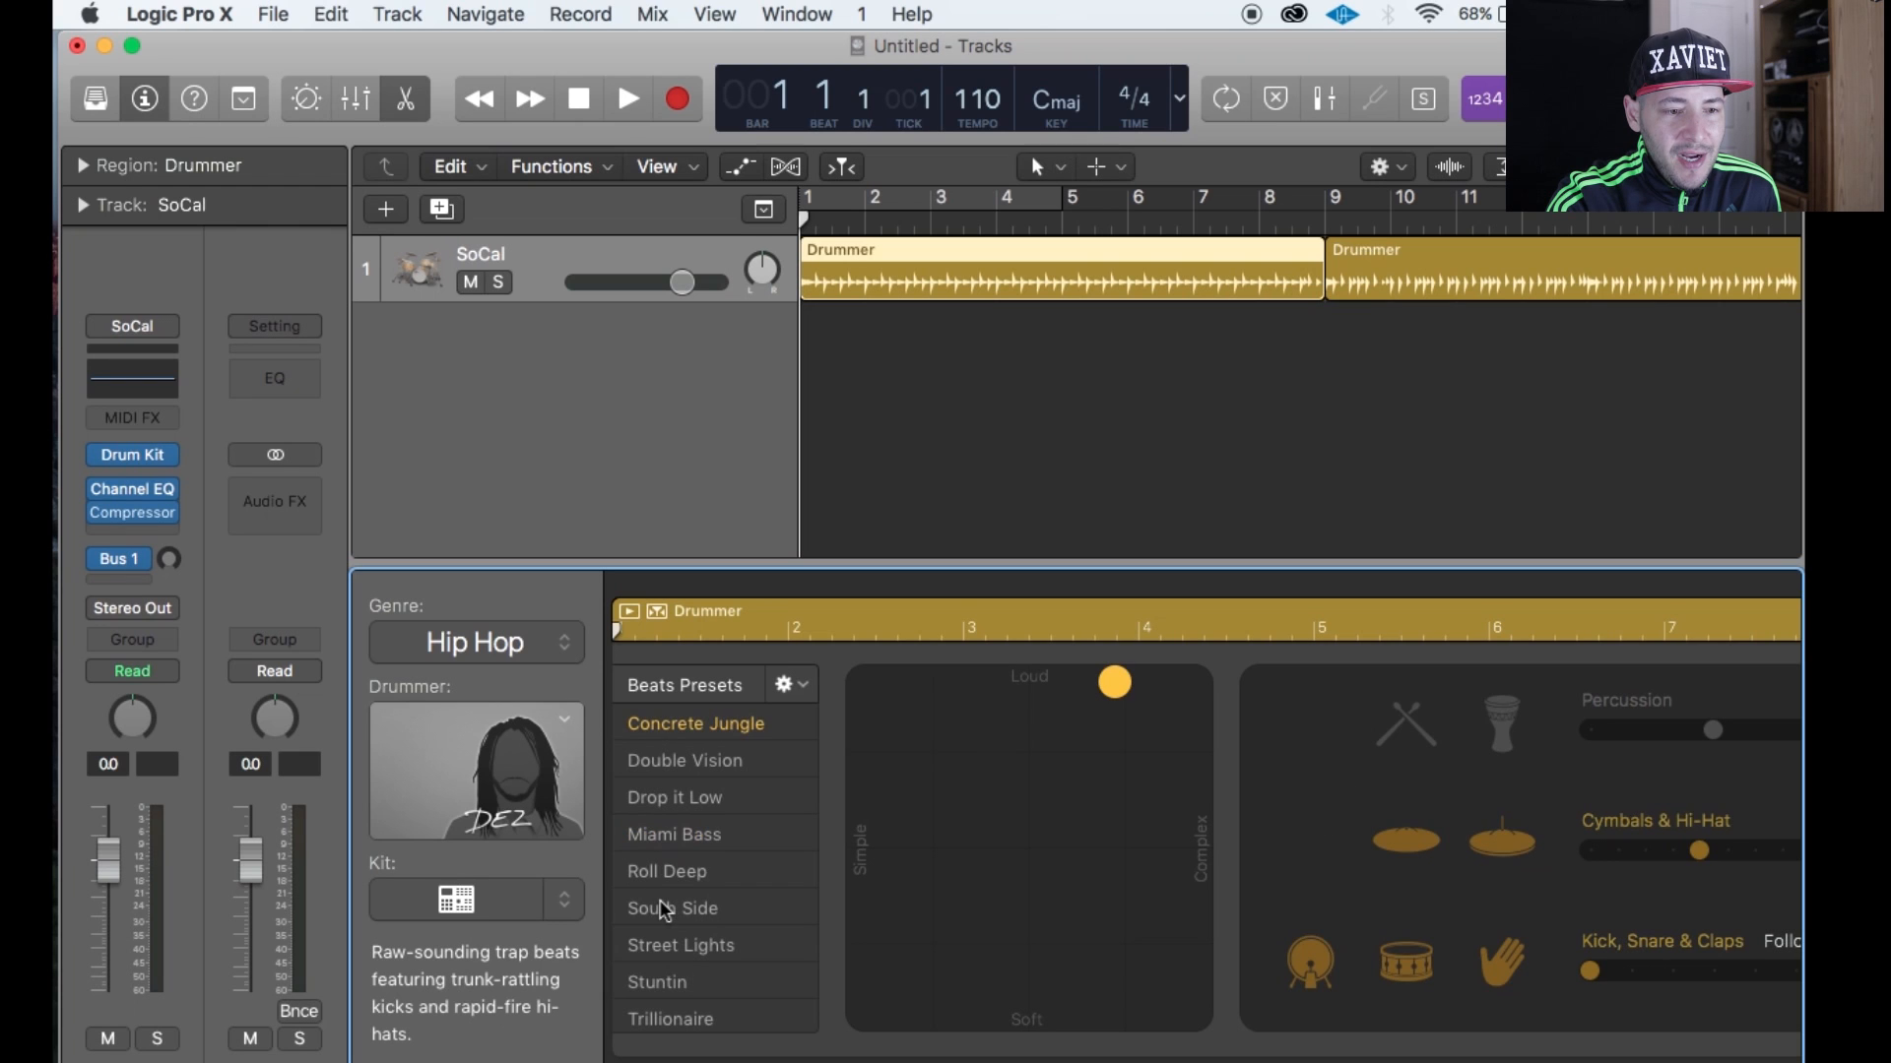
scroll(673, 778, "down", 1)
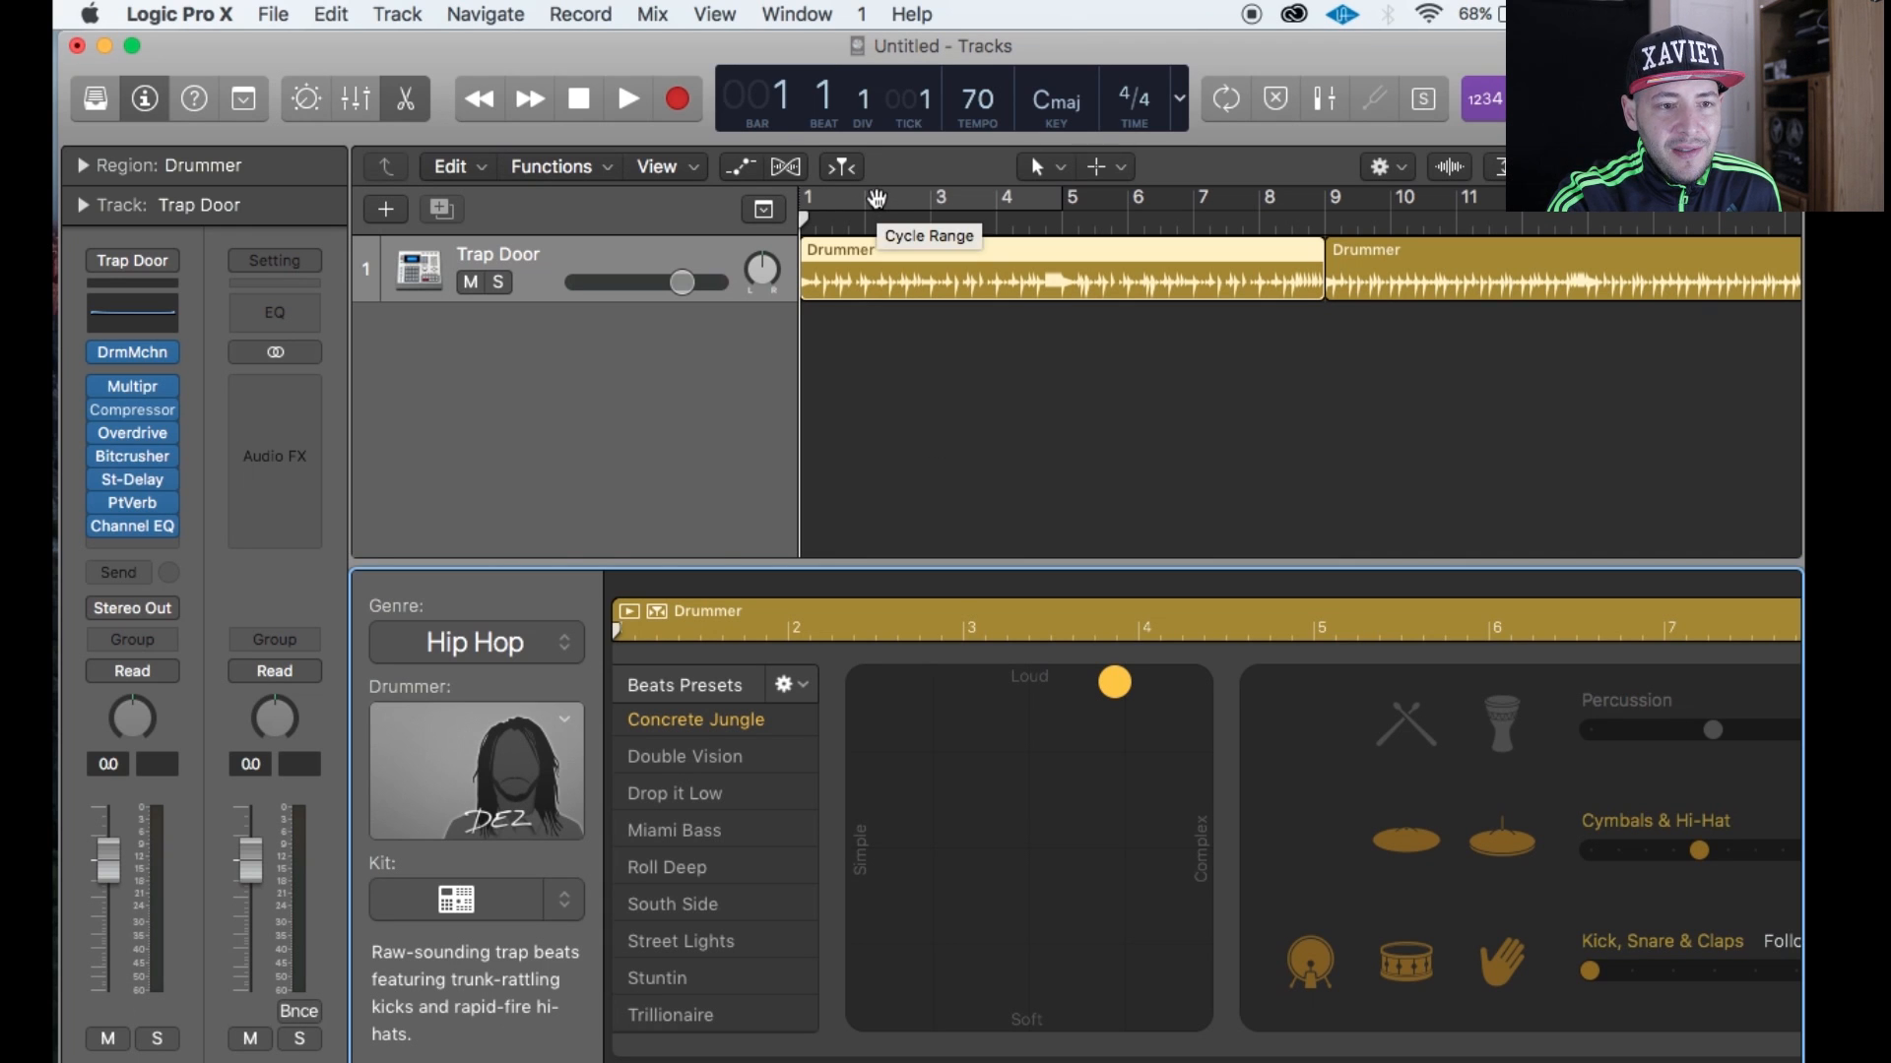
Turn on the cycle range over the first four bars and play the drum beat briefly.
left_click(876, 199)
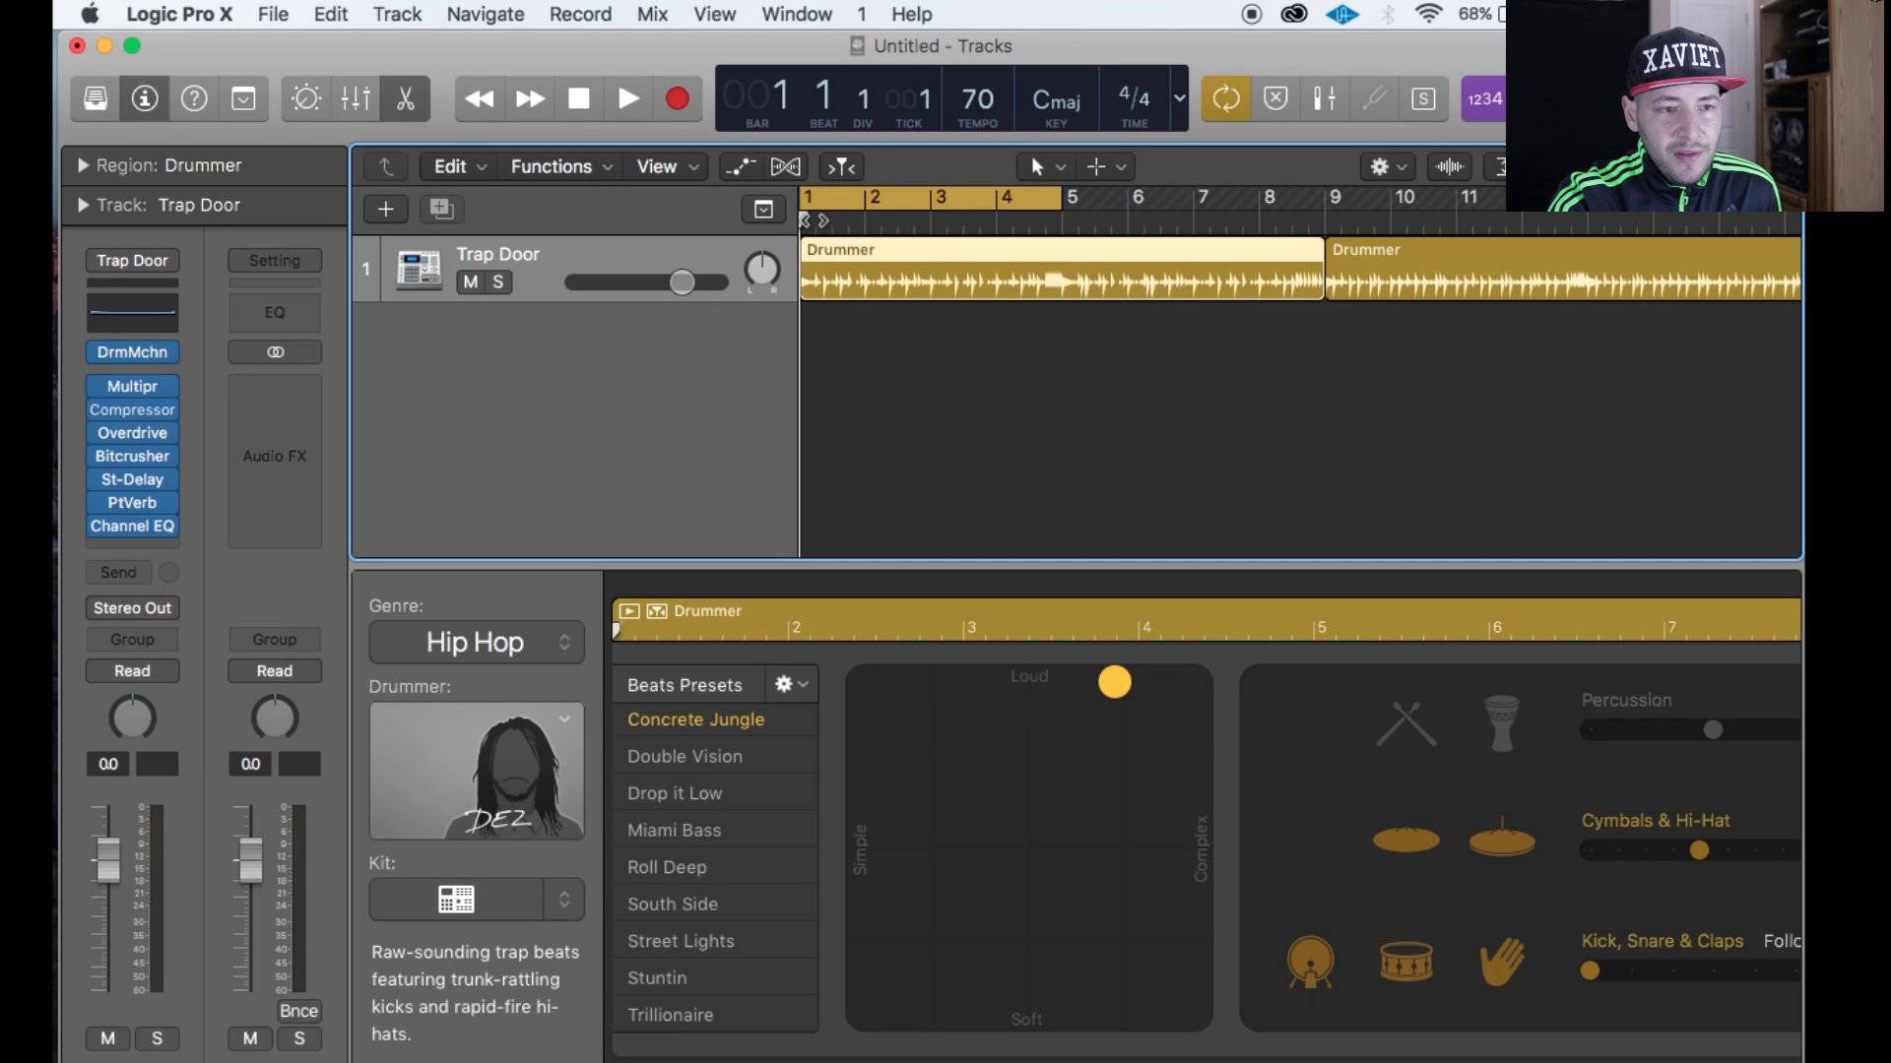
key("space")
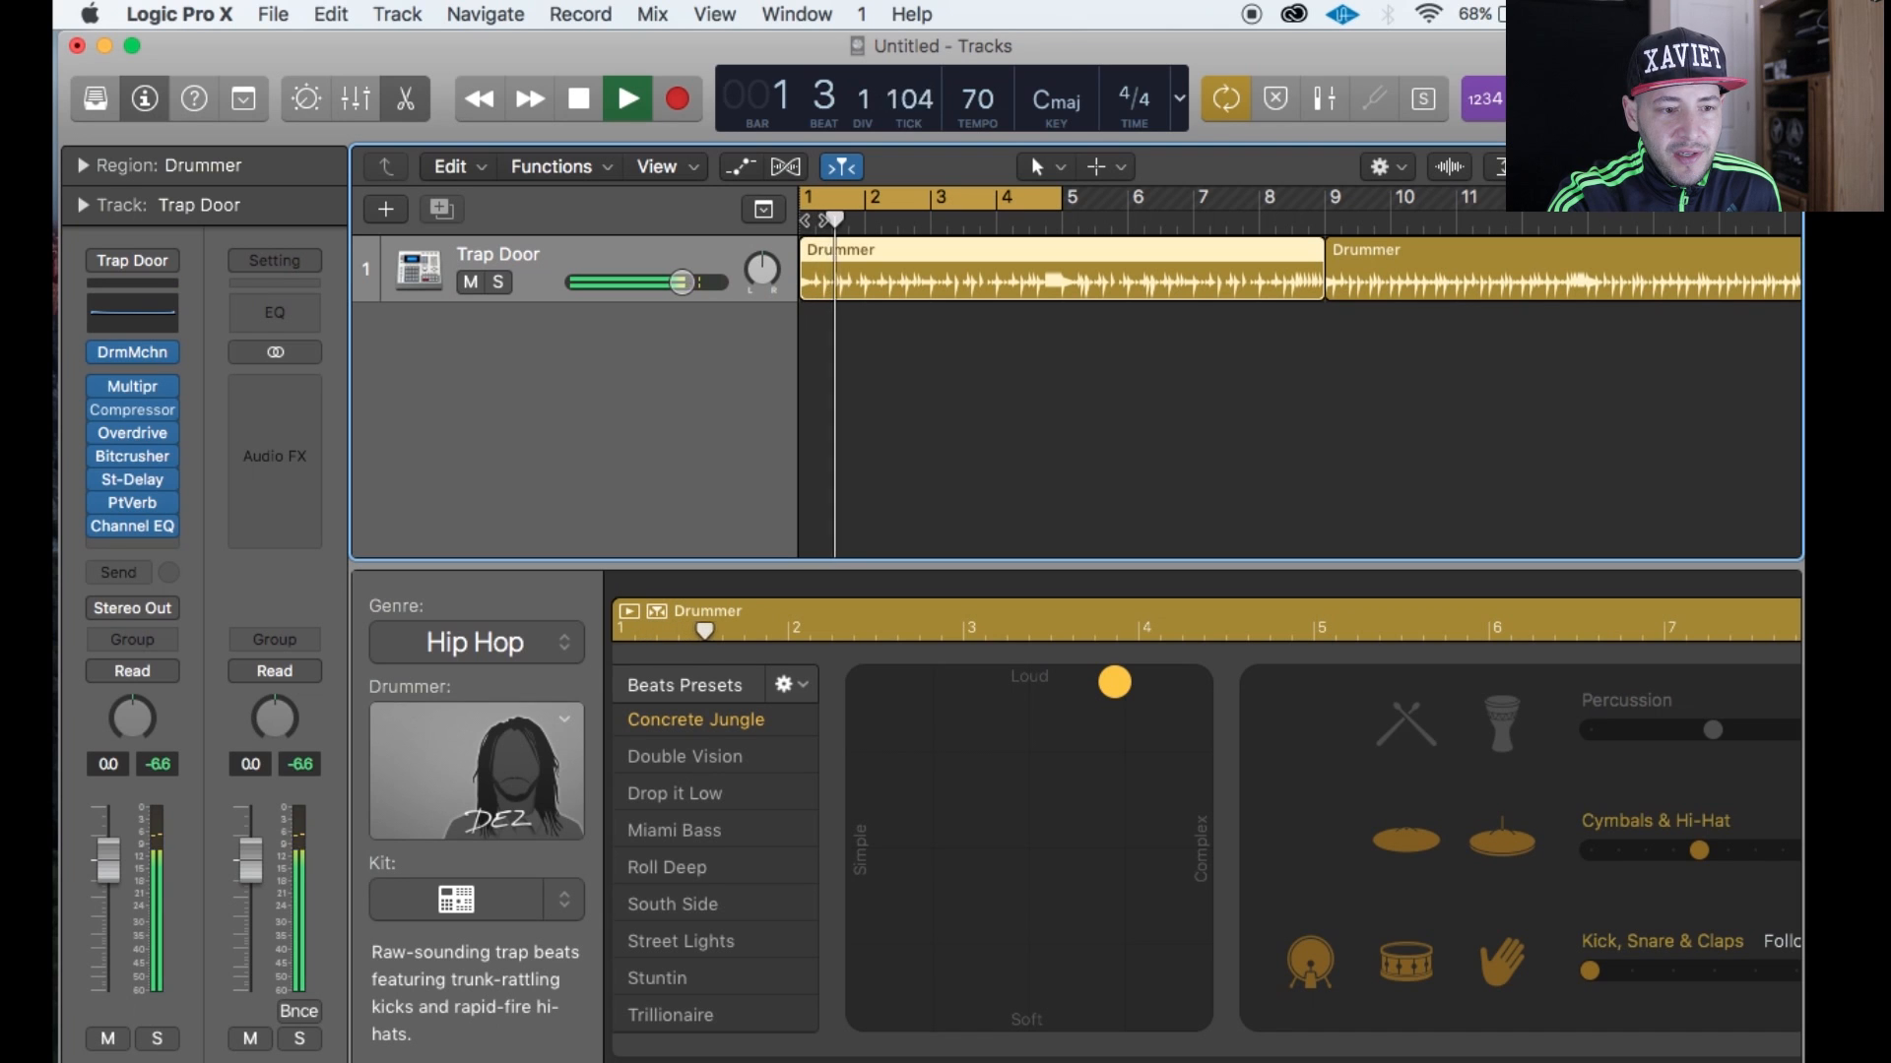
key("space")
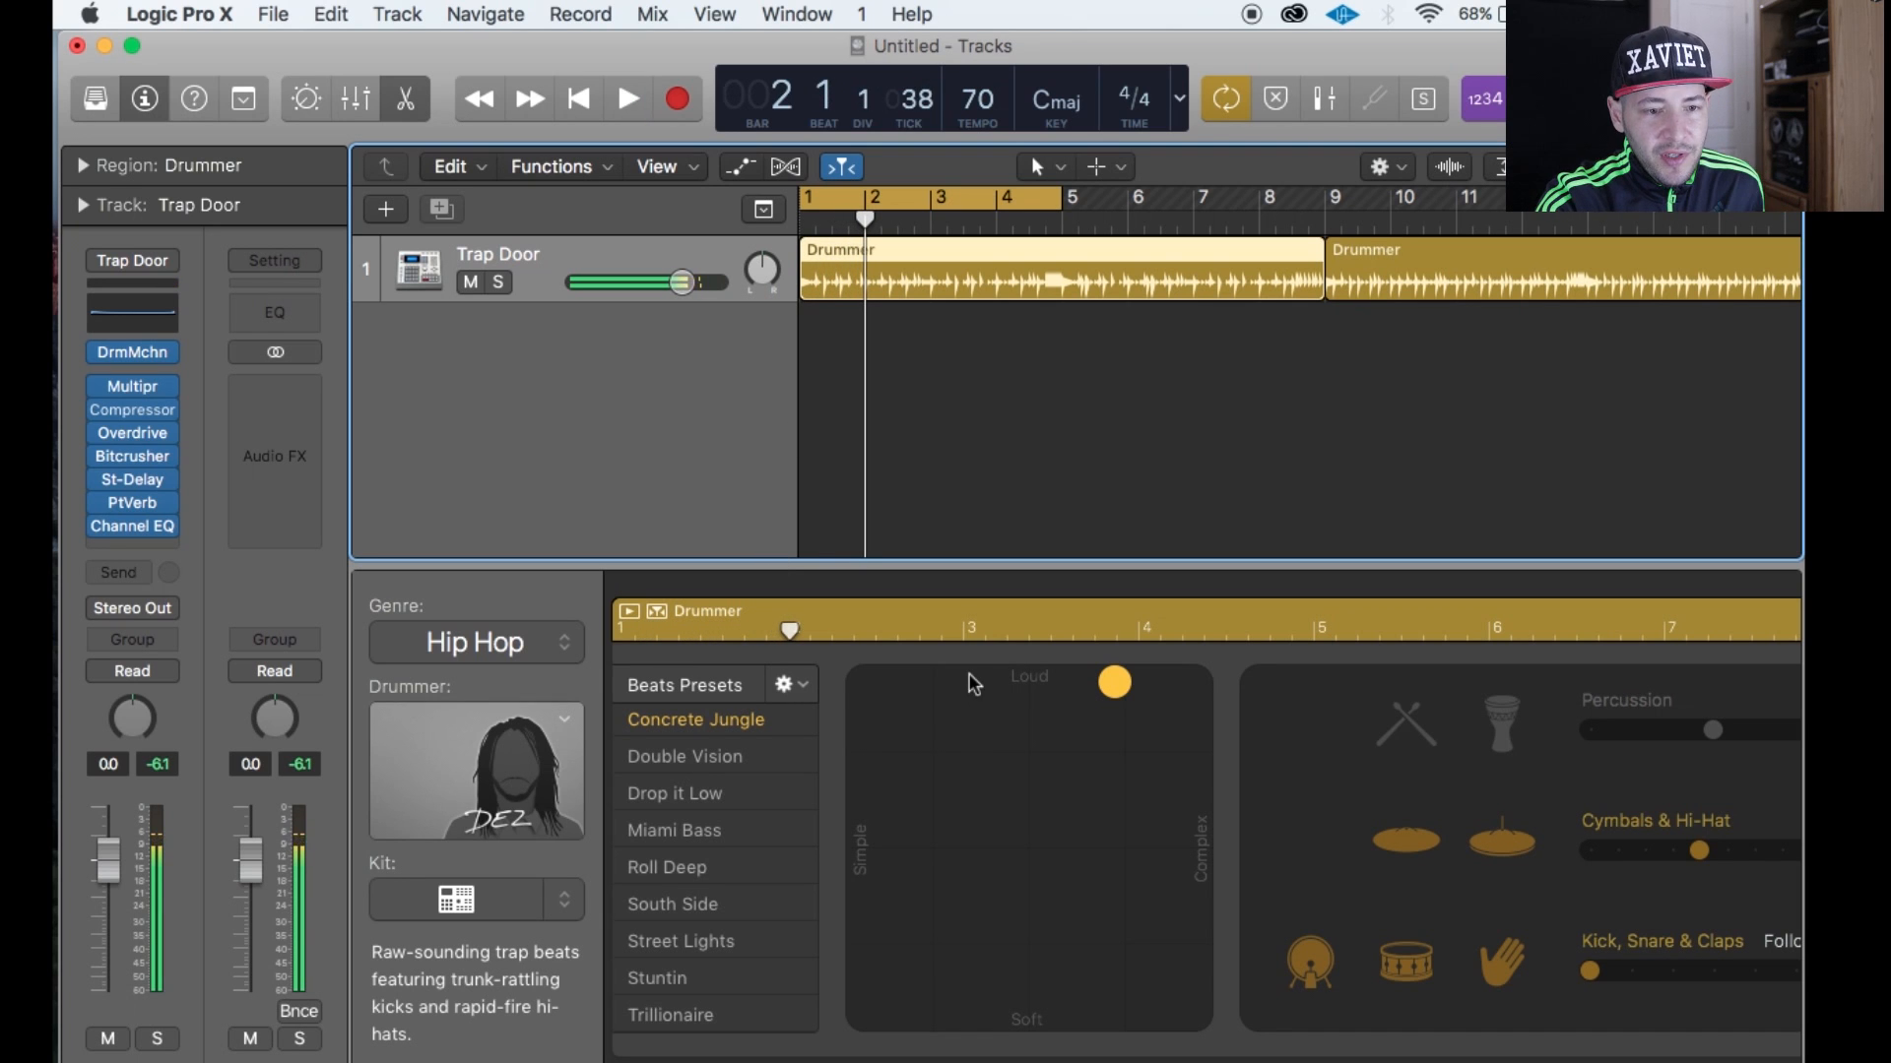
Make the Hip Hop beat much simpler and softer in the performance pad, and listen to it.
left_click_drag(1117, 694, 884, 810)
key("space")
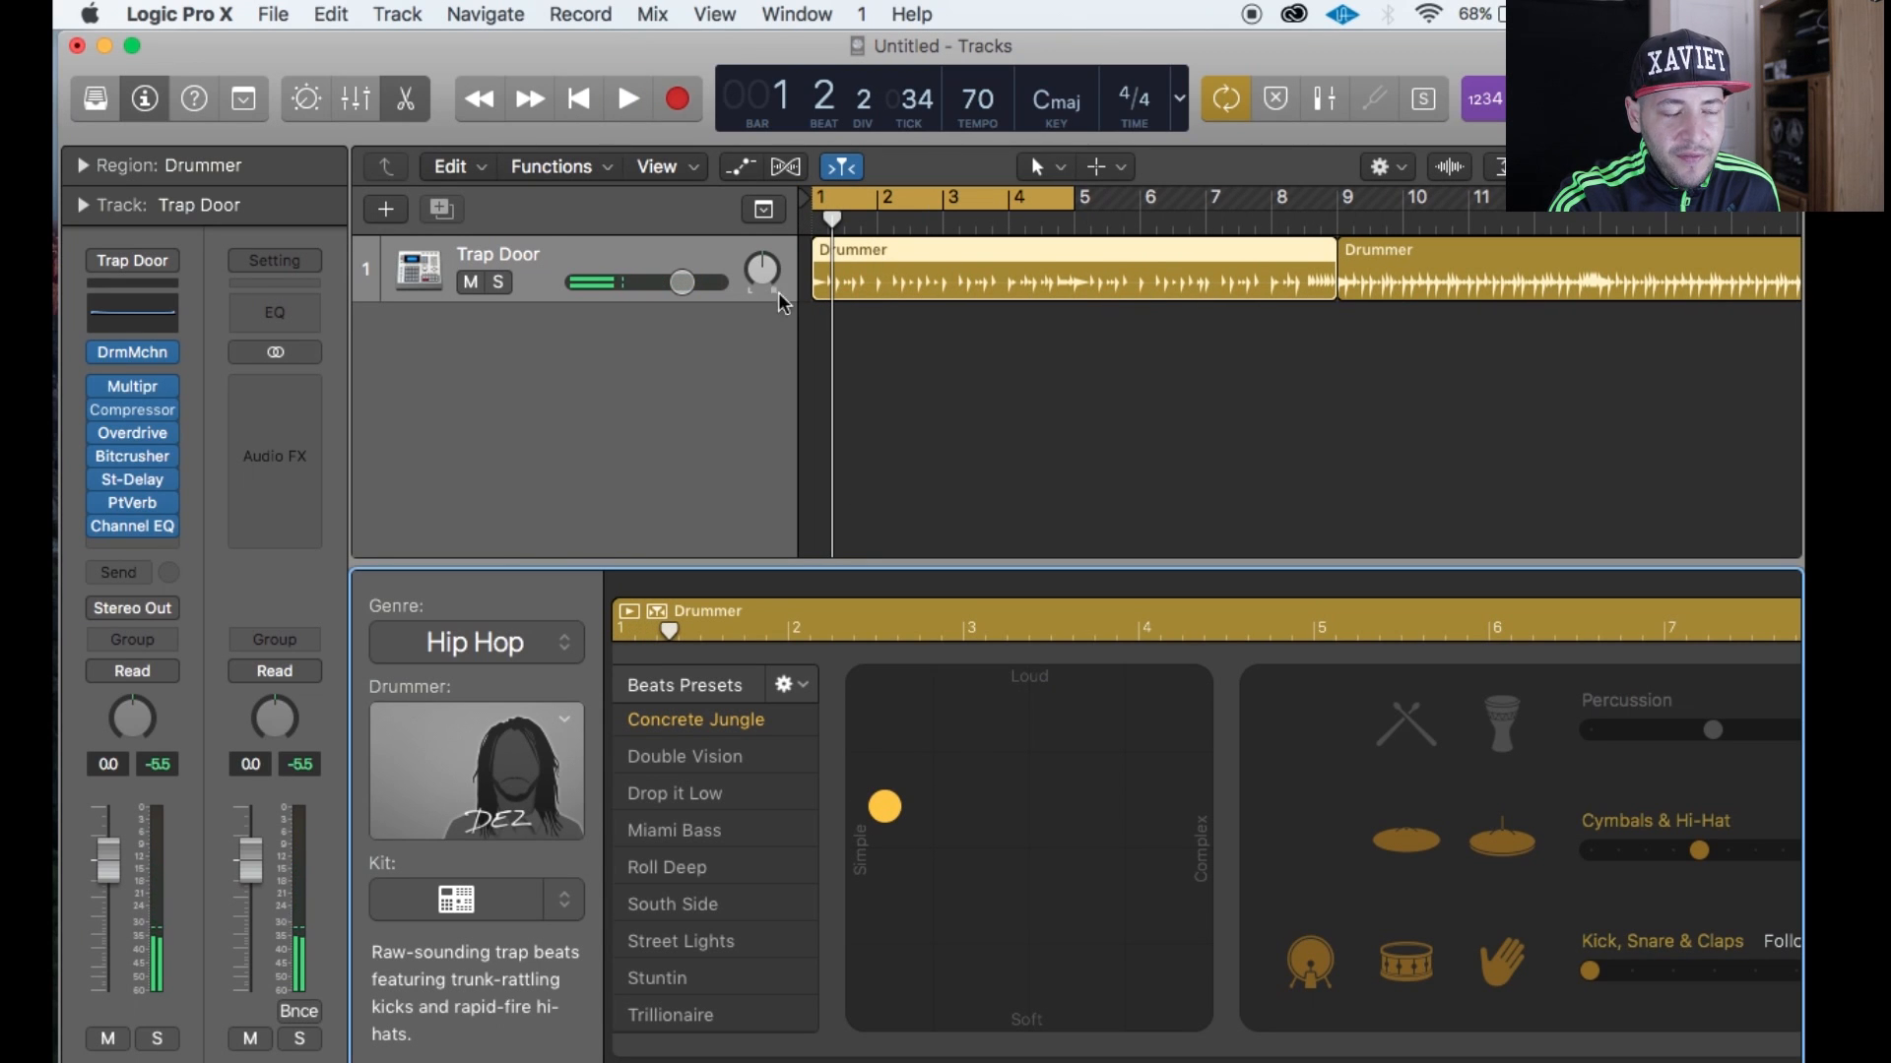
Set the drummer to Electronic with Magnus and the Flashing Lights preset, and move its performance toward simple at medium loudness.
left_click(561, 652)
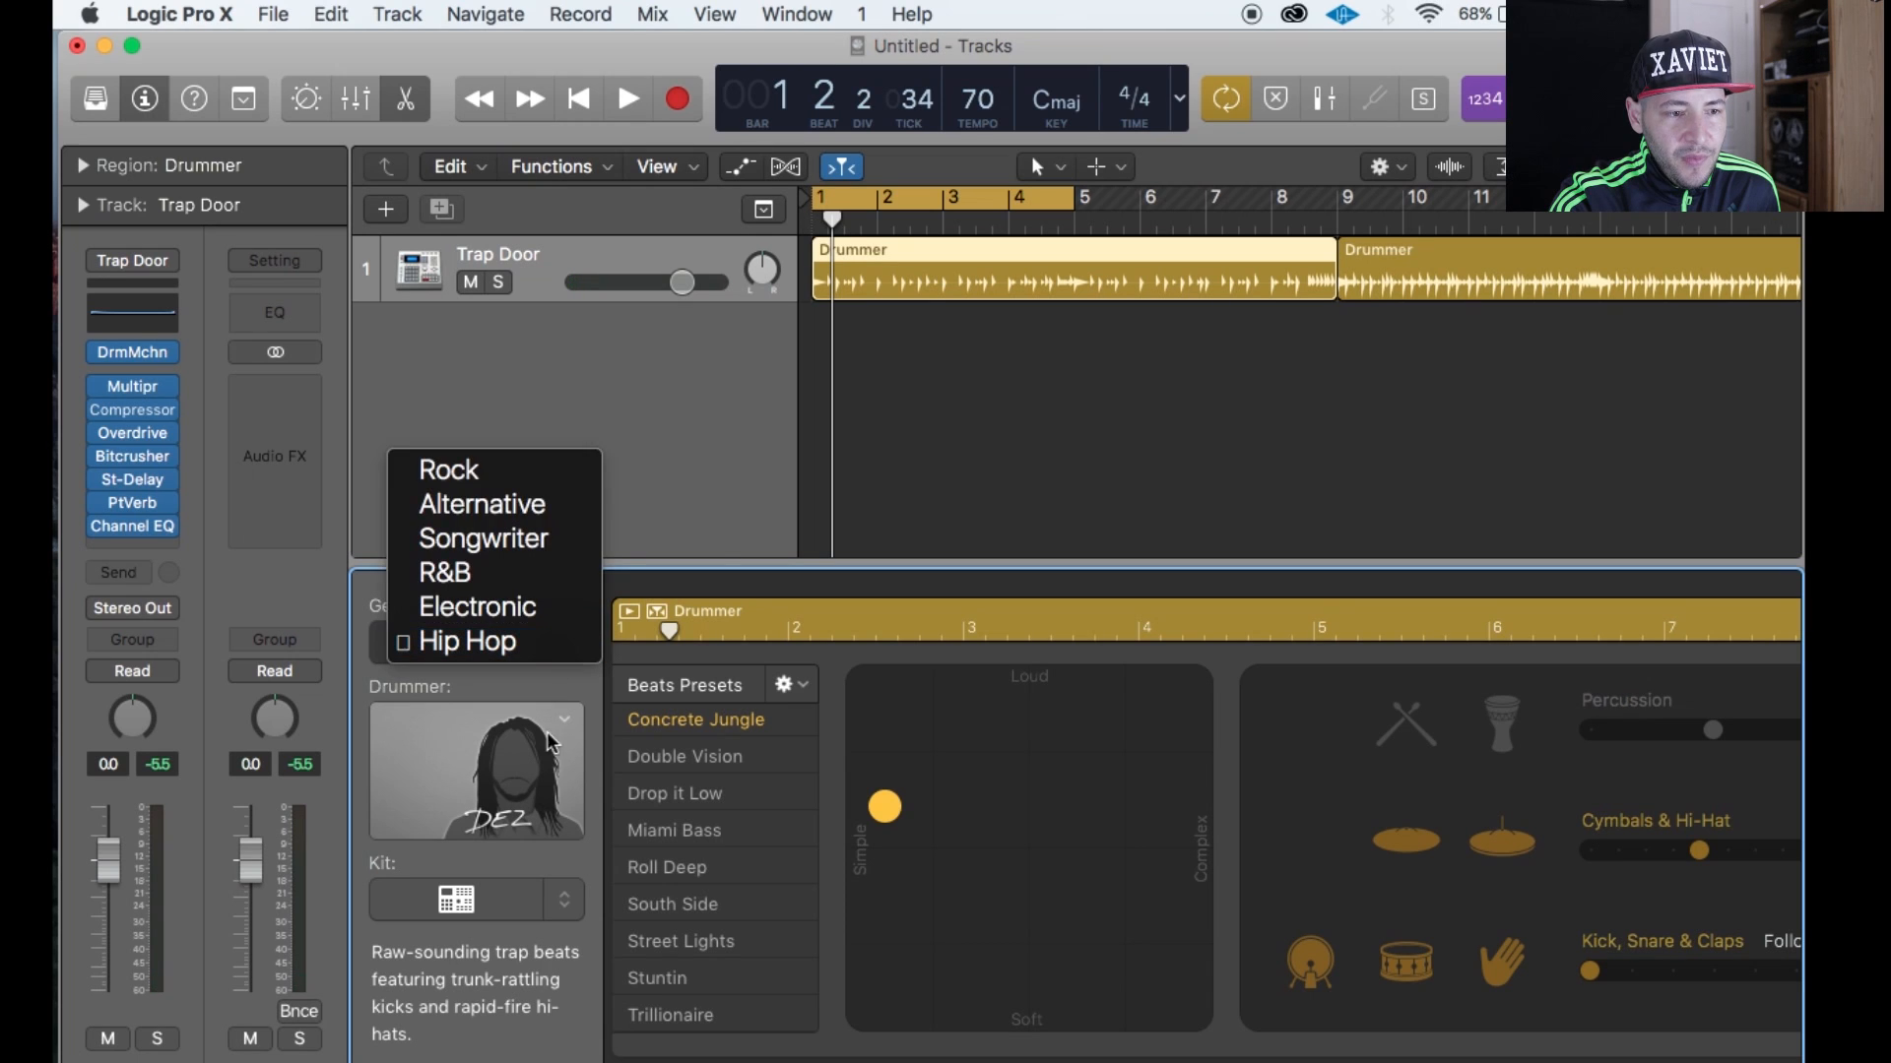
left_click(530, 612)
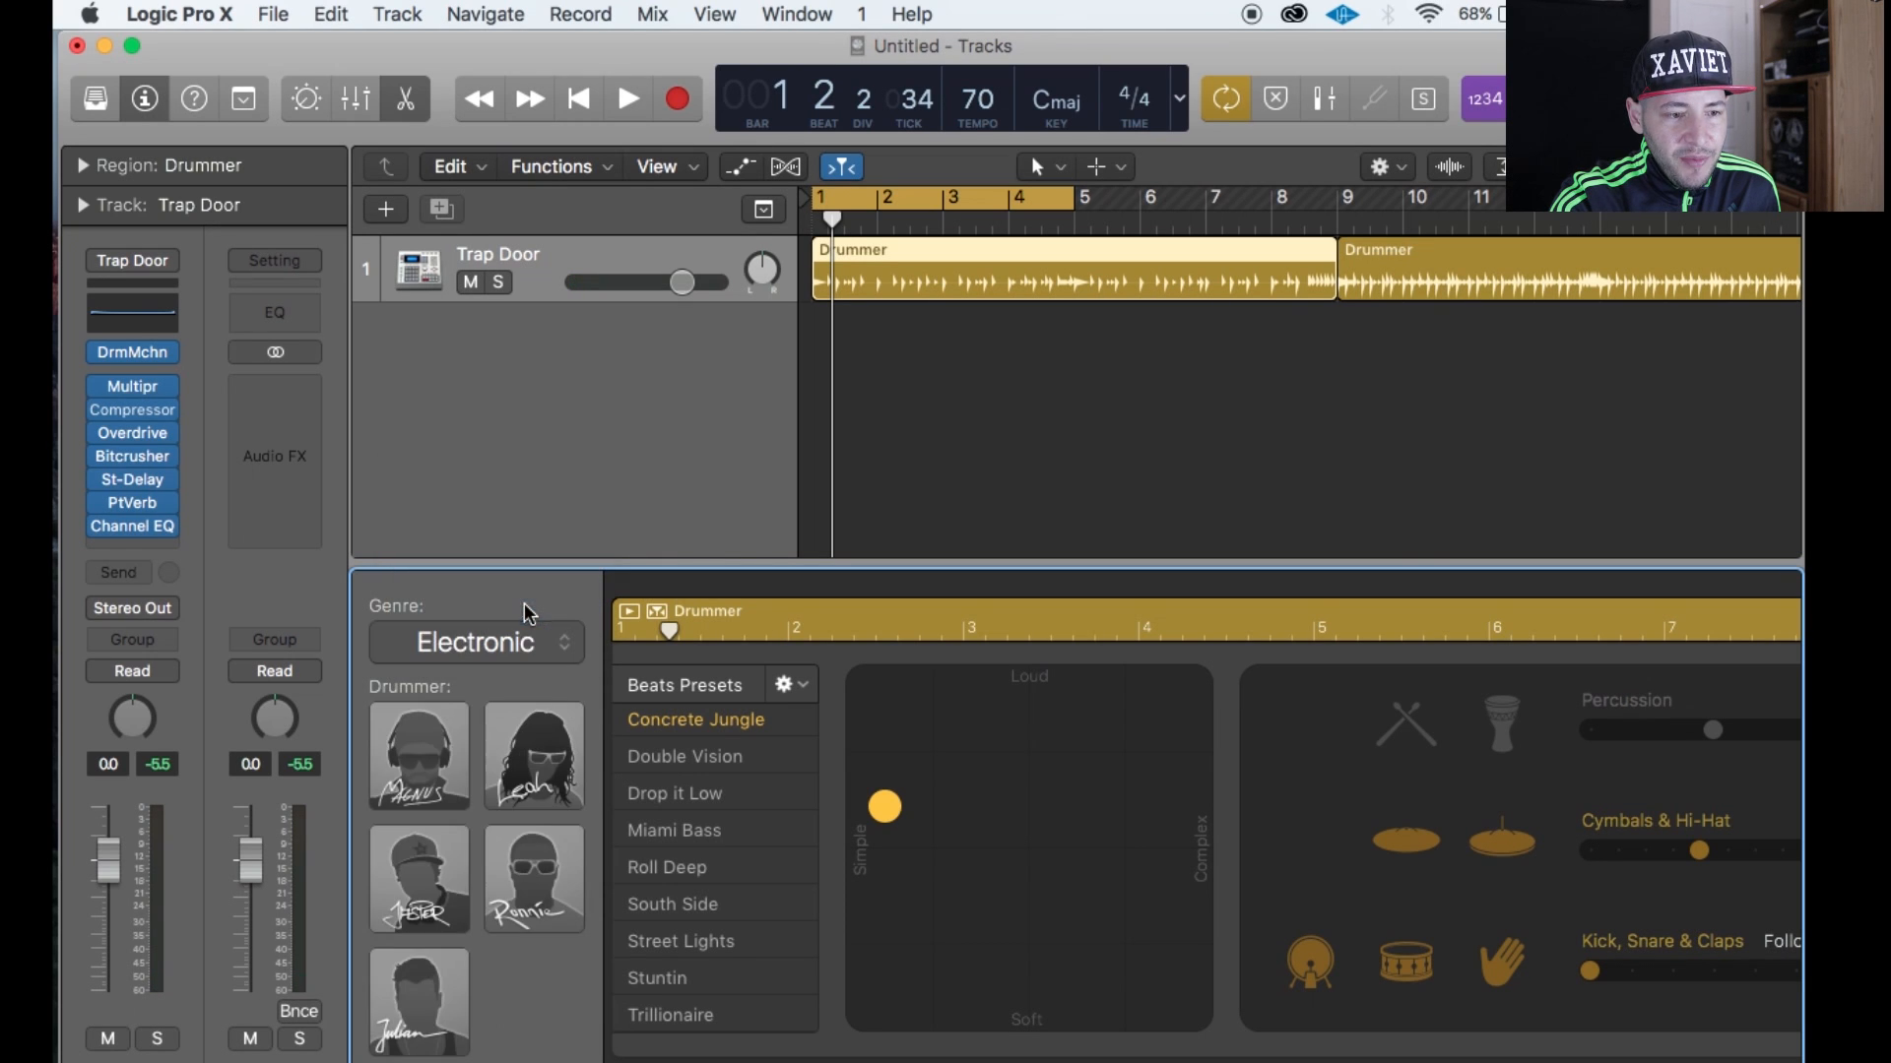
left_click(700, 796)
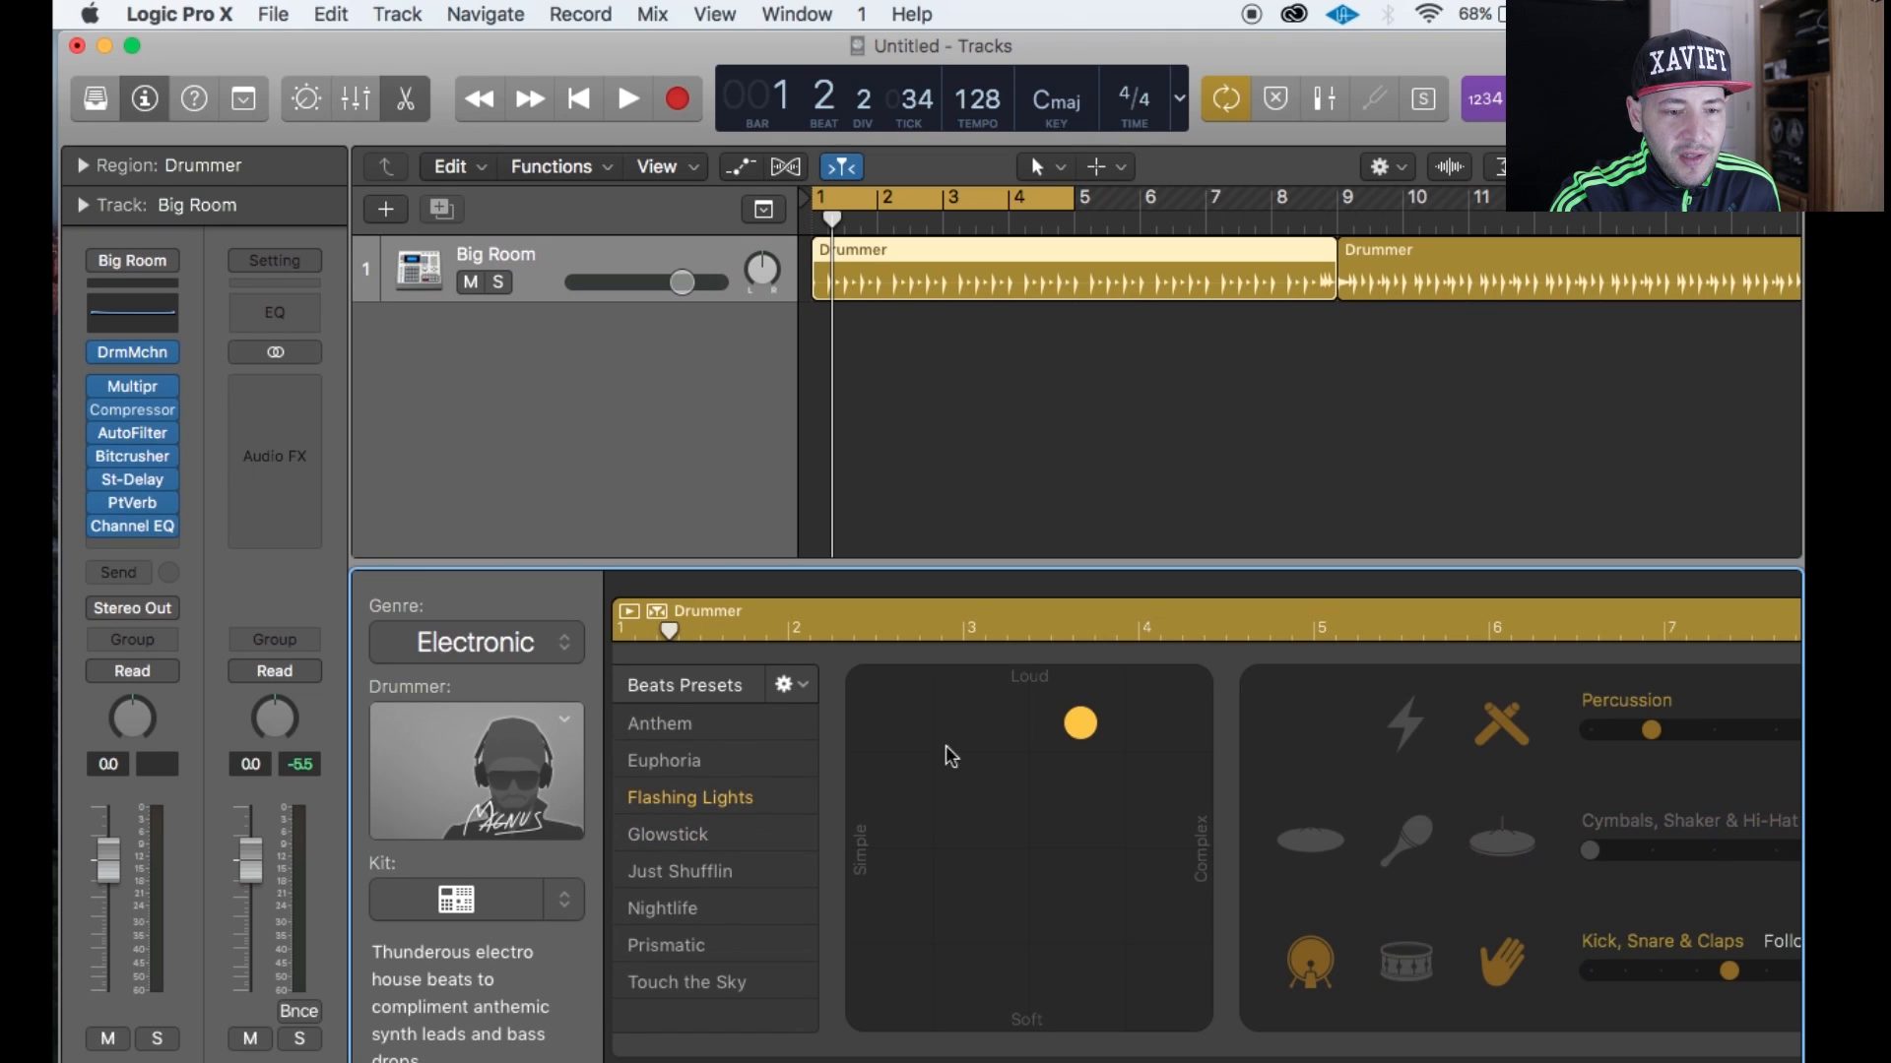
left_click_drag(1073, 729, 887, 853)
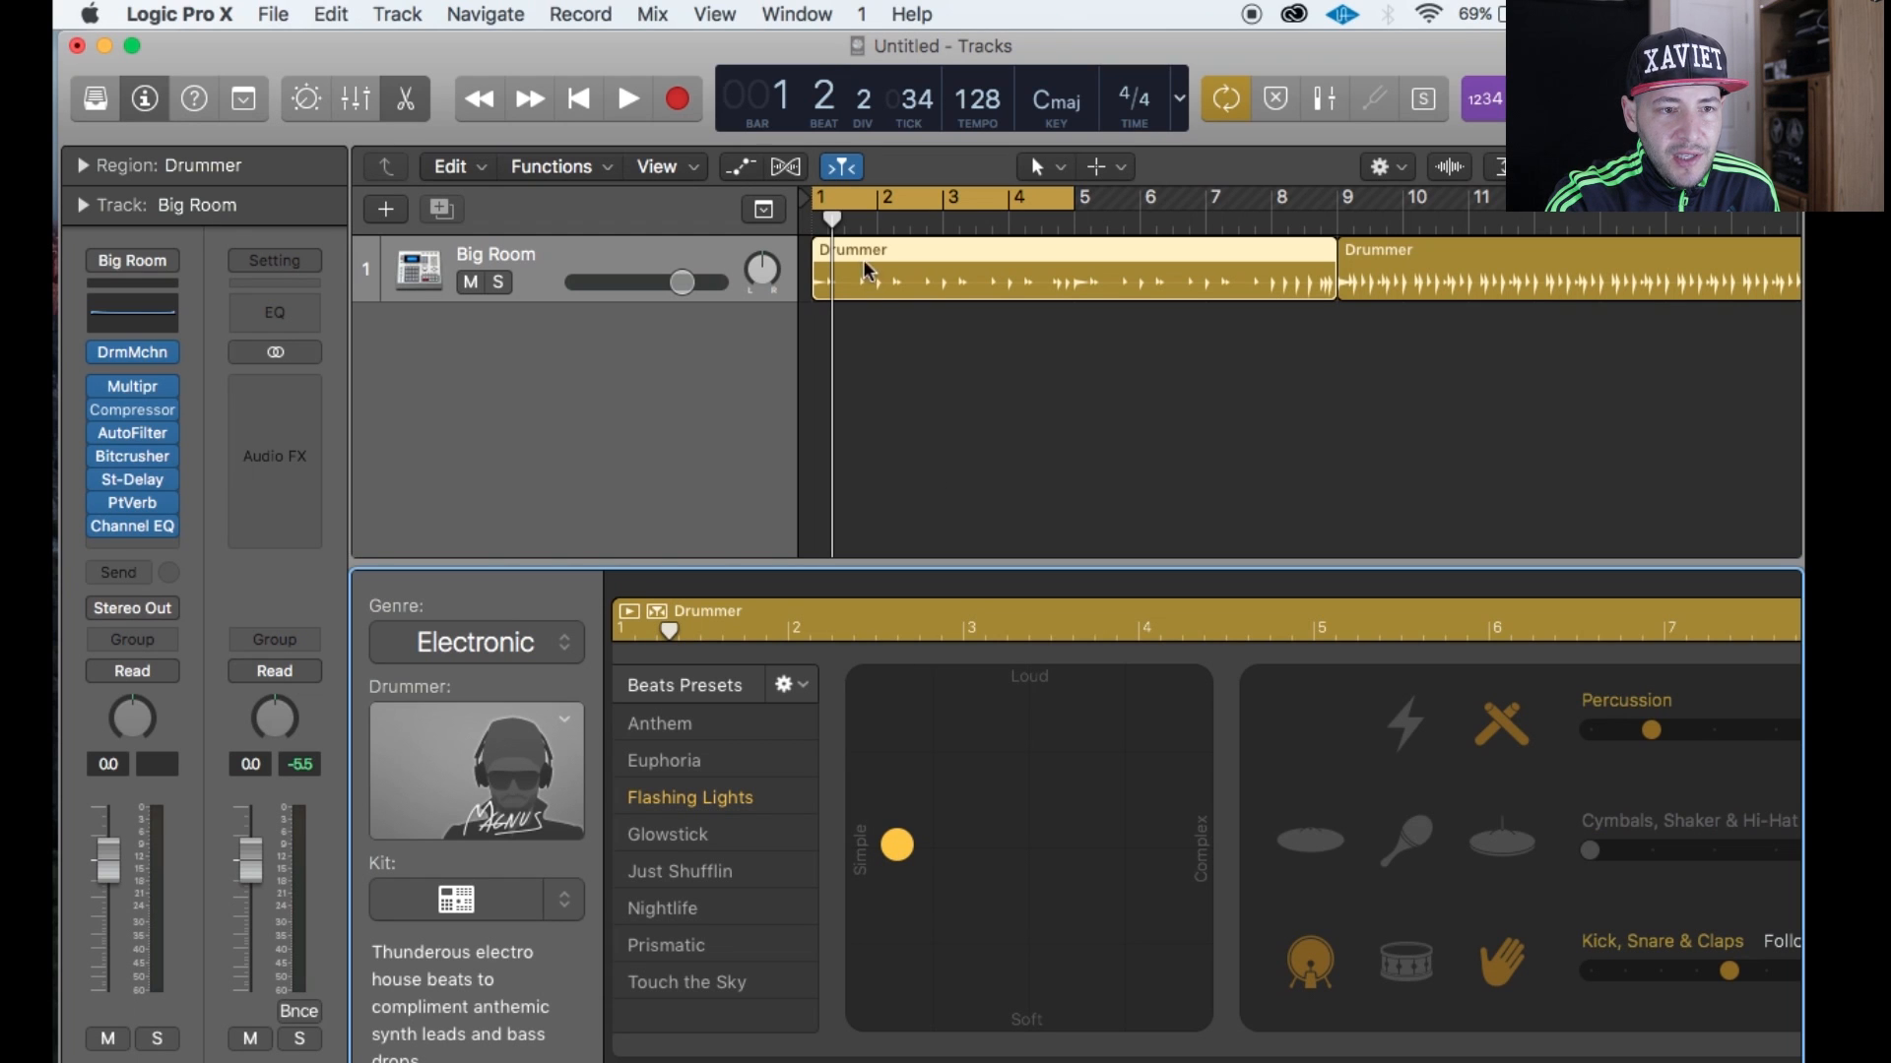
Extend the cycle range to the end of the first Drummer region at bar 9 and play the beat.
left_click_drag(1070, 201, 1336, 202)
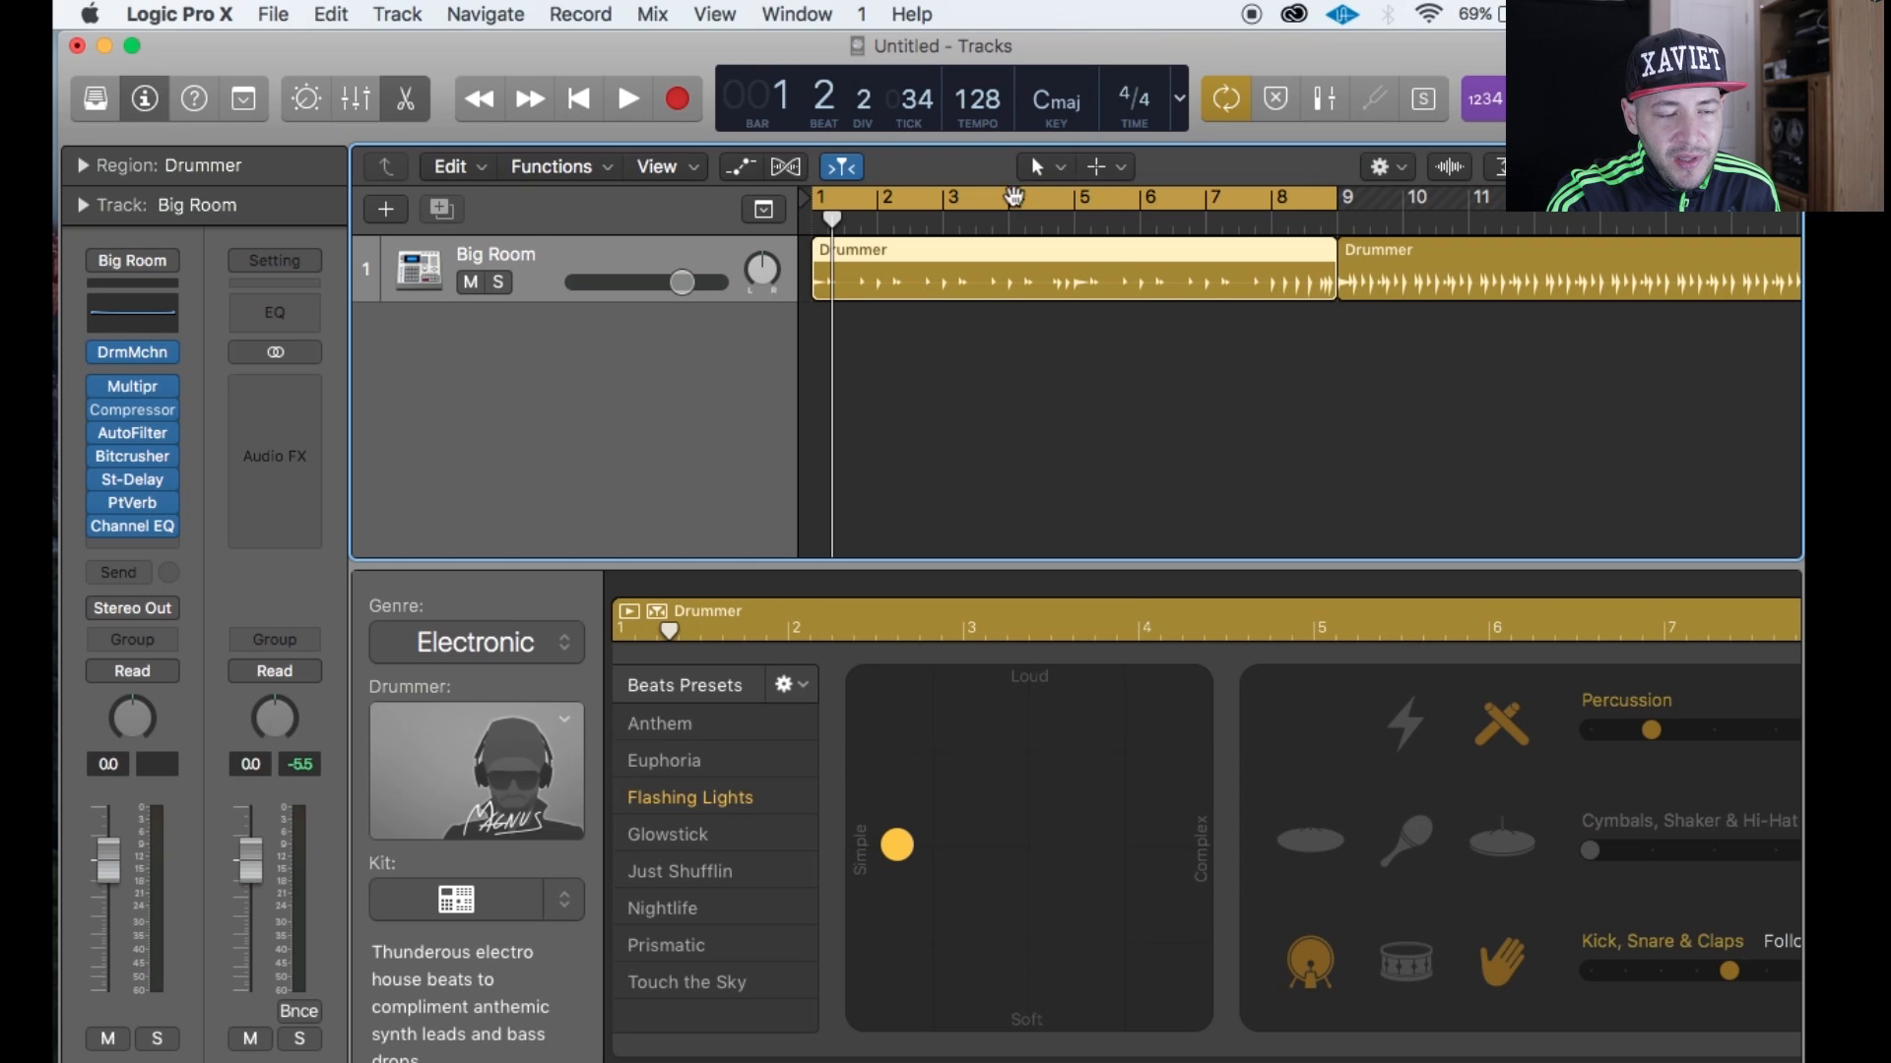
key("space")
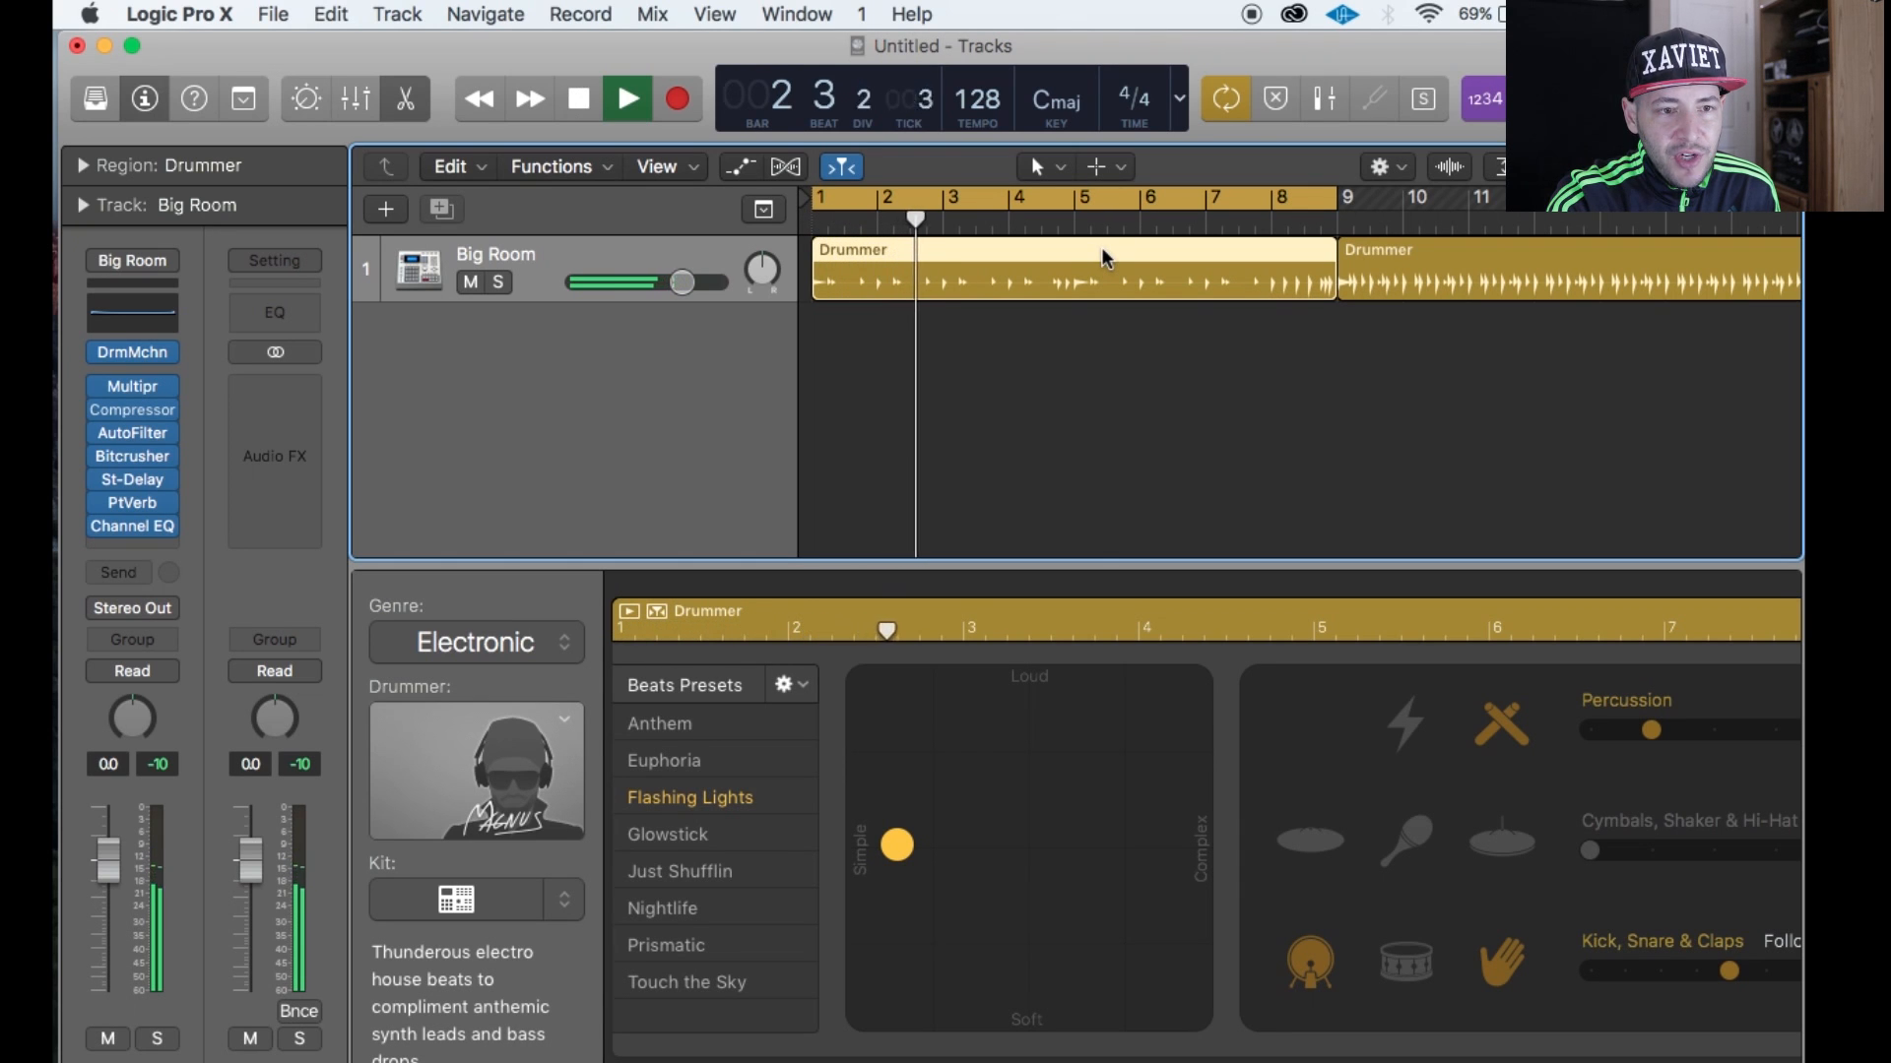
key("space")
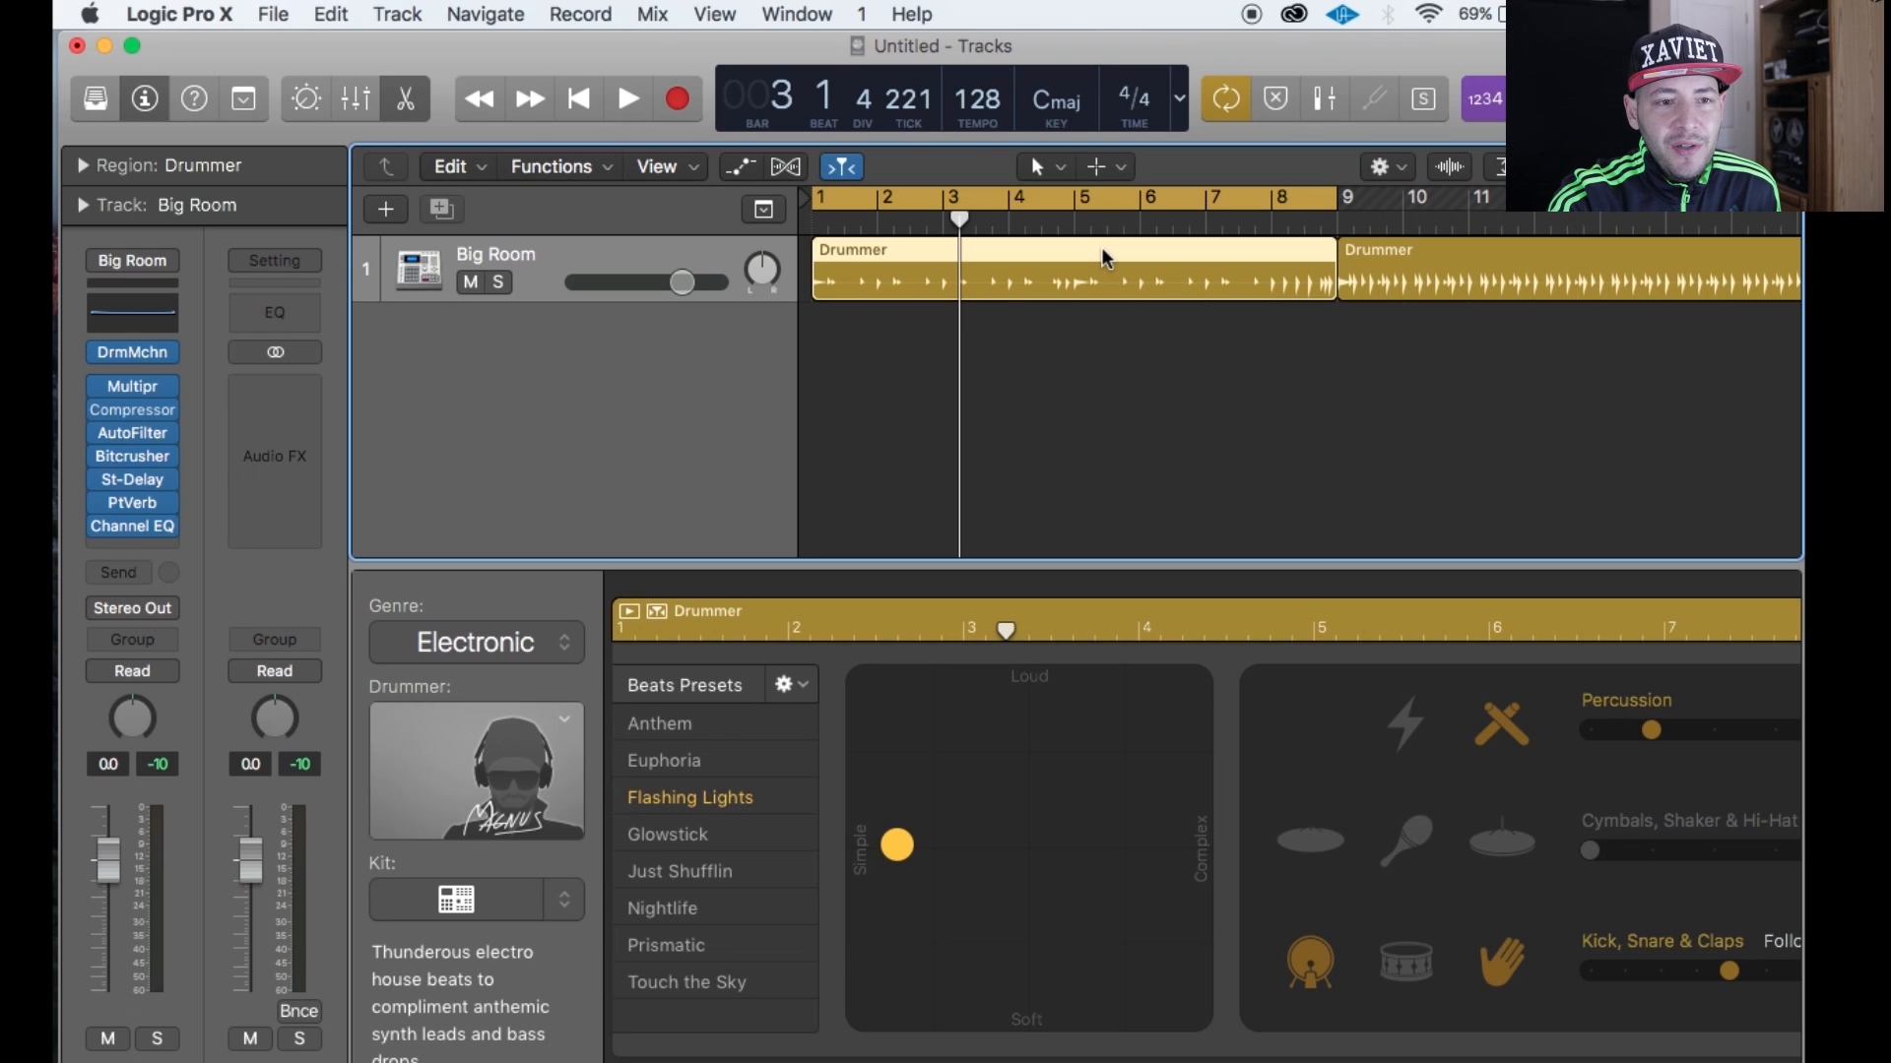
Lower the project tempo to 110 BPM.
left_click_drag(981, 101, 991, 192)
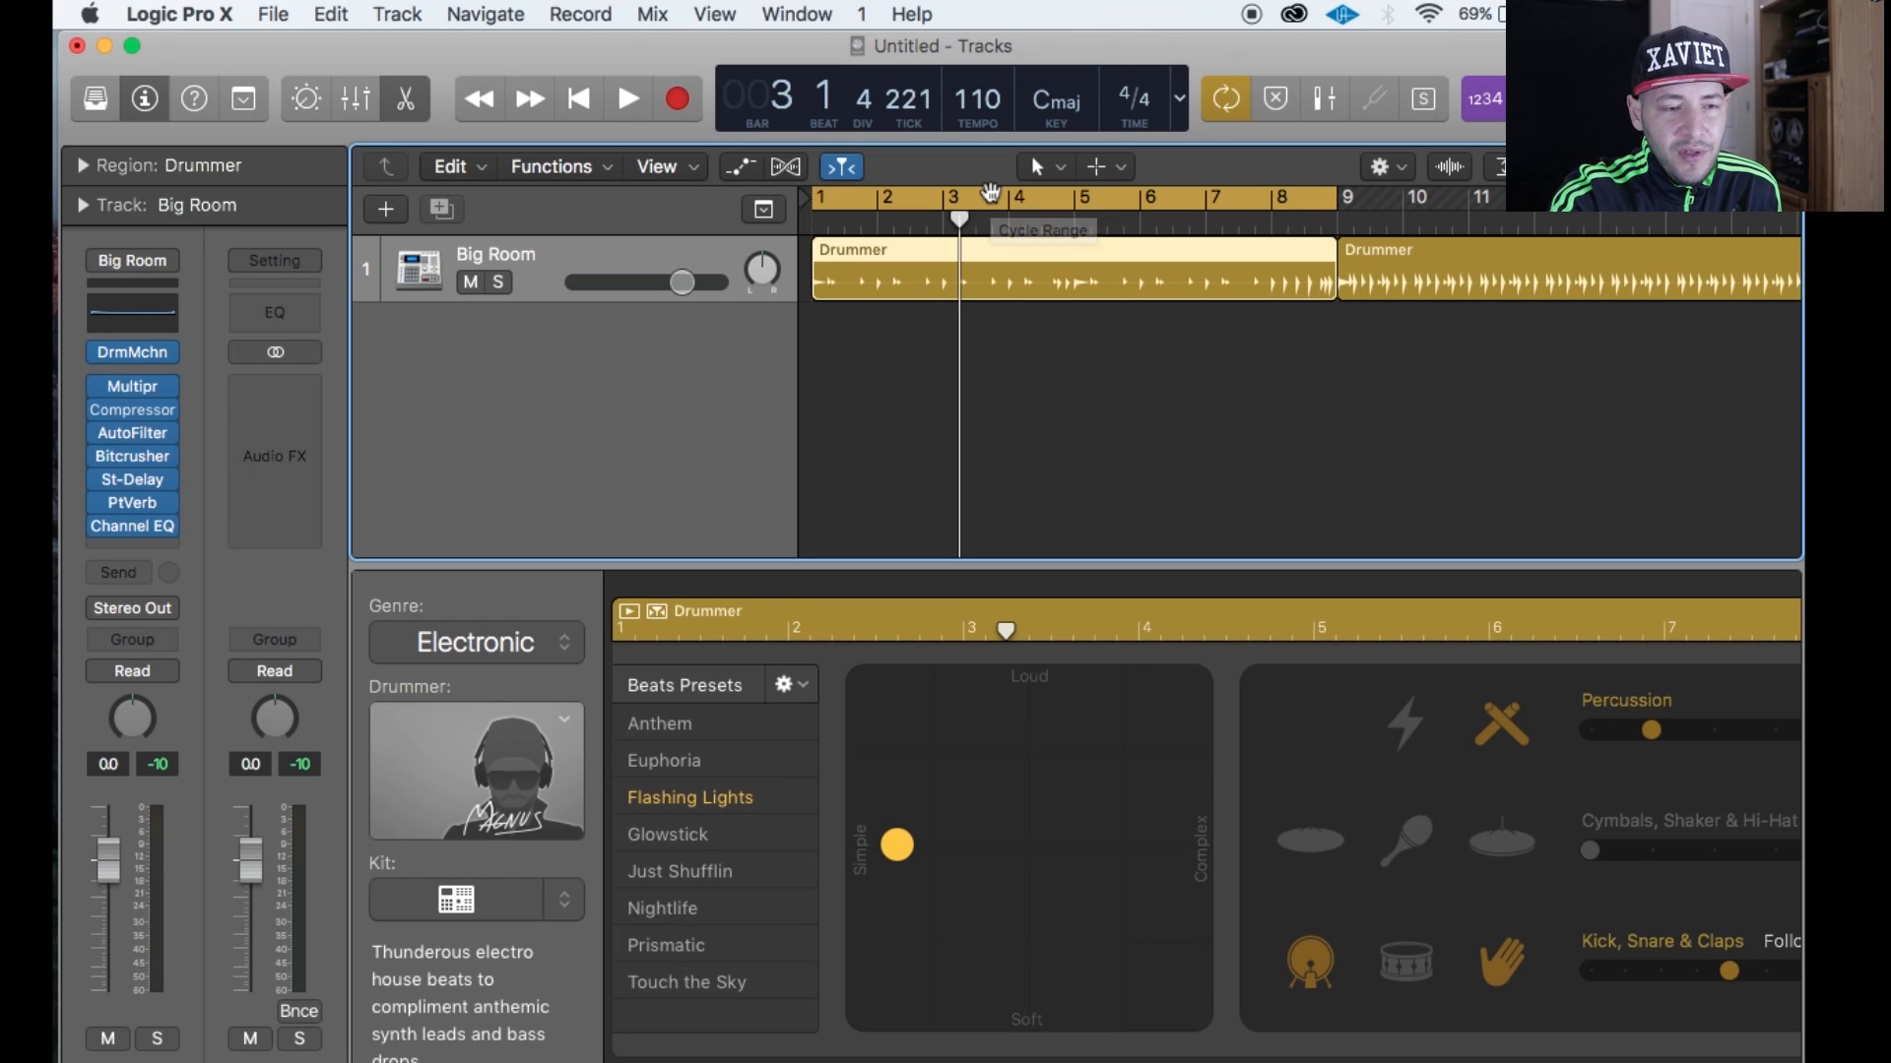
Examine the first Drummer region's beats close up on the timeline, moving the playhead through bar 4.
scroll(861, 302, "up", 6)
scroll(861, 301, "down", 4)
scroll(861, 301, "left", 3)
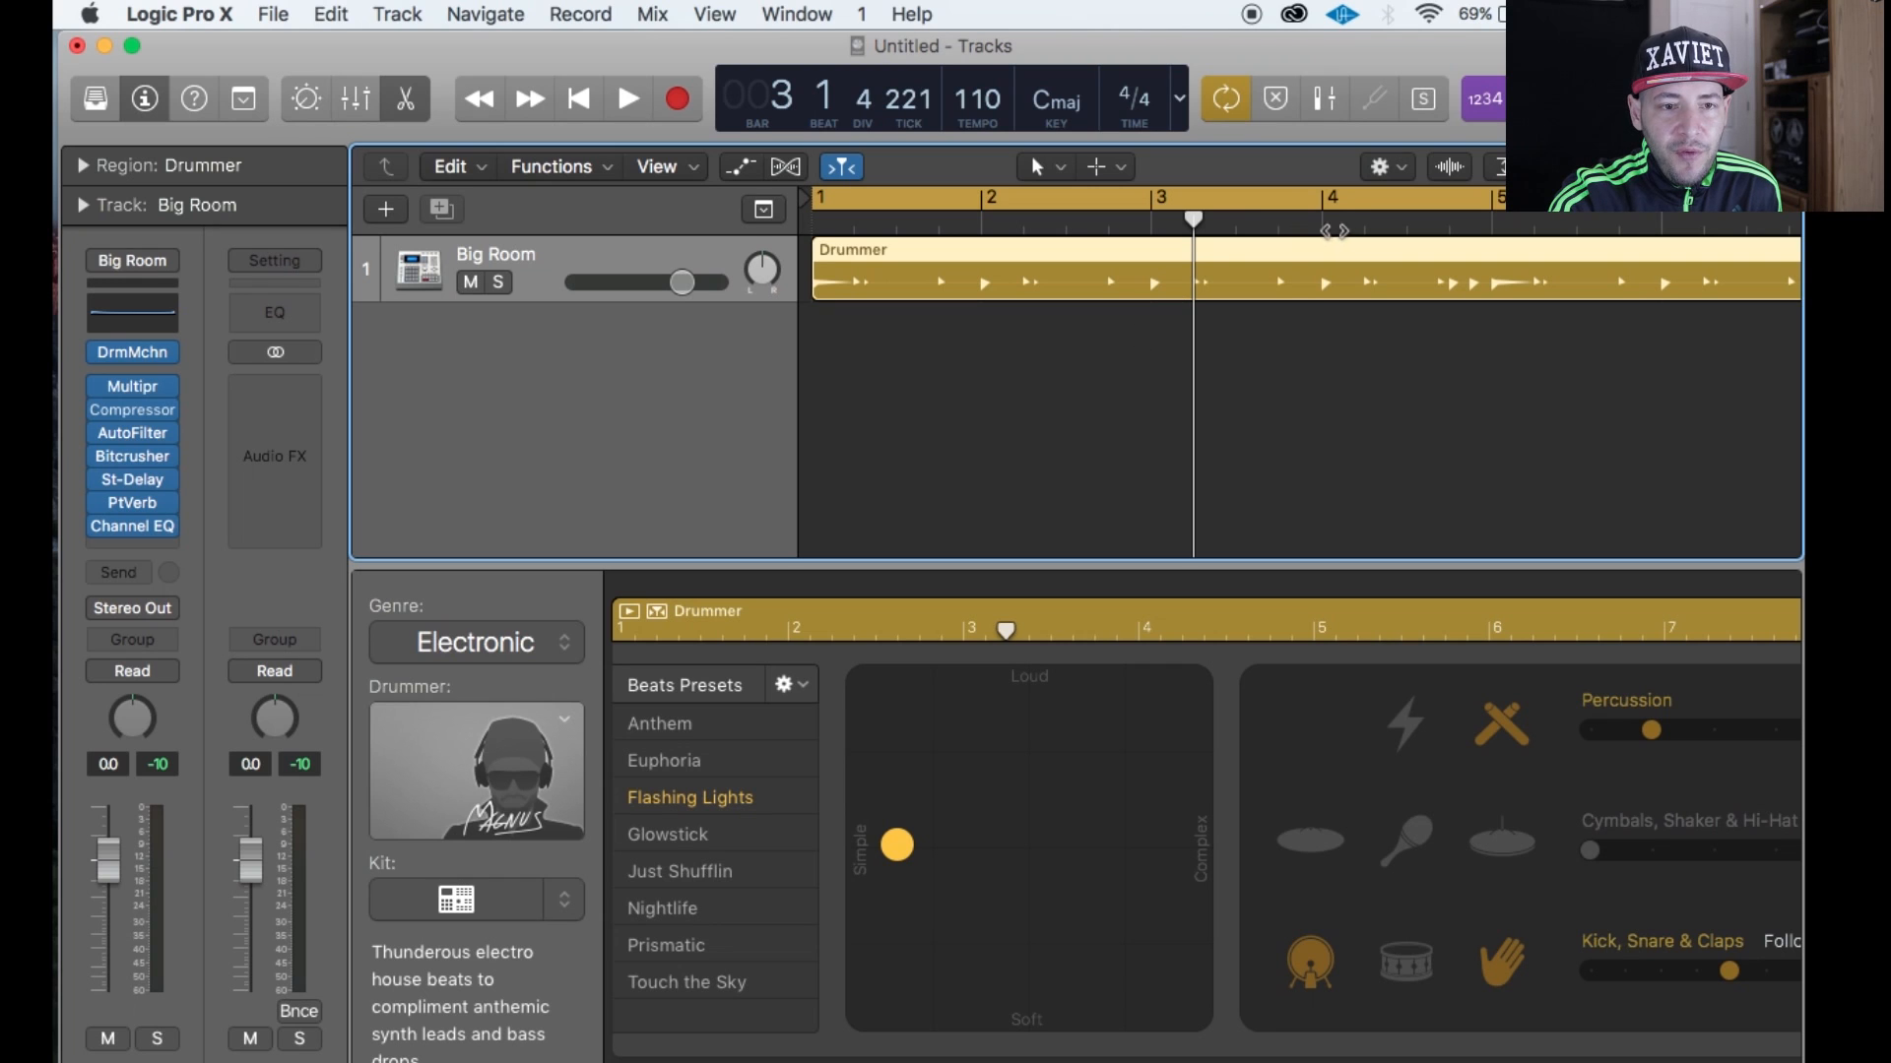
left_click(1219, 219)
left_click_drag(1219, 220, 1325, 219)
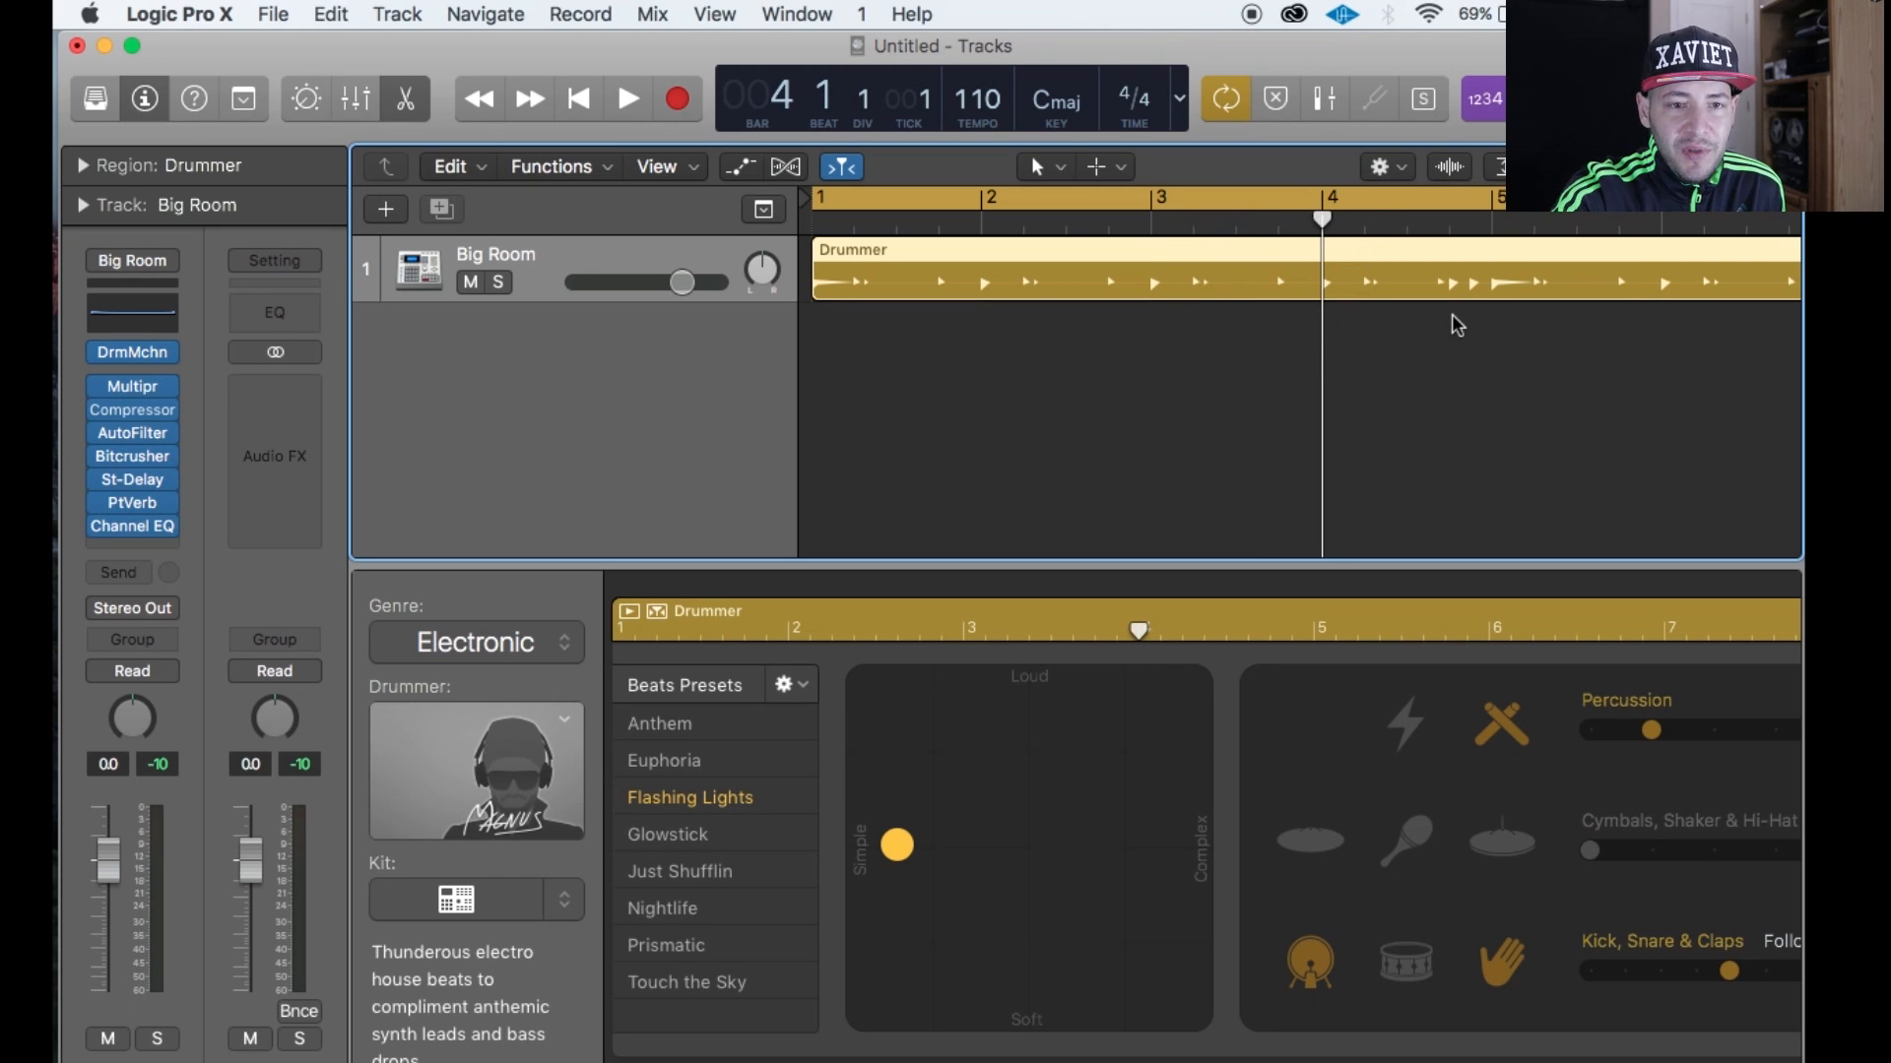
key("super+Right")
key("super+Left")
key("super+Left")
key("super+Left")
key("super+Left")
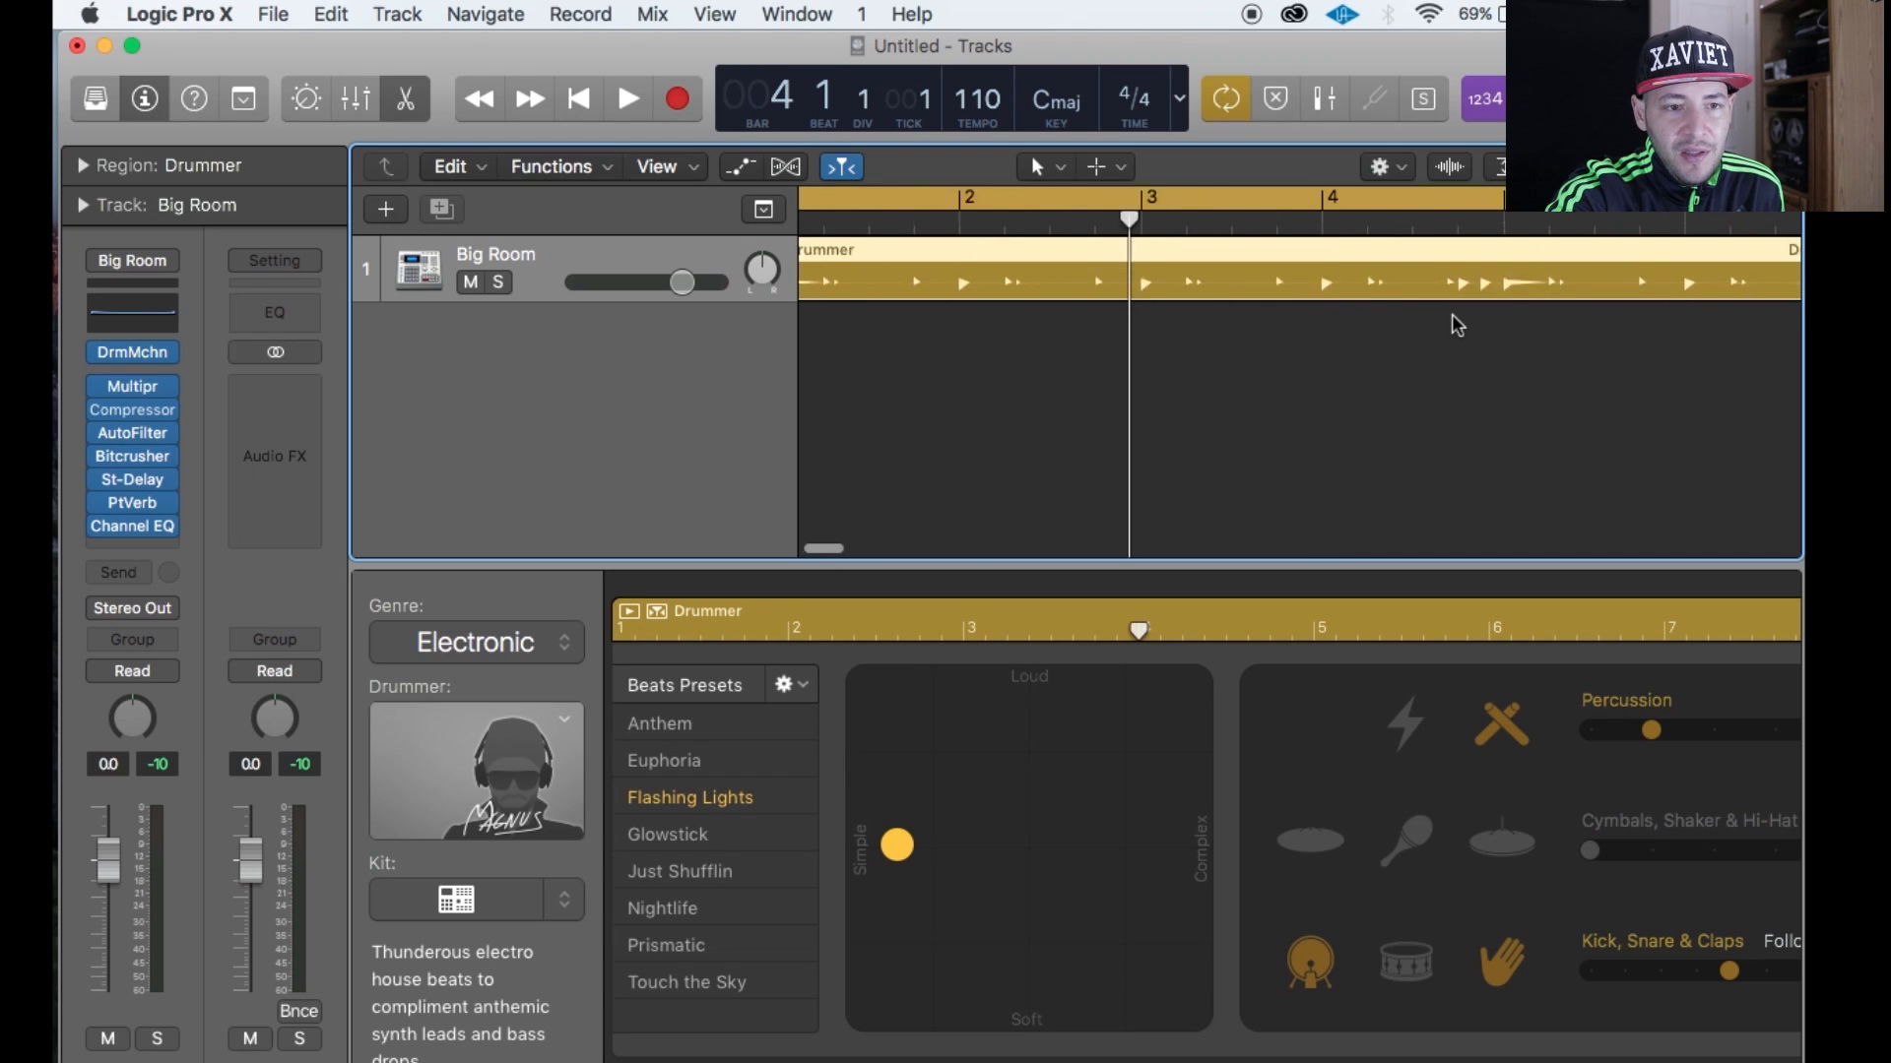
key("super+Right")
key("super+Right")
key("super+Right")
key("super+Right")
scroll(1451, 316, "left", 5)
left_click_drag(1353, 223, 1462, 223)
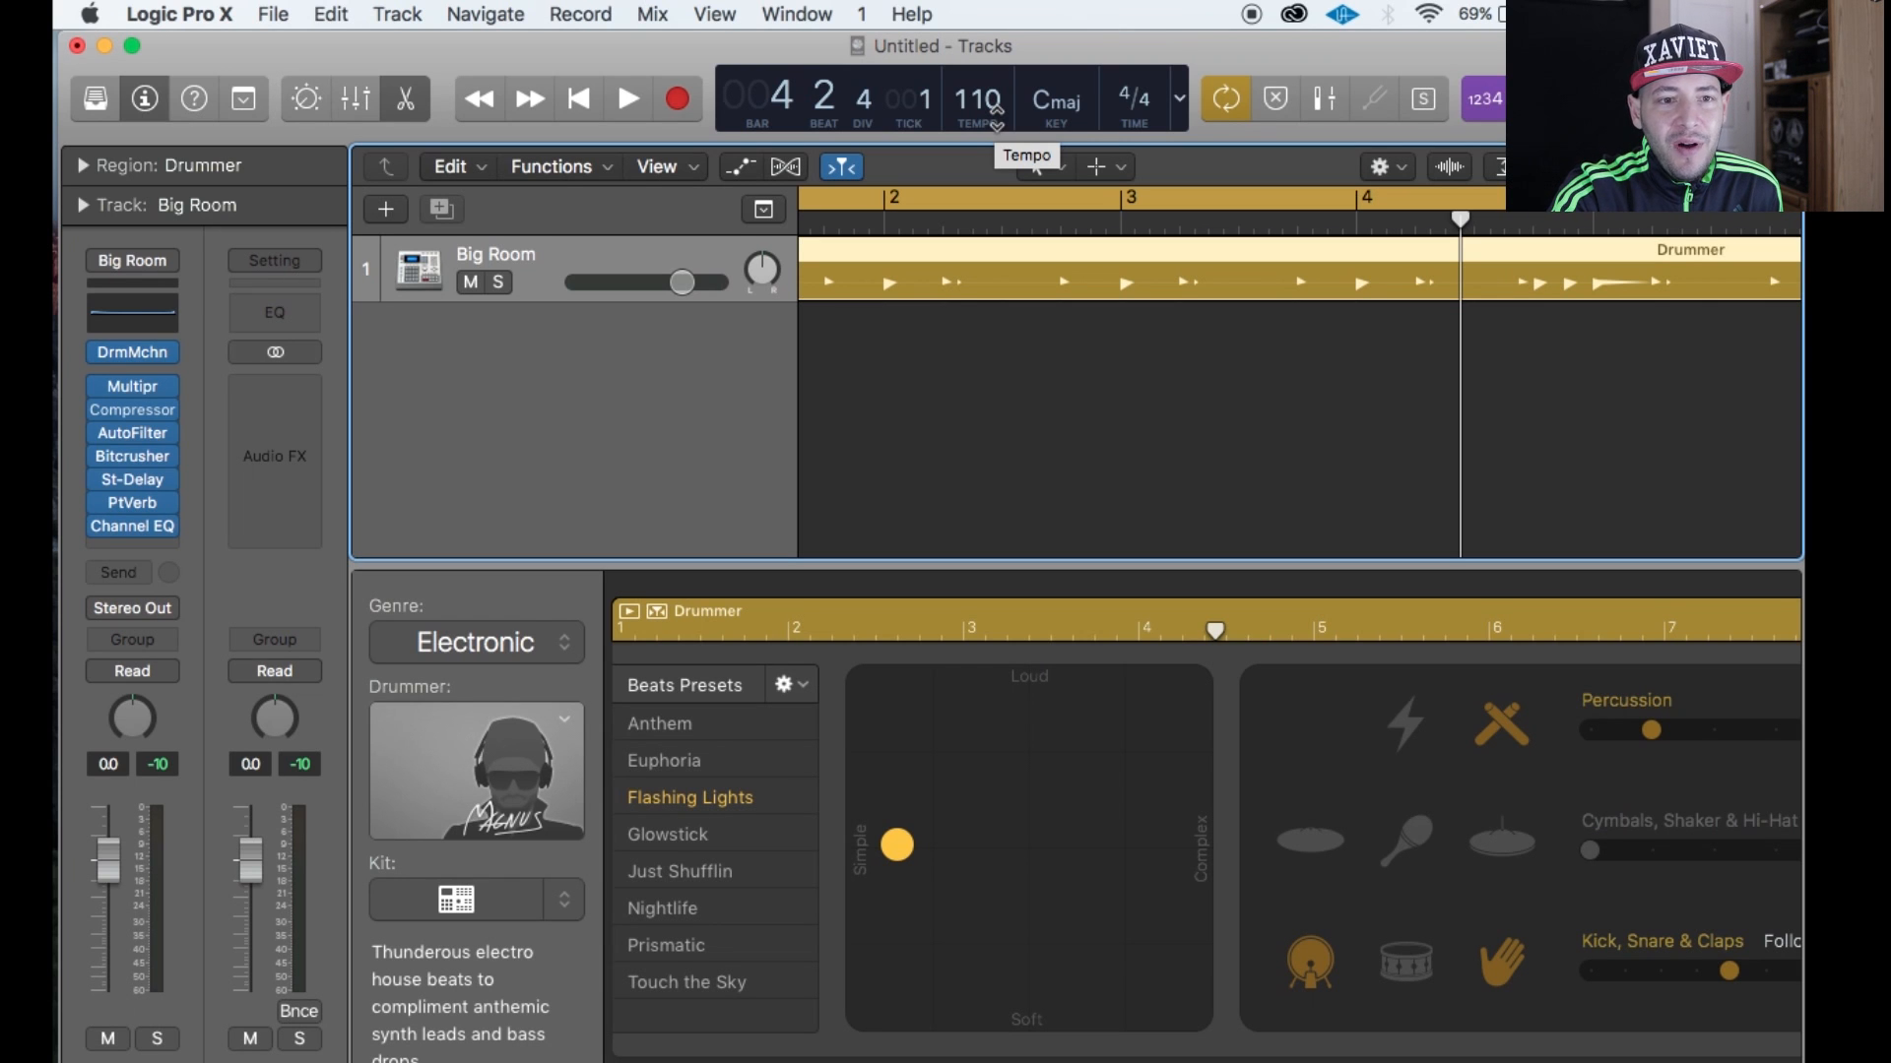
Set the project tempo to 112 BPM and play the beat briefly.
mouse_move(978, 107)
left_mouse_down()
mouse_move(1002, 39)
mouse_move(960, 231)
mouse_move(978, 103)
left_mouse_up()
key("space")
key("space")
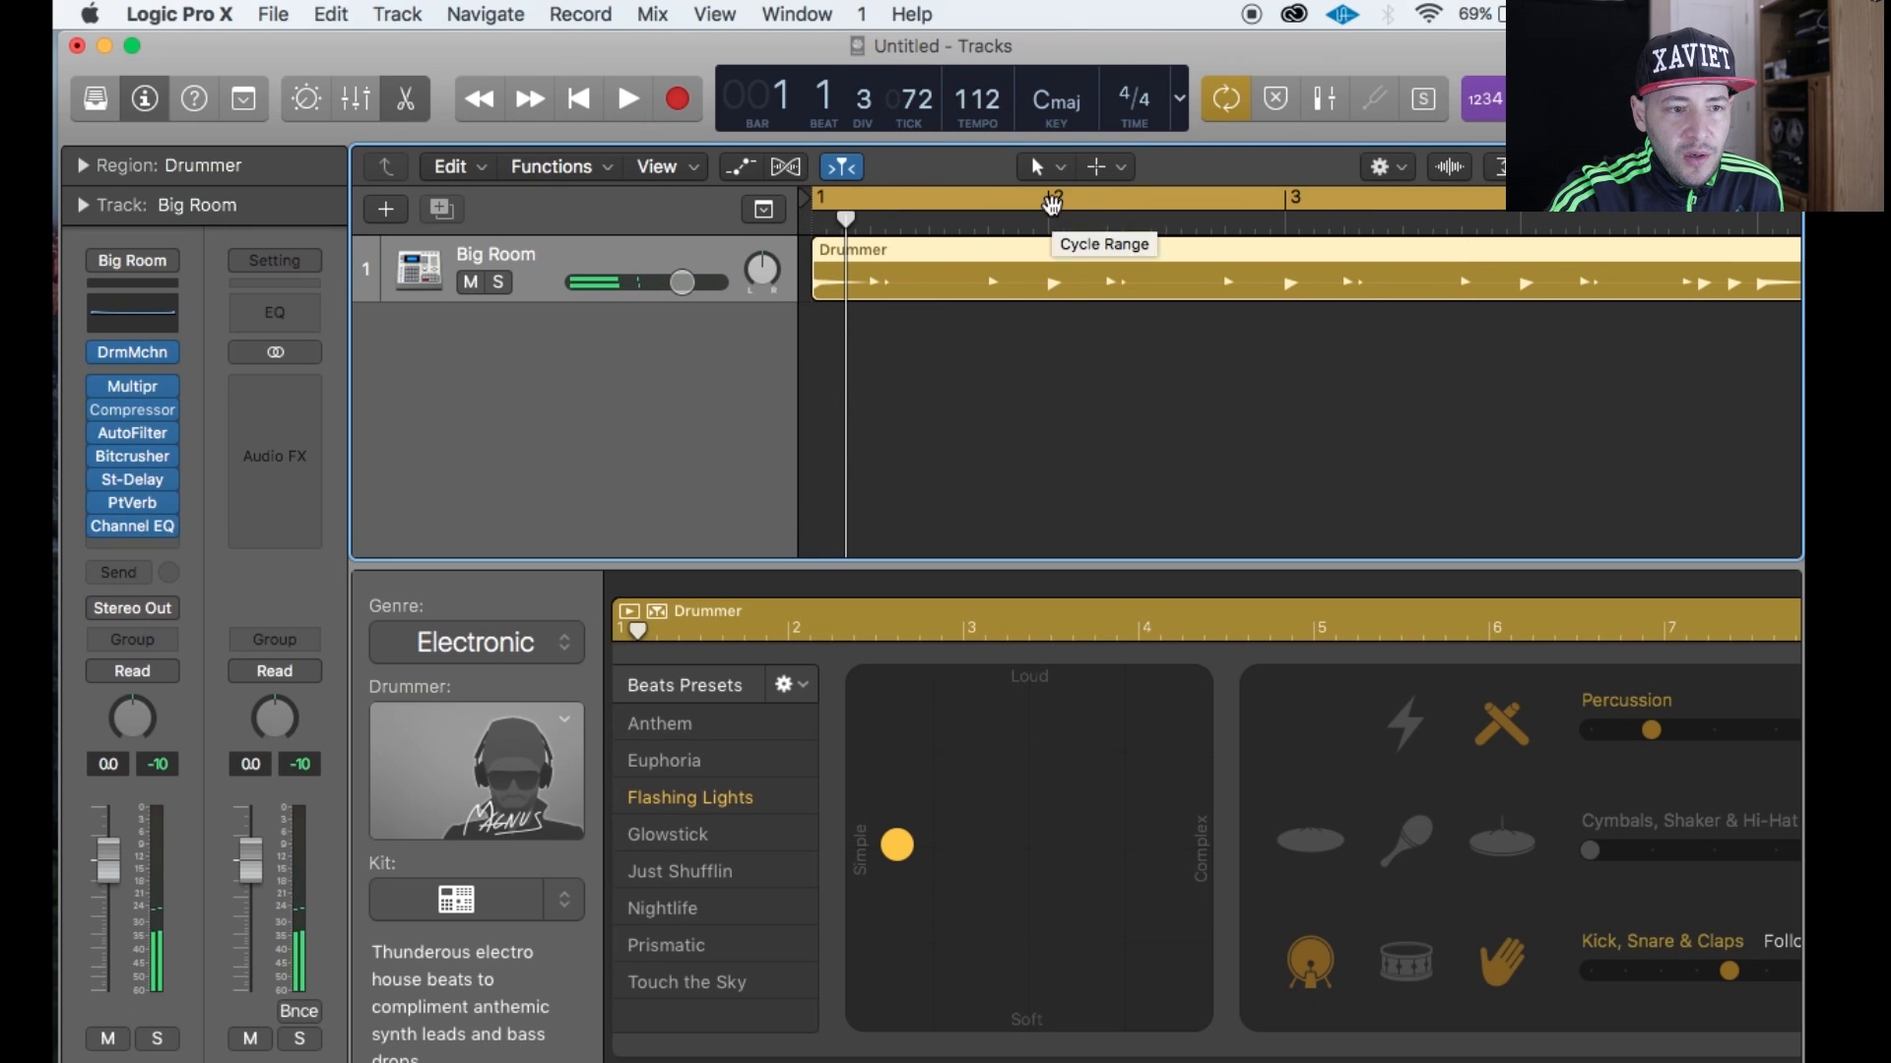
Add one new audio track below the Big Room drummer track.
scroll(1061, 377, "down", 10)
scroll(1062, 377, "up", 8)
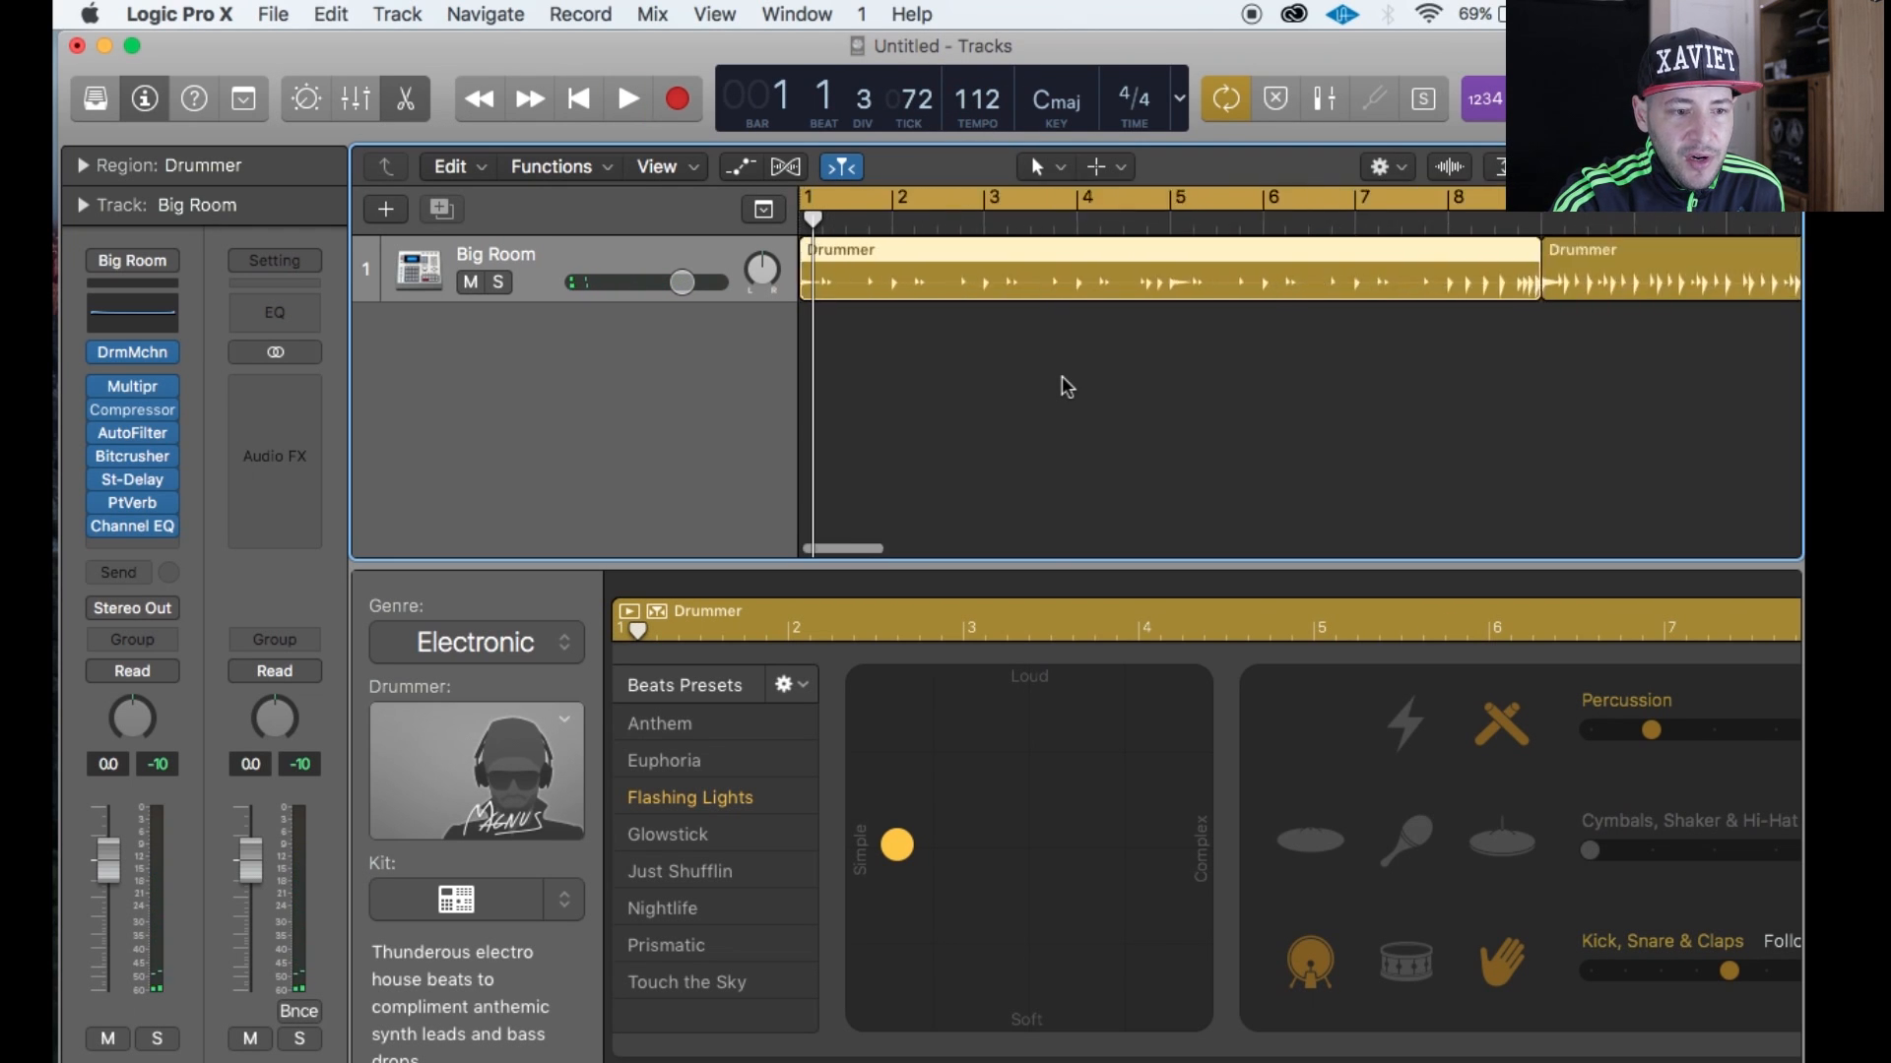
scroll(1062, 377, "down", 5)
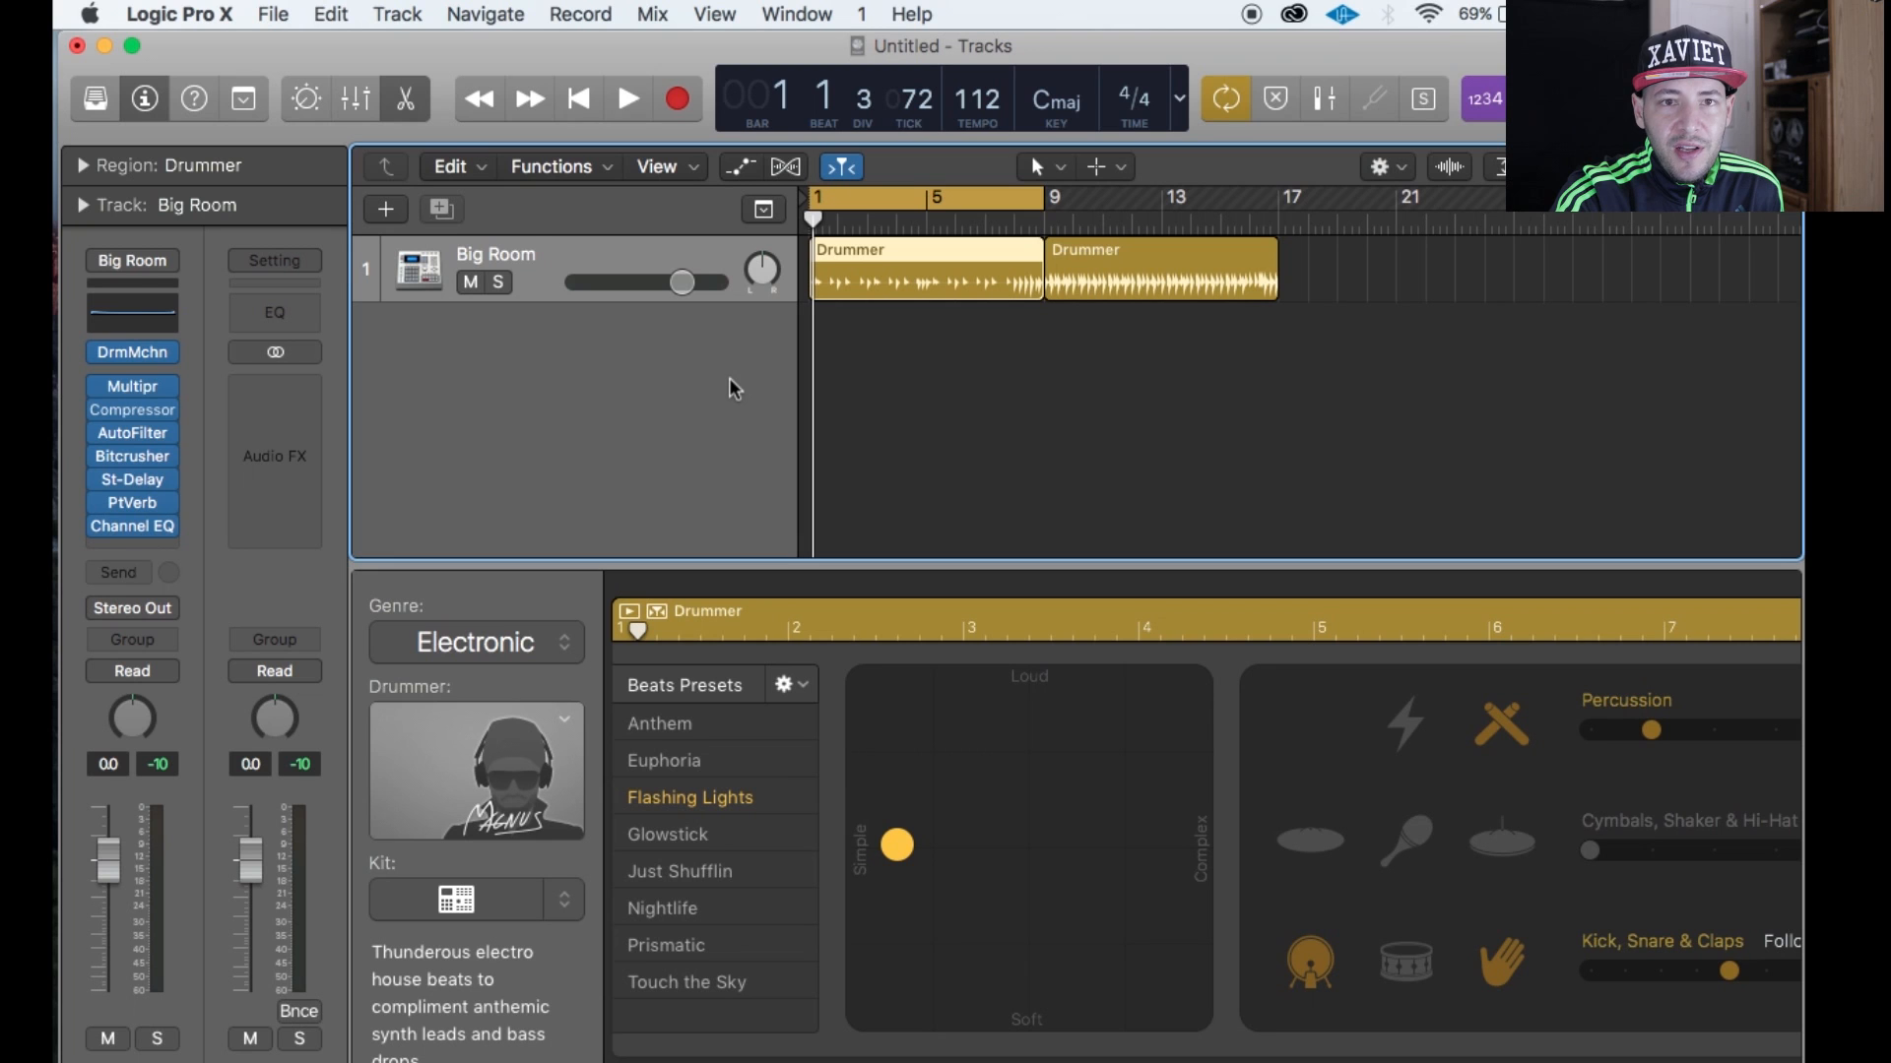
left_click(425, 14)
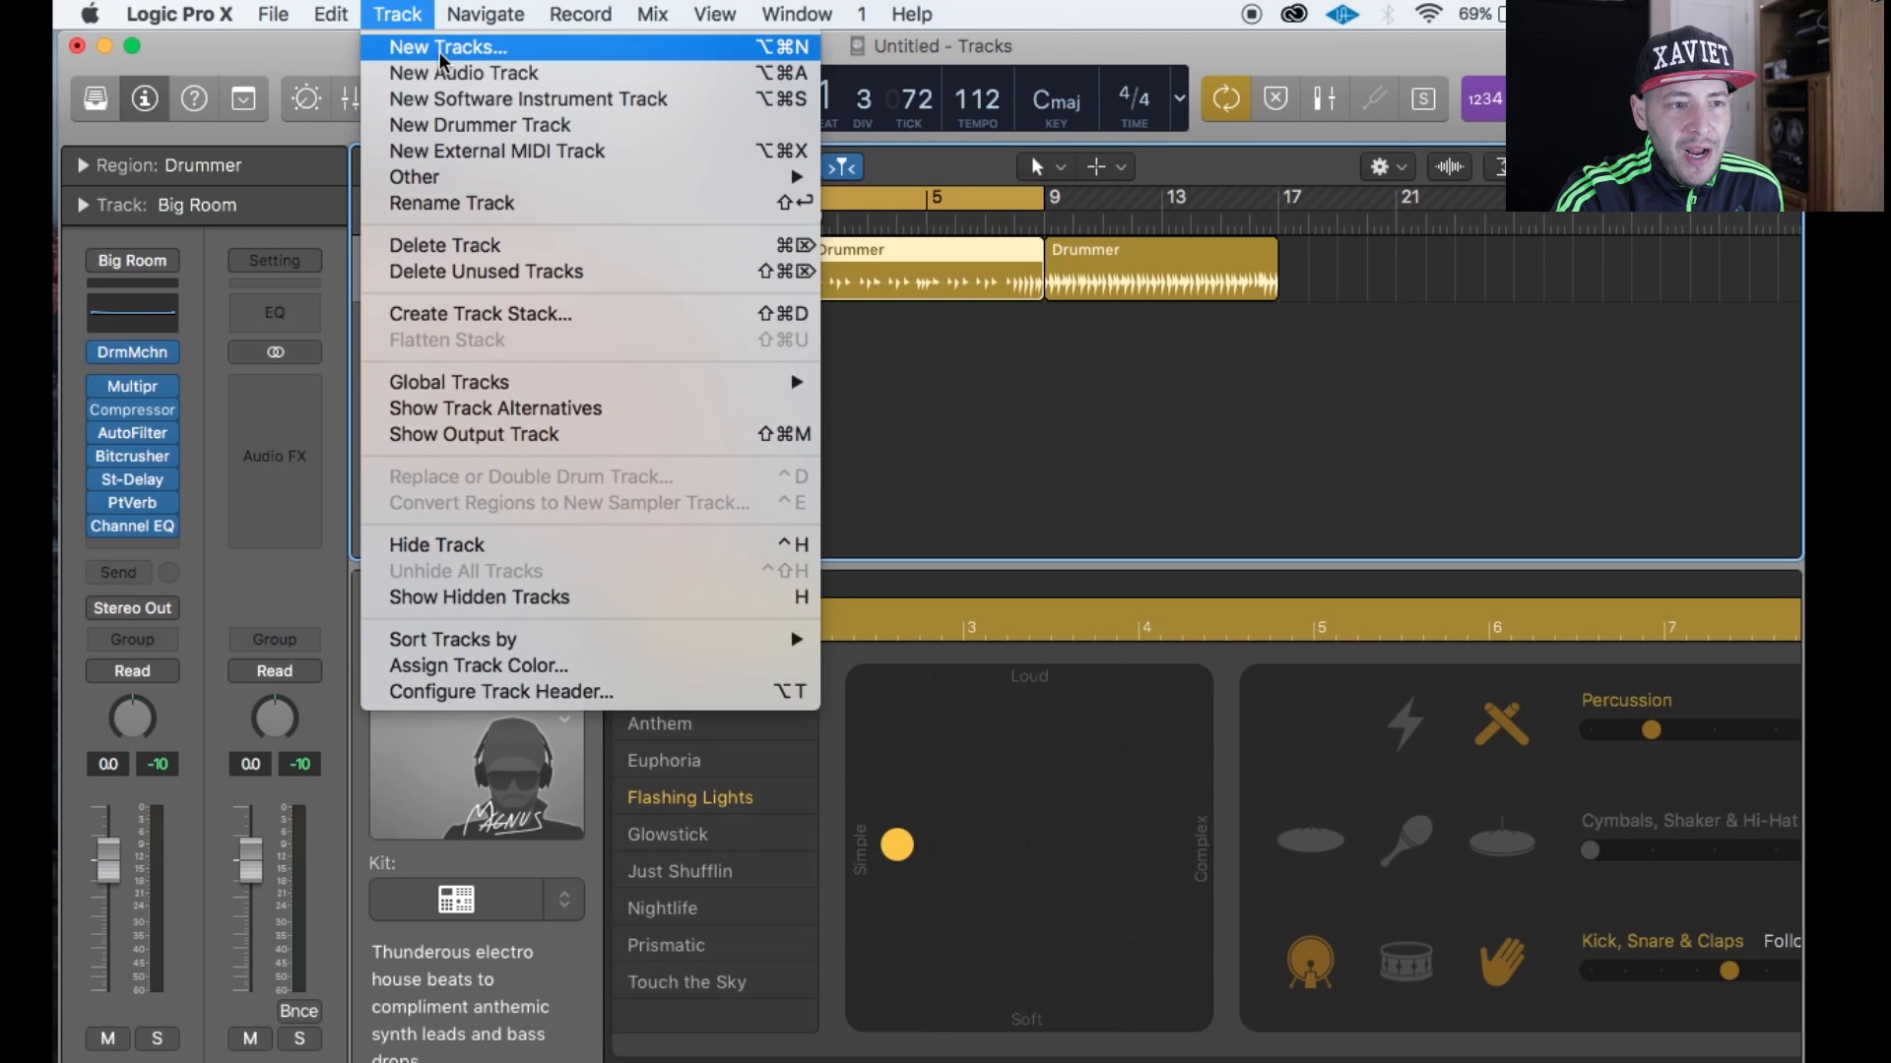
left_click(433, 47)
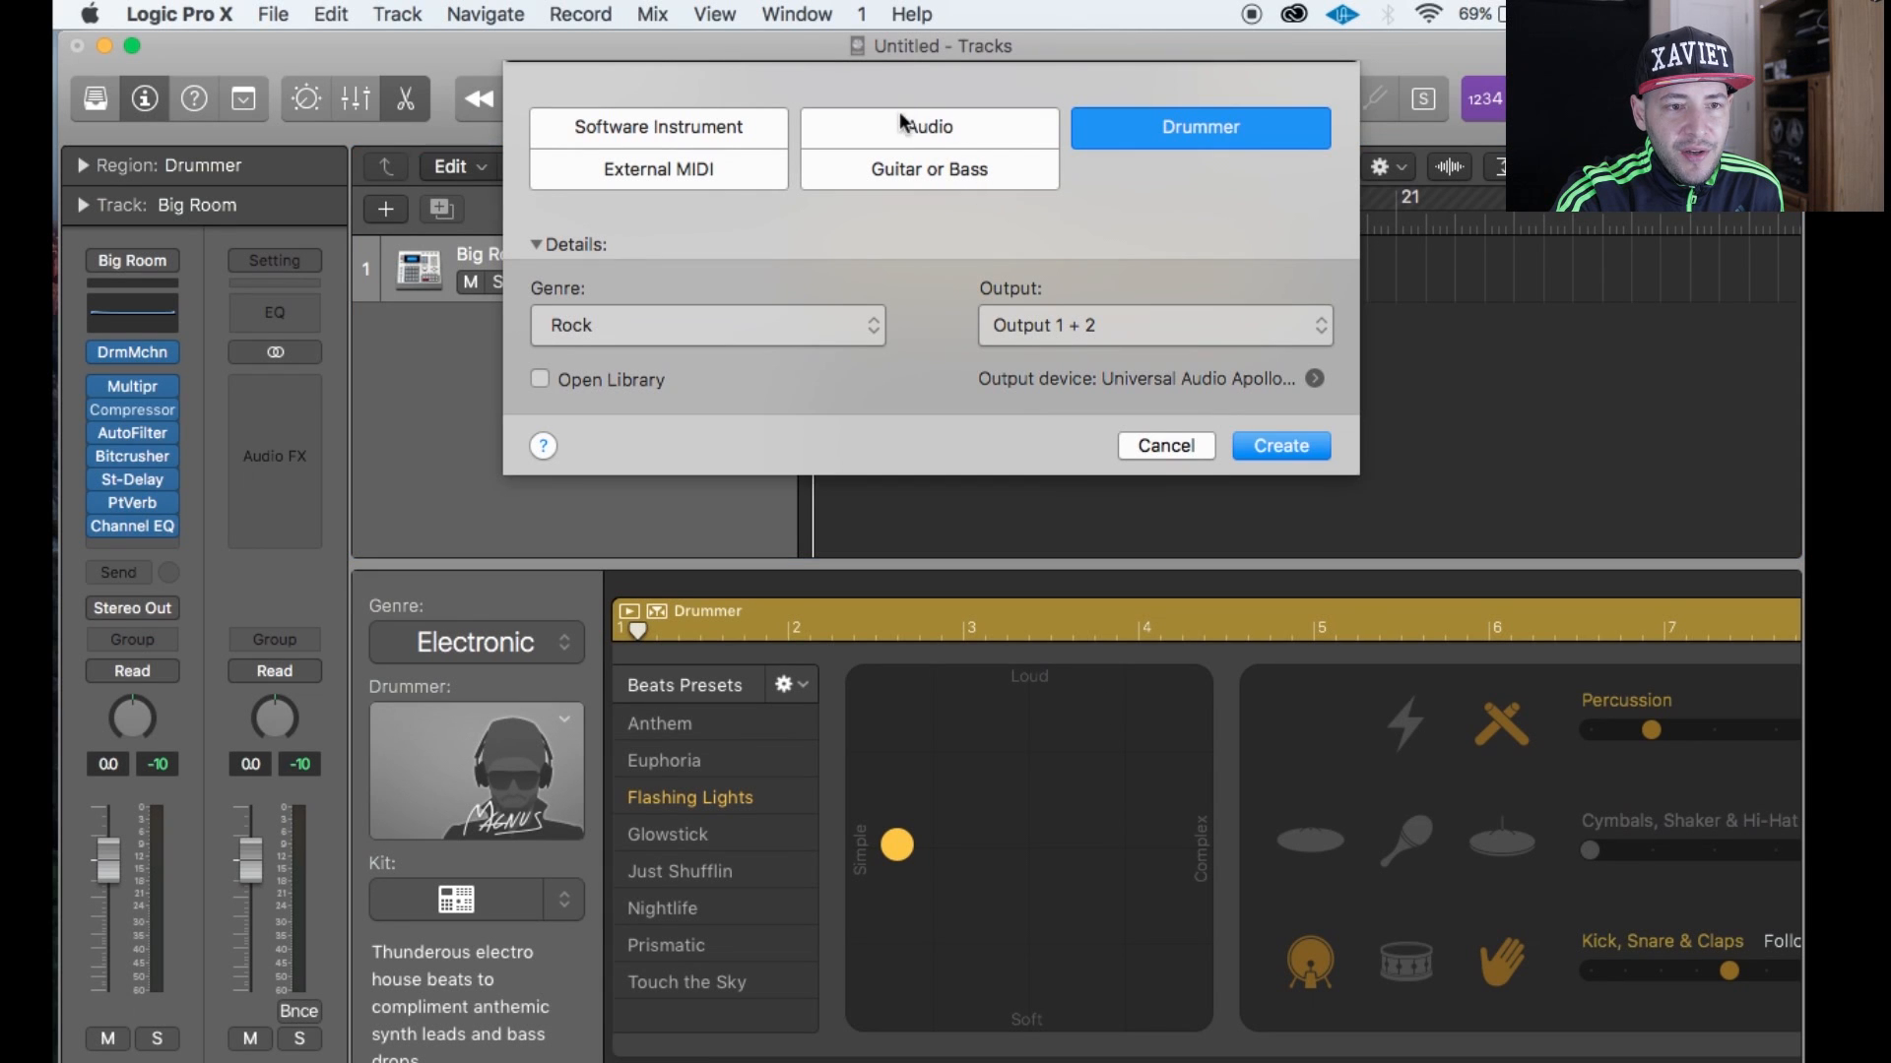
left_click(902, 123)
left_click(1282, 559)
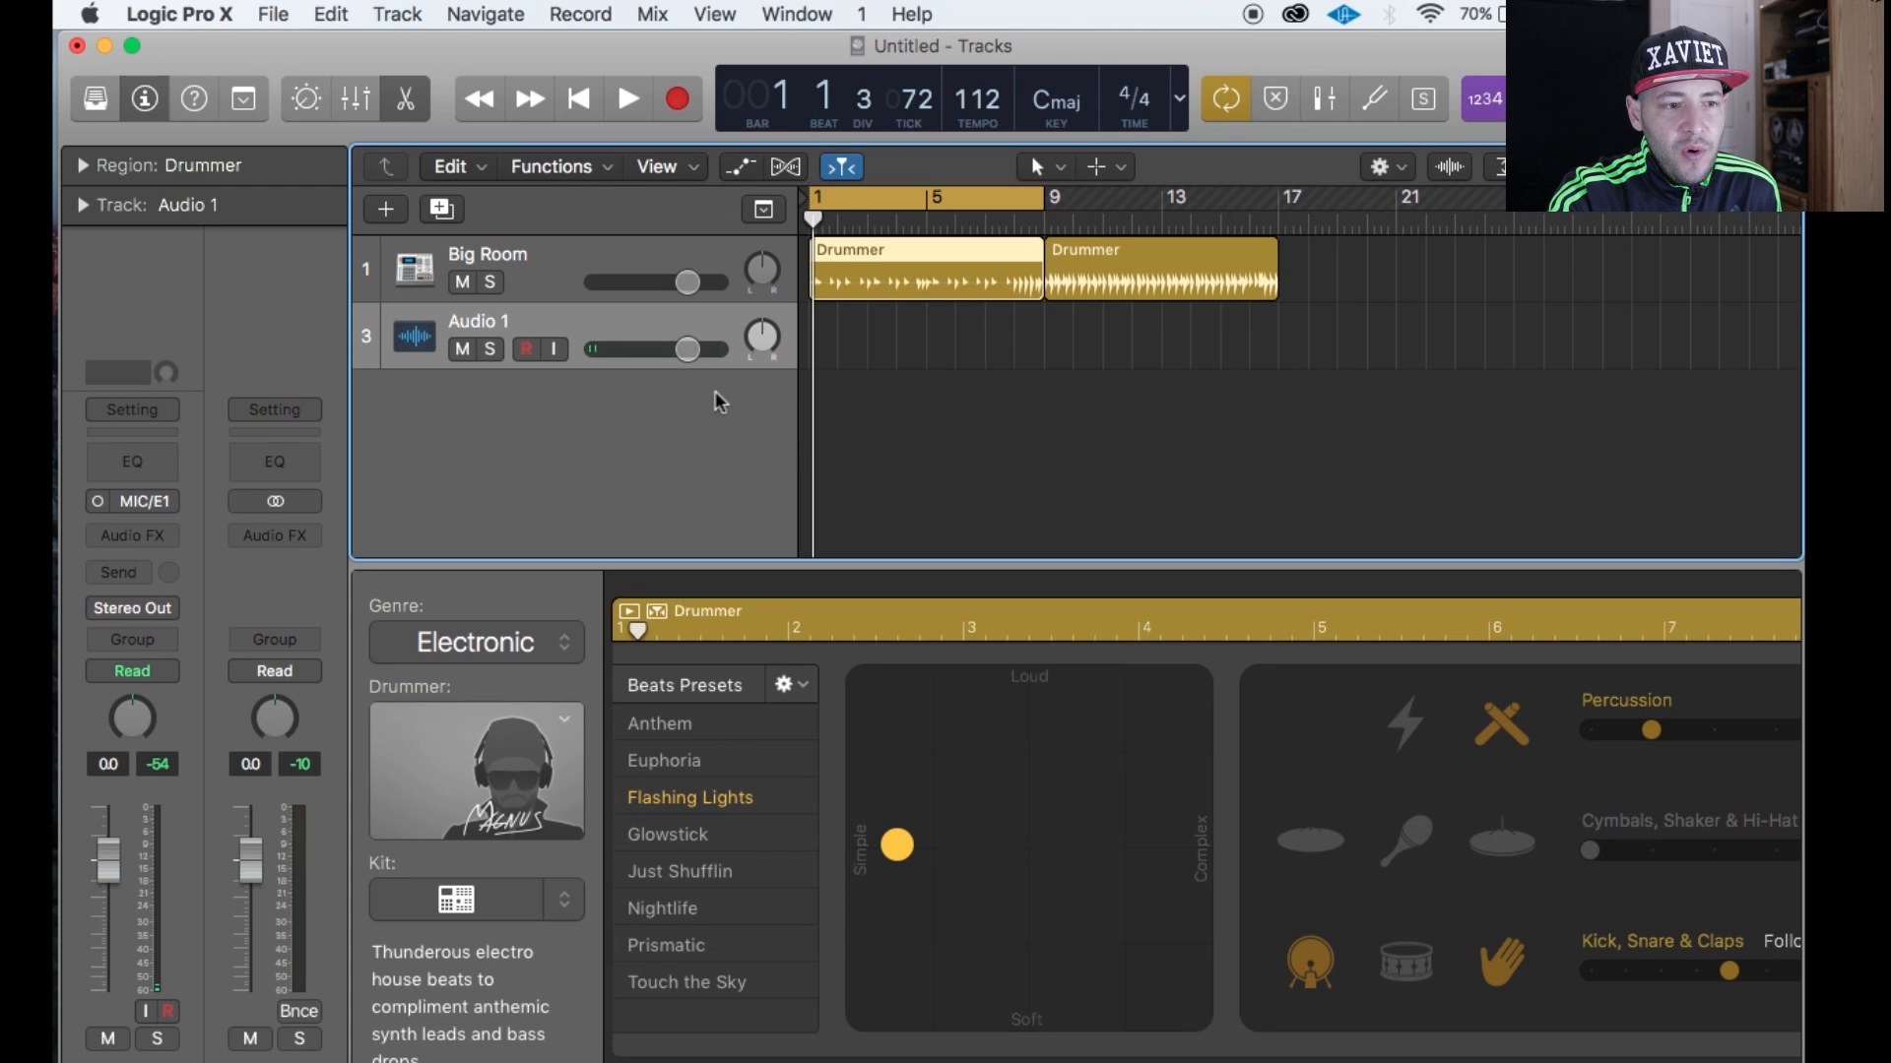
Rename the record-enabled Audio 1 track as lead.
left_click(529, 349)
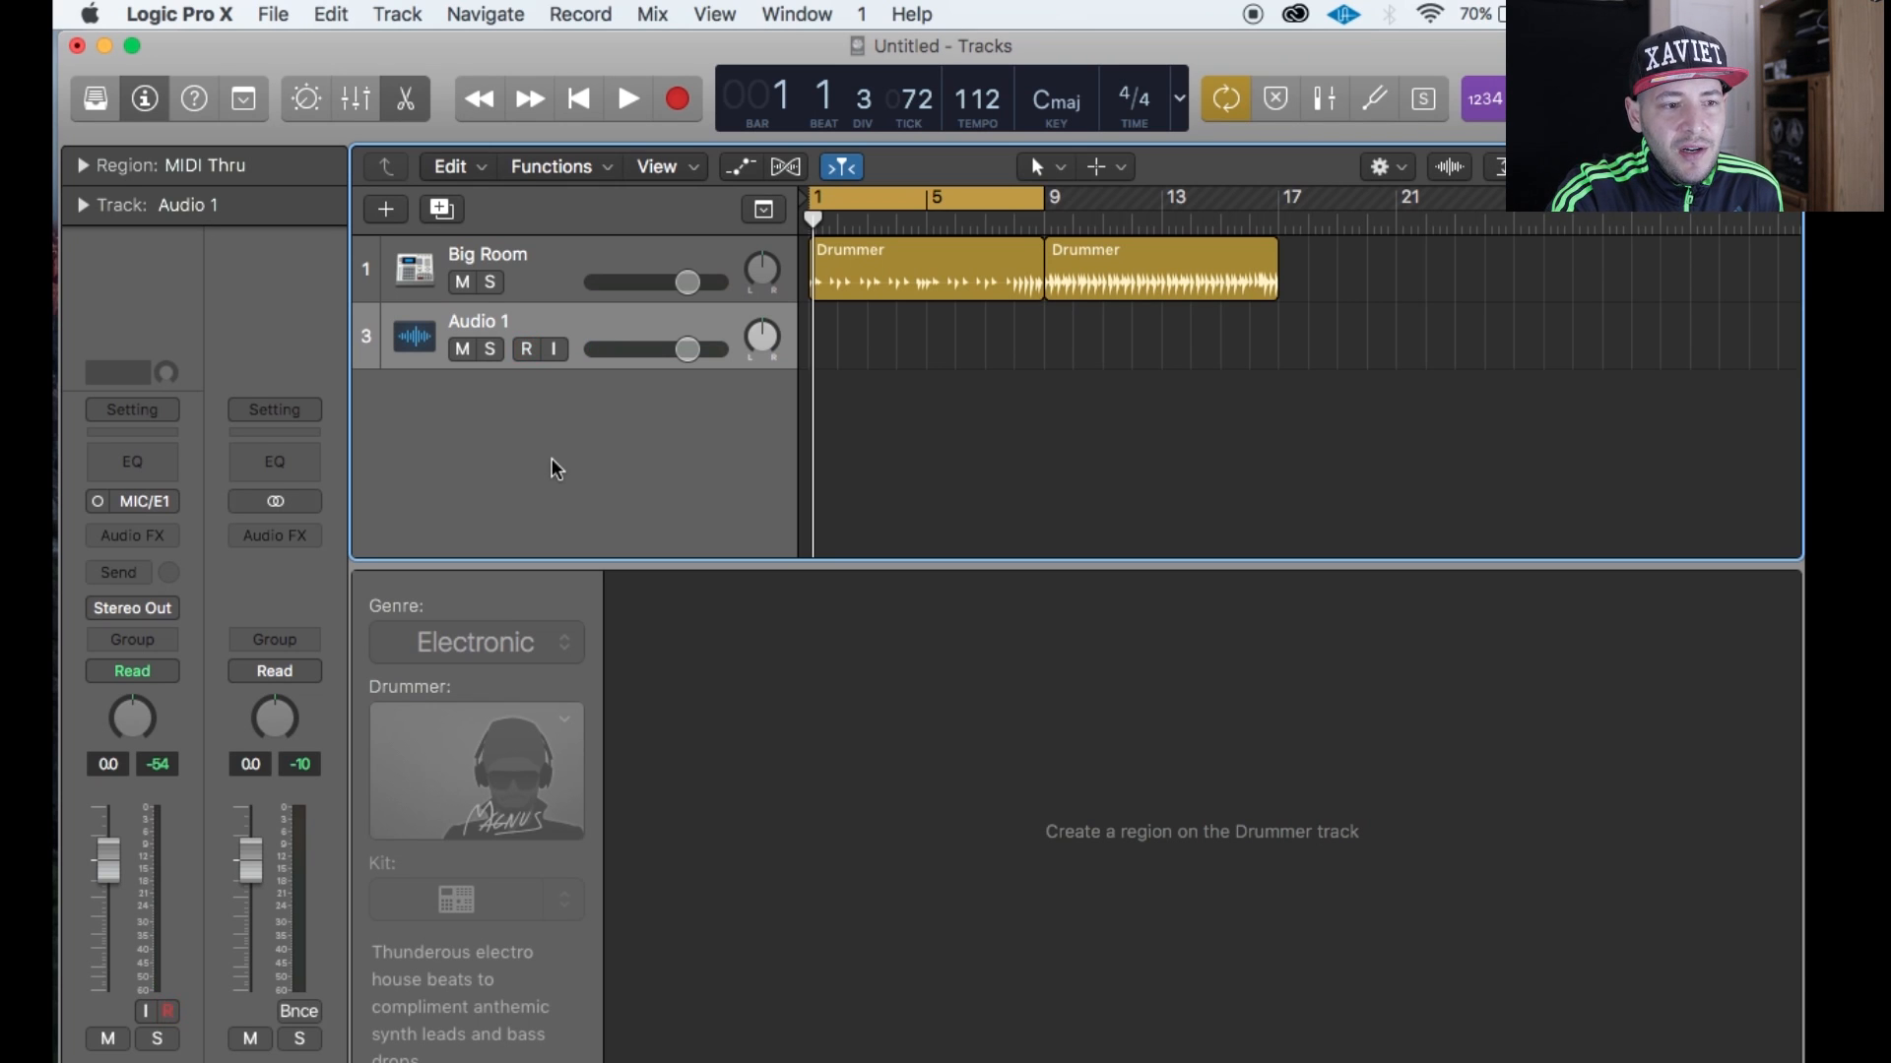
double_click(495, 325)
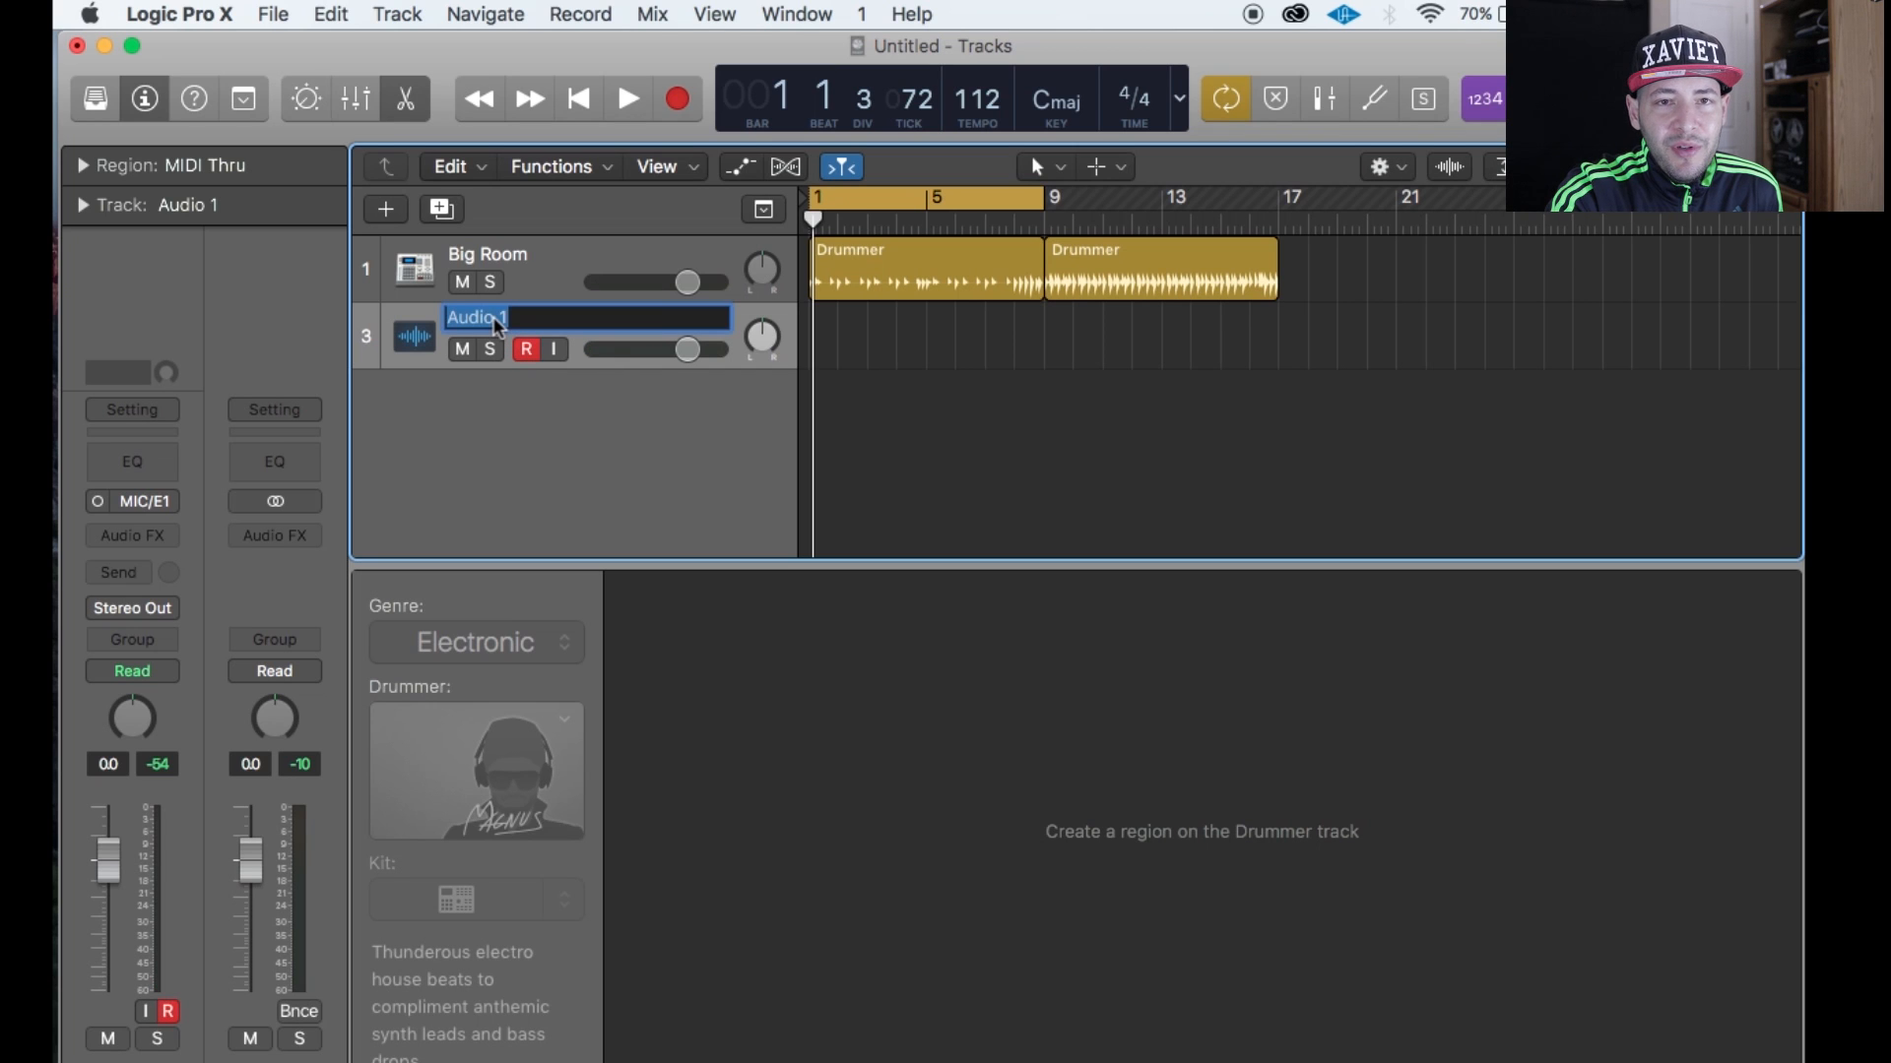
key("BackSpace")
type("lead")
key("Return")
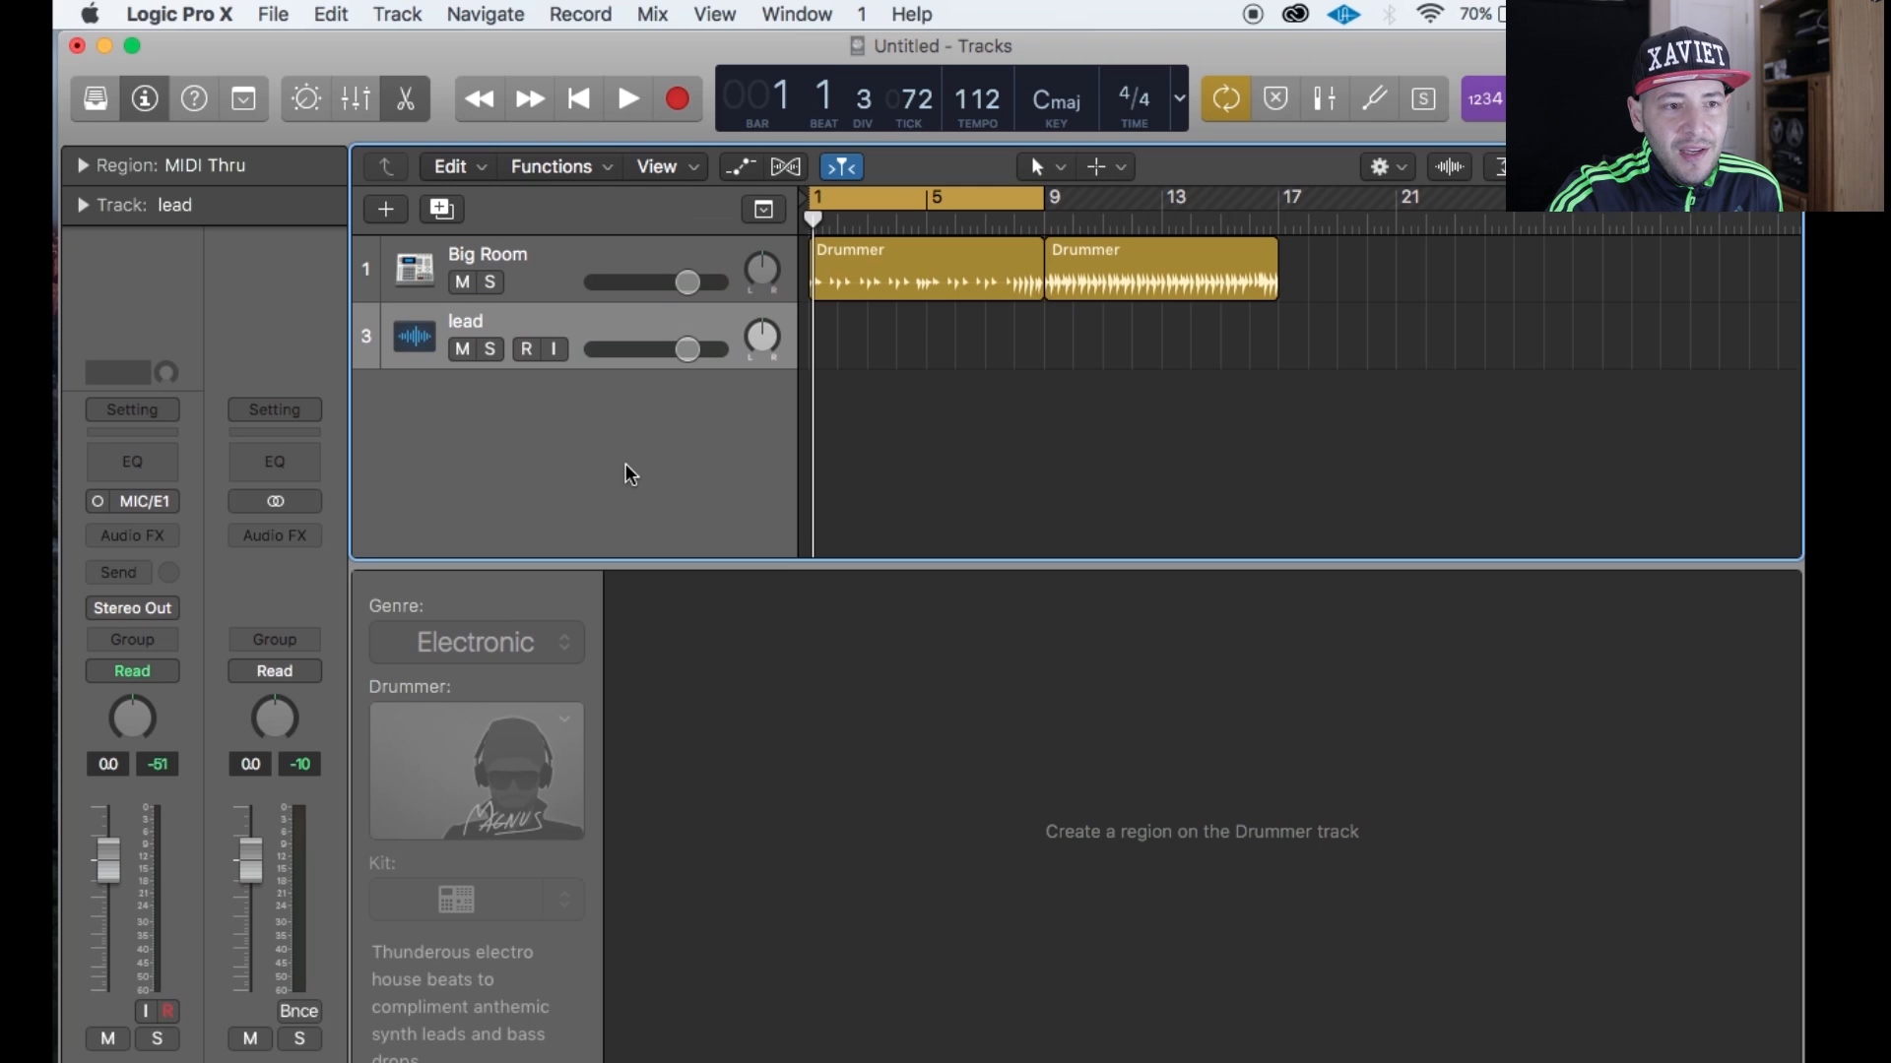
Examine the tracks' channel strips in an enlarged Mixer and close the Mixer.
left_click(707, 14)
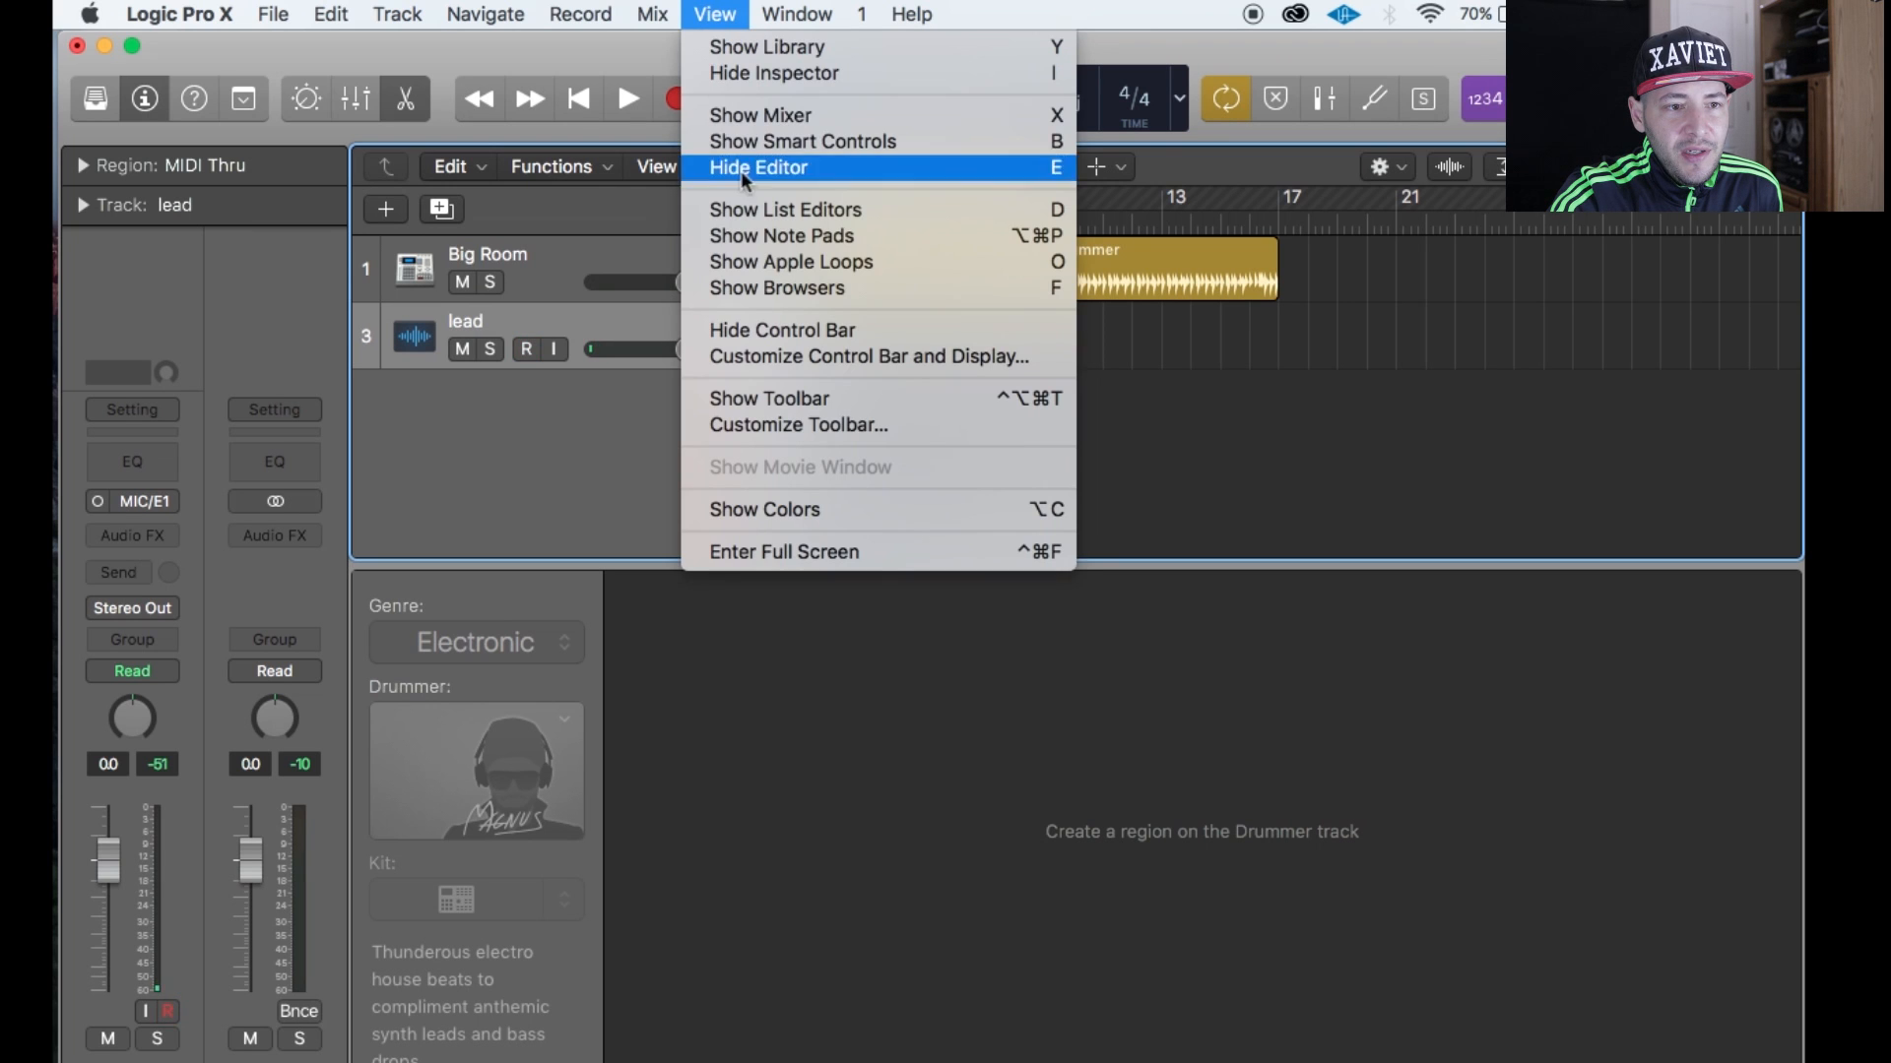
left_click(756, 112)
left_click_drag(886, 610, 867, 173)
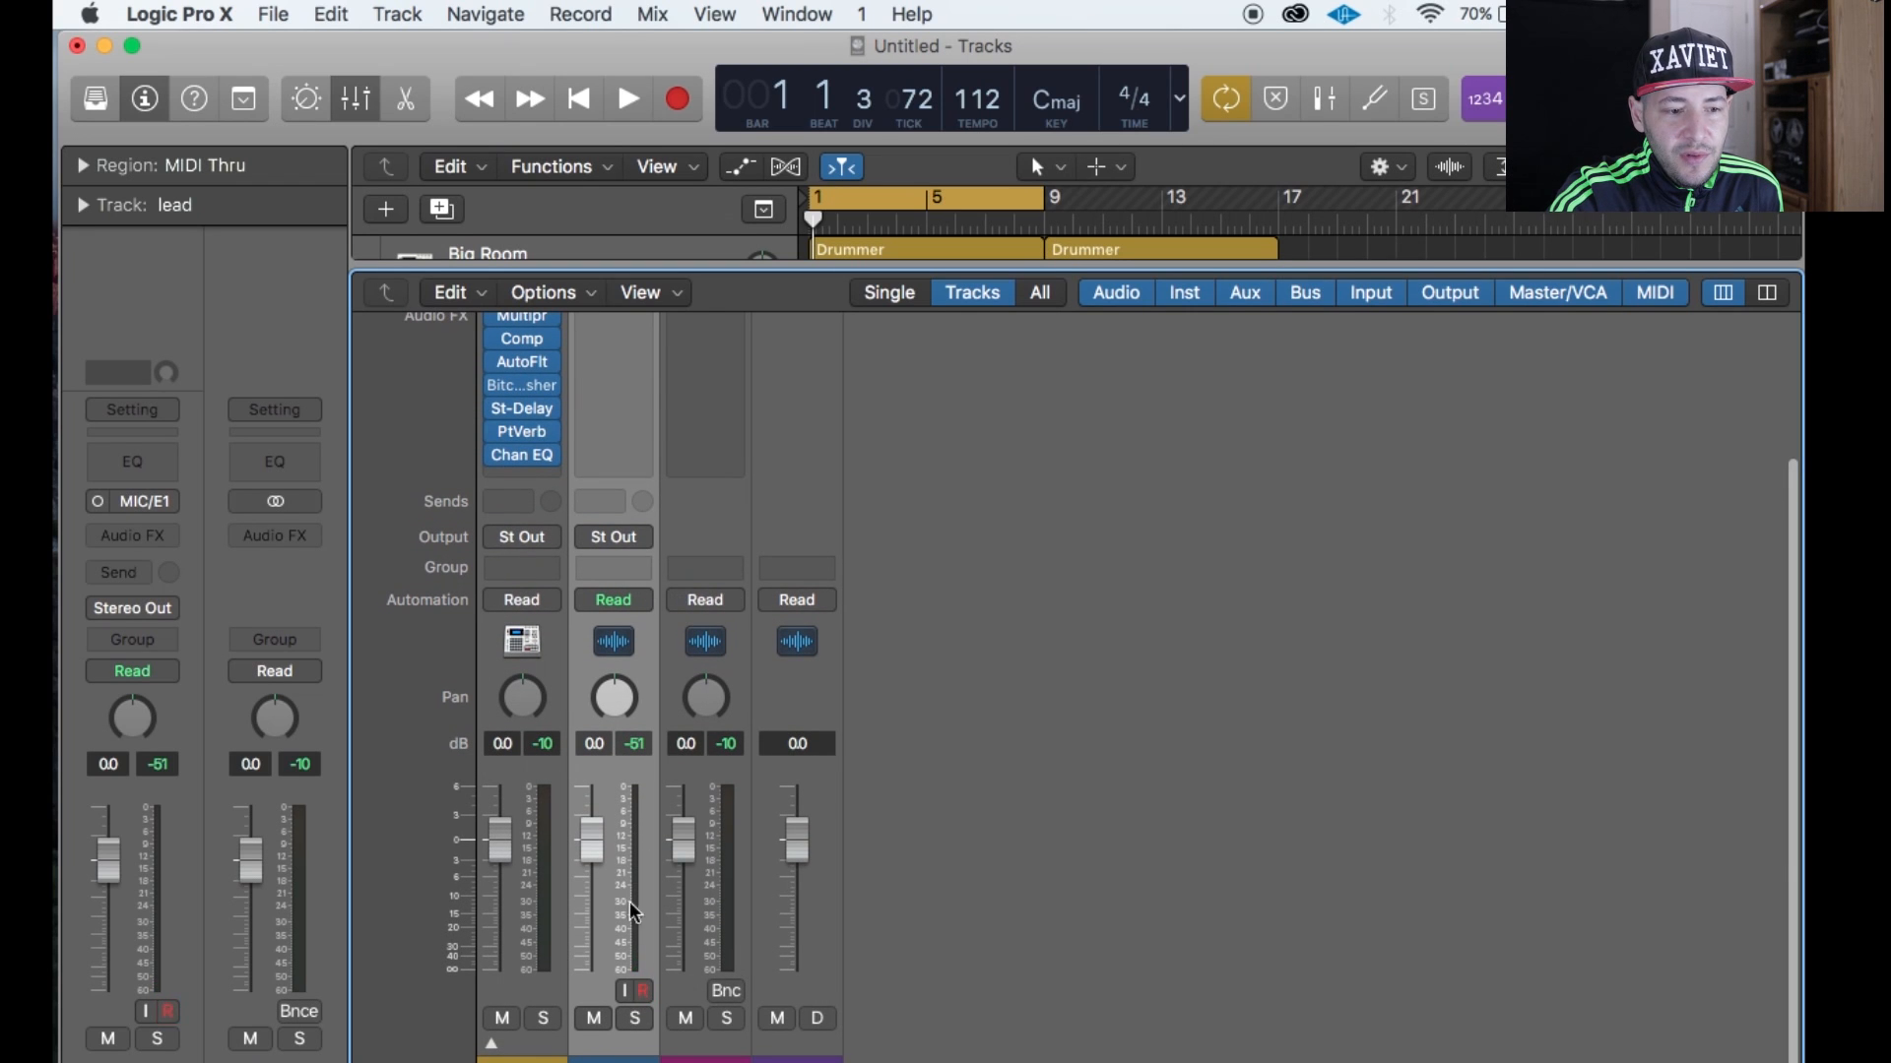
left_click_drag(860, 265, 789, 1062)
key("x")
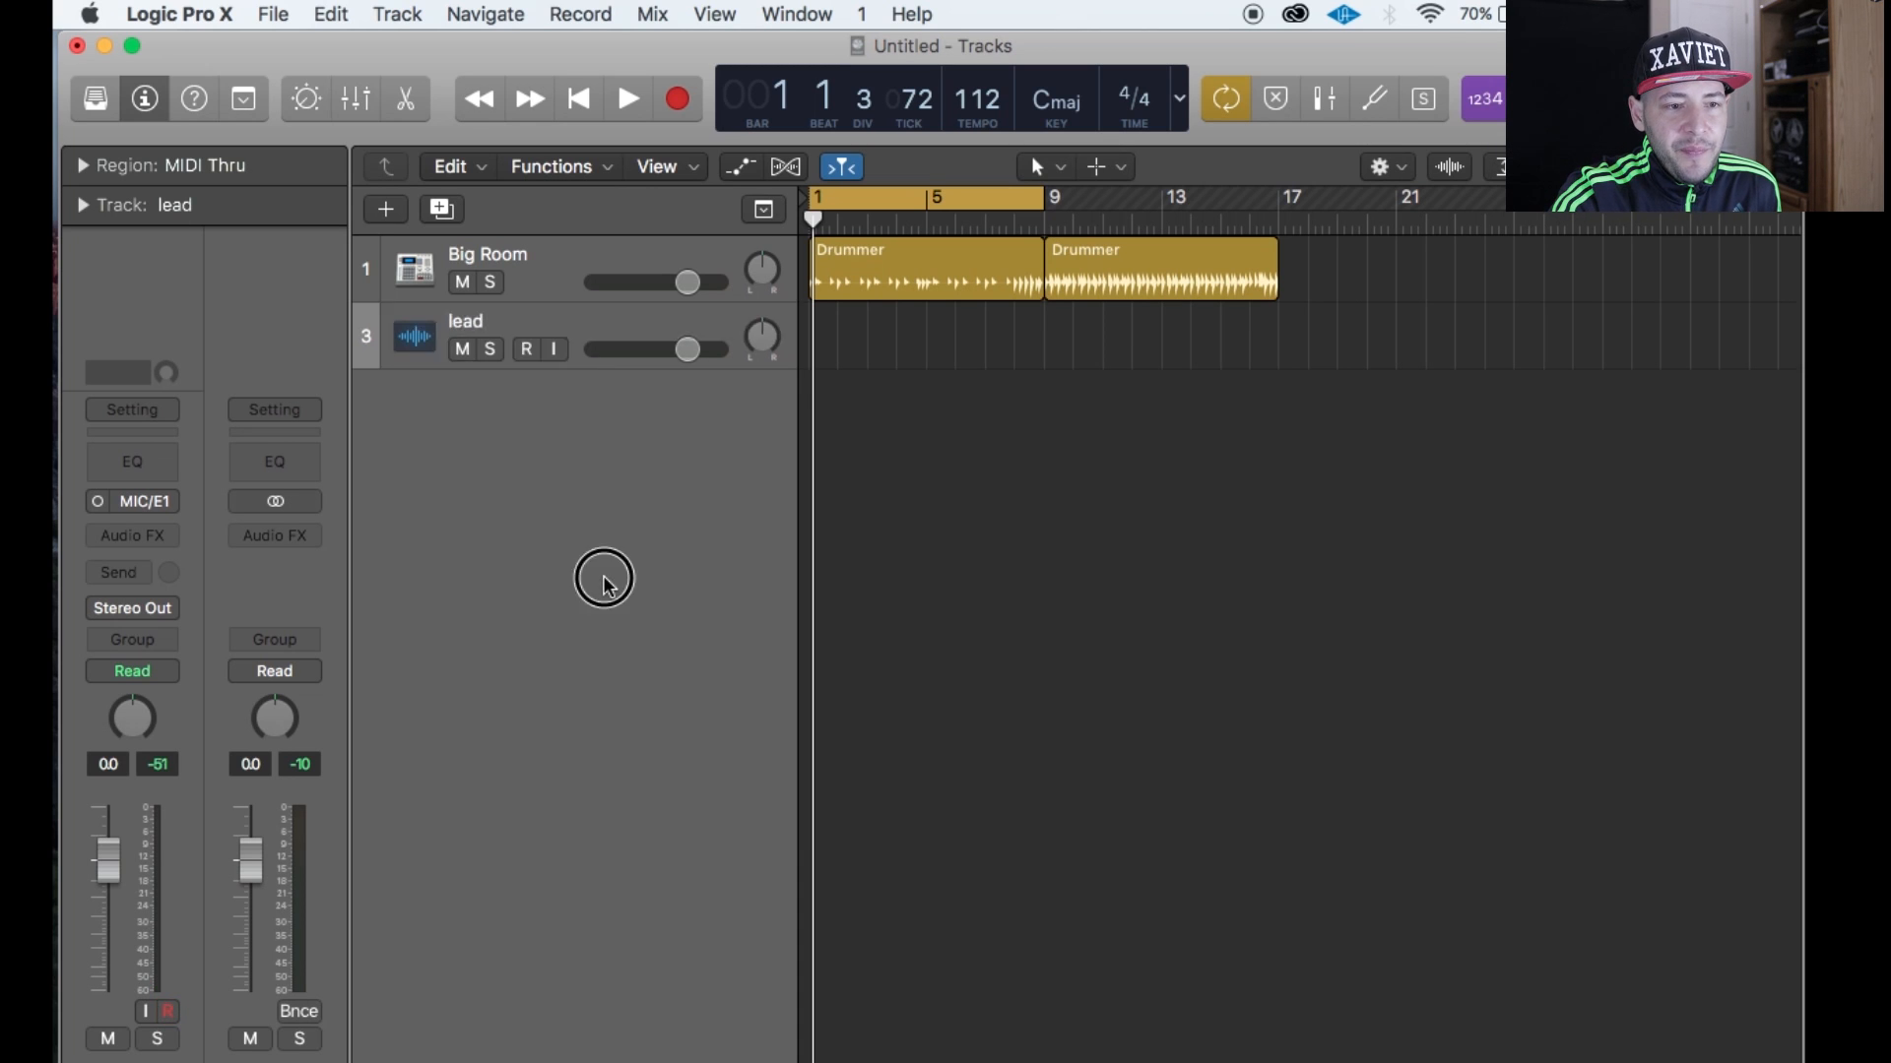
Set the lead track's pan to +1.
mouse_move(763, 338)
left_mouse_down()
mouse_move(751, 410)
mouse_move(747, 216)
mouse_move(759, 355)
mouse_move(742, 421)
mouse_move(754, 334)
left_mouse_up()
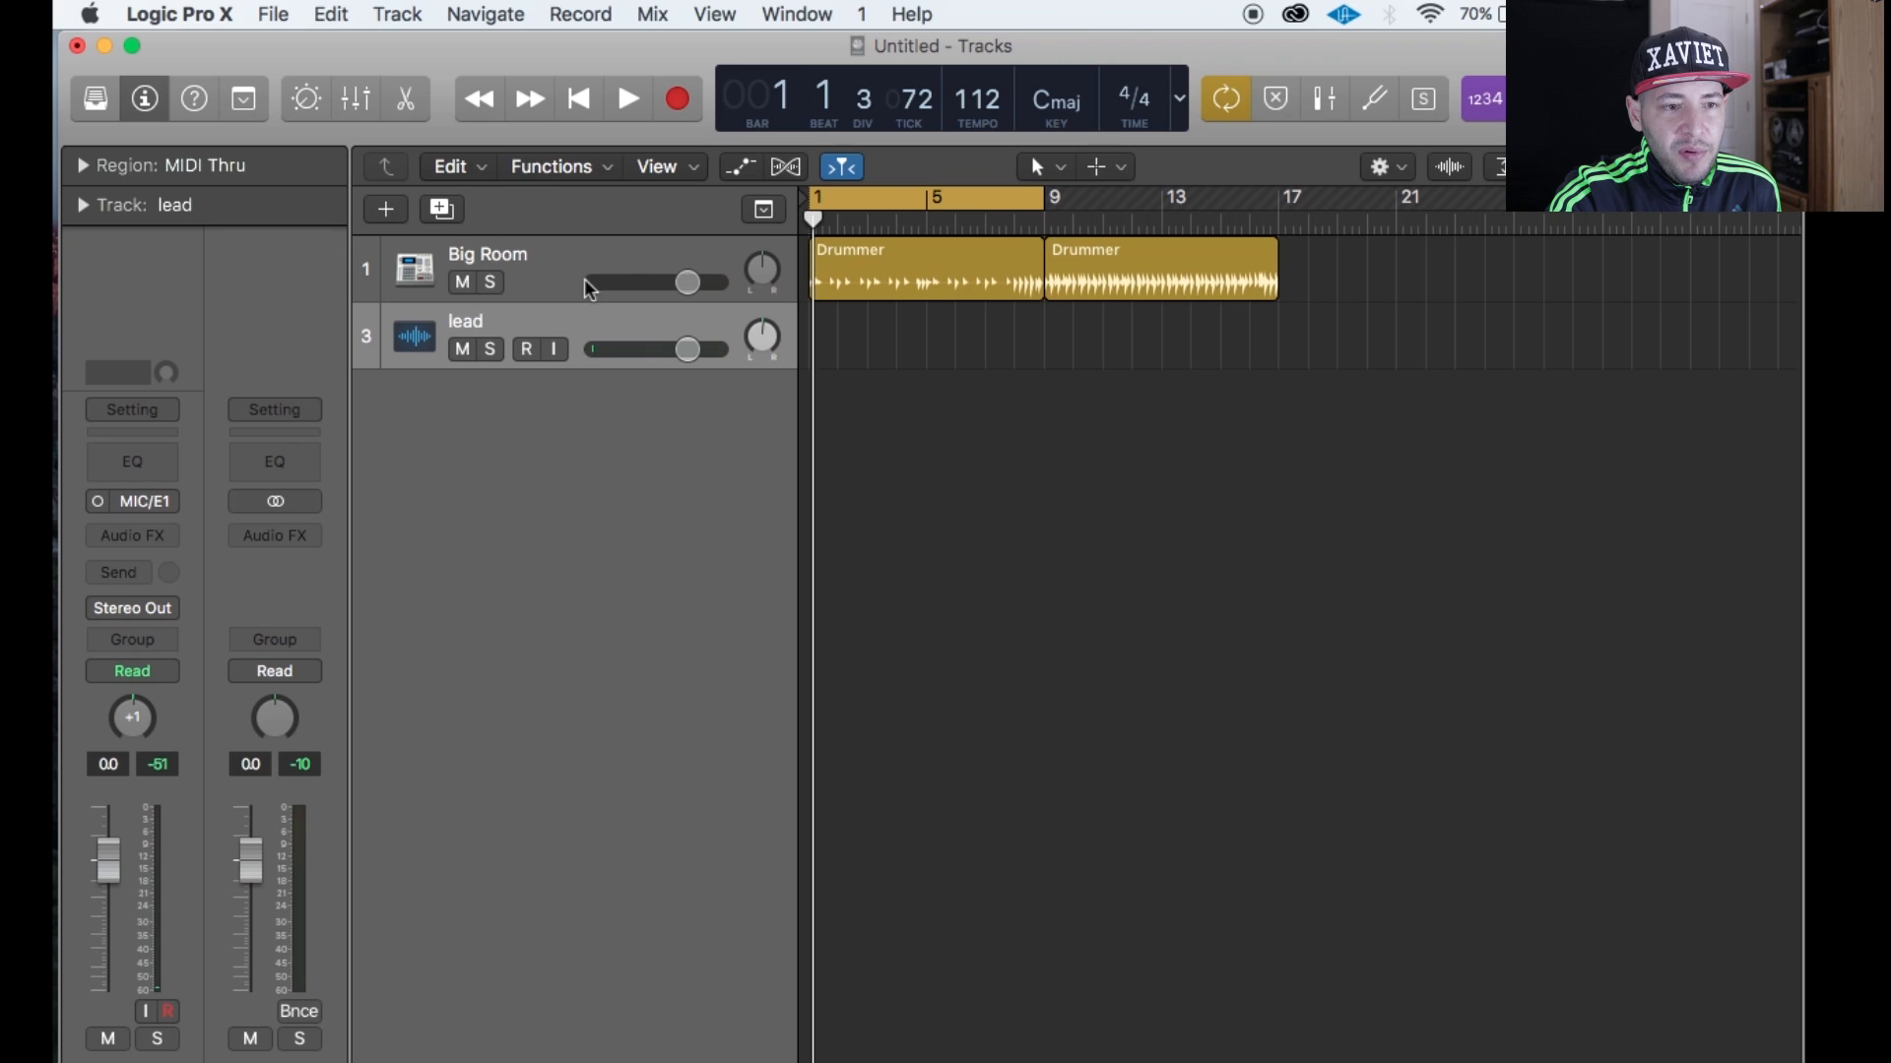
Try muting the Big Room track during a short playback, and try soloing it, releasing both.
key("space")
left_click(462, 284)
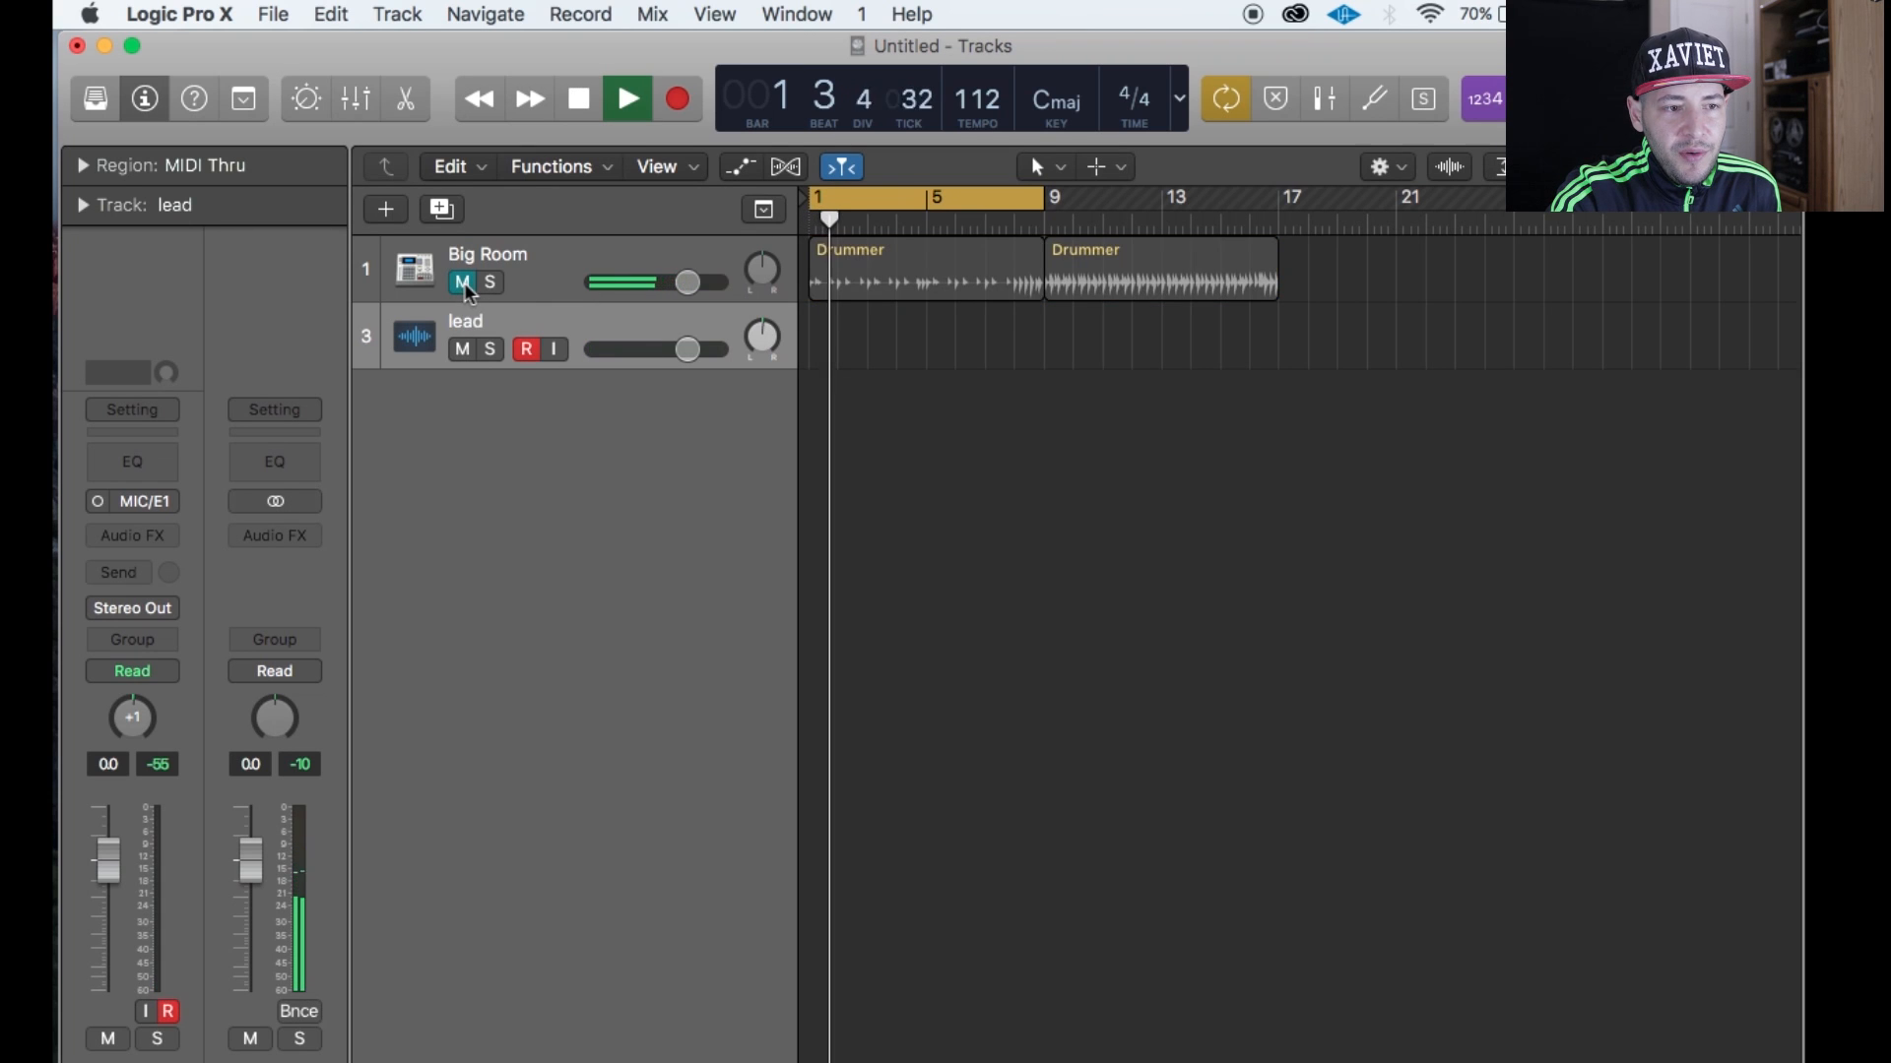
key("space")
left_click(462, 283)
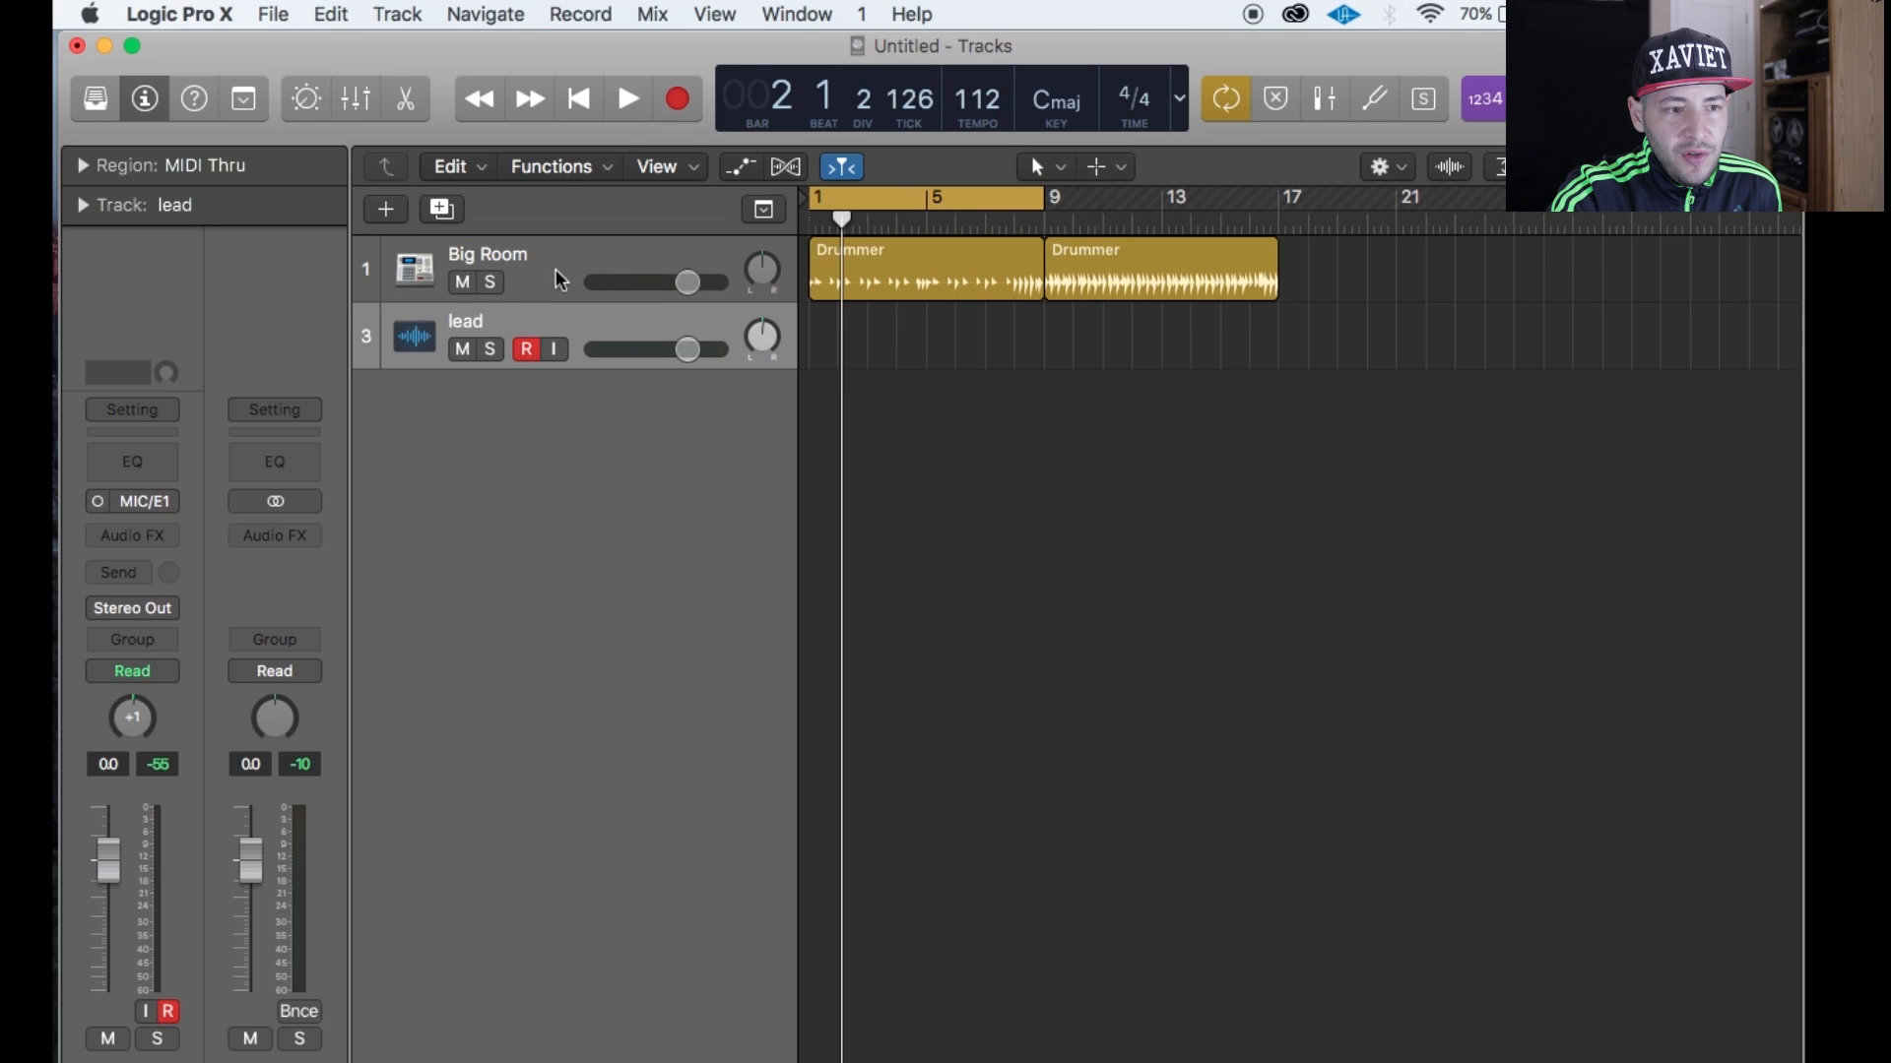
left_click(490, 283)
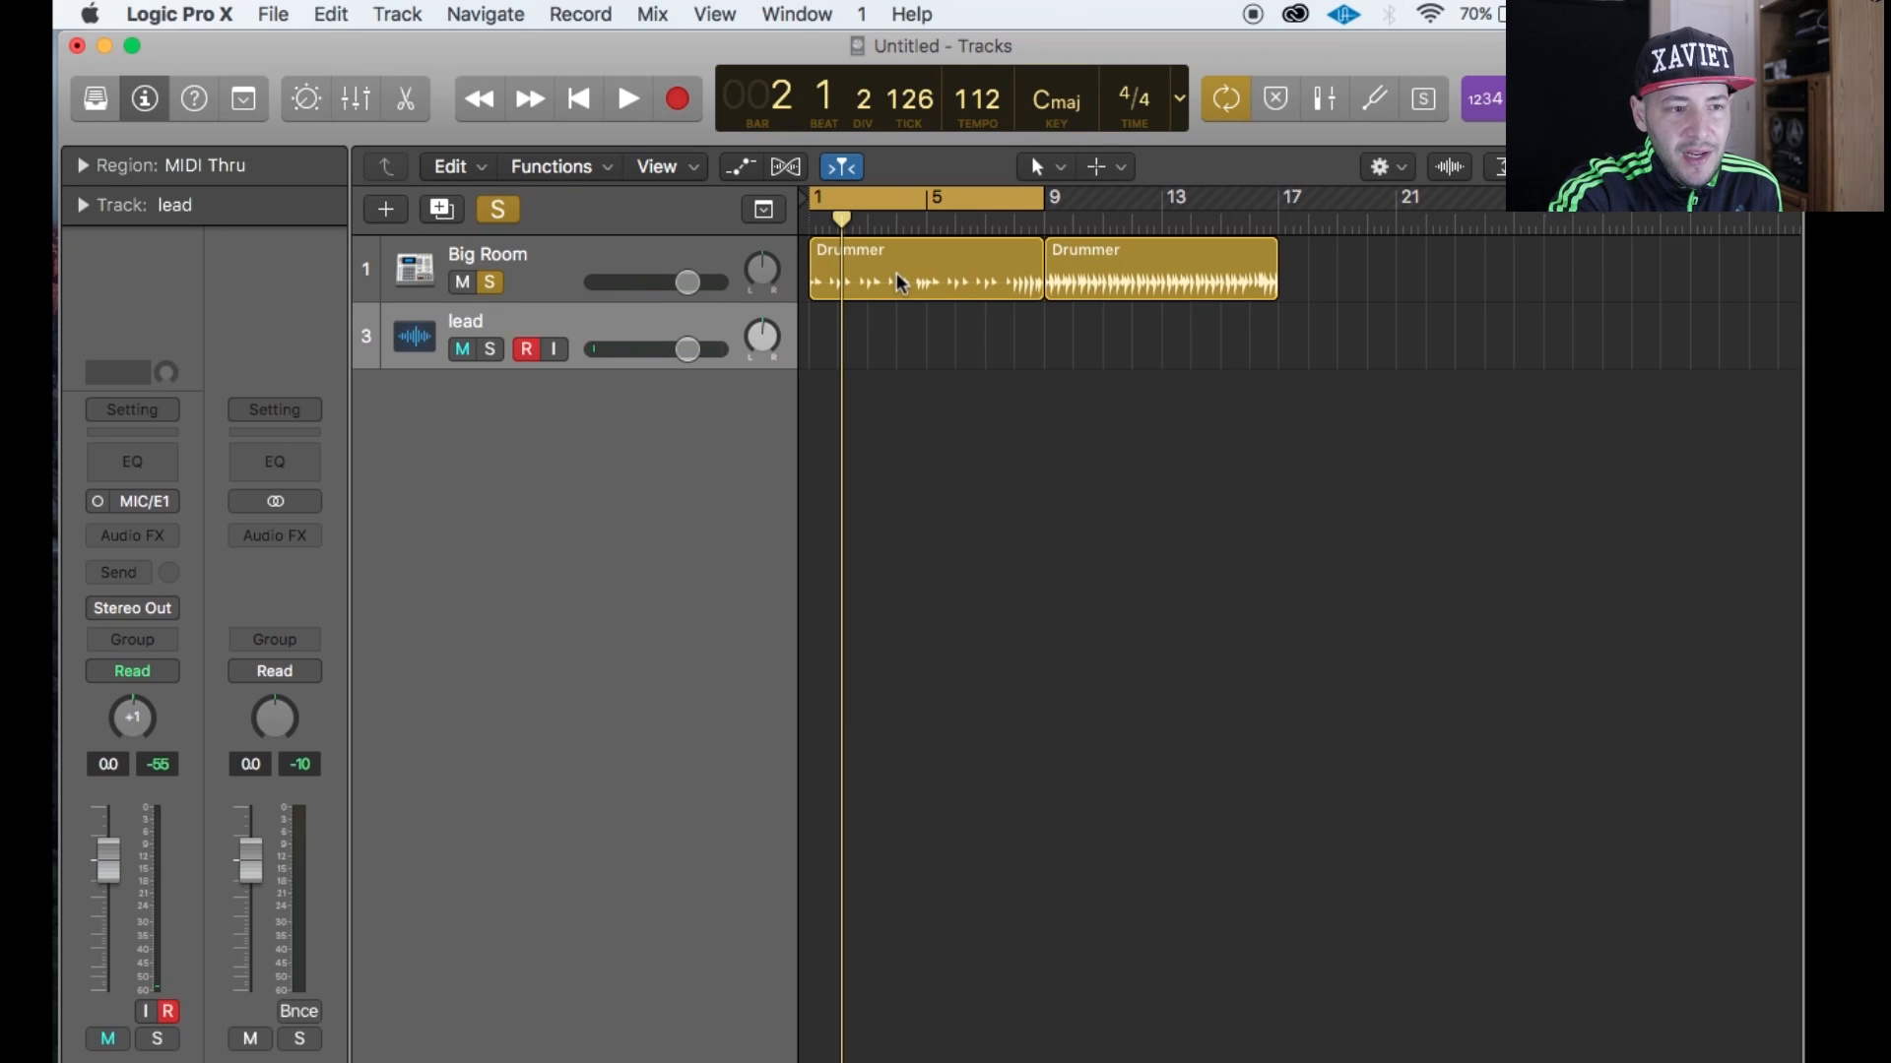
left_click(581, 240)
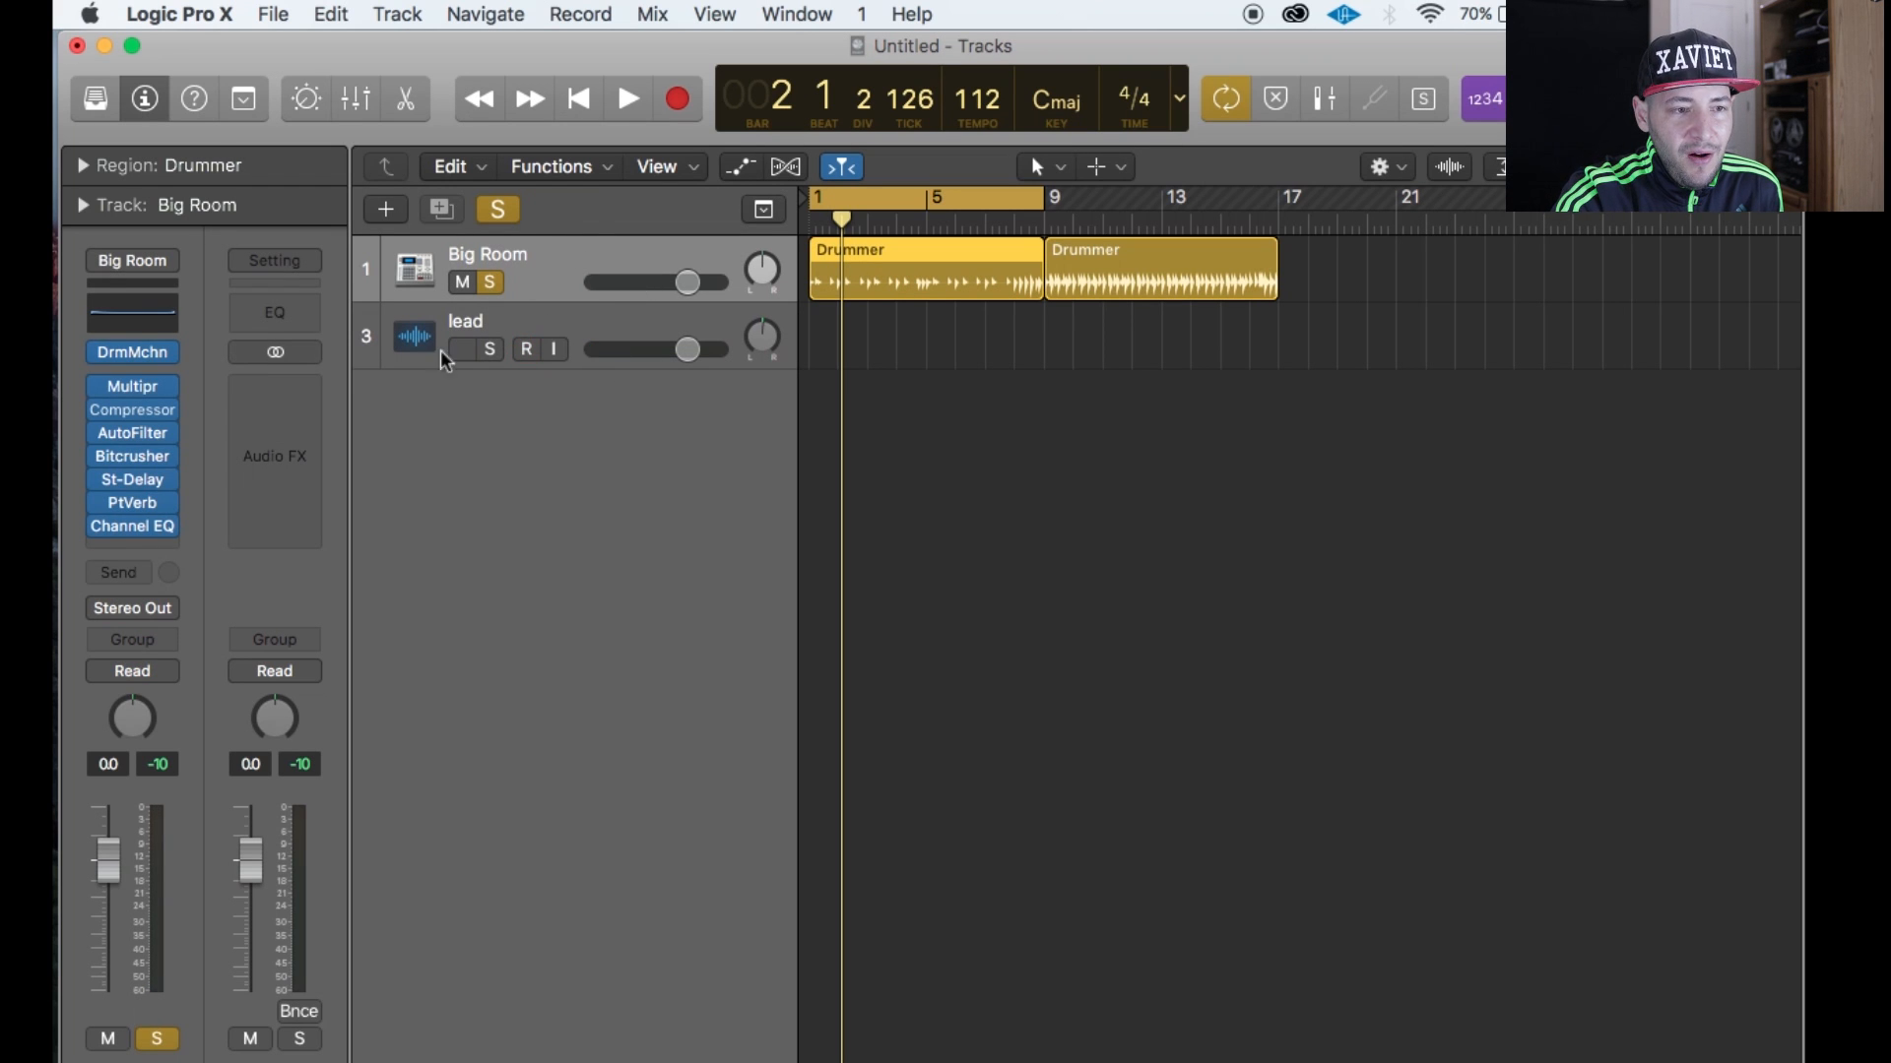
left_click(488, 283)
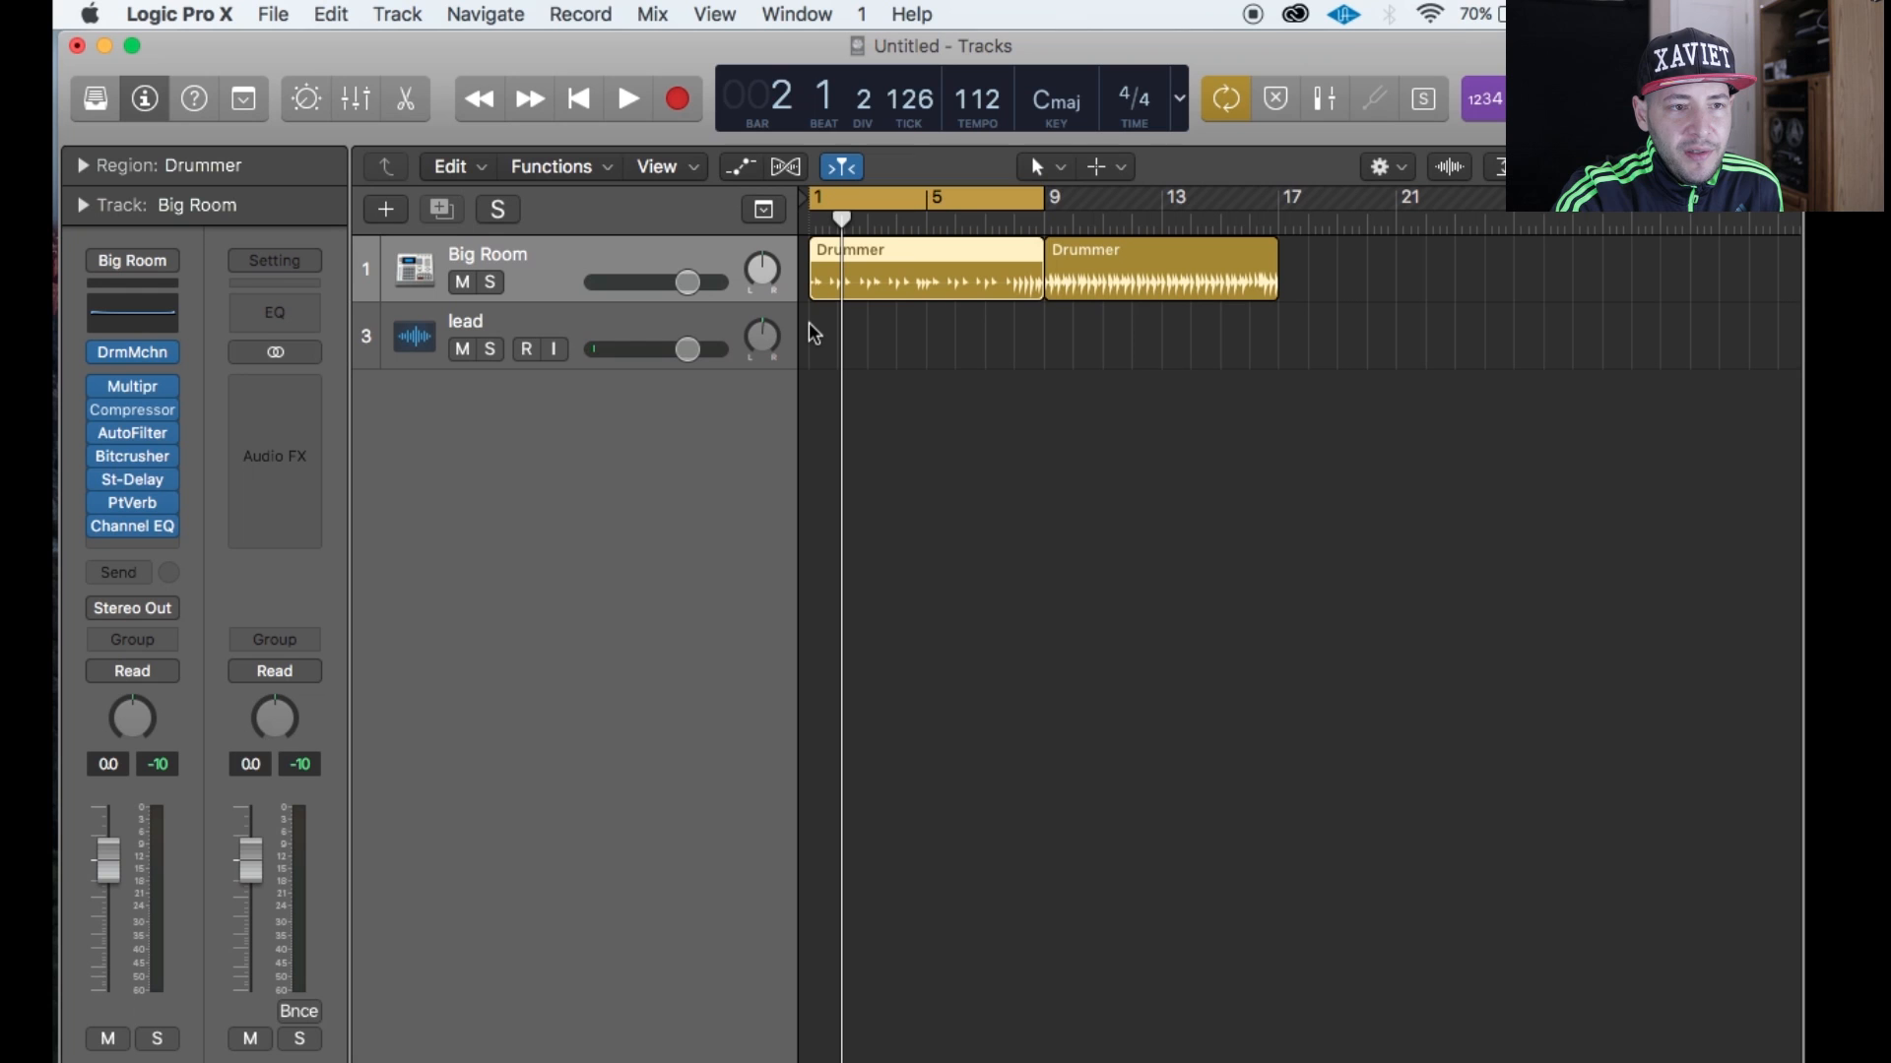
Look through the available recording count-in lengths without changing the setting.
left_click(581, 14)
mouse_move(605, 46)
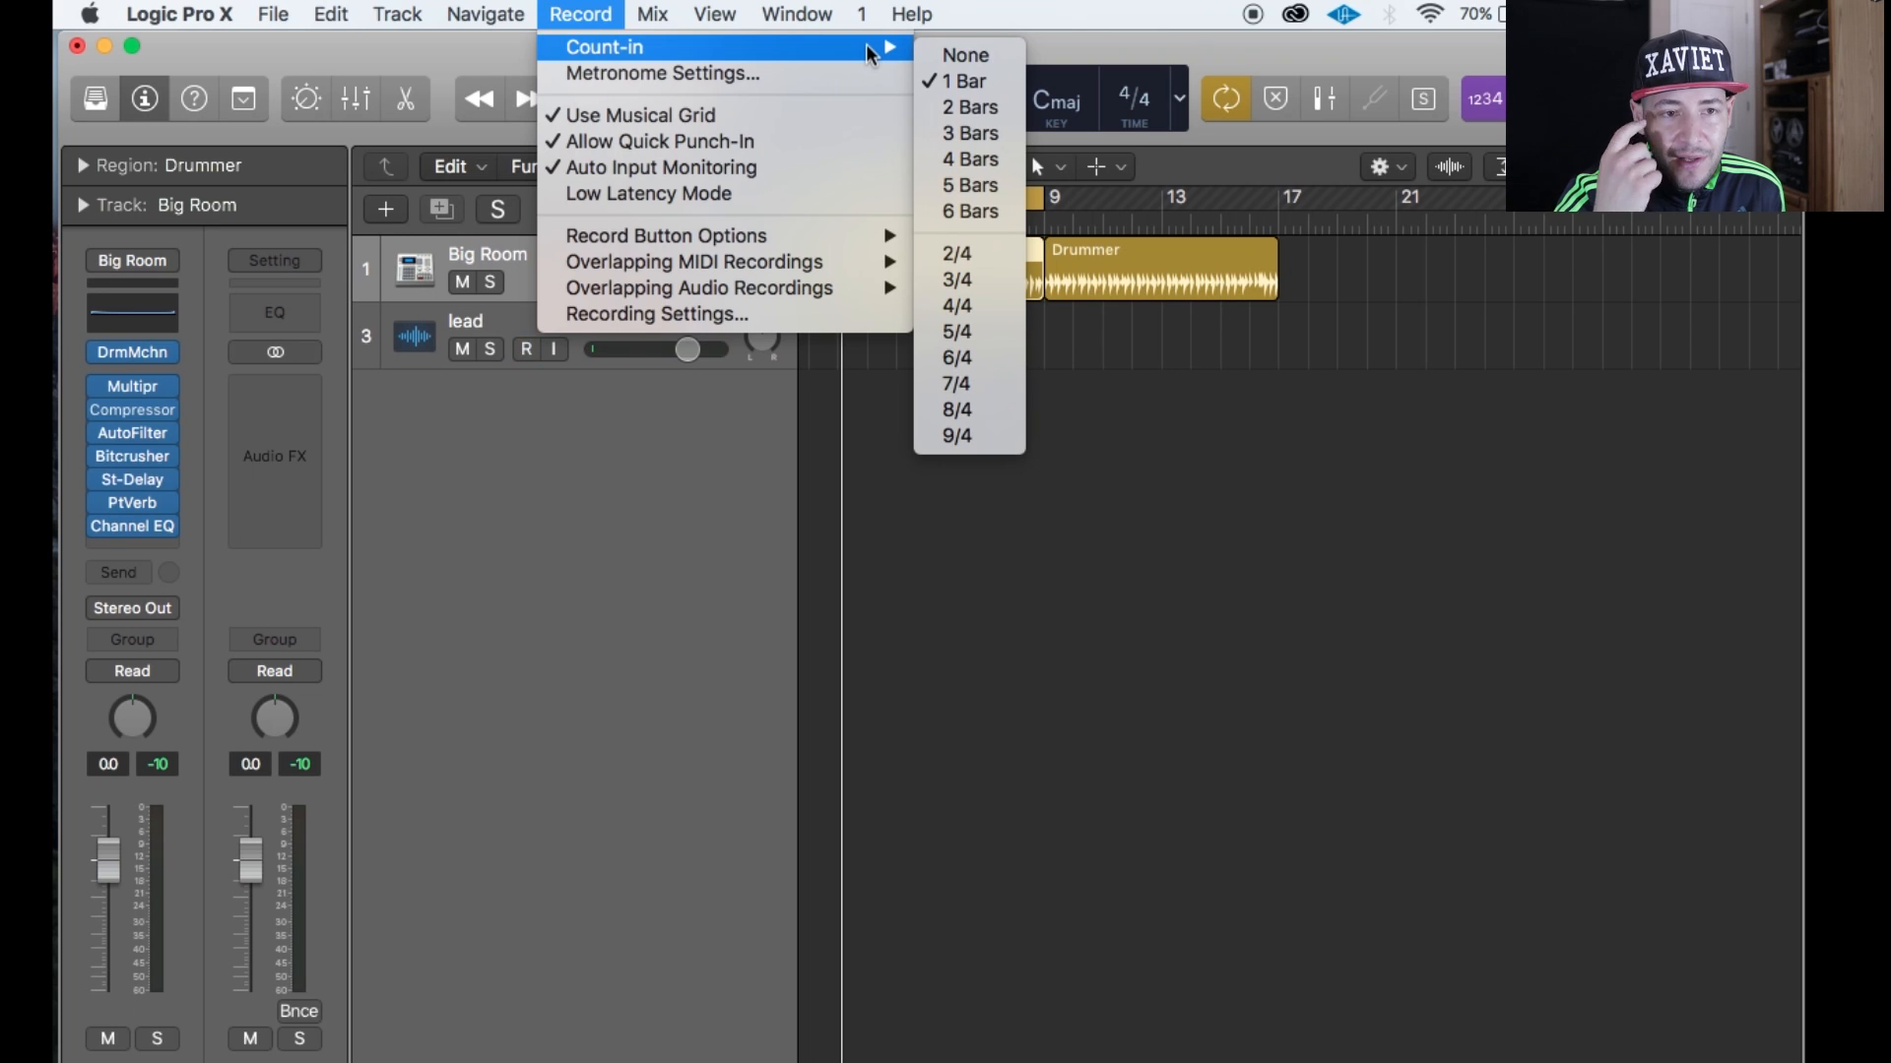
left_click(1135, 367)
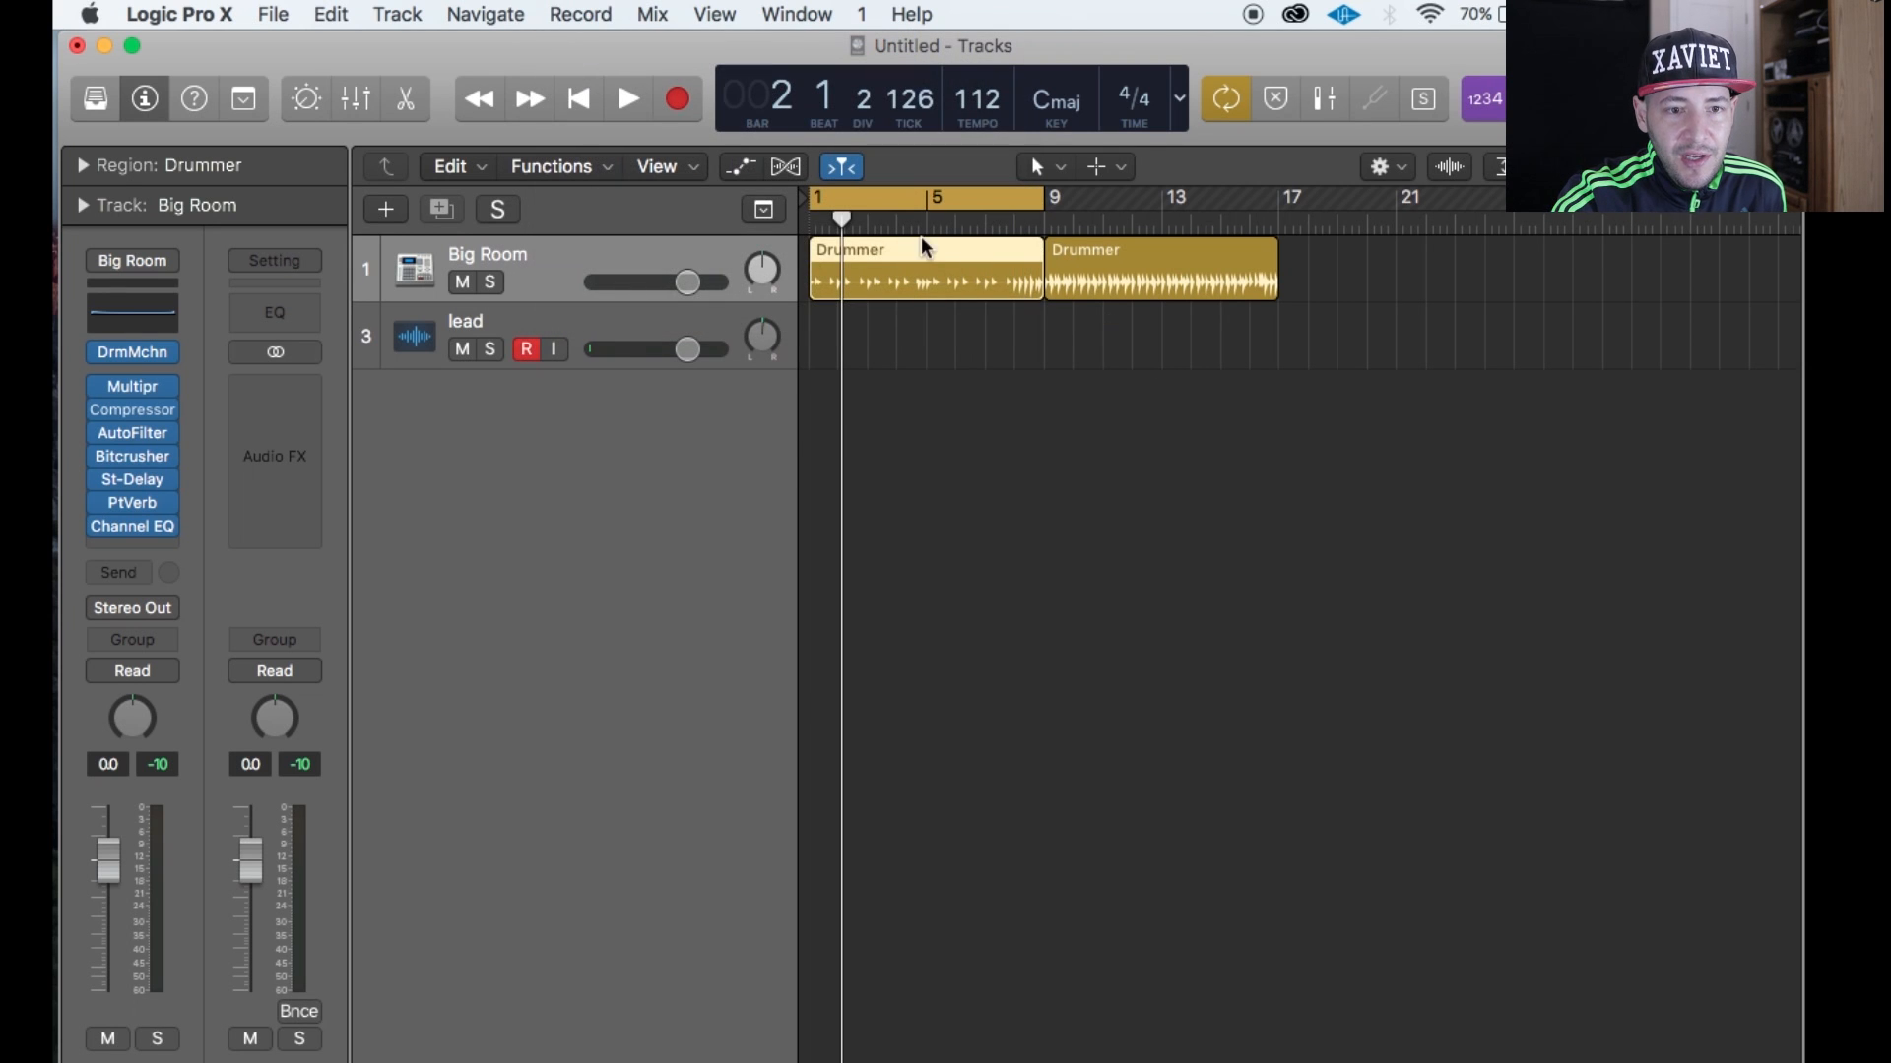
Move both Drummer regions and the cycle range so that they start at bar 3.
left_click_drag(1324, 269, 973, 279)
mouse_move(887, 249)
left_mouse_down()
mouse_move(954, 249)
mouse_move(962, 198)
mouse_move(837, 202)
mouse_move(882, 235)
left_mouse_up()
key("super+Right")
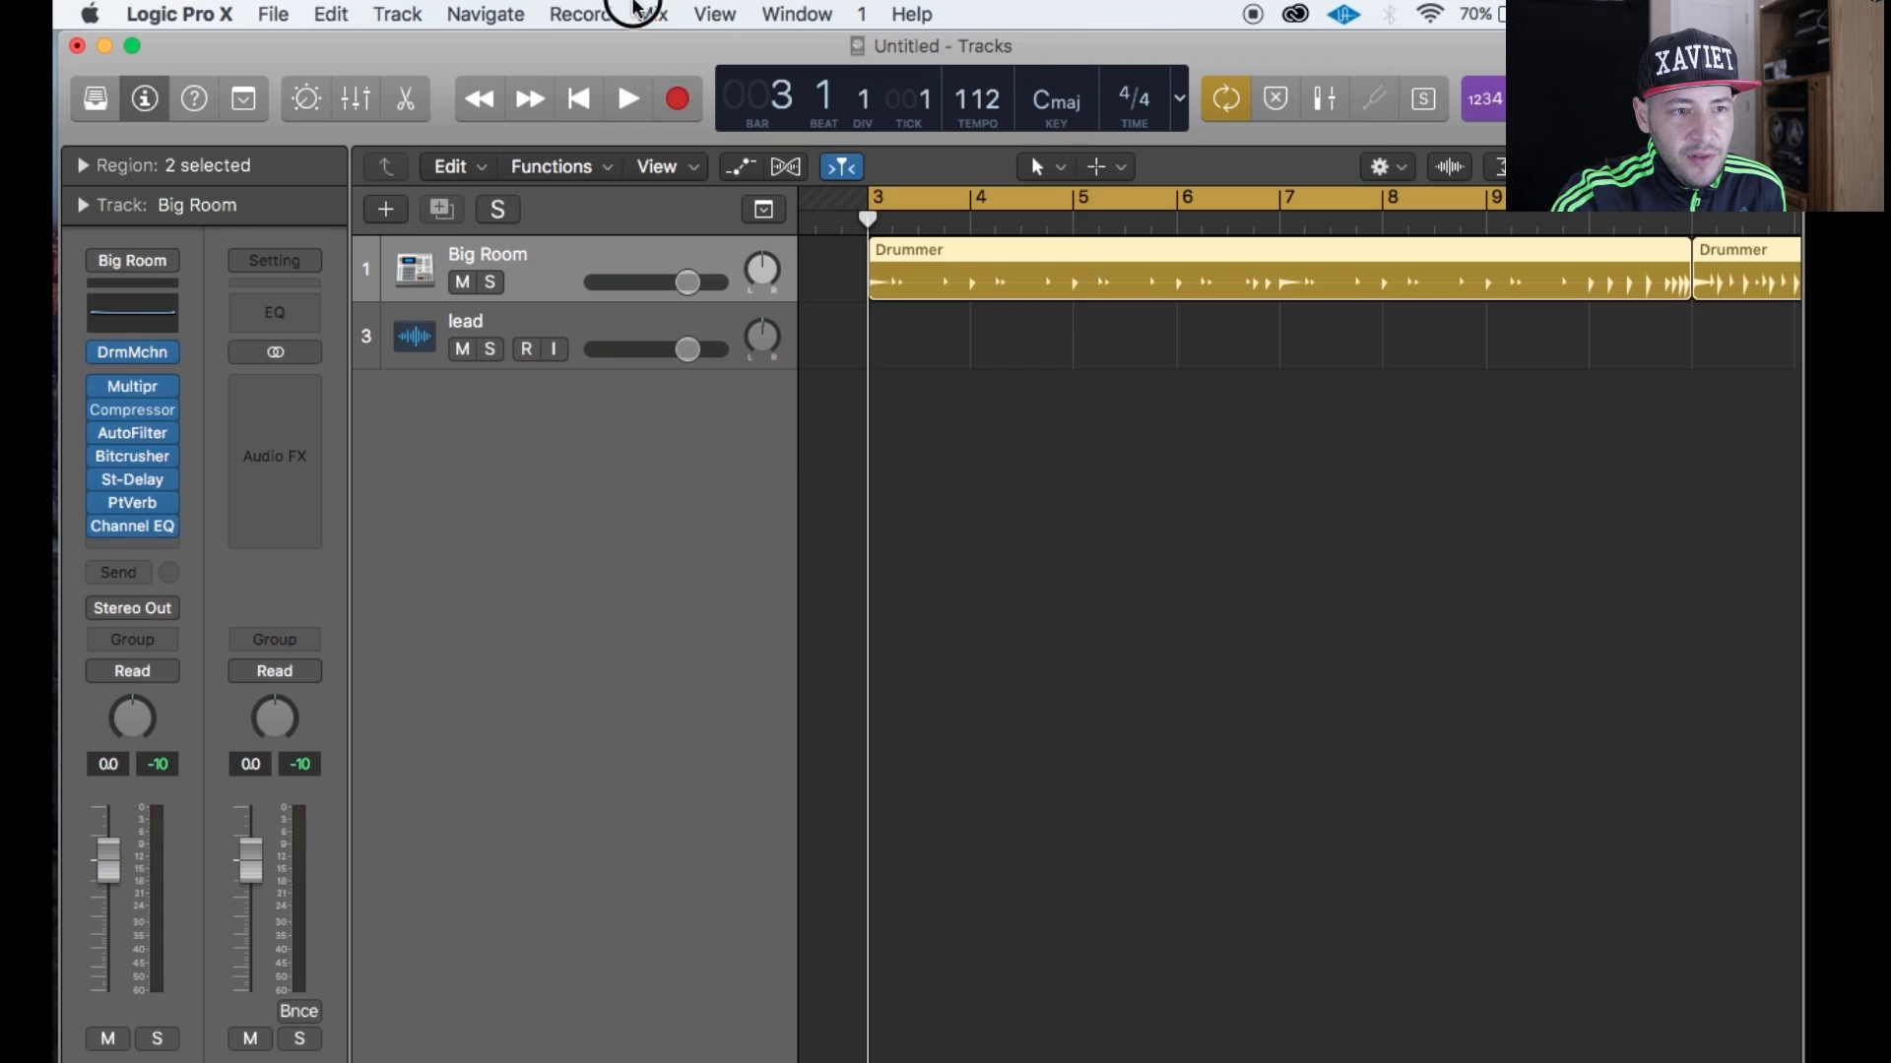
Set the recording count-in to None.
left_click(579, 12)
mouse_move(630, 46)
left_click(965, 50)
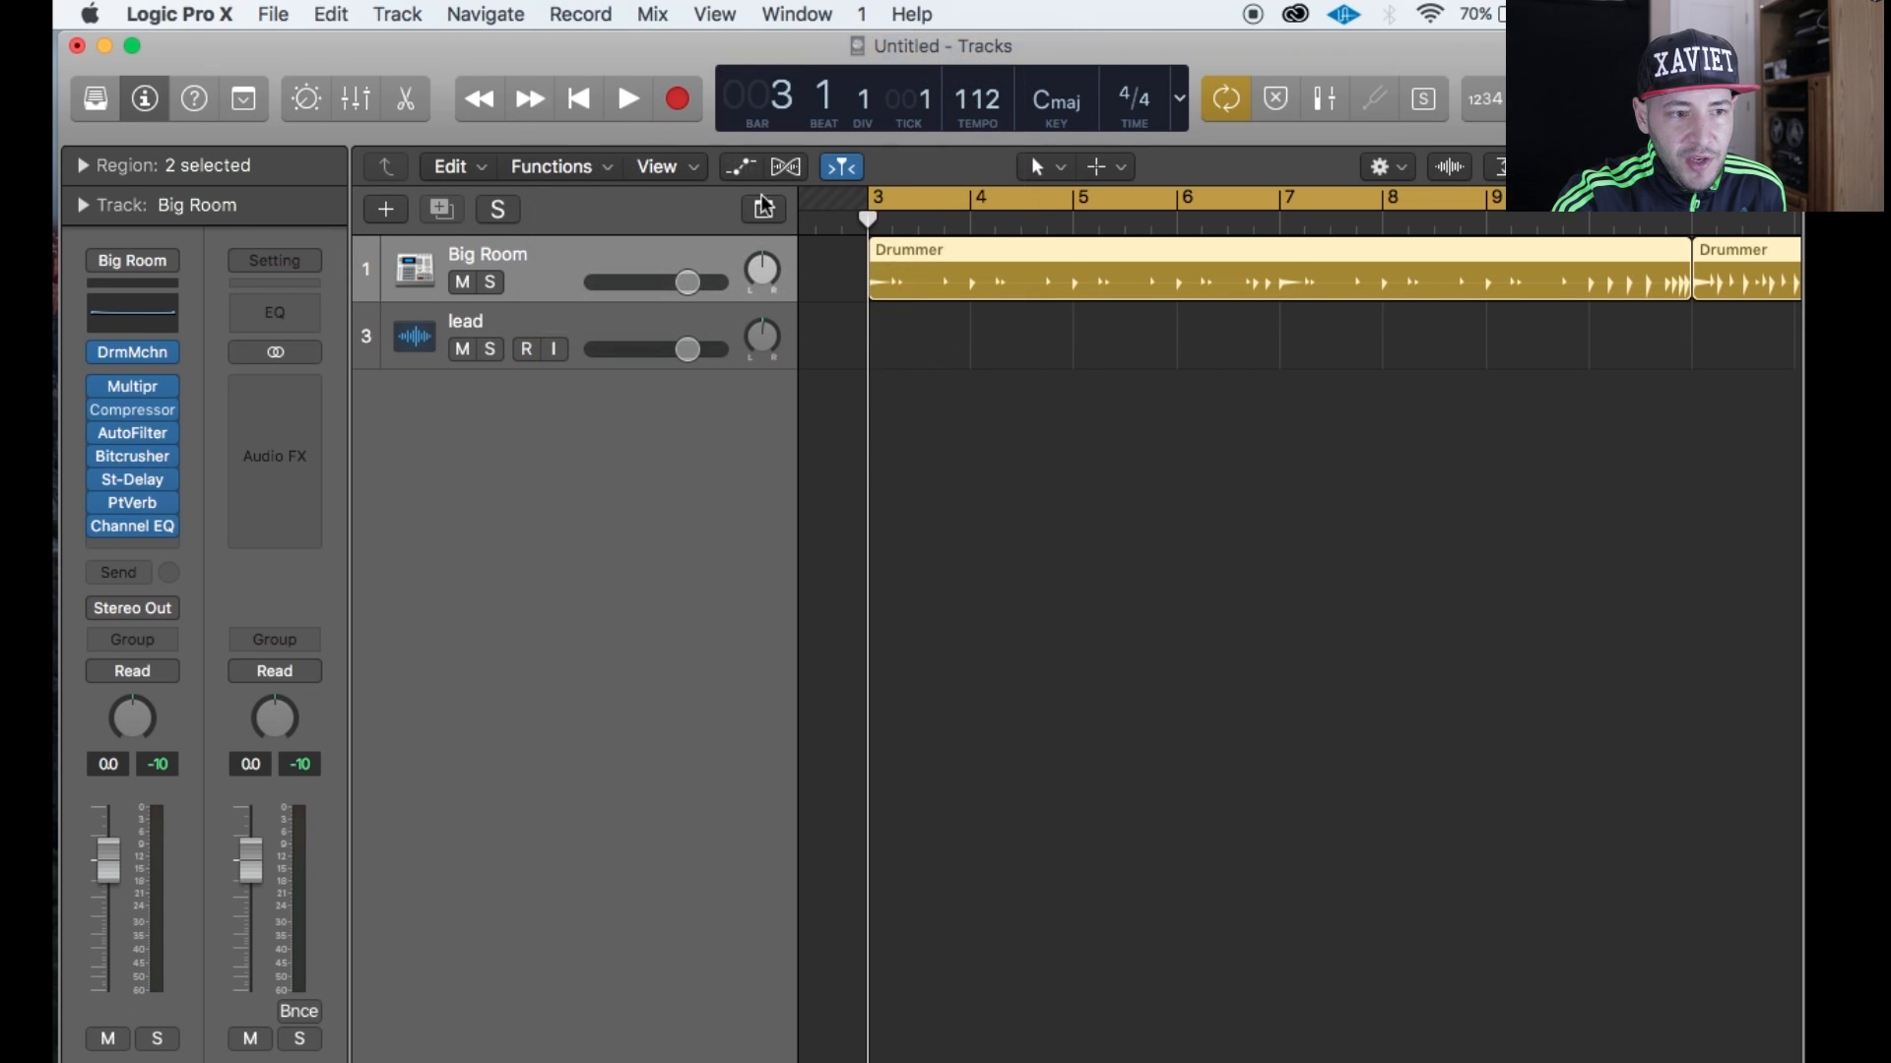
Record a short test take on the lead track from bar 3, less than one bar long.
left_click(529, 350)
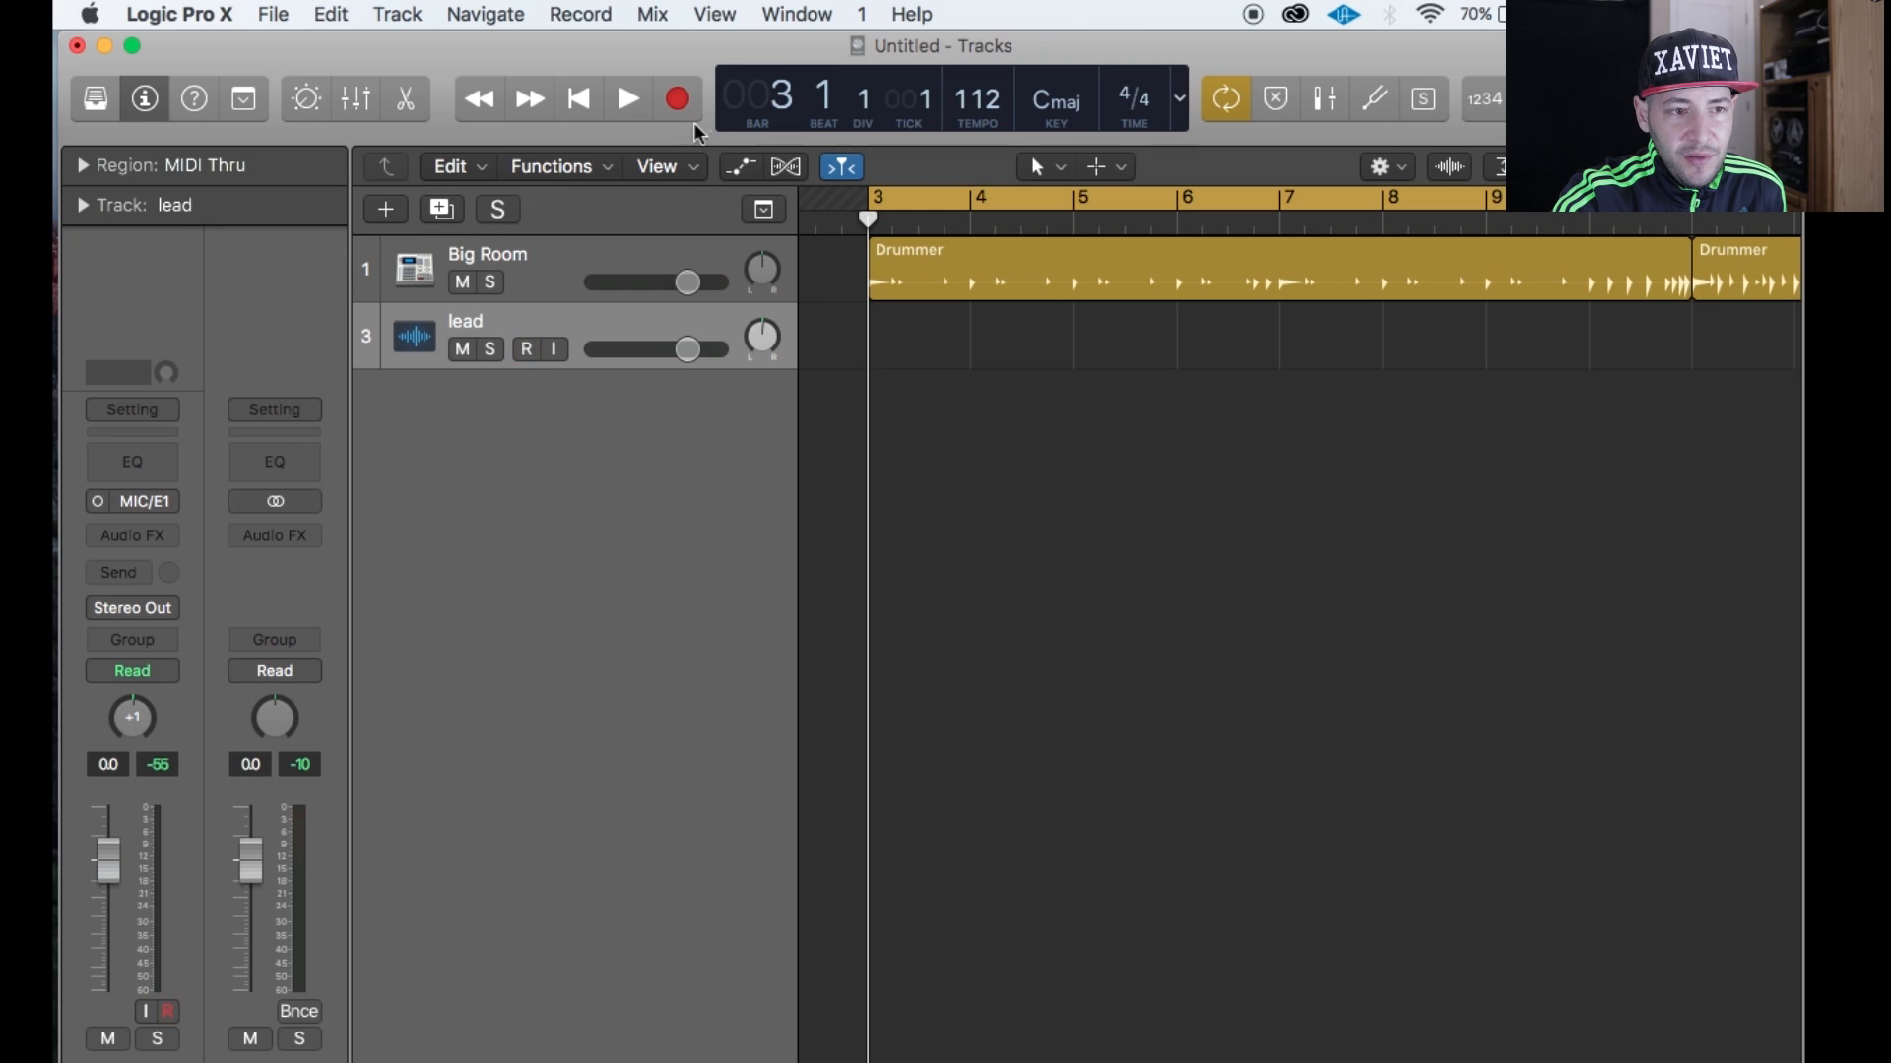
left_click(676, 104)
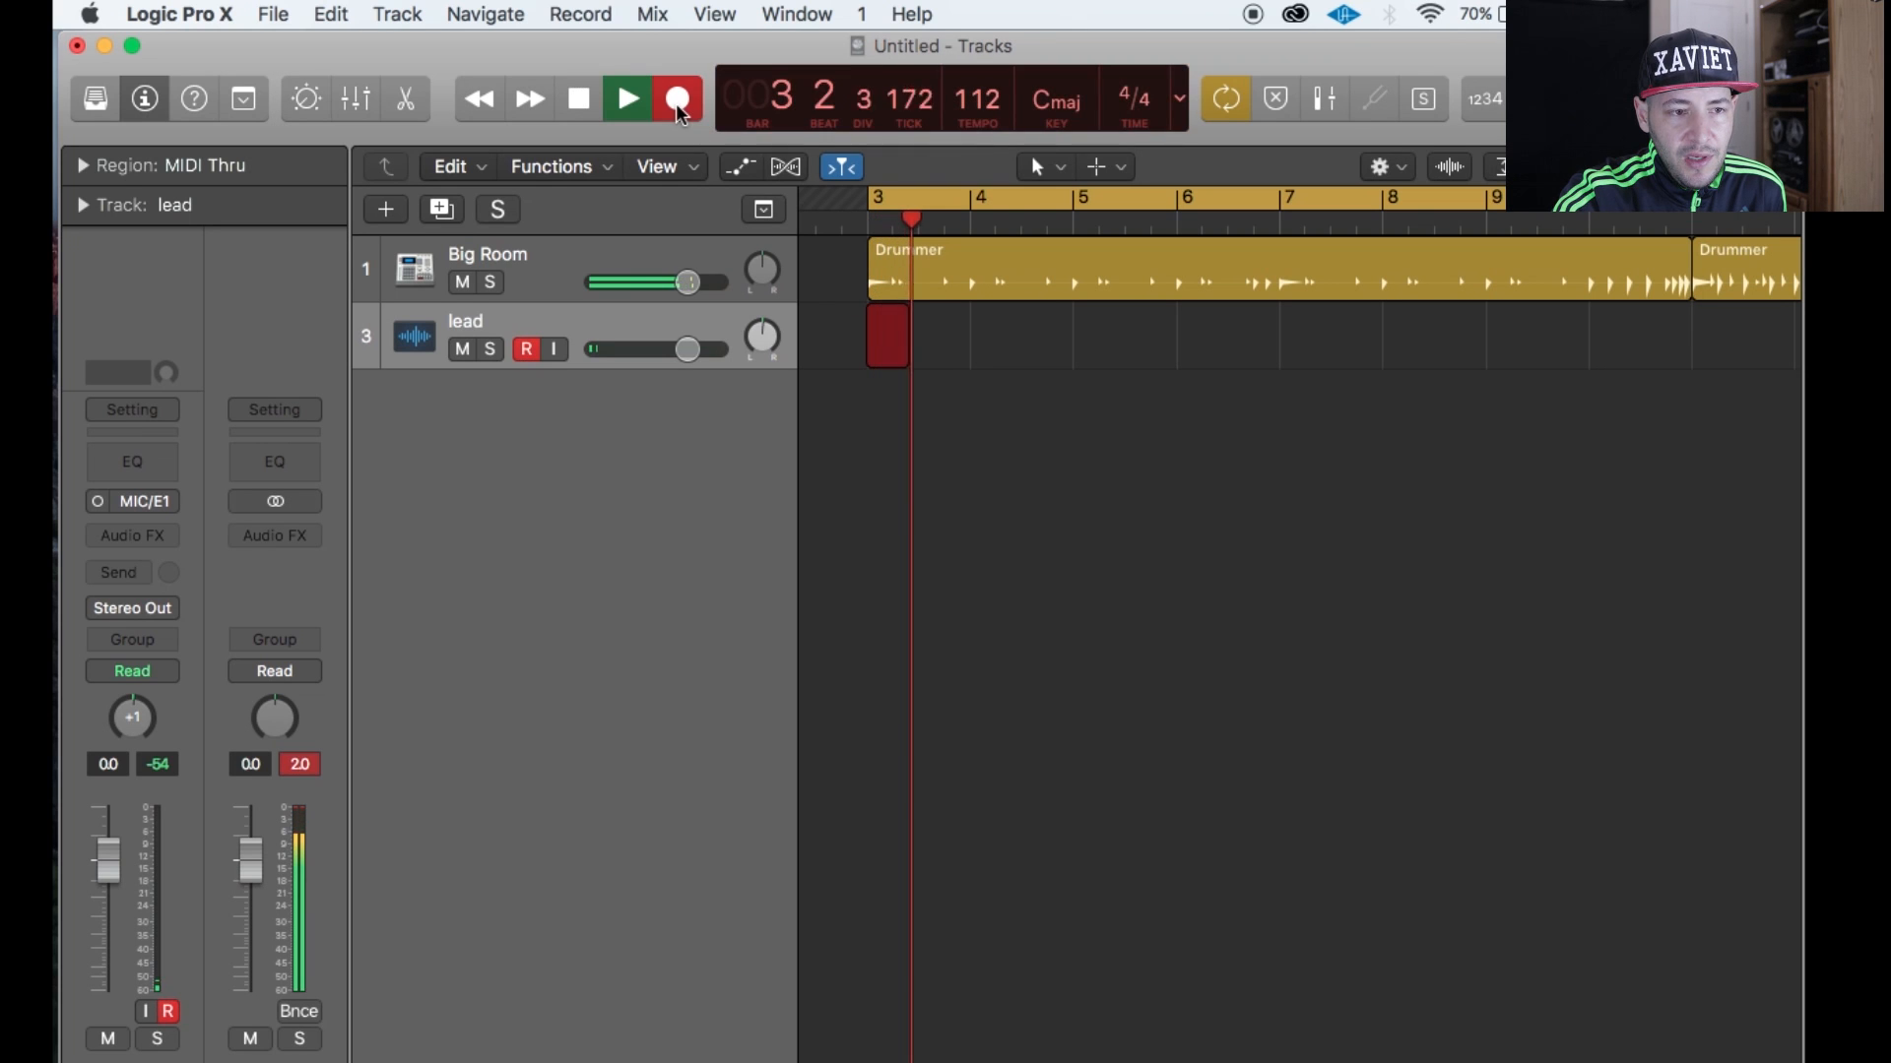
key("space")
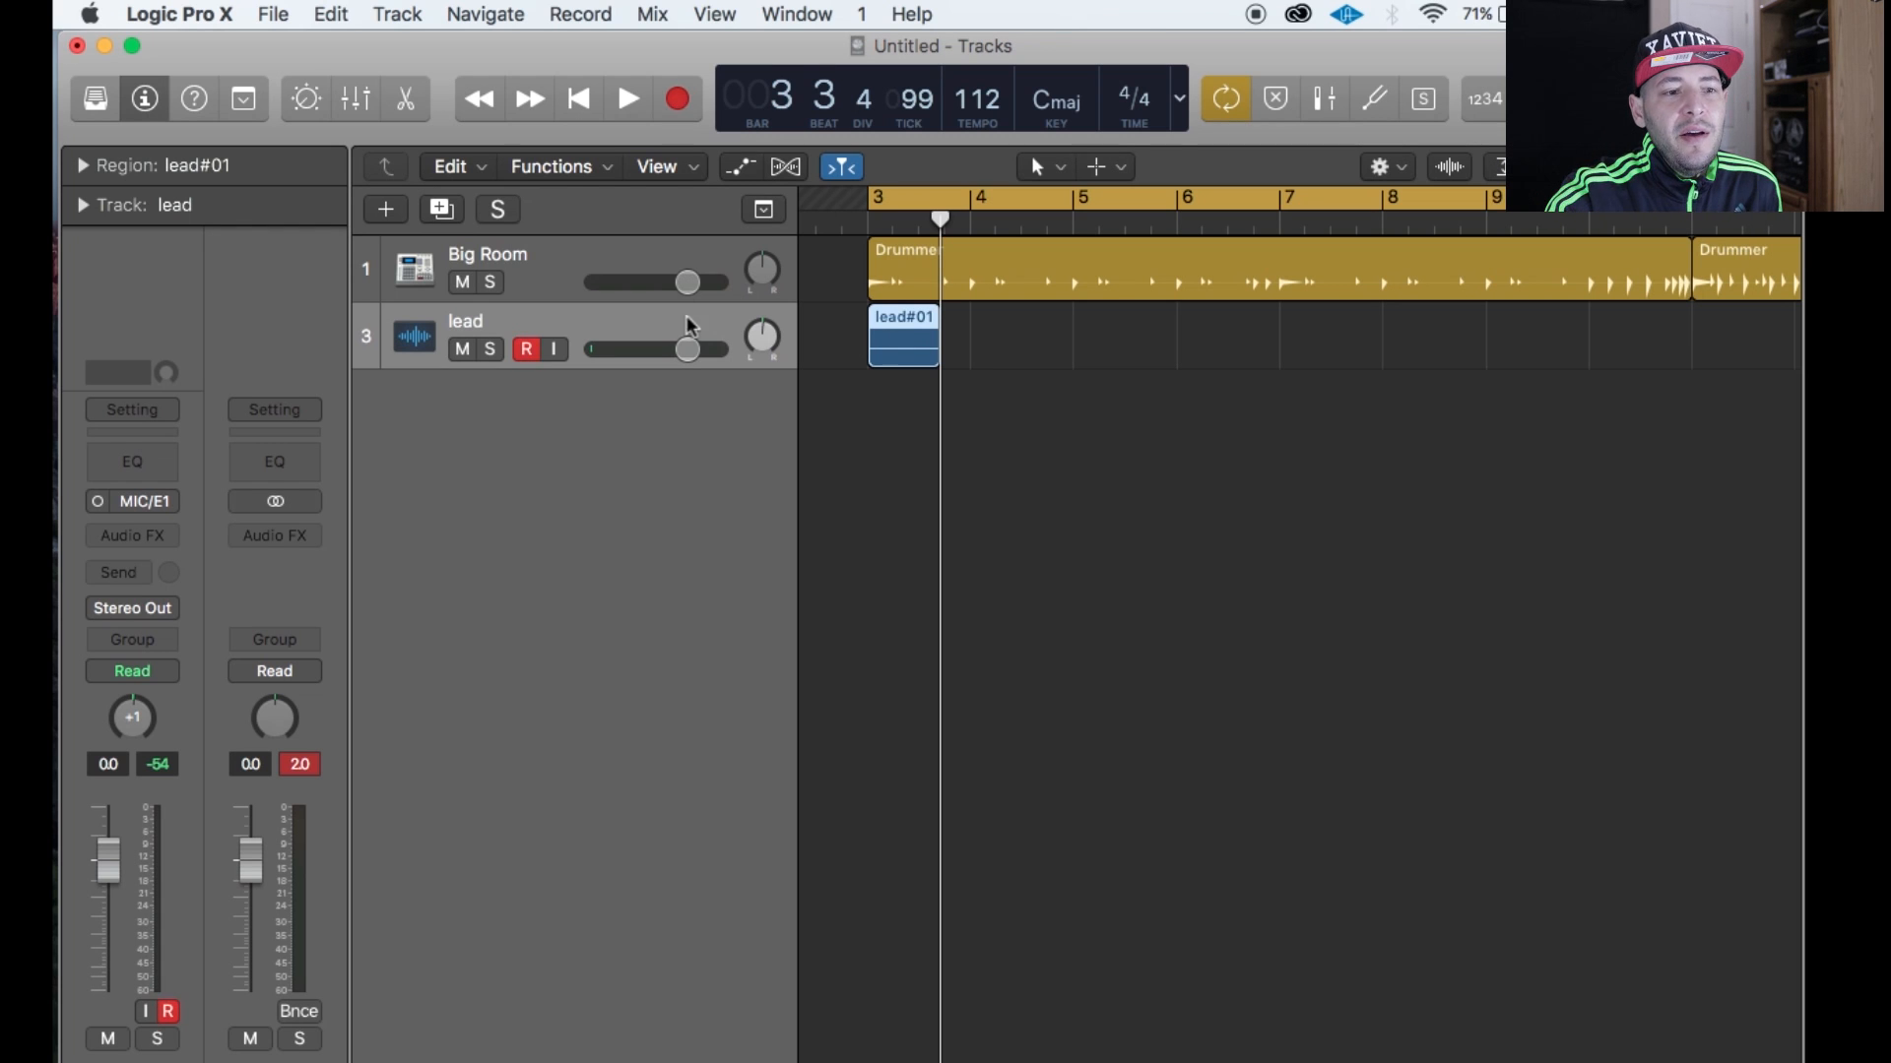
Delete the test take from the lead track and undo the deletion.
key("Delete")
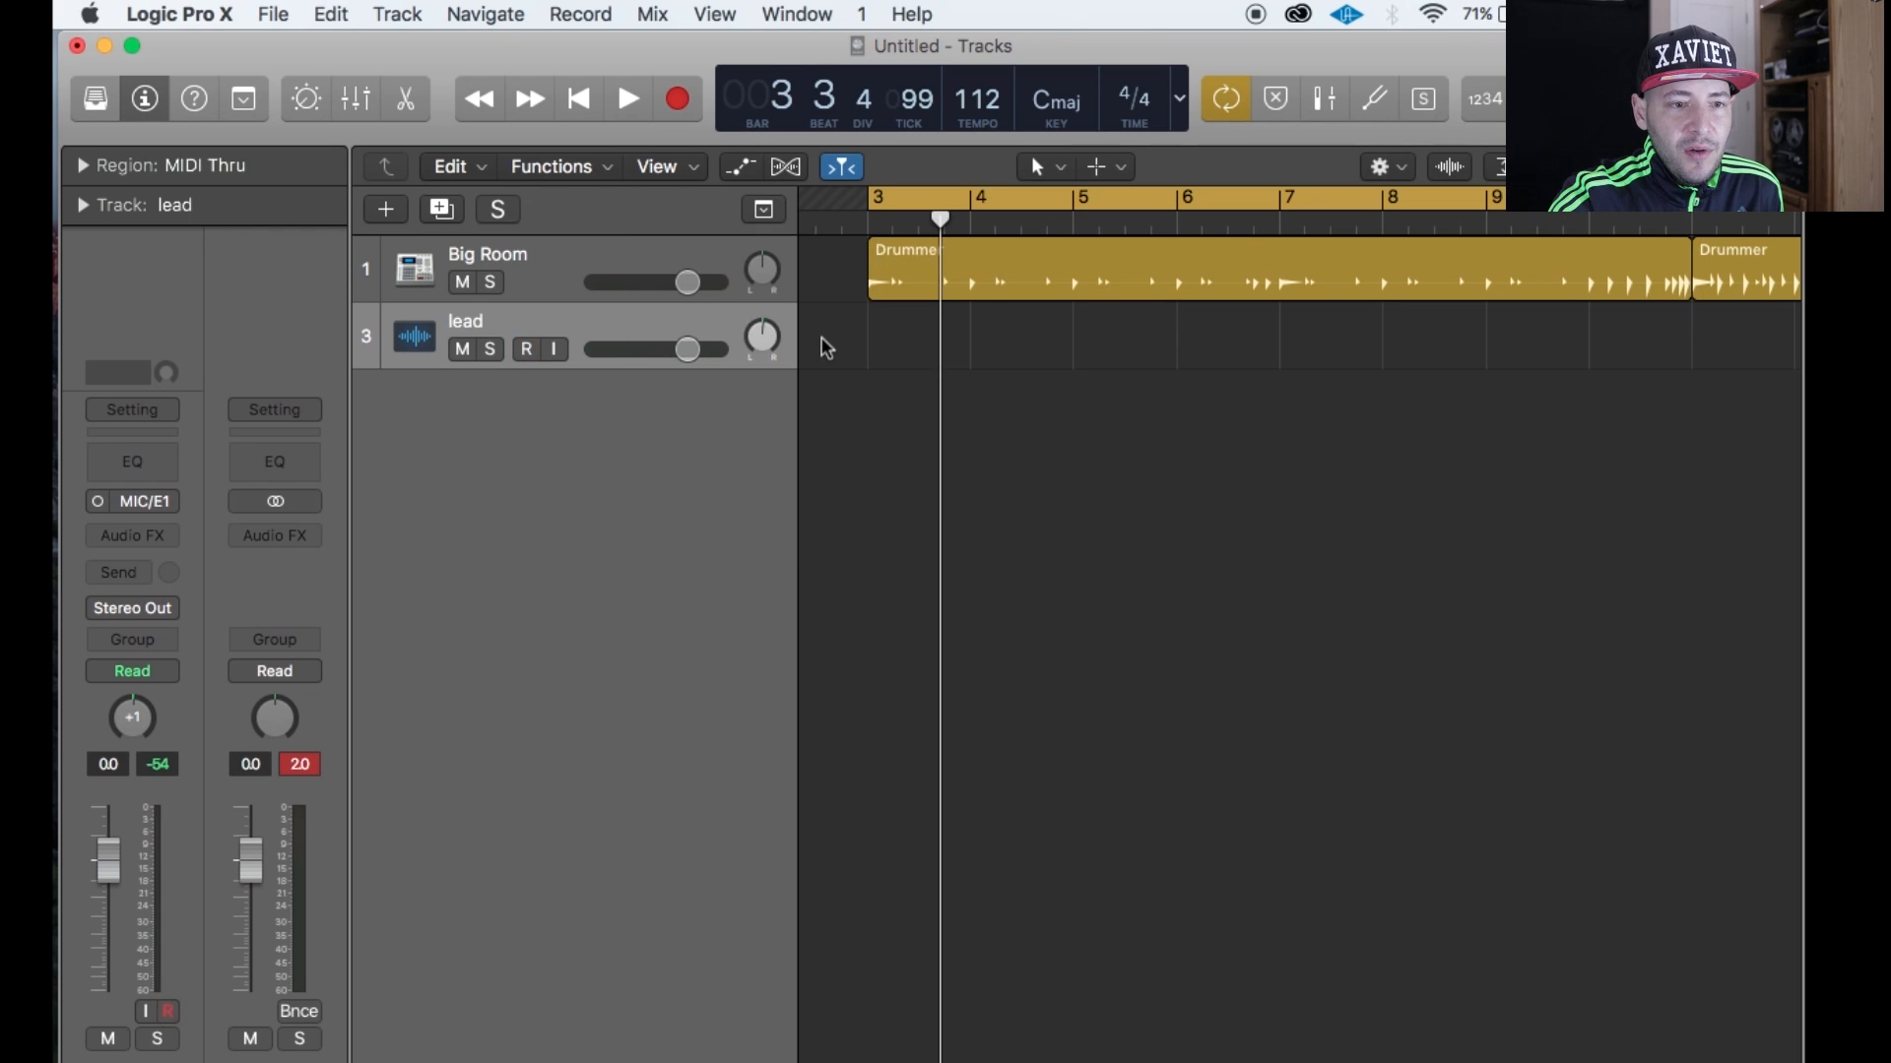
scroll(825, 348, "up", 1)
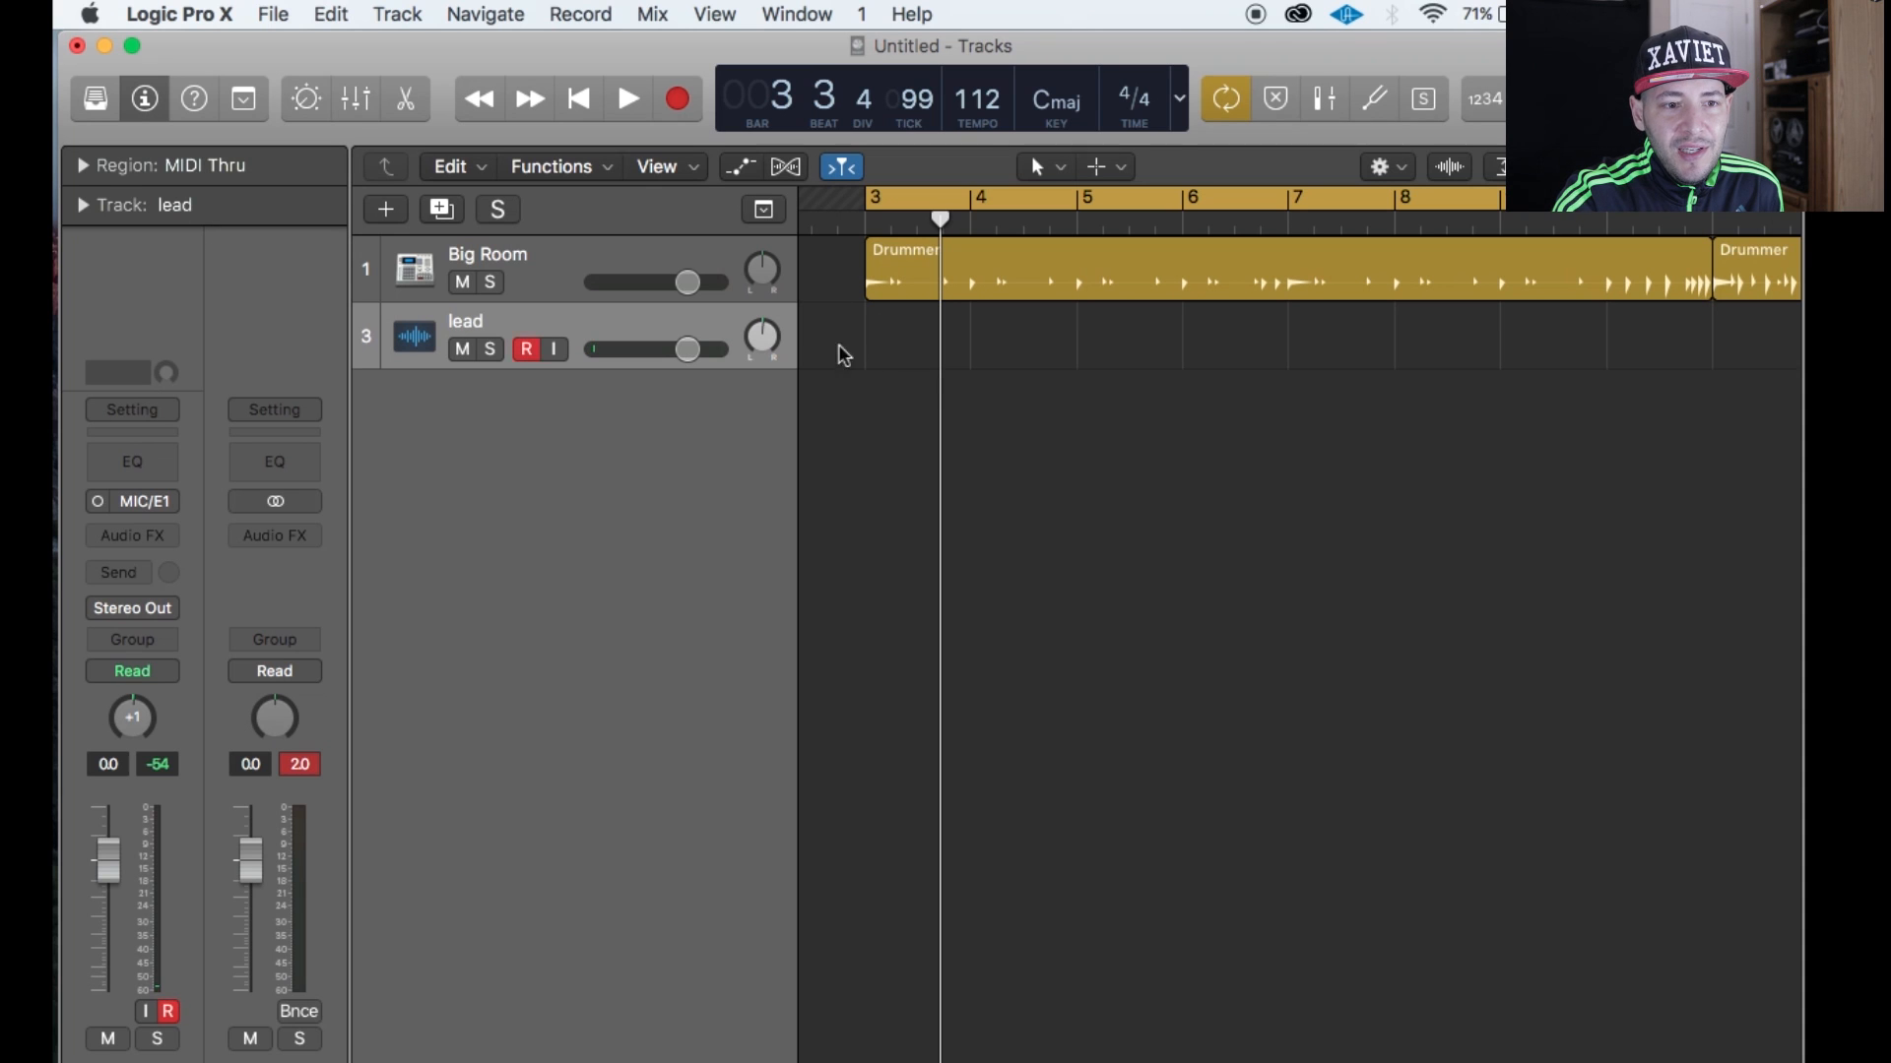
key("super+z")
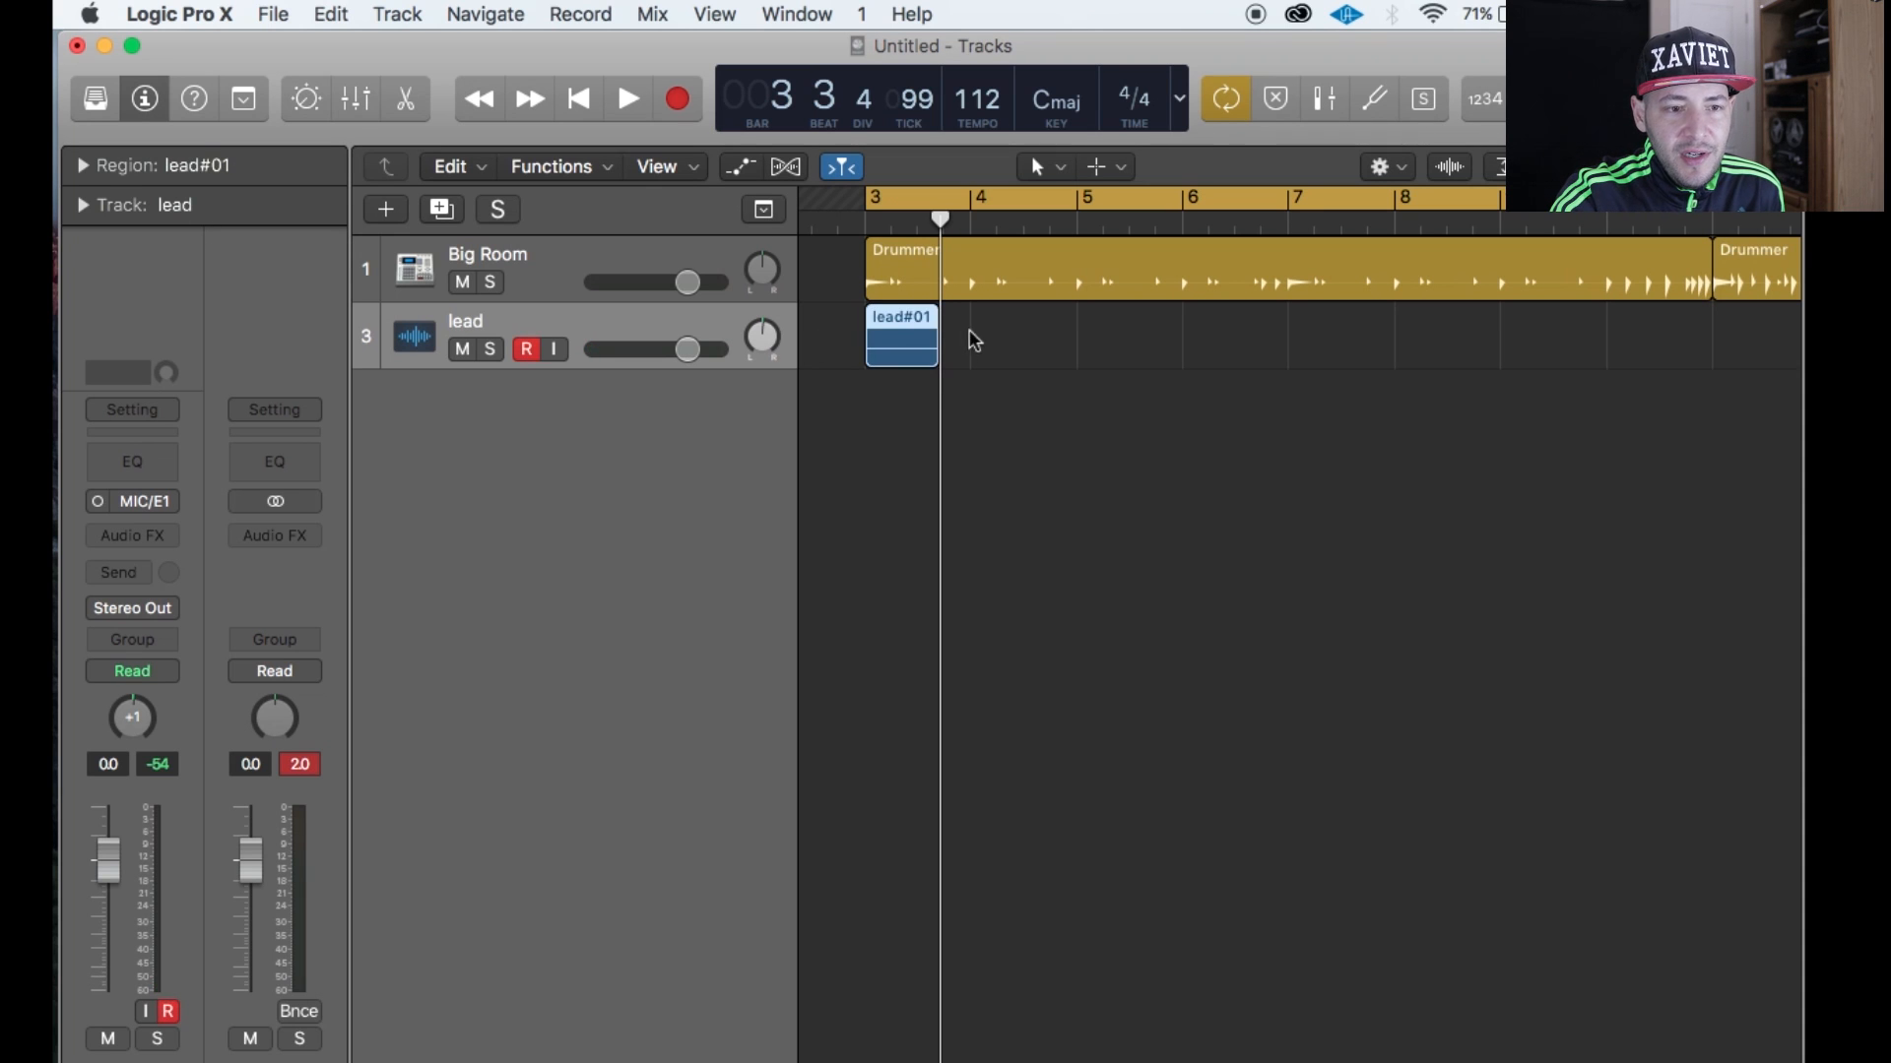
Delete the selected test take with the option to delete its audio file from disk, and undo the removal.
left_click(971, 337)
left_click(917, 332)
left_click(1012, 341)
left_click(1029, 352)
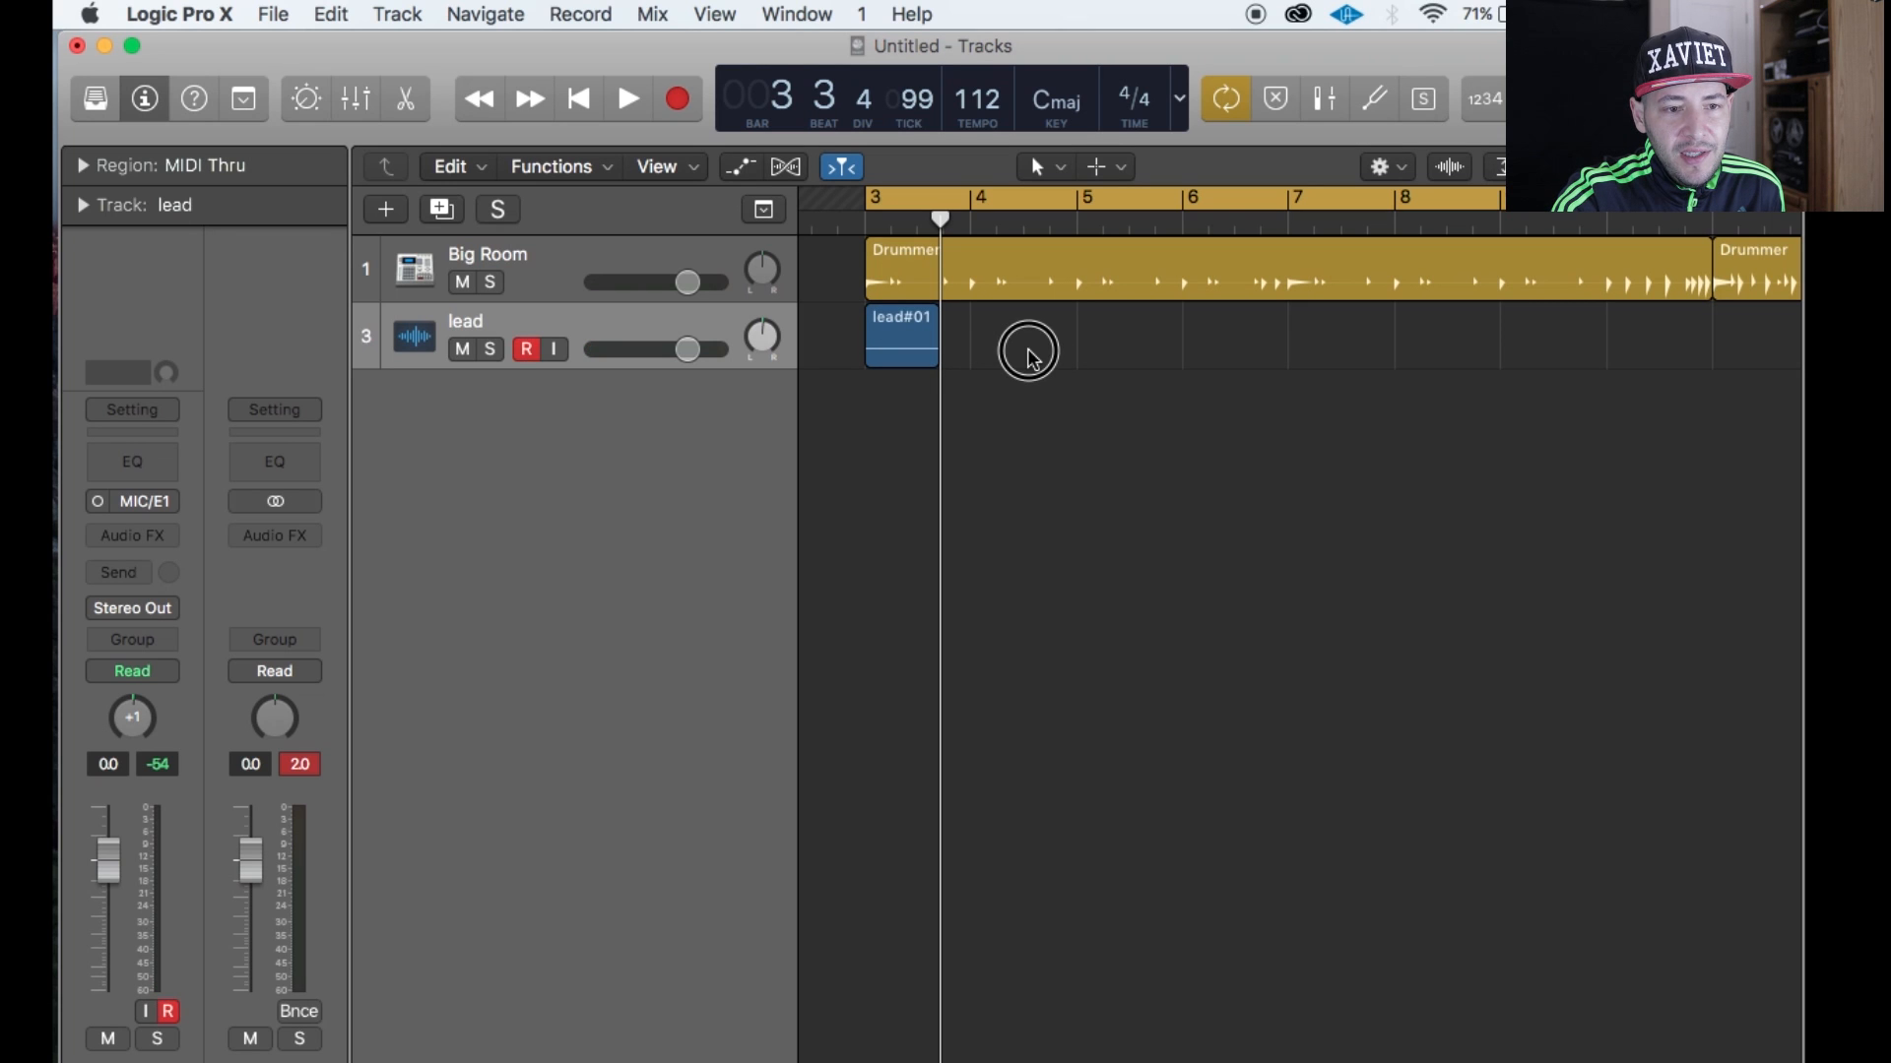
left_click_drag(1025, 351, 893, 323)
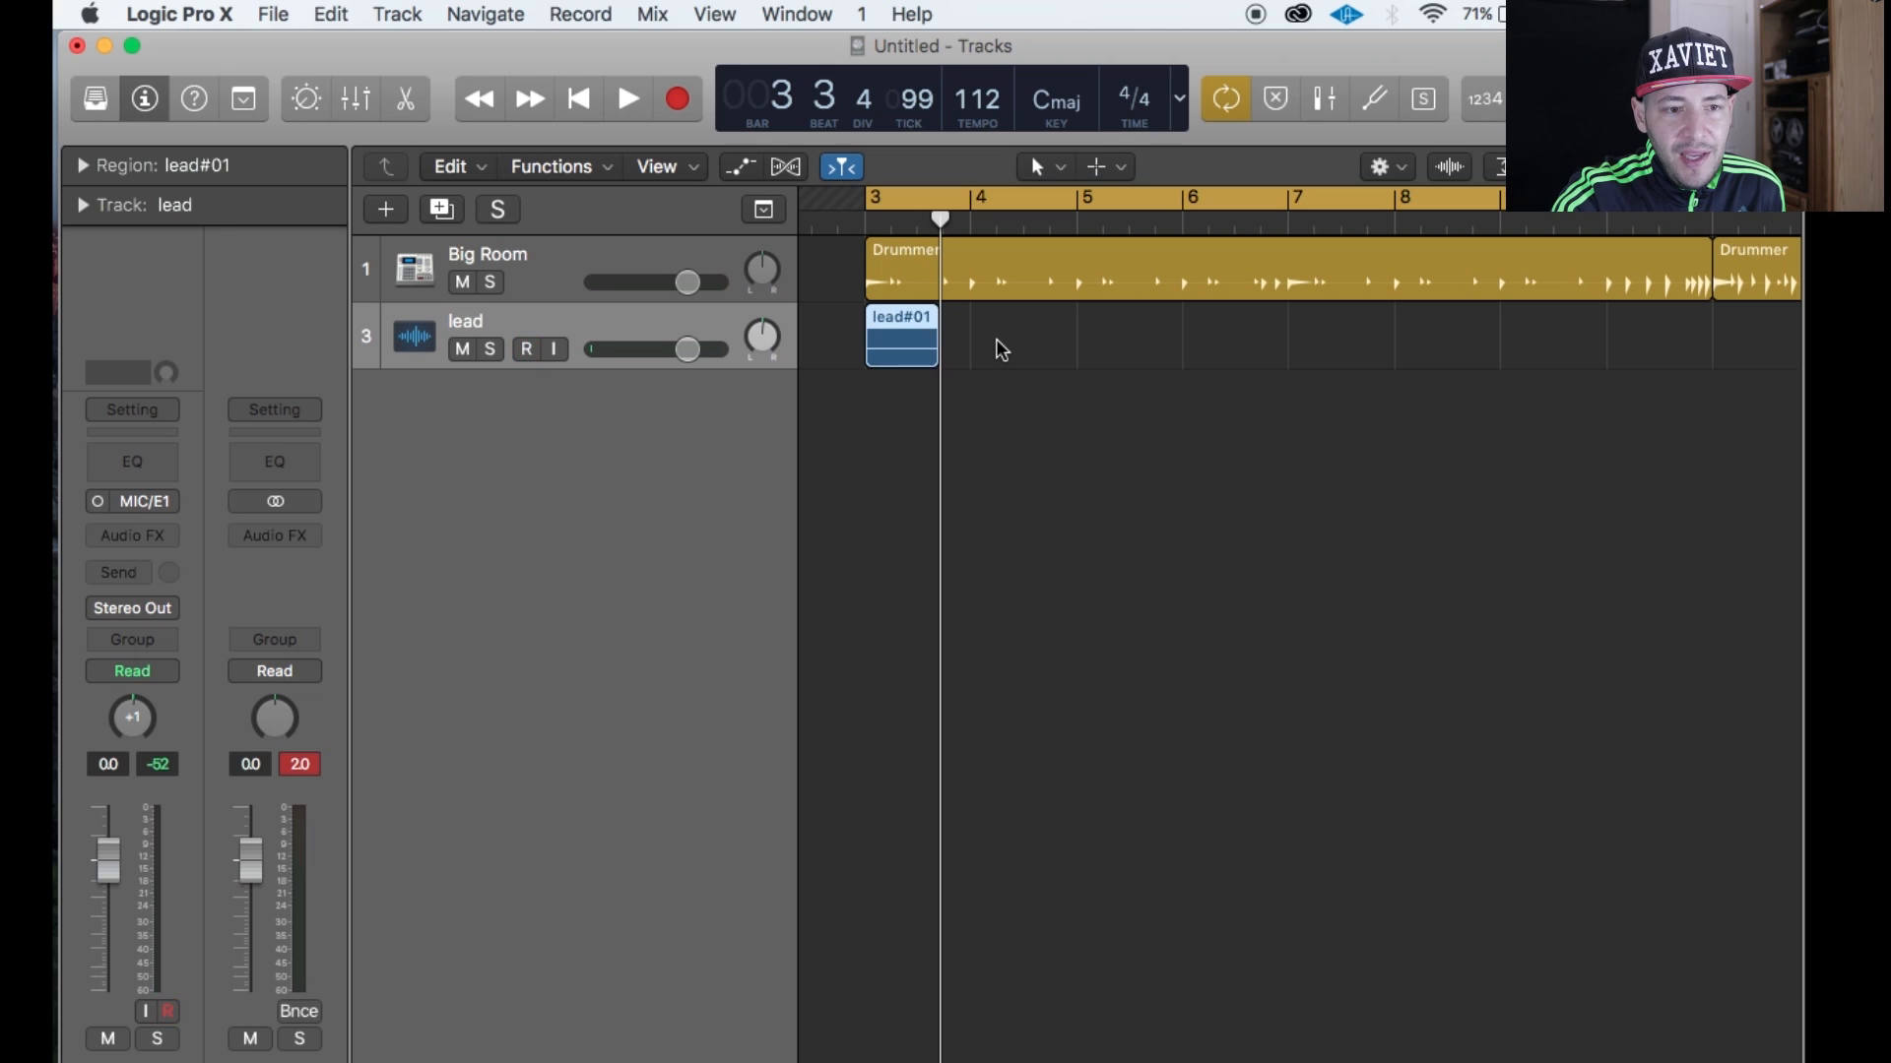
key("Delete")
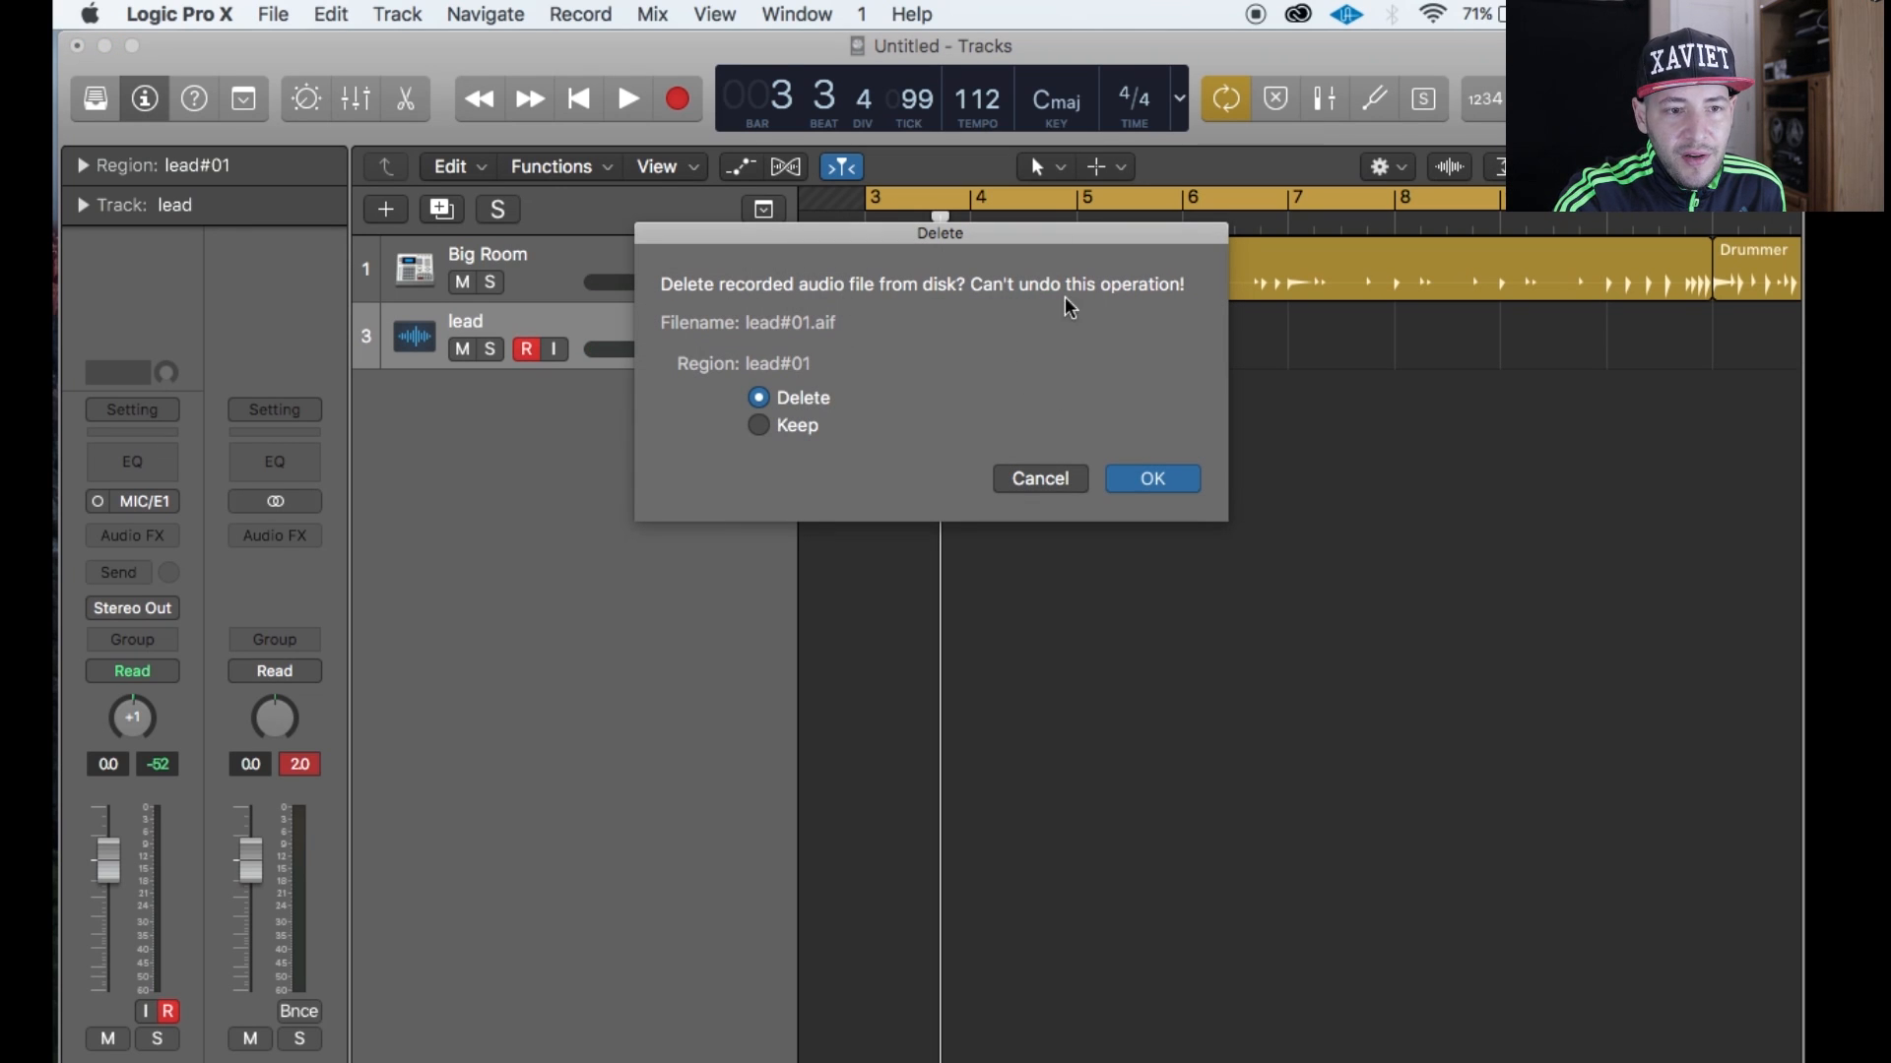
left_click(1152, 482)
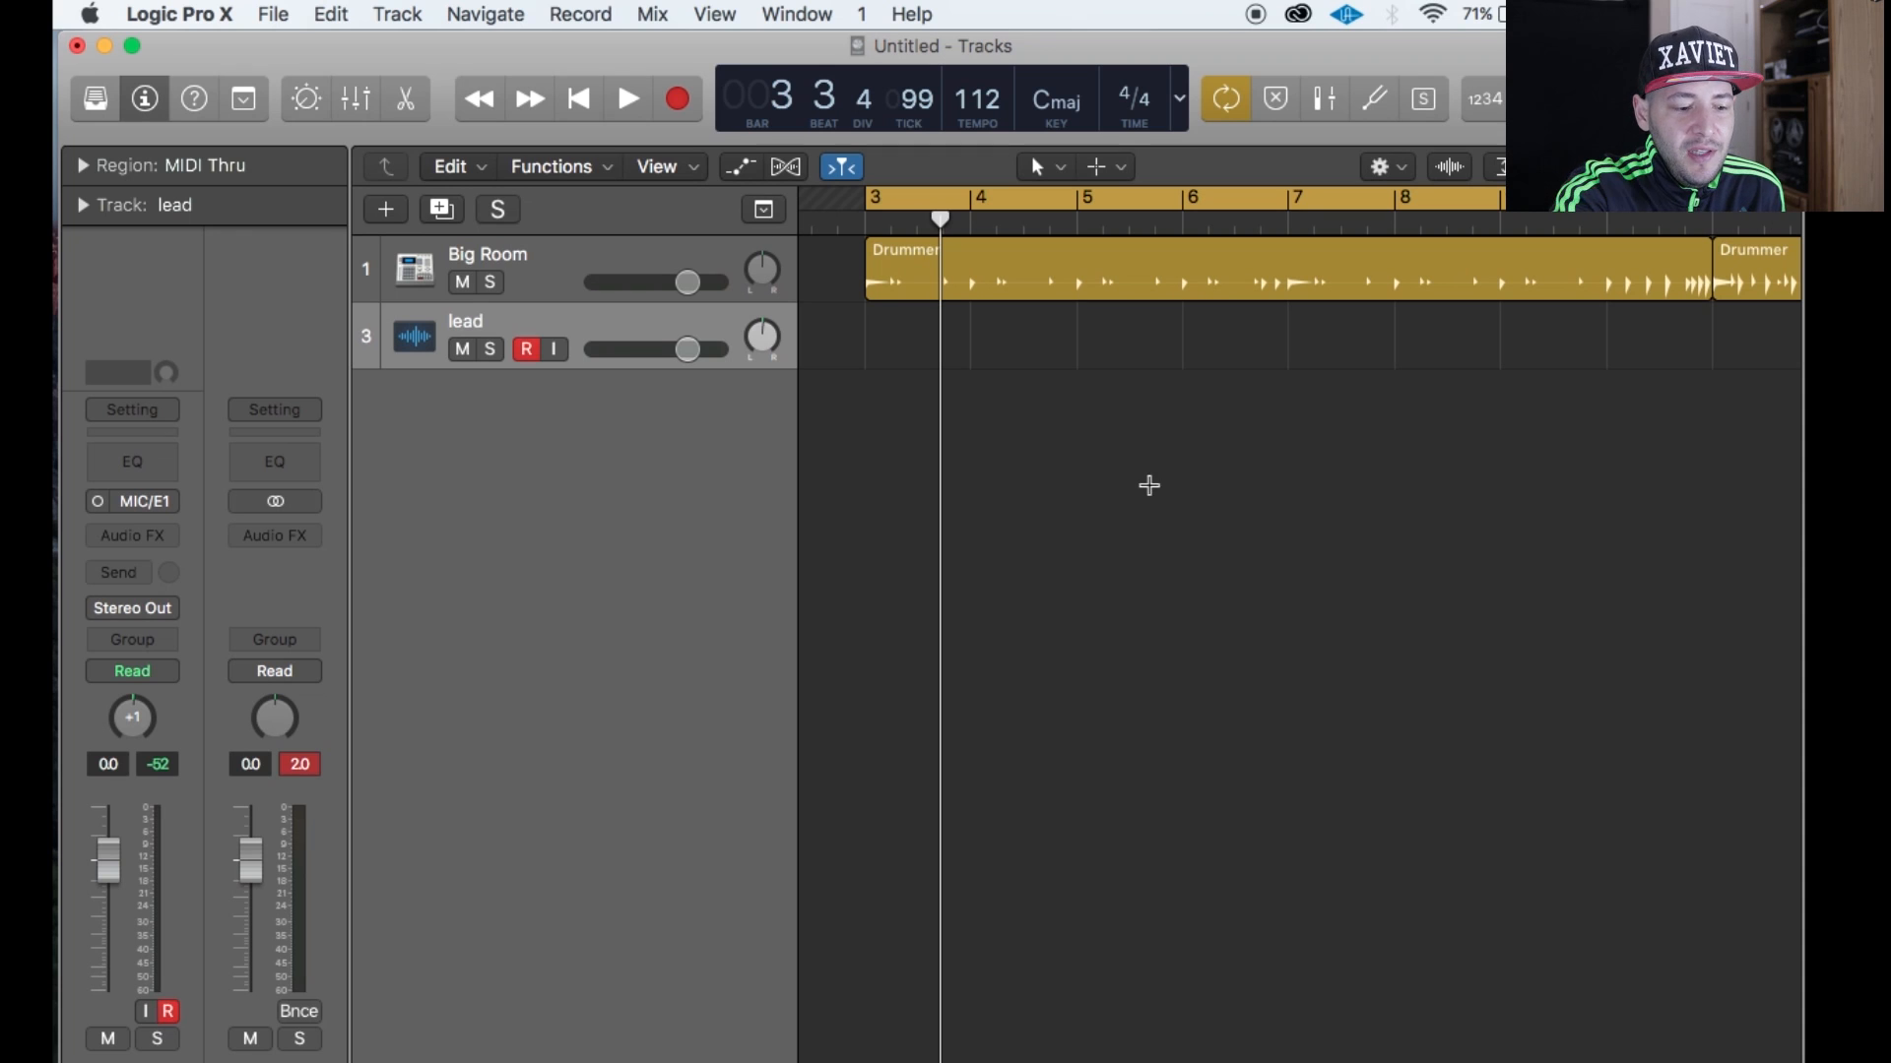
key("super+z")
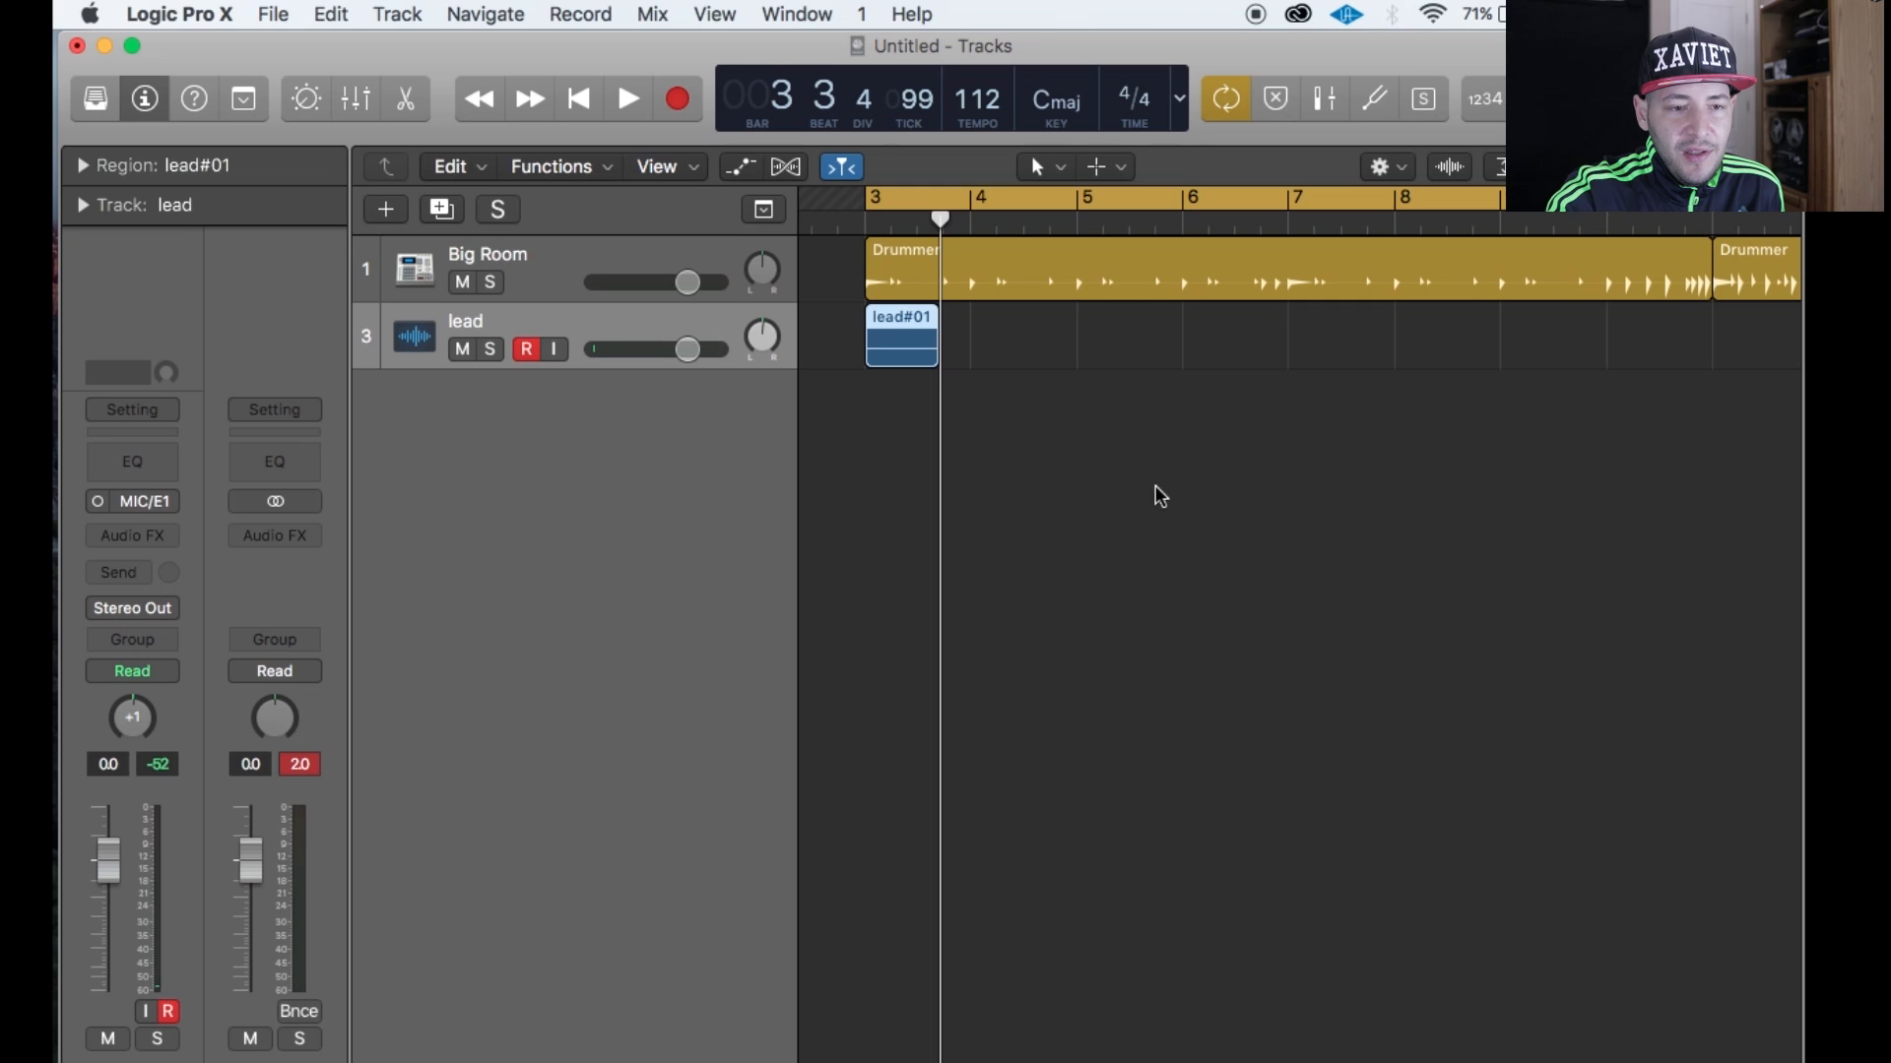
left_click(877, 331)
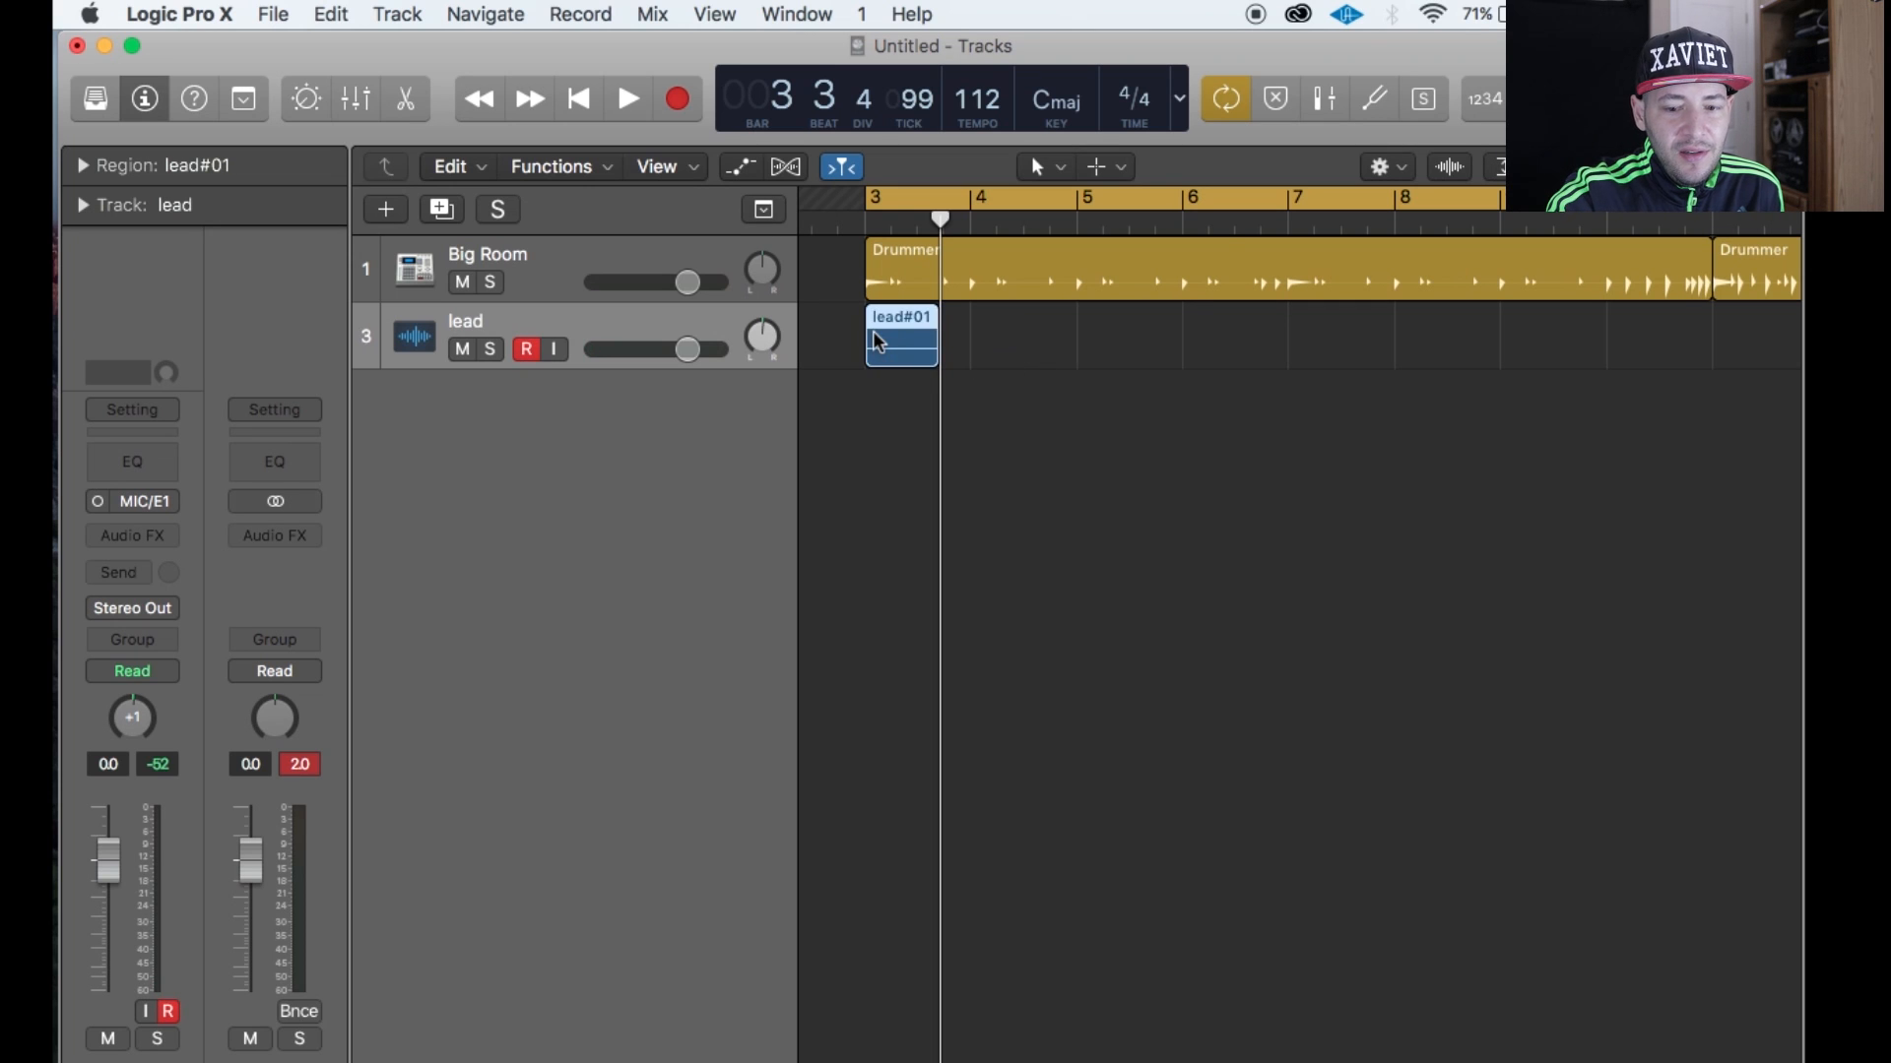
key("Delete")
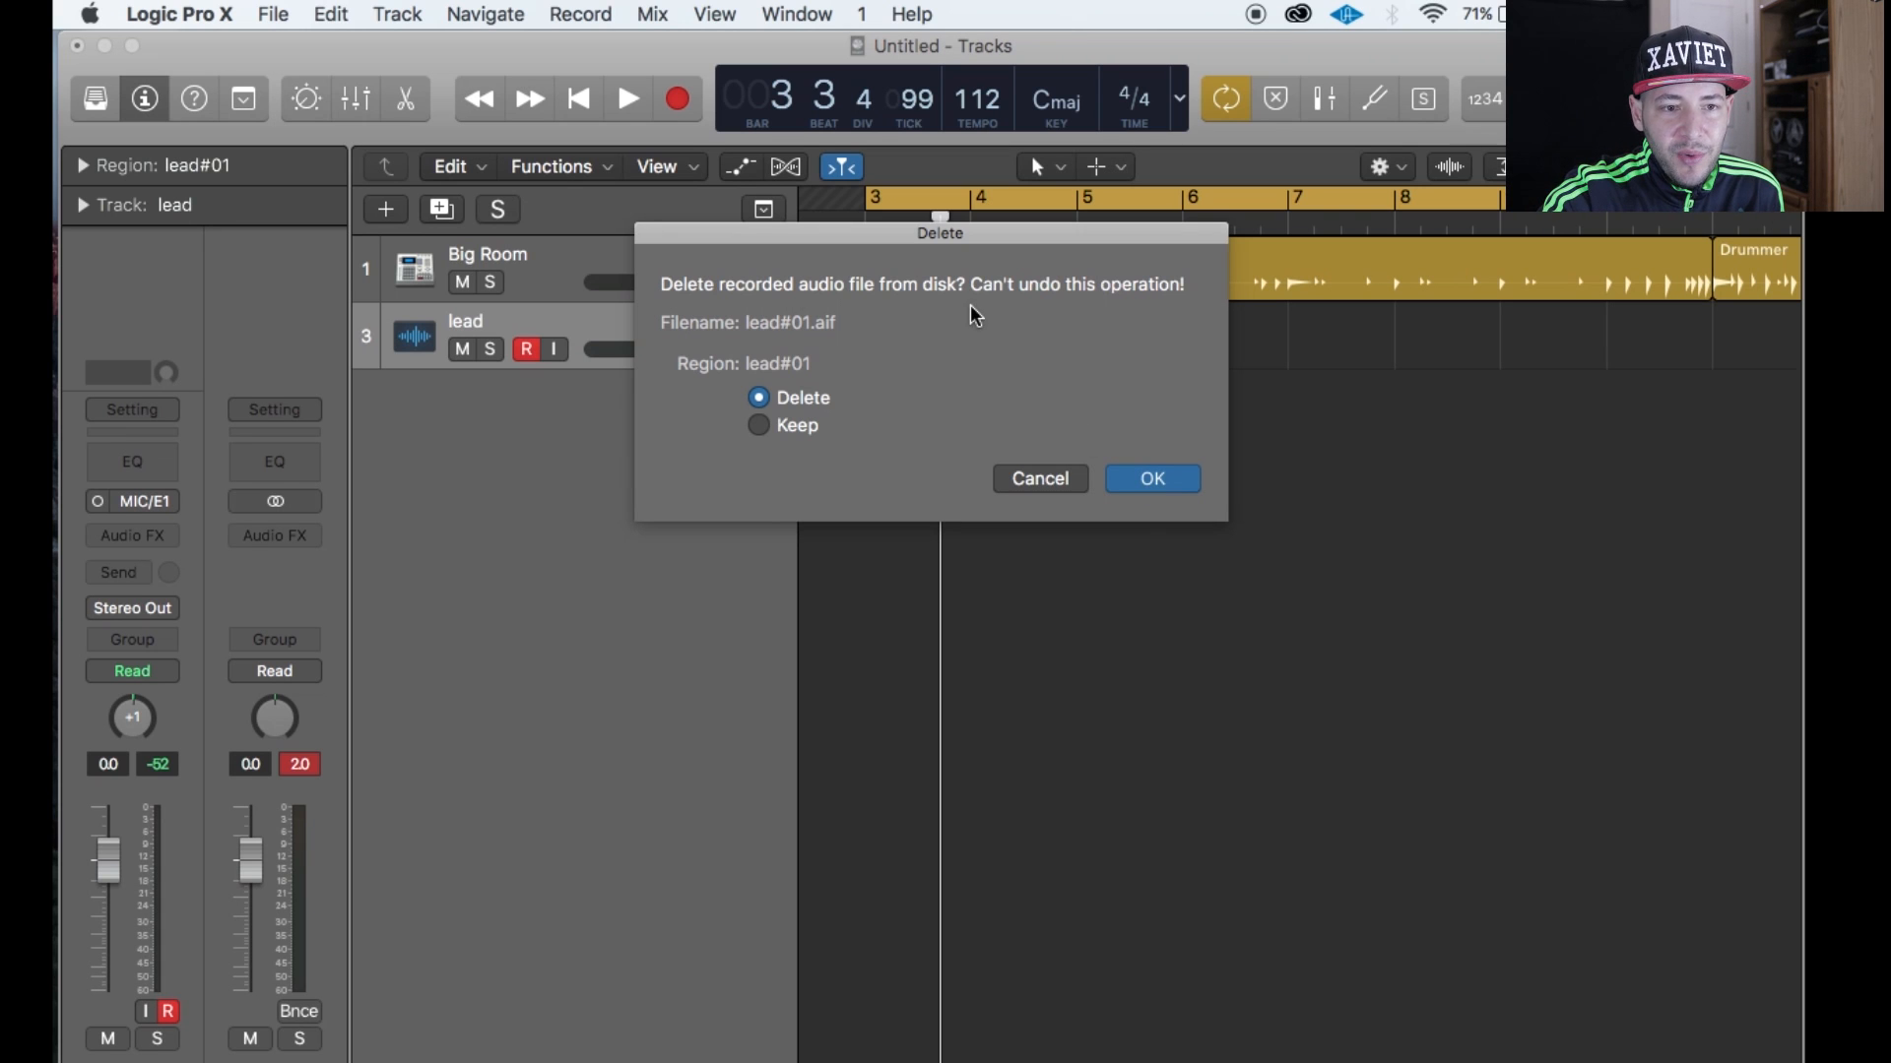
left_click(1029, 478)
Select the recorded test take at bar 3 of the lead track, delete it and confirm the deletion.
left_click(1008, 375)
left_click_drag(1014, 386, 865, 296)
left_click(978, 354)
left_click_drag(987, 353, 869, 333)
key("Delete")
key("Return")
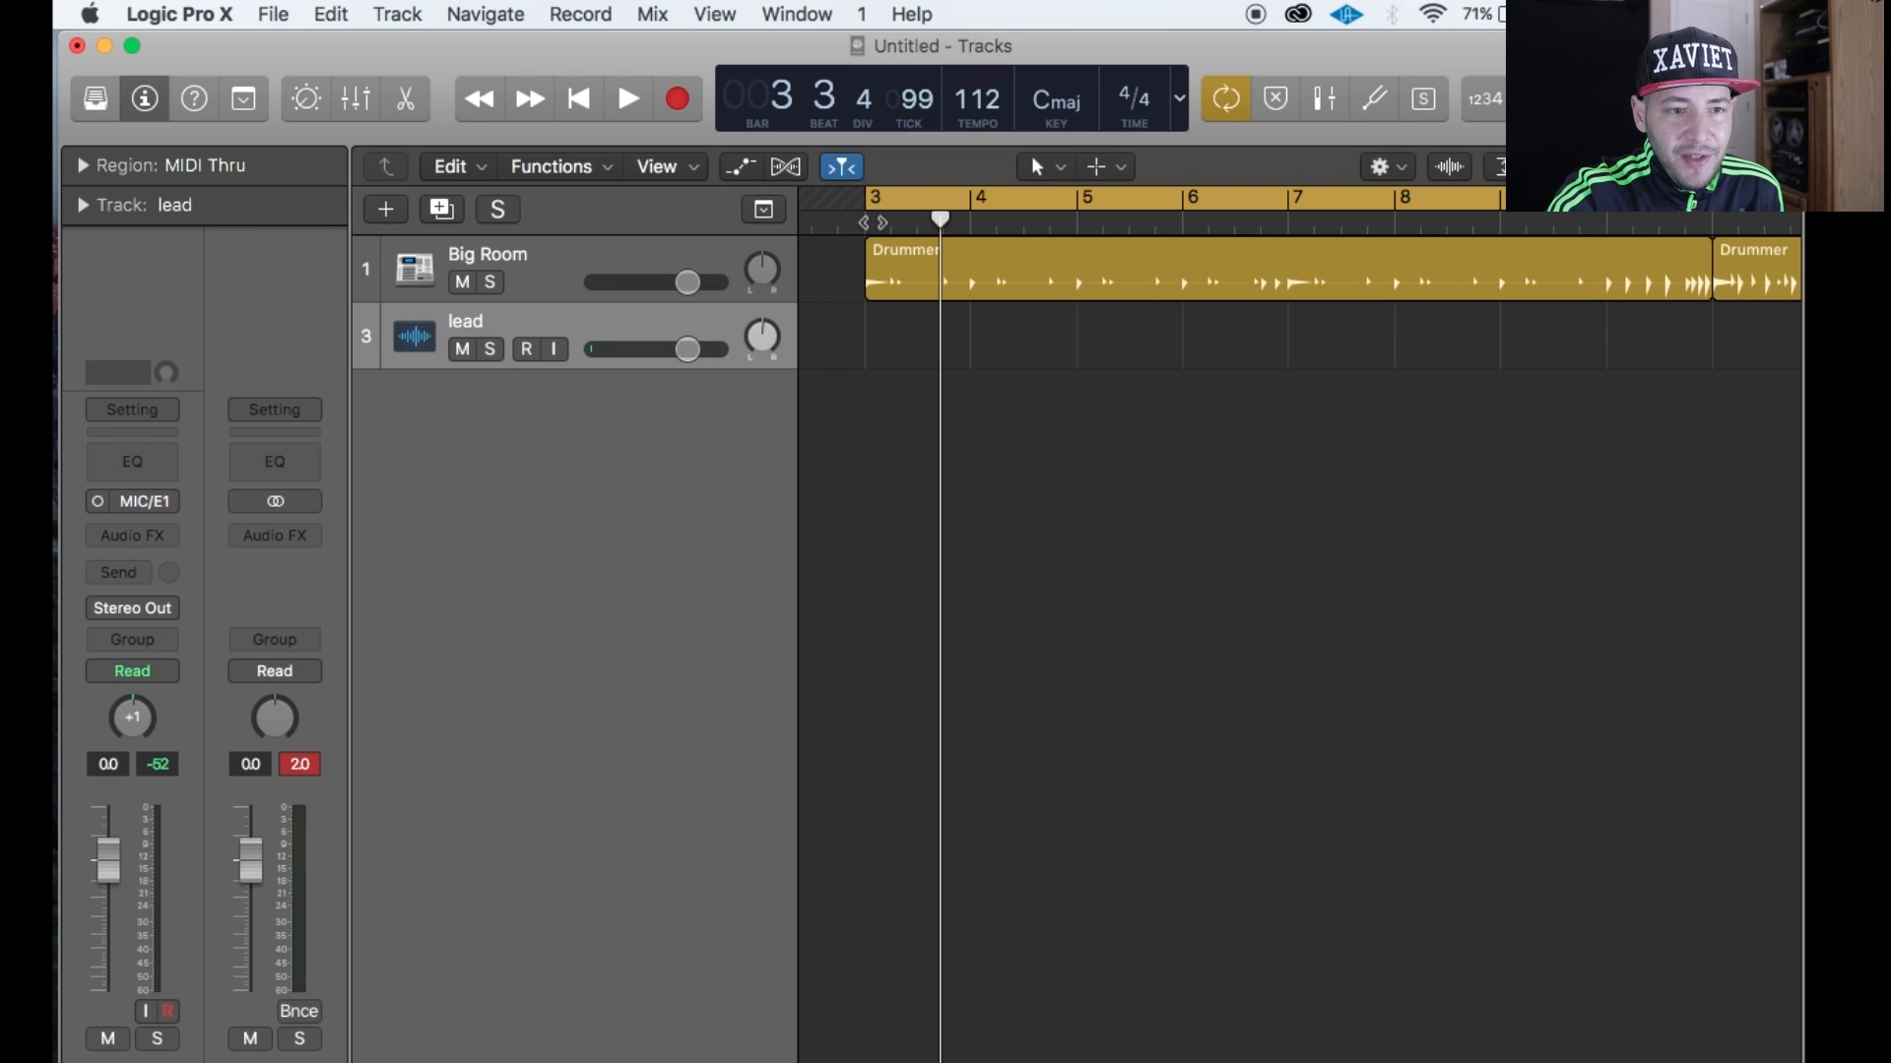
Play the beat briefly with the cycle range on and return the playhead to bar 1.
key("Return")
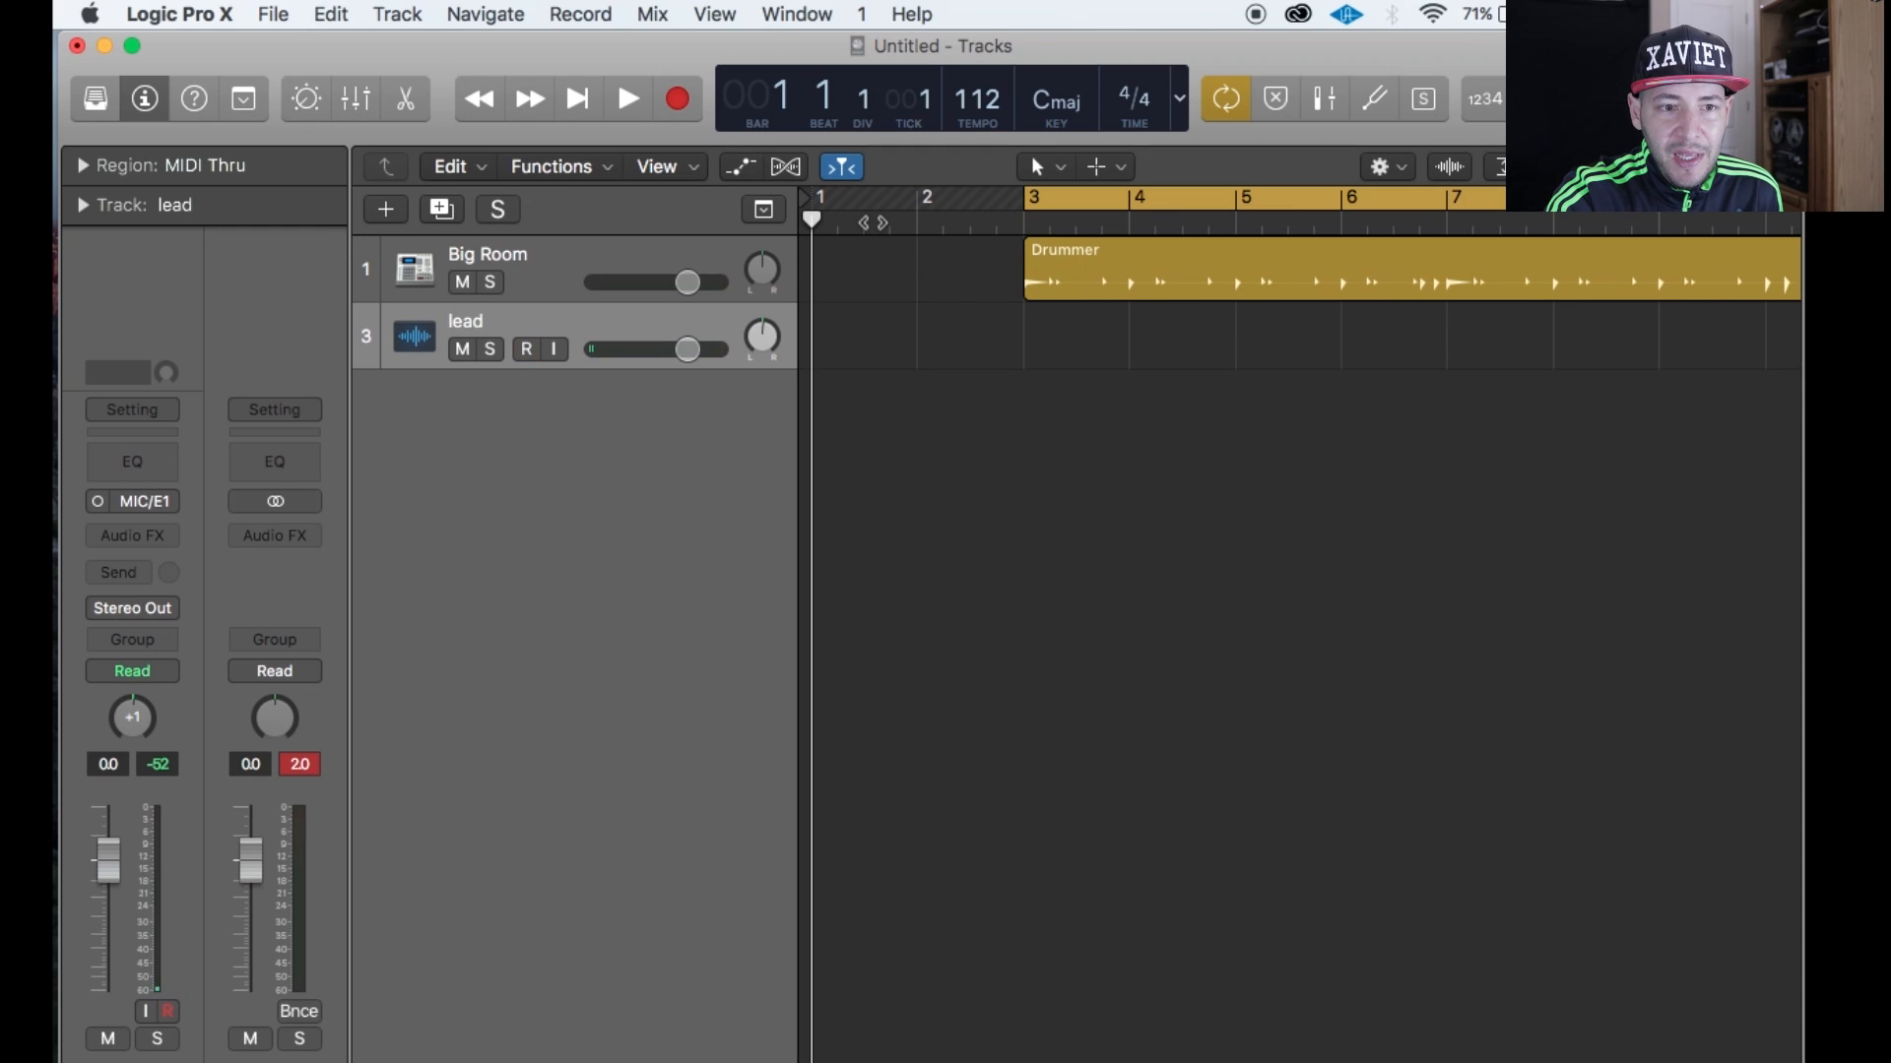
key("space")
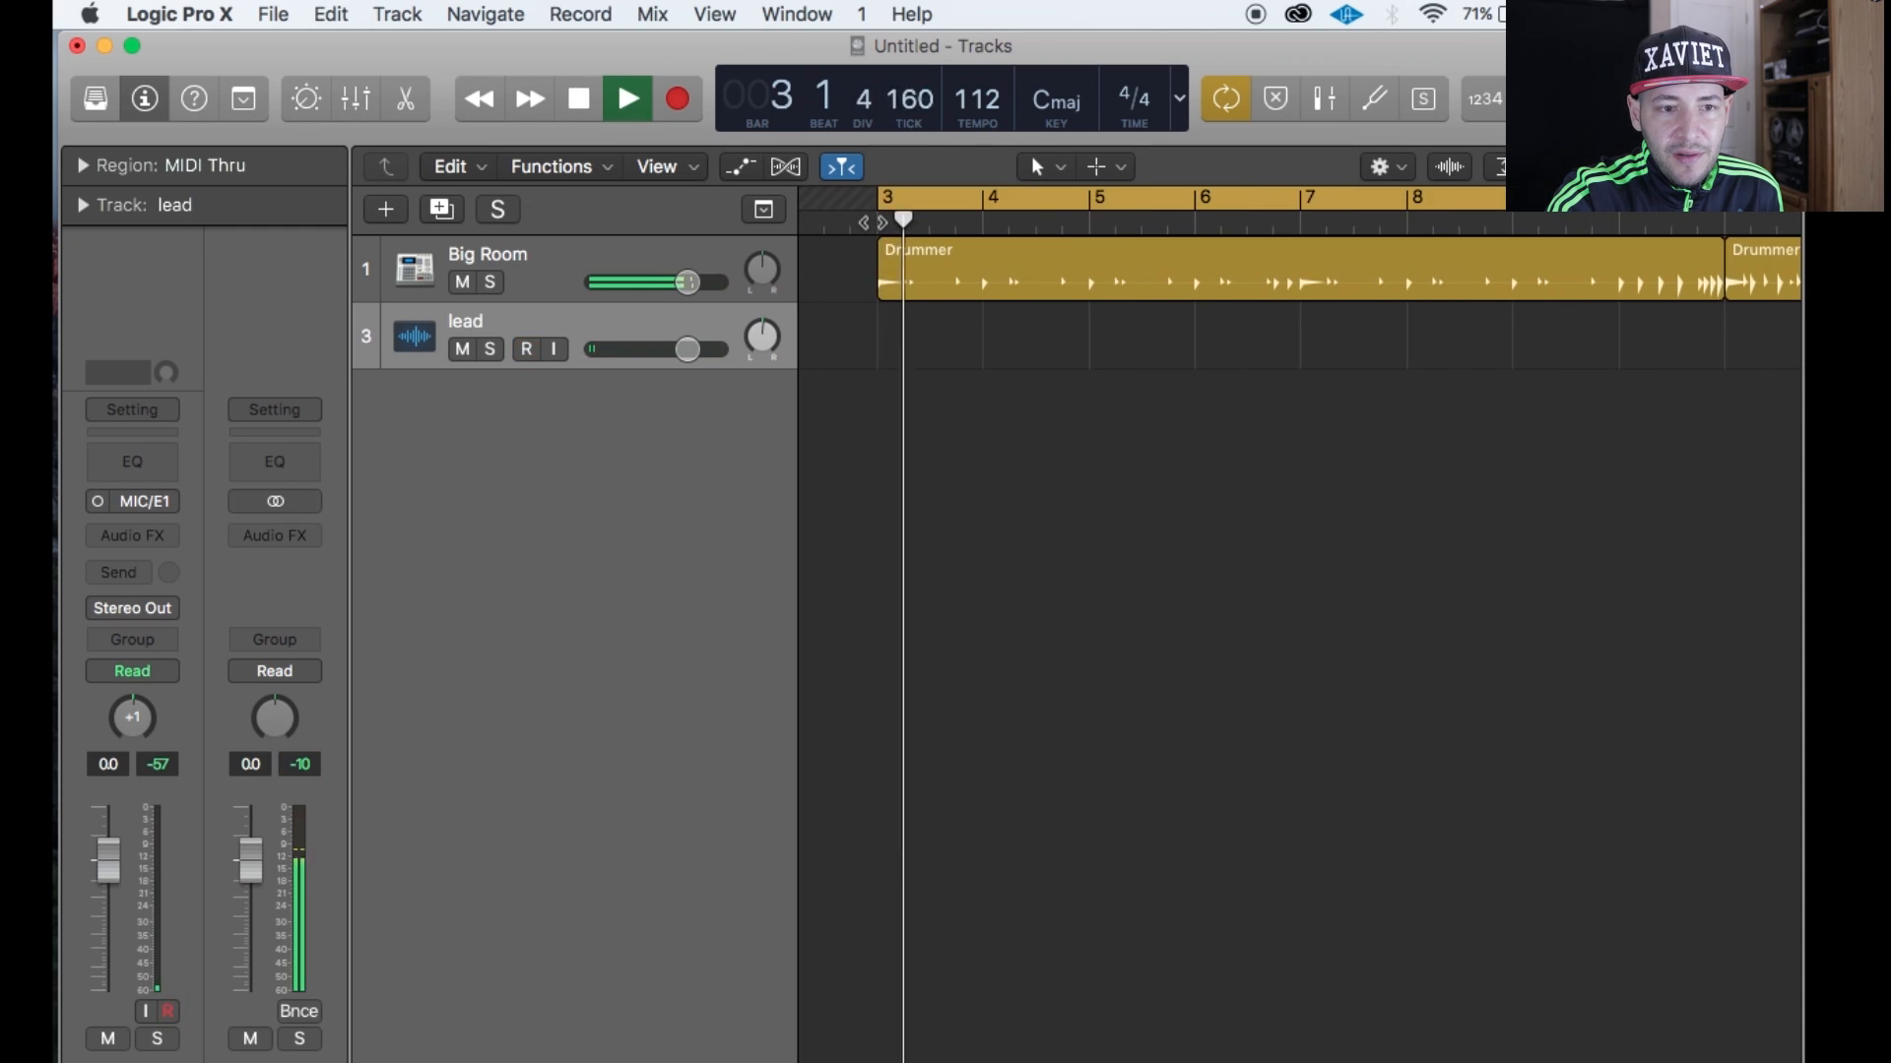
left_click_drag(940, 217, 881, 216)
key("Return")
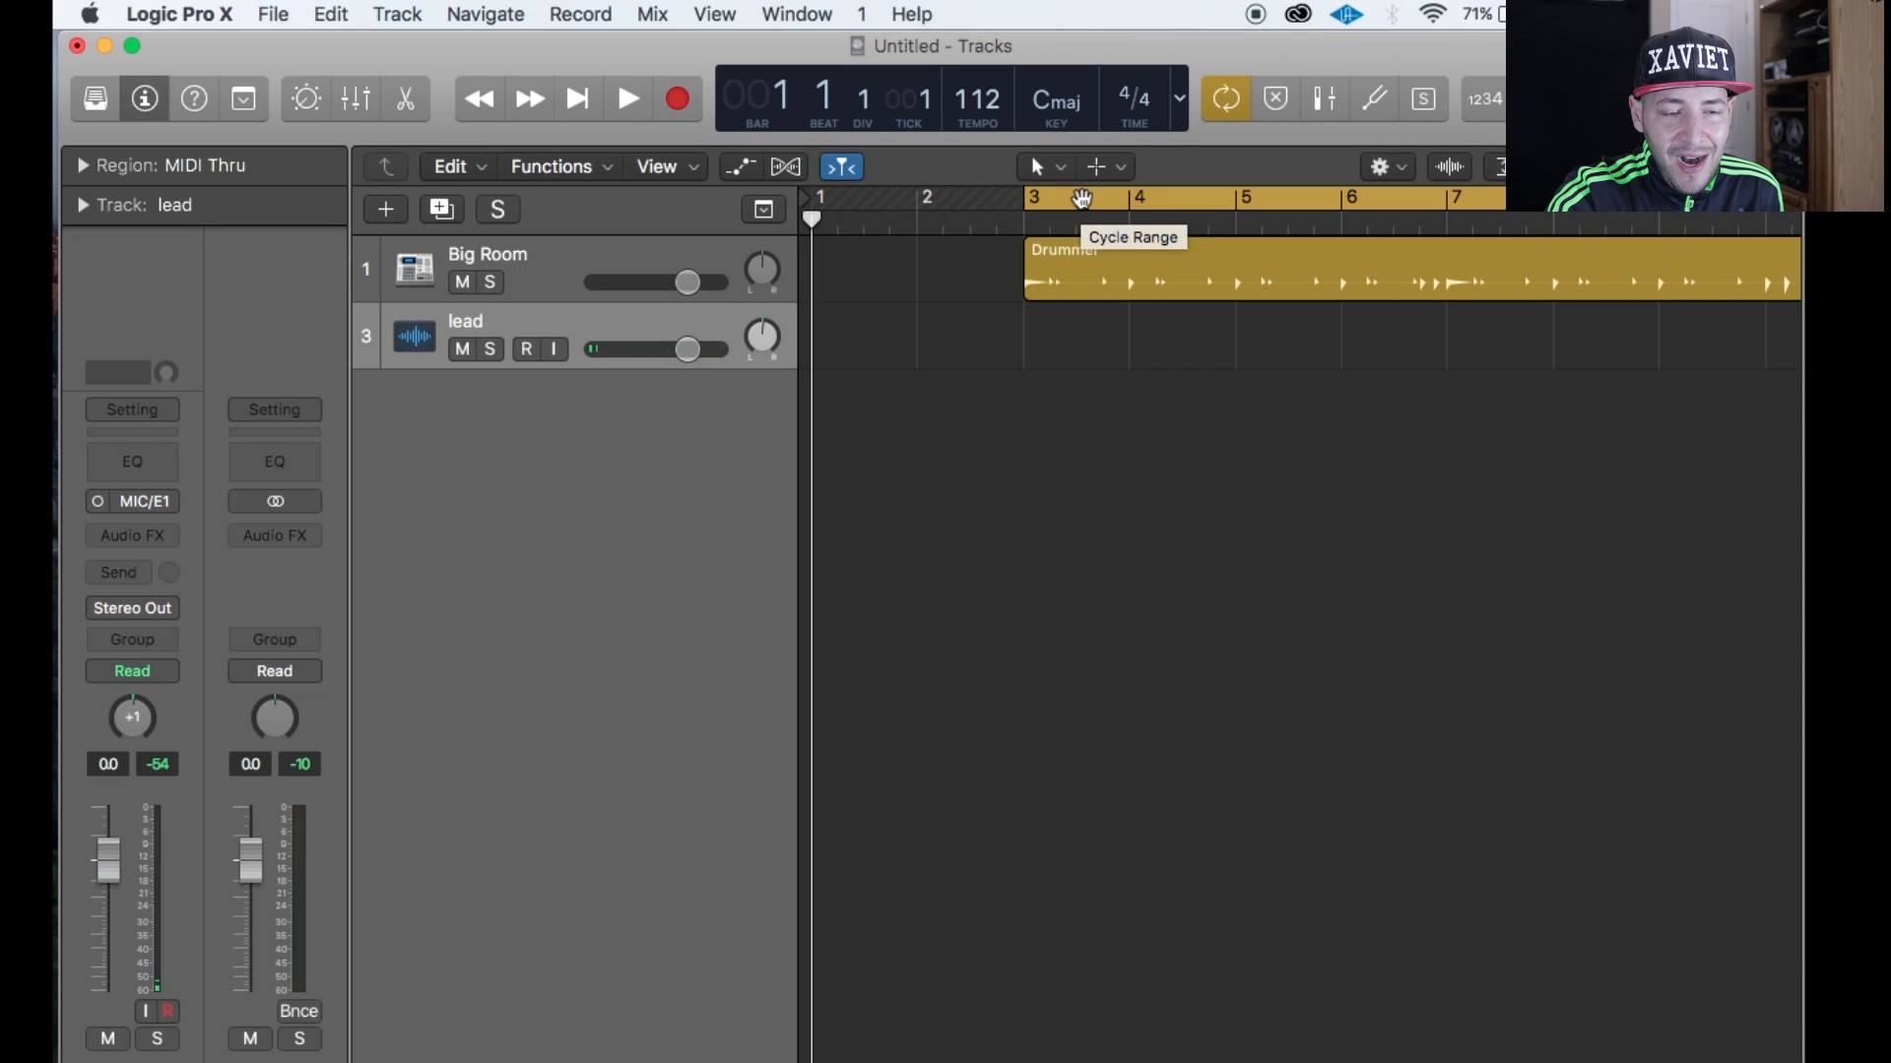
Compare playback from bar 1 with the cycle range switched off and playback with it switched back on.
left_click(1082, 200)
key("r")
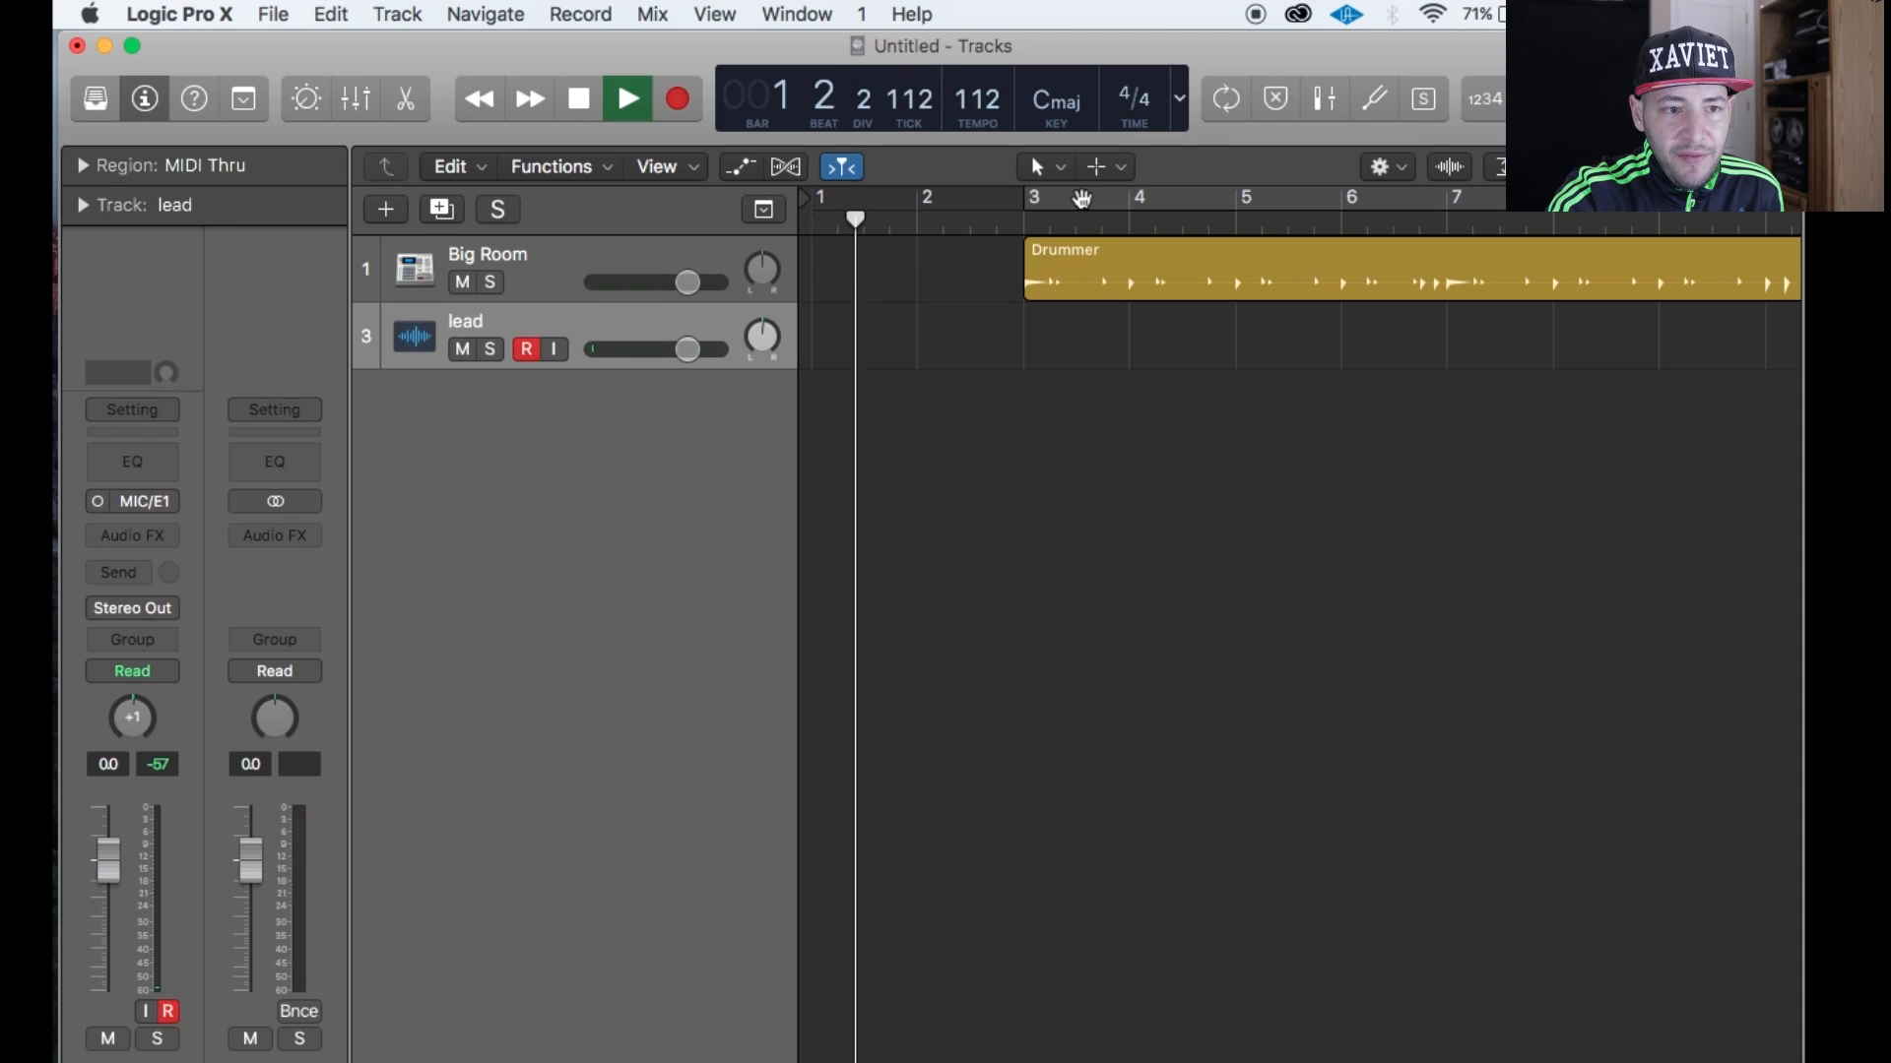
key("space")
left_click(1081, 200)
key("space")
key("space")
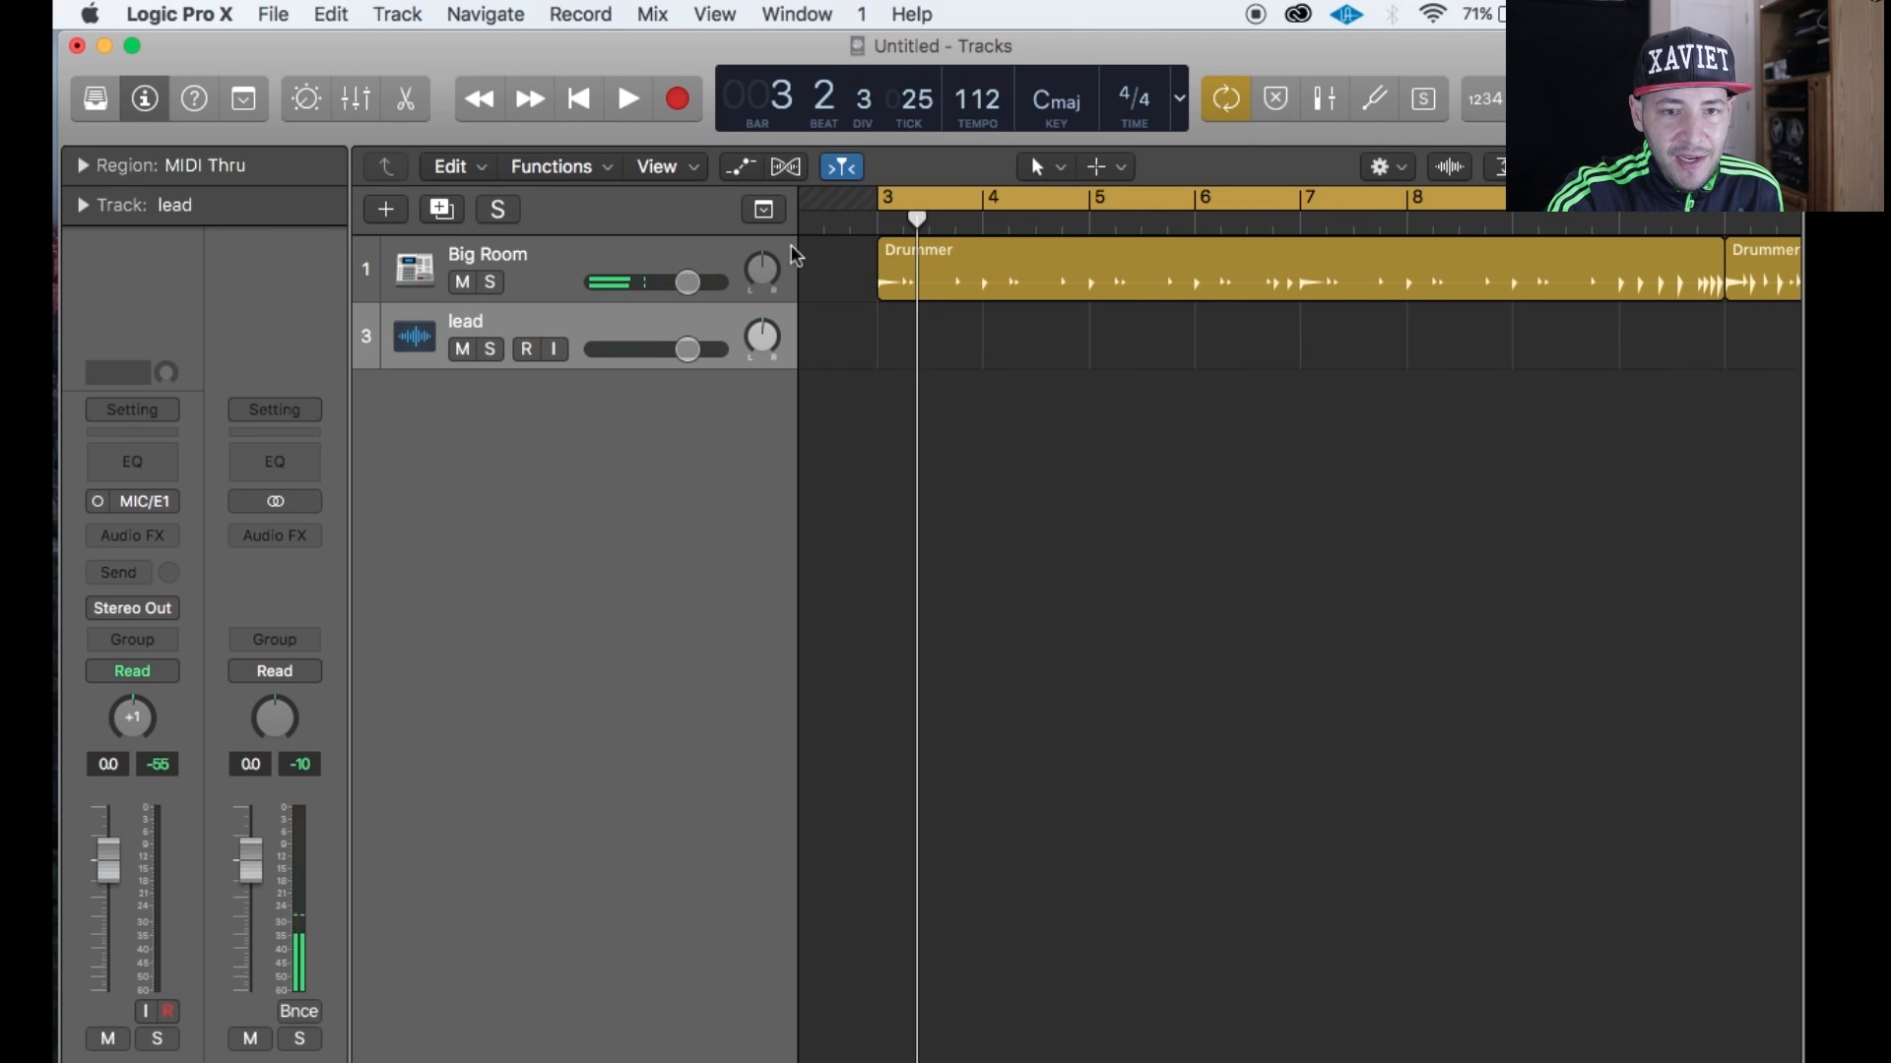
Choose a count-in length for recording.
key("super+Left")
key("super+Left")
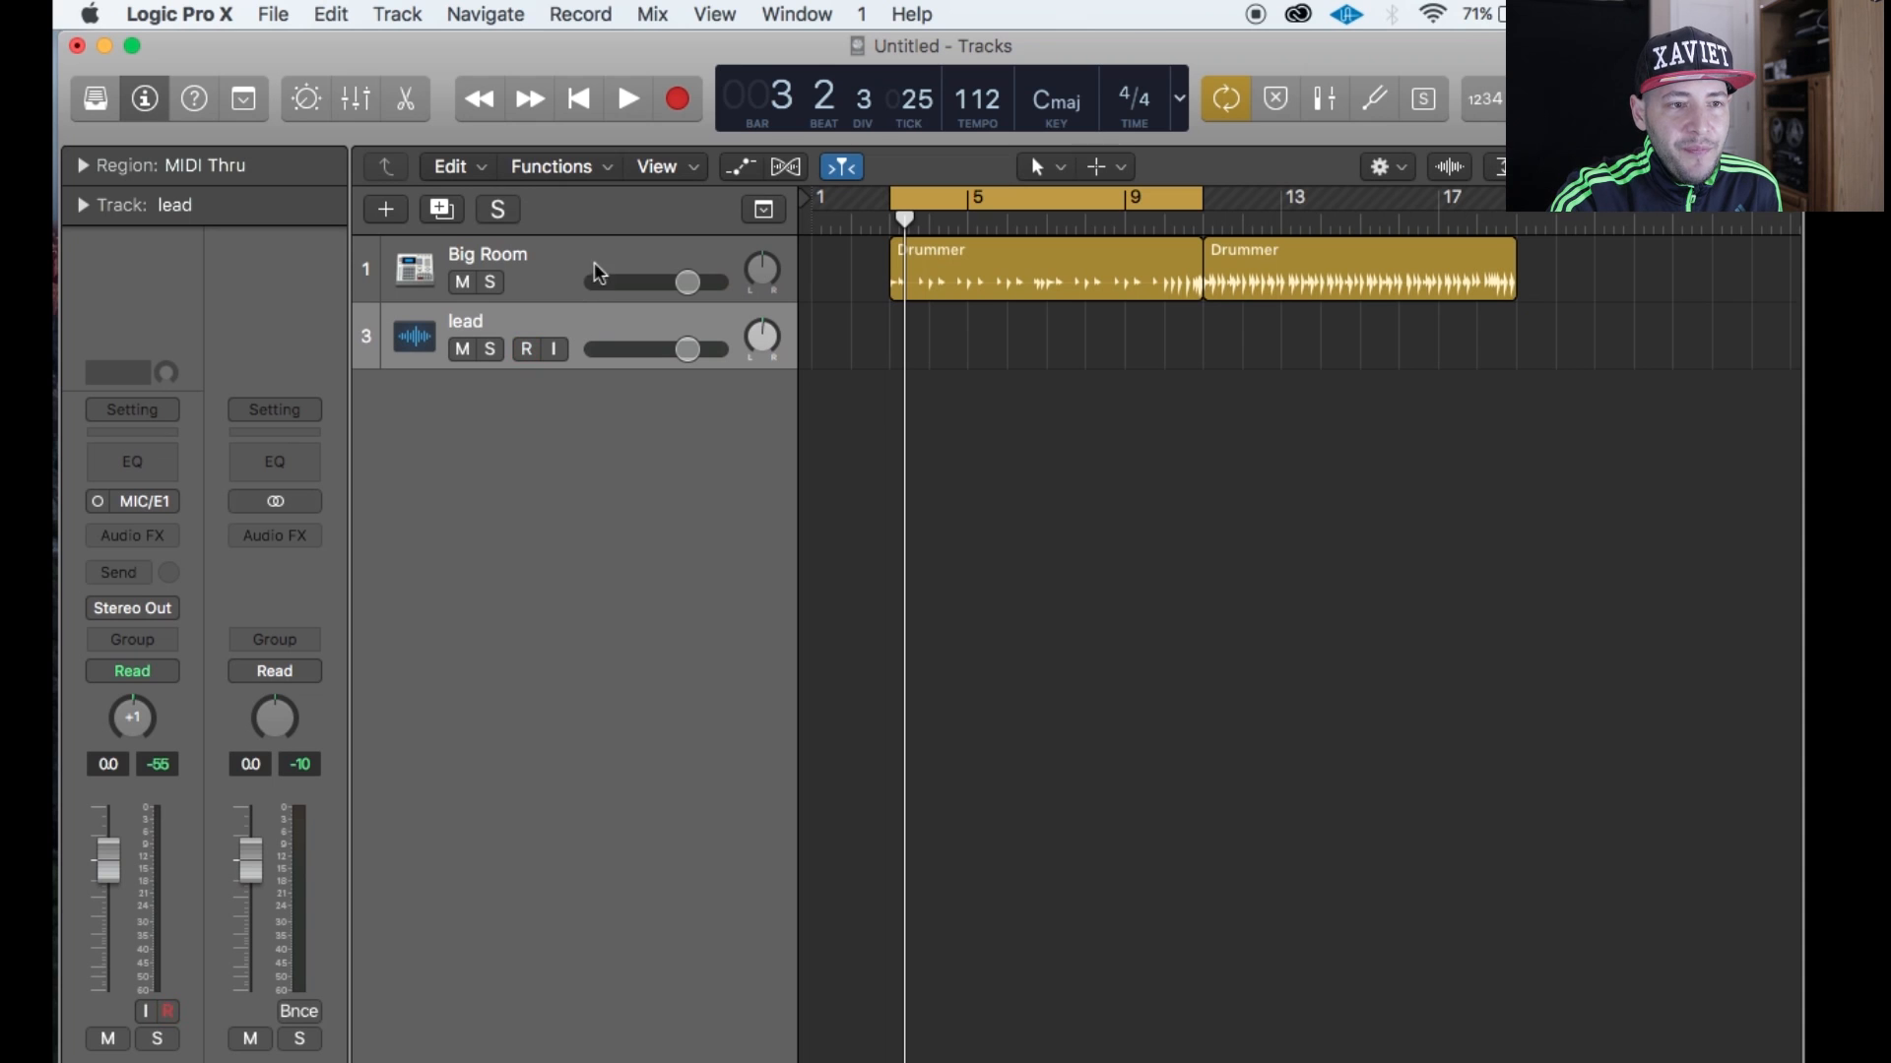
left_click(606, 14)
mouse_move(837, 48)
left_click(960, 81)
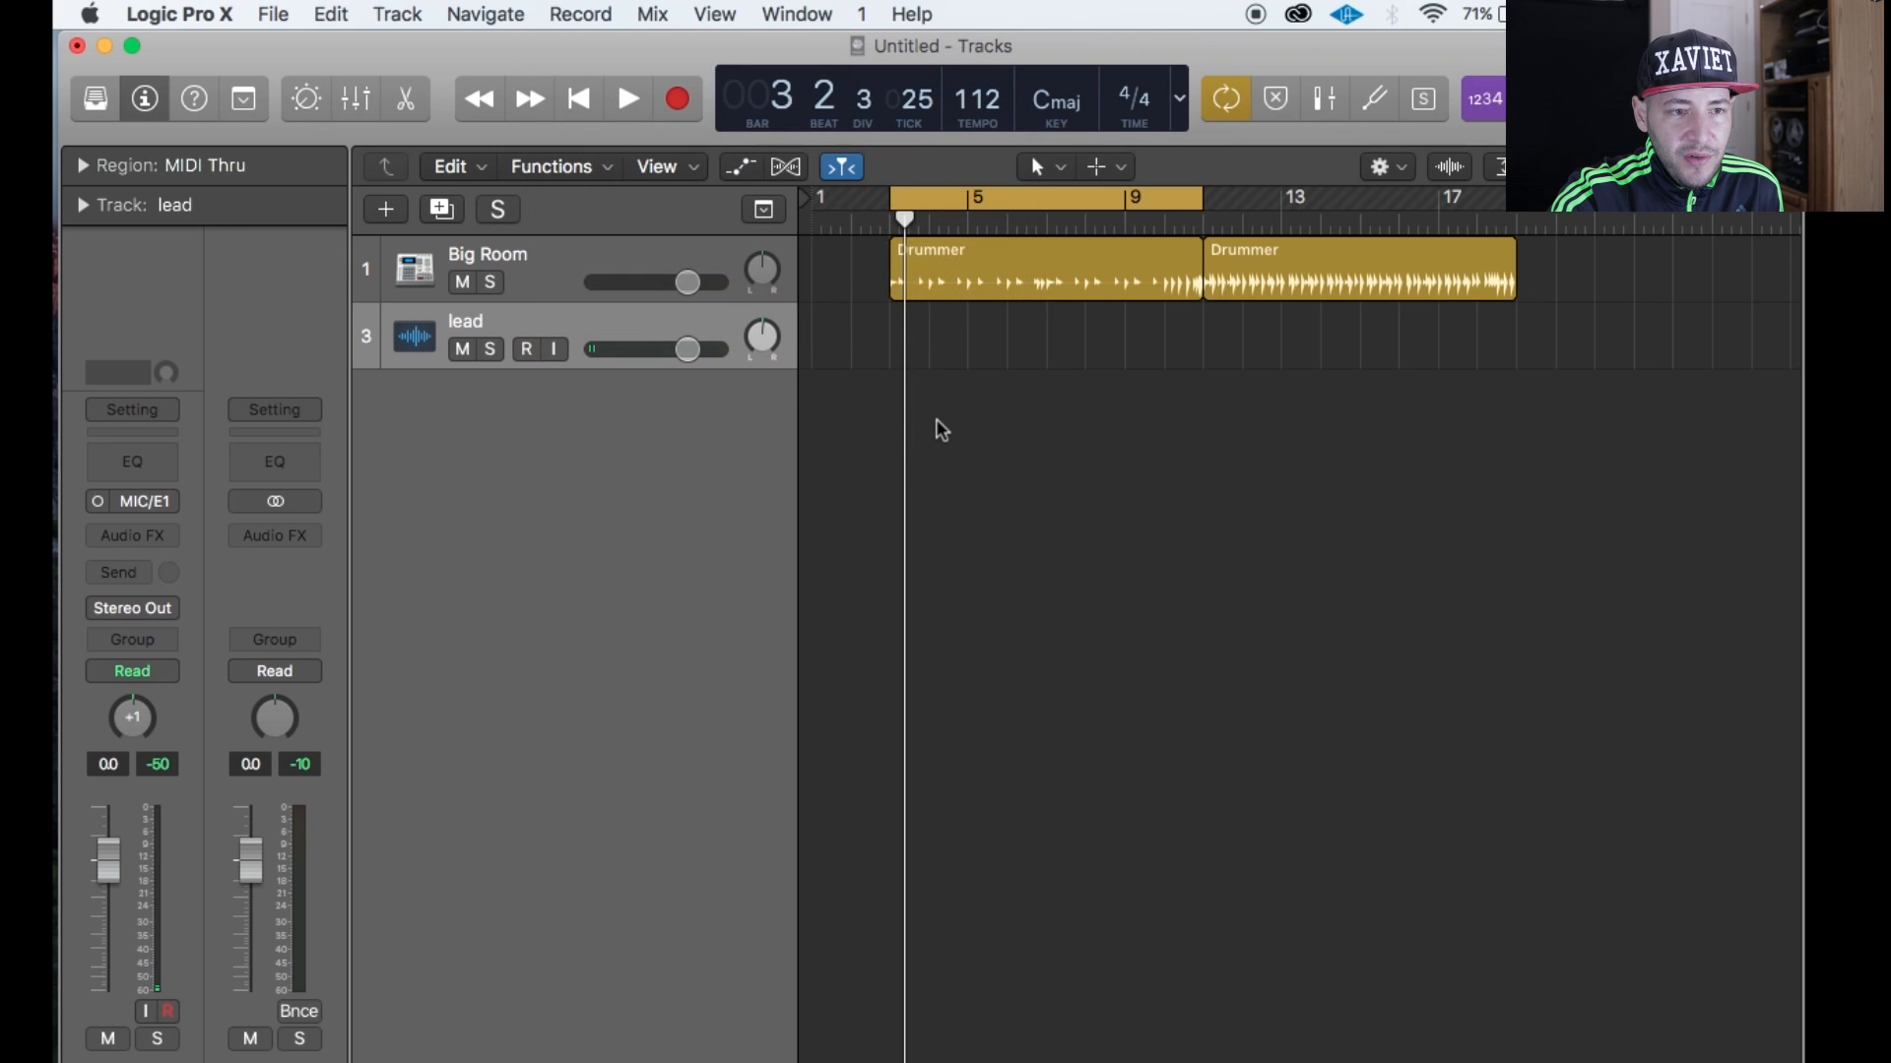
Record a short test take with the count-in on the lead track at bar 3, and delete it together with its audio file.
key("super+Right")
key("super+Right")
key("super+Right")
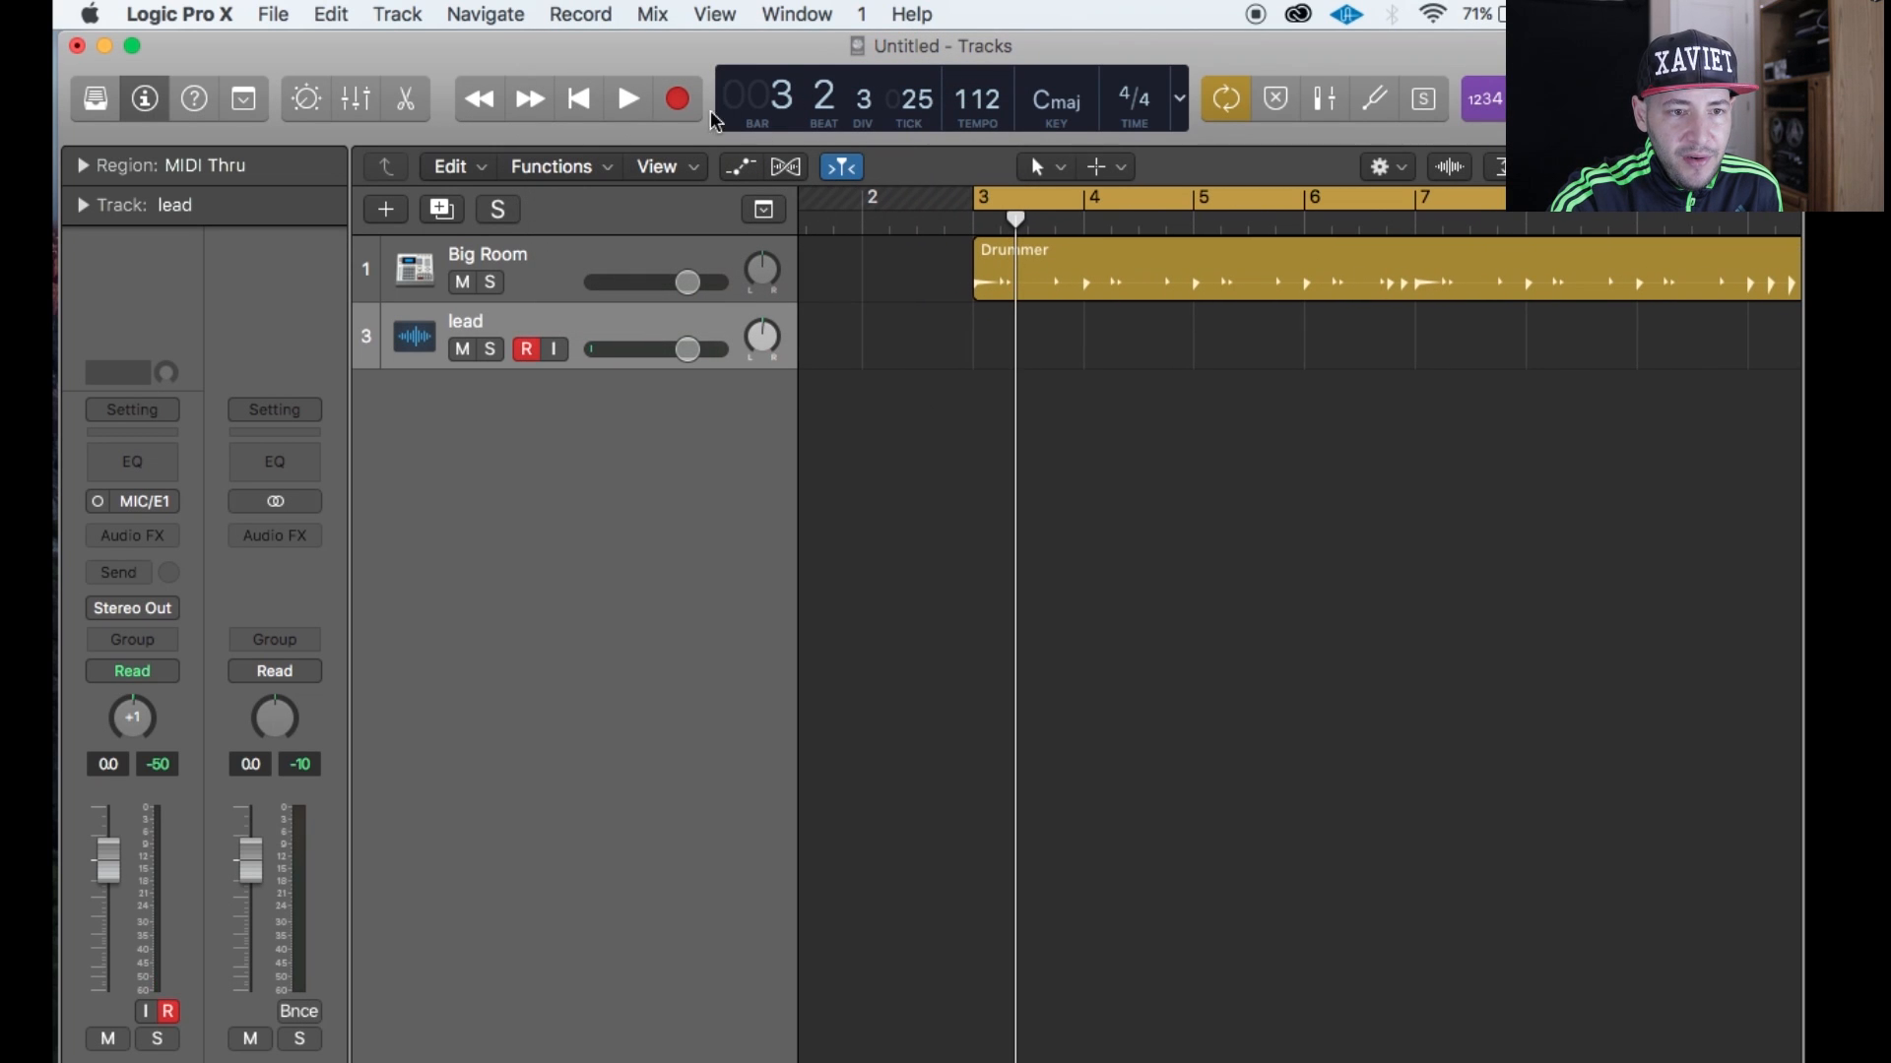
left_click(694, 104)
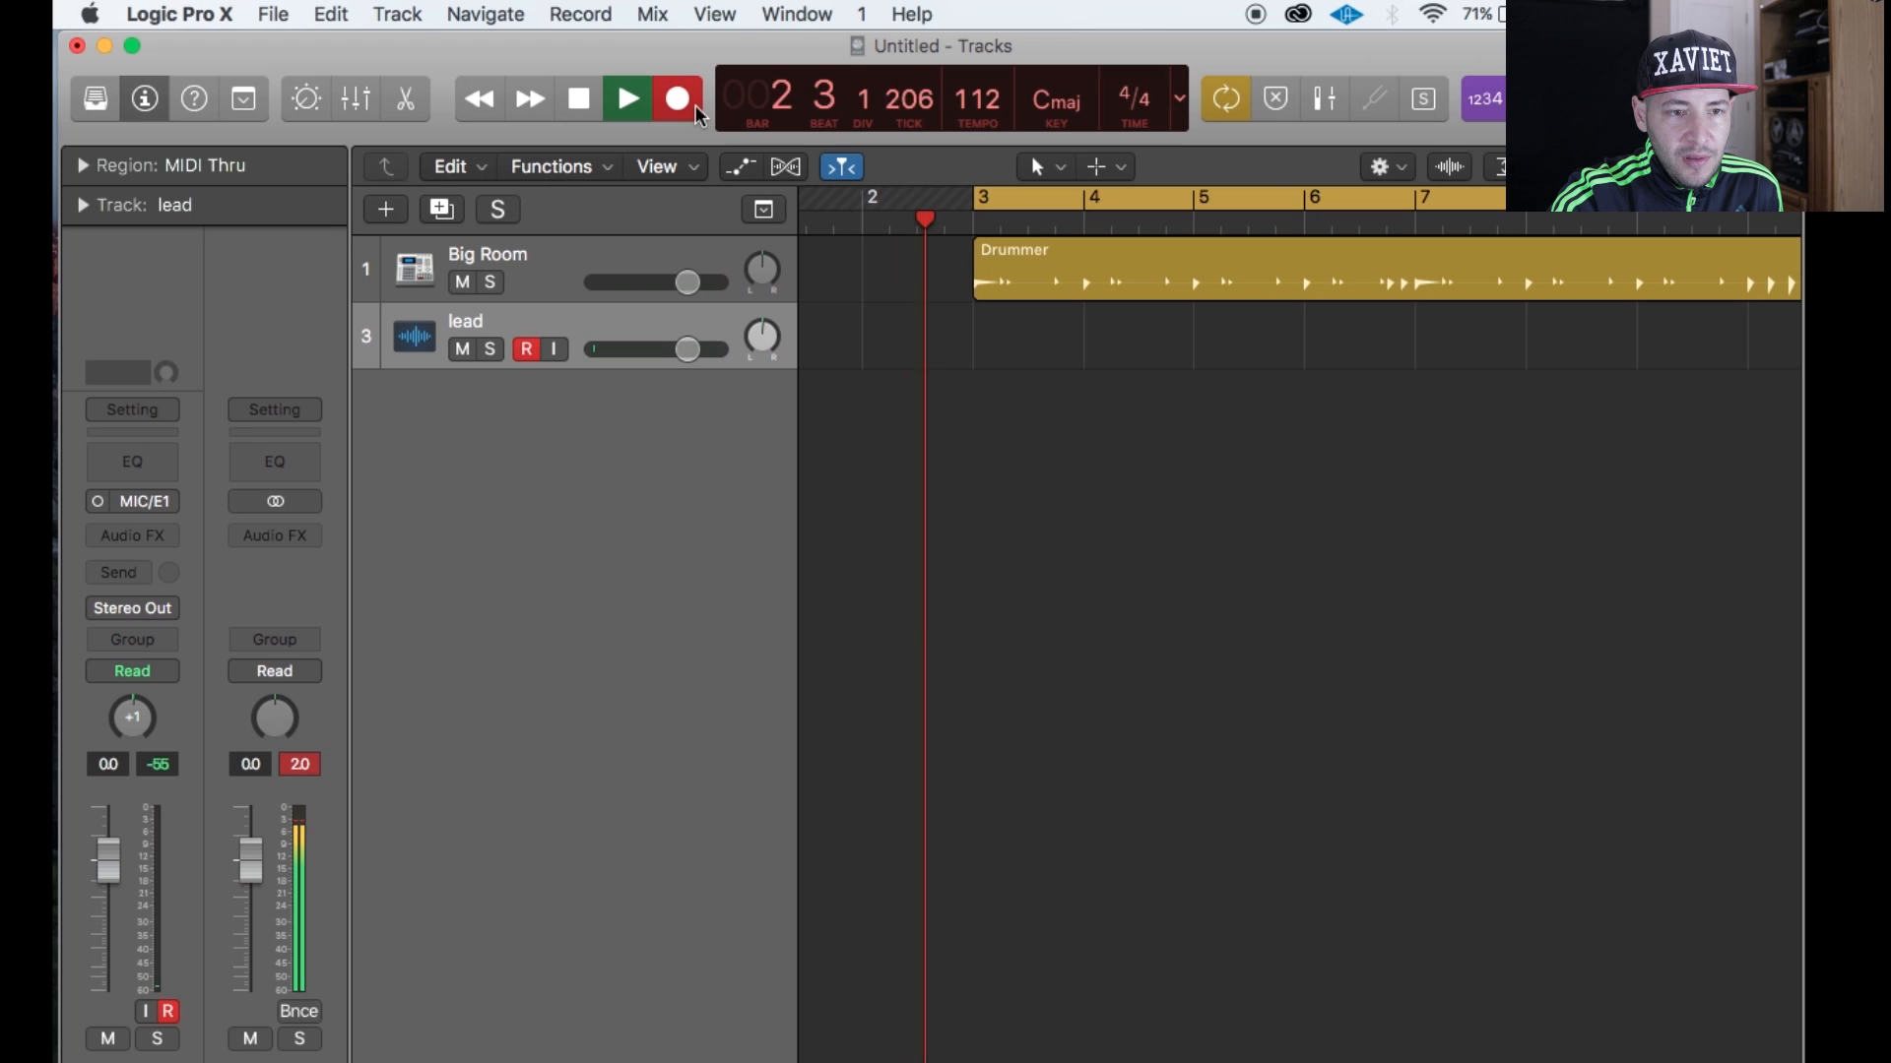
key("space")
scroll(962, 333, "left", 3)
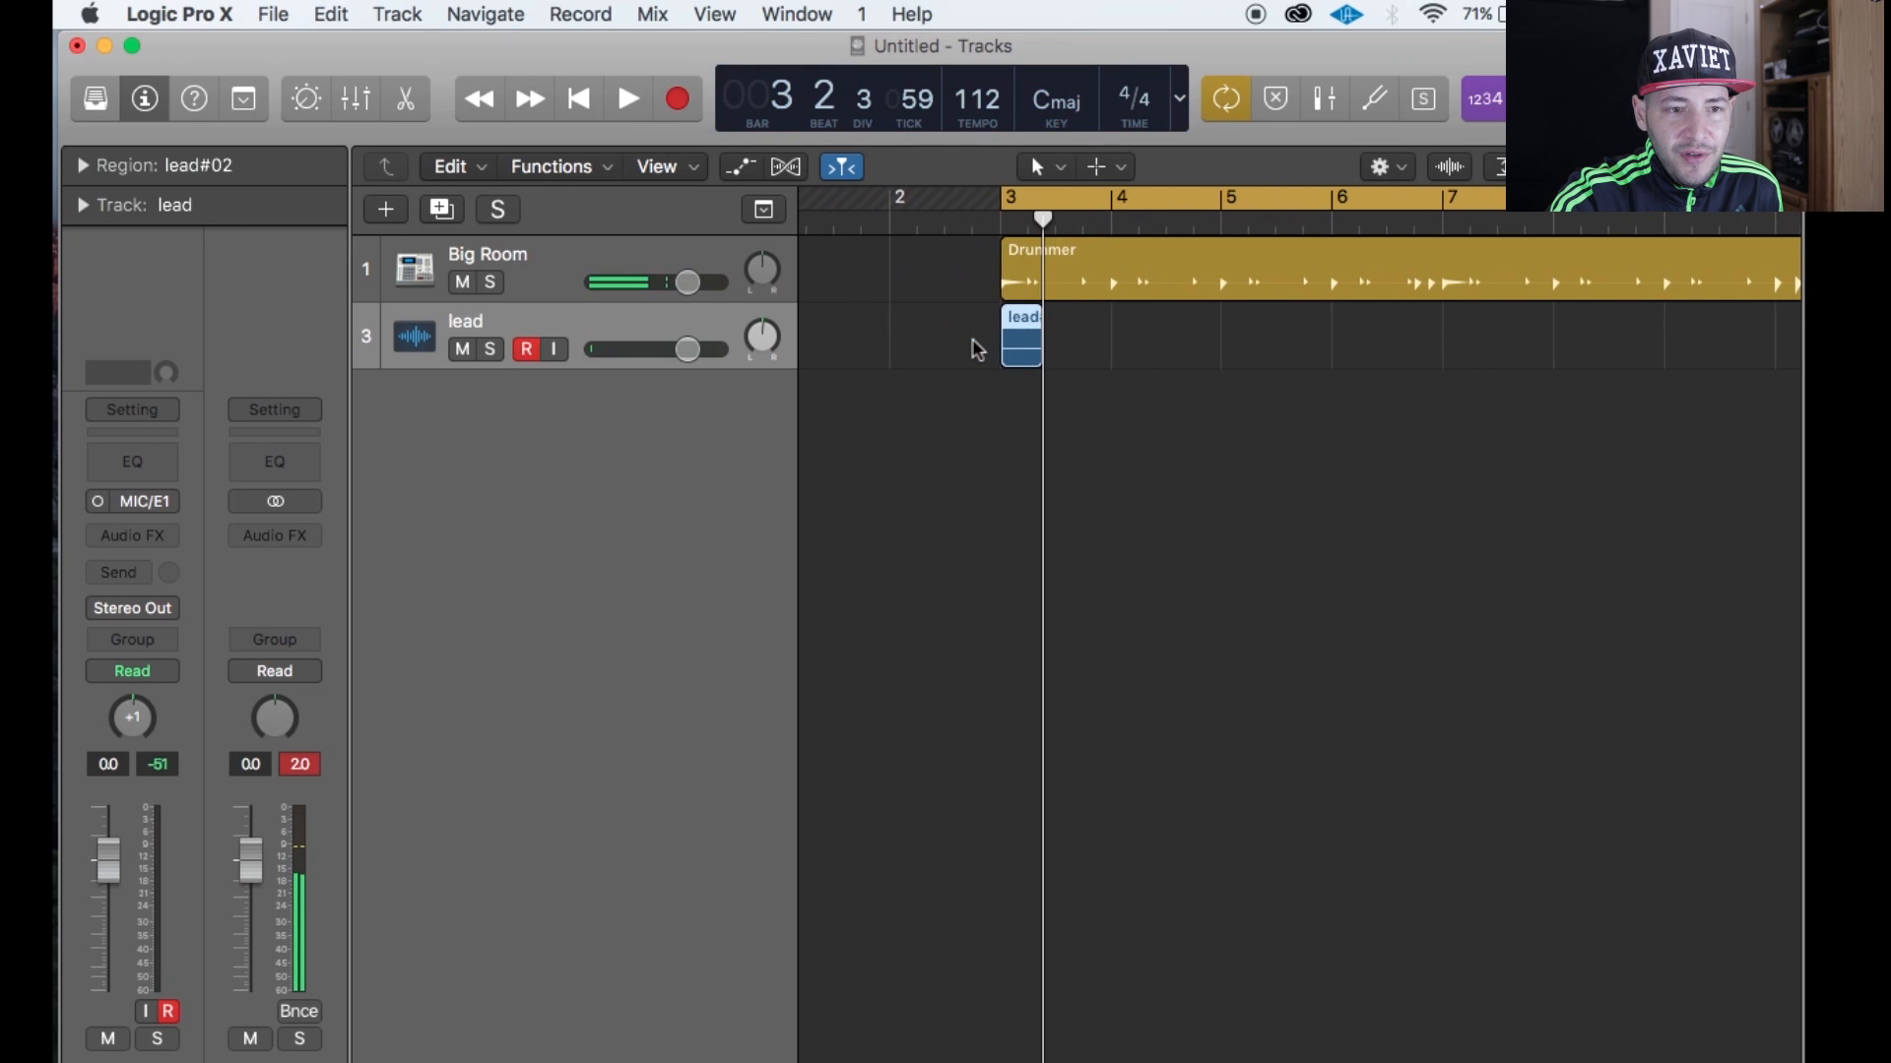
key("Delete")
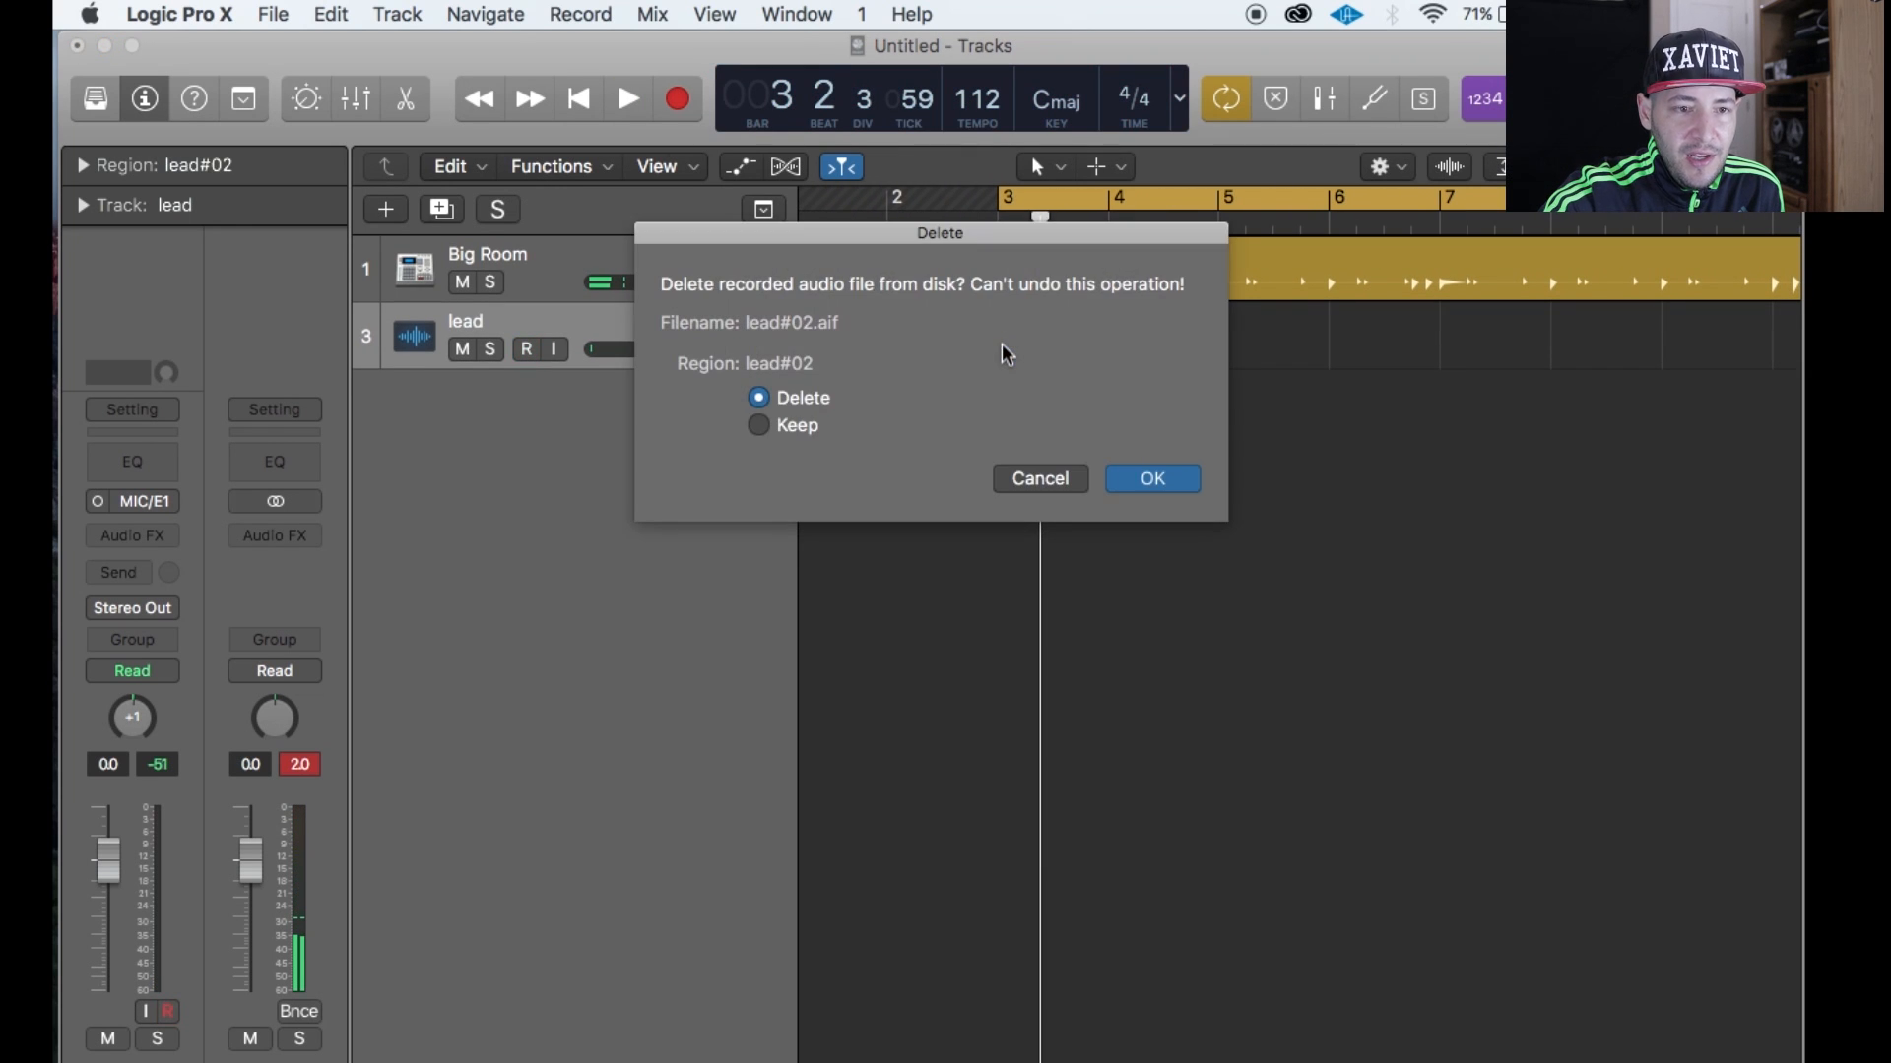
key("Return")
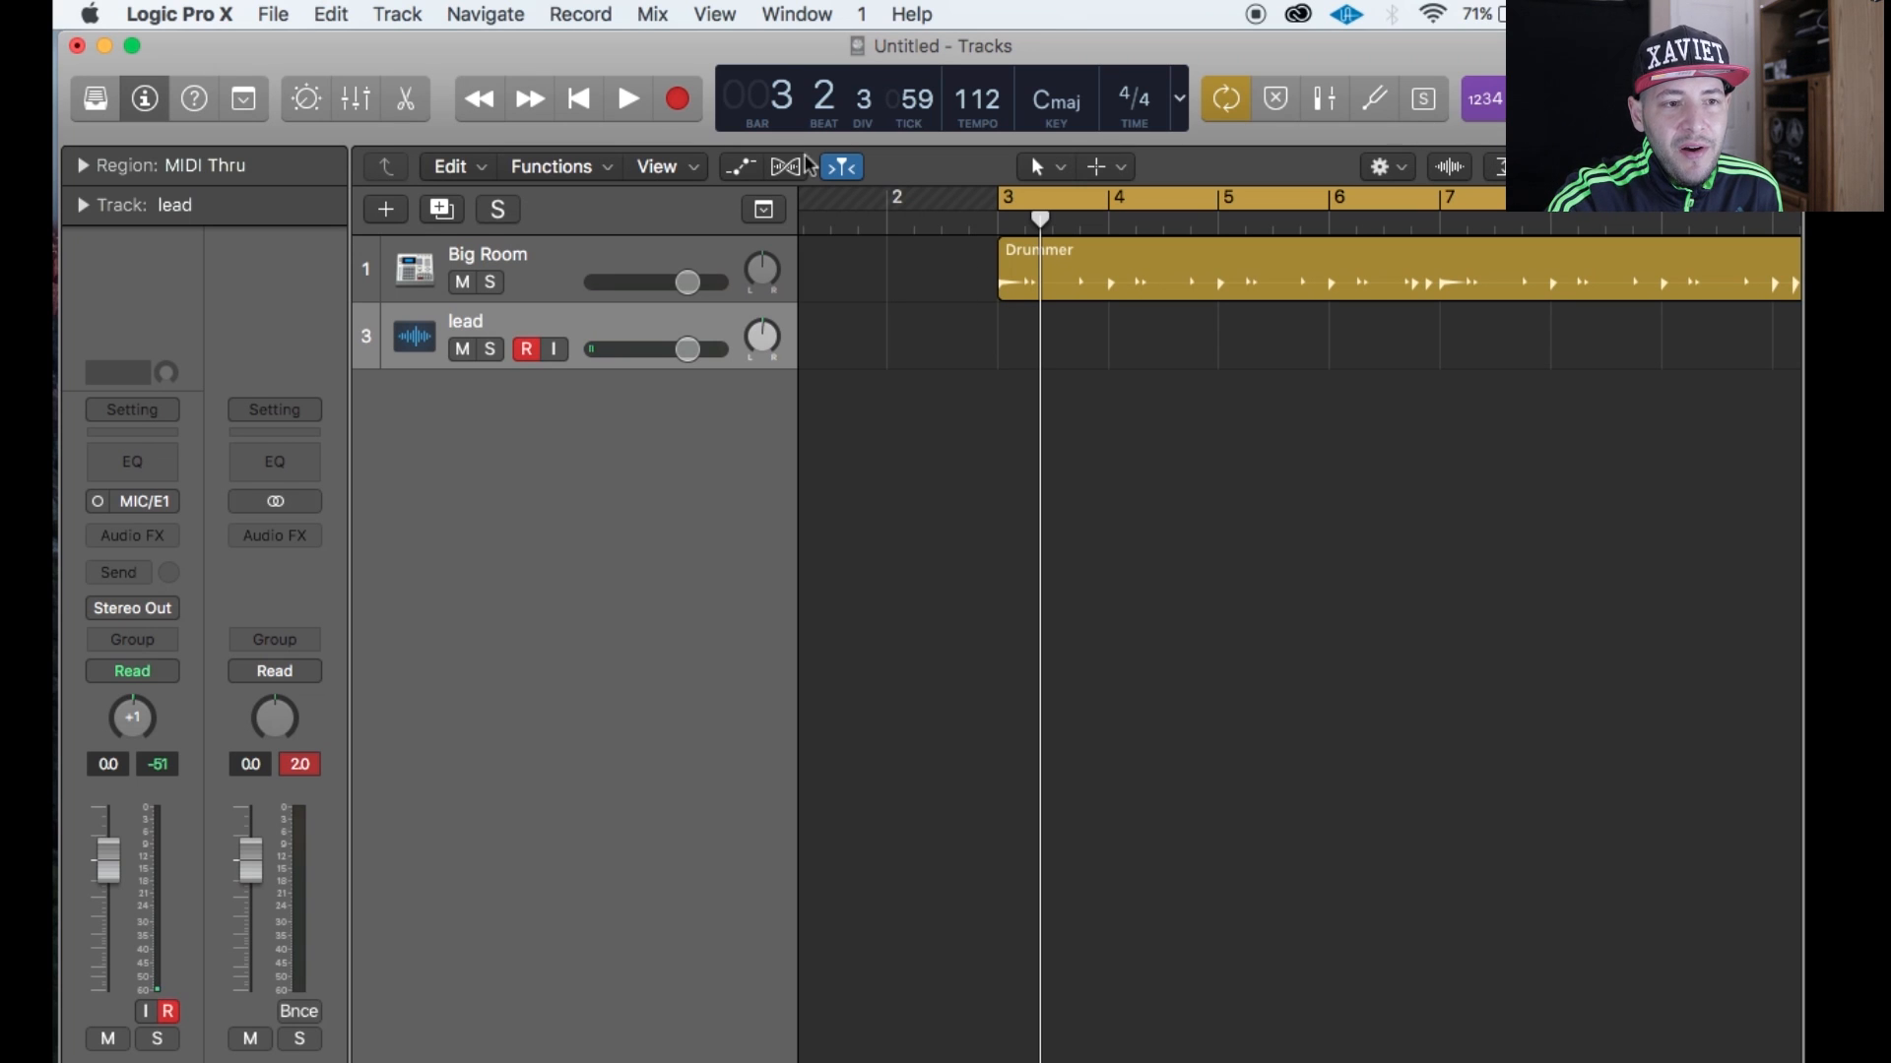
In the project's metronome settings, switch the click's Only during count-in option on and back off, and close the settings.
left_click(571, 12)
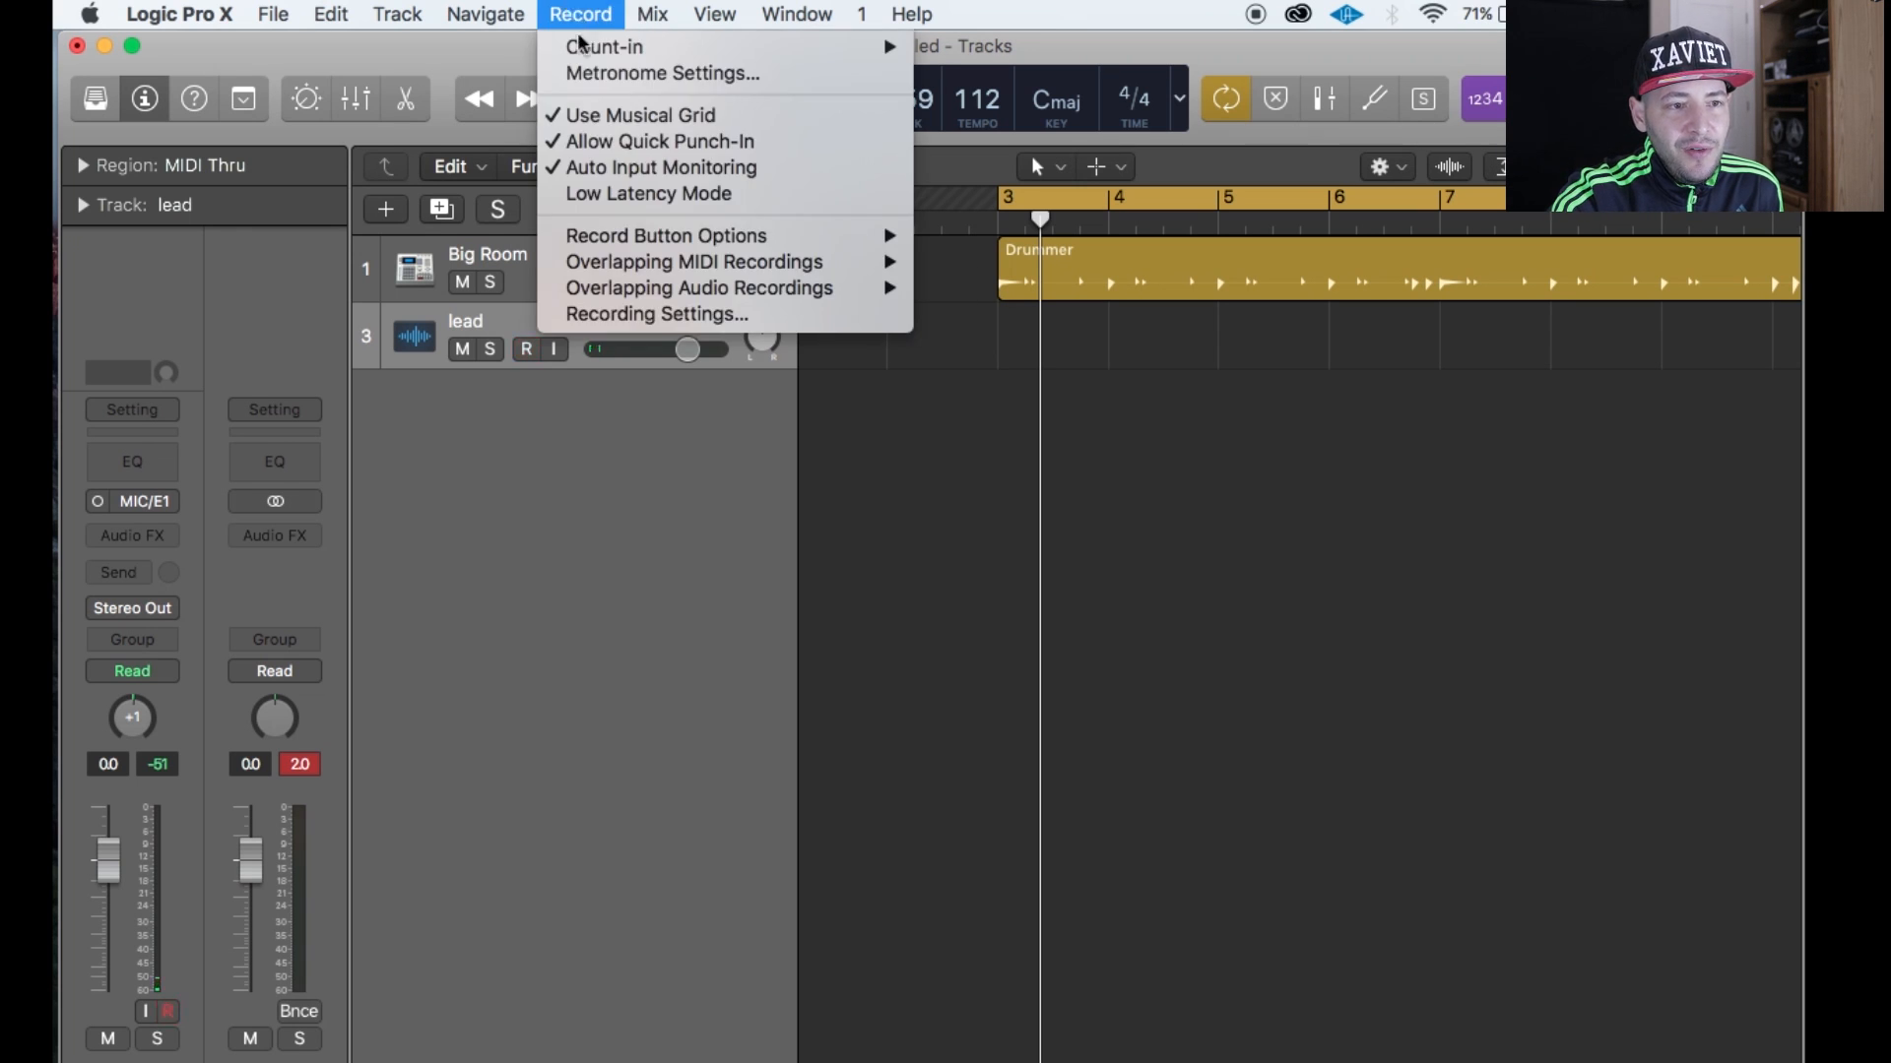
left_click(594, 73)
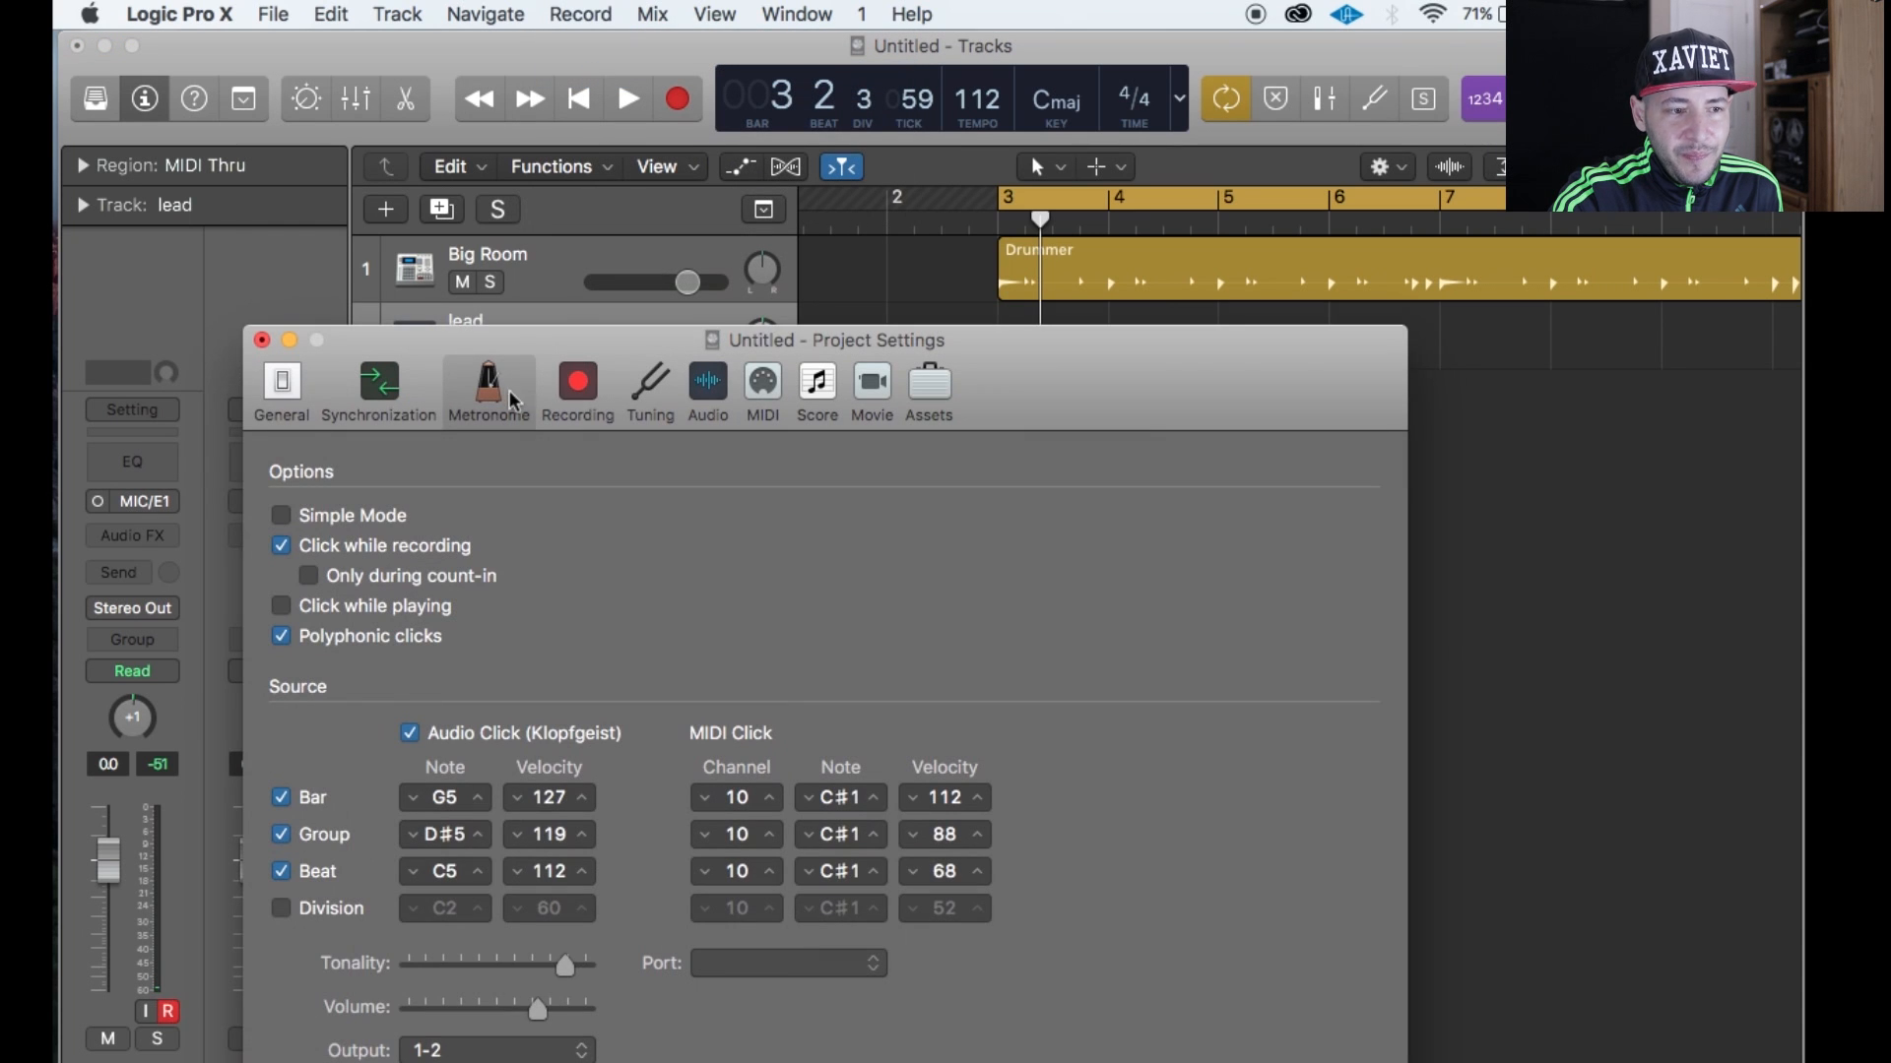
left_click_drag(434, 336, 409, 191)
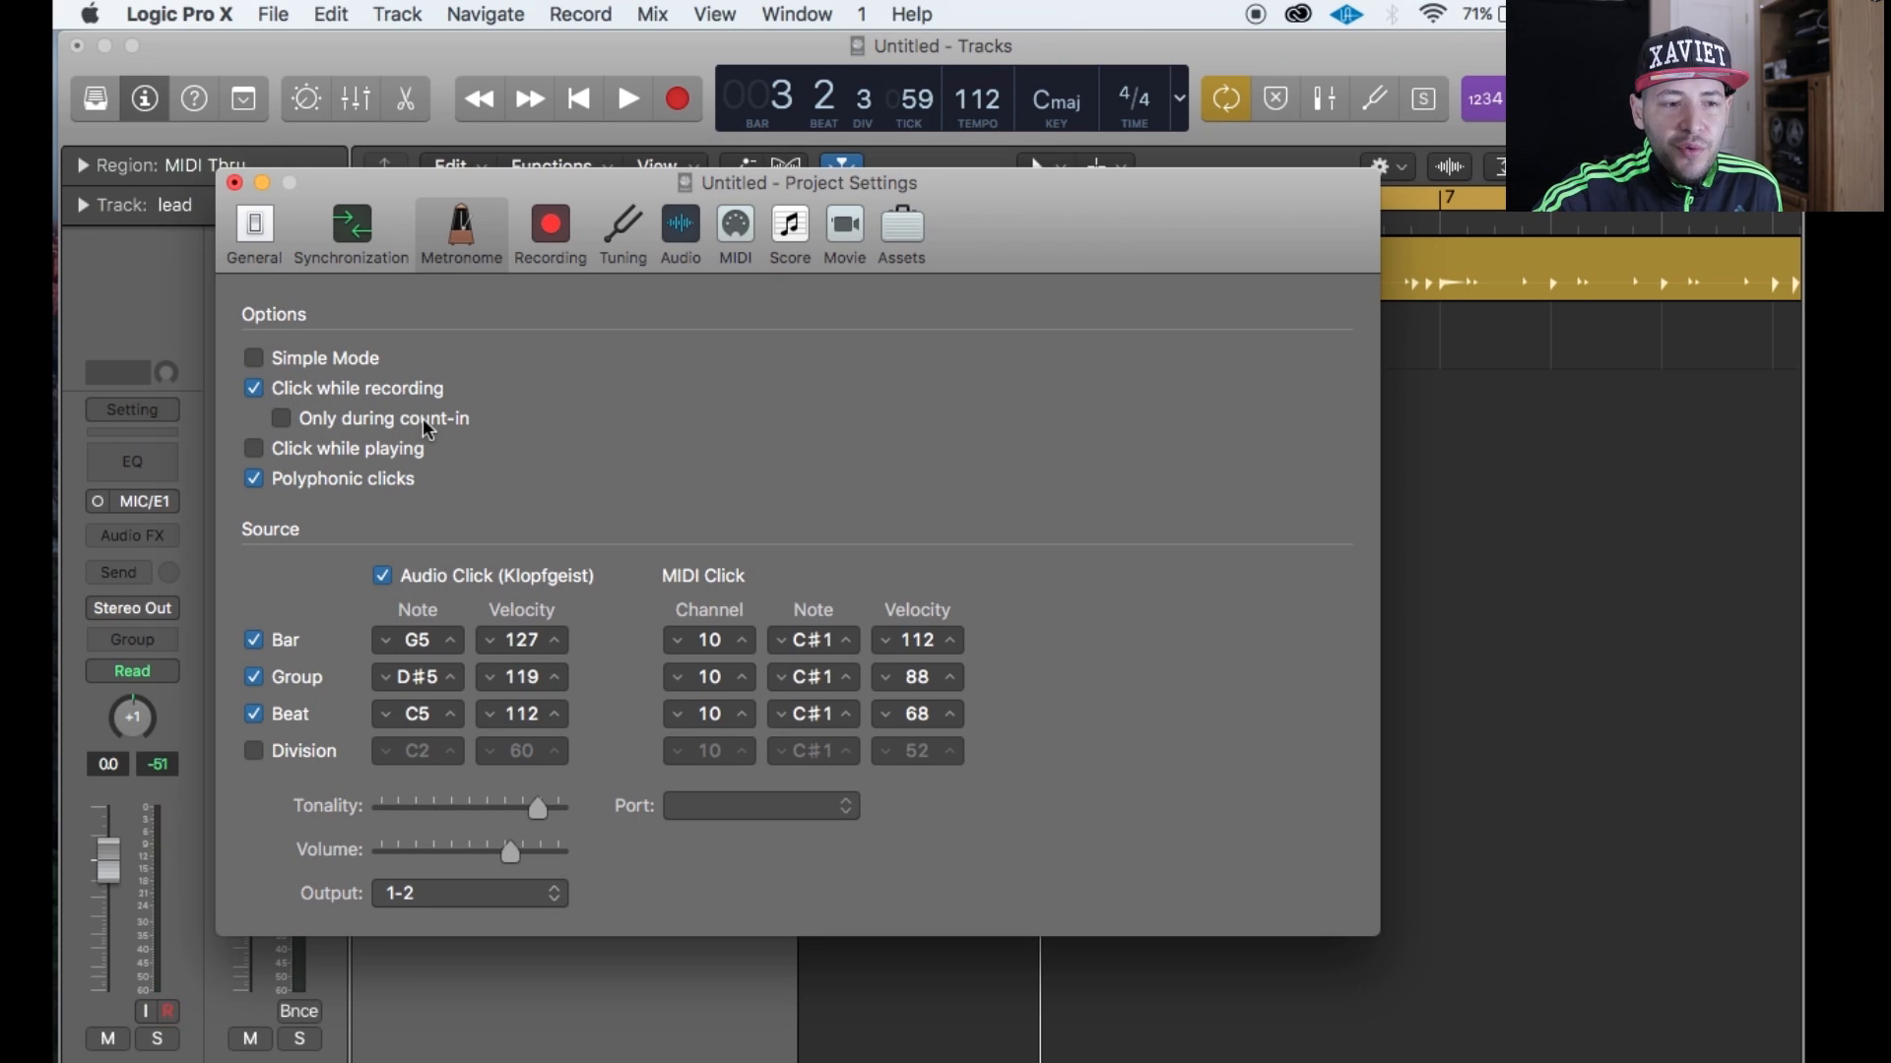
left_click(313, 414)
left_click(281, 419)
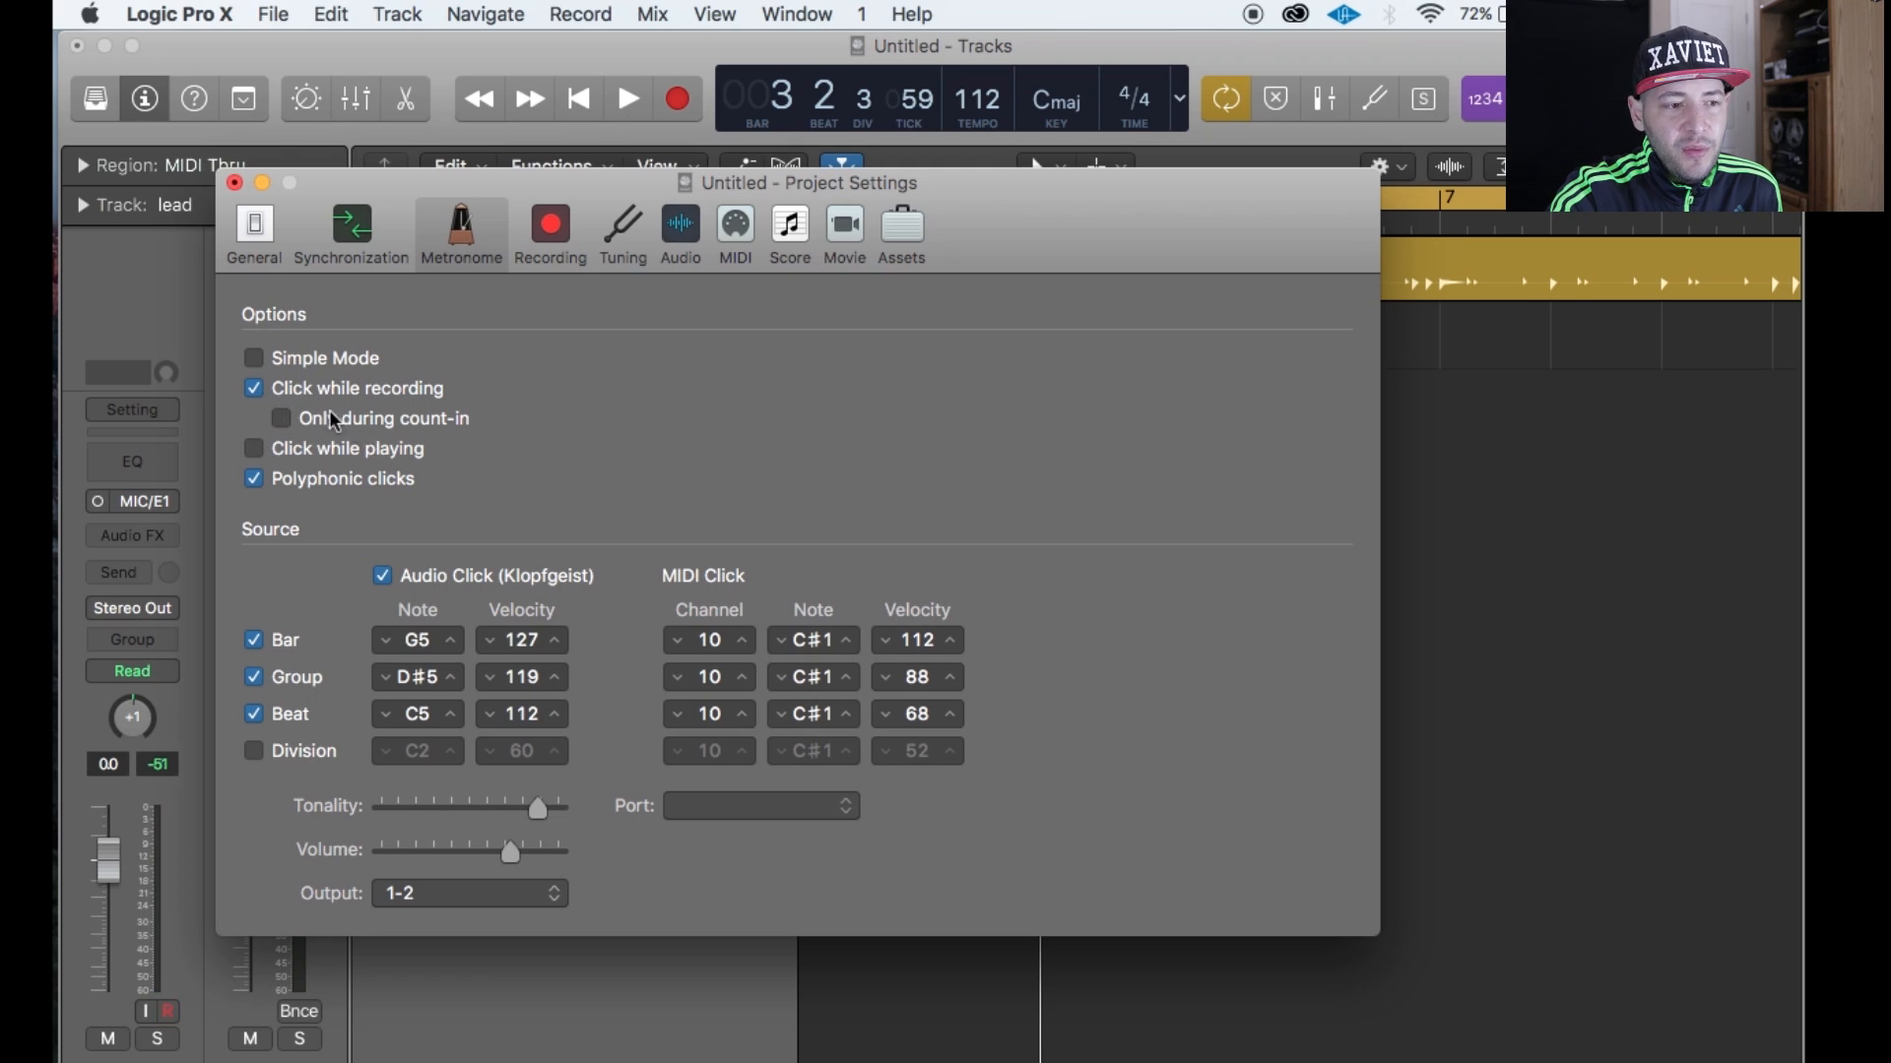
left_click(234, 184)
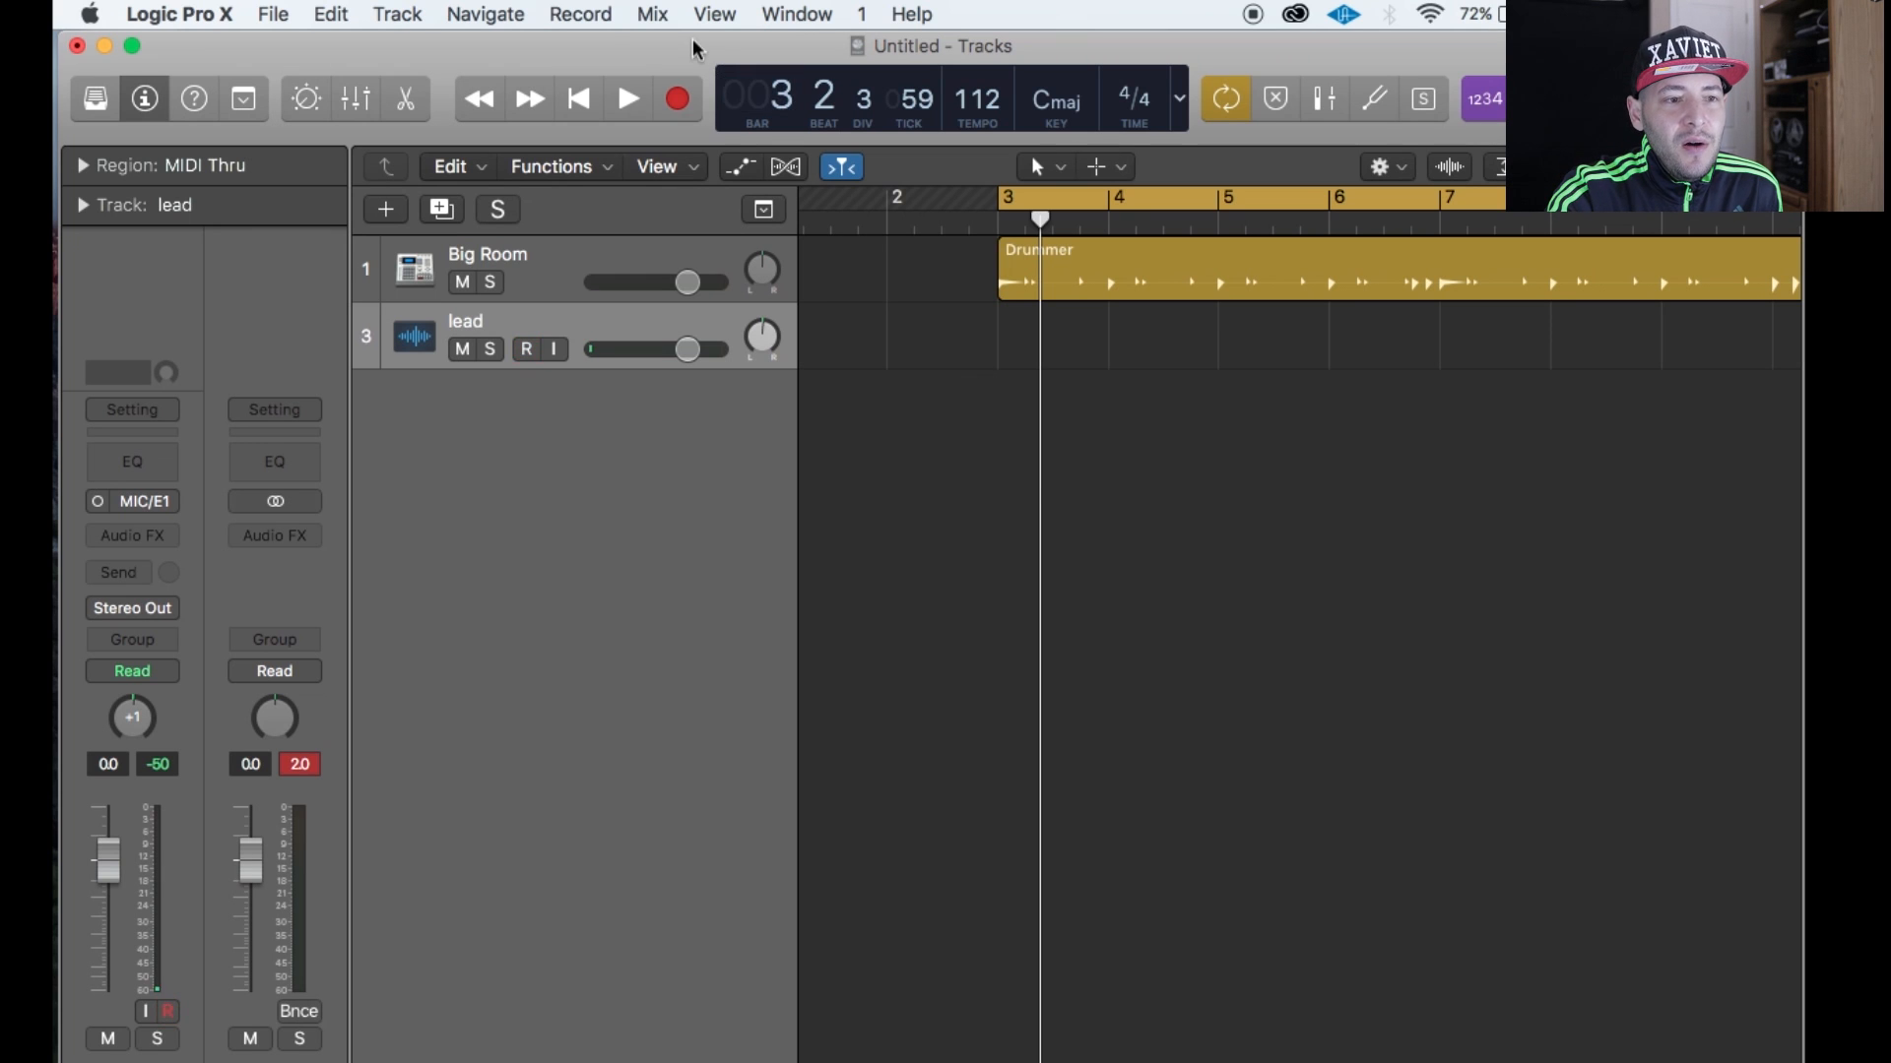
Record another short test take at bar 3 of the lead track and delete the recorded region.
left_click(642, 13)
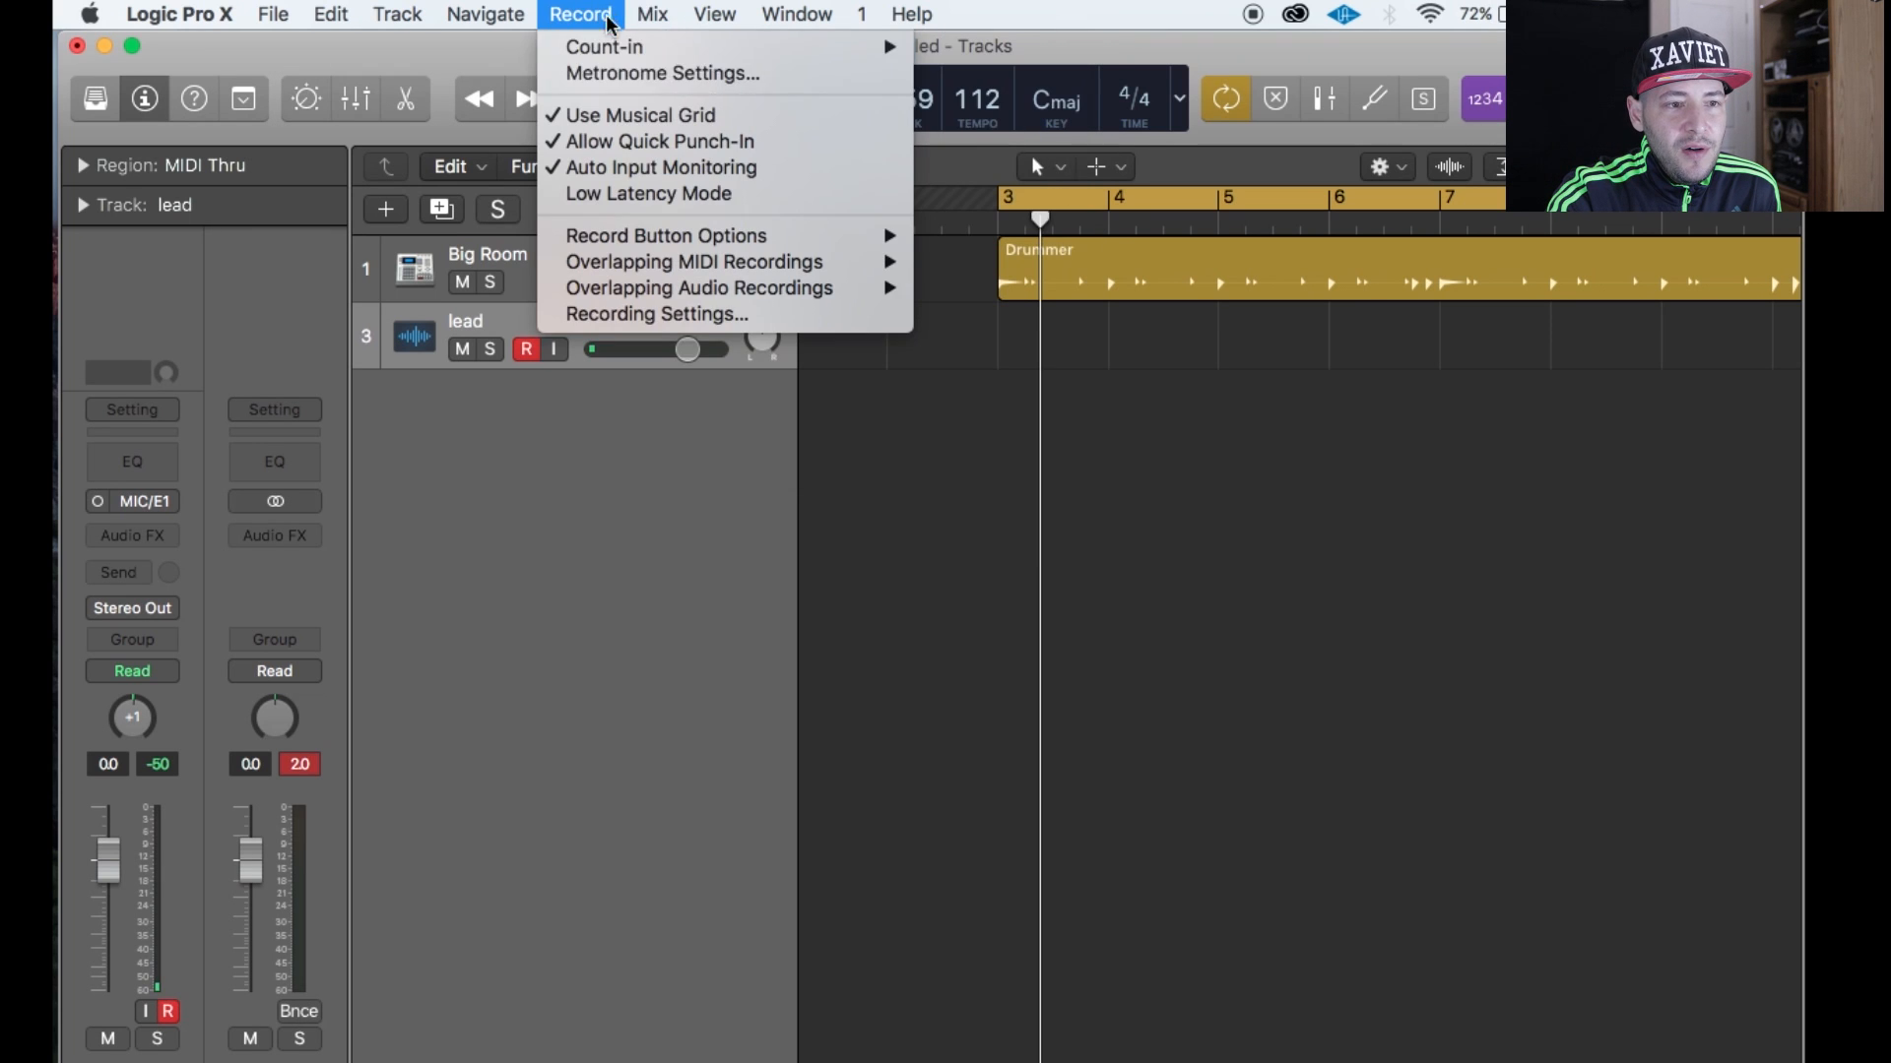
left_click(474, 41)
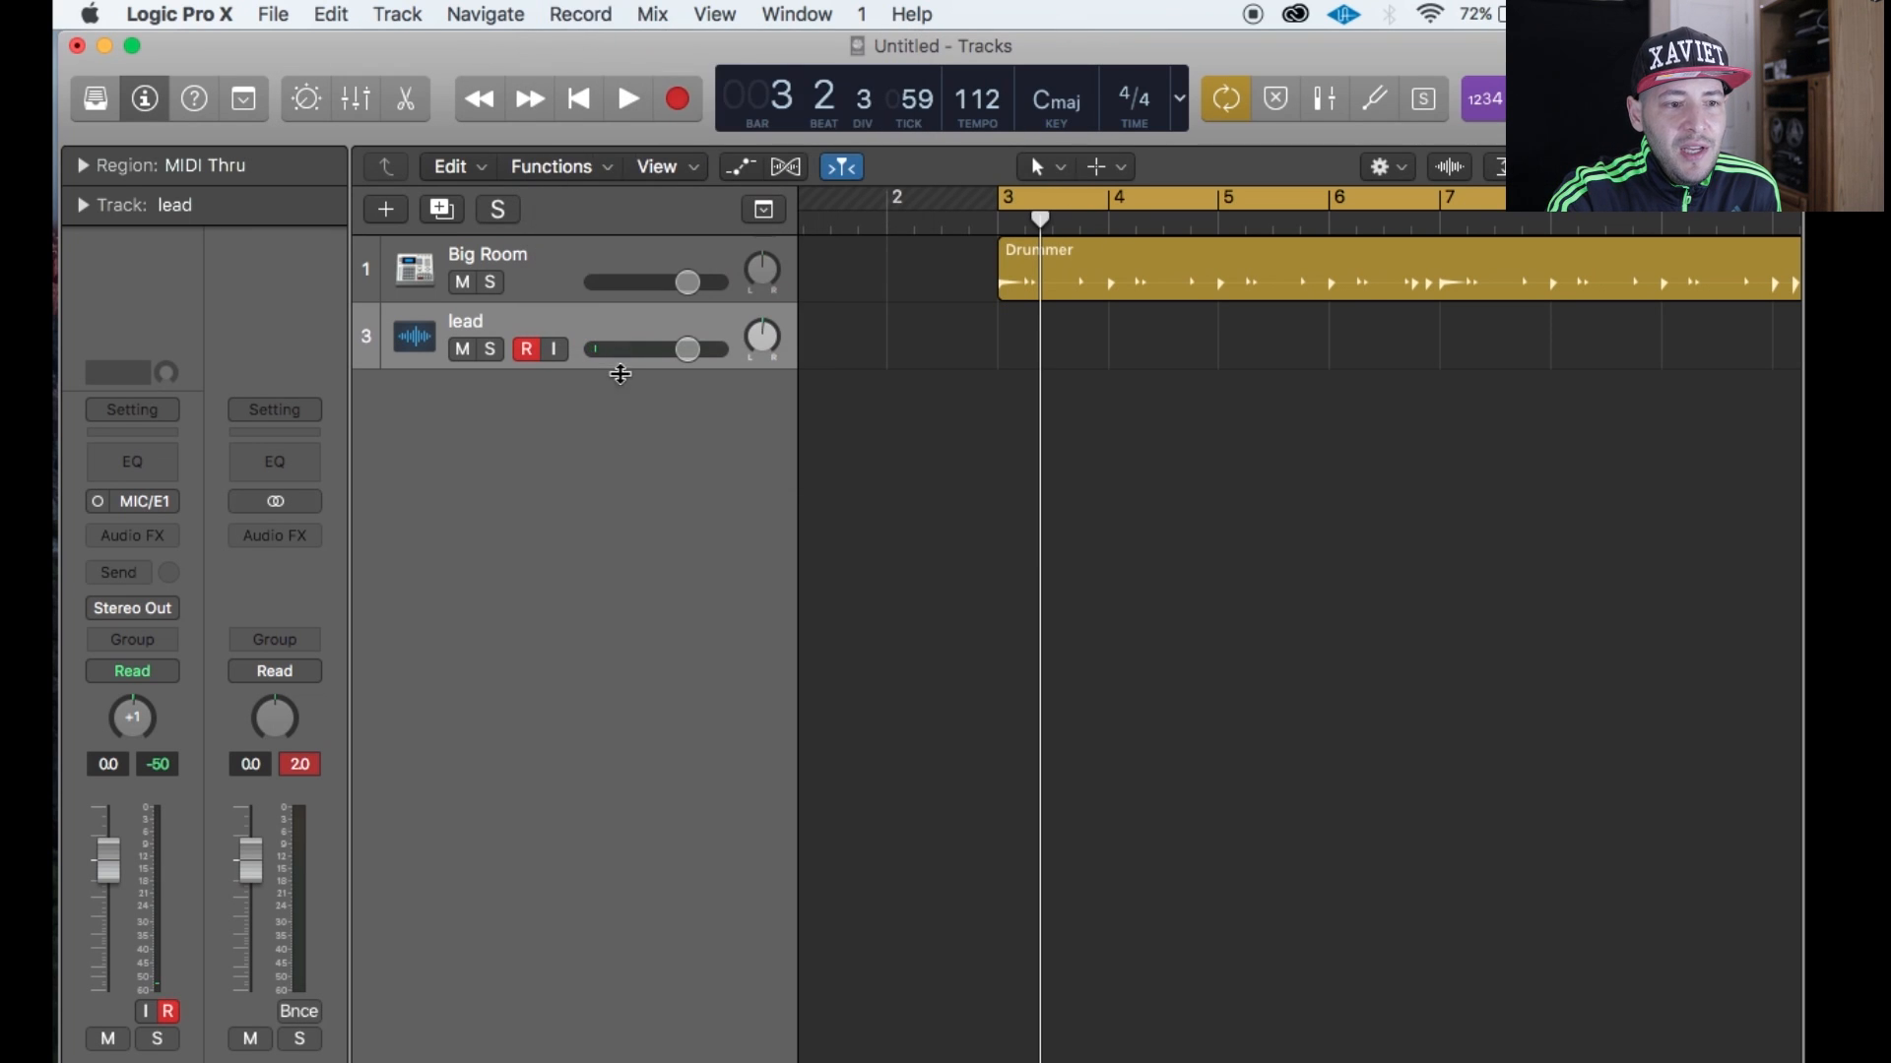
left_click(678, 101)
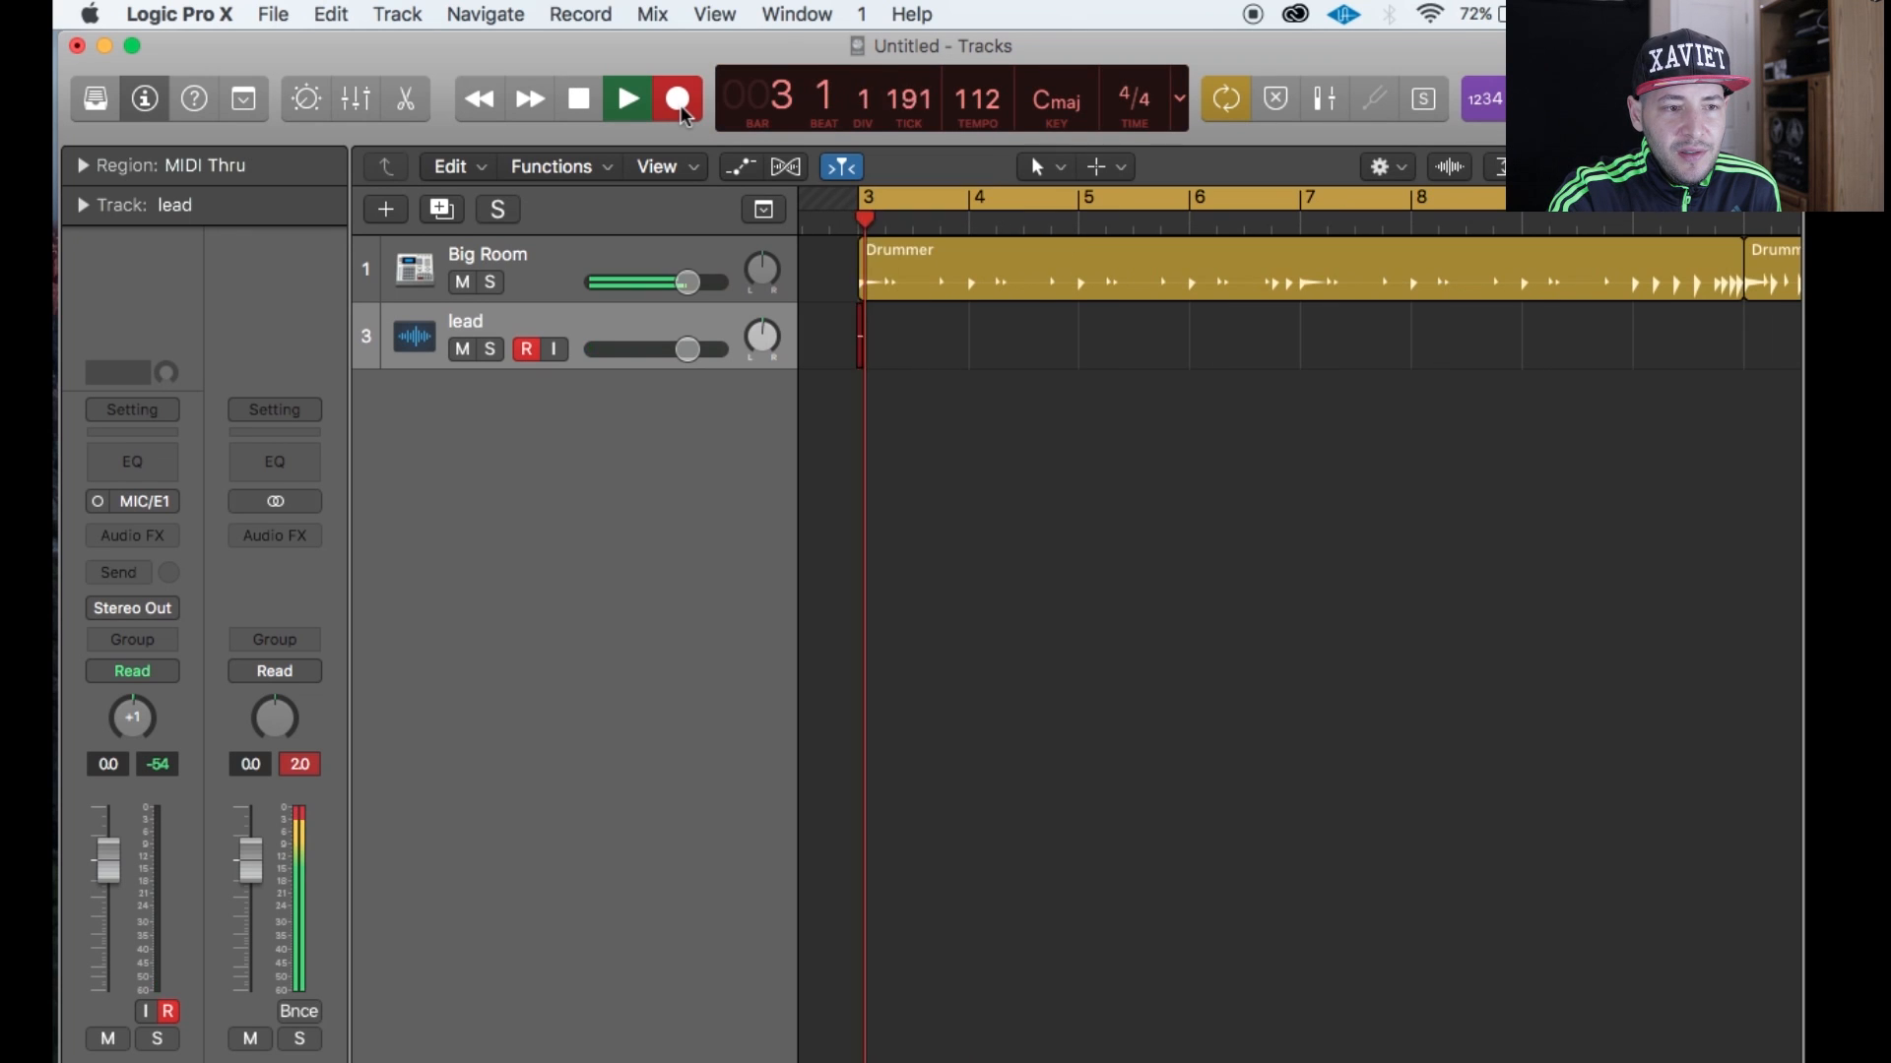
key("space")
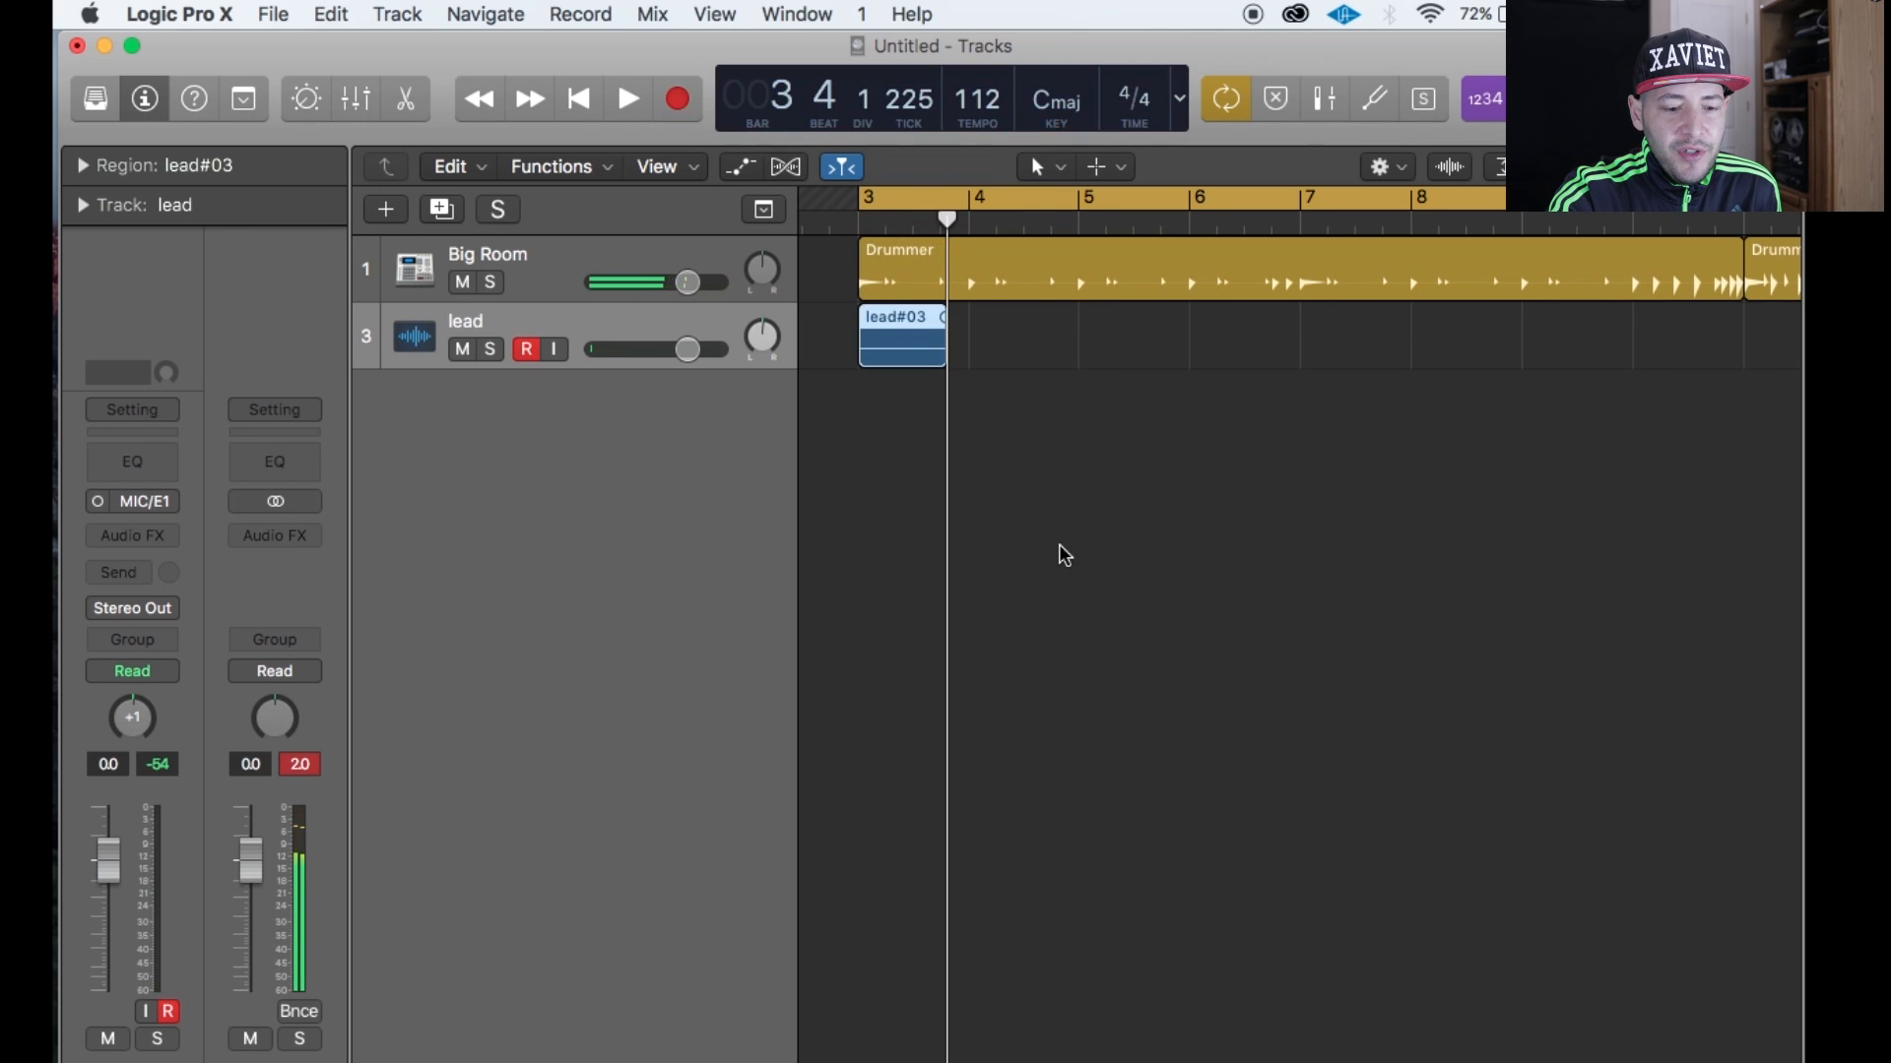
left_click(894, 344)
key("Delete")
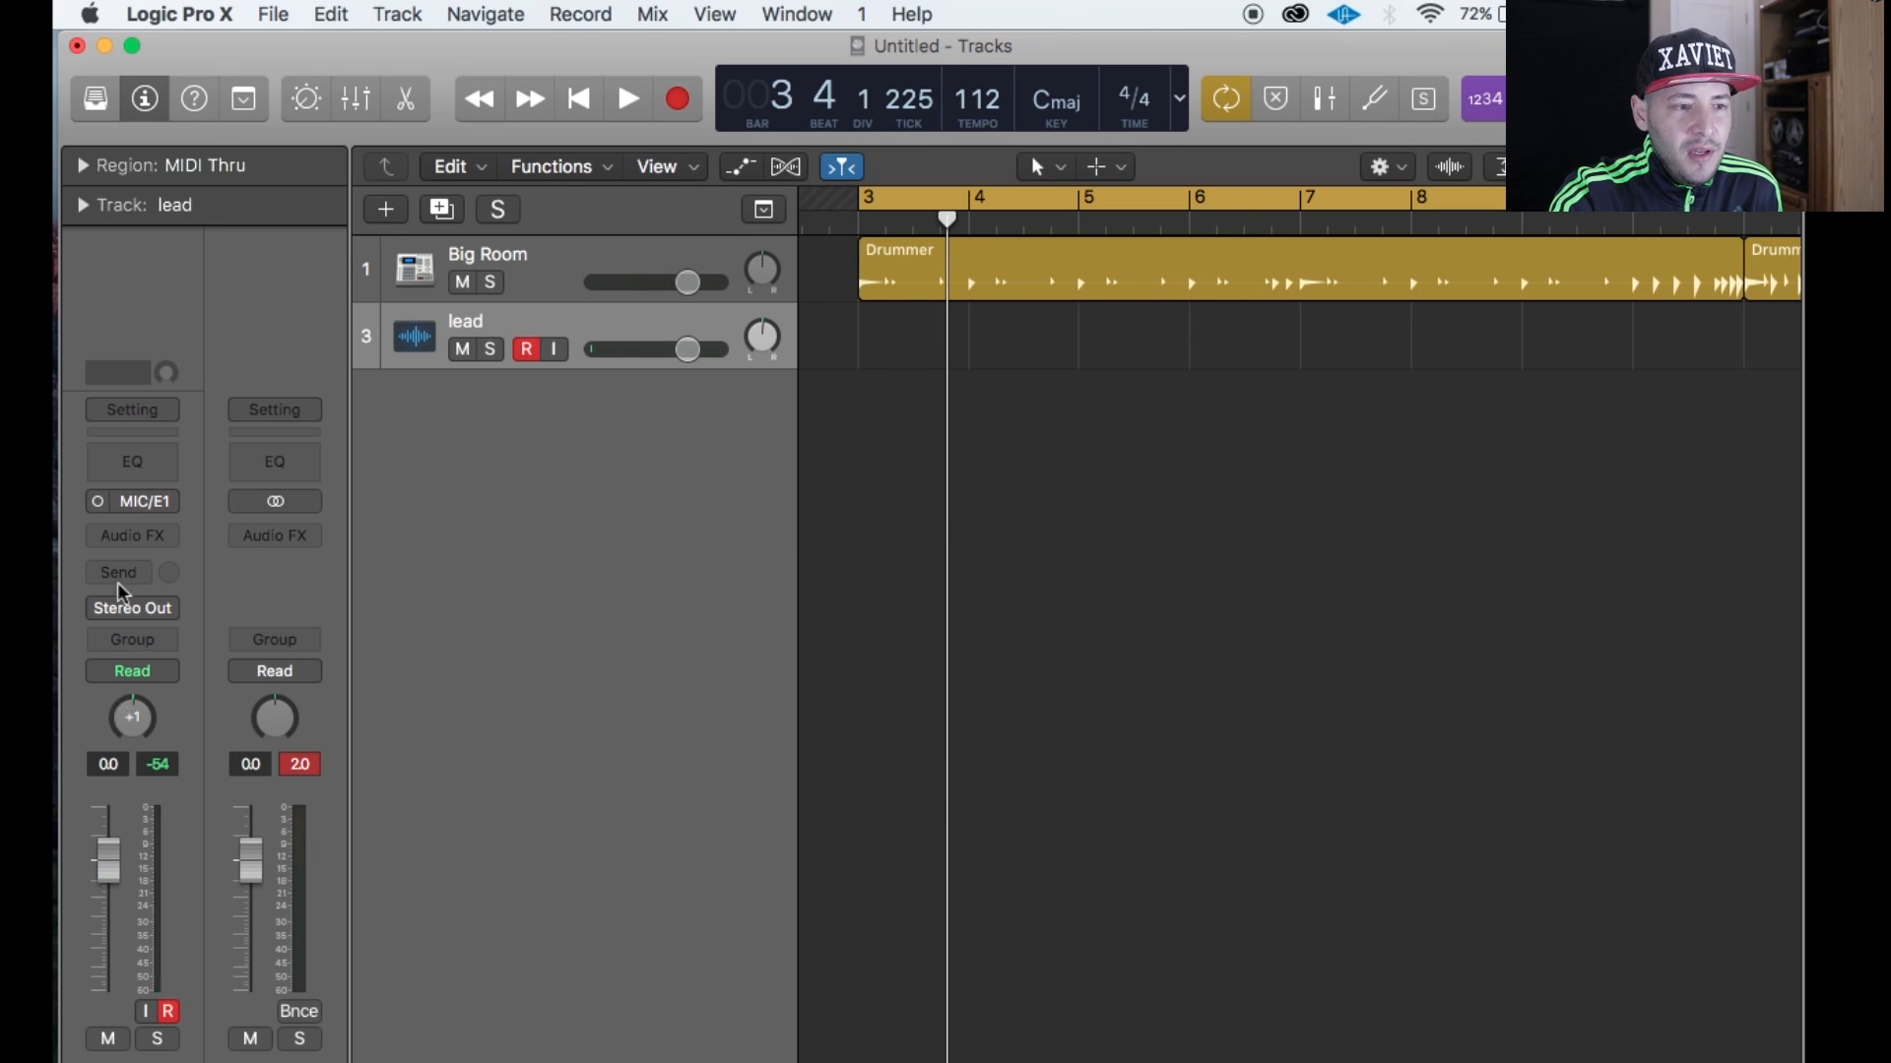
Lower the lead track's volume to -4.0 dB.
left_click(148, 112)
left_click(145, 98)
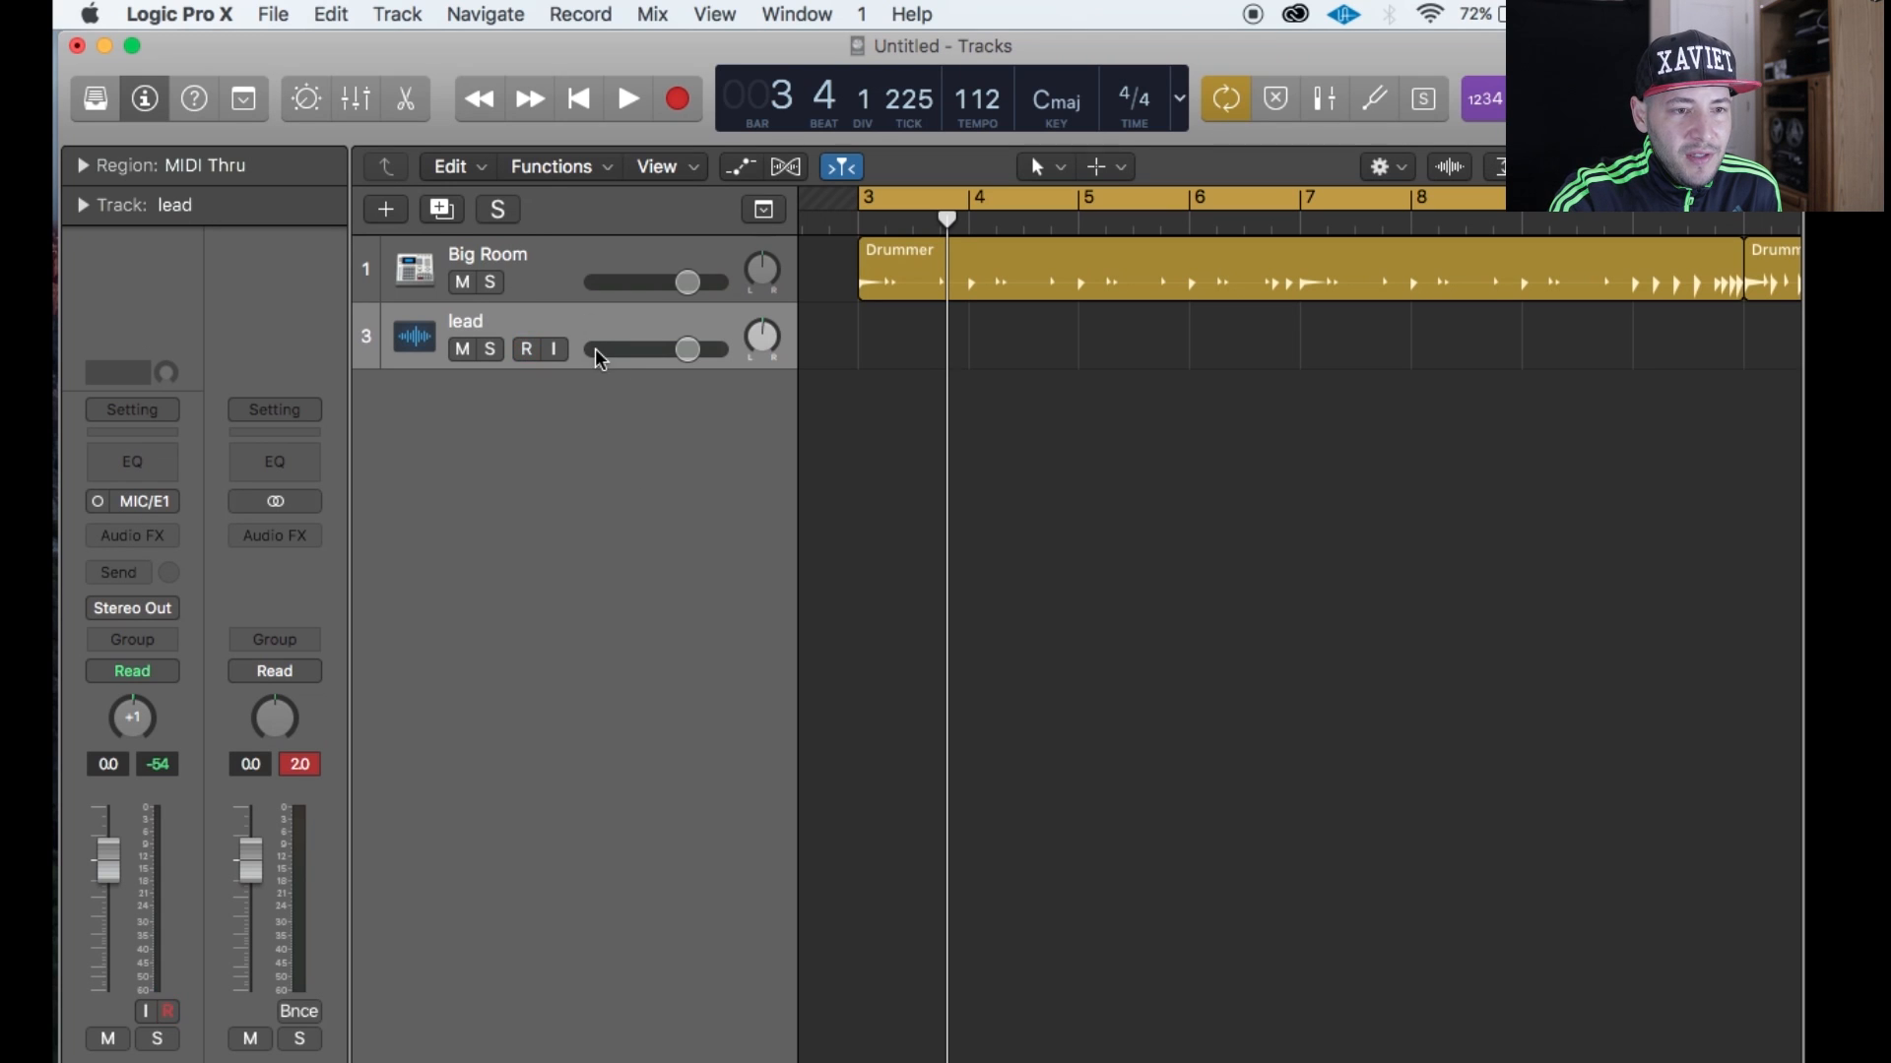
mouse_move(108, 859)
left_mouse_down()
mouse_move(107, 896)
mouse_move(111, 870)
left_mouse_up()
left_click_drag(686, 350, 665, 350)
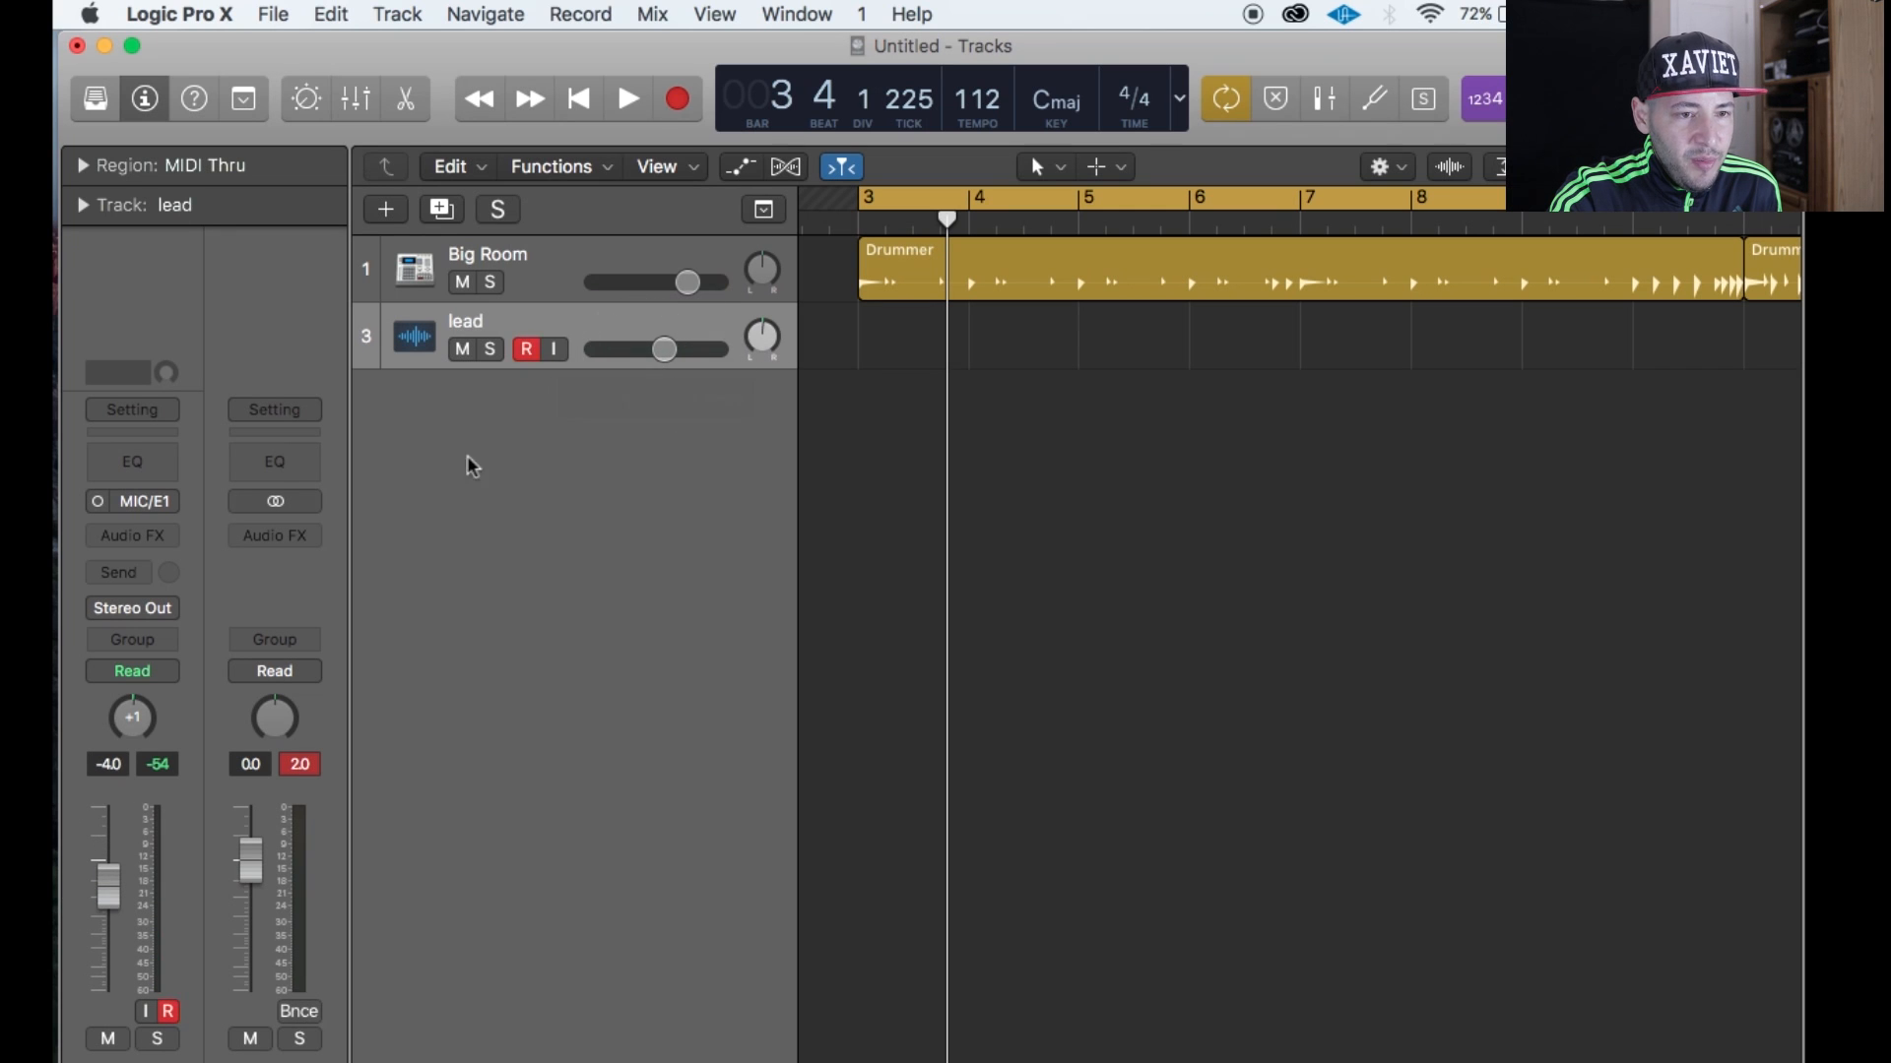
Look through the audio effect plug-in categories for the lead channel, such as Amps and Pedals and Dynamics, without inserting one.
left_click(170, 540)
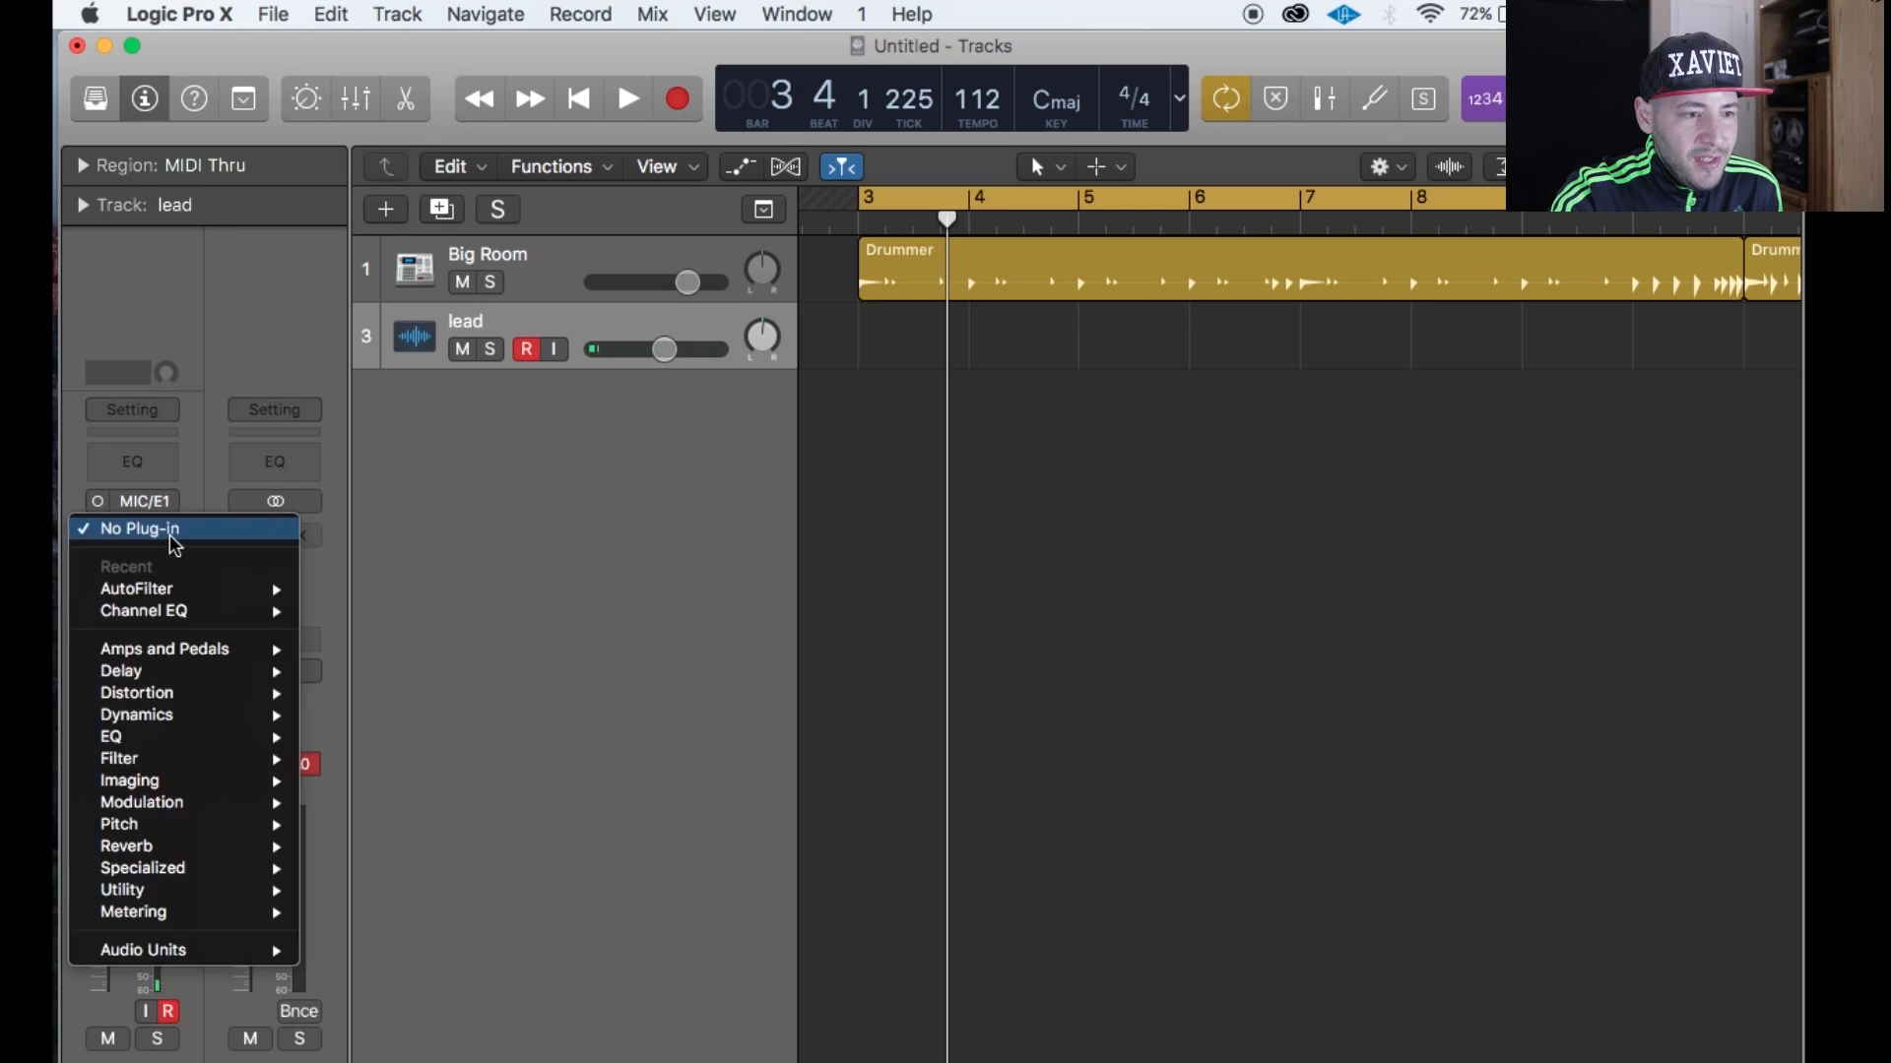
mouse_move(176, 662)
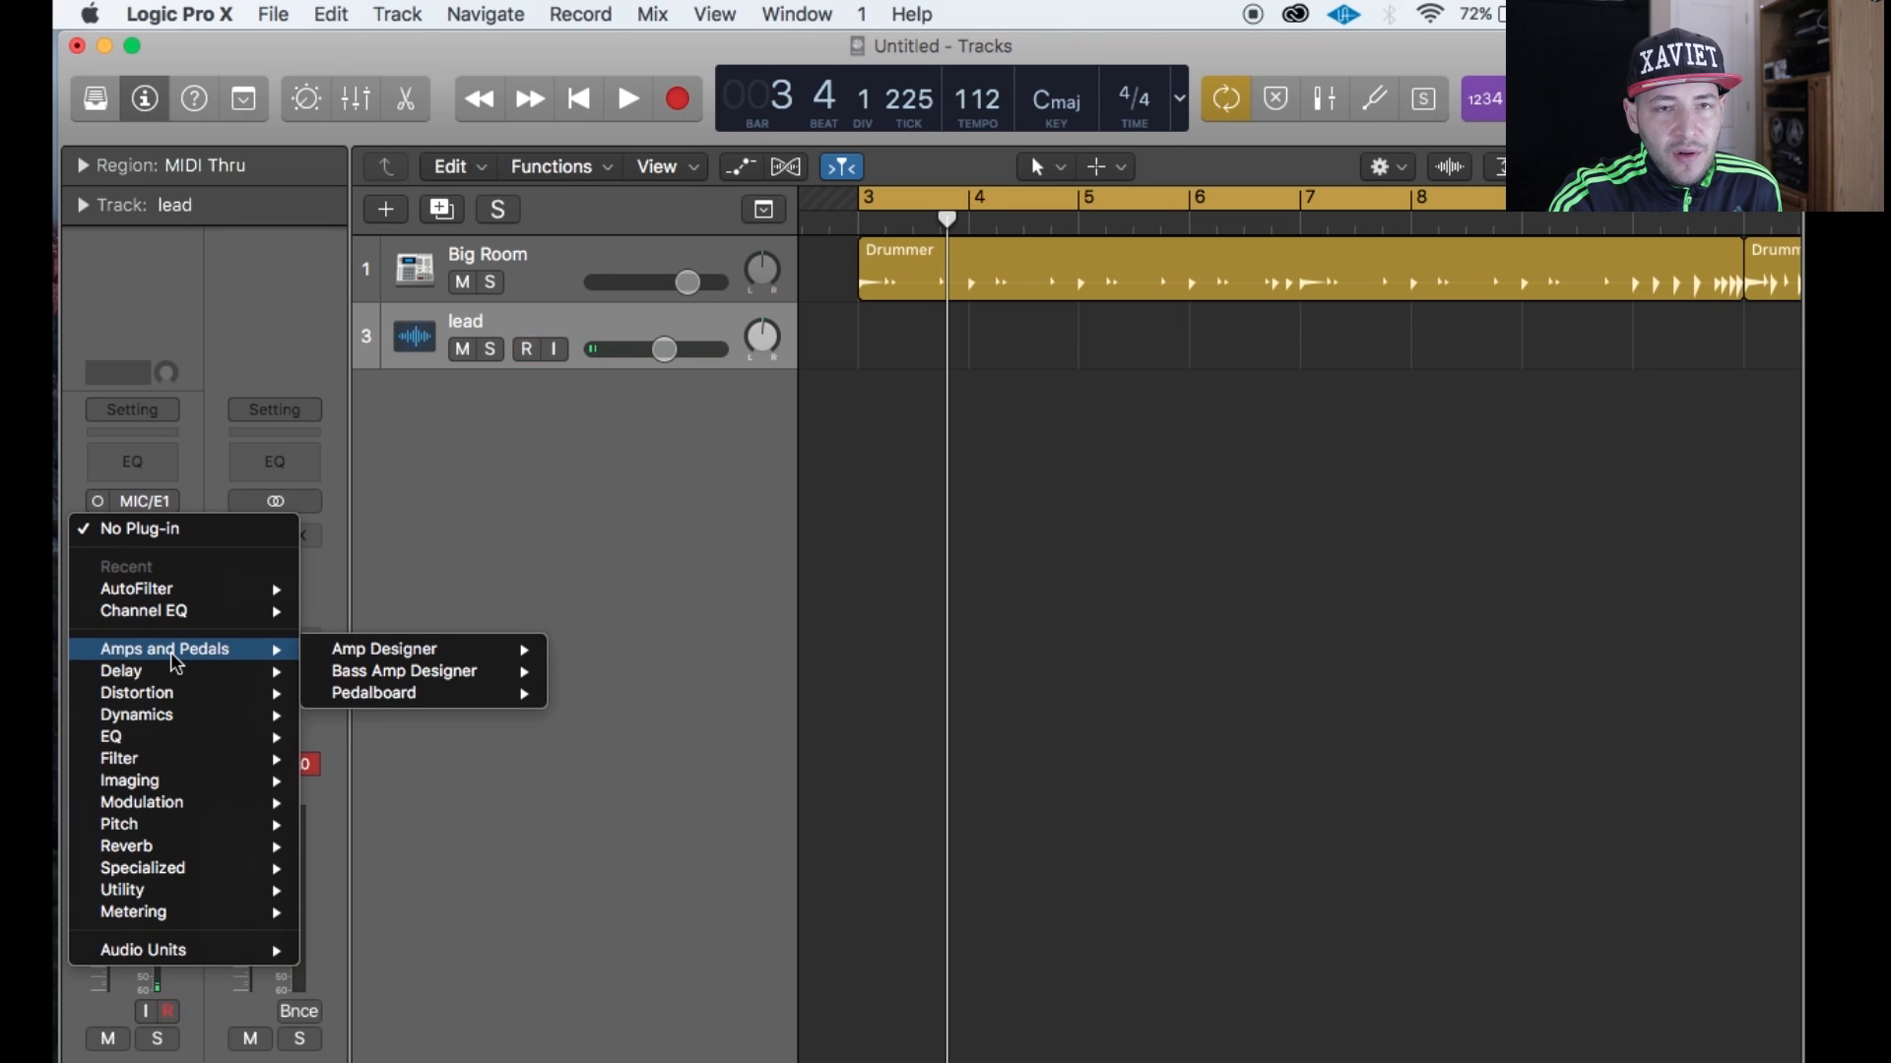
mouse_move(185, 743)
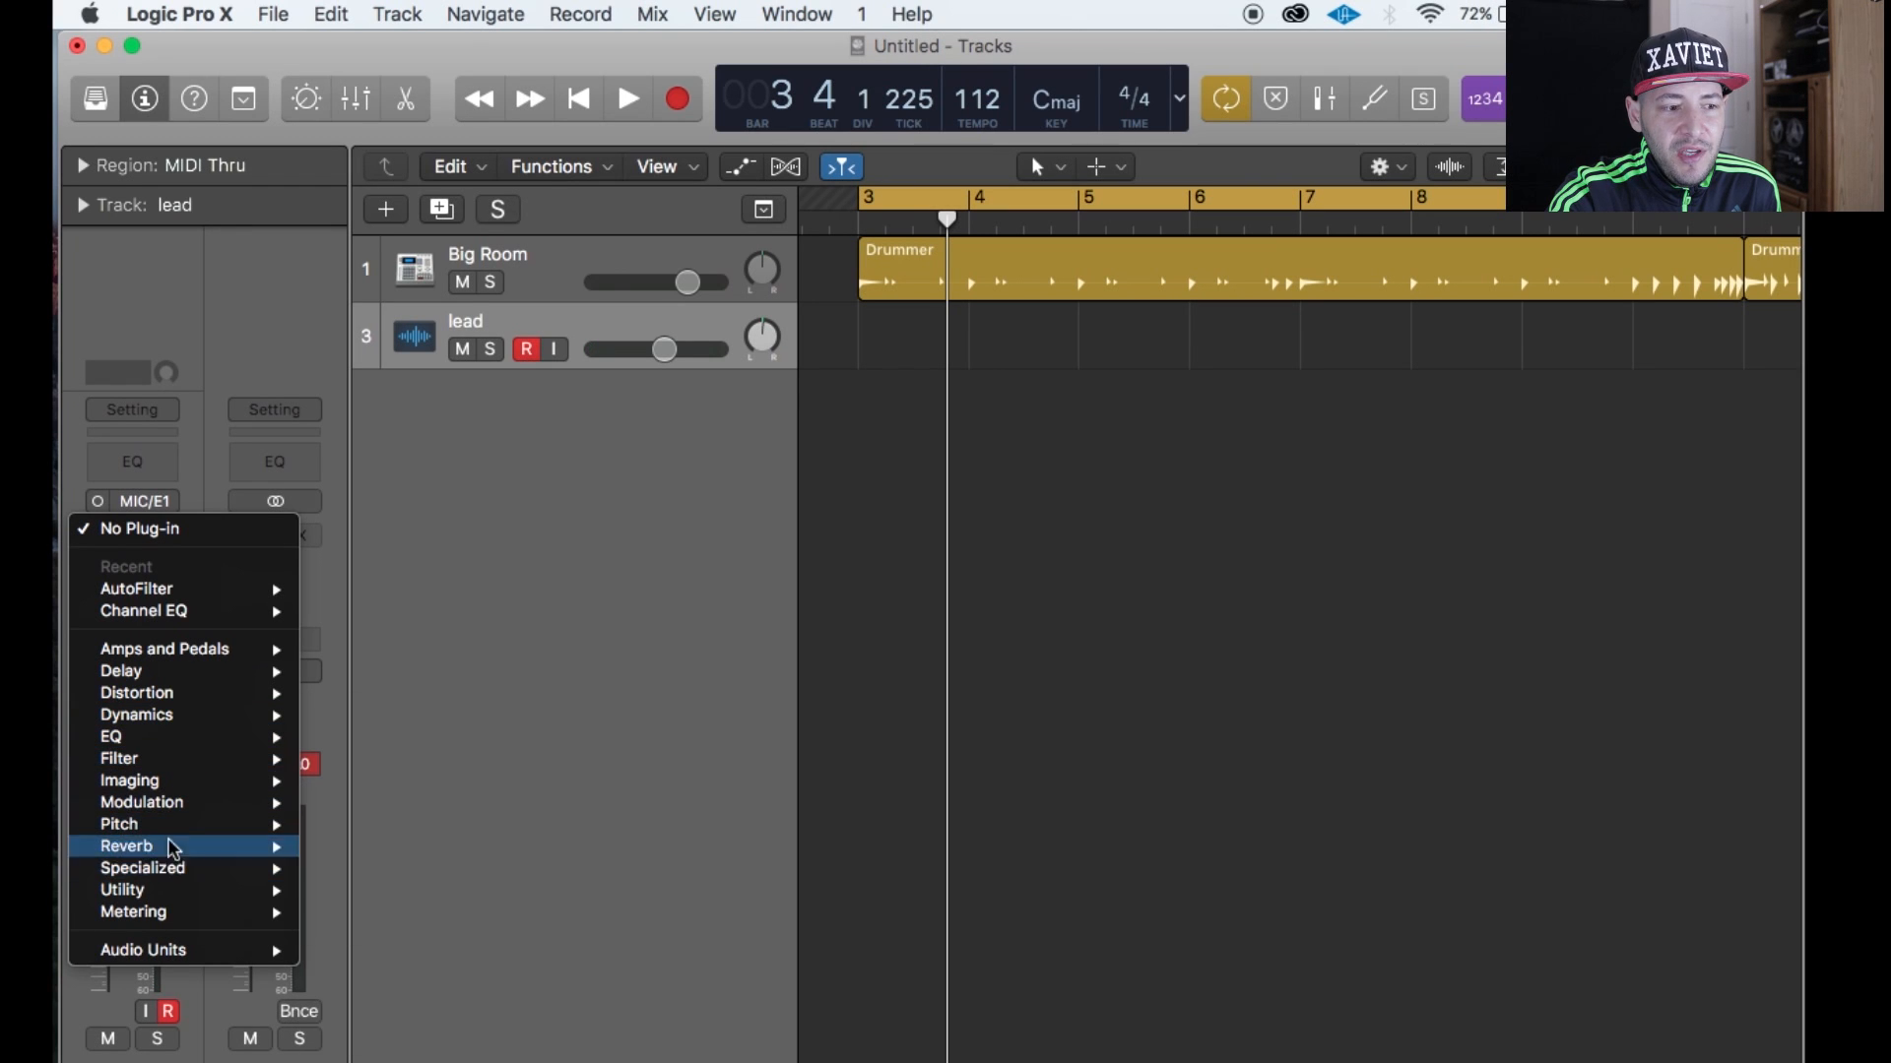
mouse_move(176, 837)
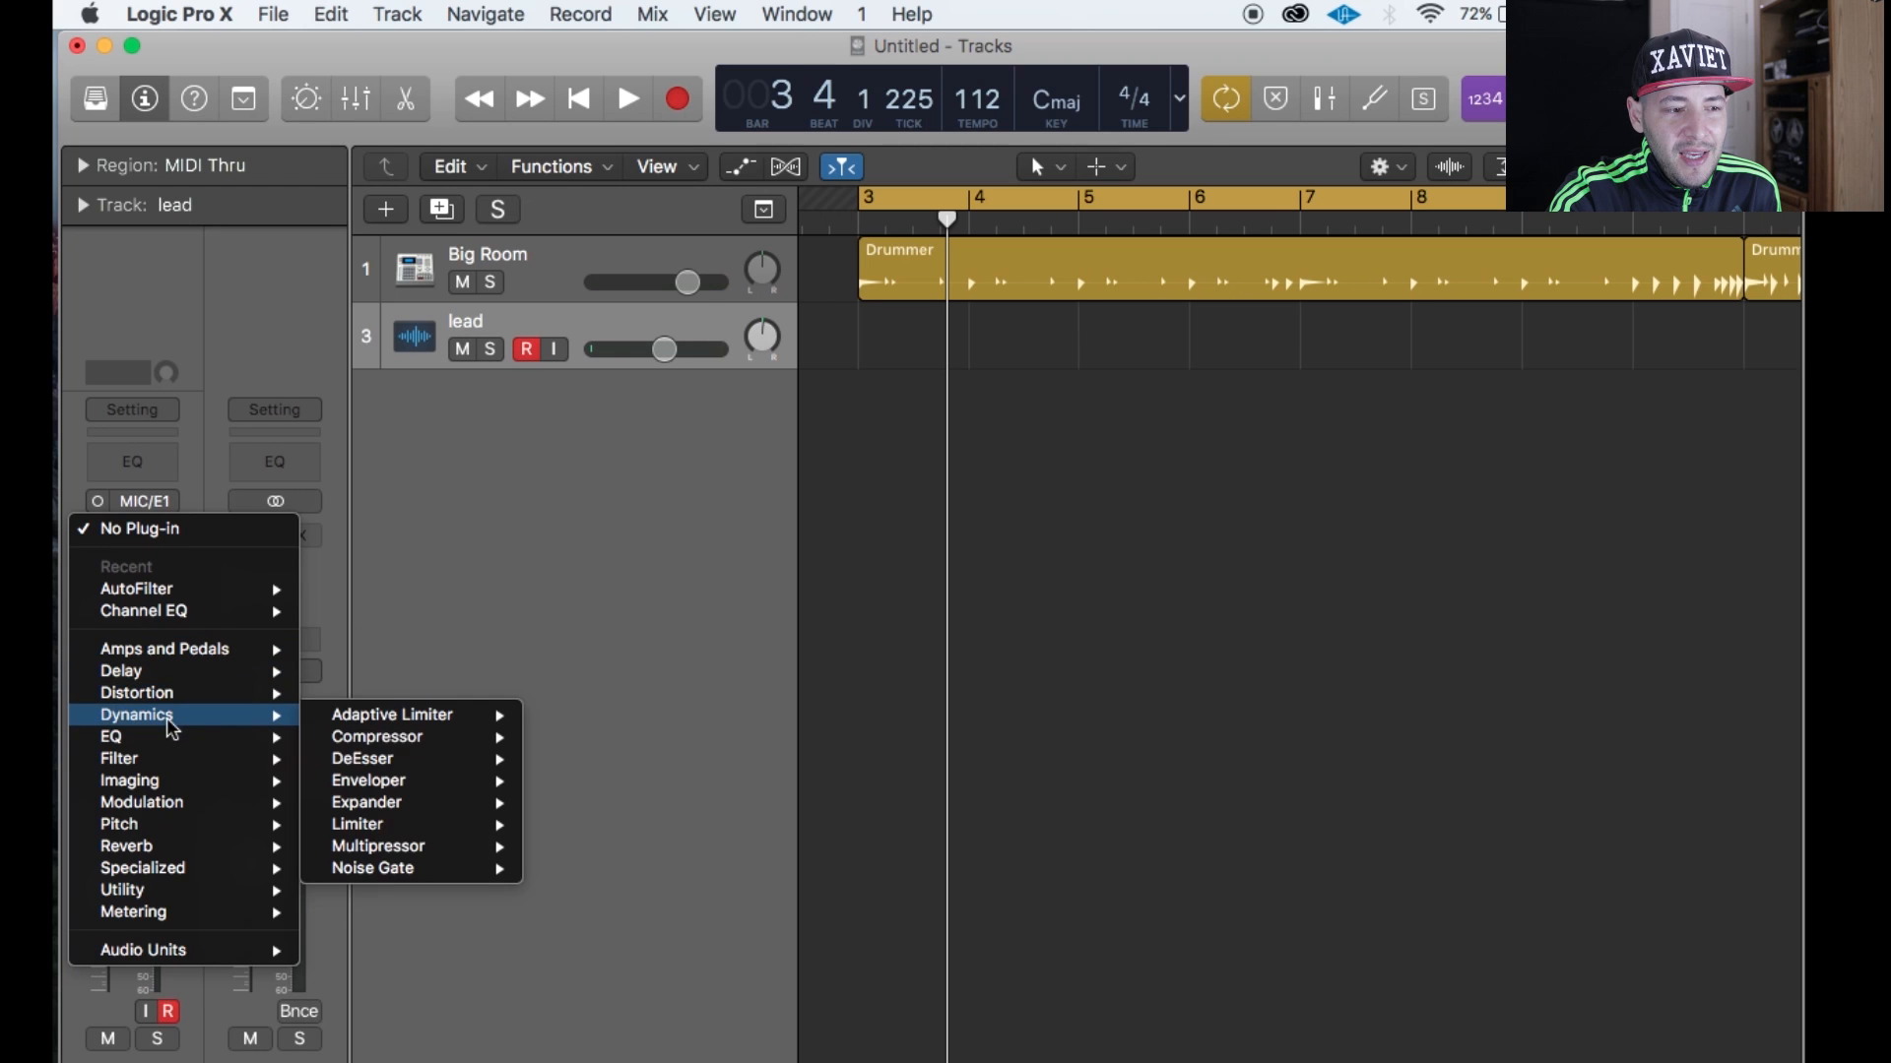
left_click(514, 463)
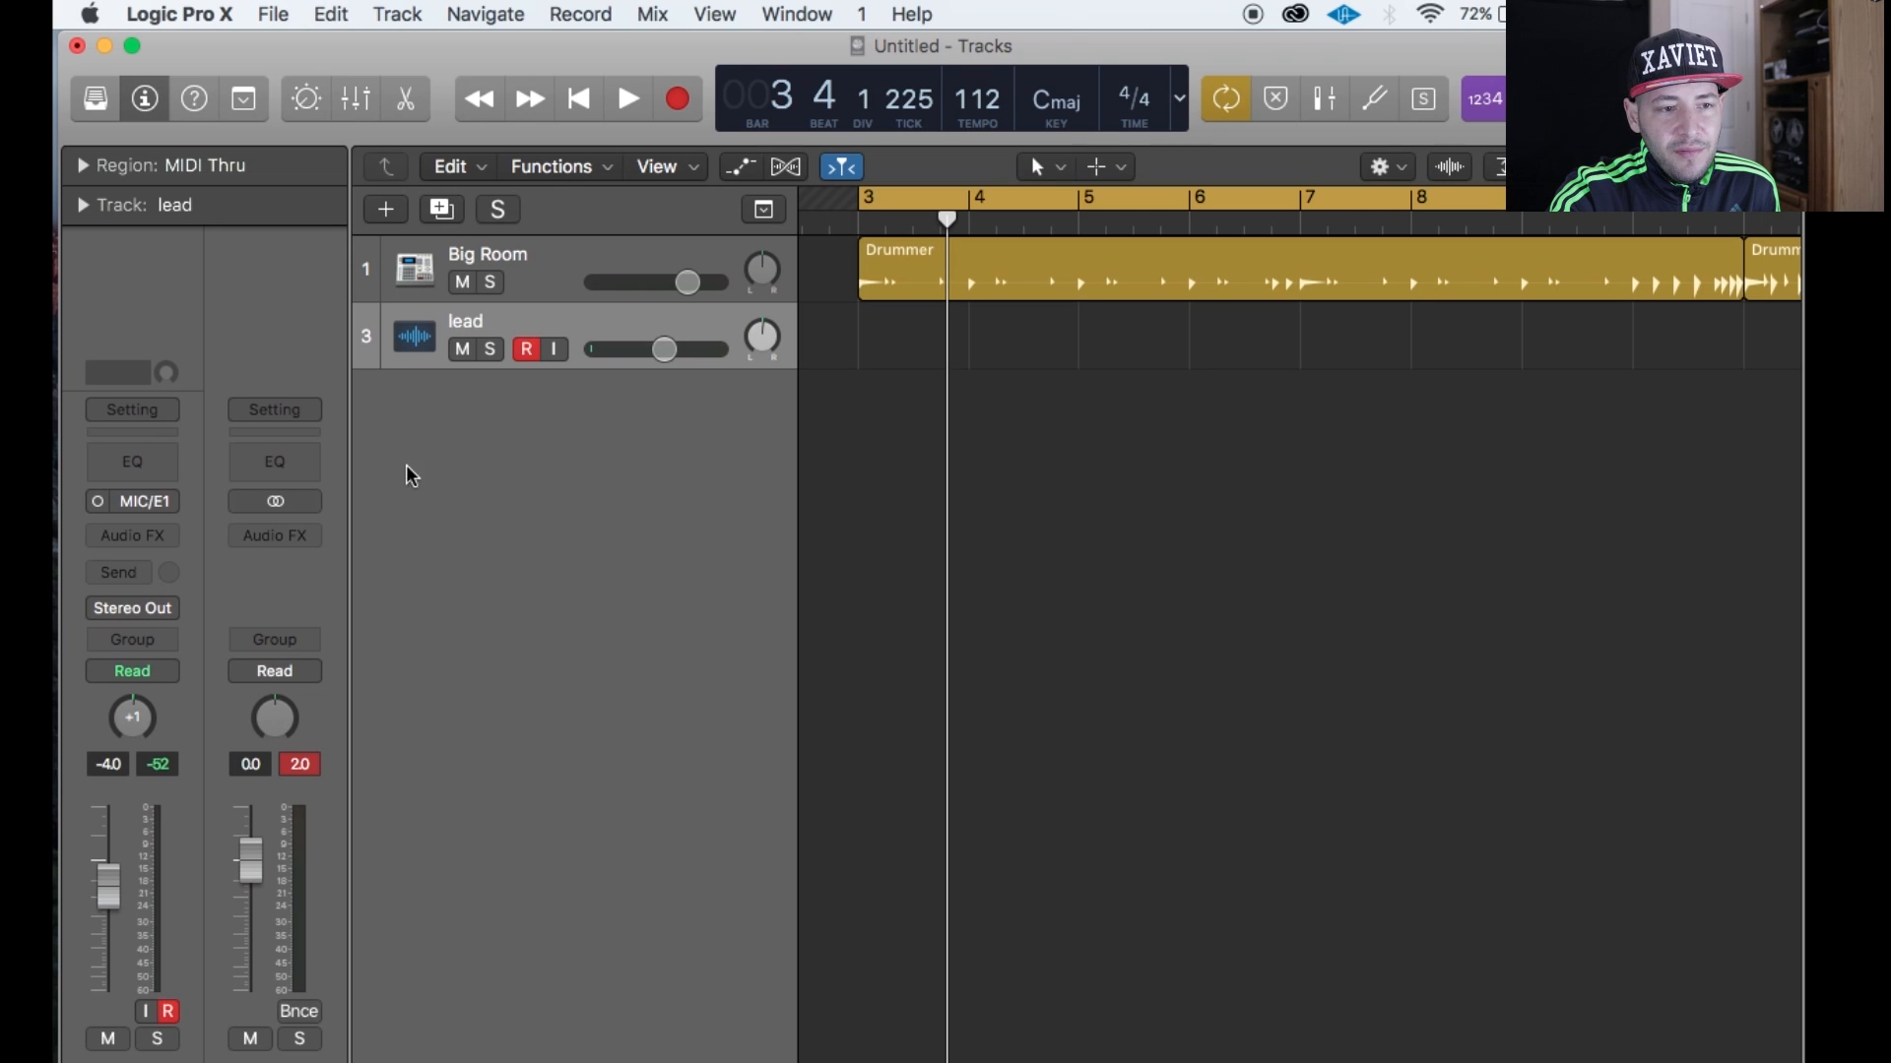
Insert a Channel EQ on the lead channel, view its settings and close the plug-in window.
left_click(158, 460)
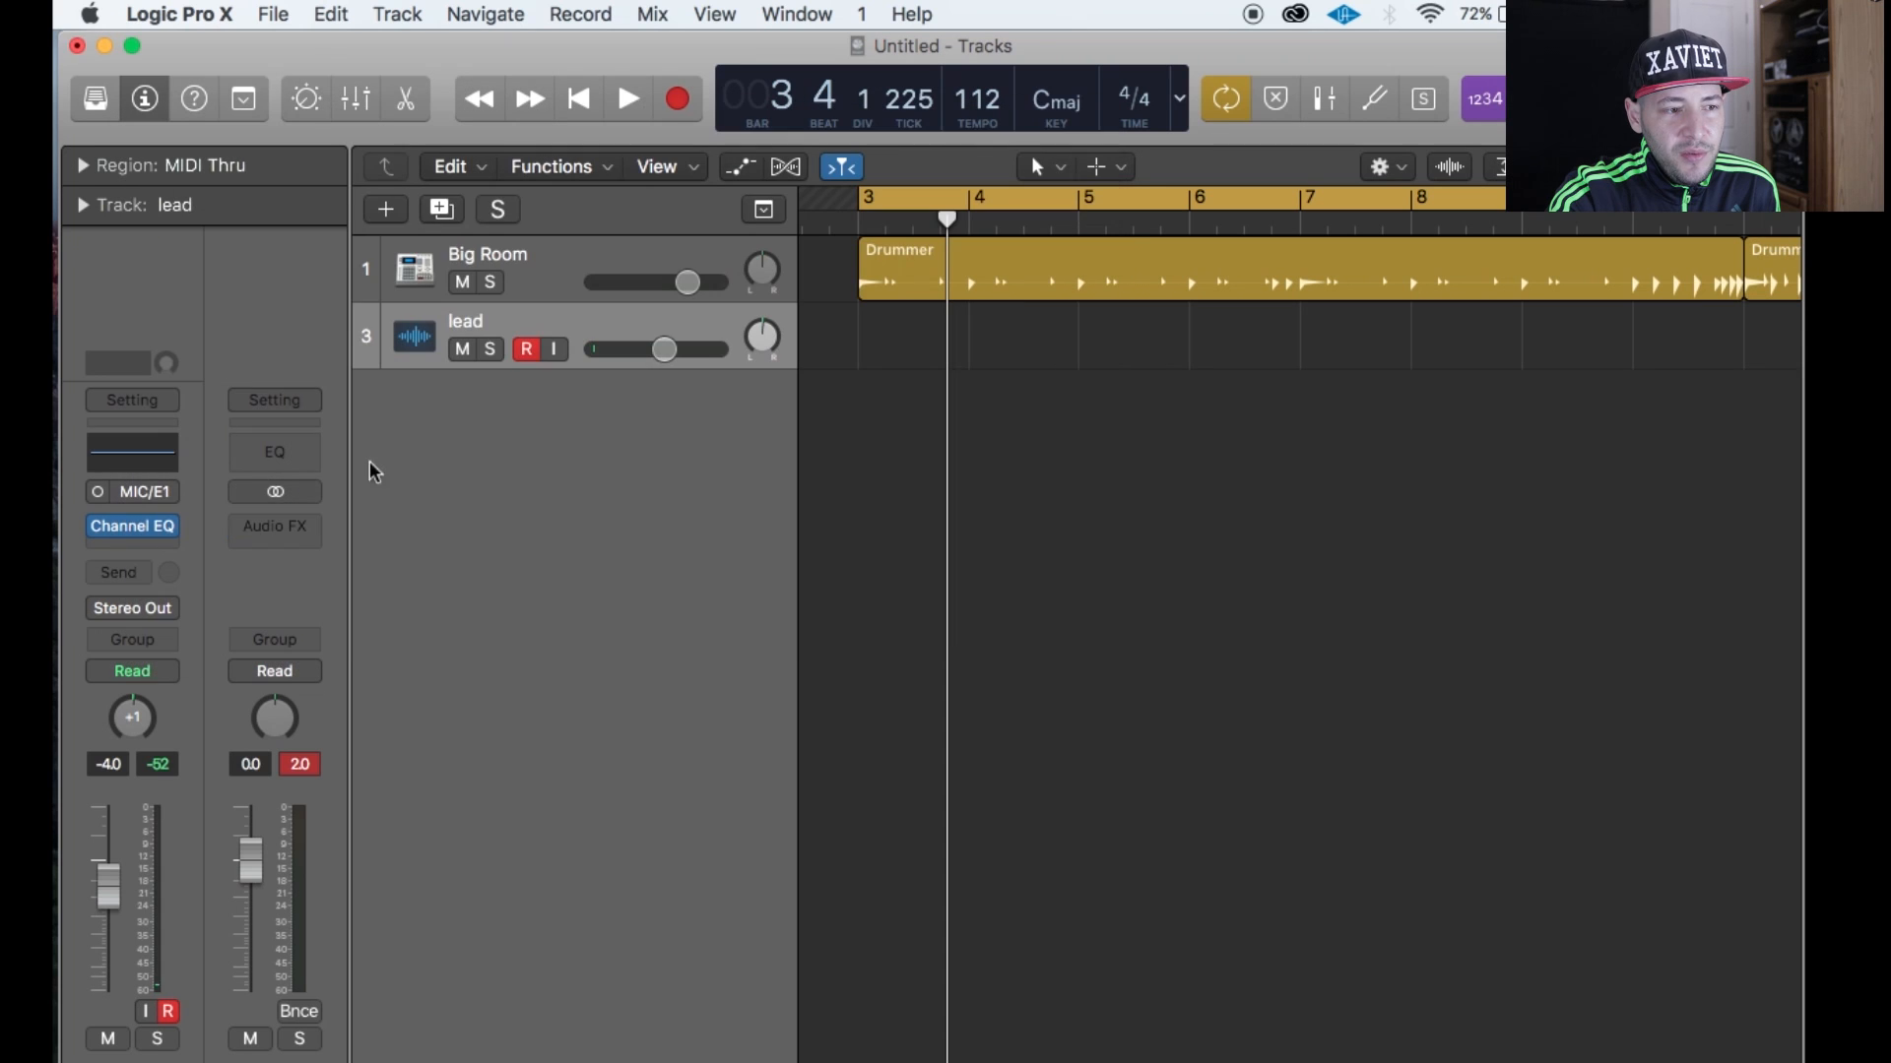
left_click(145, 460)
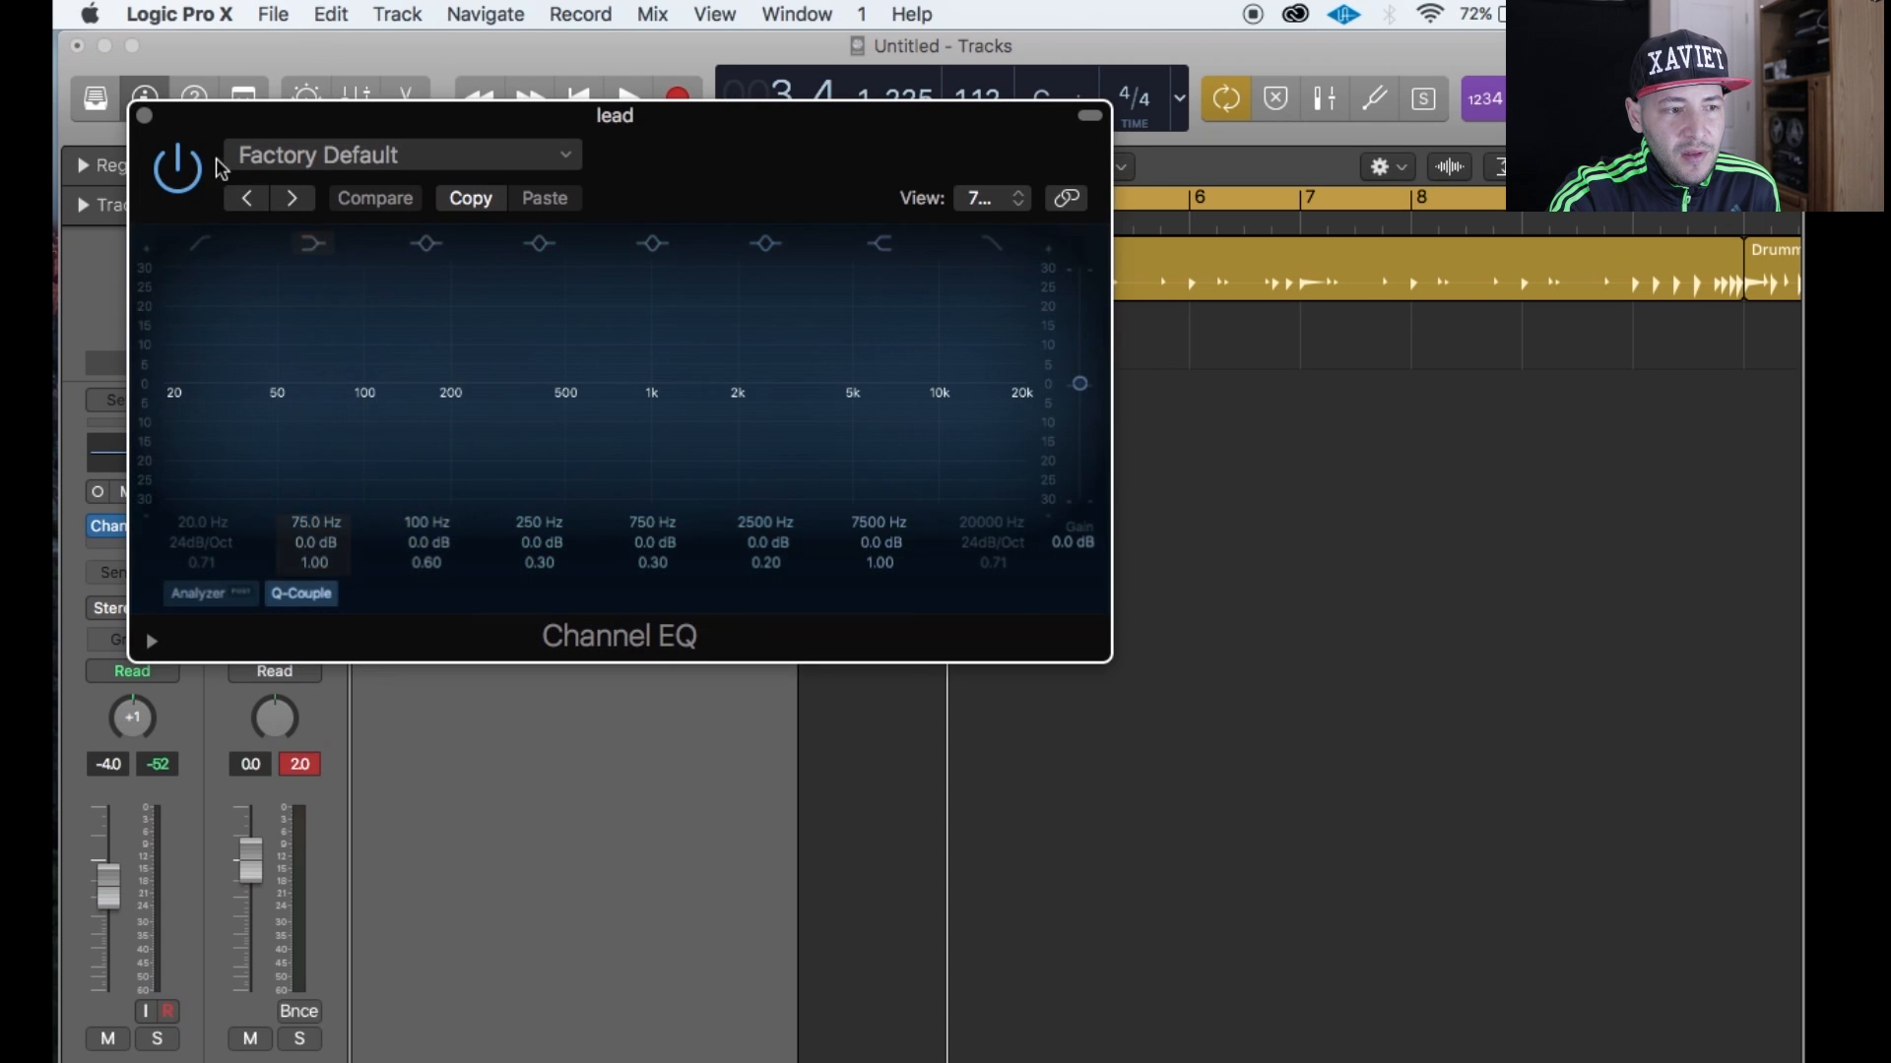
left_click(145, 117)
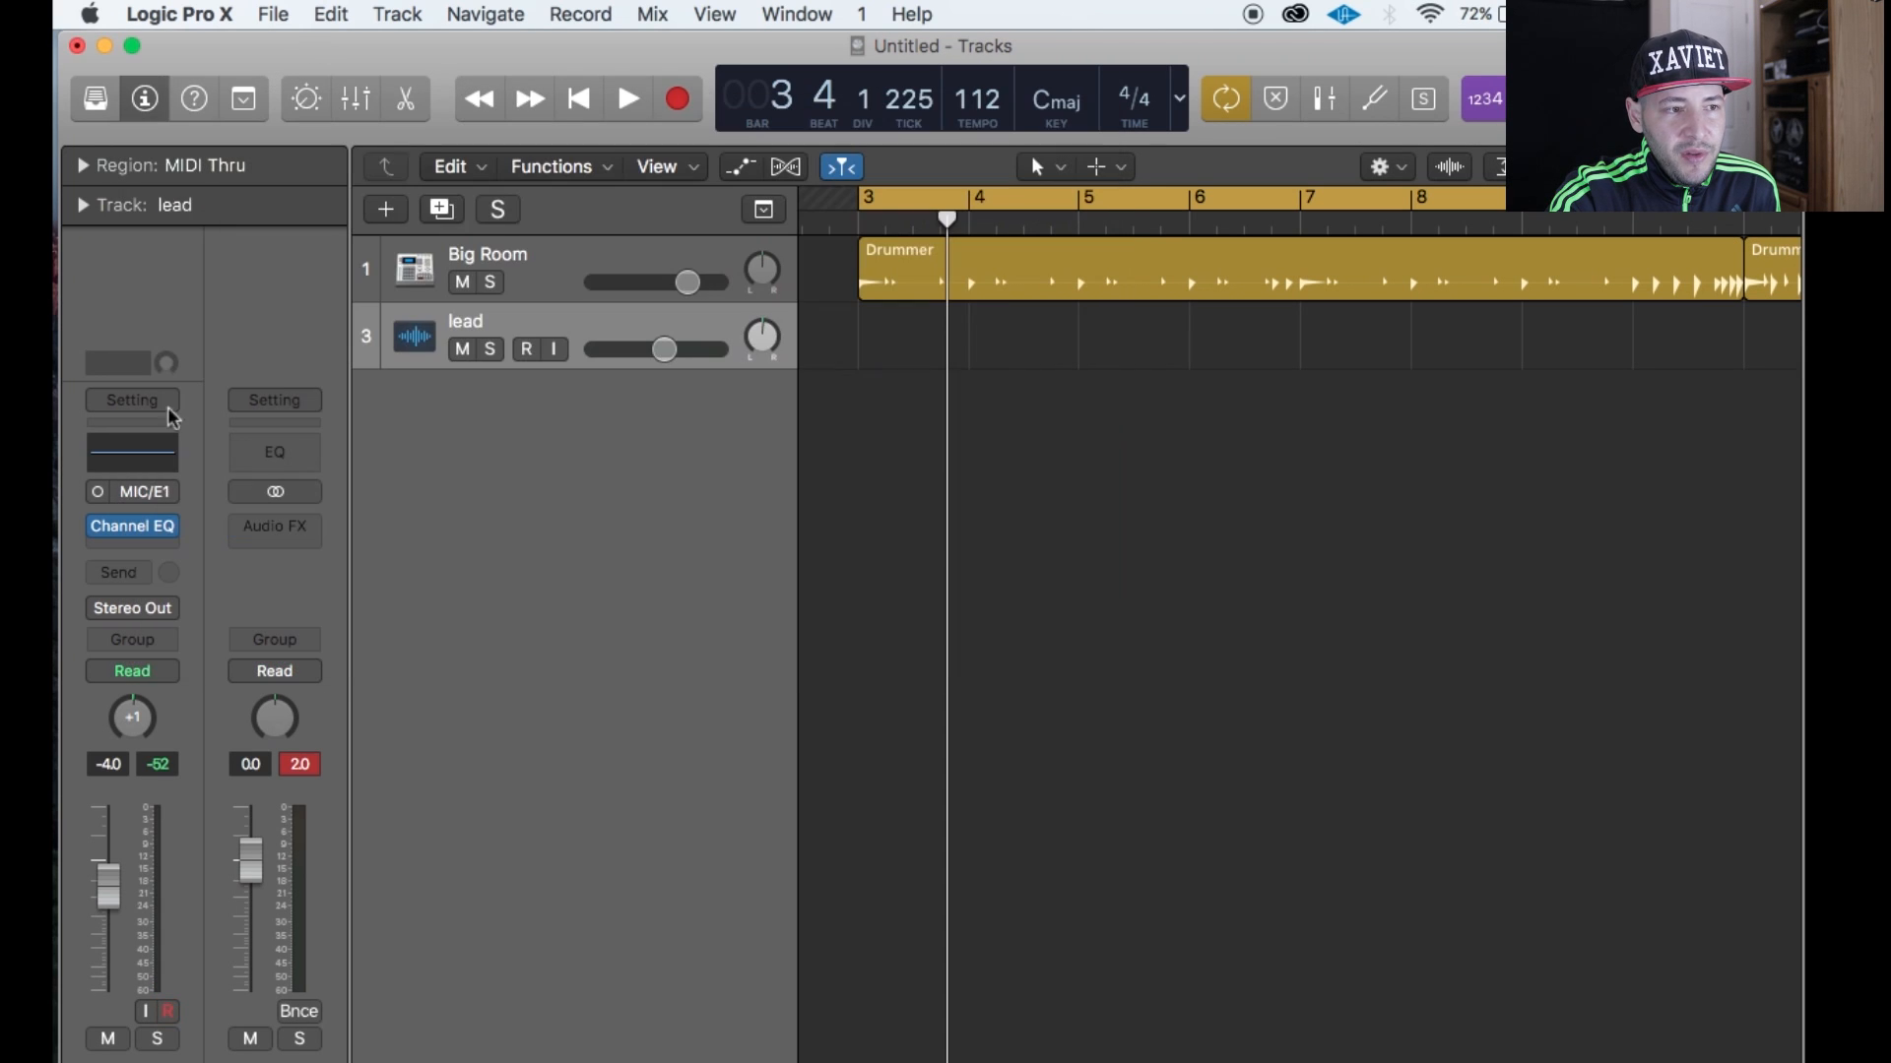
Add a send to Bus 2 on the lead channel and insert a Channel EQ on the Bus 2 aux channel.
left_click(144, 577)
mouse_move(158, 694)
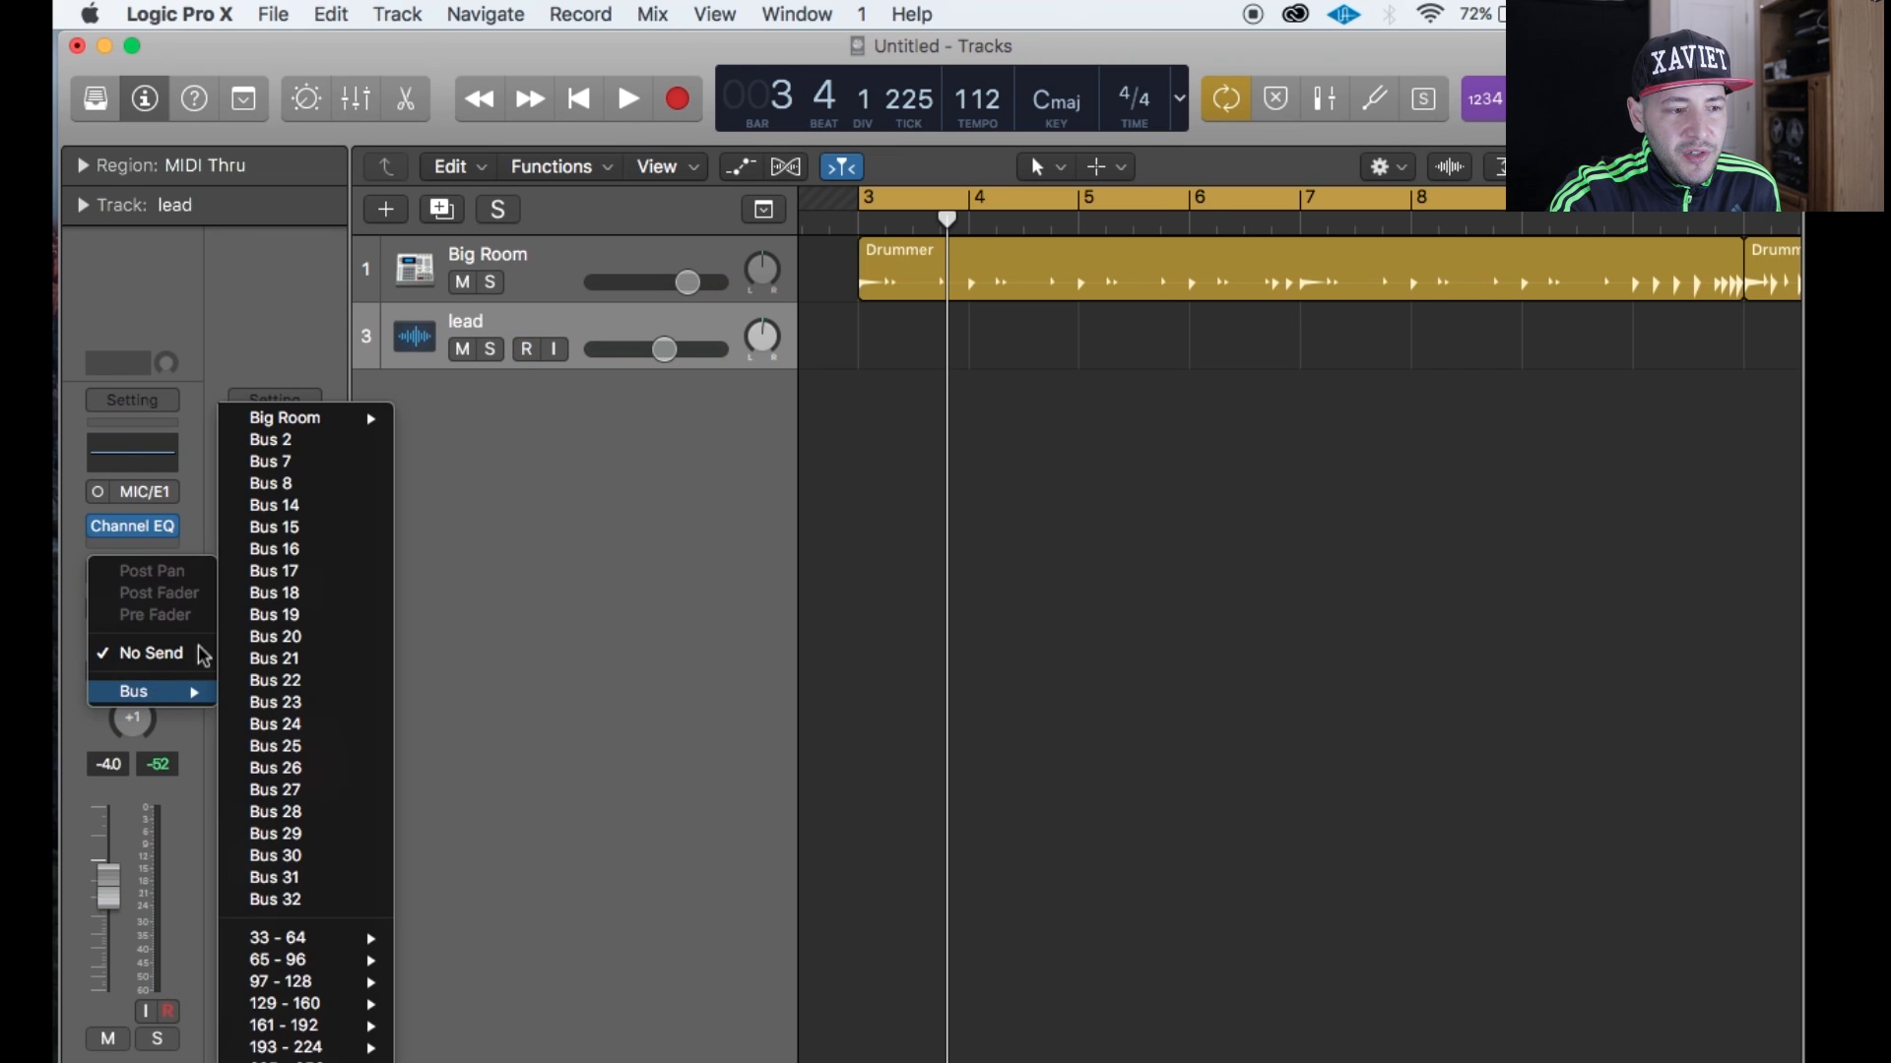
left_click(290, 442)
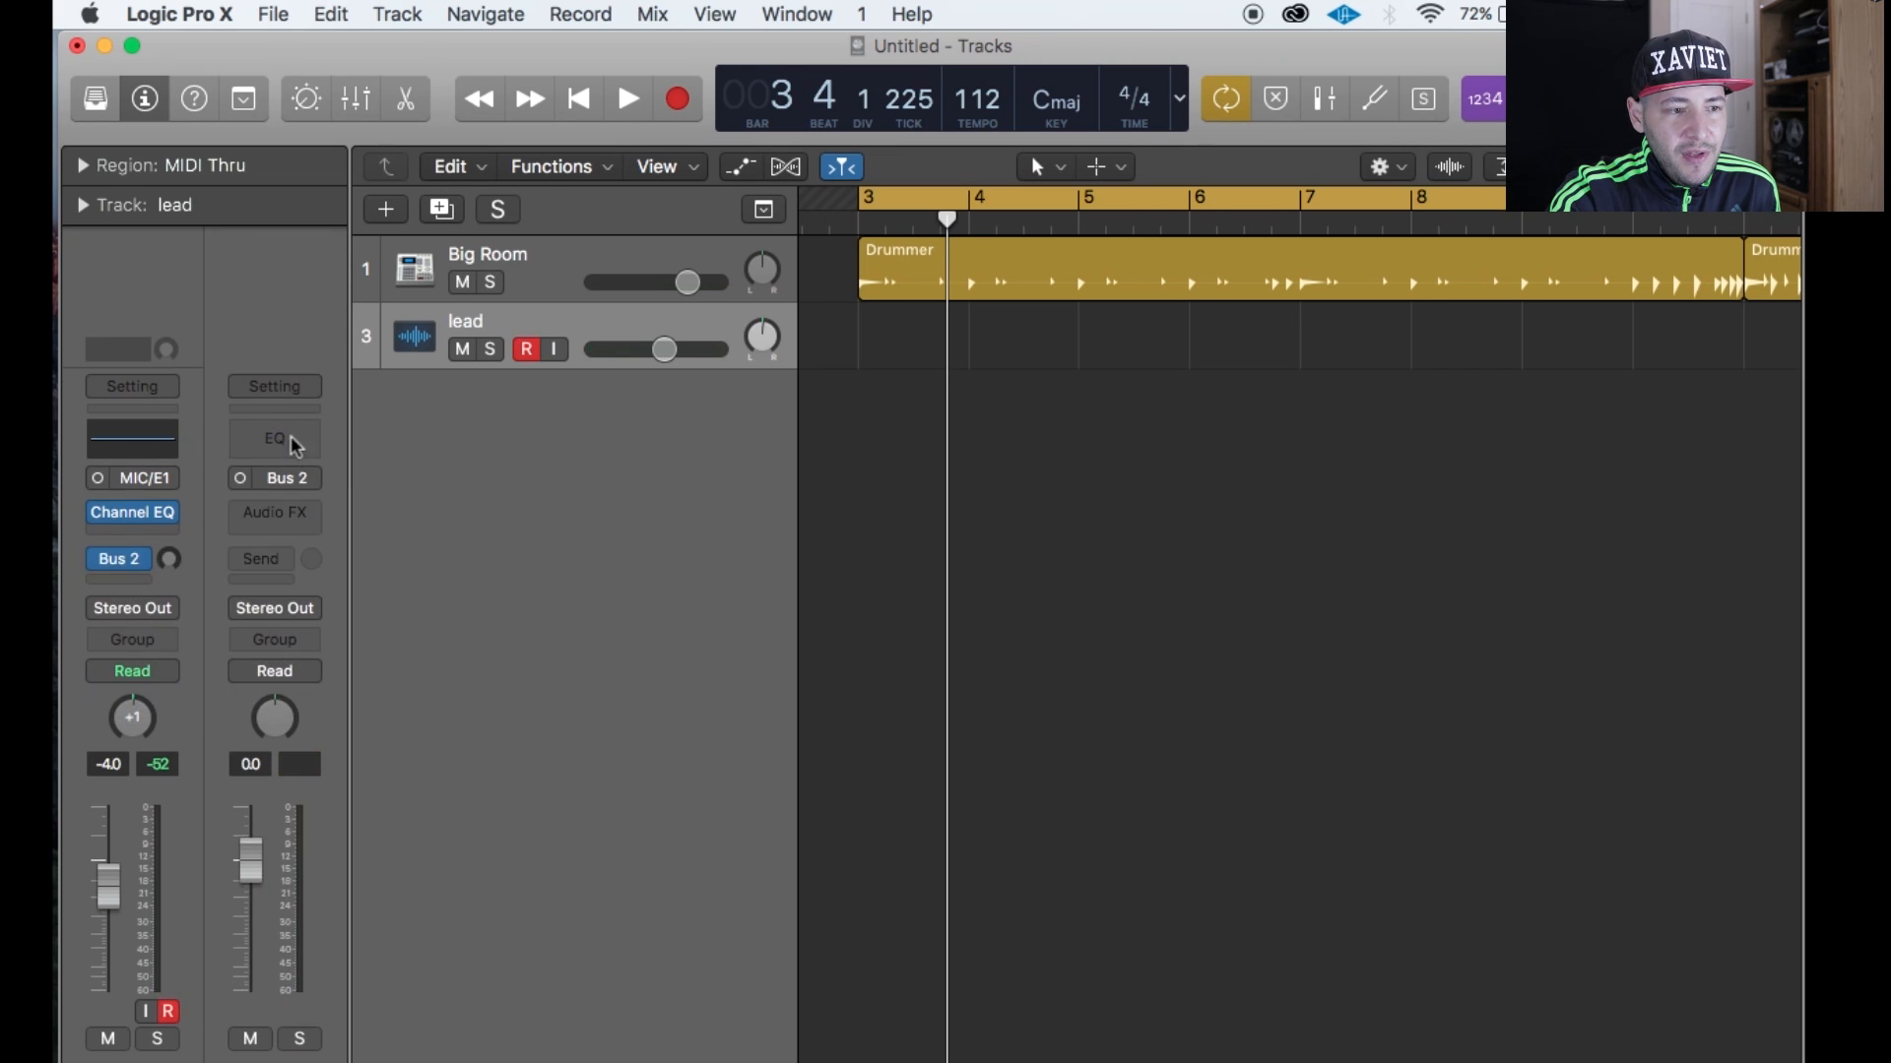
left_click(306, 436)
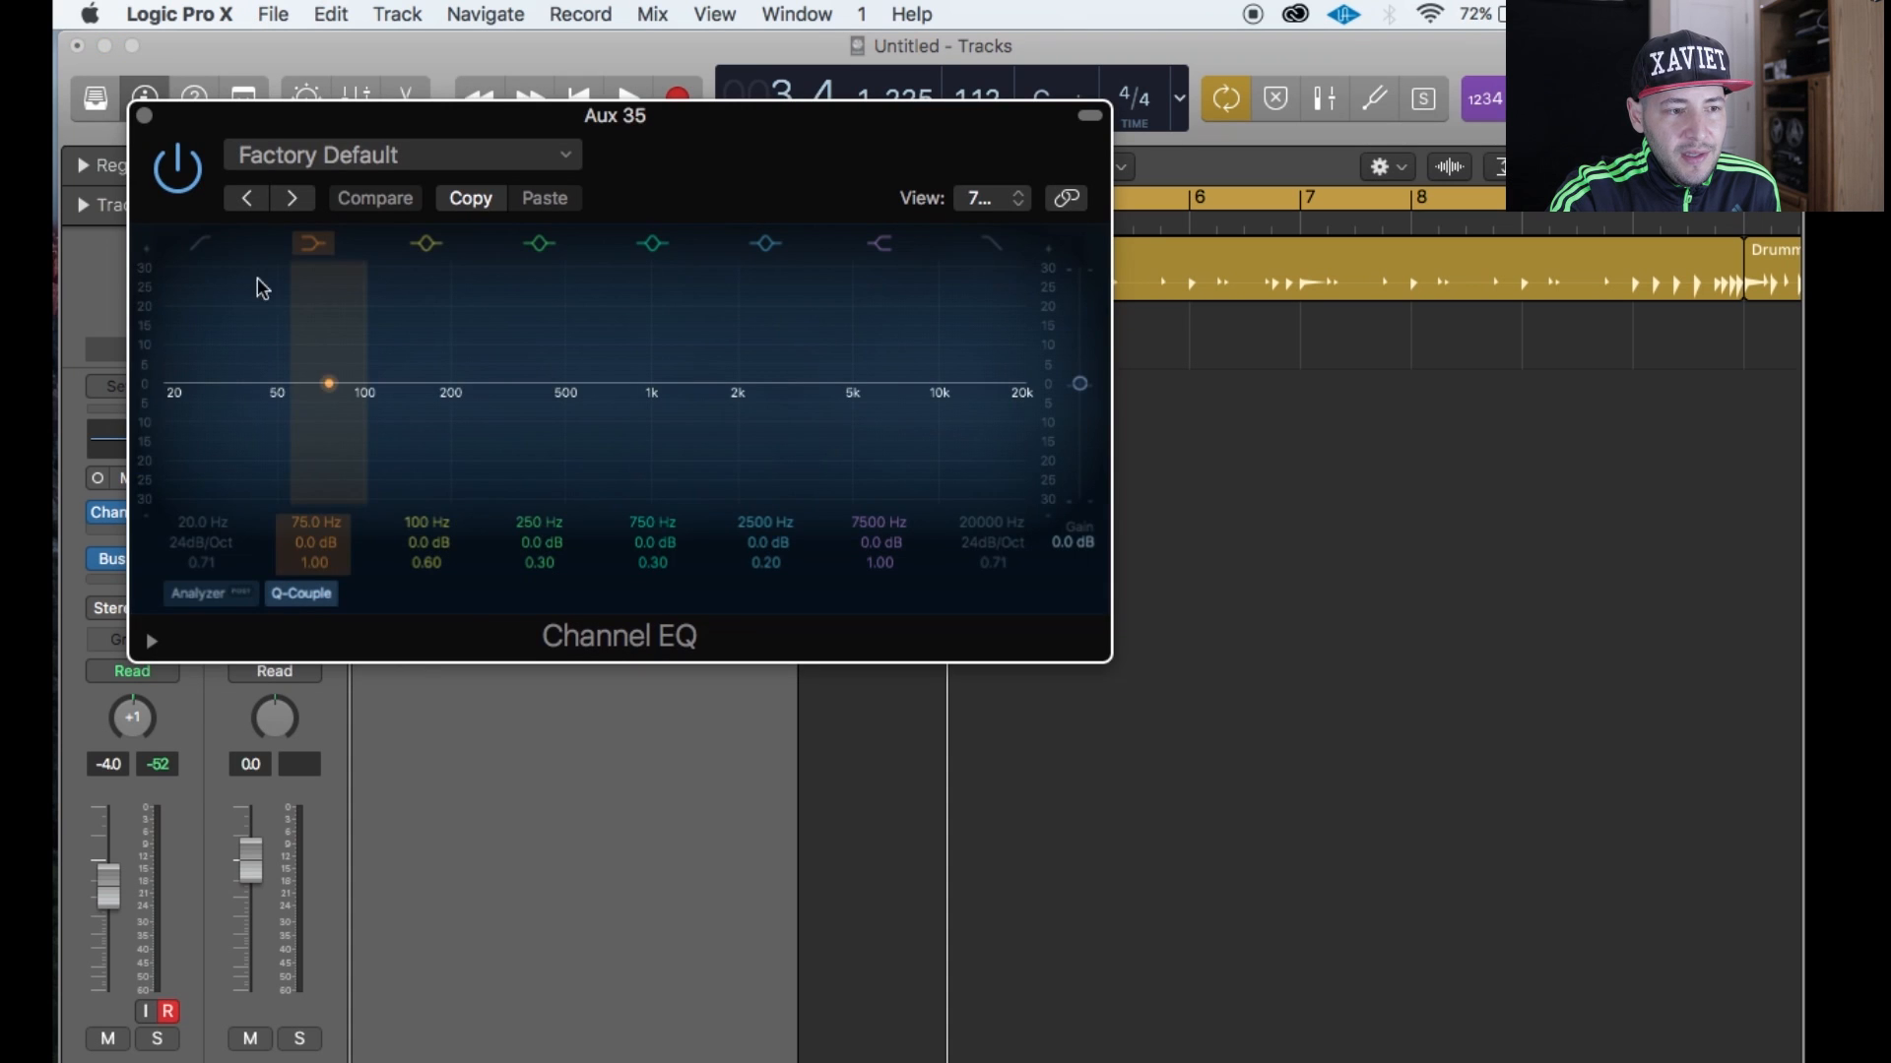
left_click(144, 115)
Replace the Channel EQ on the Bus 2 aux channel with the mono PlatinumVerb reverb and raise the lead channel's send level to Bus 2.
left_click(313, 518)
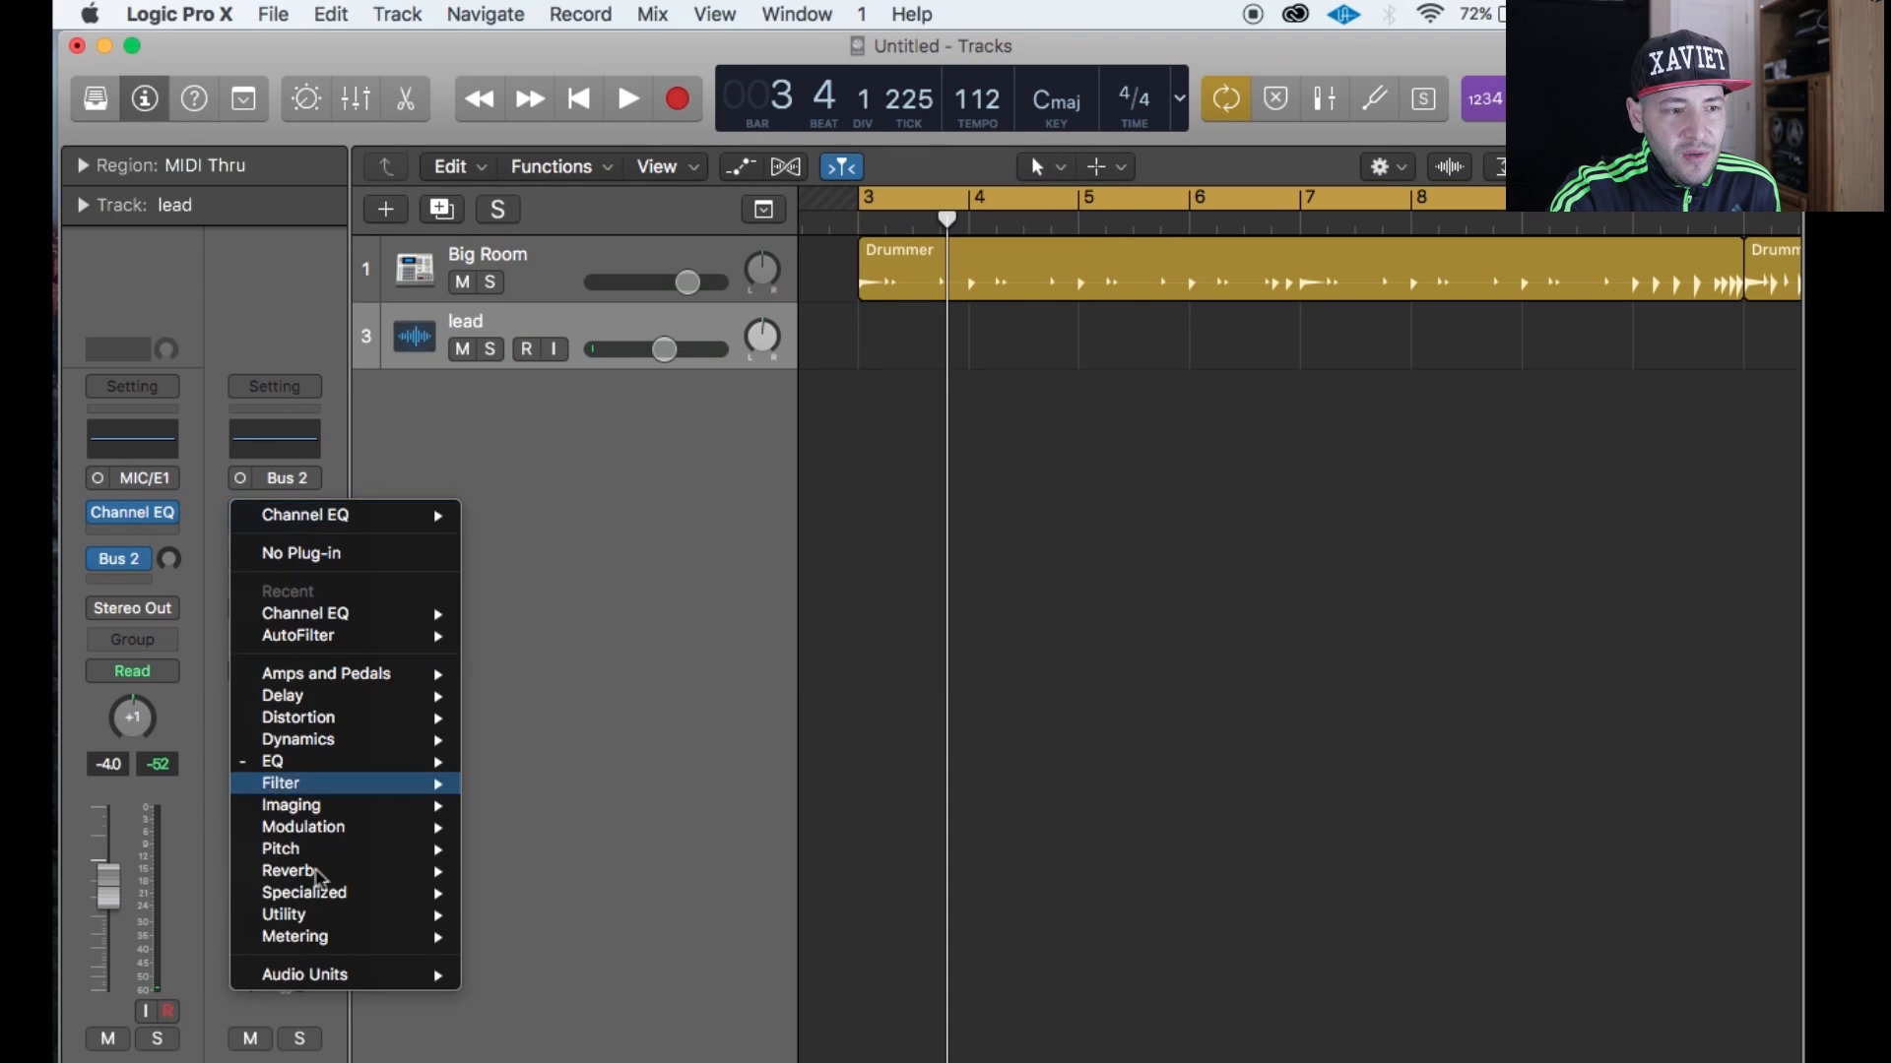
mouse_move(350, 879)
mouse_move(551, 893)
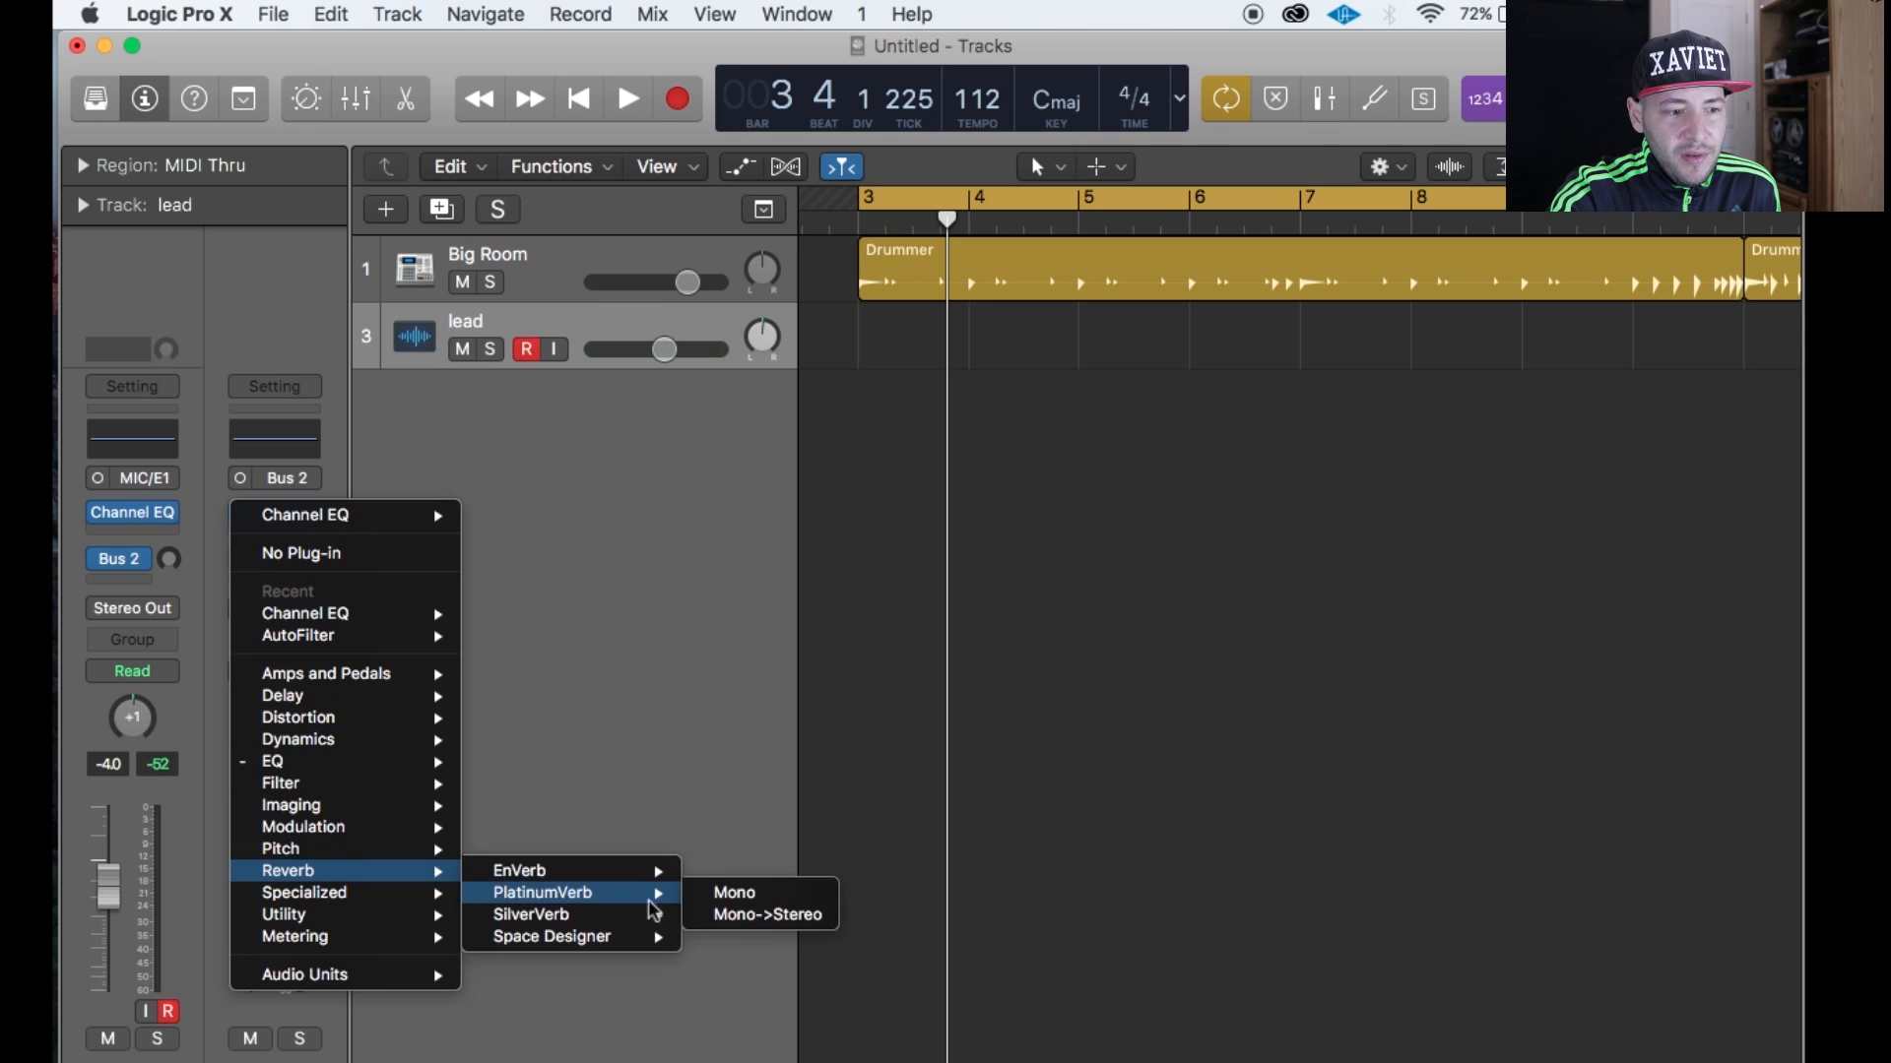
left_click(728, 894)
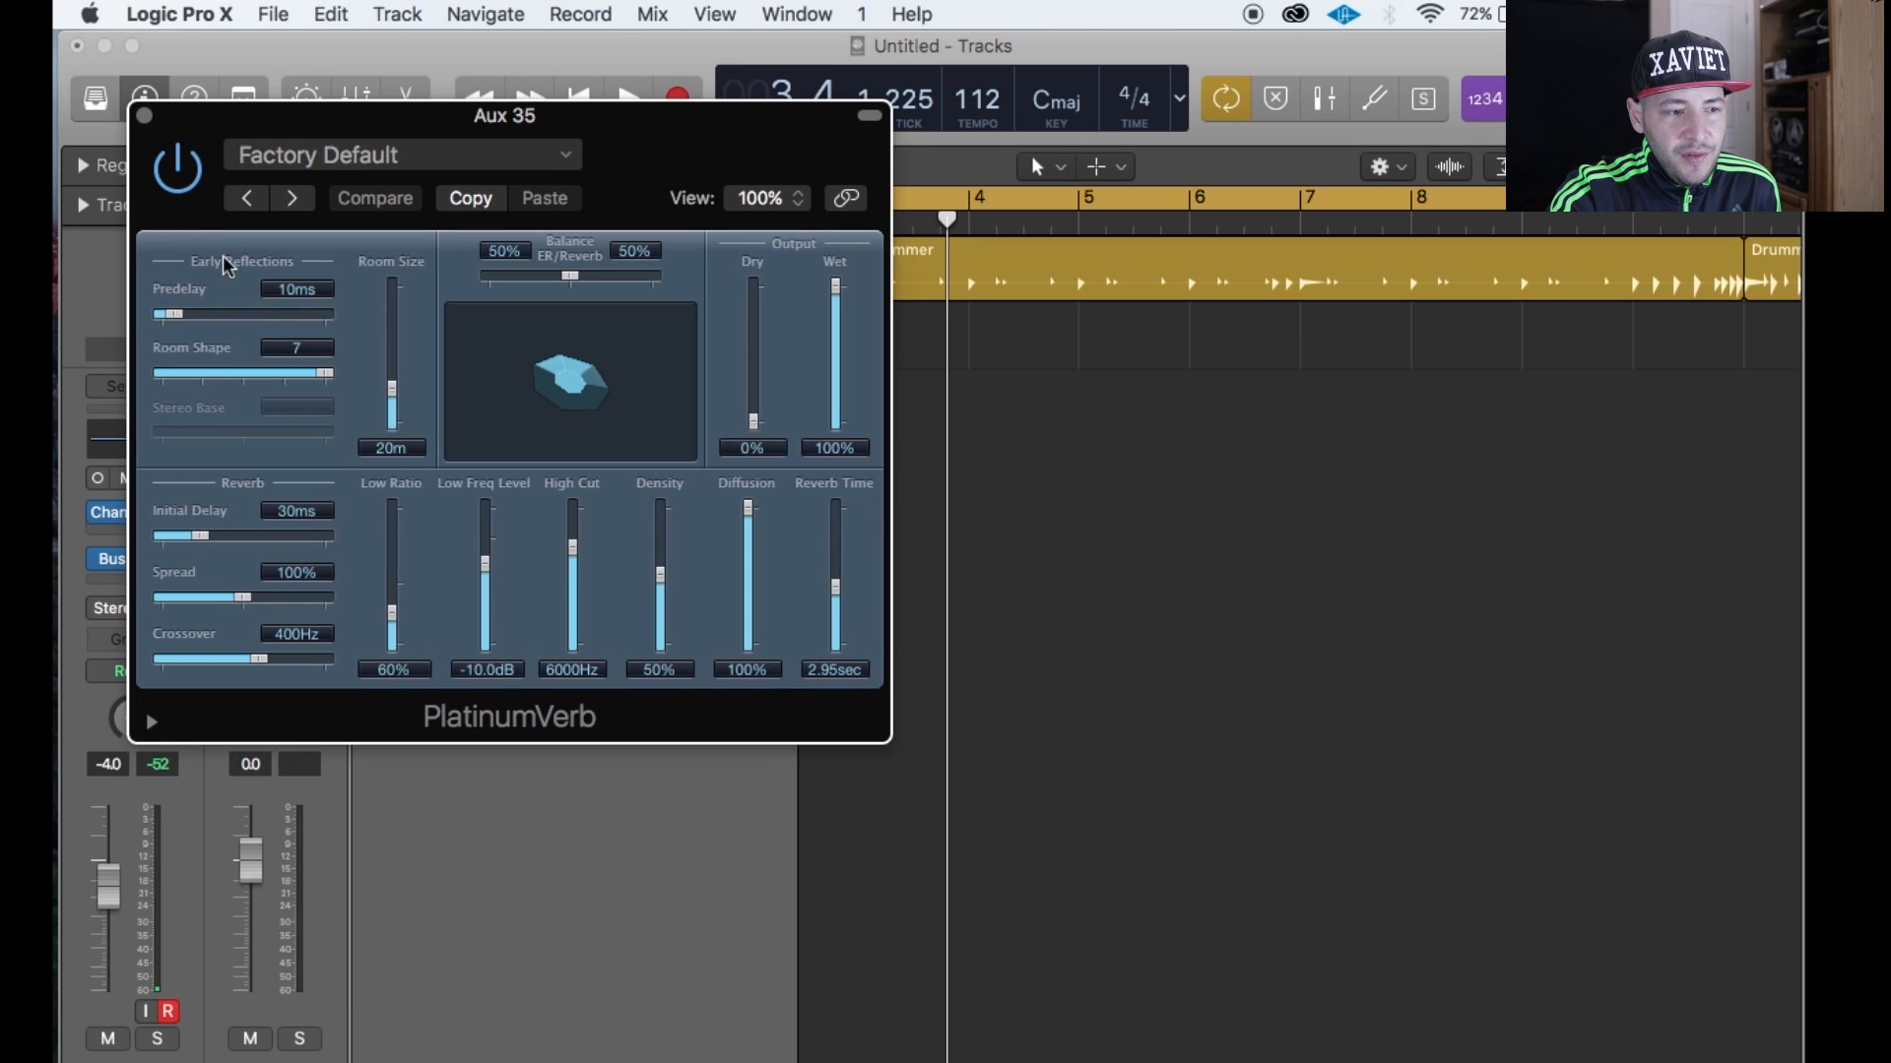
left_click(144, 116)
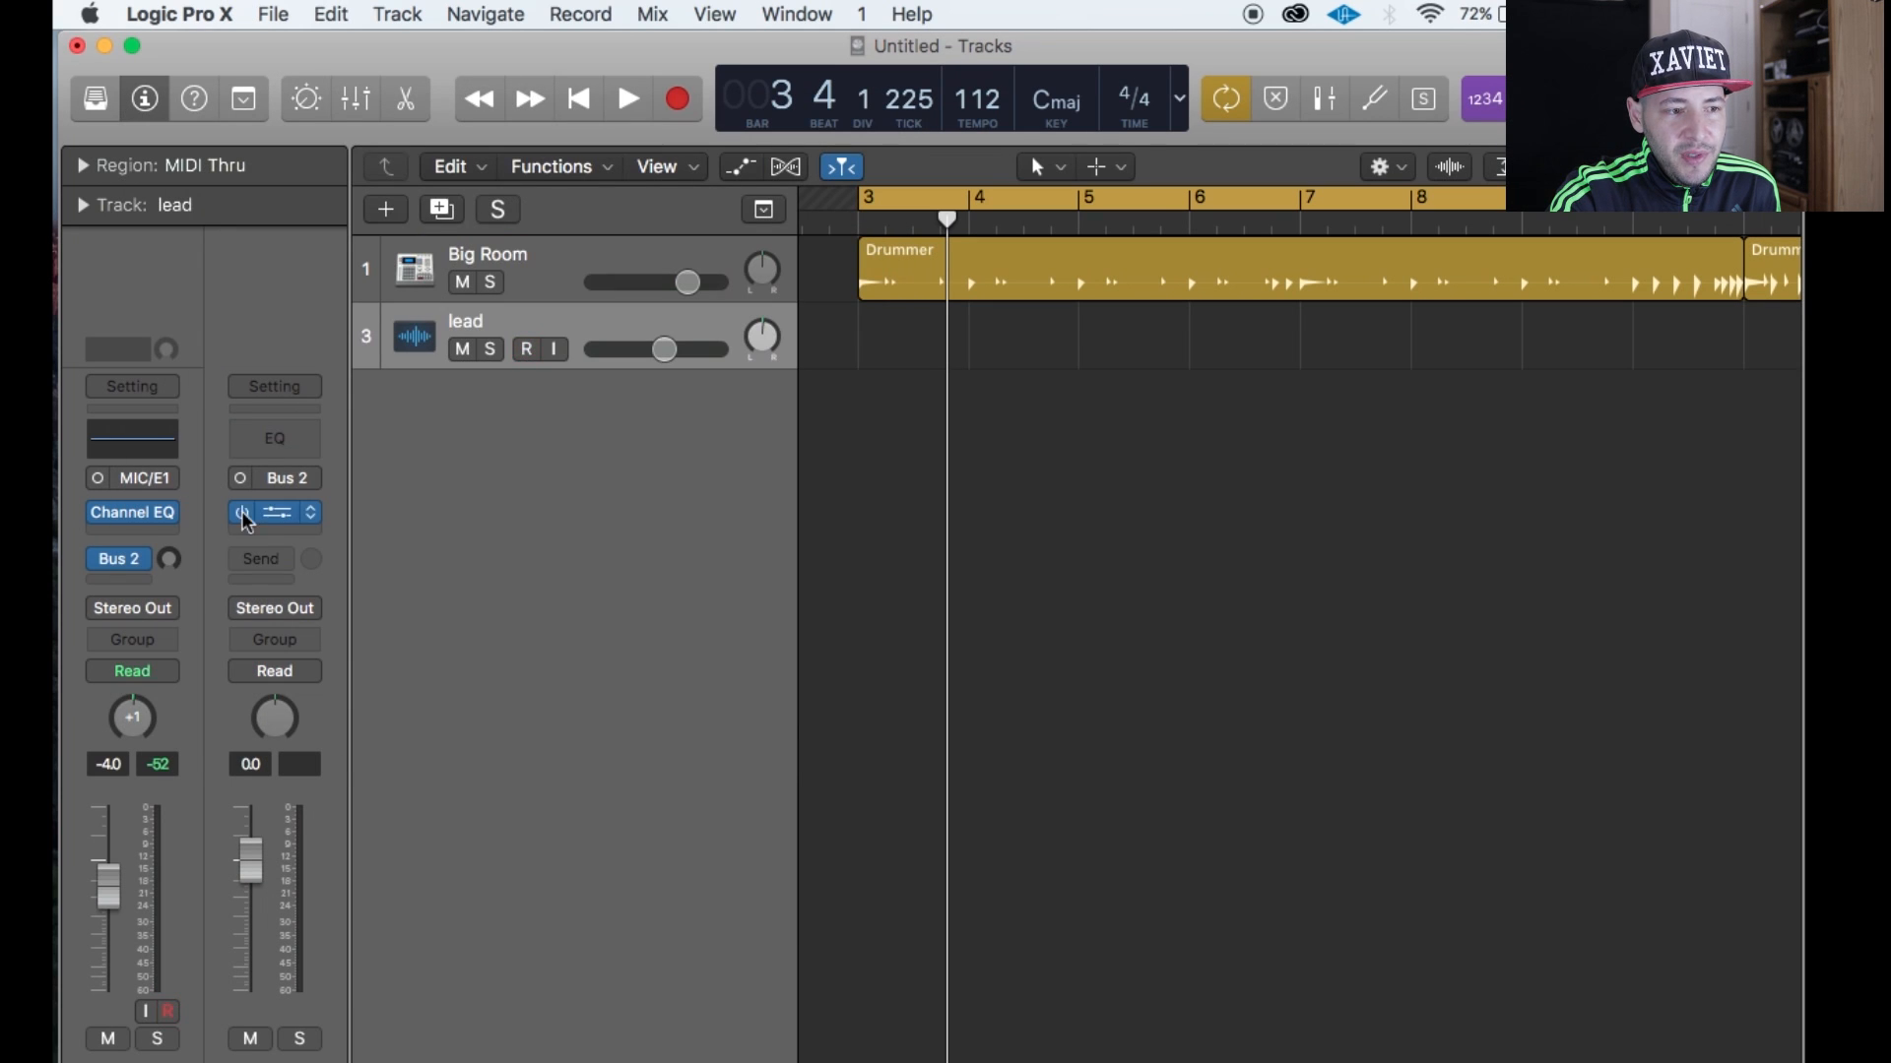
left_click_drag(168, 561, 158, 490)
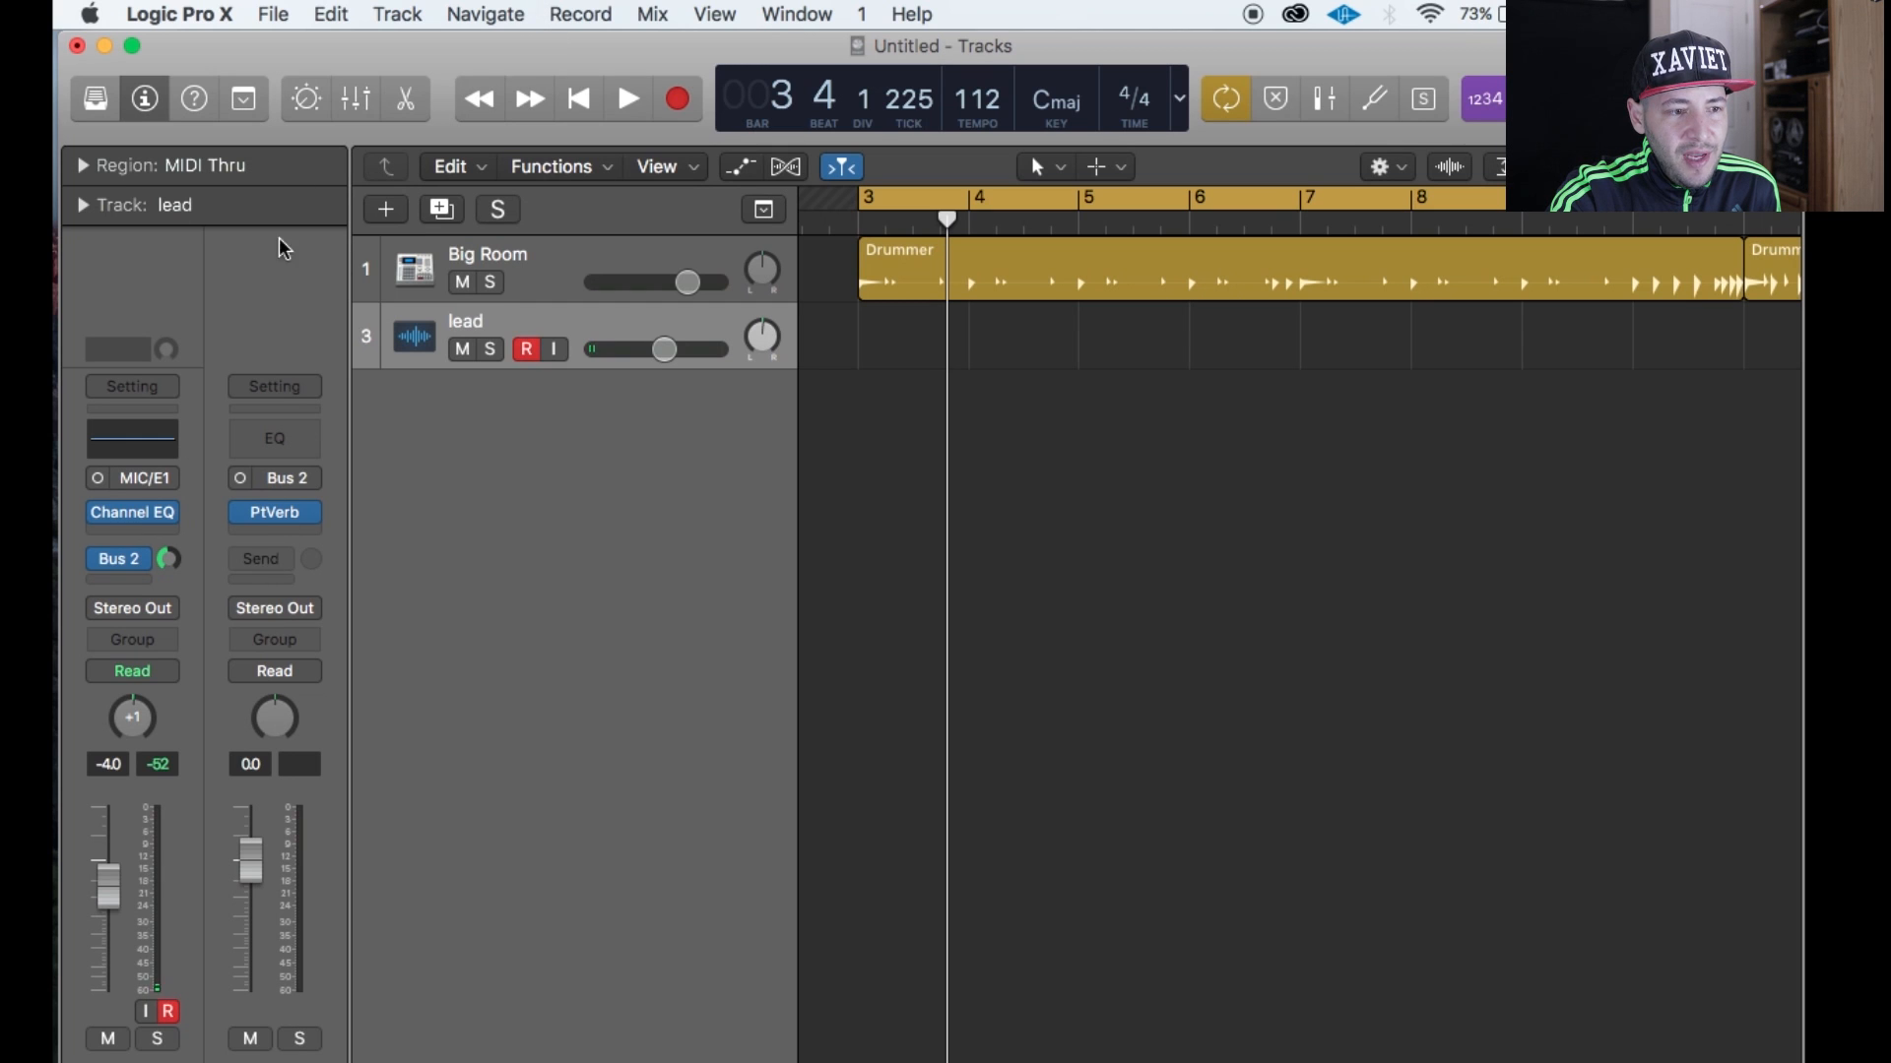
Add a send to Bus 2 on the Big Room channel and raise its send level slightly.
left_click(548, 264)
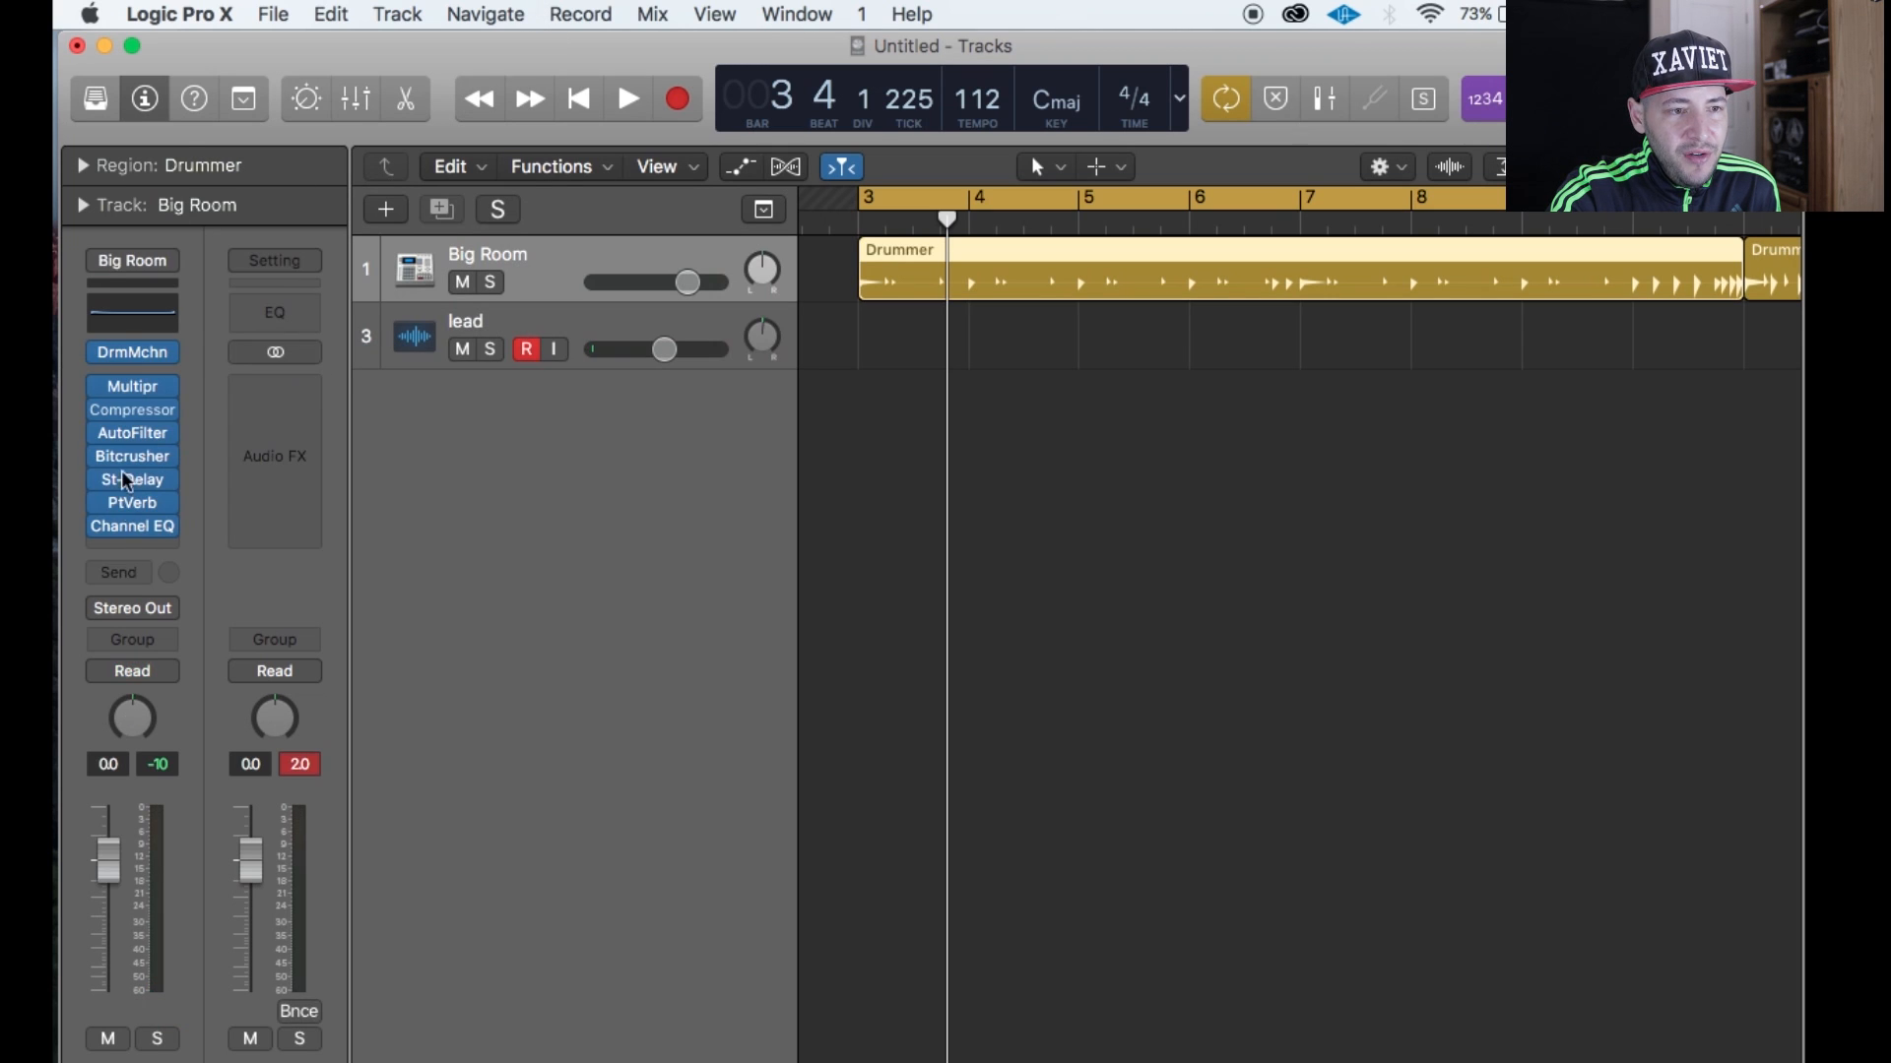
left_click(138, 576)
mouse_move(156, 684)
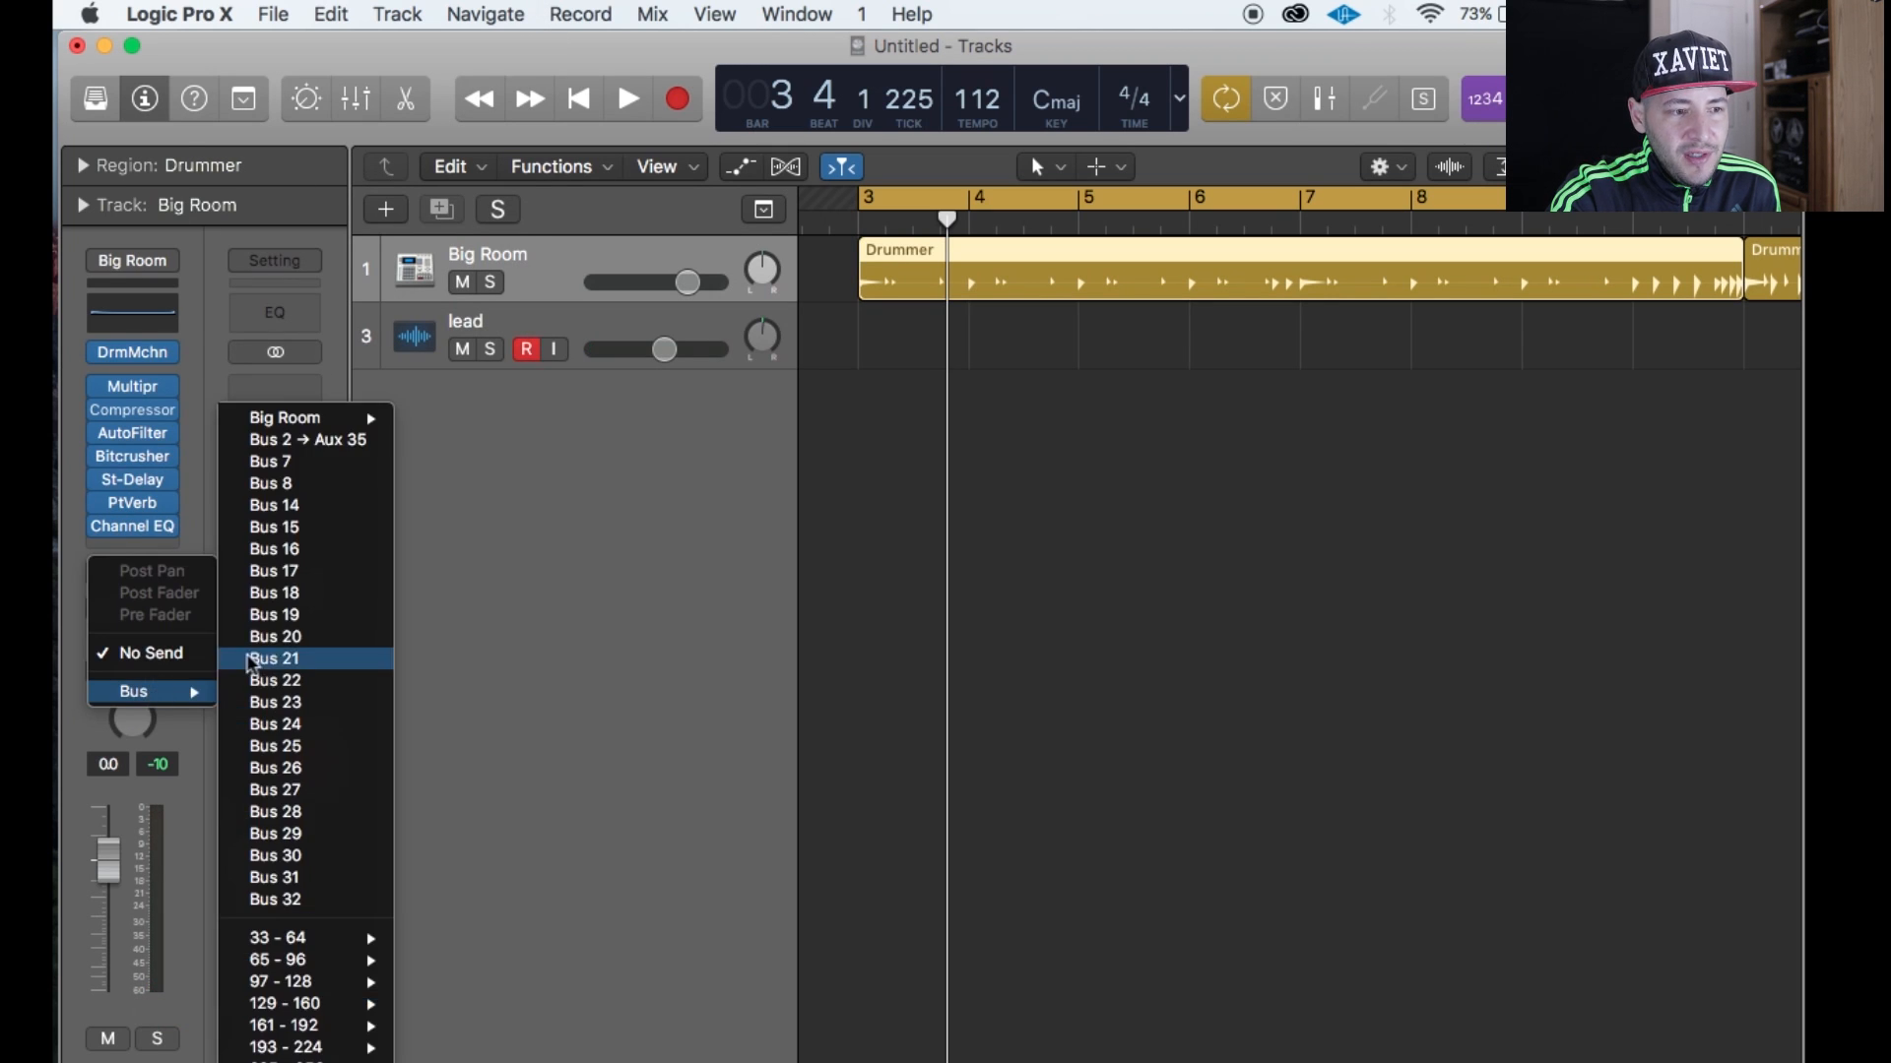
left_click(262, 436)
mouse_move(171, 558)
left_mouse_down()
mouse_move(165, 344)
mouse_move(163, 549)
left_mouse_up()
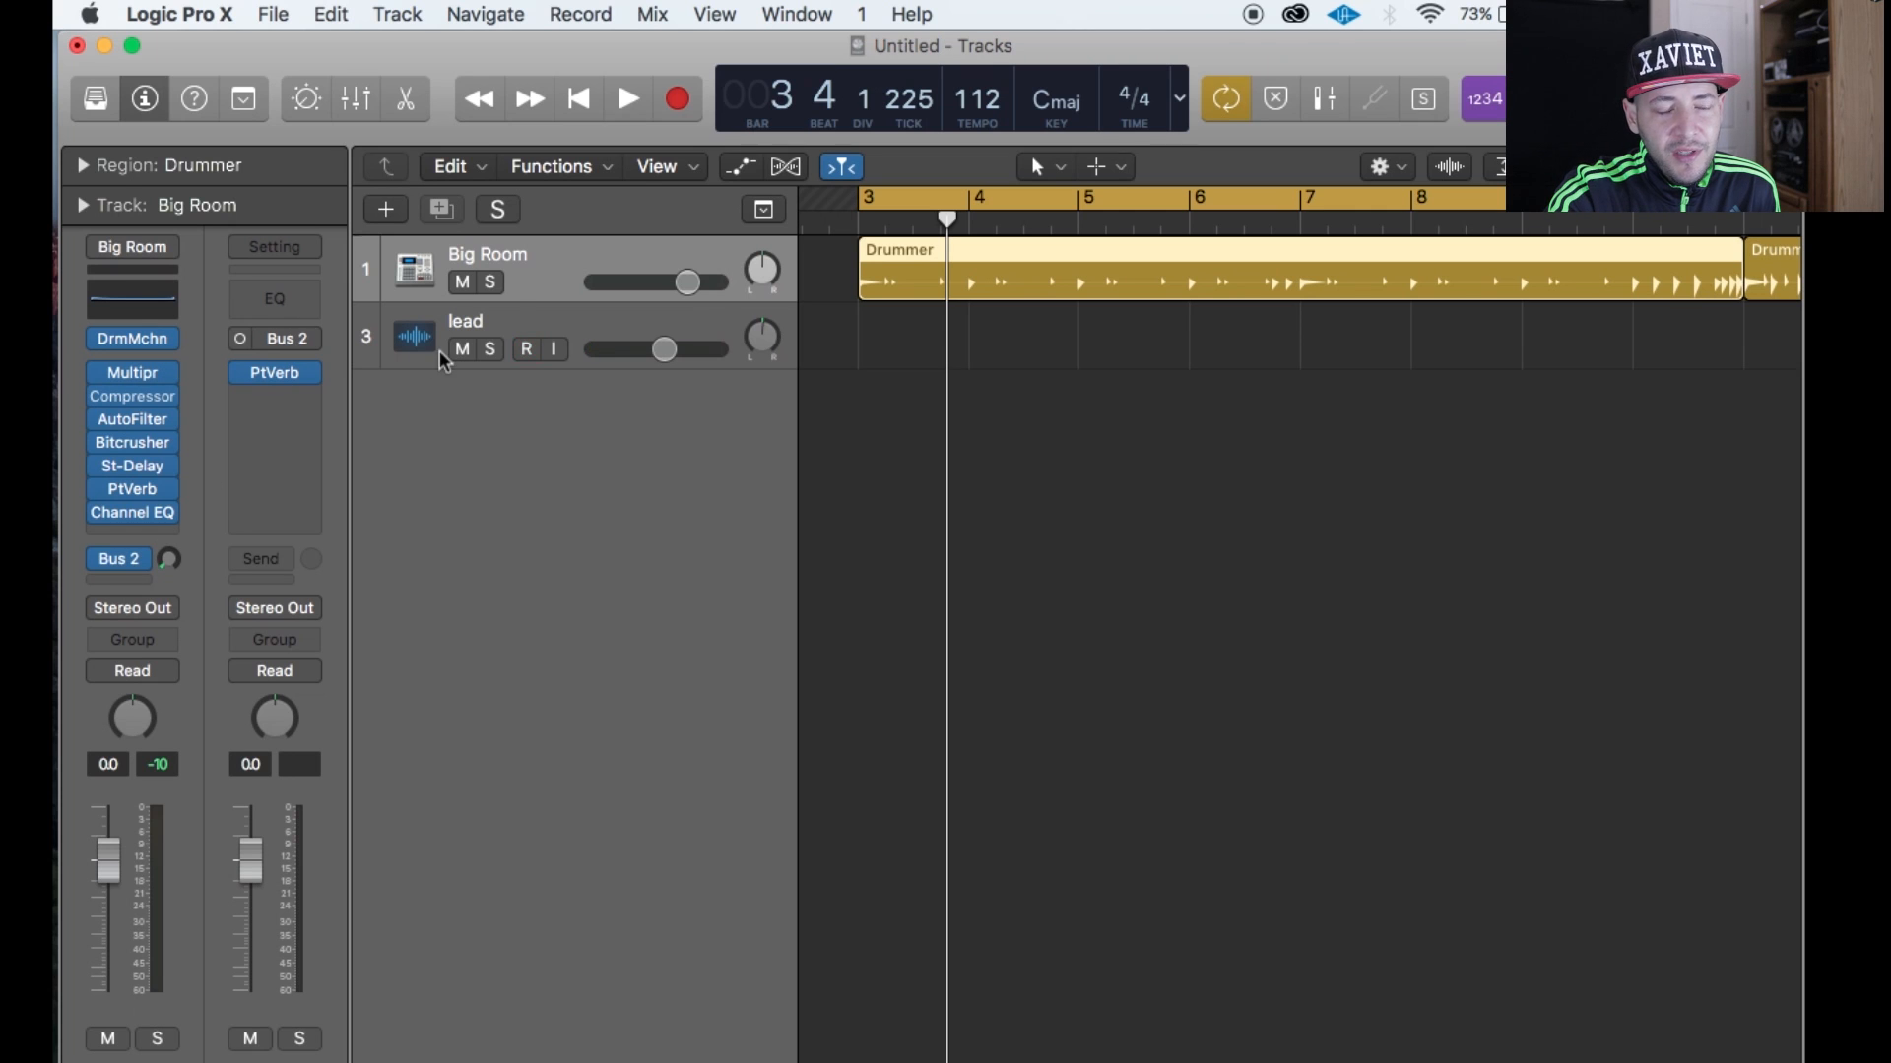
Create one new software instrument track below the lead track using the EFM1 (FM Synth) instrument.
left_click(589, 342)
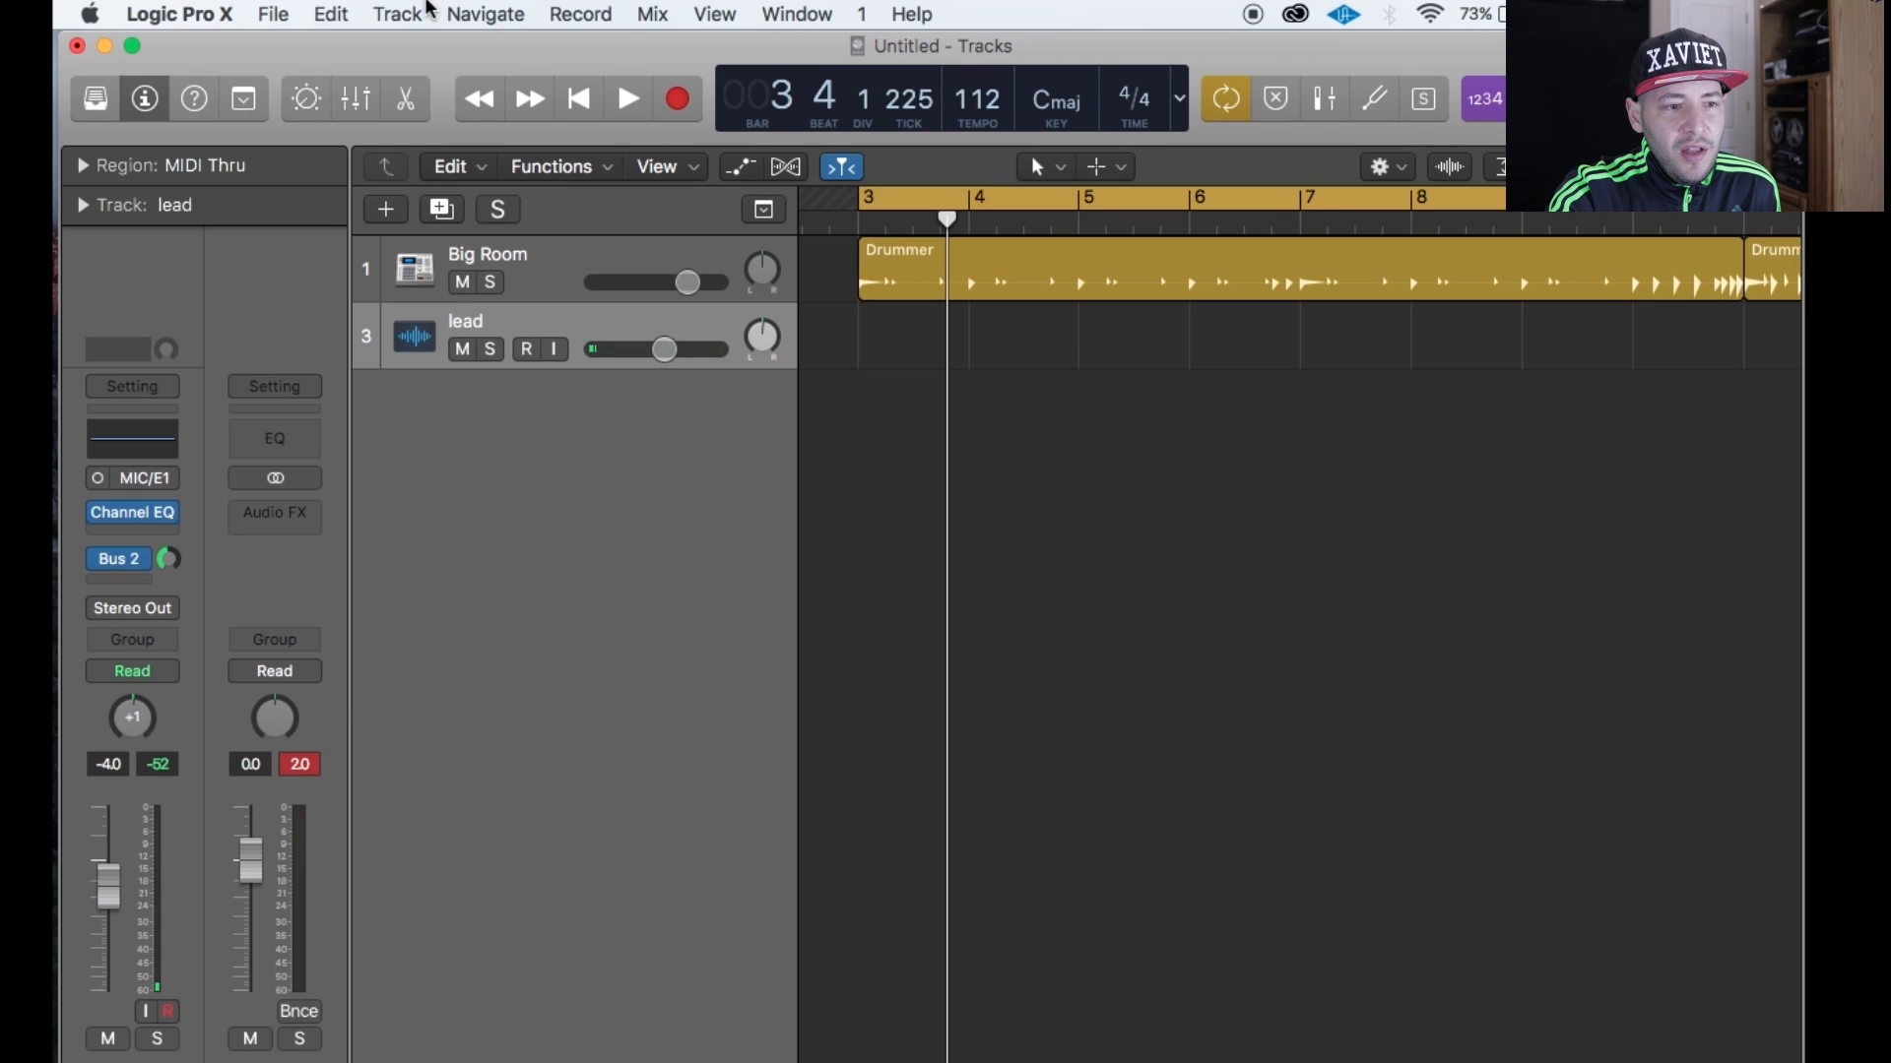
left_click(425, 12)
left_click(430, 49)
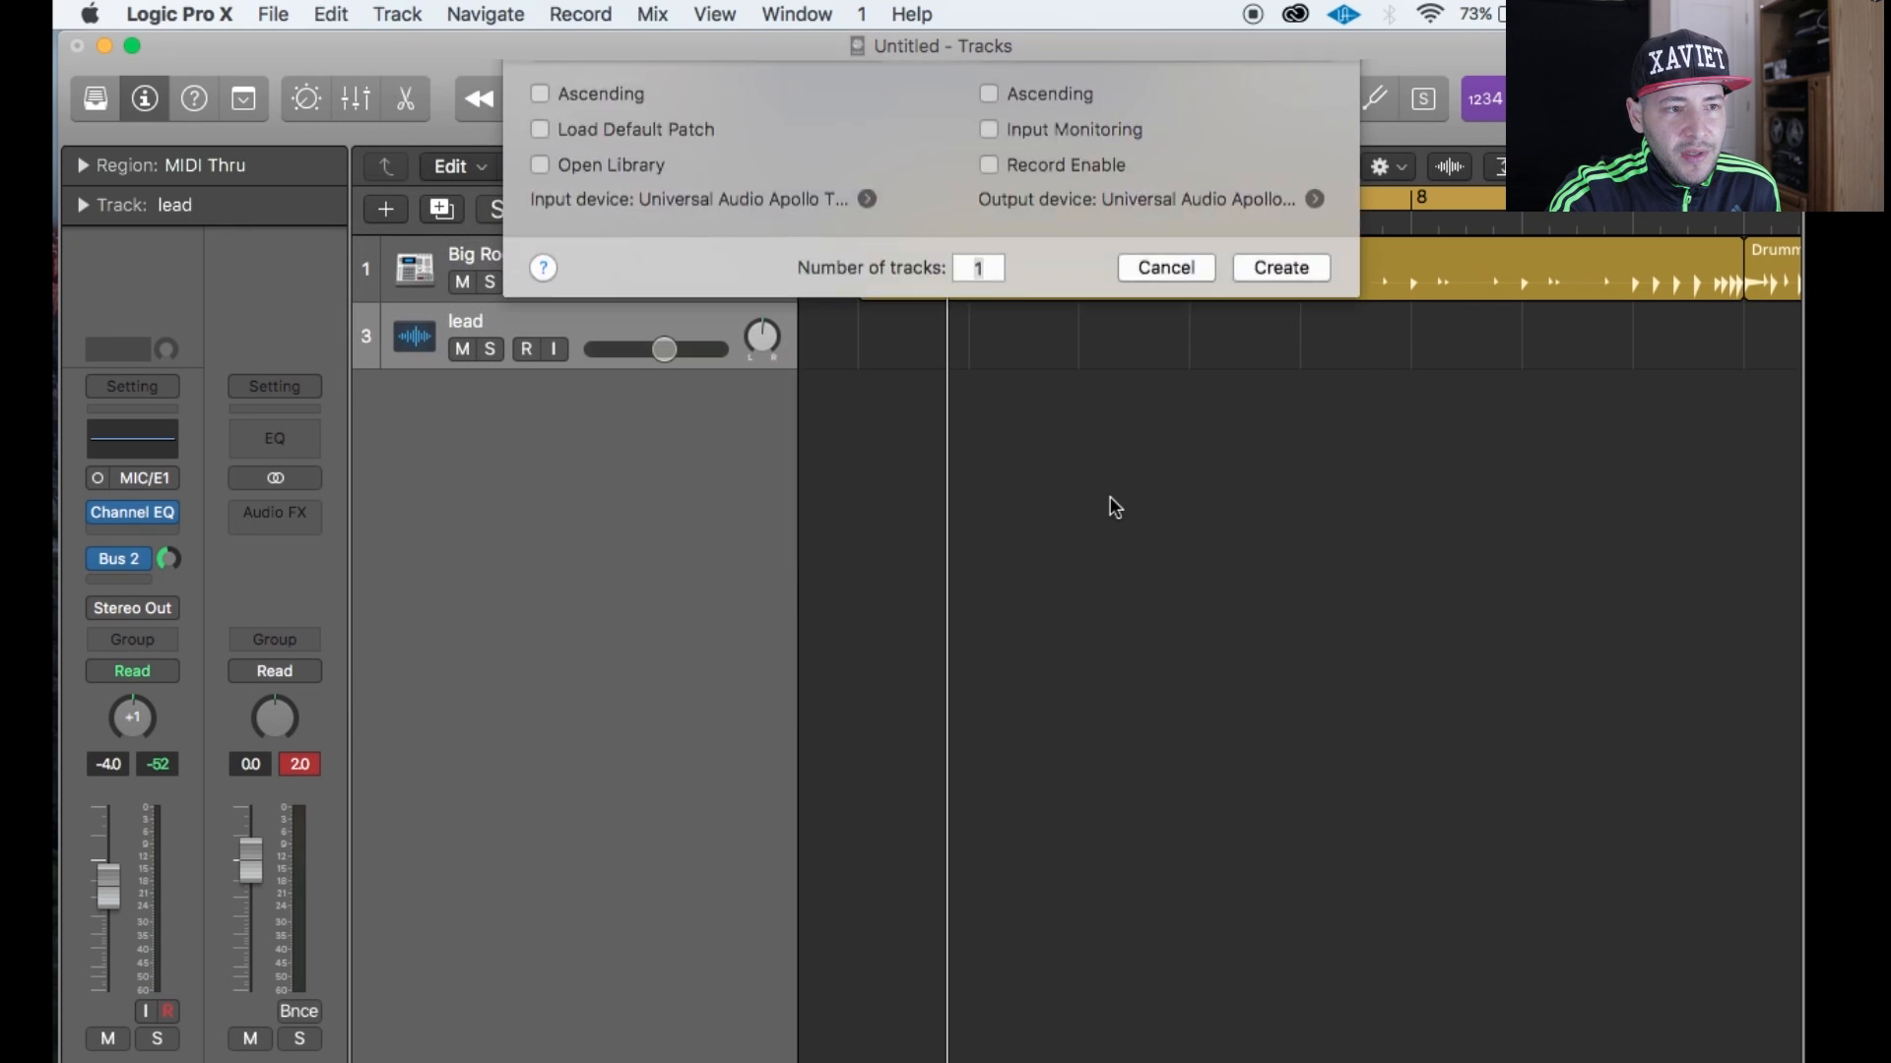
left_click(672, 124)
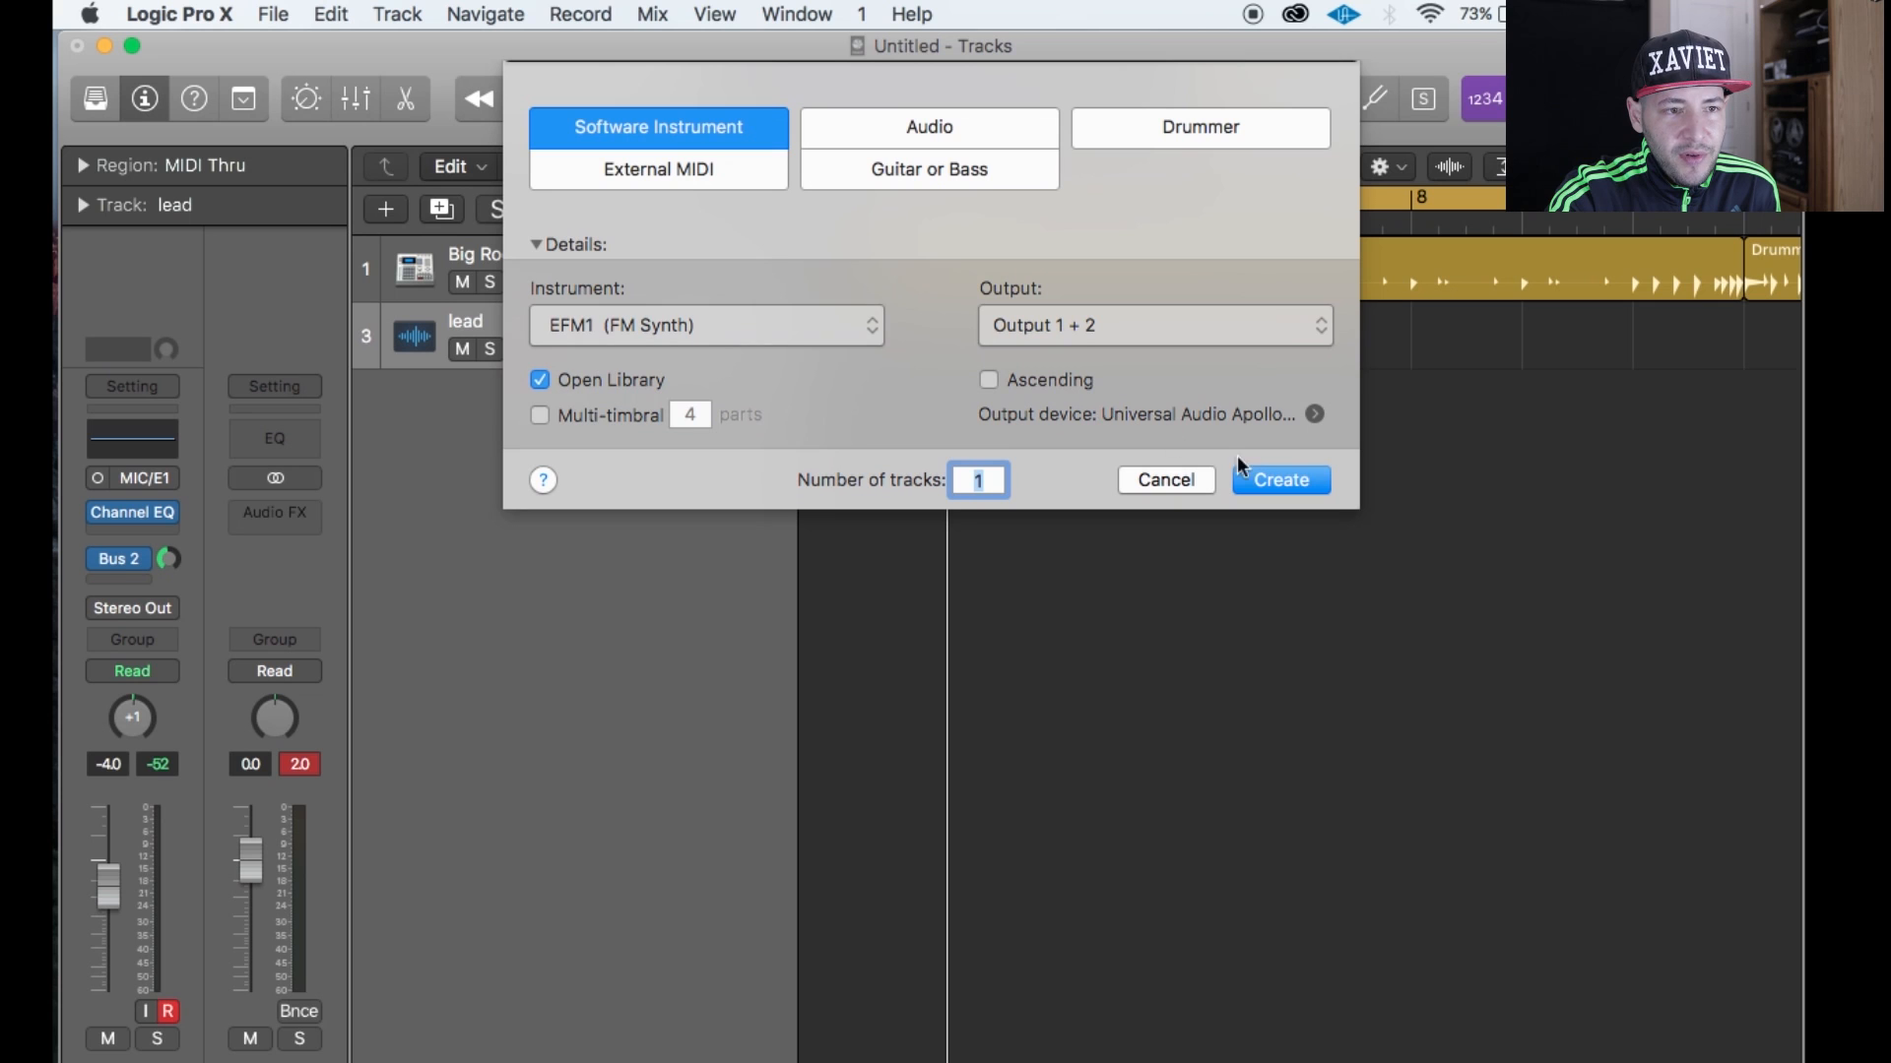
left_click(1272, 479)
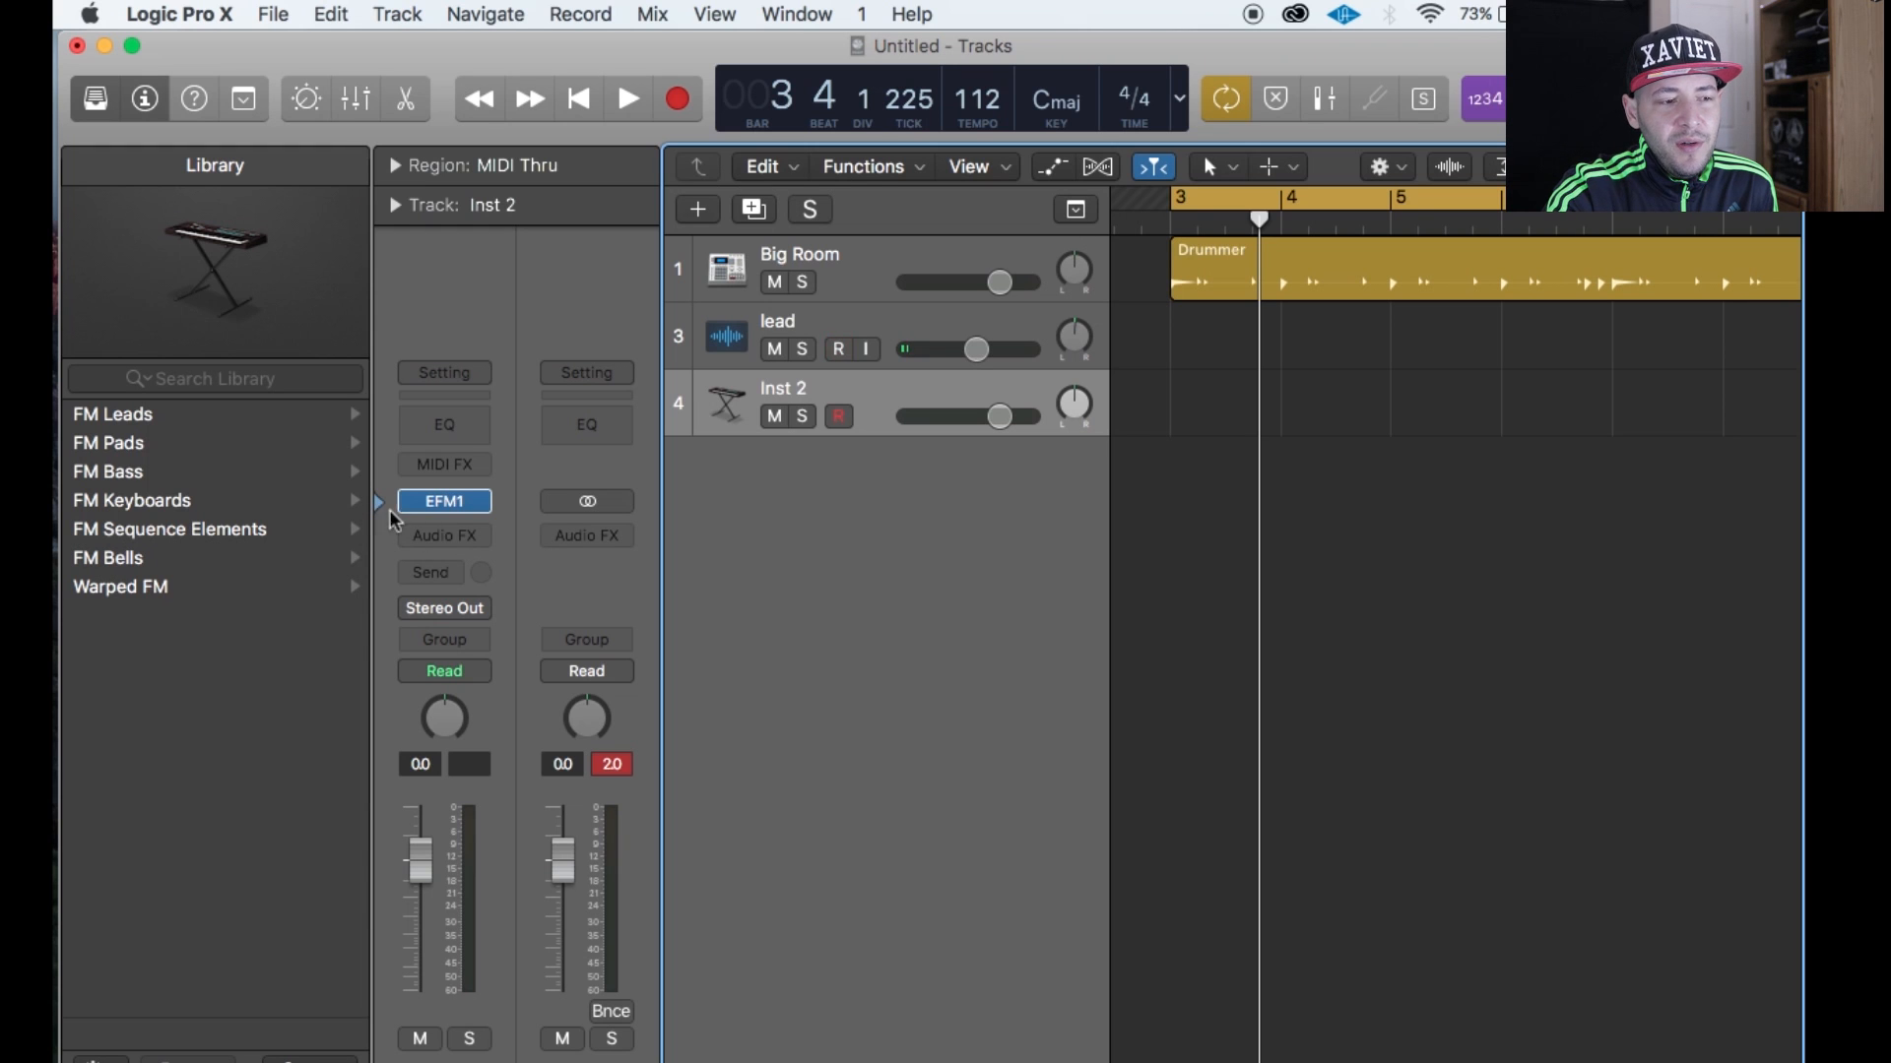
Open the EFM1 instrument of the Inst 2 track, move its window clear of the track list and record-enable the track.
left_click(448, 502)
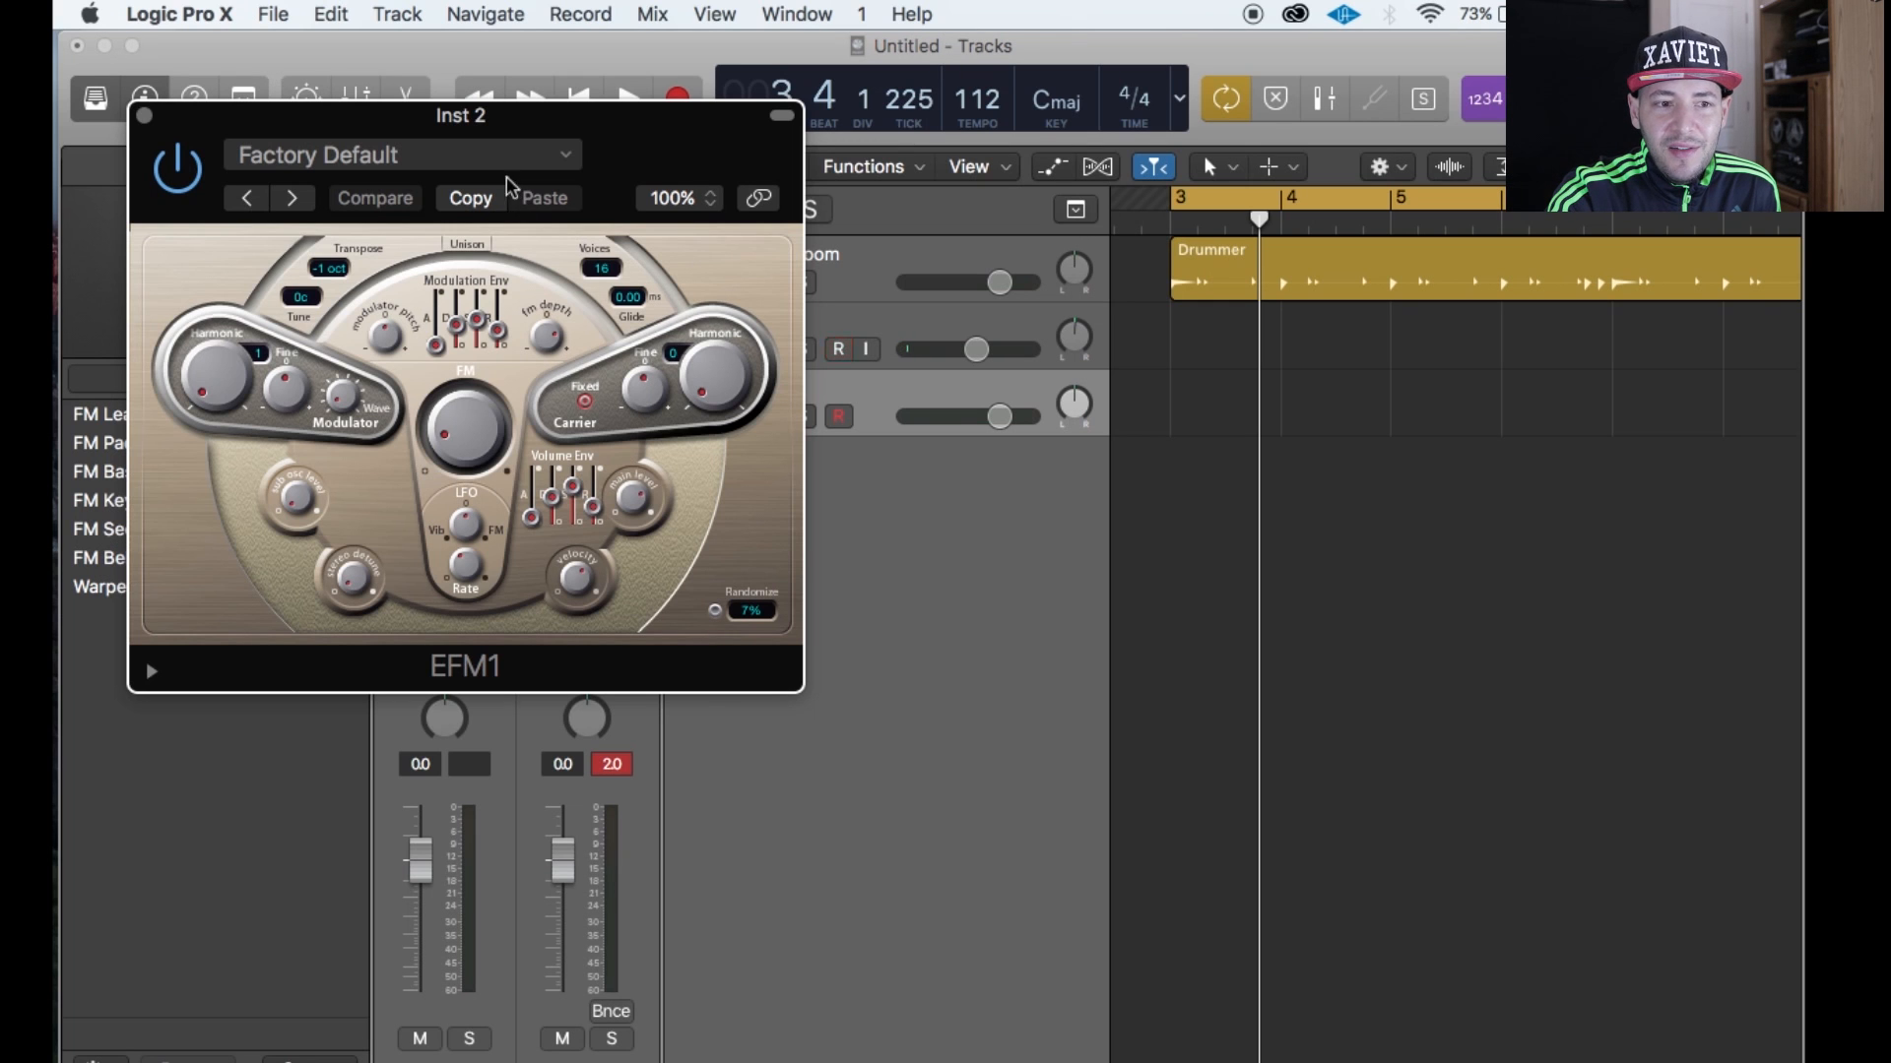
left_click_drag(497, 120, 840, 470)
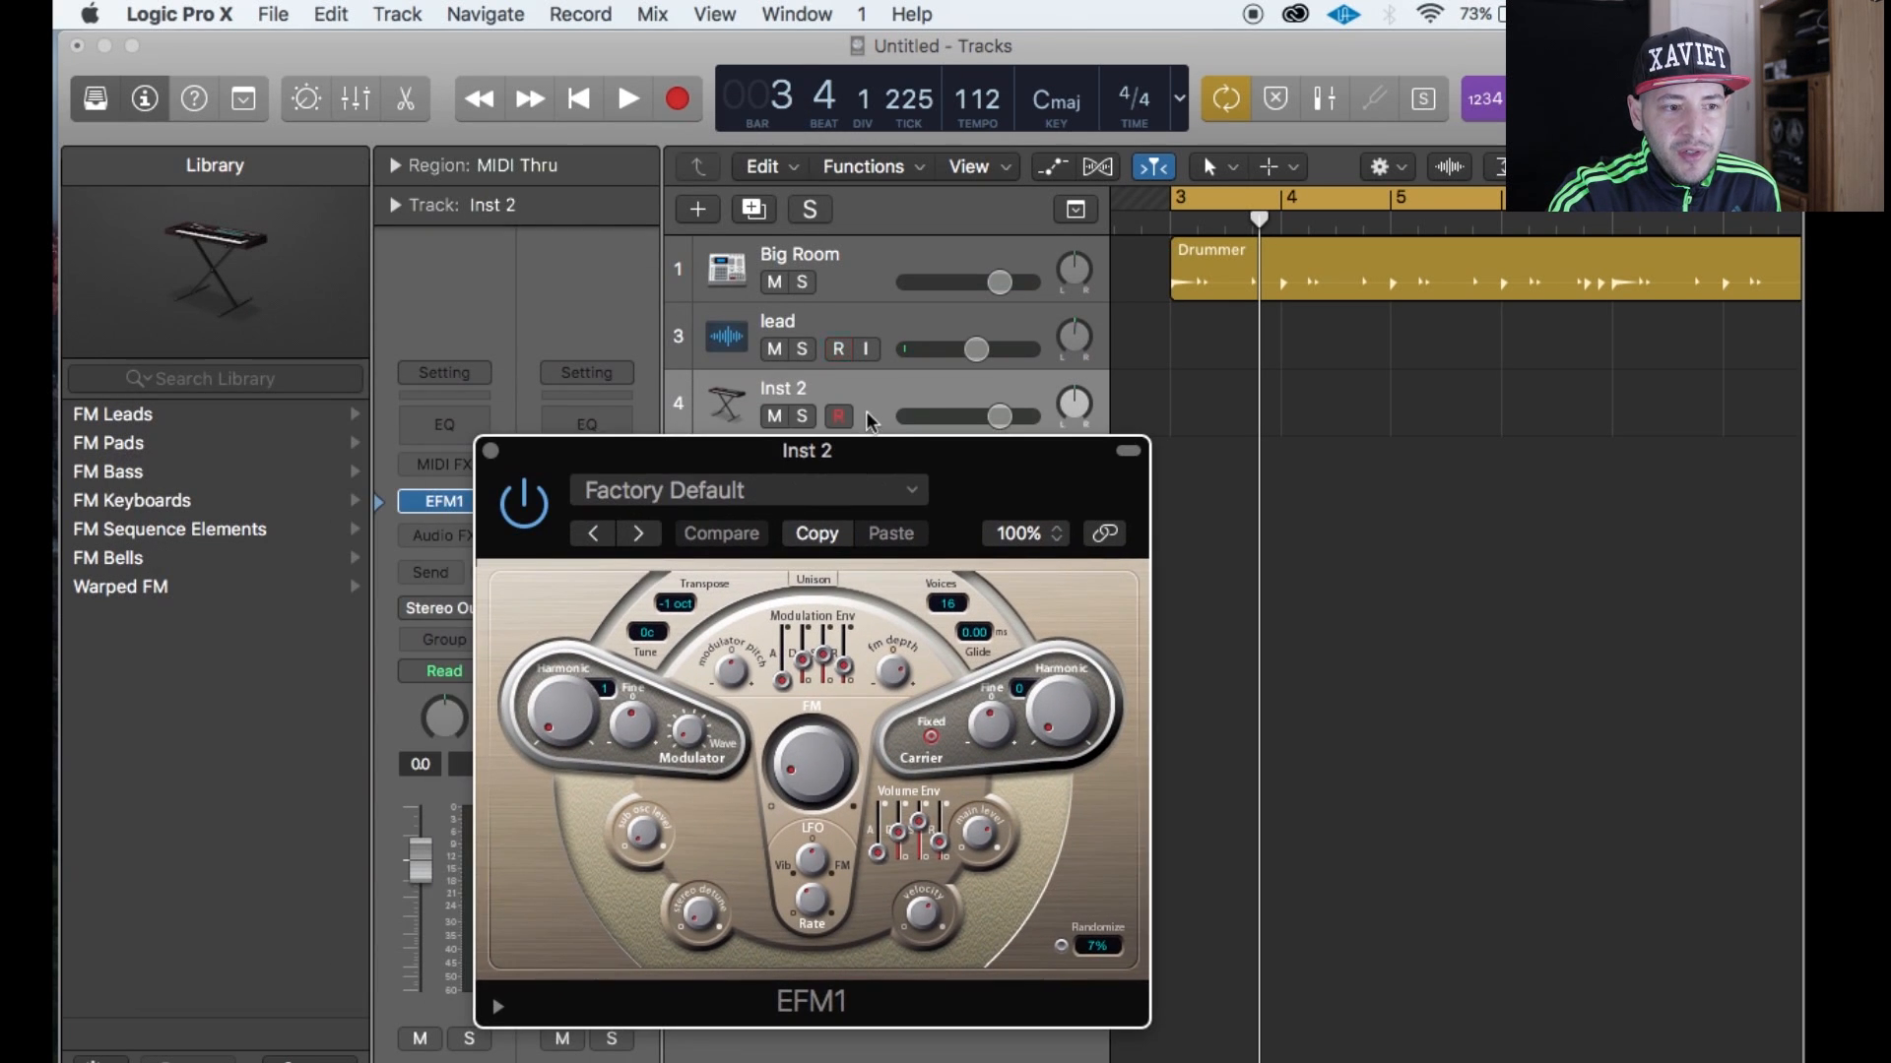
left_click(837, 416)
left_click(837, 416)
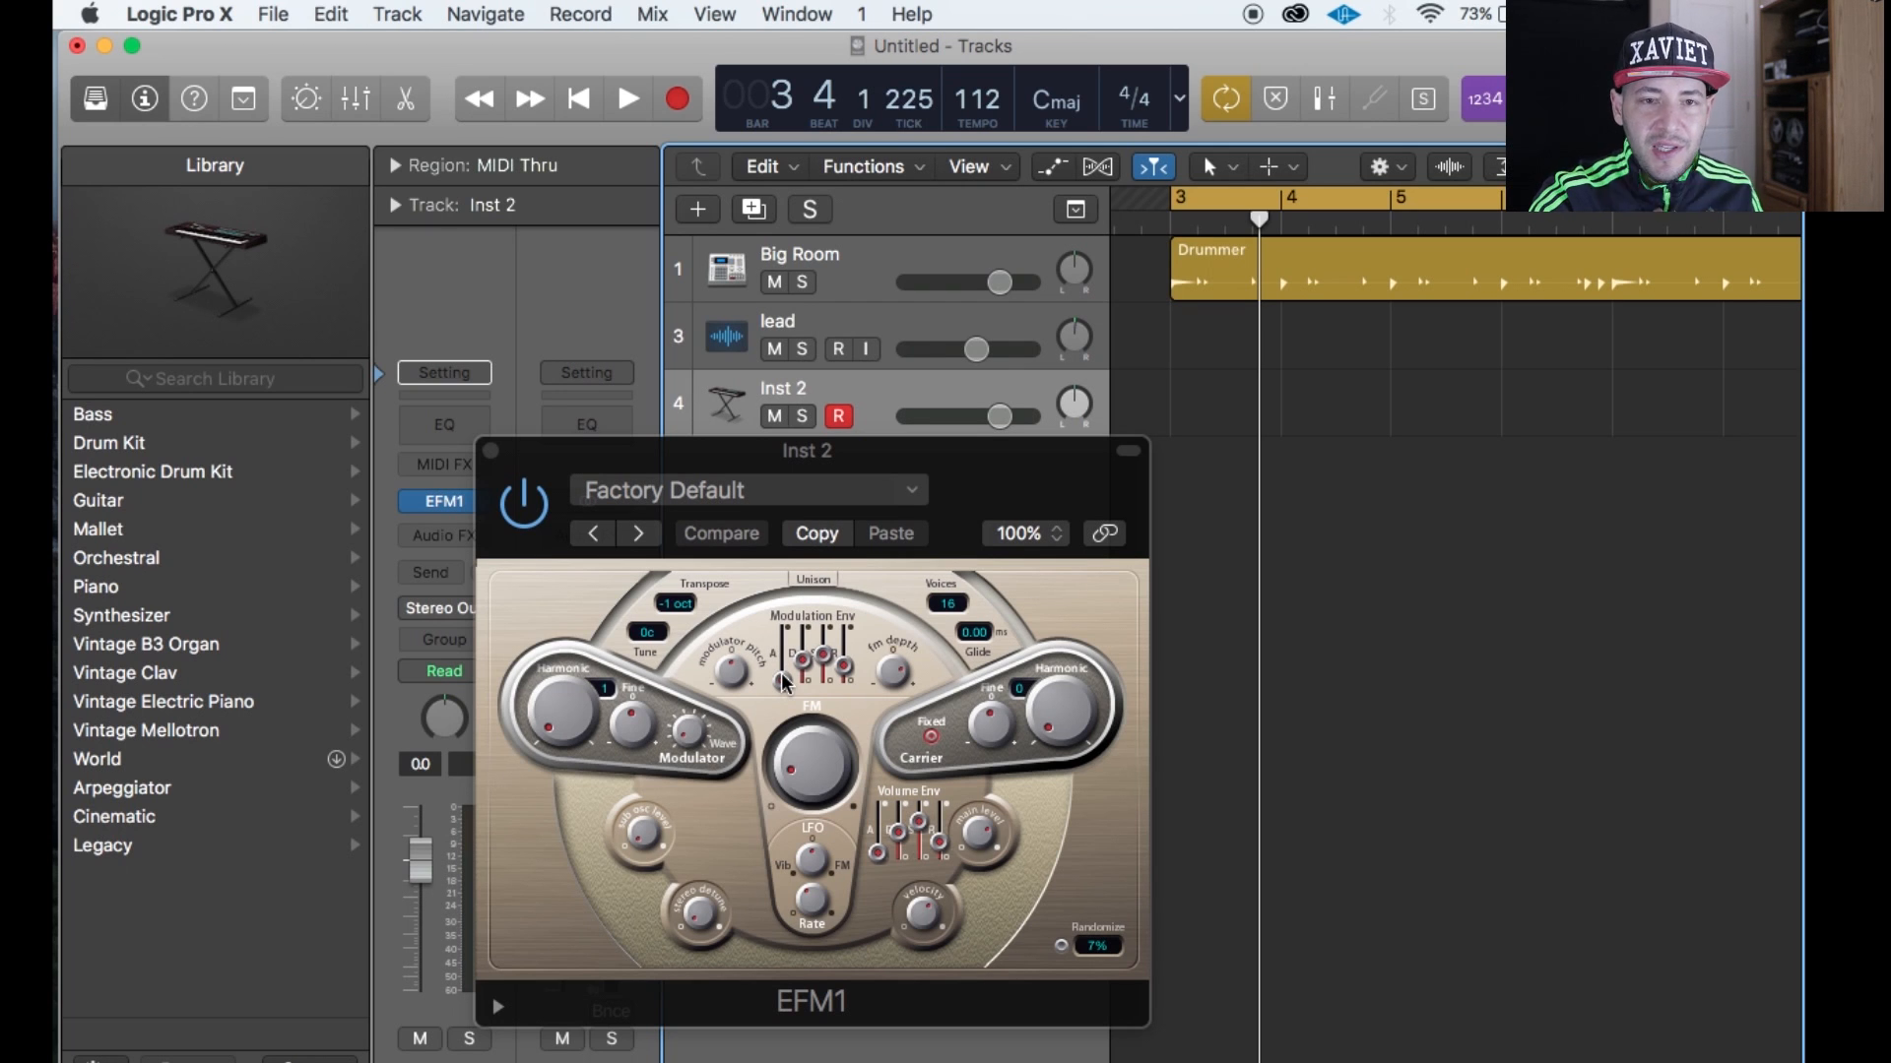
left_click_drag(667, 459, 668, 766)
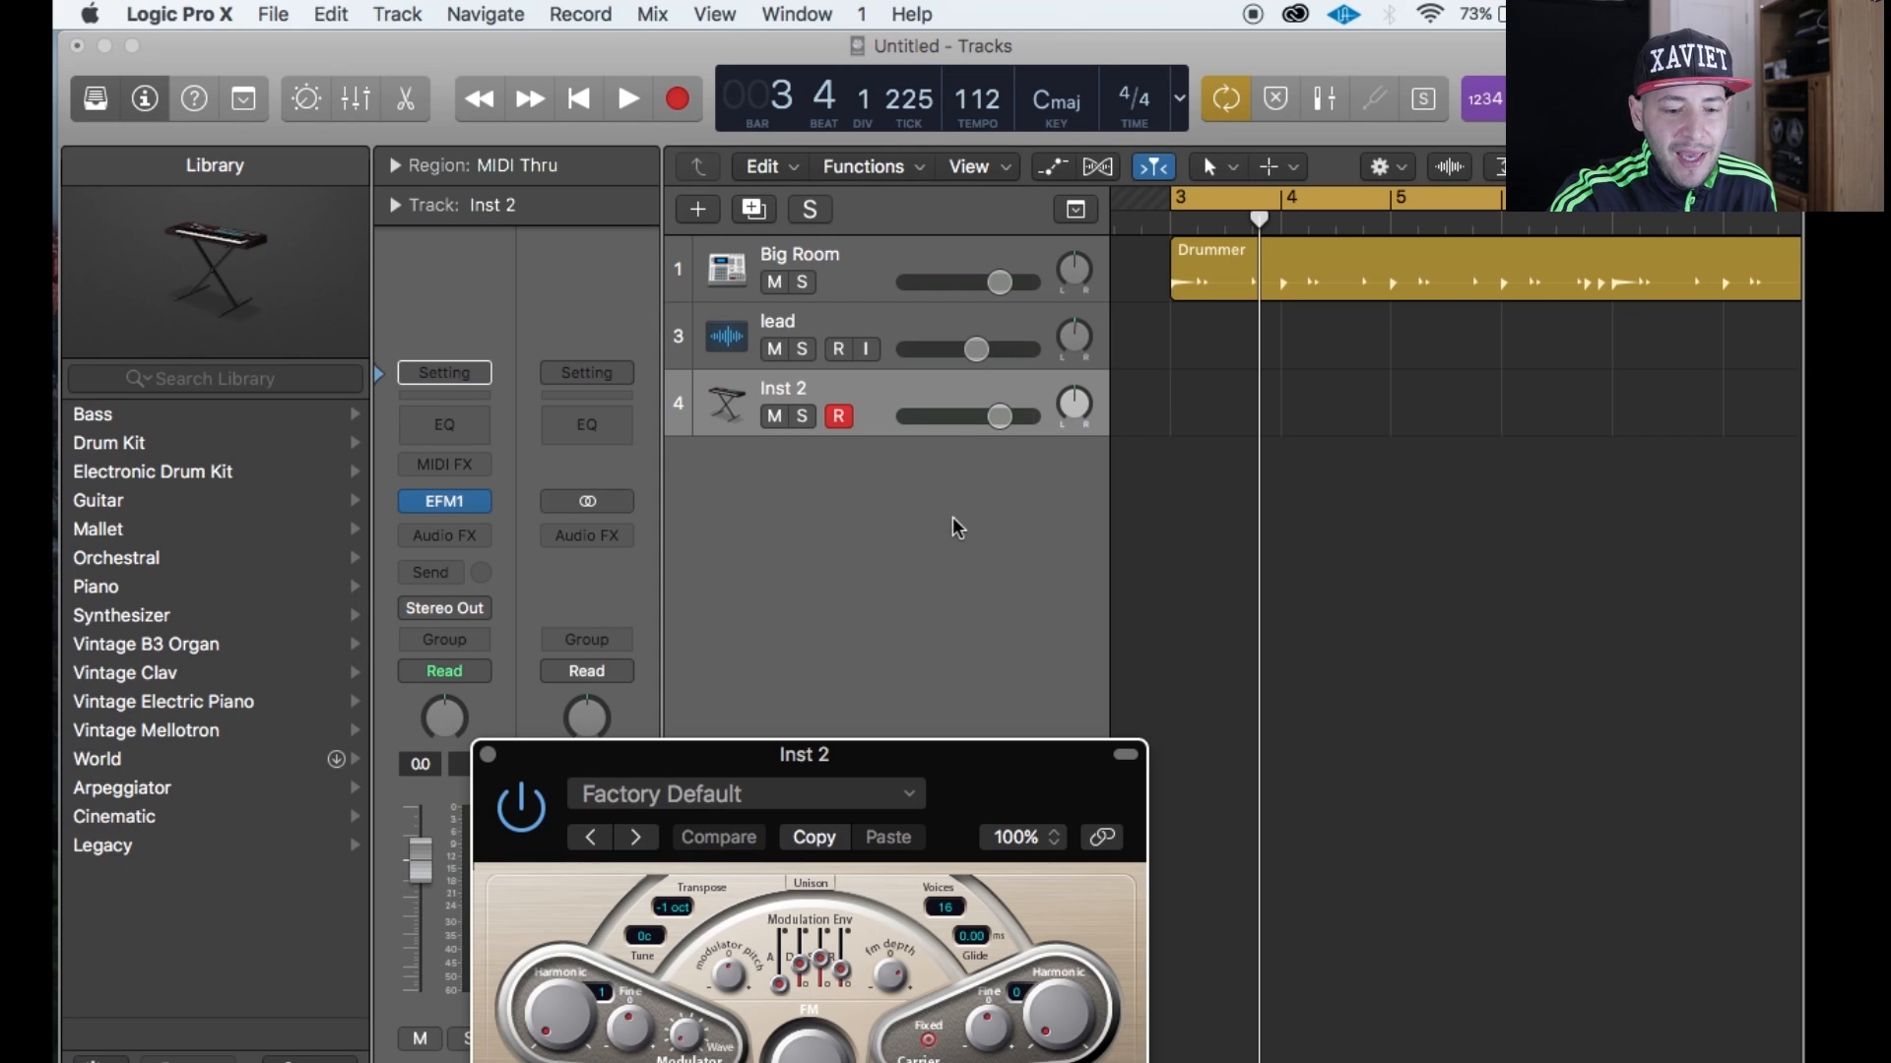
Show the Musical Typing keyboard, try the F note in lower and higher octaves and return the octave to C2.
key("super+k")
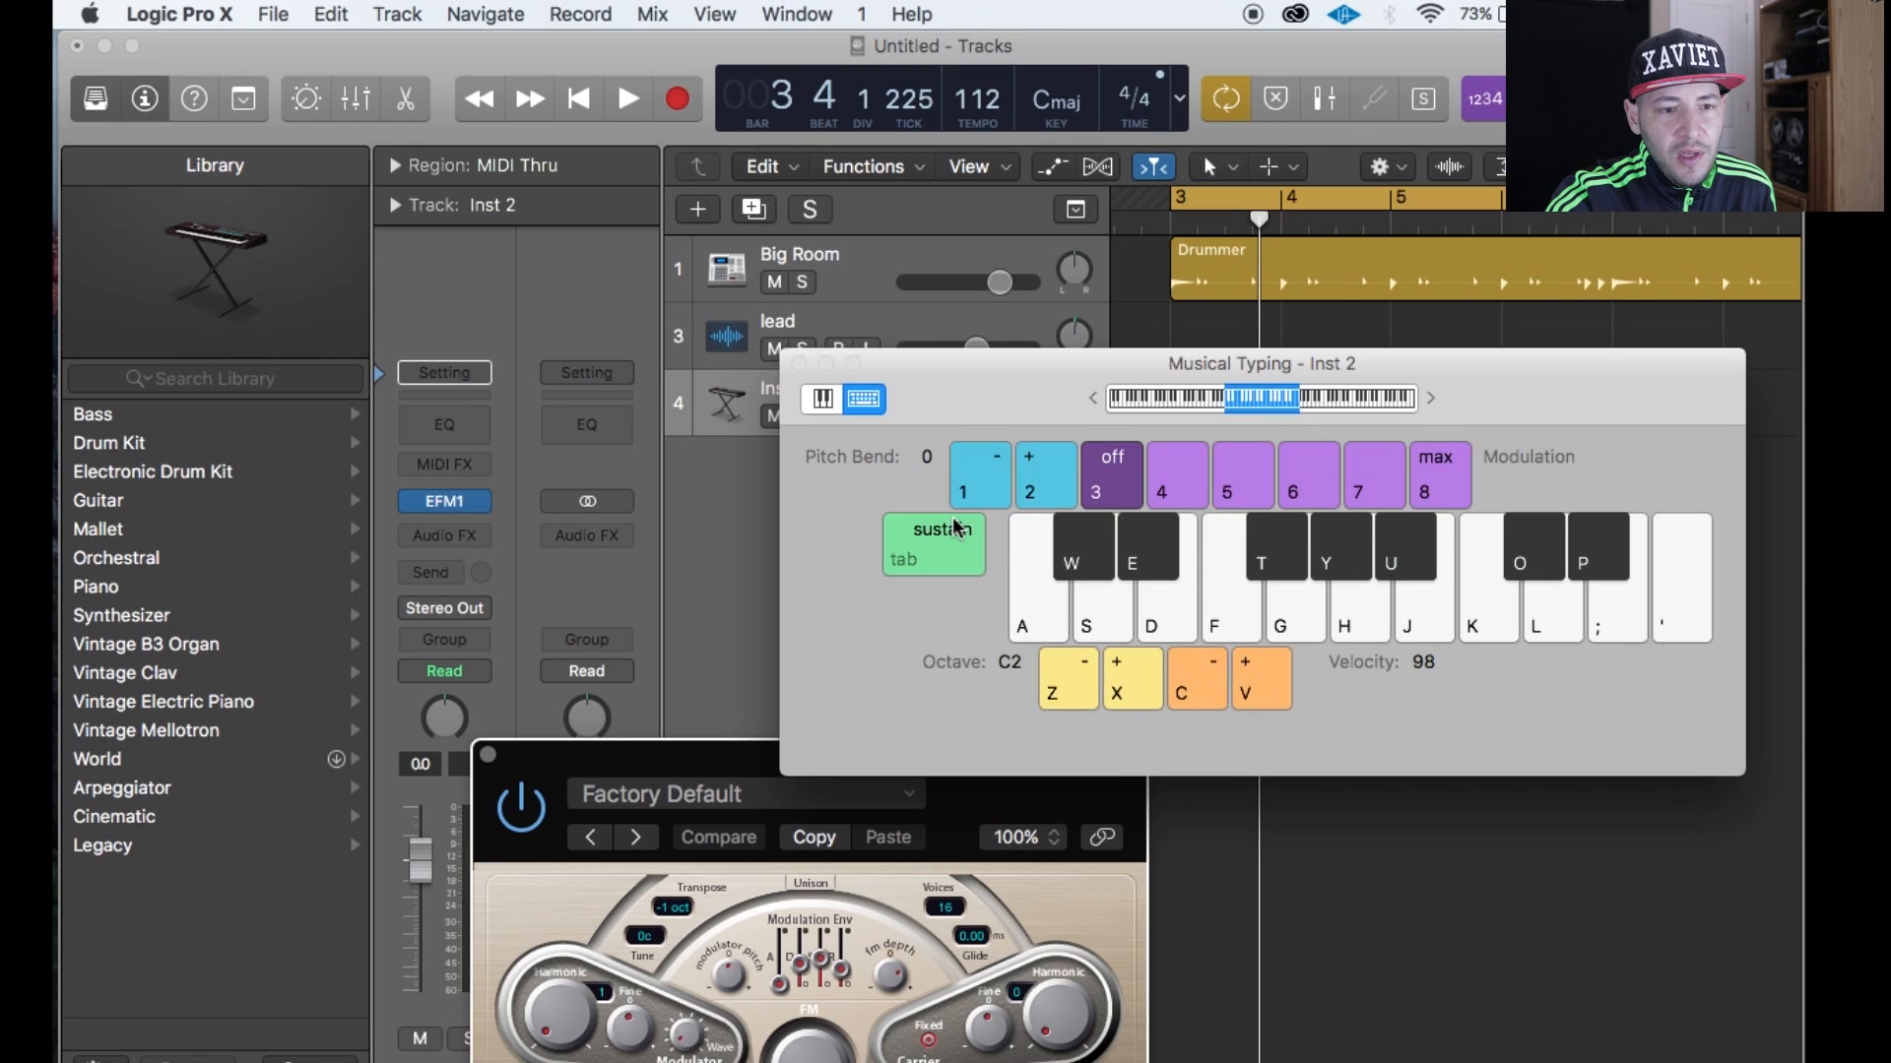
left_click(1217, 616)
left_click_drag(1080, 411, 992, 463)
left_click(986, 731)
left_click(1150, 684)
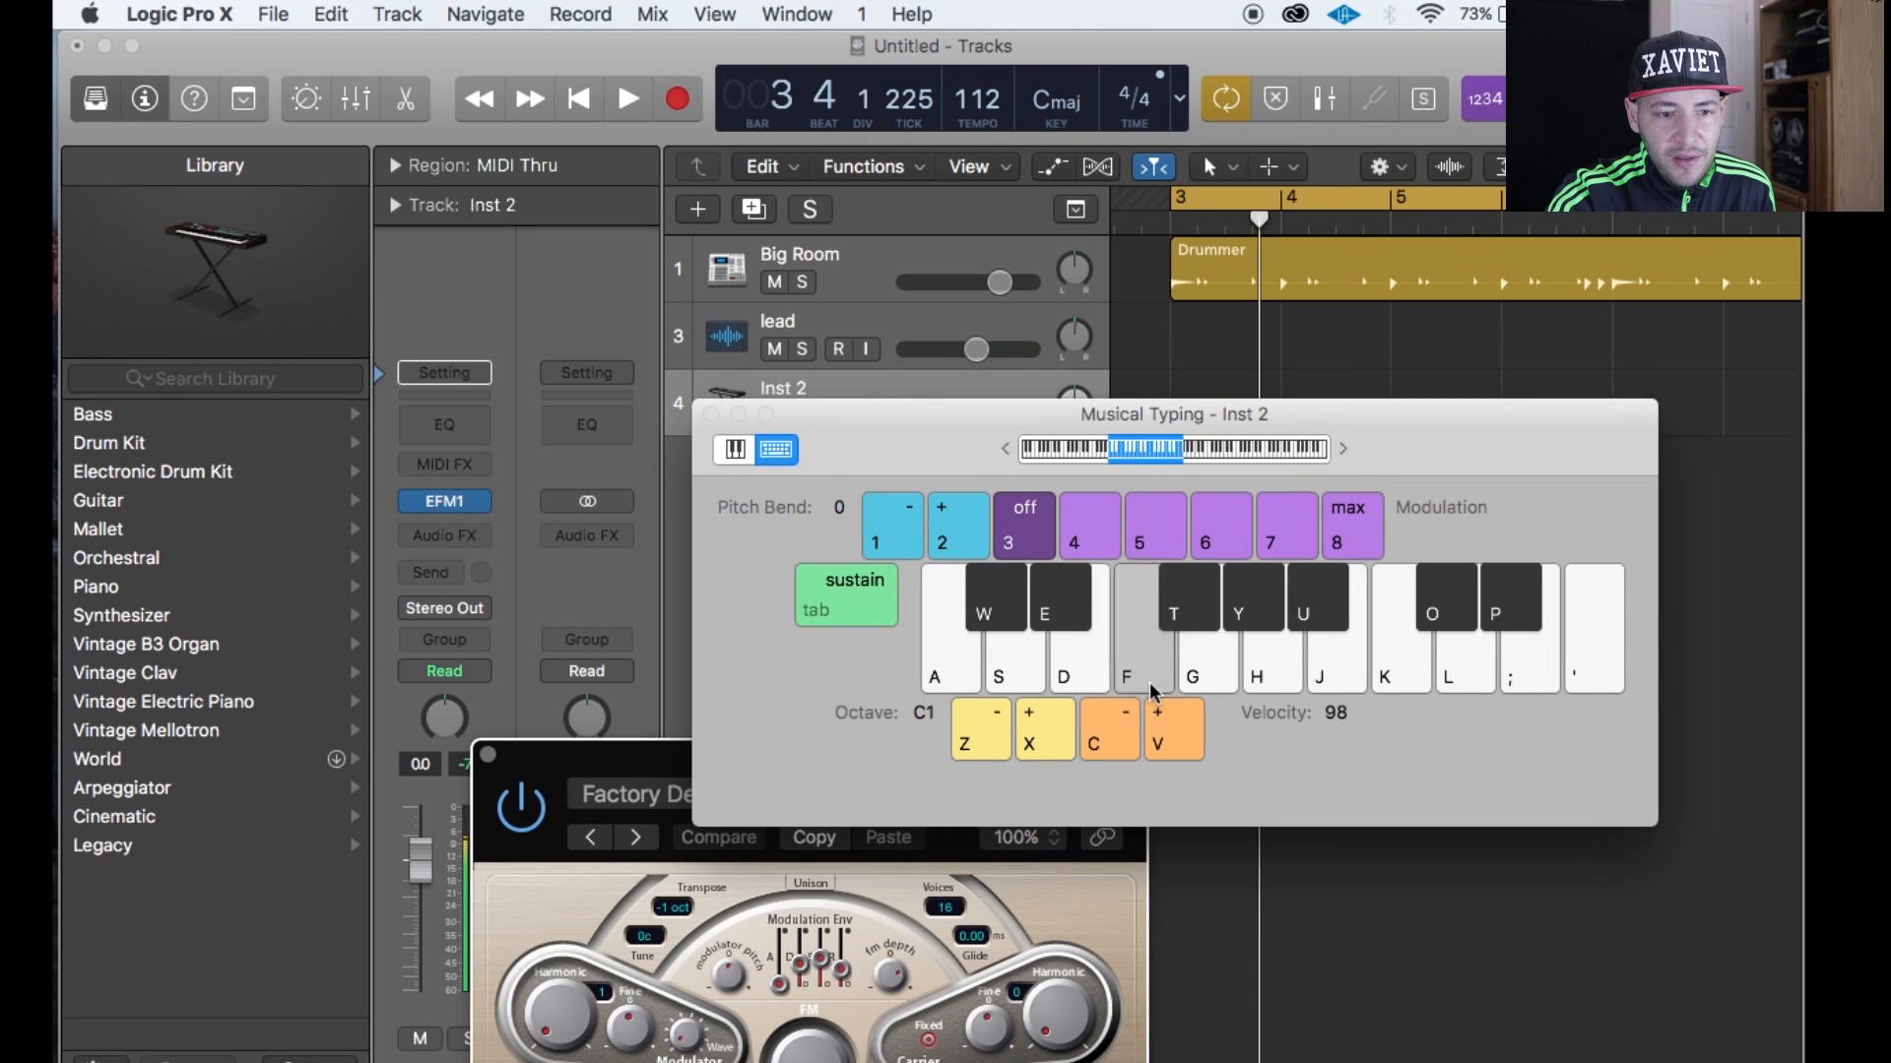
left_click(1043, 731)
left_click(1044, 730)
left_click(1044, 730)
left_click(1152, 685)
left_click(989, 730)
left_click(989, 731)
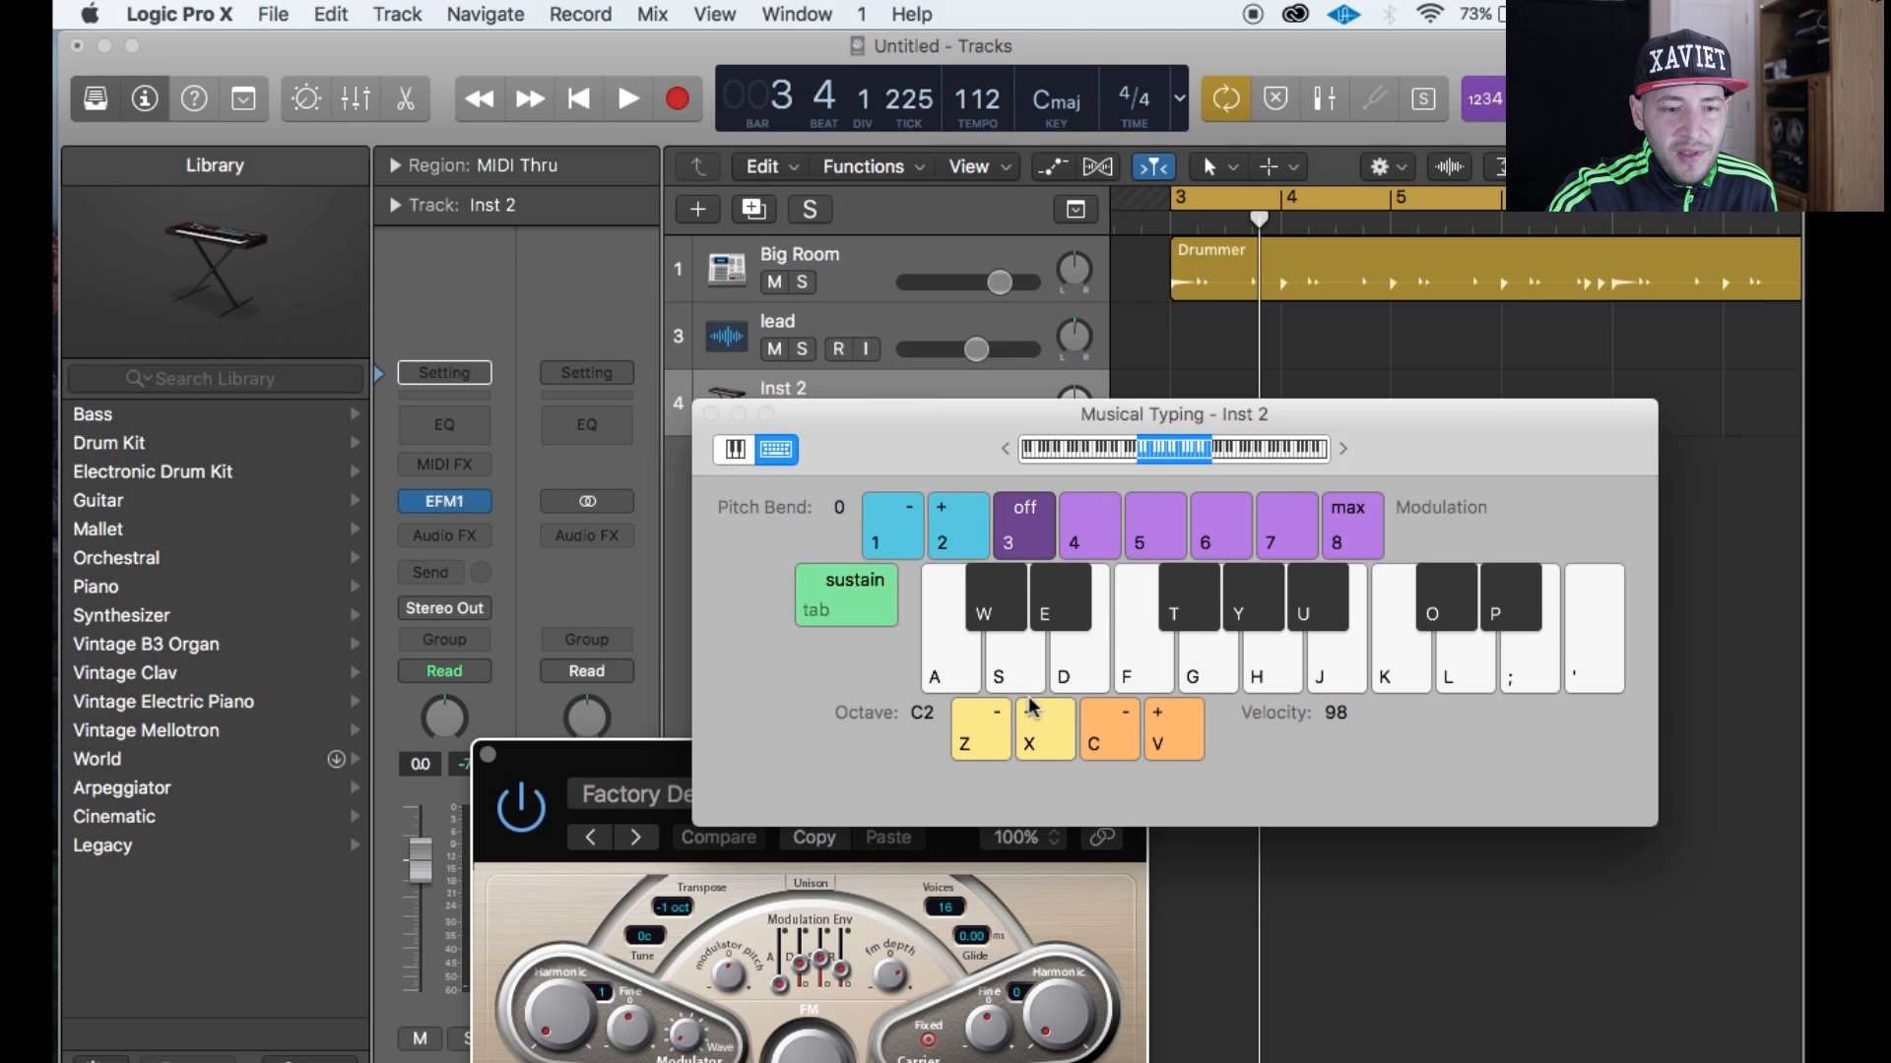
Audition several notes of the Inst 2 sound on the Musical Typing keyboard, including K, and close the keyboard.
left_click(1277, 679)
left_click(1276, 680)
left_click(1036, 670)
left_click(965, 667)
left_click(989, 665)
left_click(955, 667)
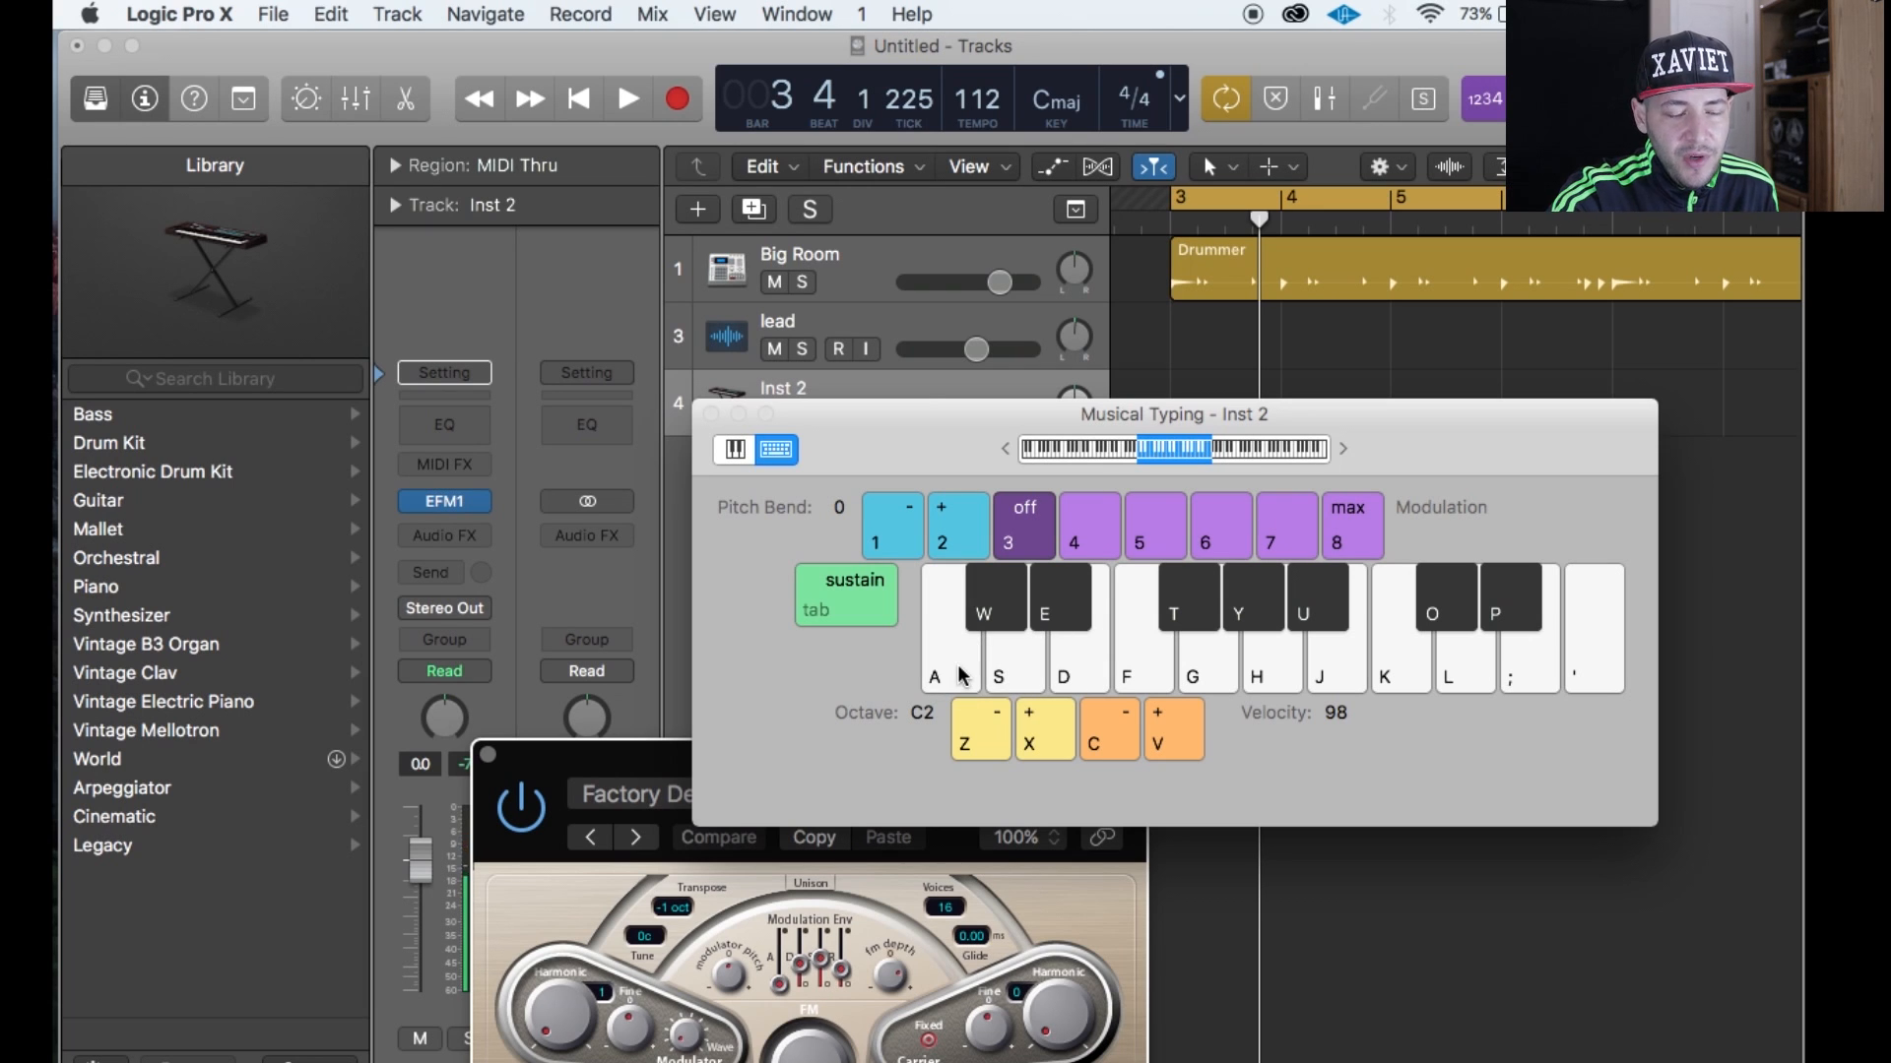
key("k")
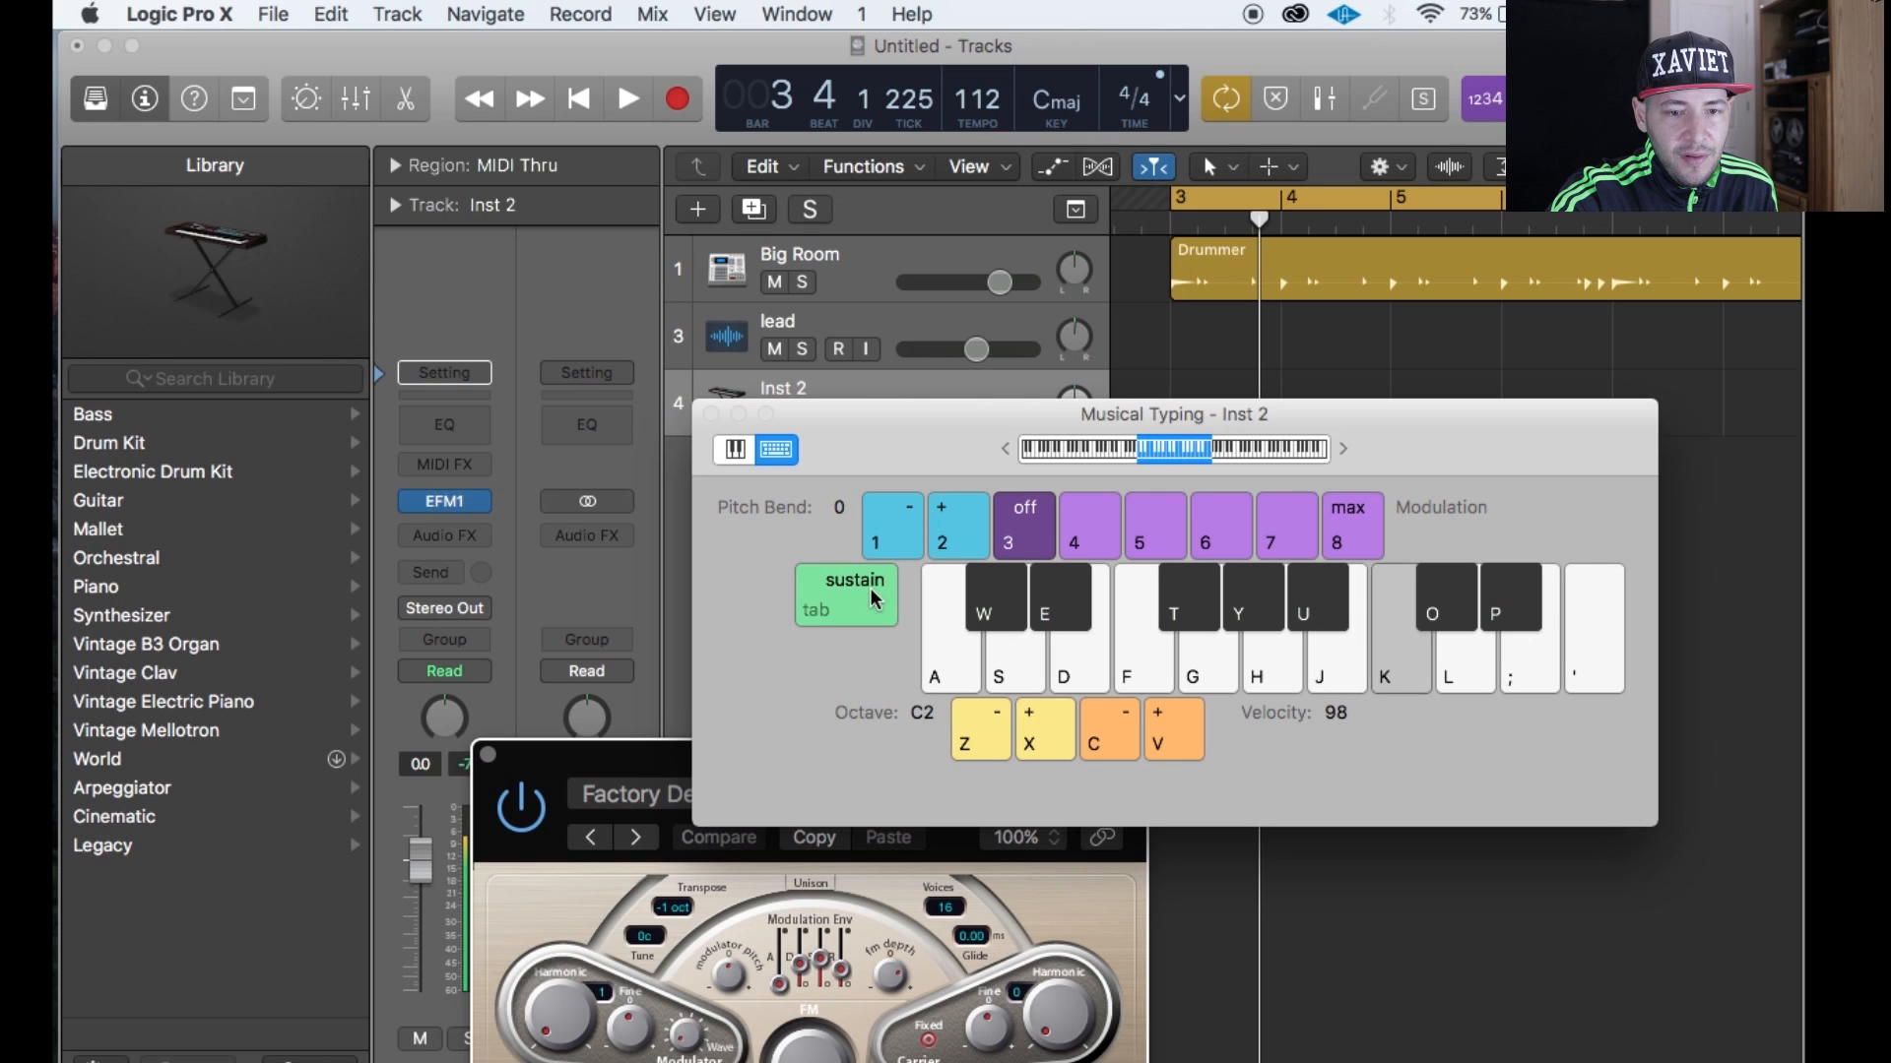
left_click(711, 414)
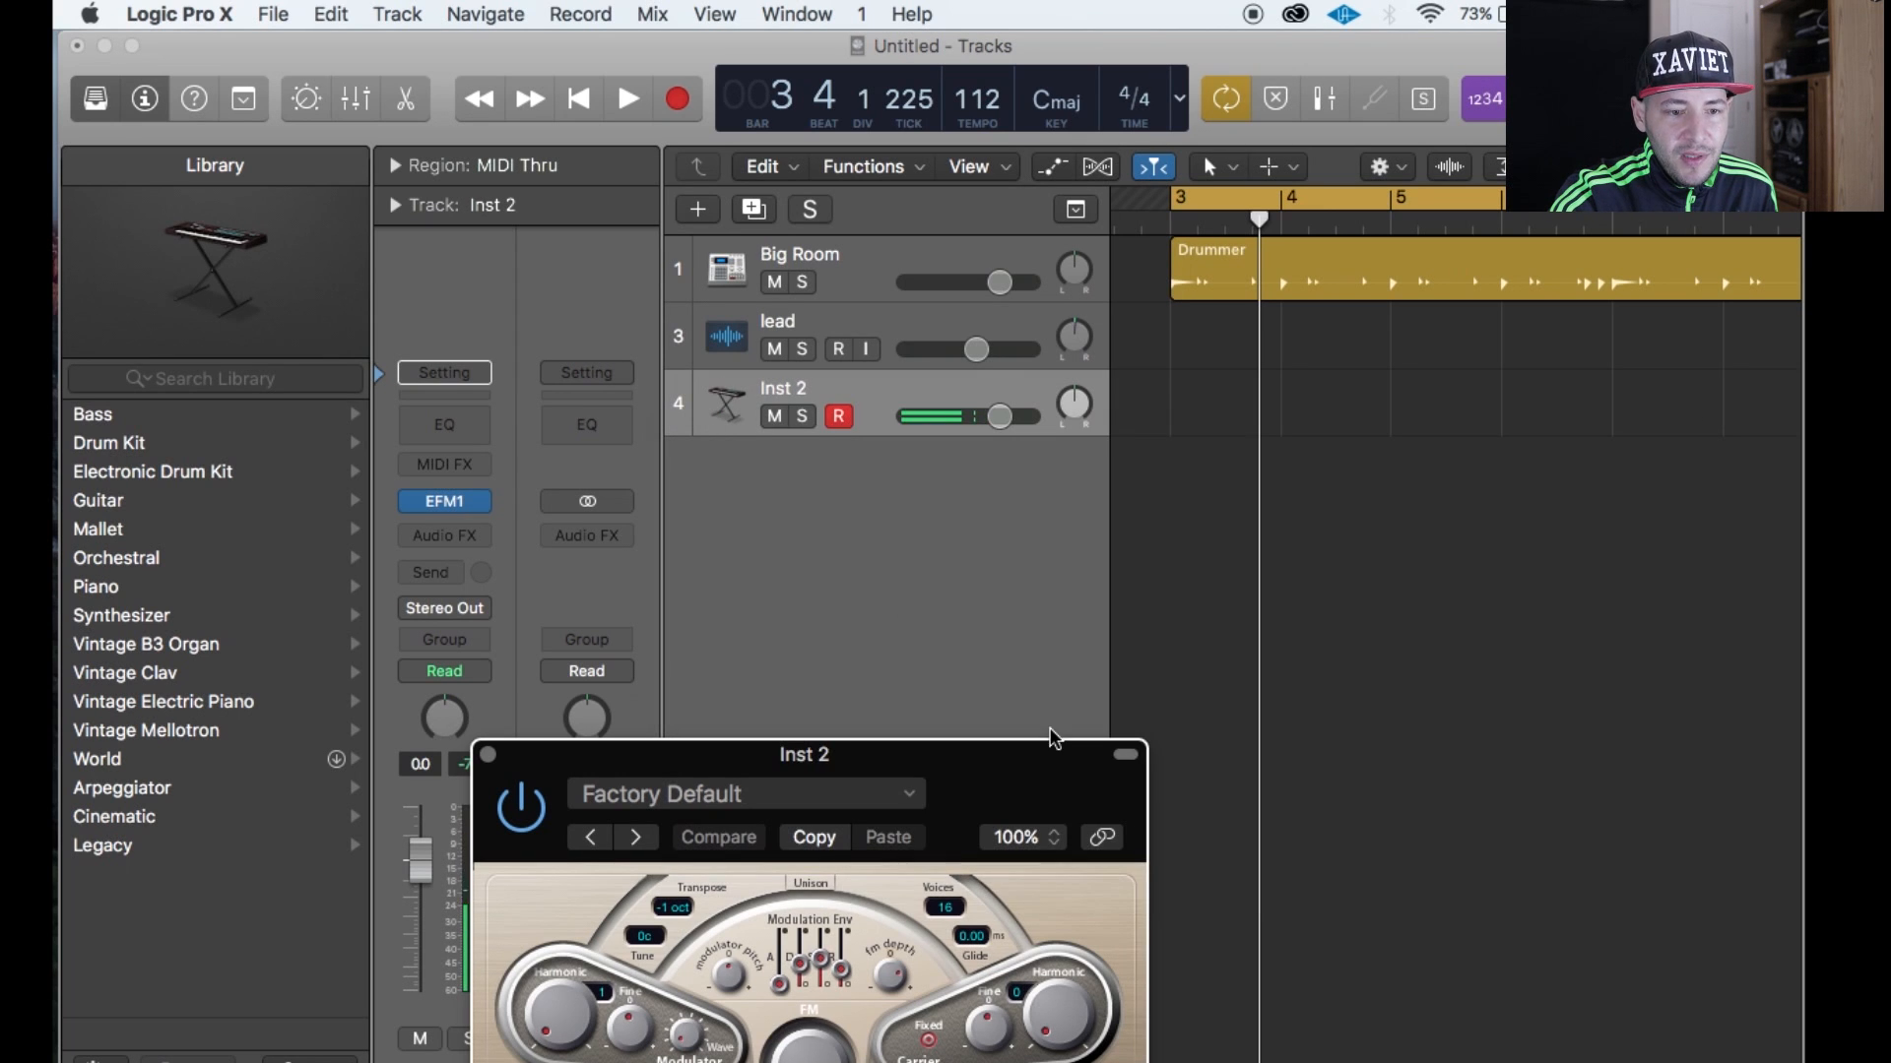
left_click_drag(975, 800, 1201, 571)
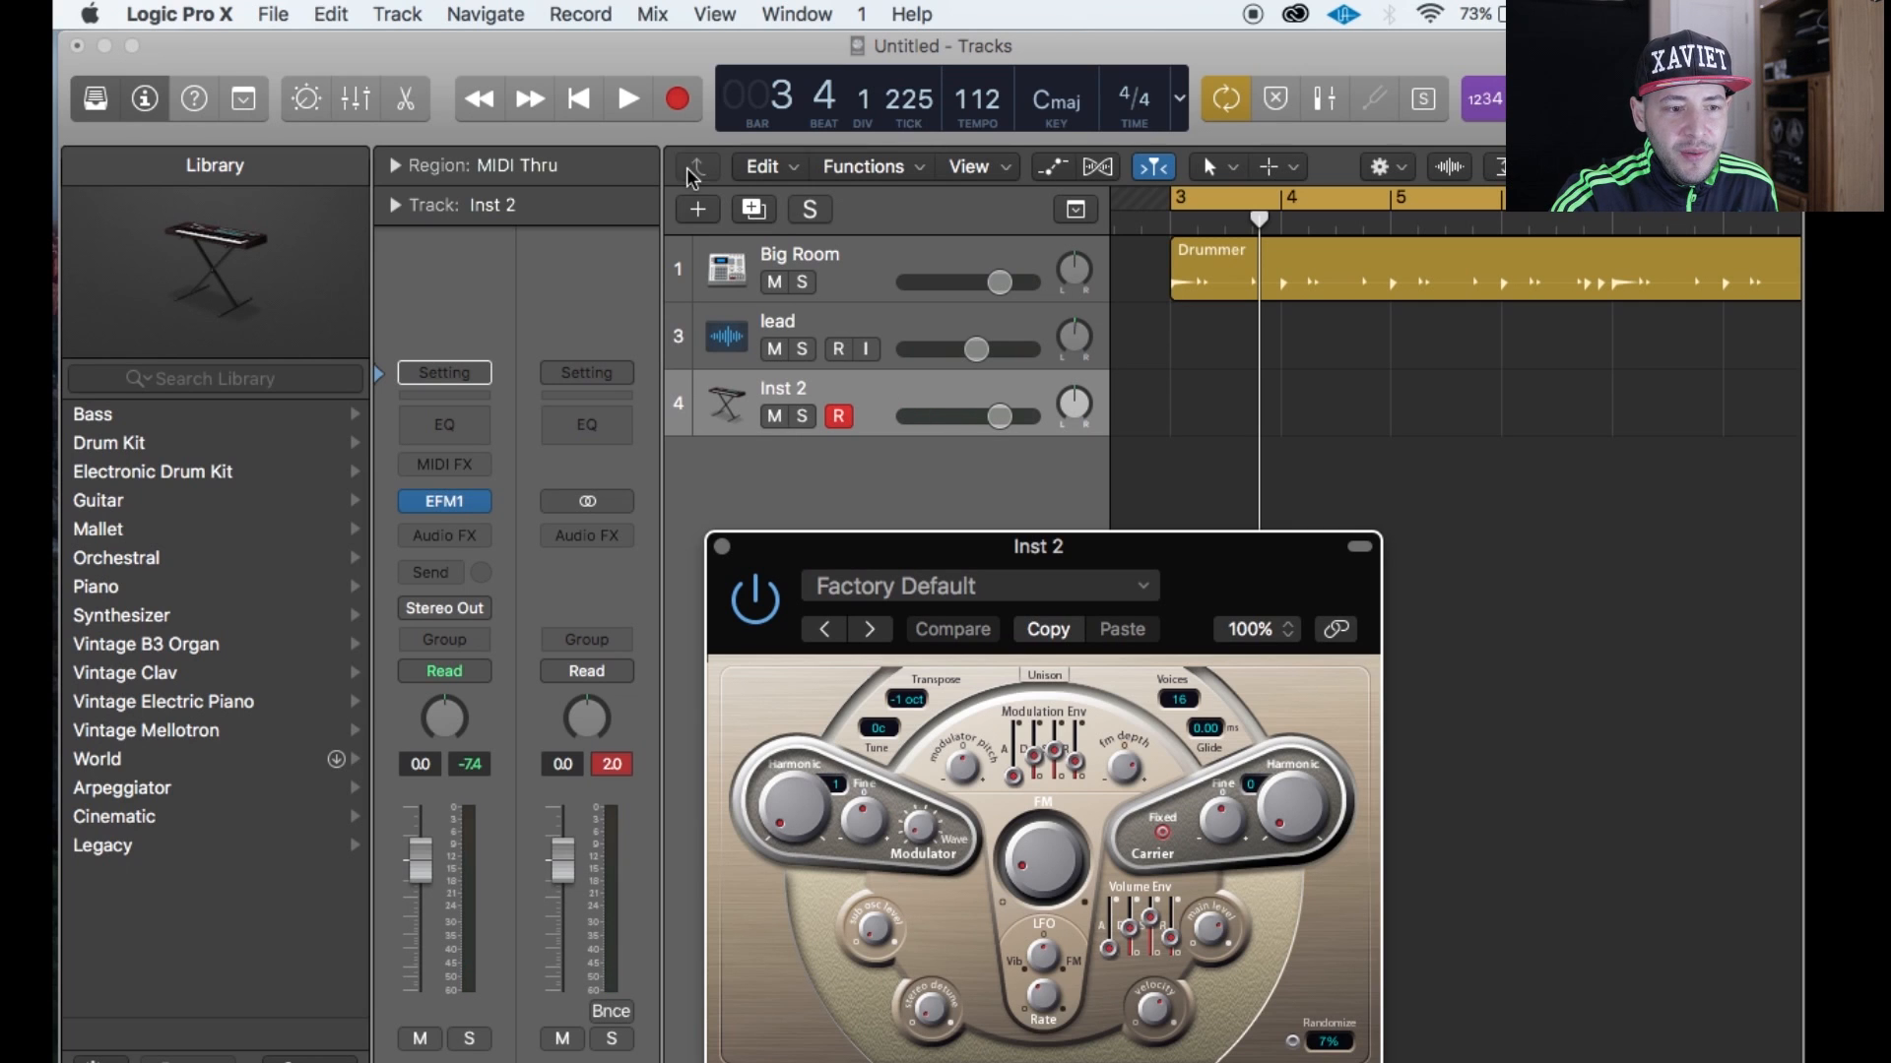
left_click(677, 99)
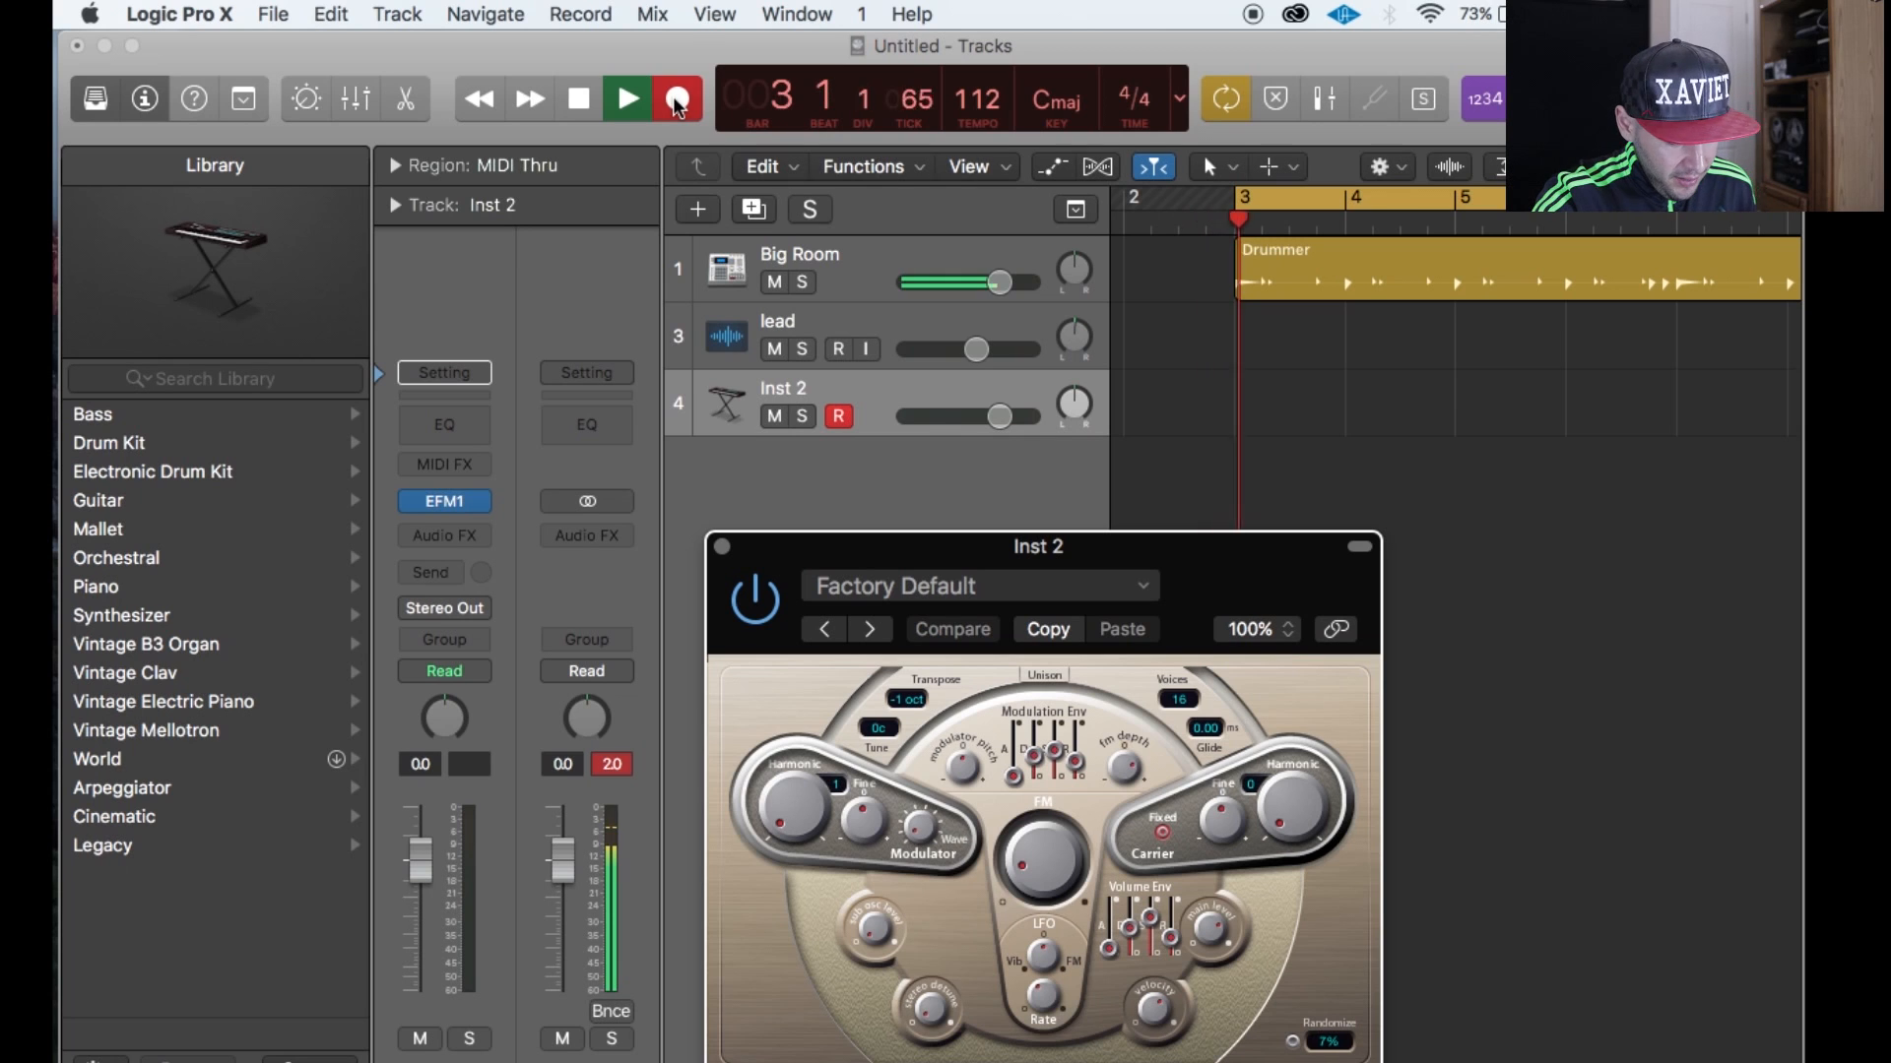
key("space")
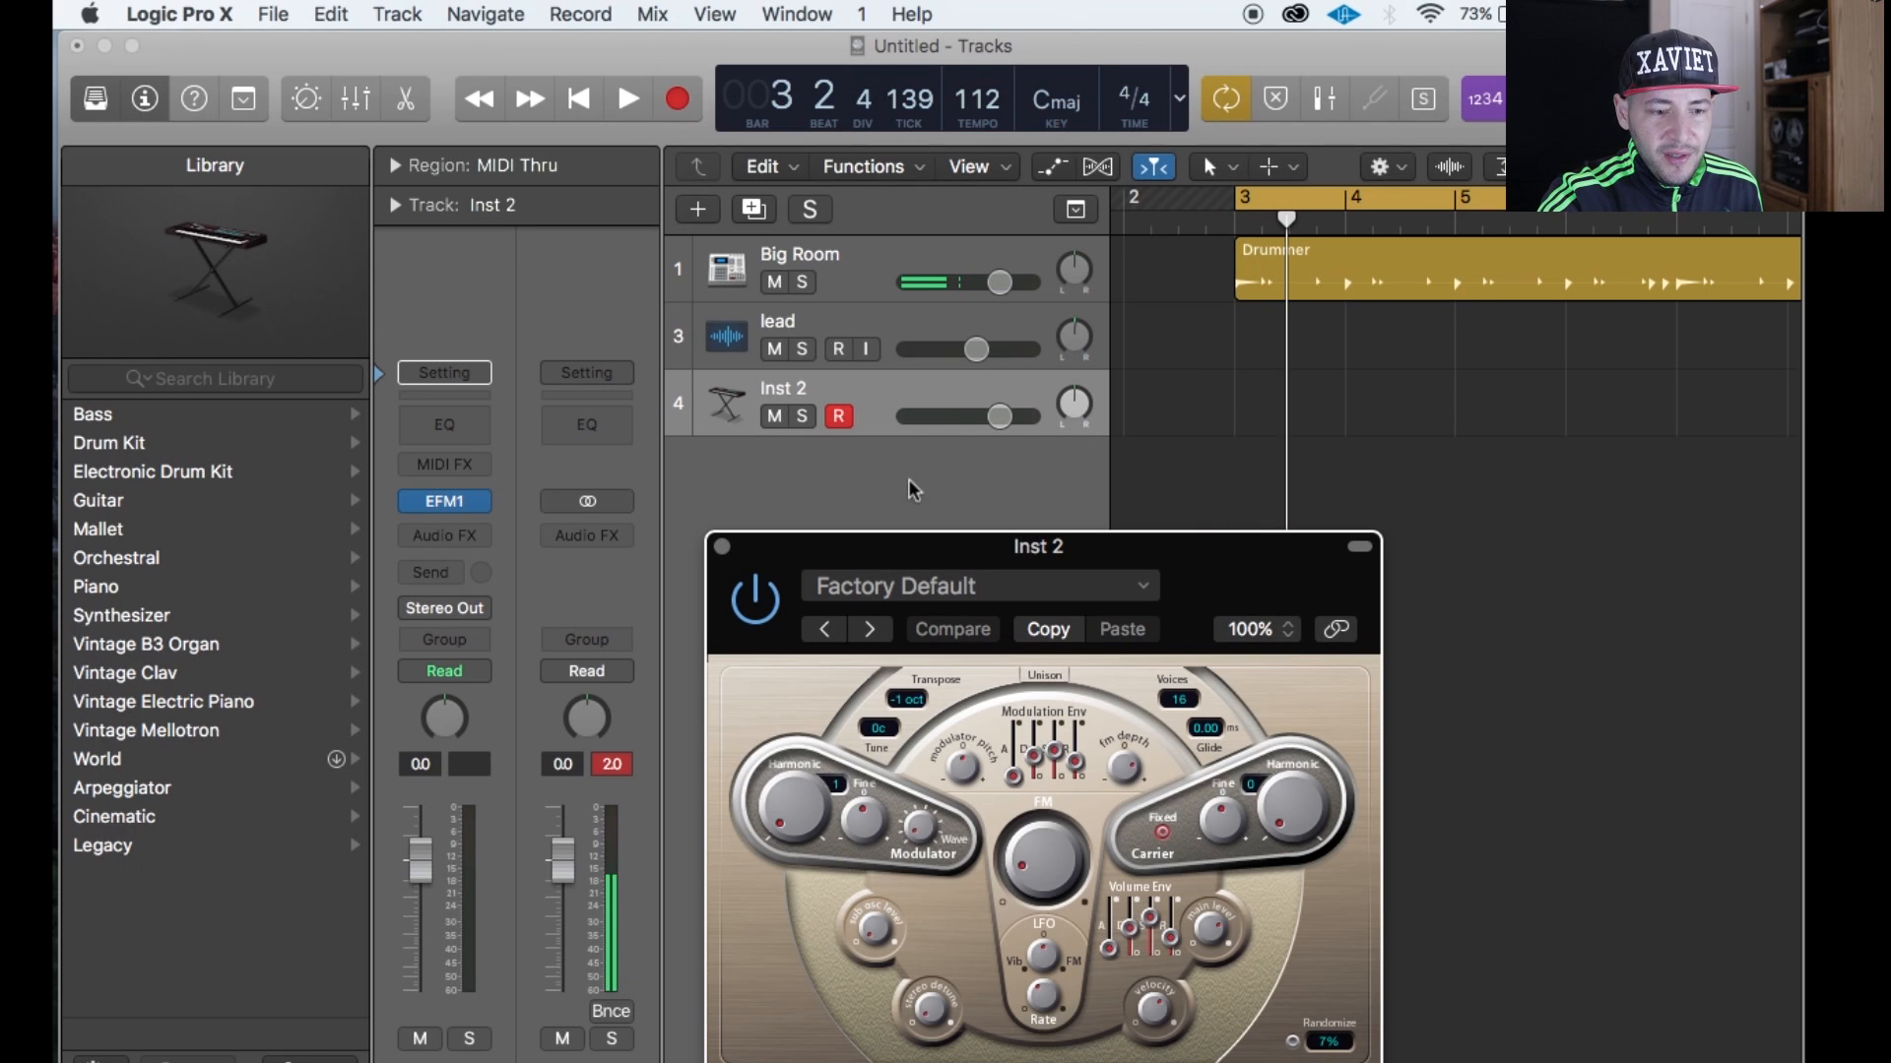
Record a one-bar MIDI part on the Inst 2 track at bar 3, playing J and H notes with Musical Typing, and close the keyboard.
left_click(679, 99)
key("super+k")
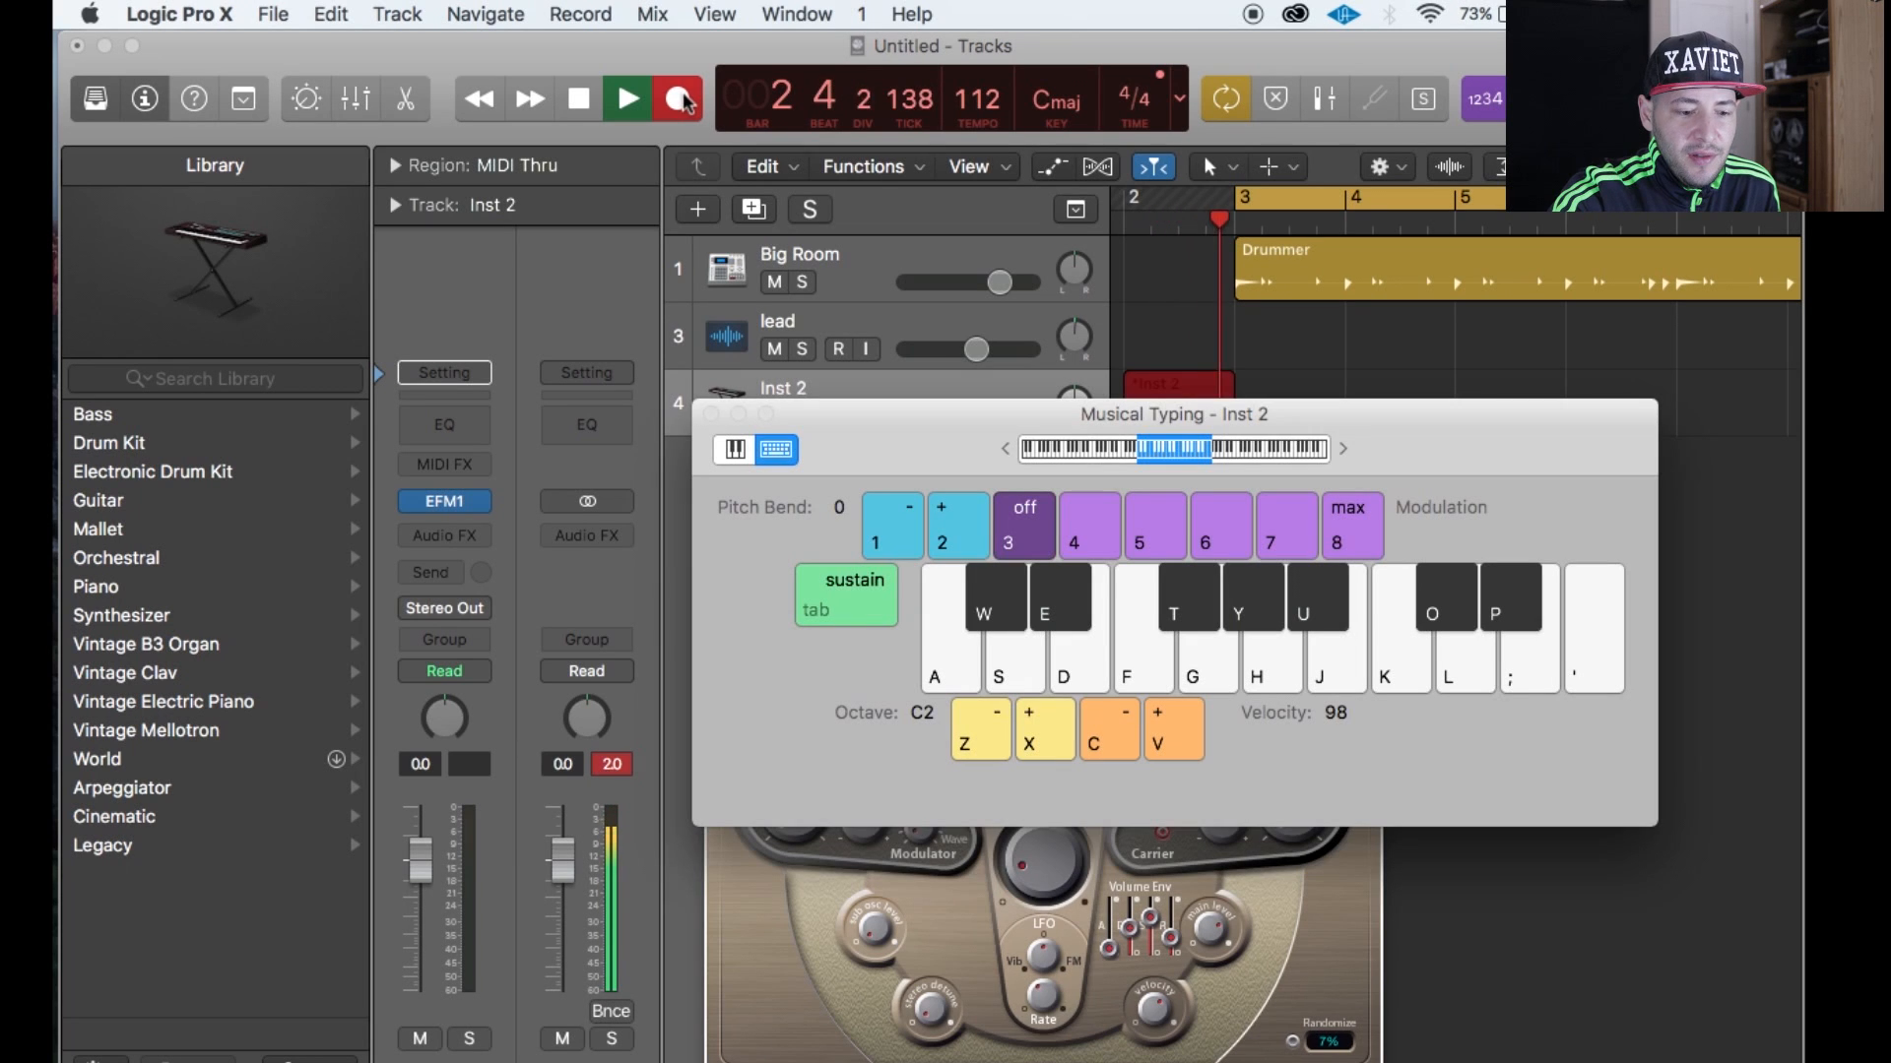
key("j")
key("j")
key("h")
key("space")
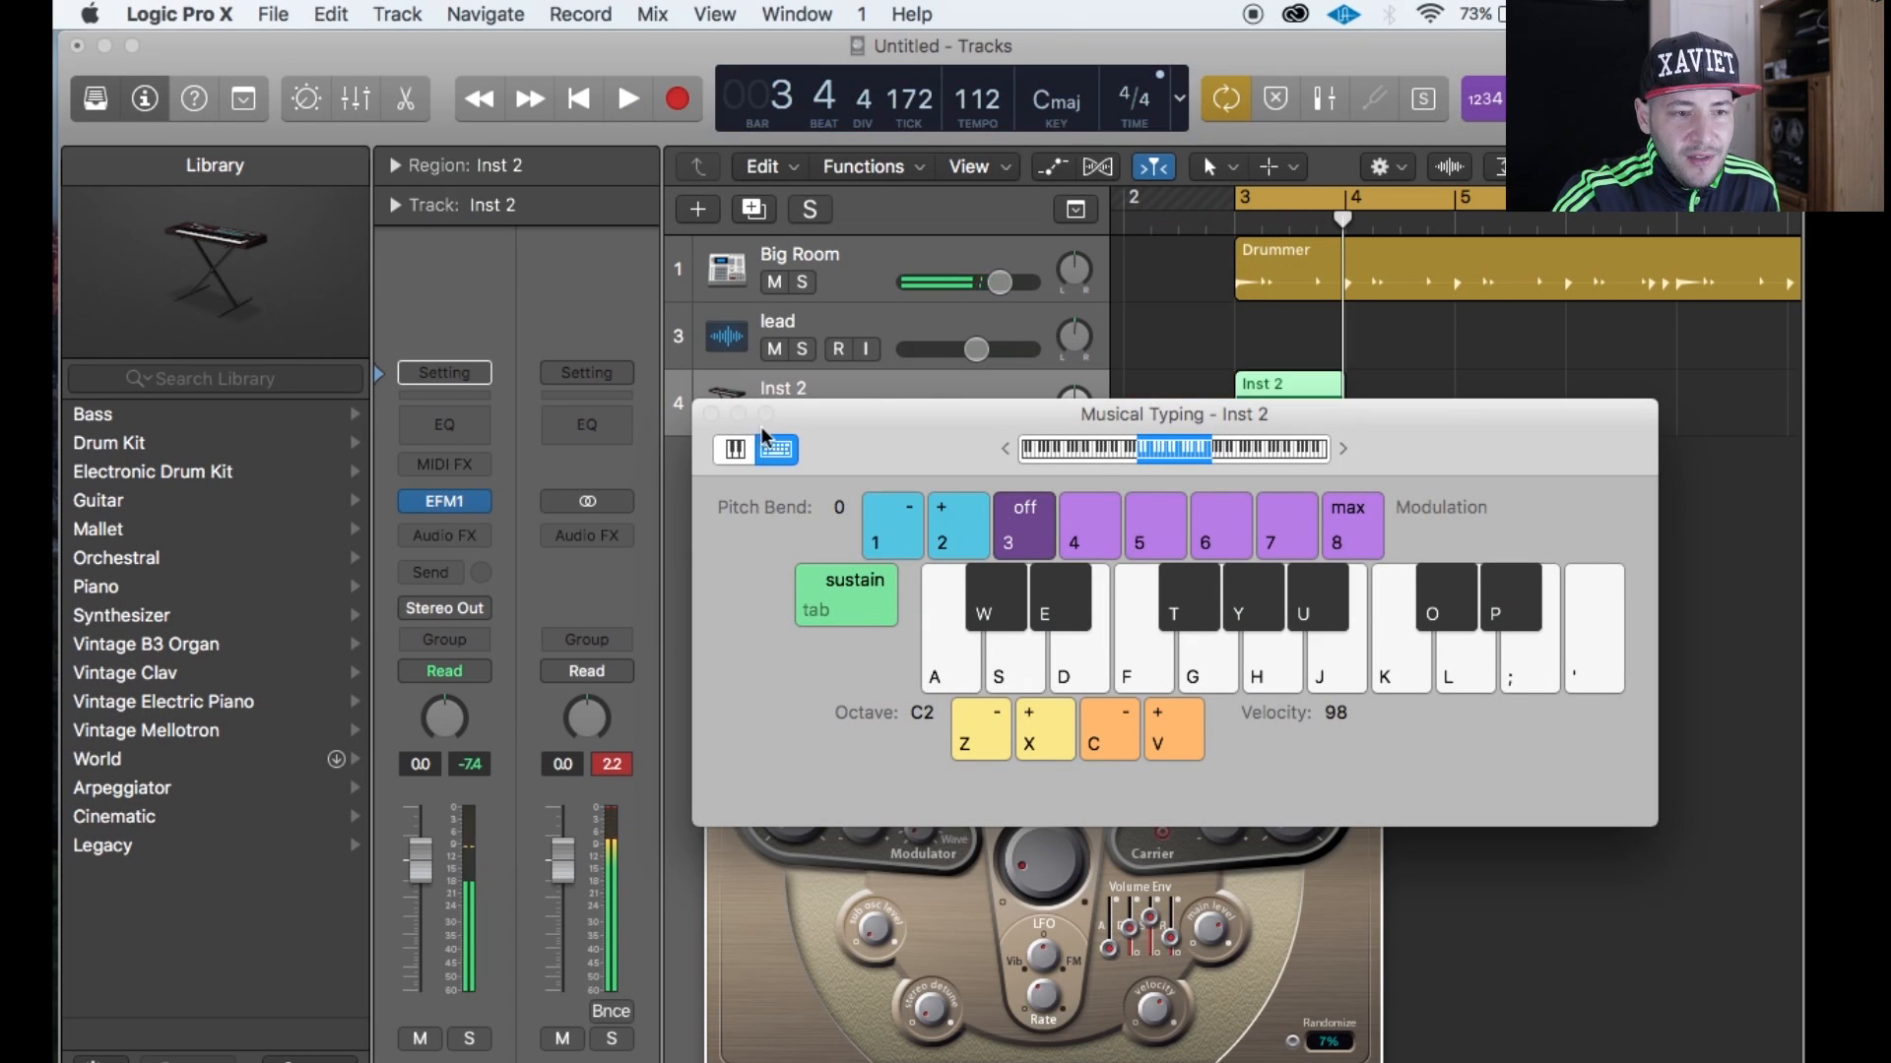
left_click(710, 415)
Show the recorded Inst 2 region in the Piano Roll without the EFM1 window and shorten the cycle range to bar 3 only.
key("e")
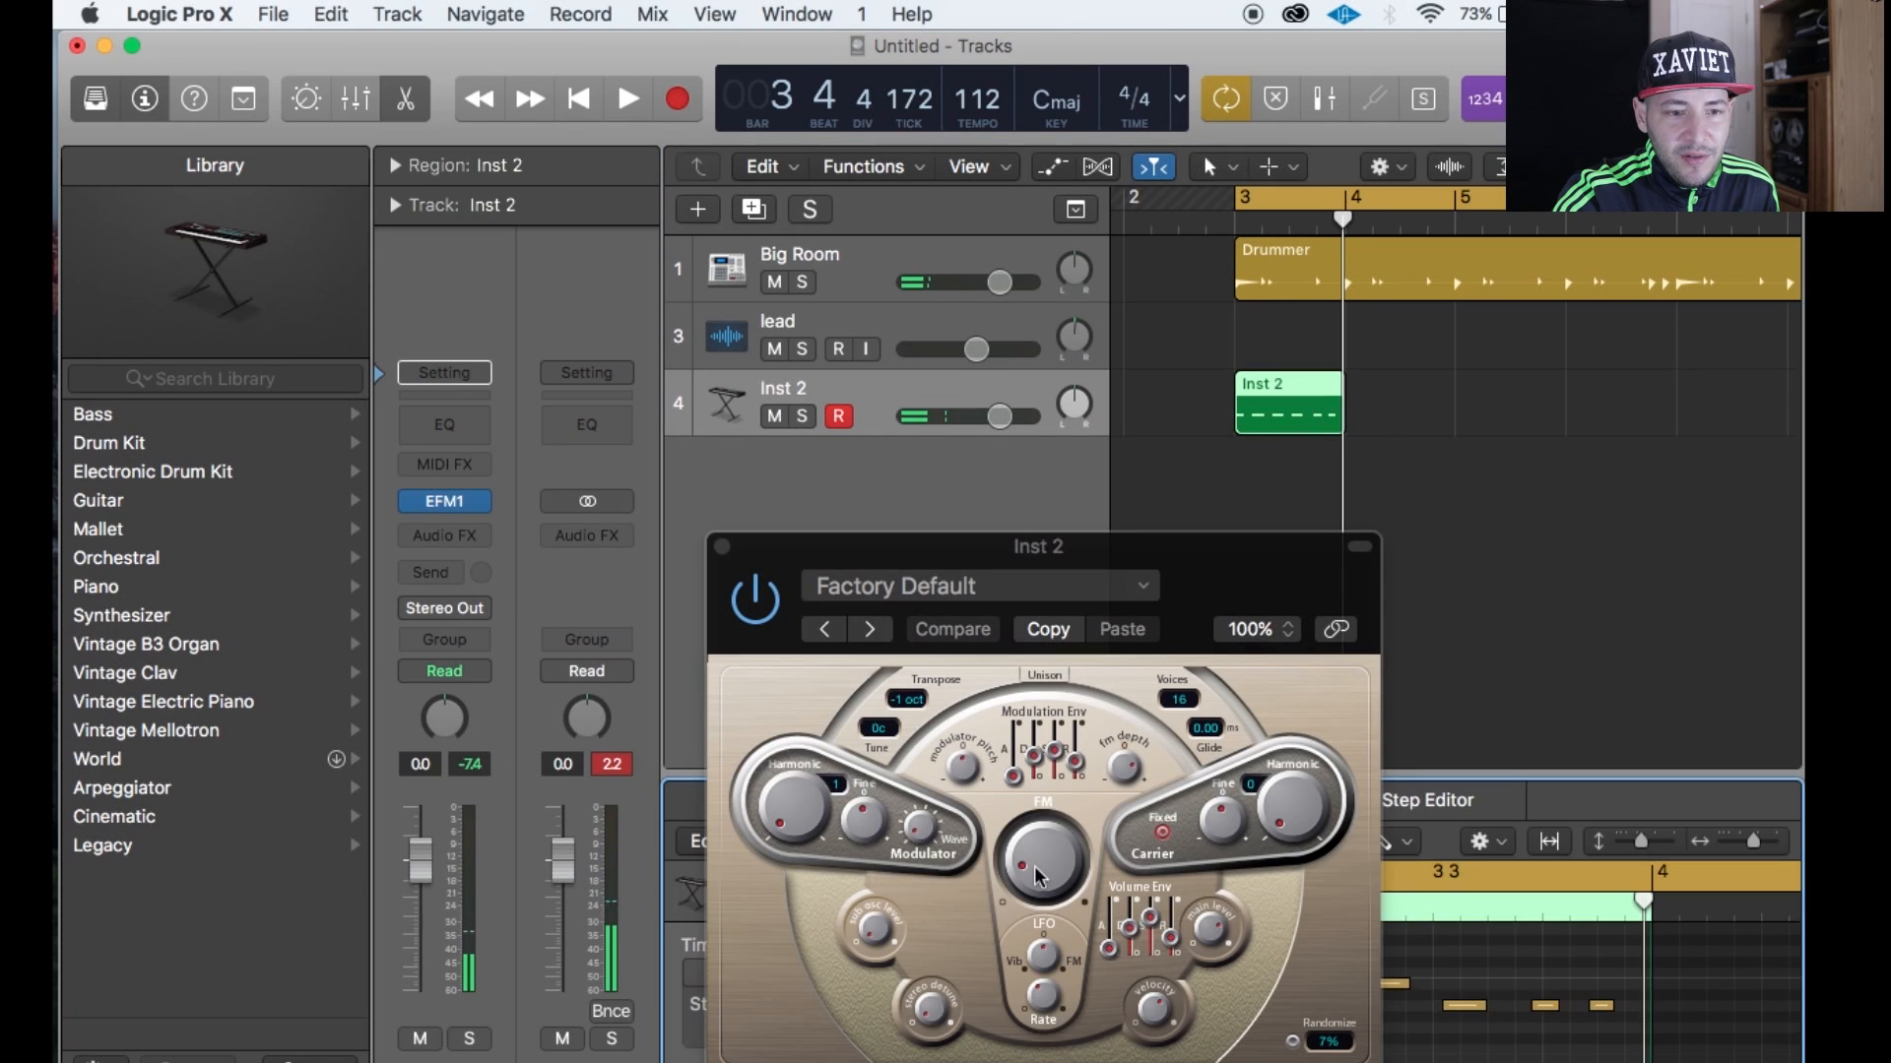
left_click(722, 546)
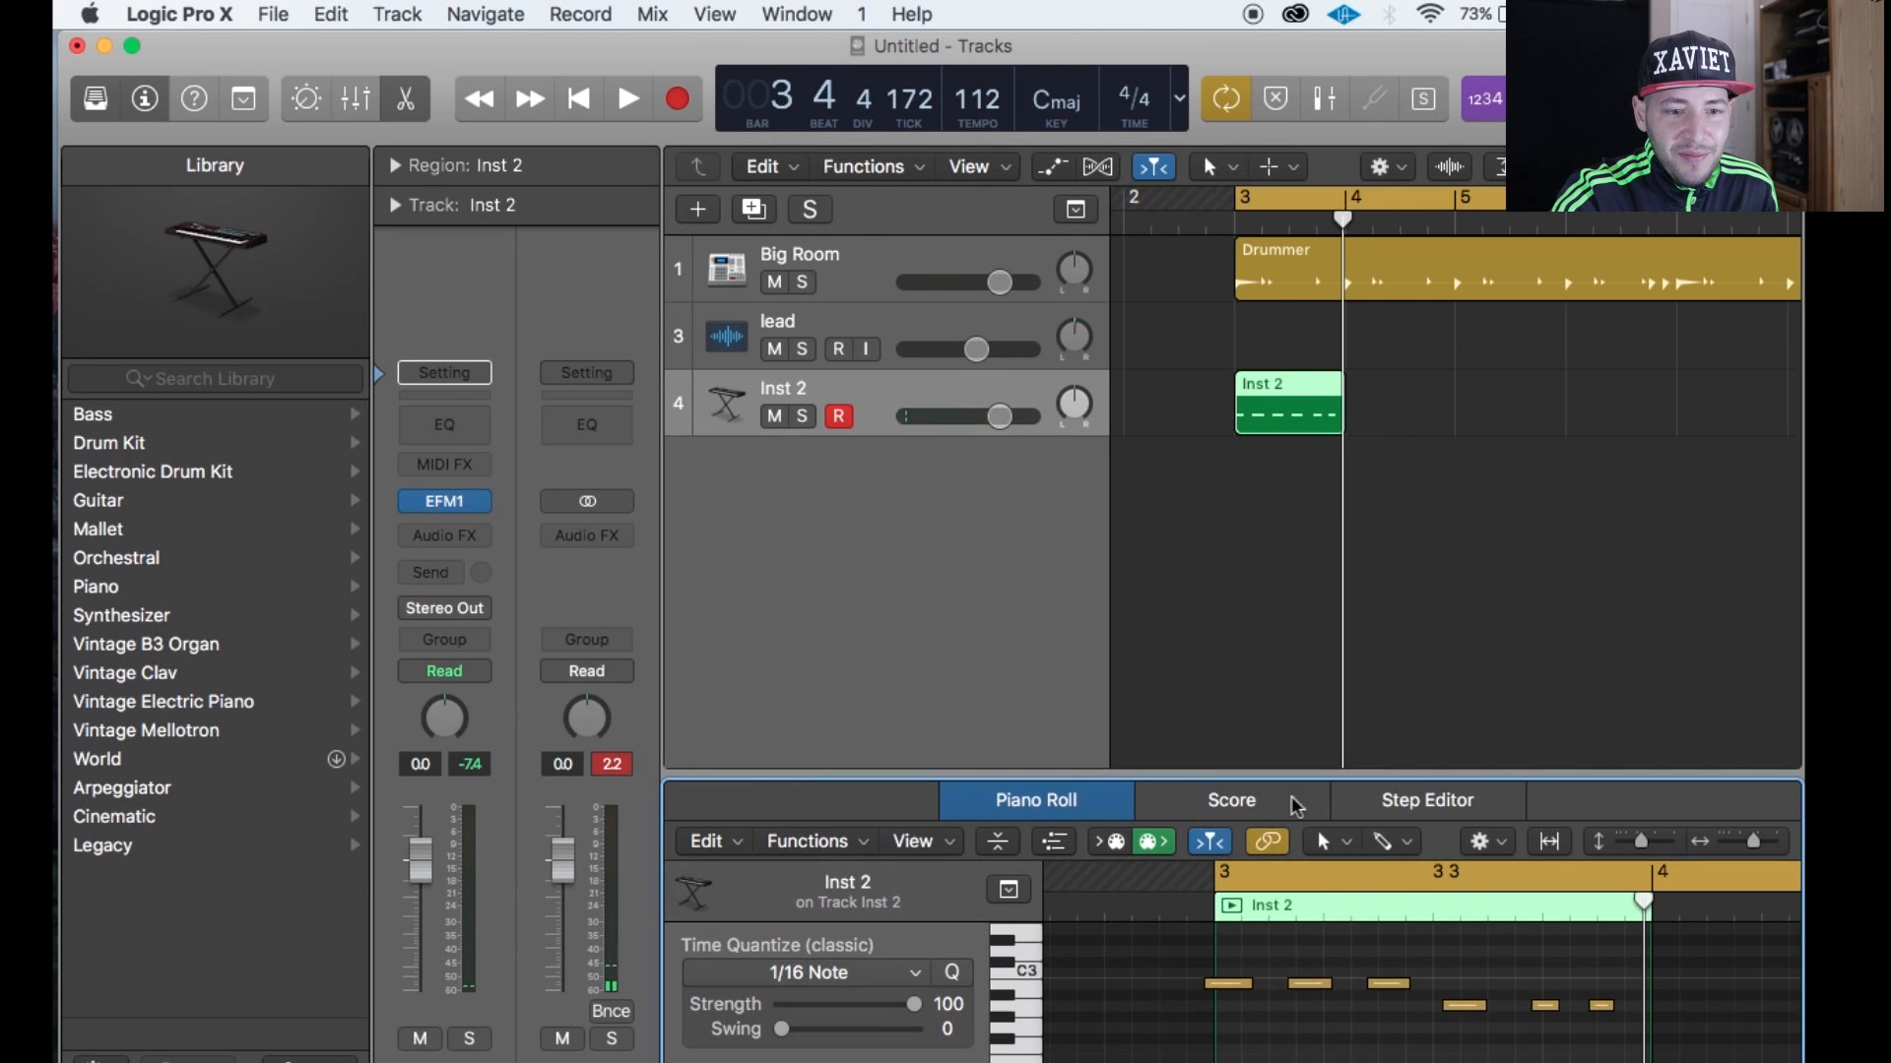
left_click_drag(1245, 196, 1342, 203)
left_click(1384, 377)
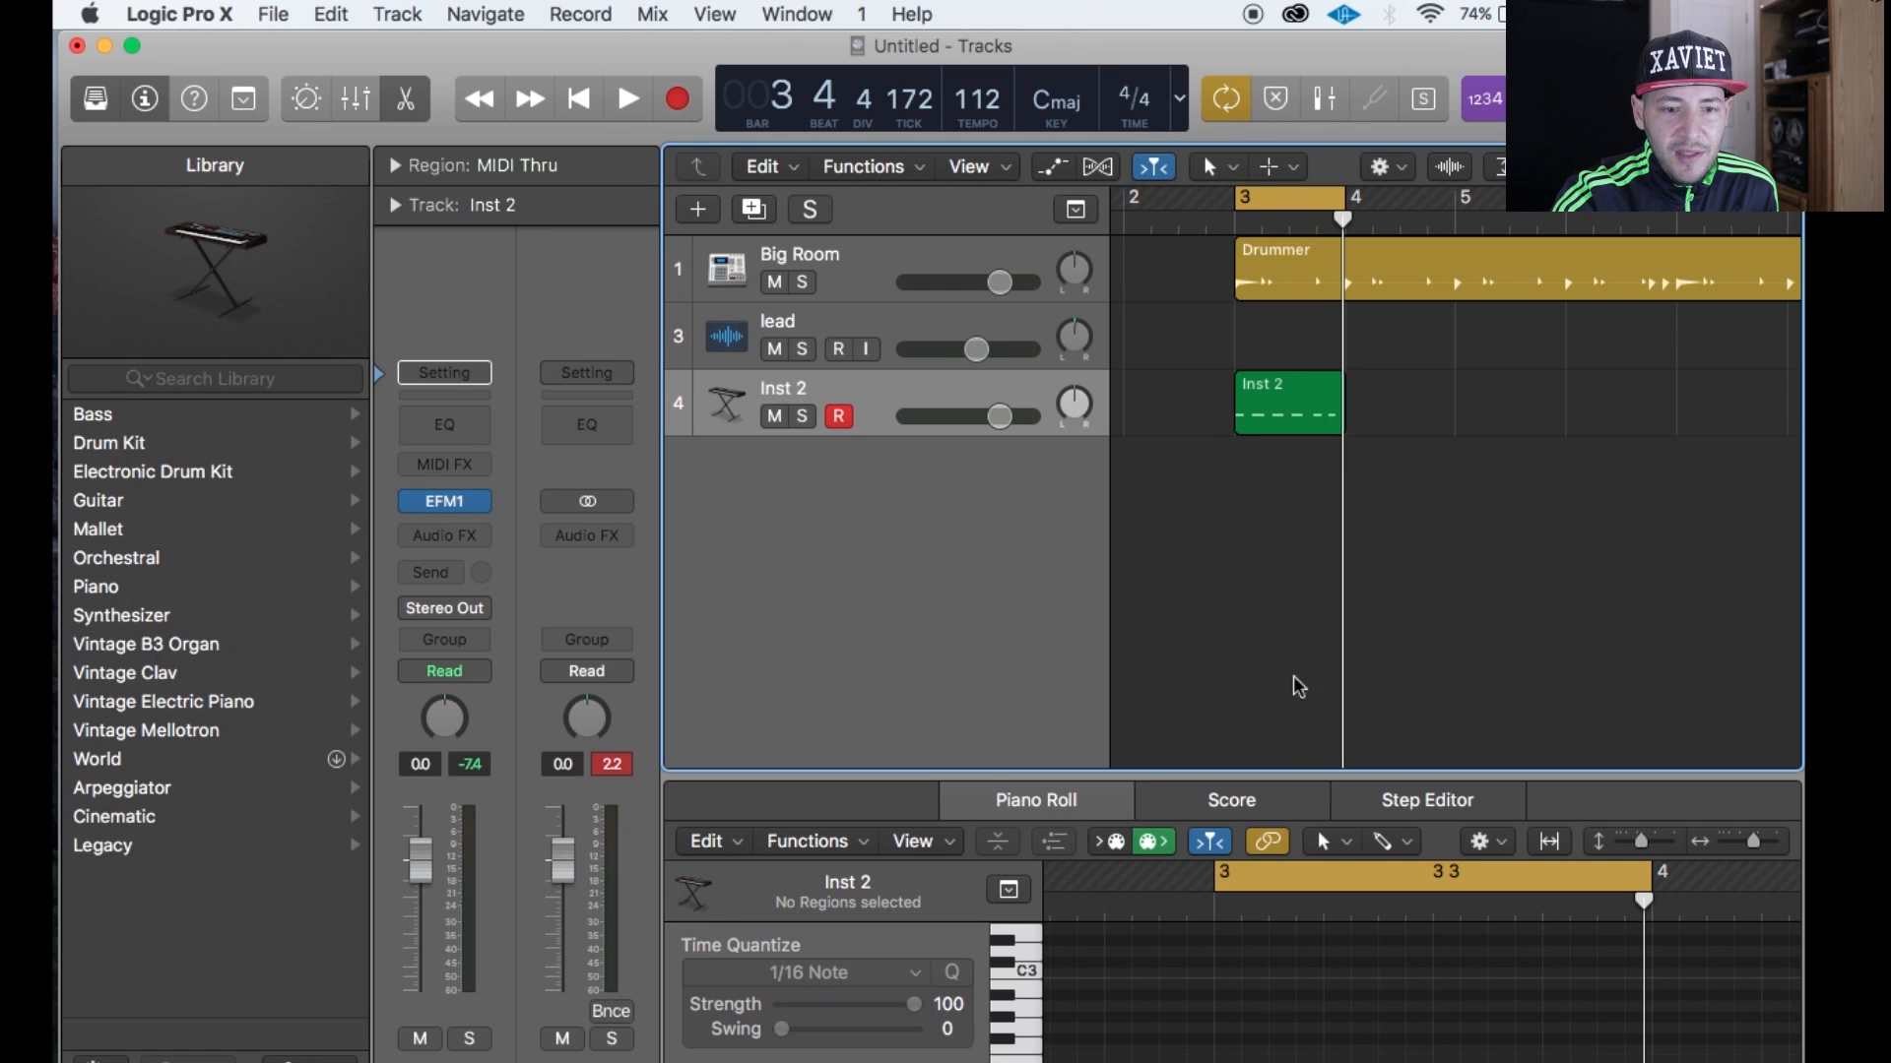
Select the Inst 2 region, enlarge the Piano Roll and move the region's first note to the start of bar 3.
left_click(1298, 394)
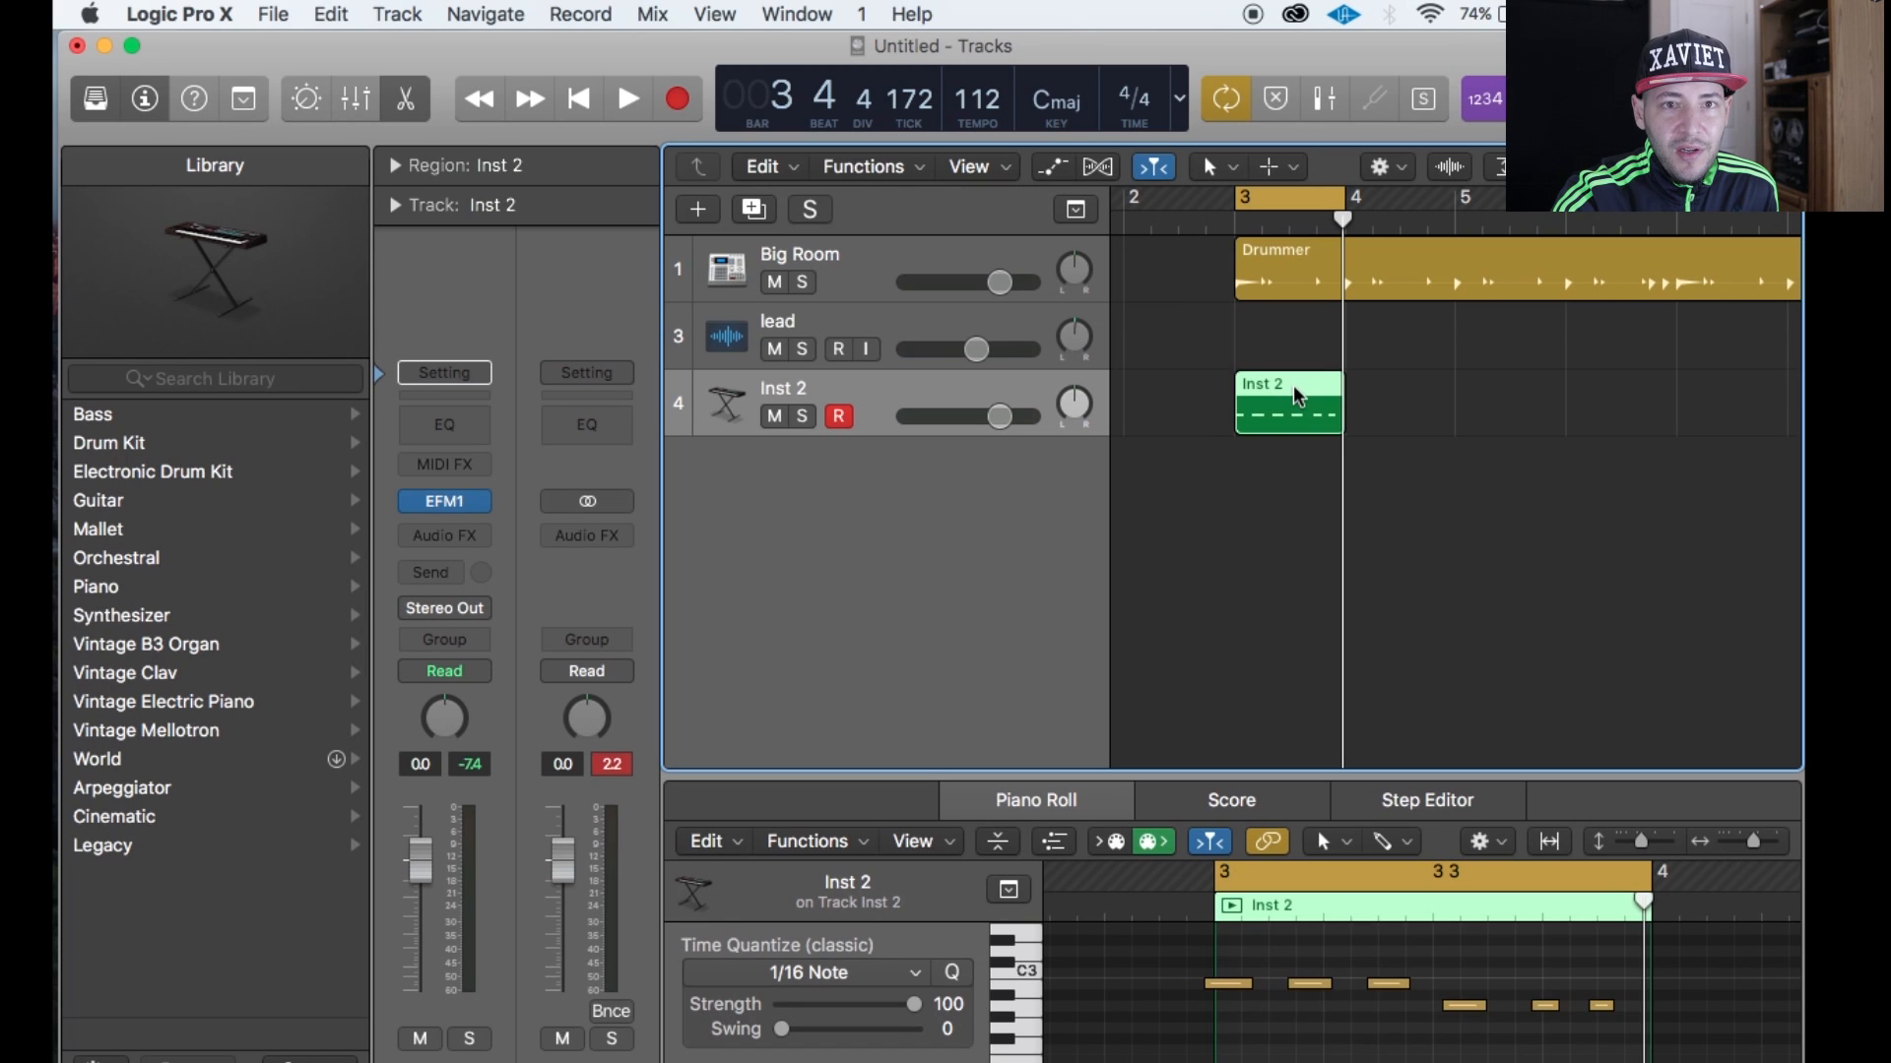
left_click_drag(1297, 773, 1297, 553)
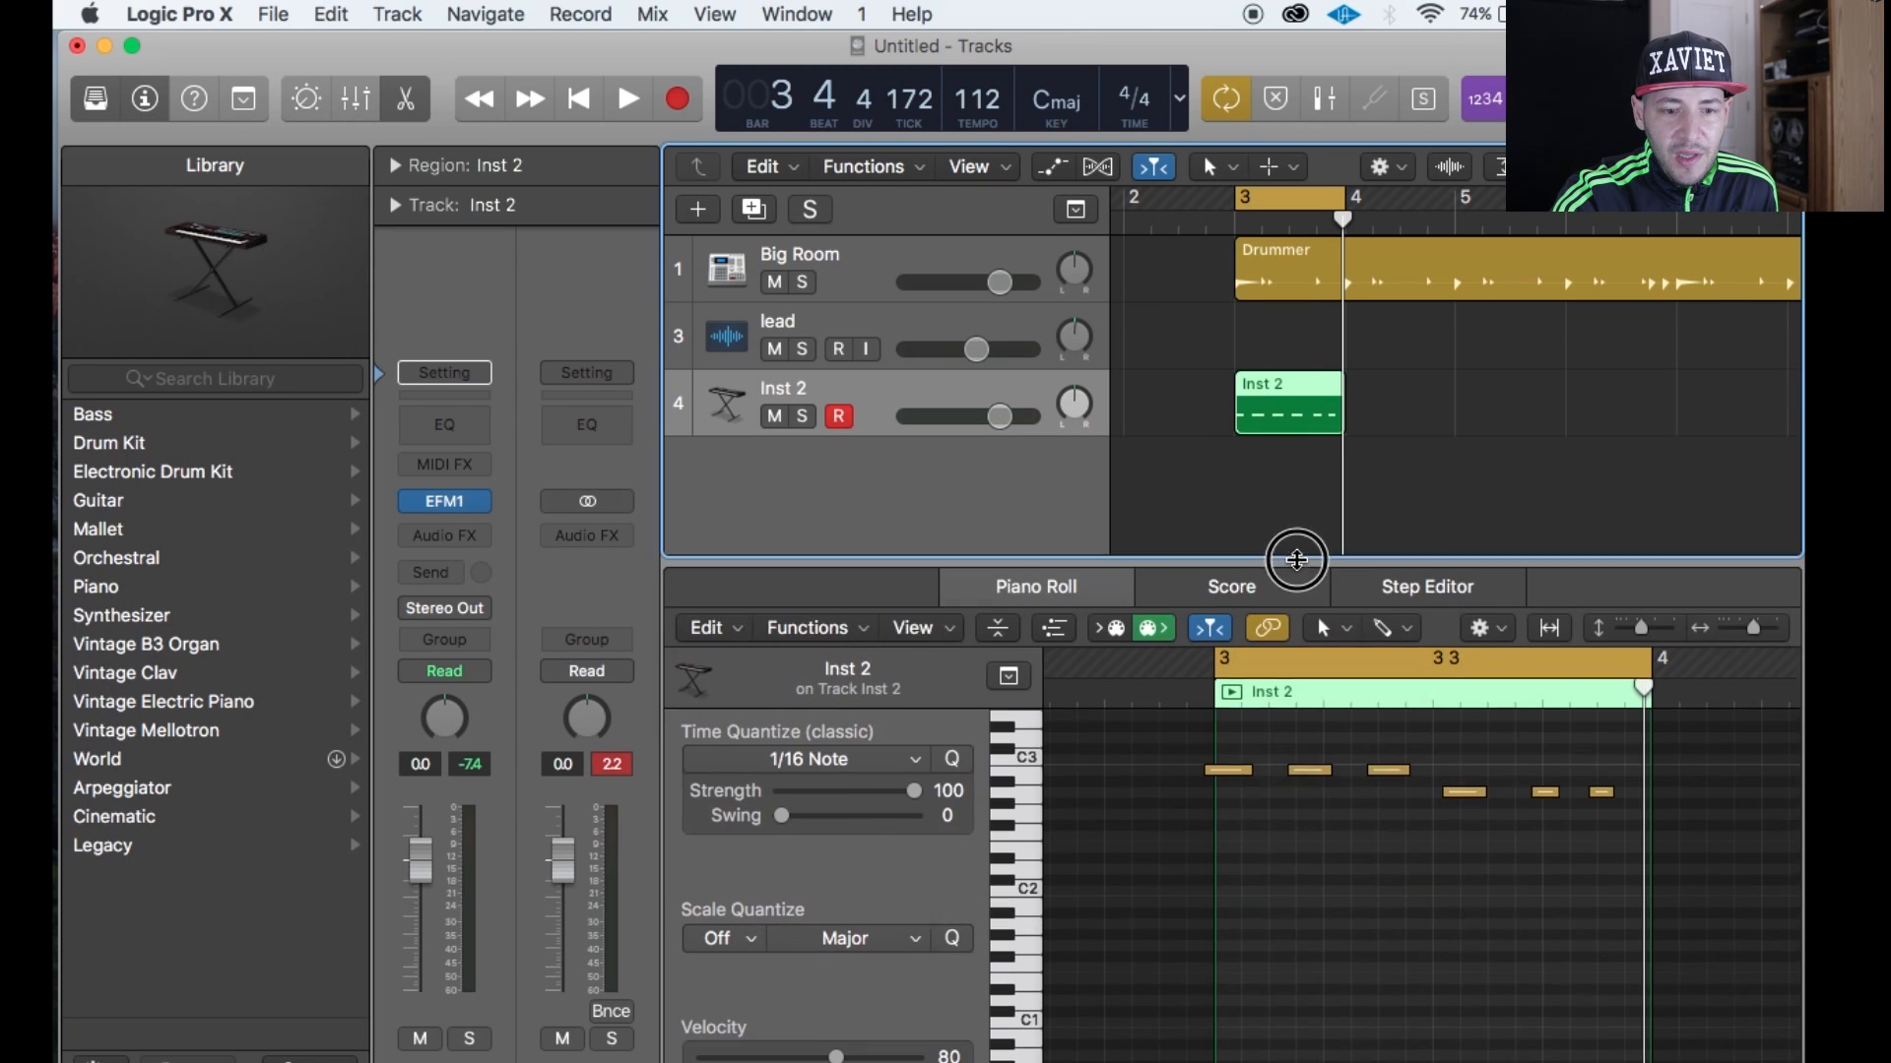
scroll(1269, 789, "up", 4)
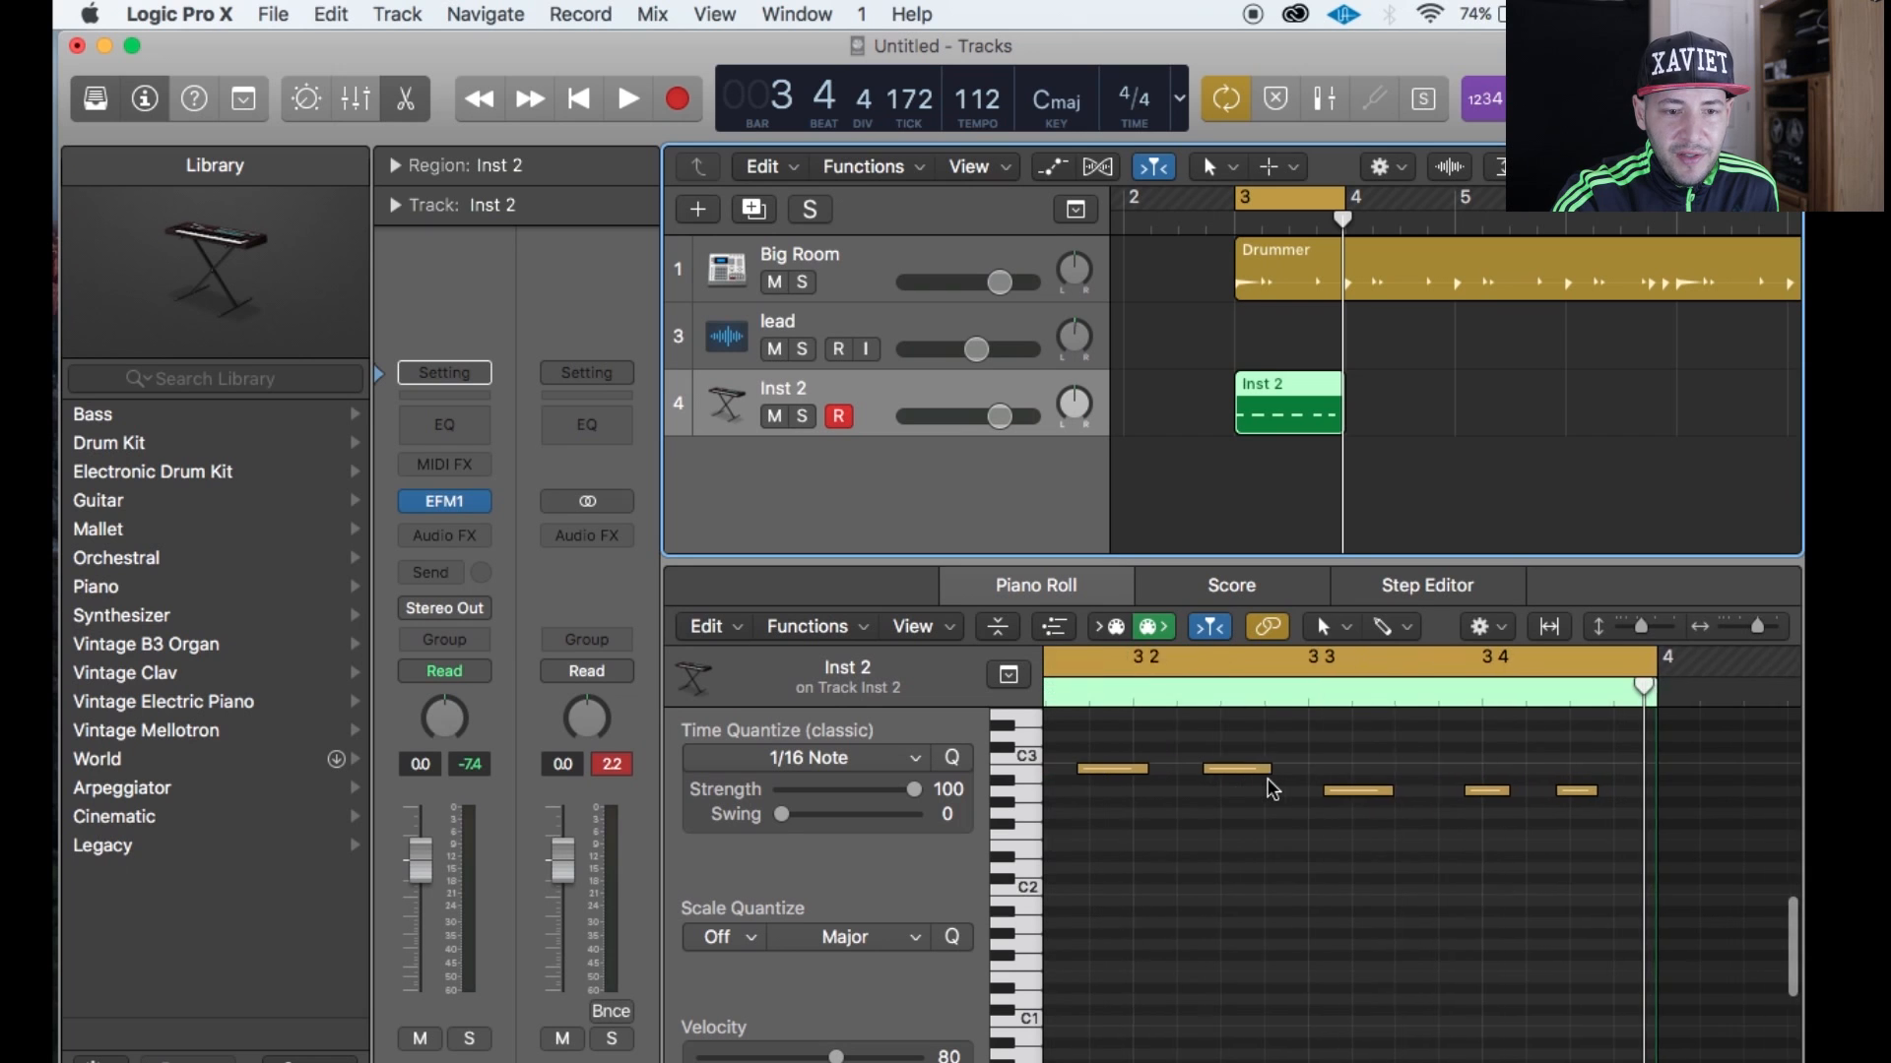
scroll(1268, 788, "left", 2)
scroll(1270, 788, "left", 2)
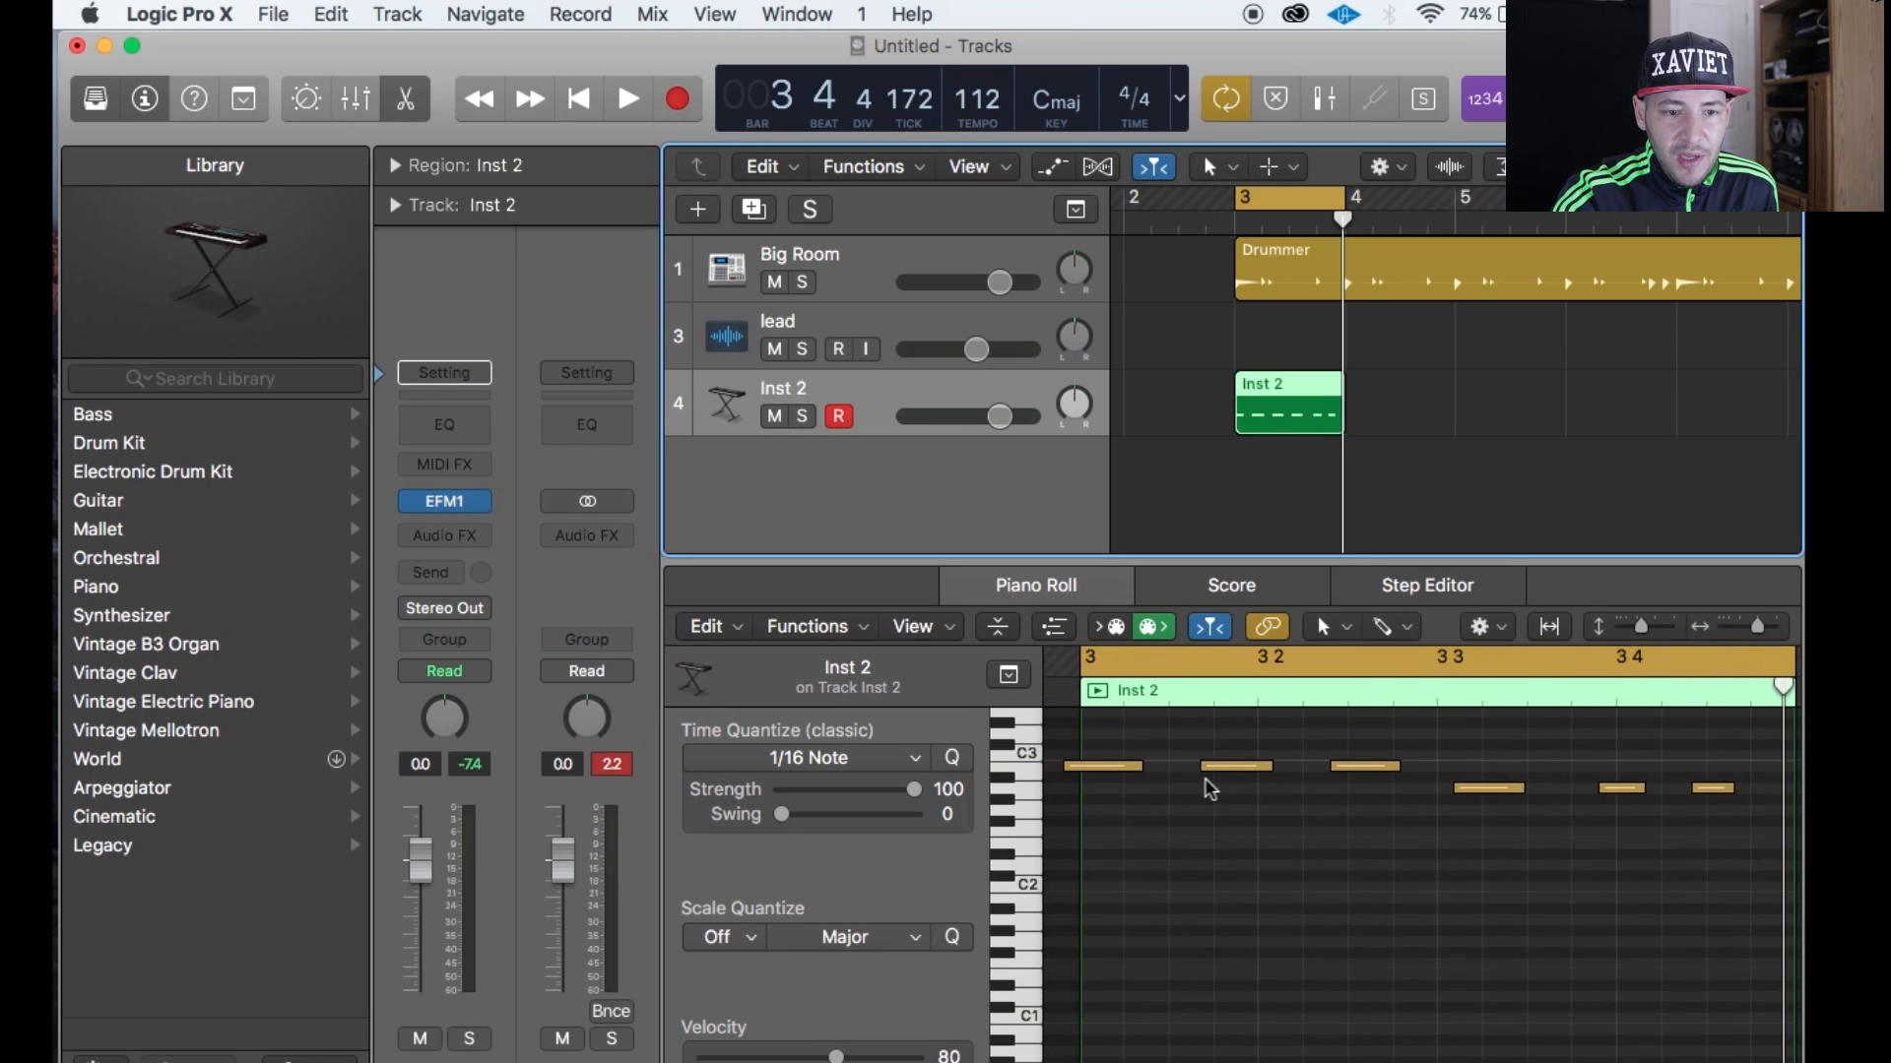
mouse_move(1103, 766)
left_mouse_down()
mouse_move(1130, 755)
mouse_move(1132, 794)
mouse_move(1119, 769)
left_mouse_up()
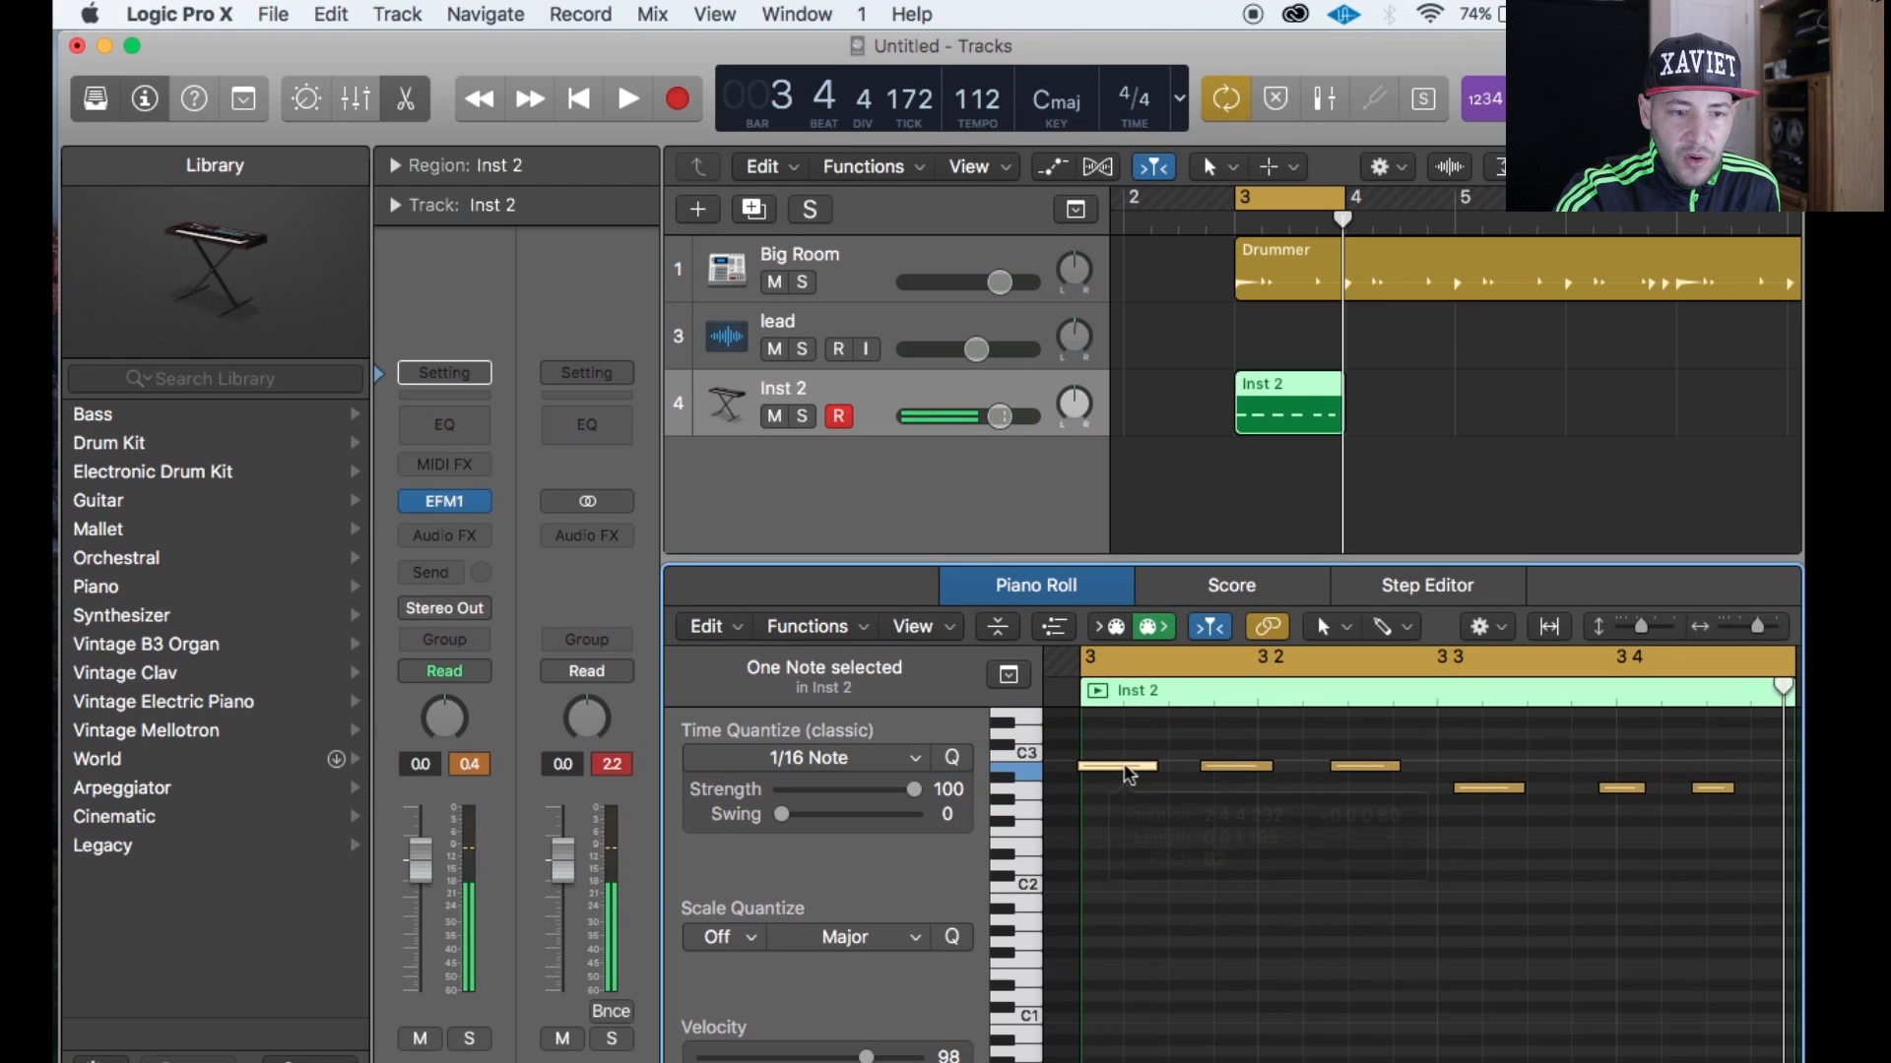
Set the Piano Roll's snap mode to Snap Notes to Absolute Value.
left_click(1504, 636)
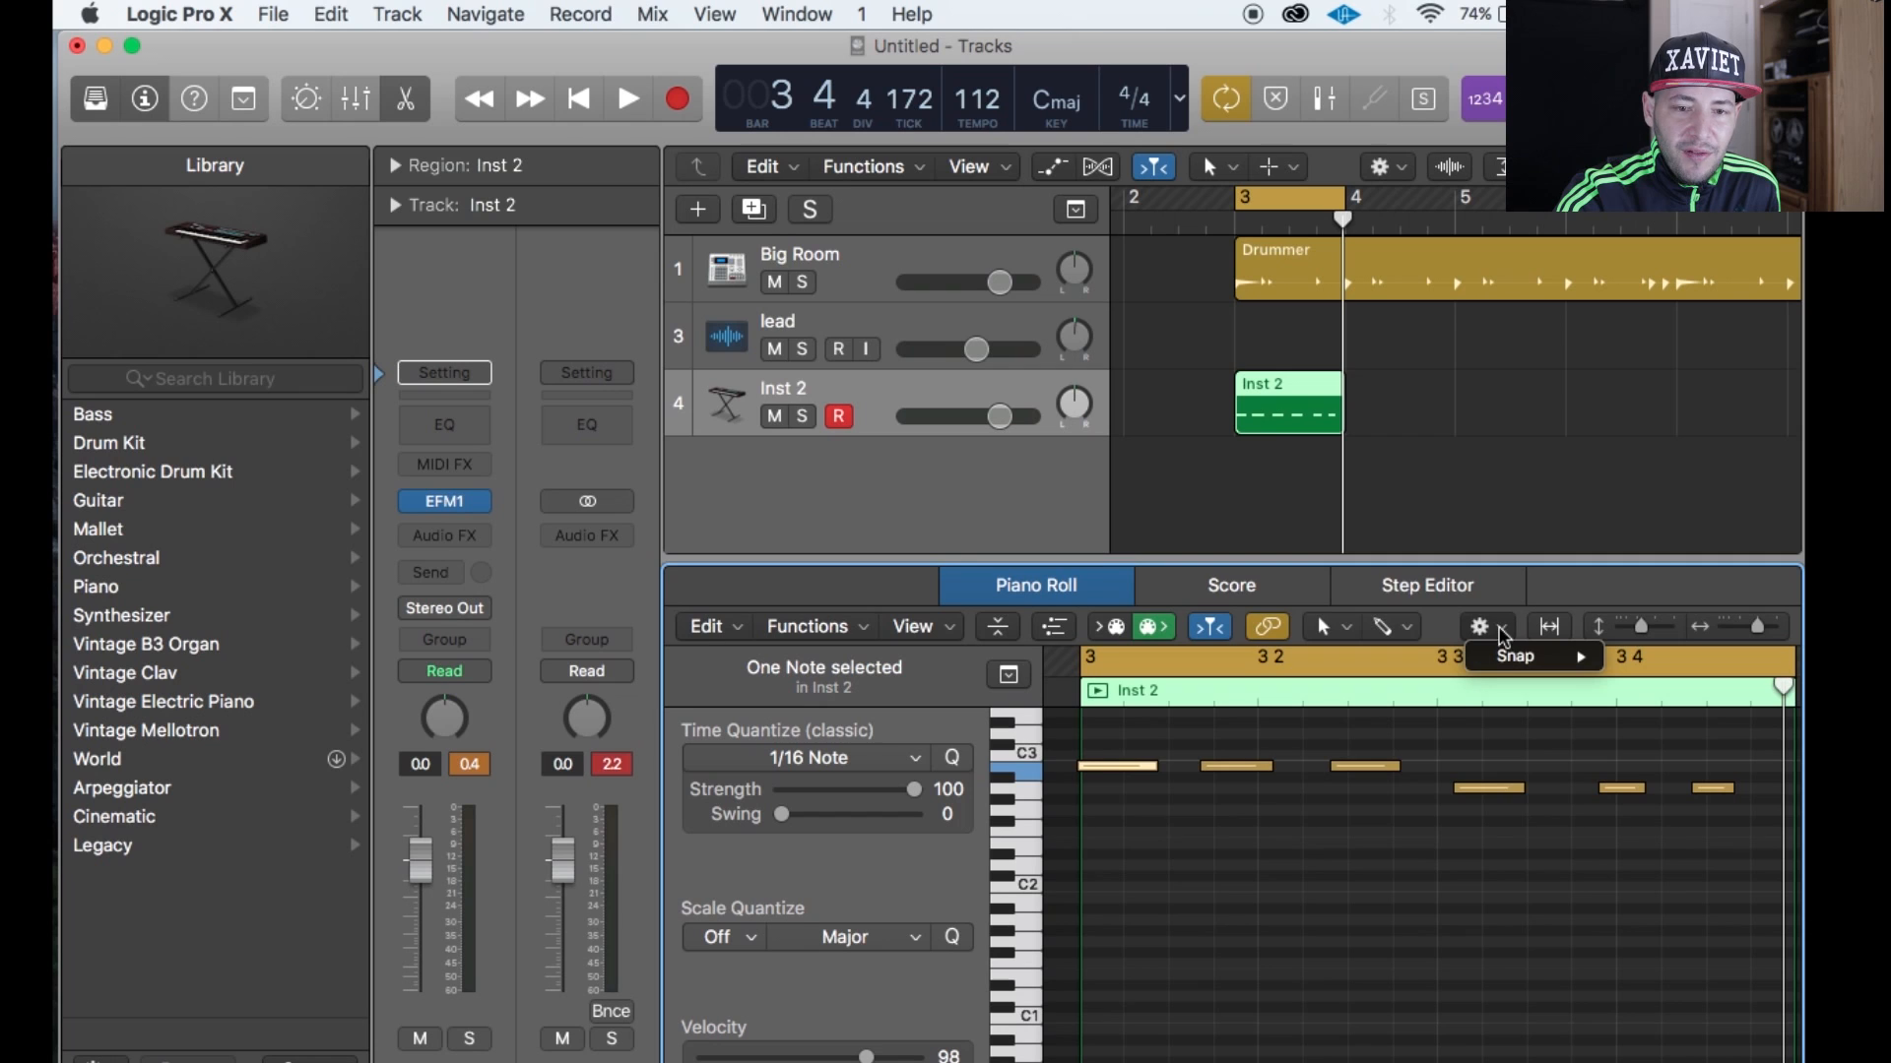
mouse_move(1512, 657)
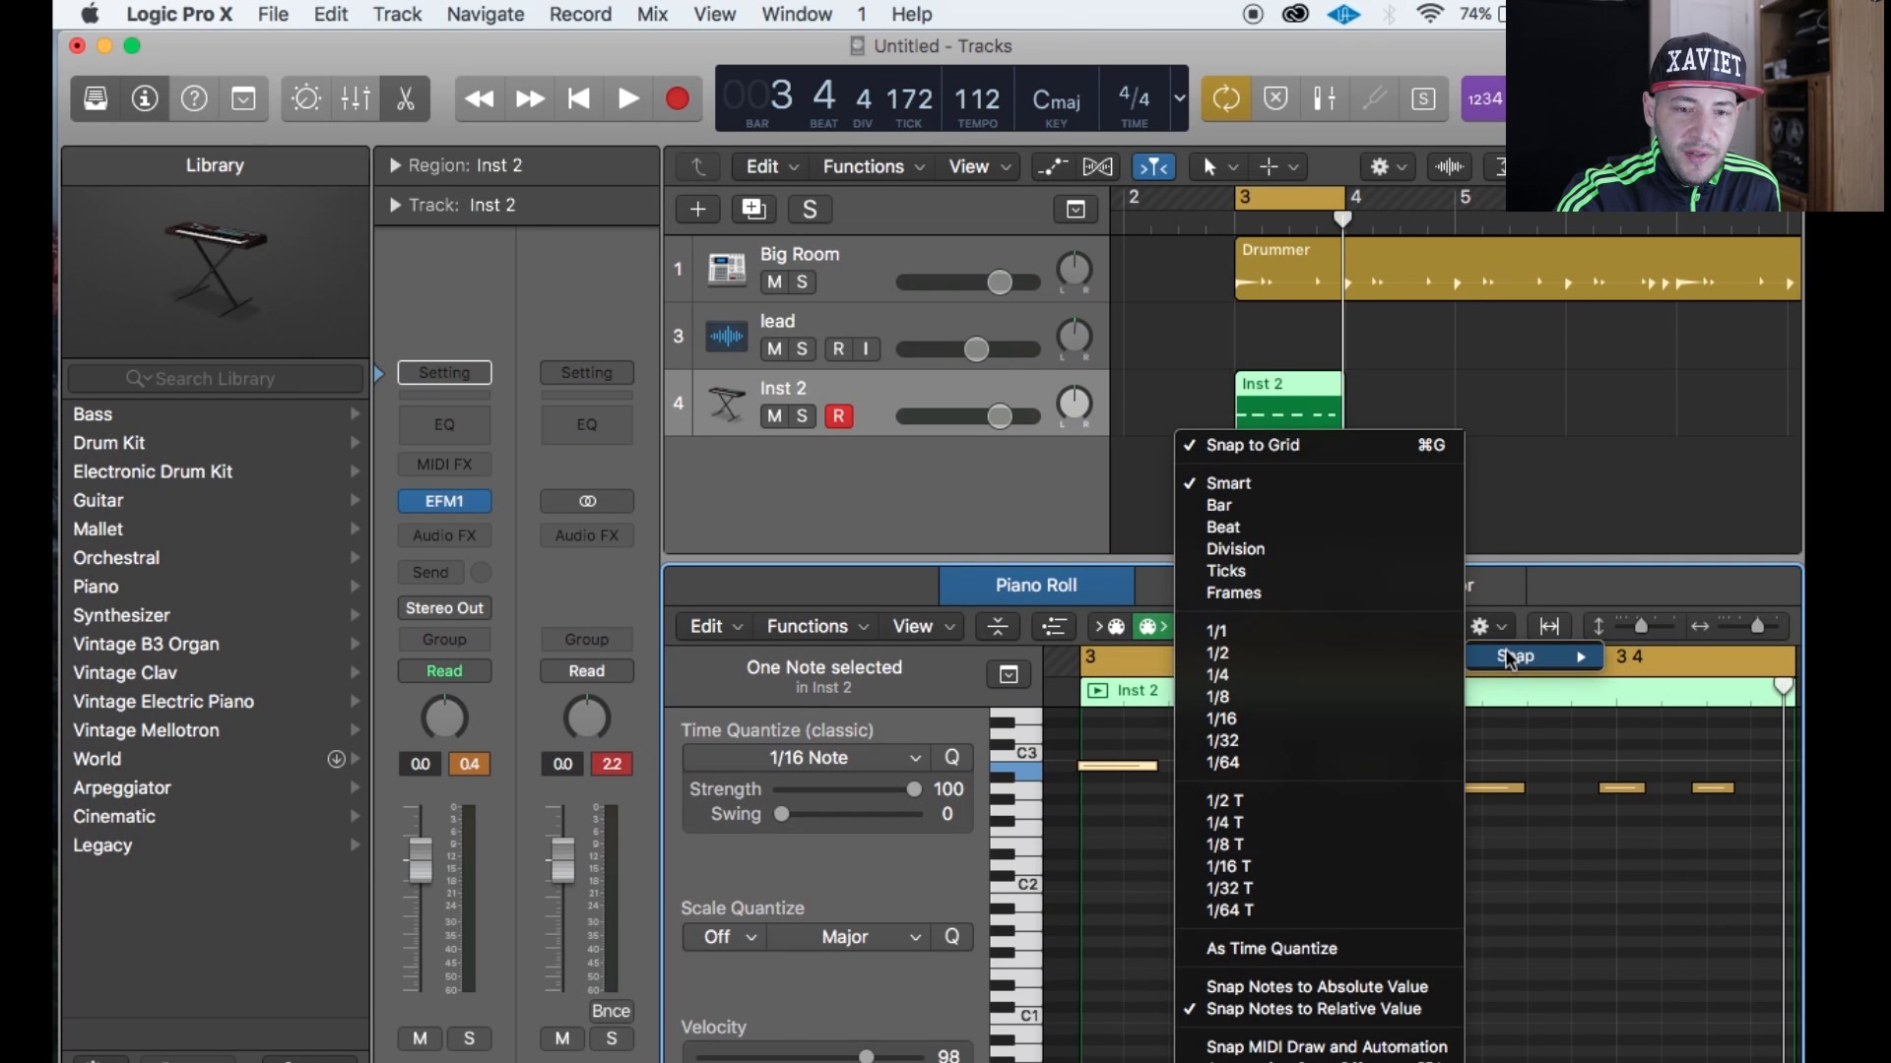
left_click(1332, 988)
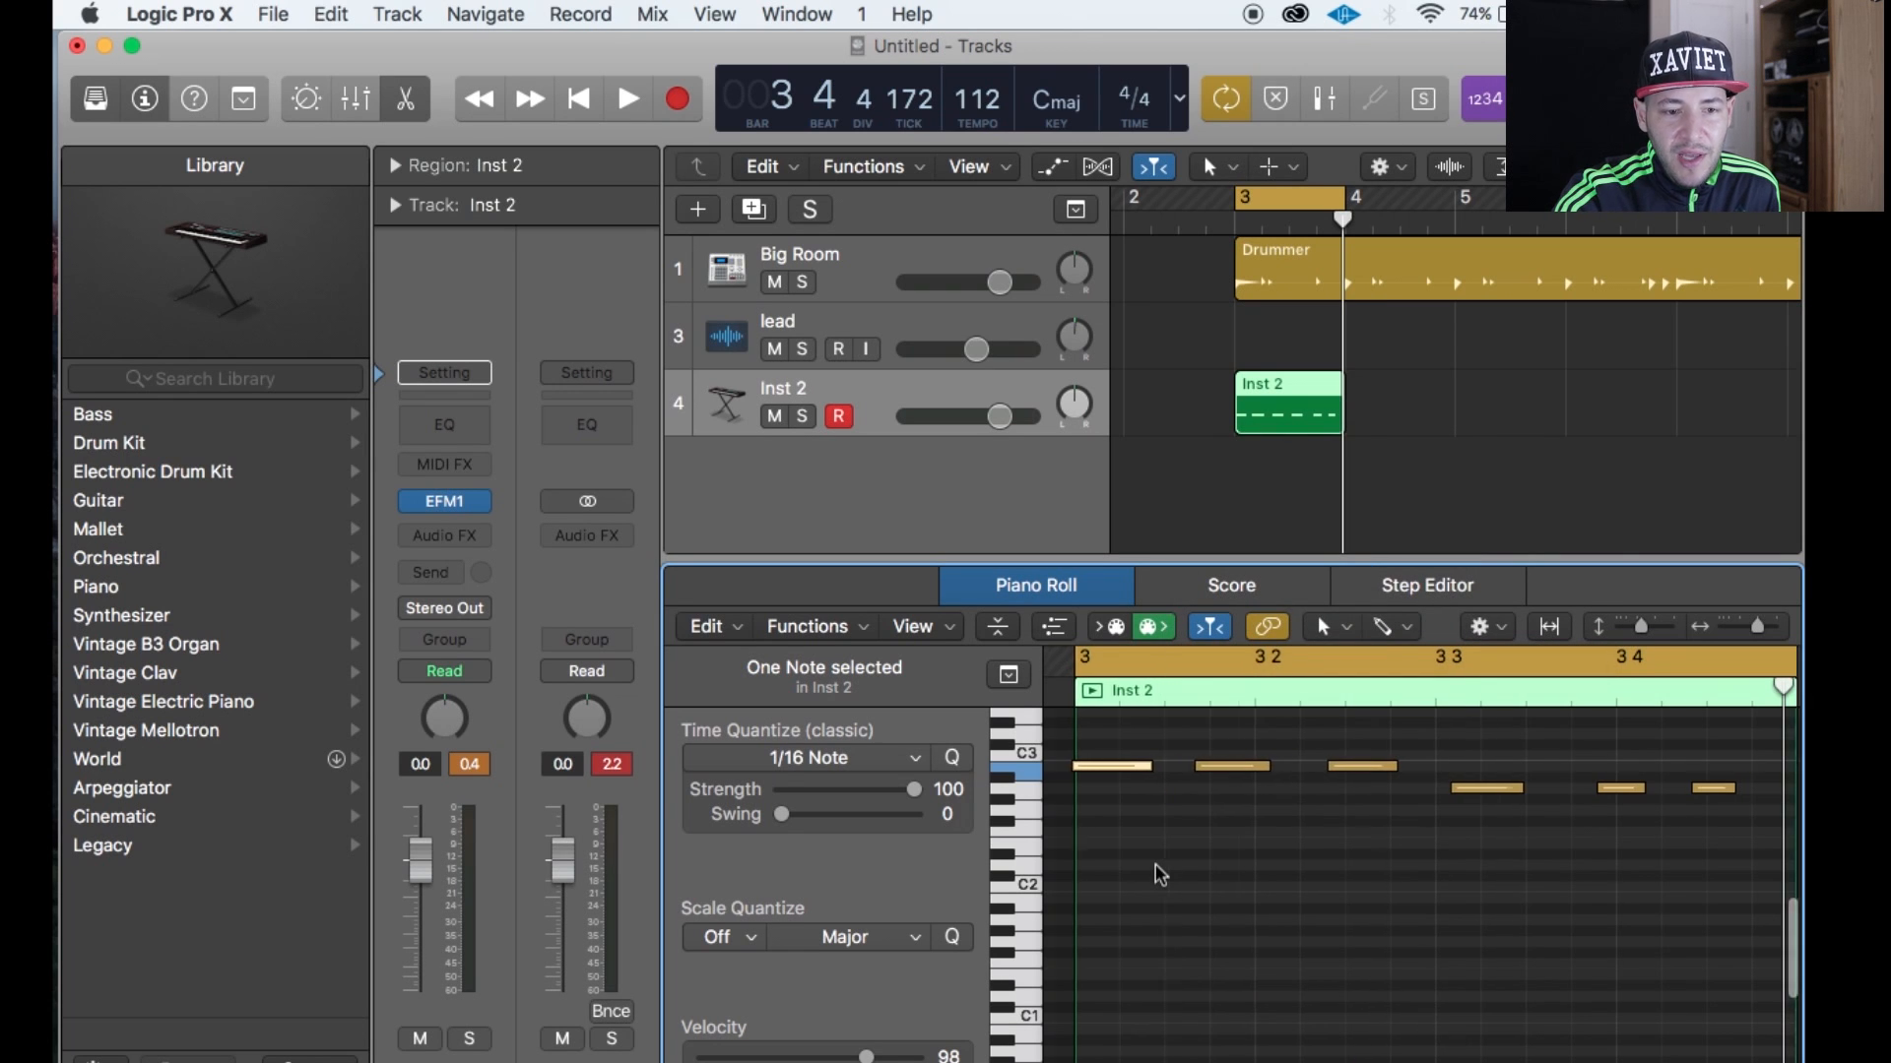
Shift the first note of the Inst 2 region in the Piano Roll so it starts just after the bar 3 line.
scroll(1160, 875, "up", 5)
scroll(1160, 876, "left", 10)
scroll(1160, 876, "left", 10)
scroll(1160, 875, "left", 15)
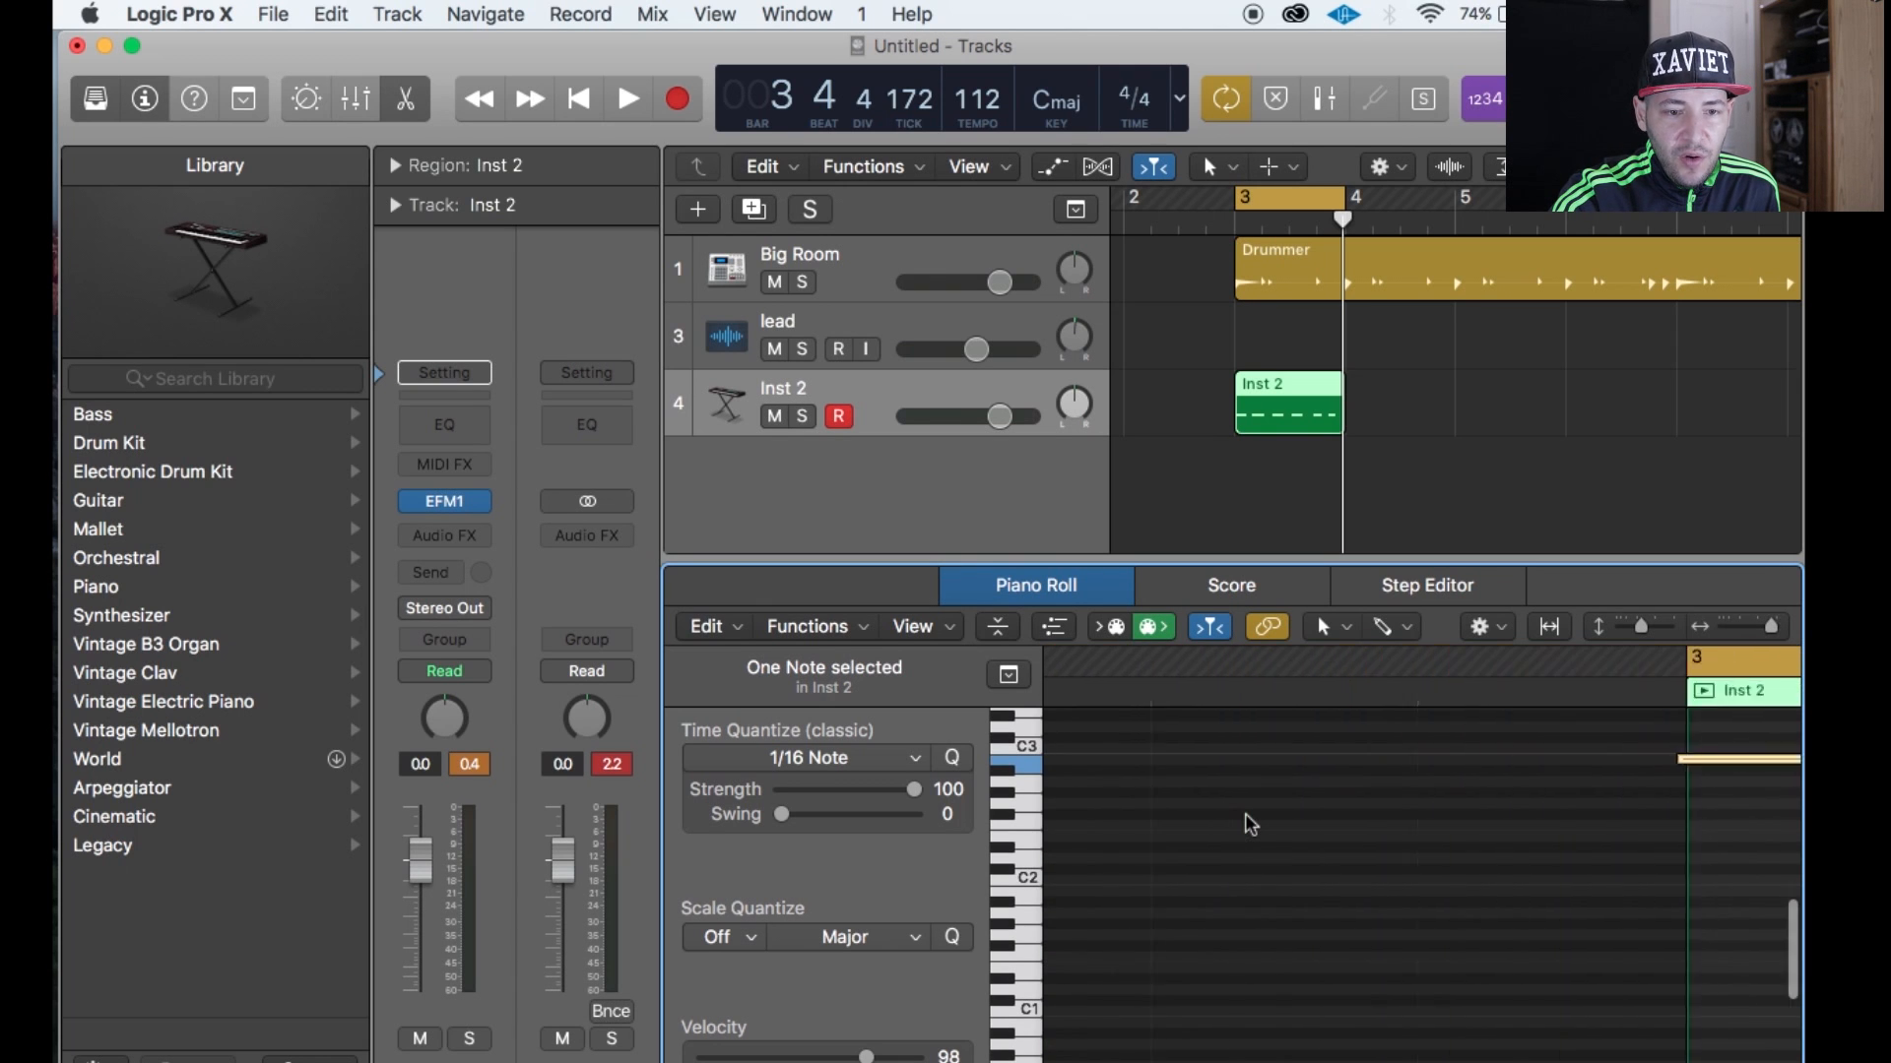
scroll(1249, 823, "right", 5)
left_click(1359, 758)
left_click_drag(1359, 758, 1378, 762)
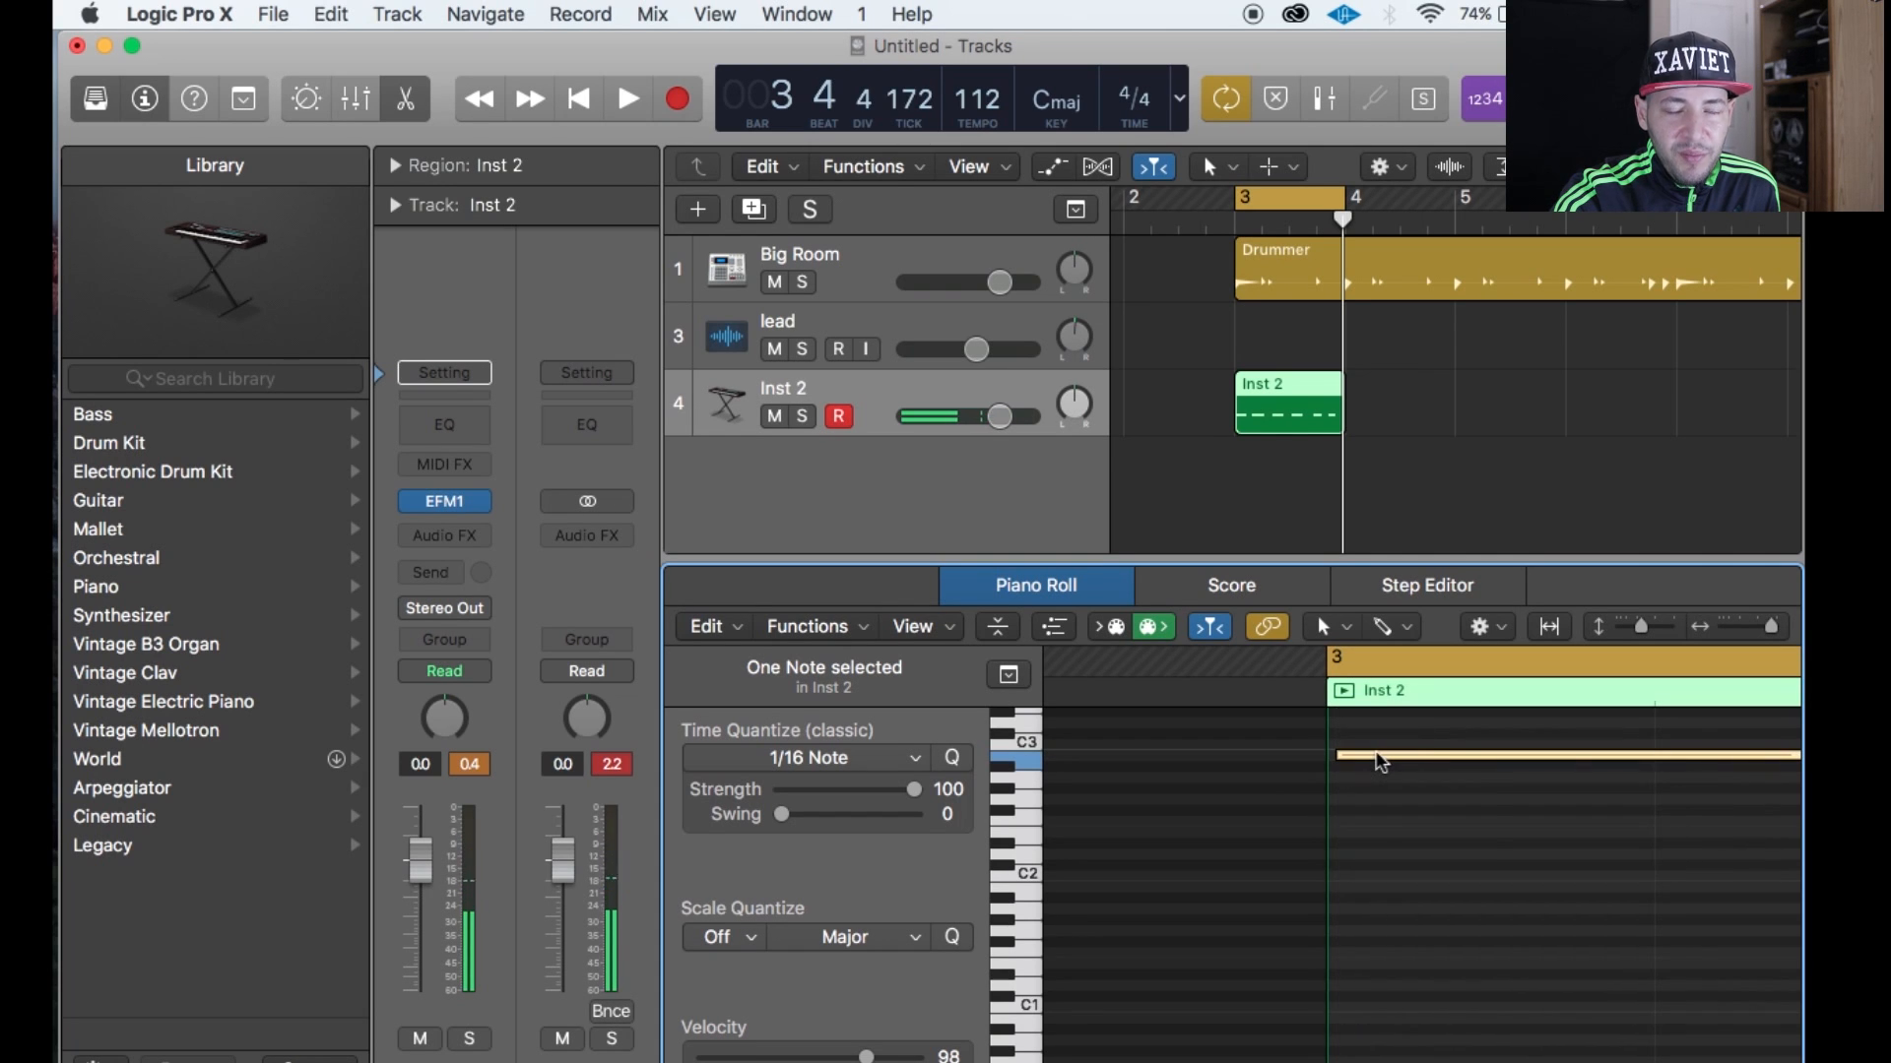
Move the first note of the Inst 2 region to the start of bar 3 and adjust the Piano Roll's note snap option.
left_click(1378, 761)
left_click_drag(1379, 760, 1368, 758)
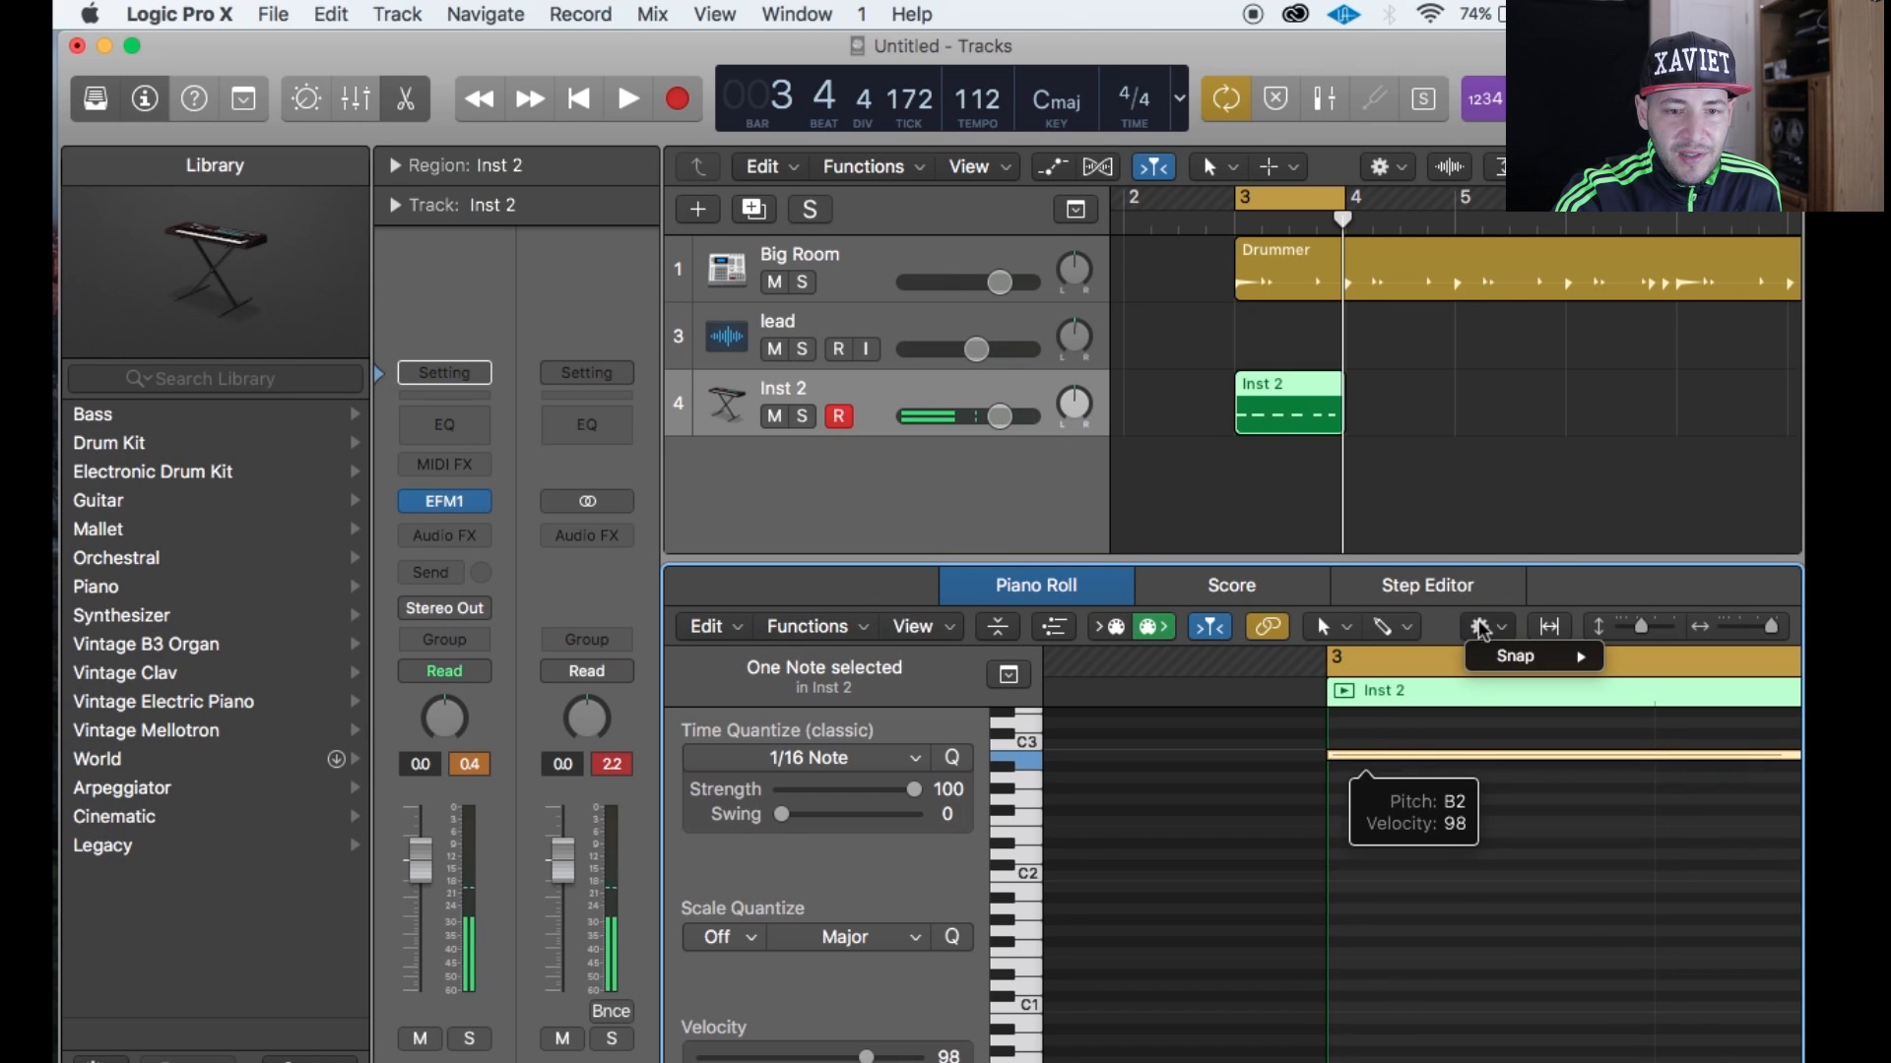
left_click(1481, 627)
left_click(1428, 949)
mouse_move(1379, 758)
left_mouse_down()
mouse_move(1448, 754)
mouse_move(1378, 759)
mouse_move(1396, 760)
left_mouse_up()
key("super+Left")
left_click(1363, 758)
Show the whole Inst 2 region in the Piano Roll with its last note selected.
left_click_drag(1566, 756, 1635, 828)
scroll(1726, 806, "right", 2)
scroll(1653, 781, "right", 3)
scroll(1656, 784, "up", 1)
key("super+Left")
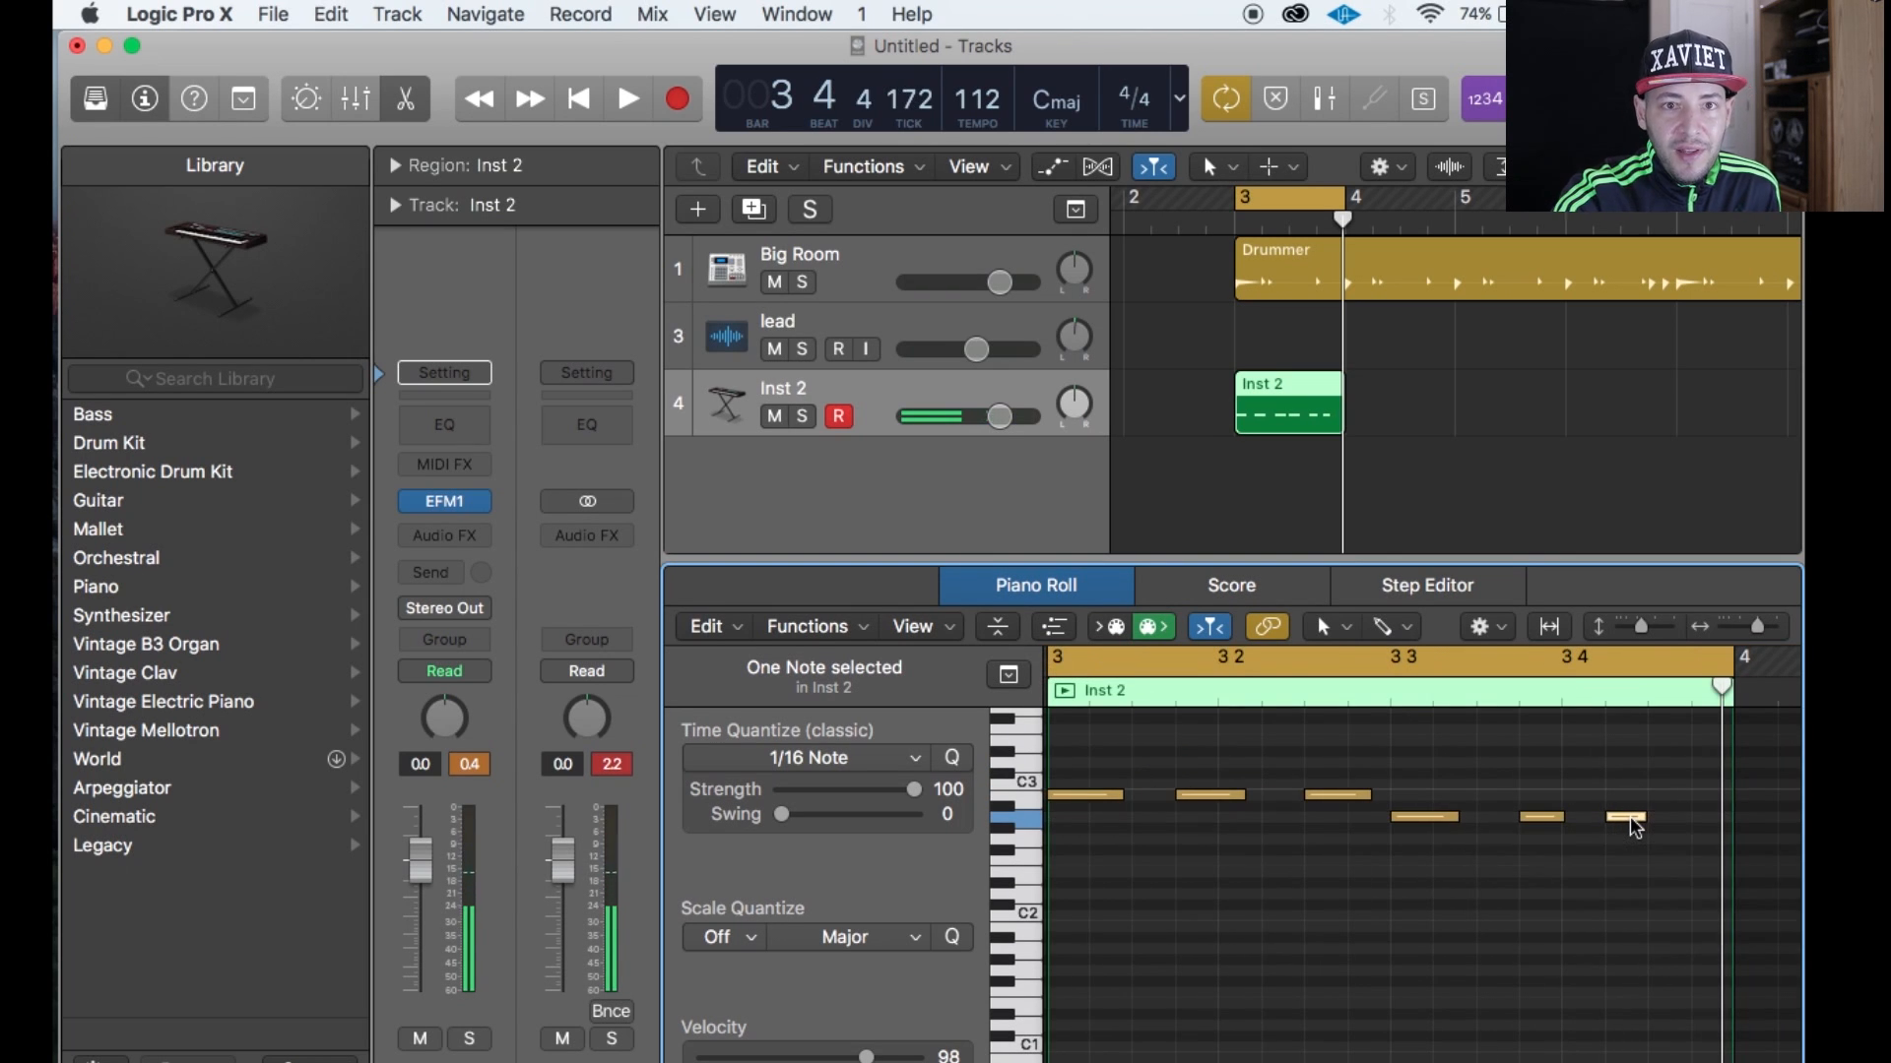
mouse_move(1634, 827)
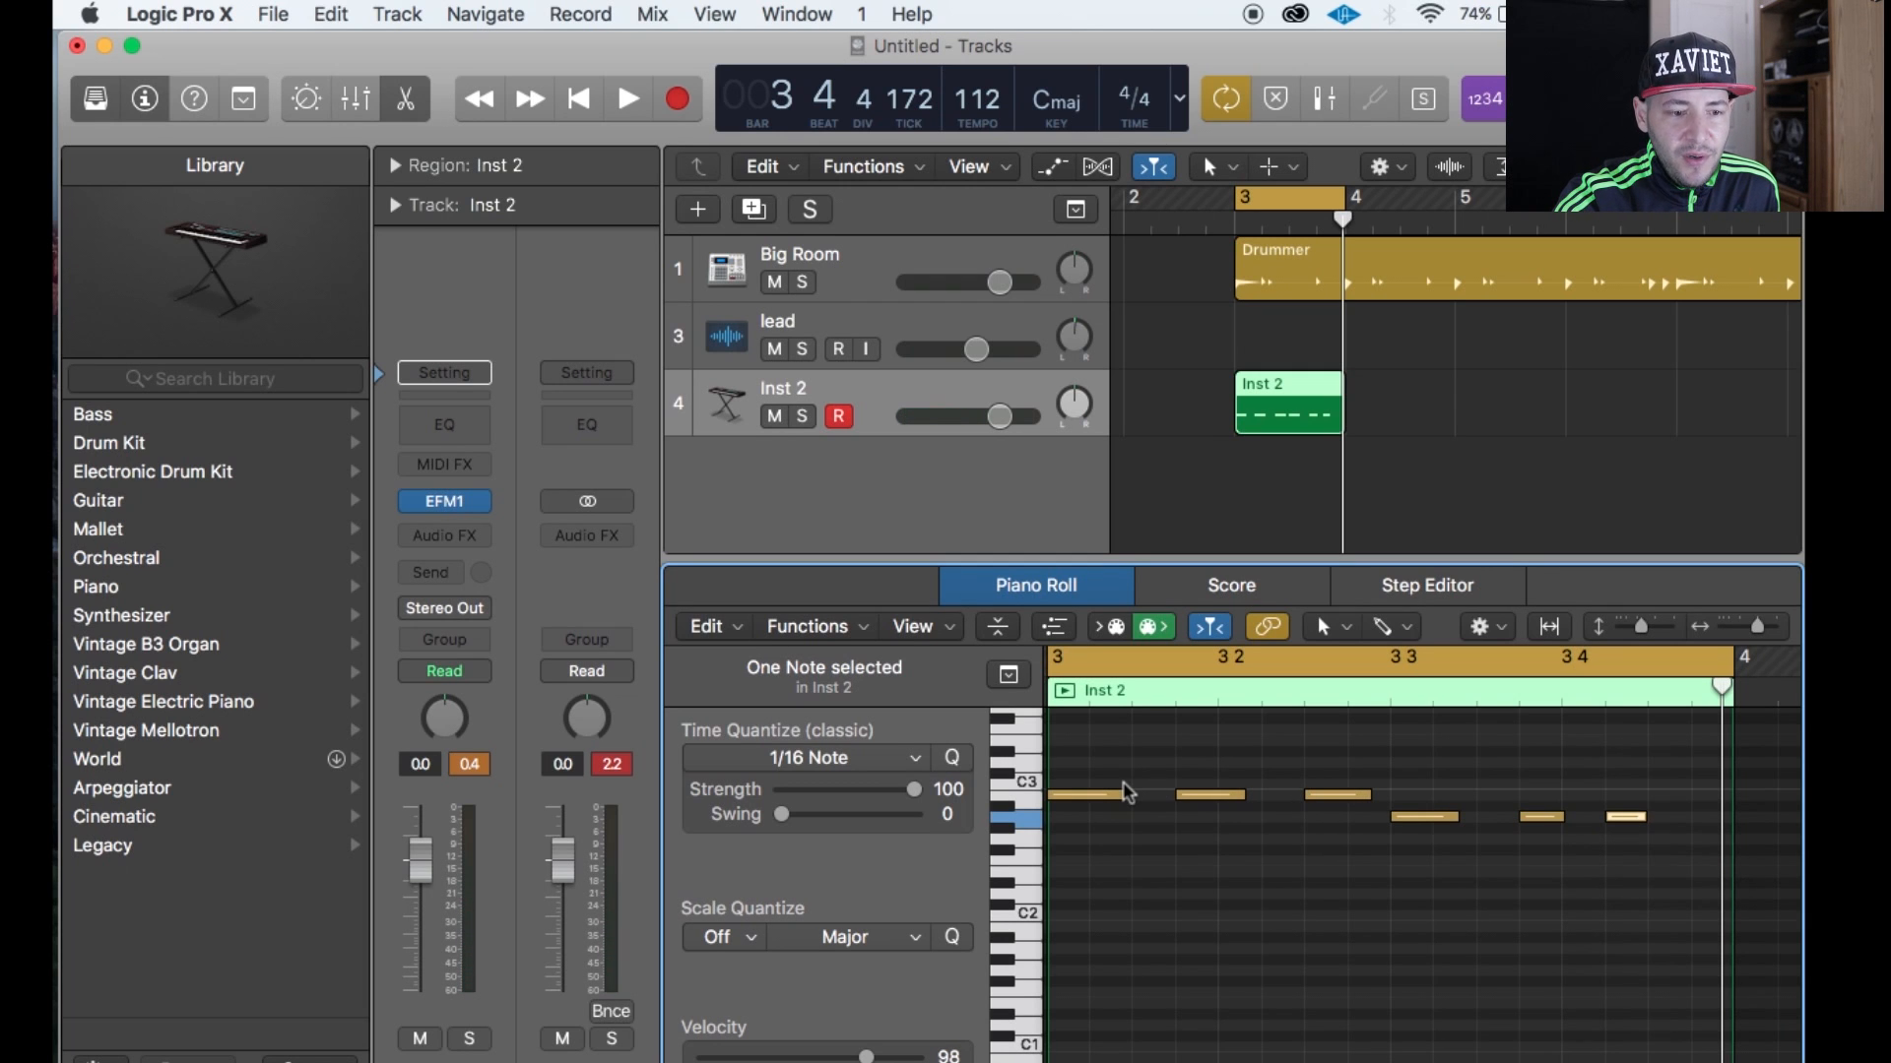
Shrink the Piano Roll to enlarge the tracks area and select the Inst 2 region.
left_click_drag(1149, 566, 1139, 890)
left_click(1420, 414)
left_click(1285, 403)
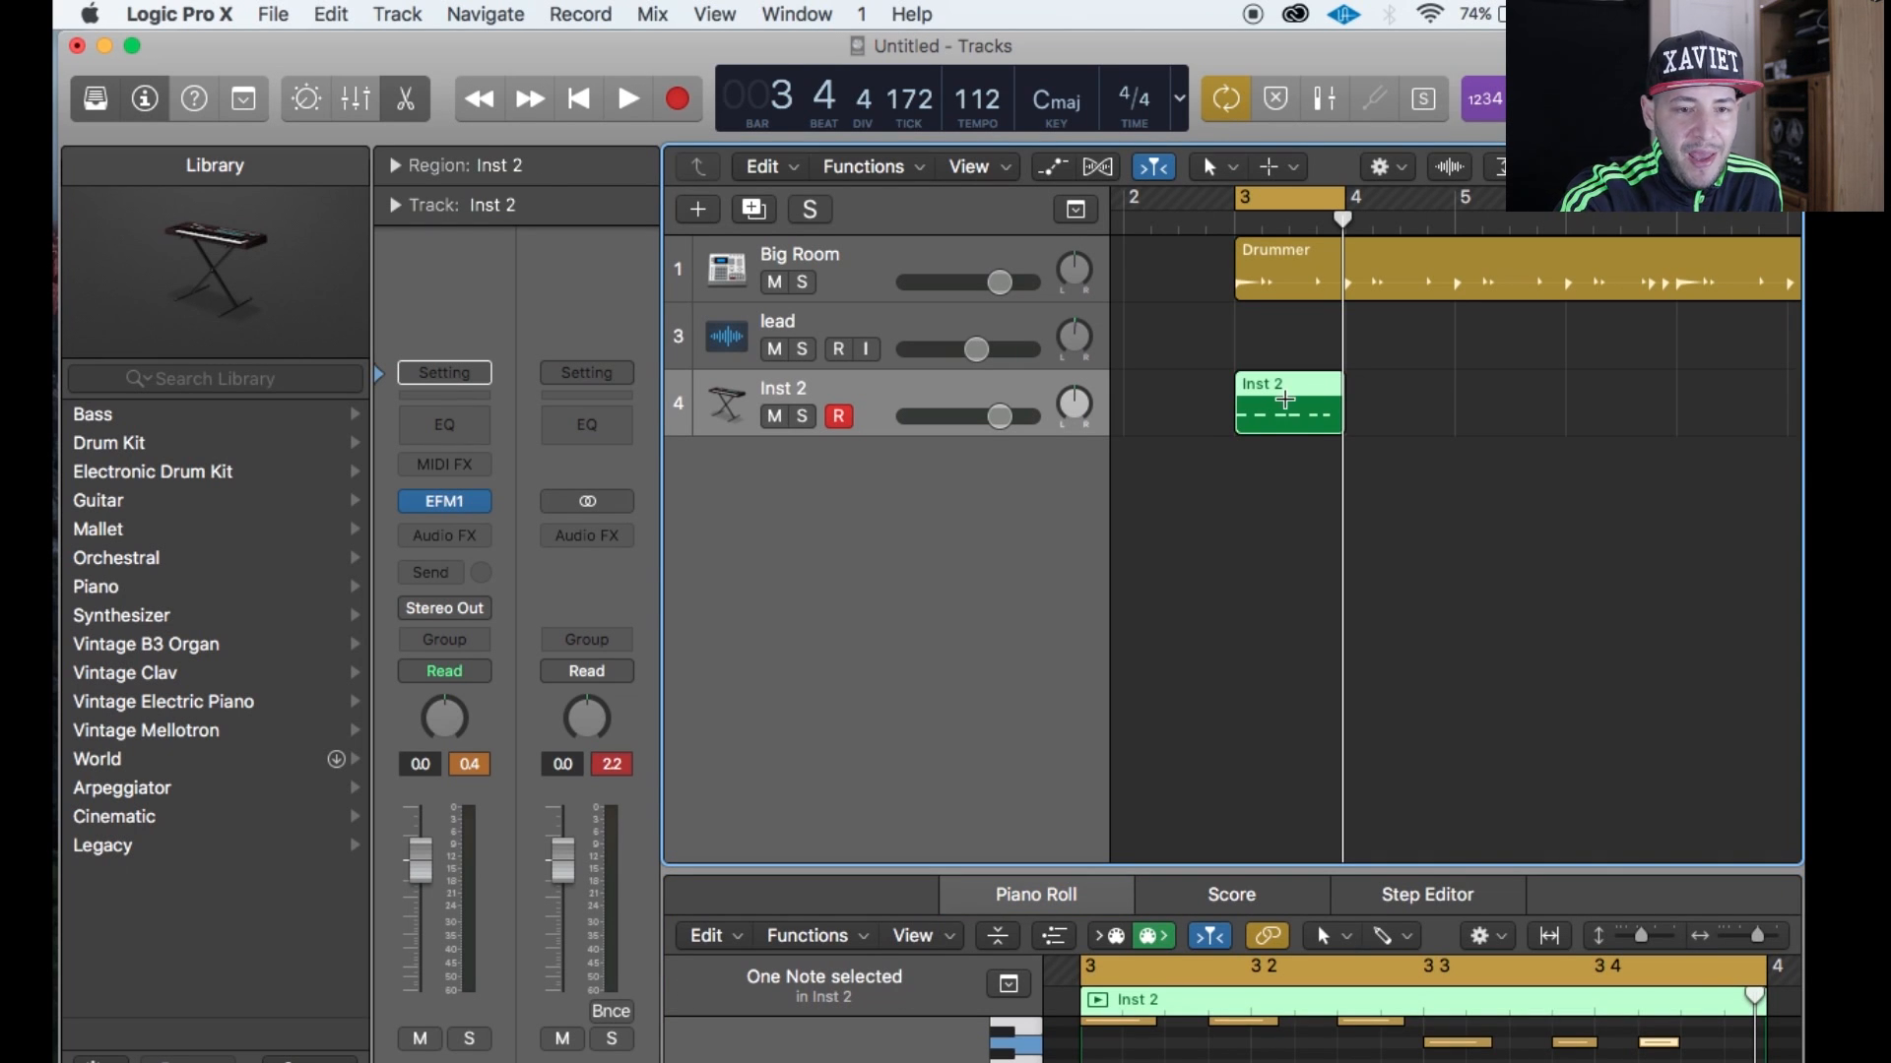
Duplicate the Inst 2 track with its EFM1 instrument and select the new track.
key("super+d")
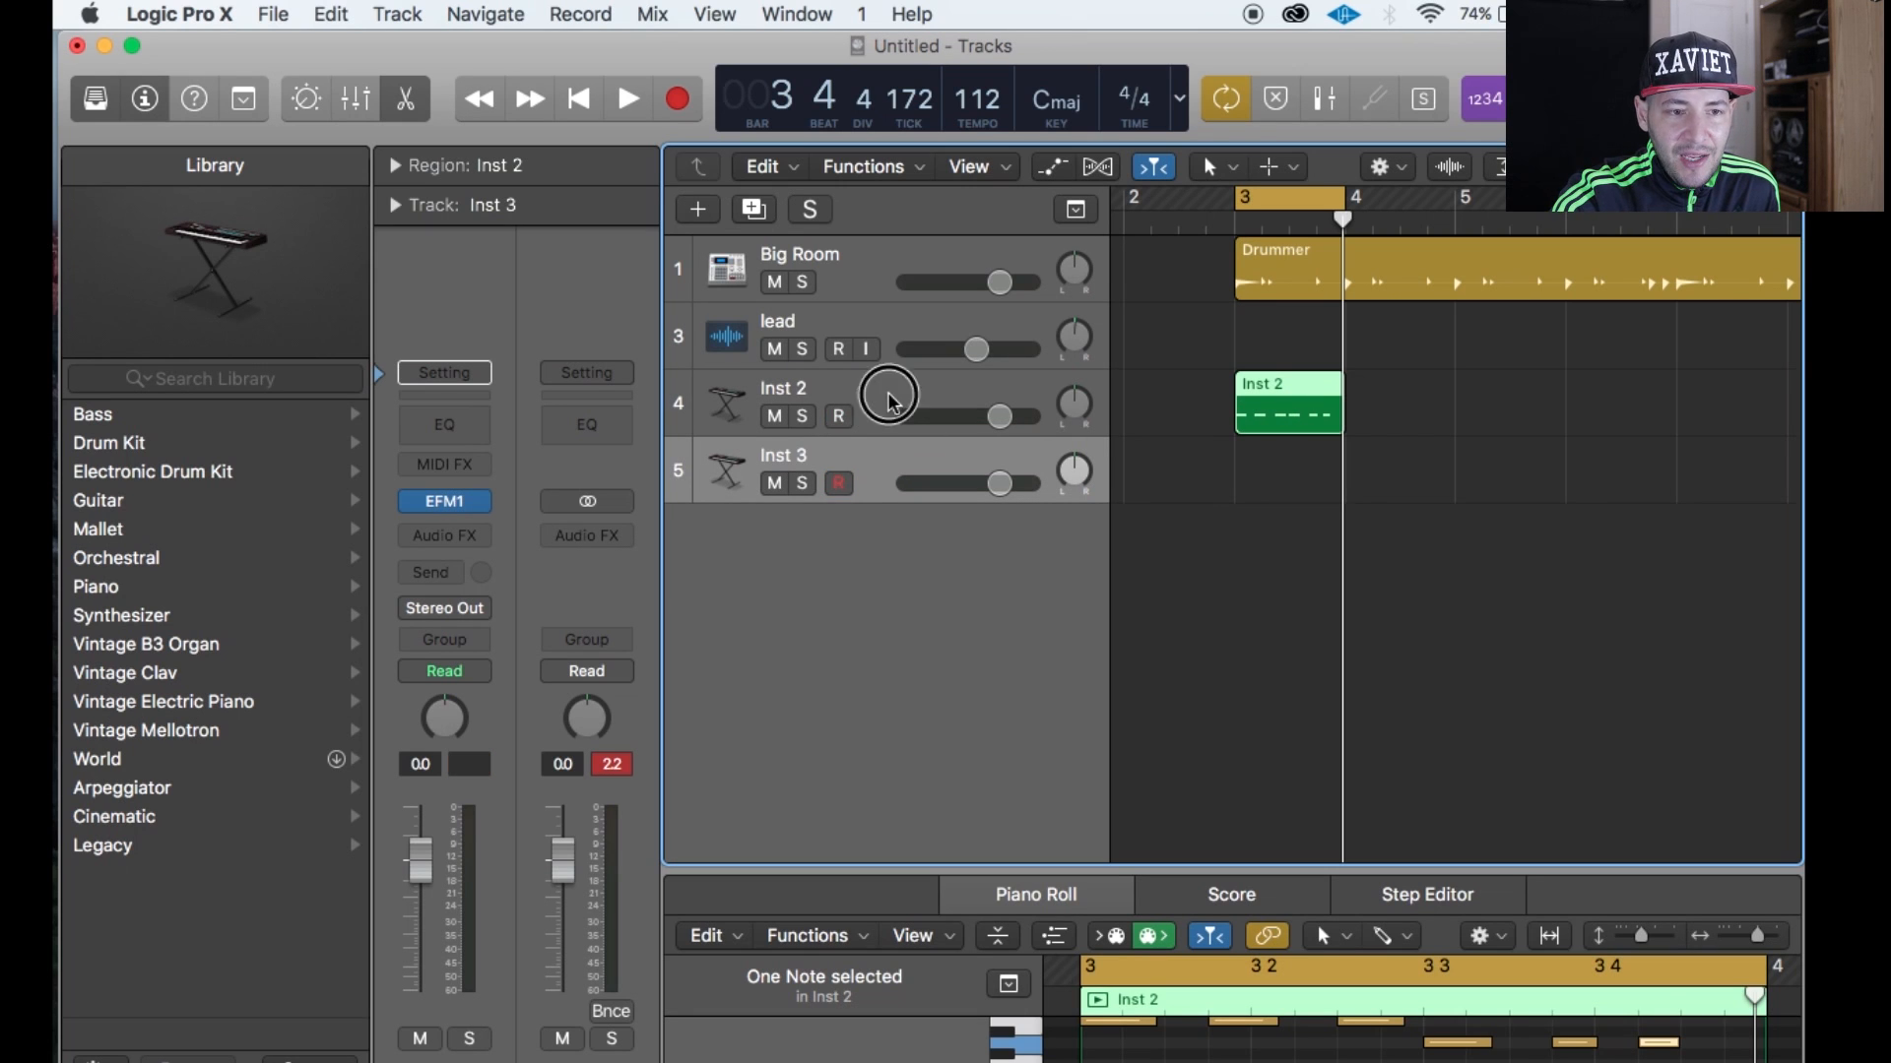
left_click(870, 417)
left_click(875, 464)
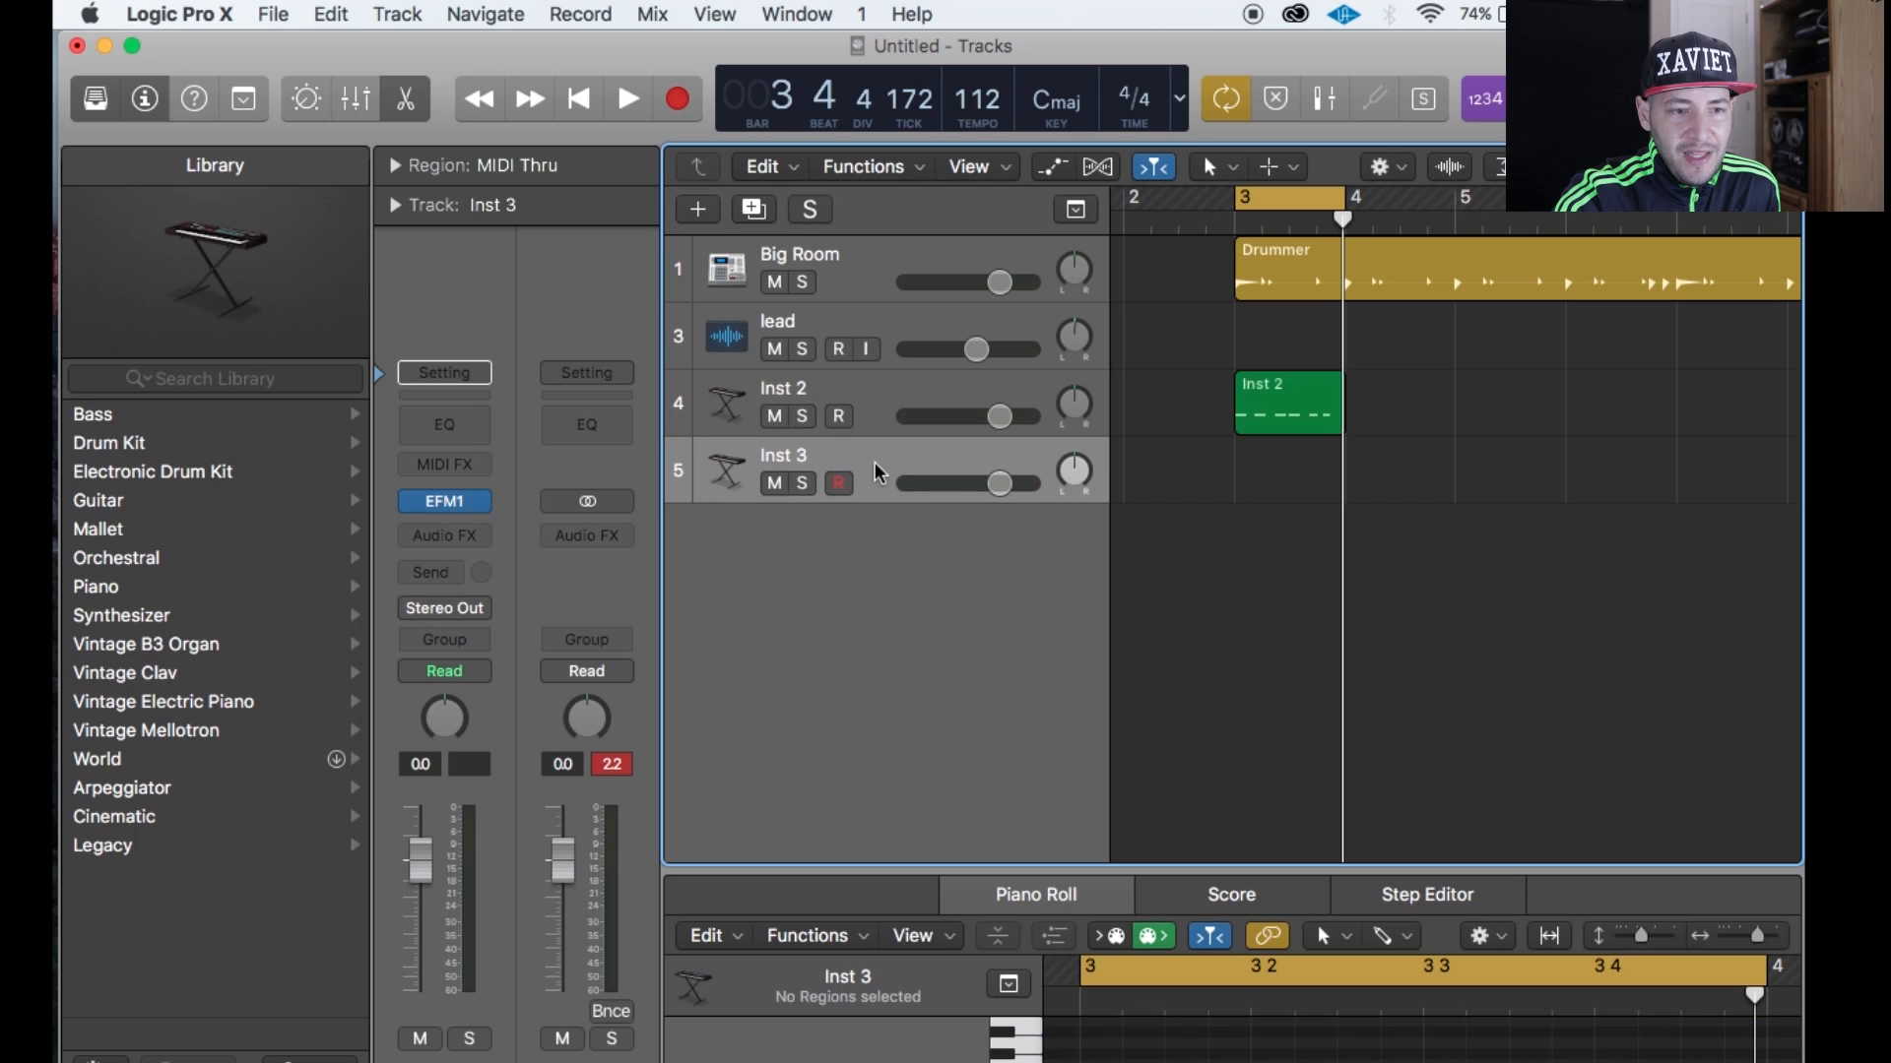
Select the Inst 2 region and move the playhead to the start of bar 3.
left_click(1268, 398)
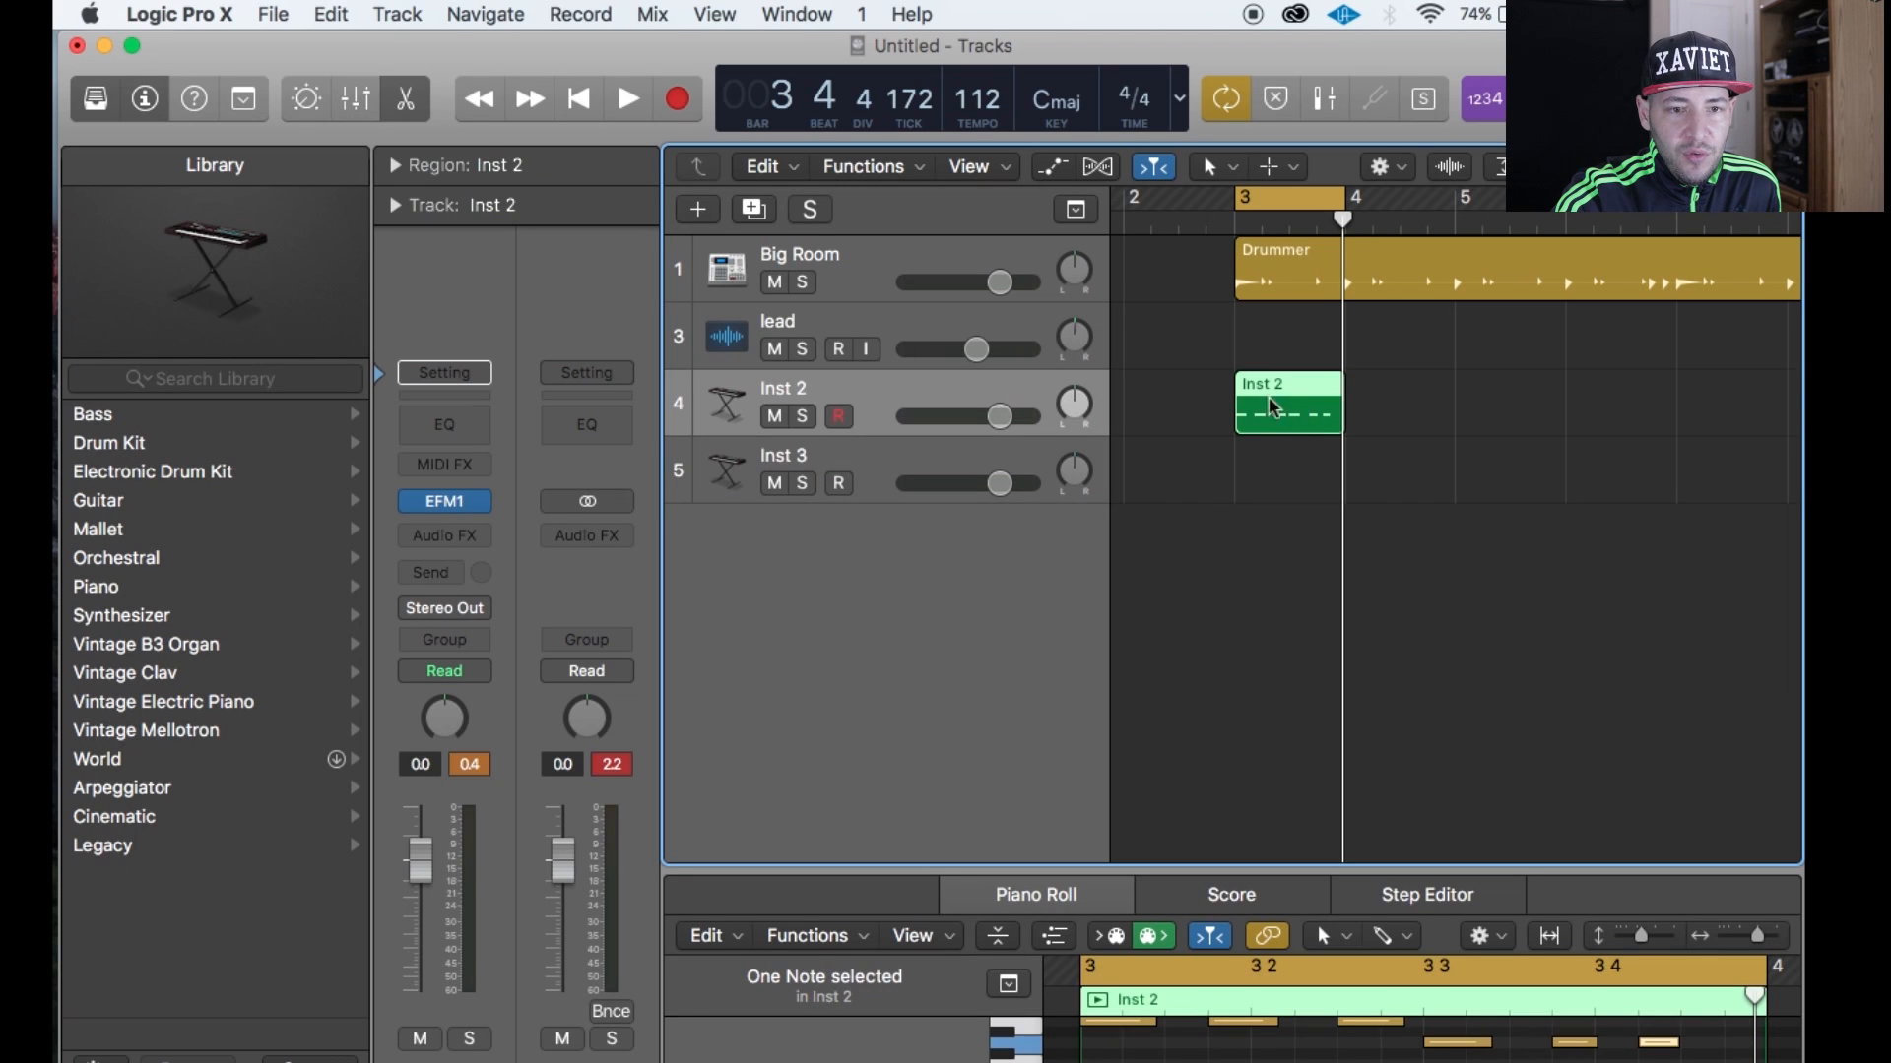
left_click_drag(1341, 217, 1232, 216)
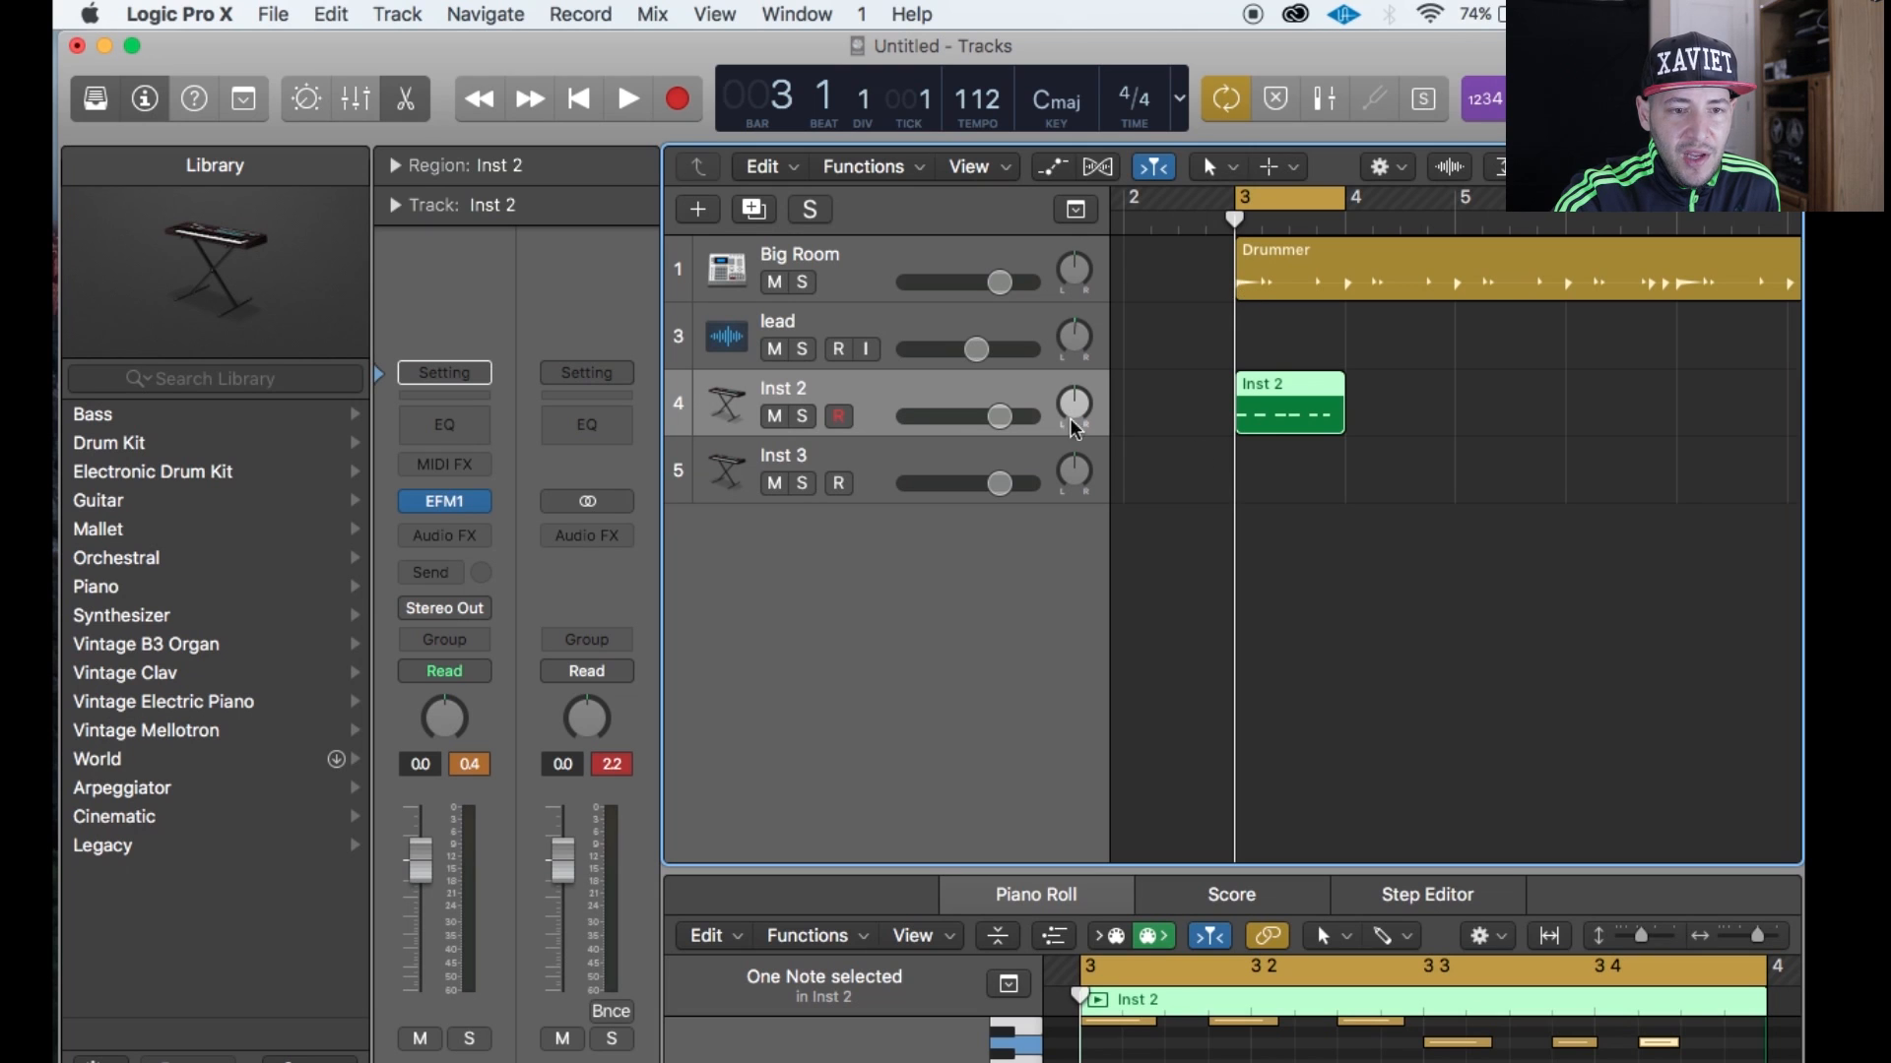
Insert an AutoFilter effect on the Inst 3 track and close its plug-in window.
left_click(855, 458)
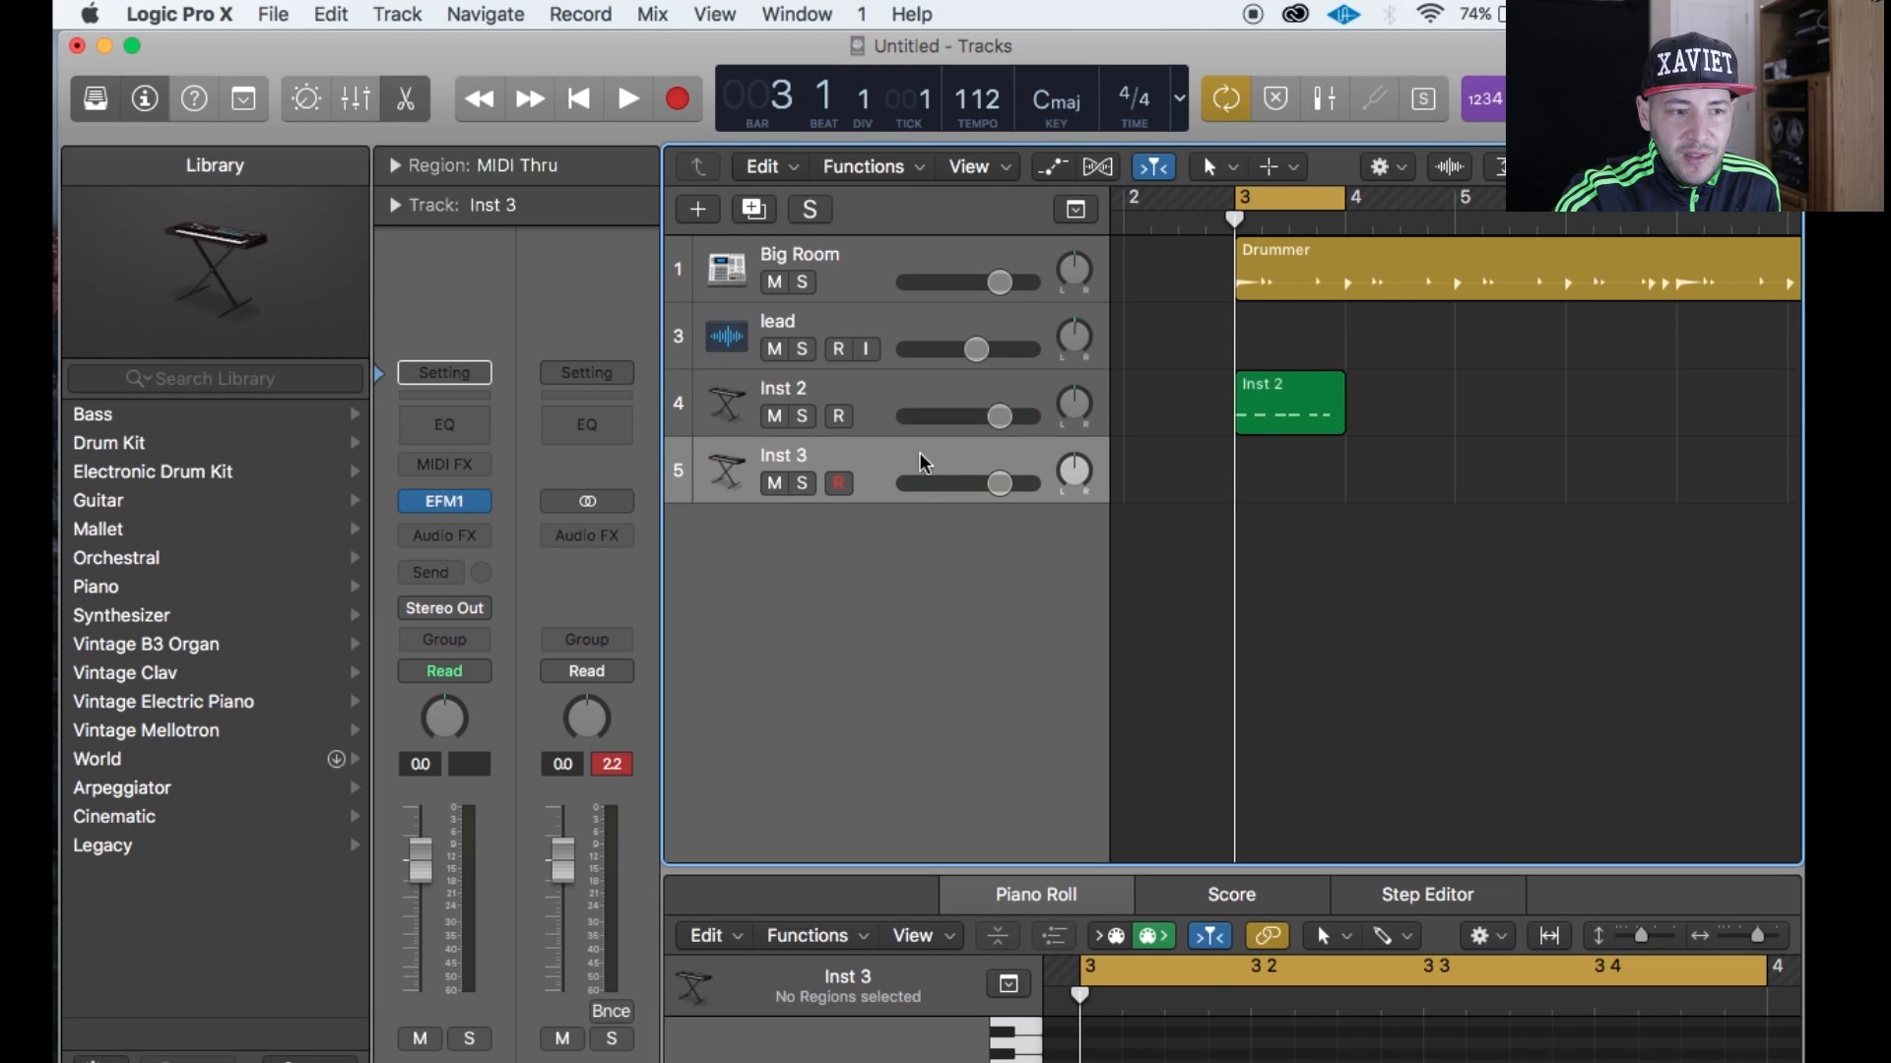
left_click(475, 535)
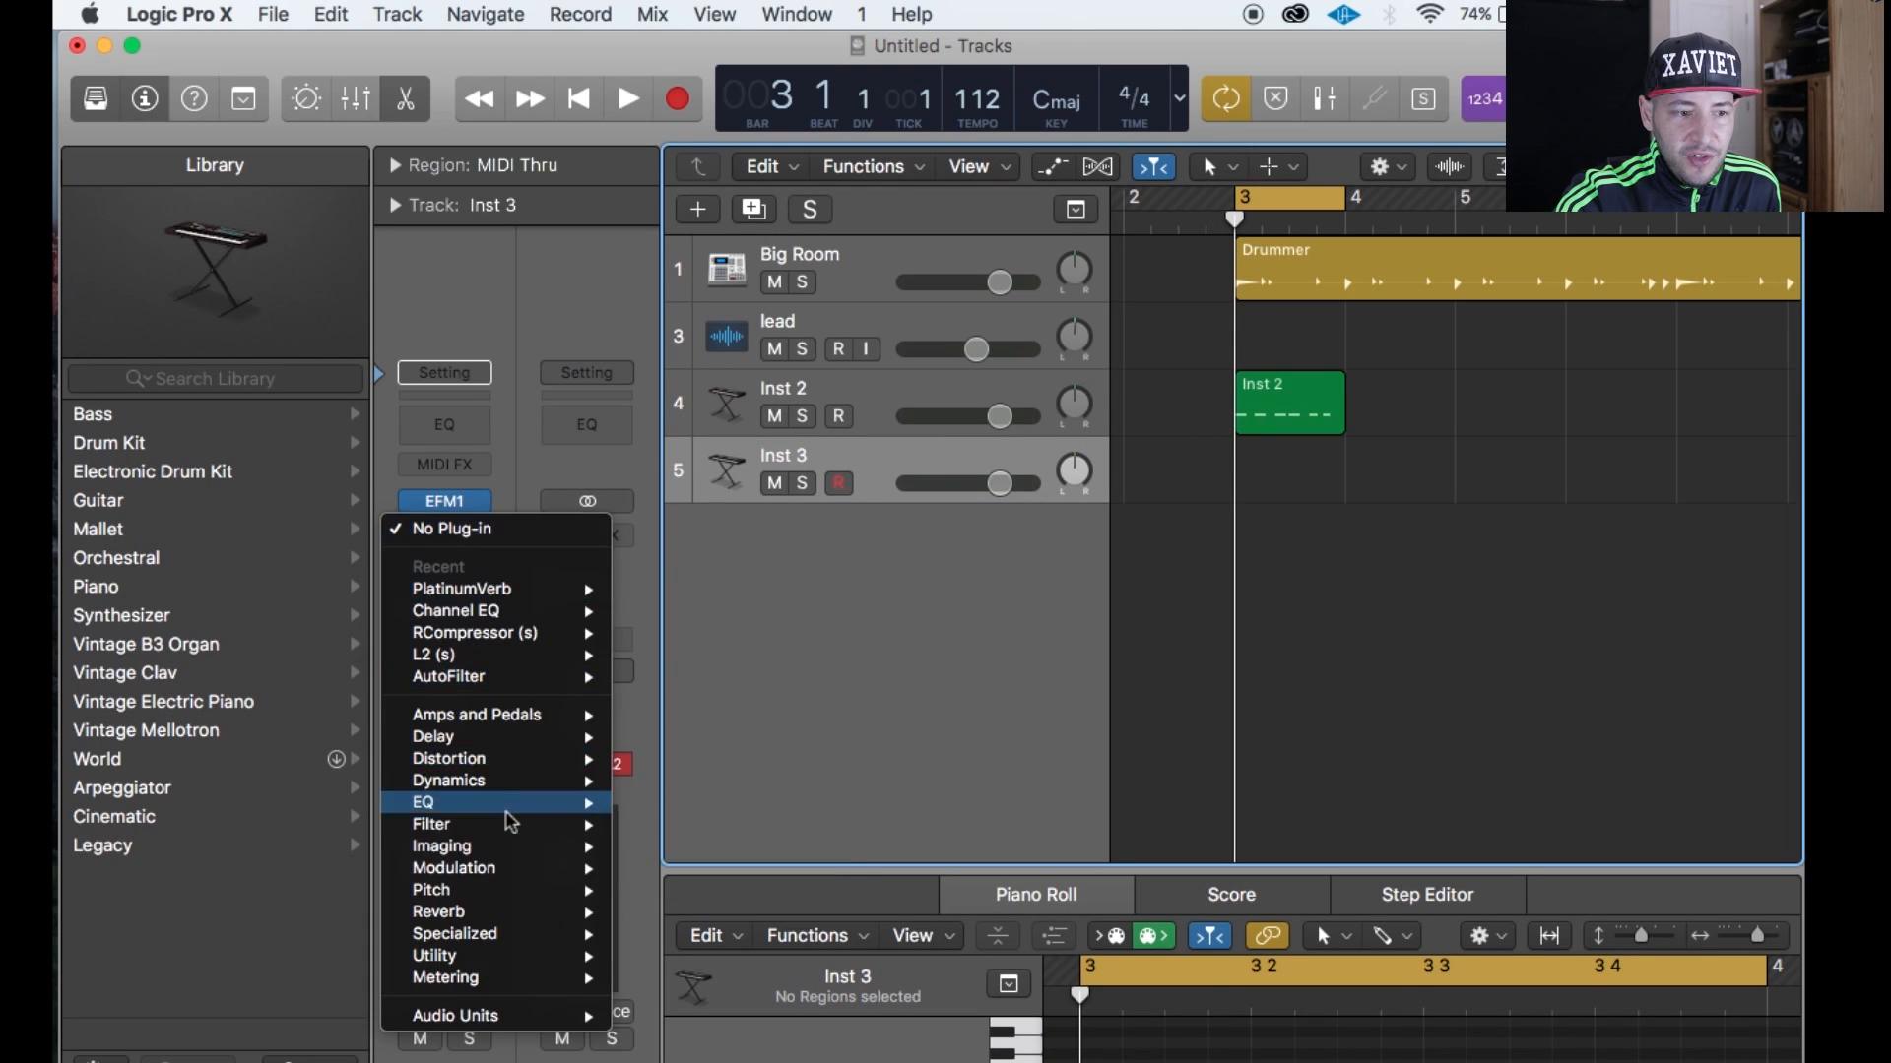
mouse_move(532, 827)
mouse_move(818, 832)
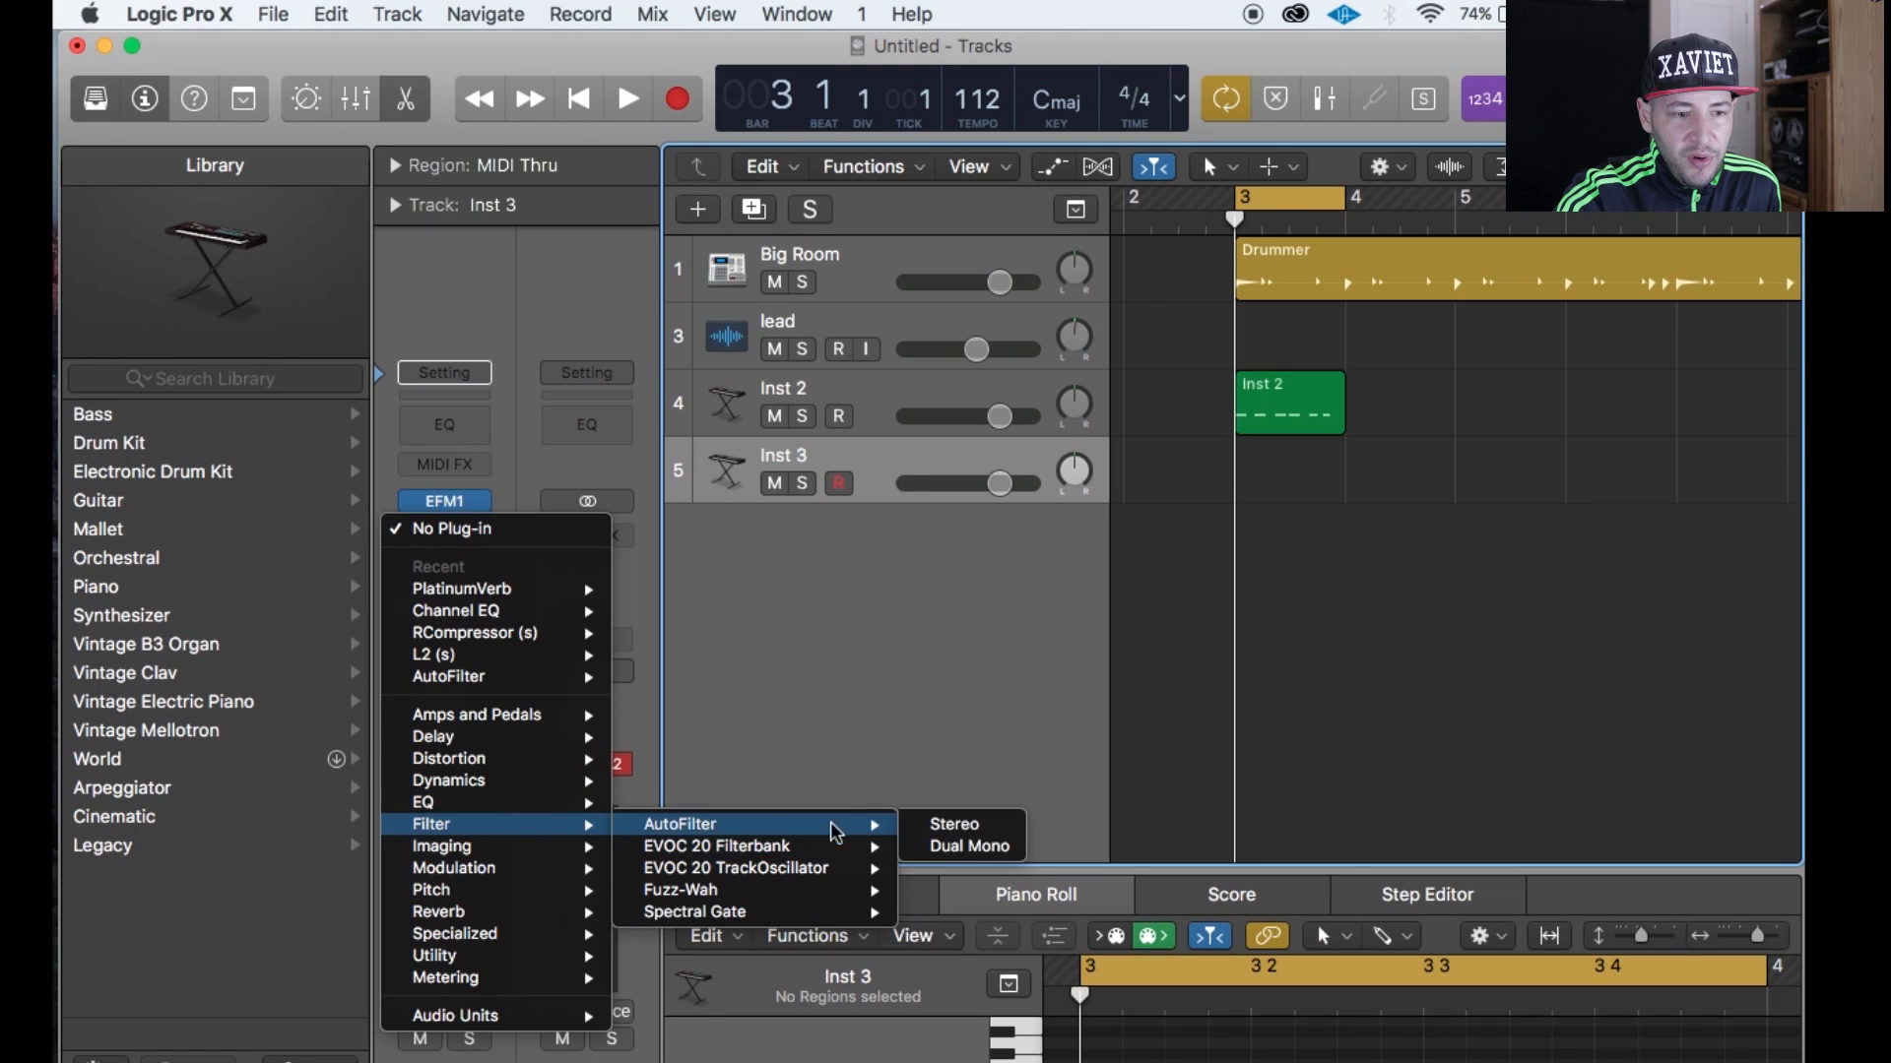
left_click(1201, 489)
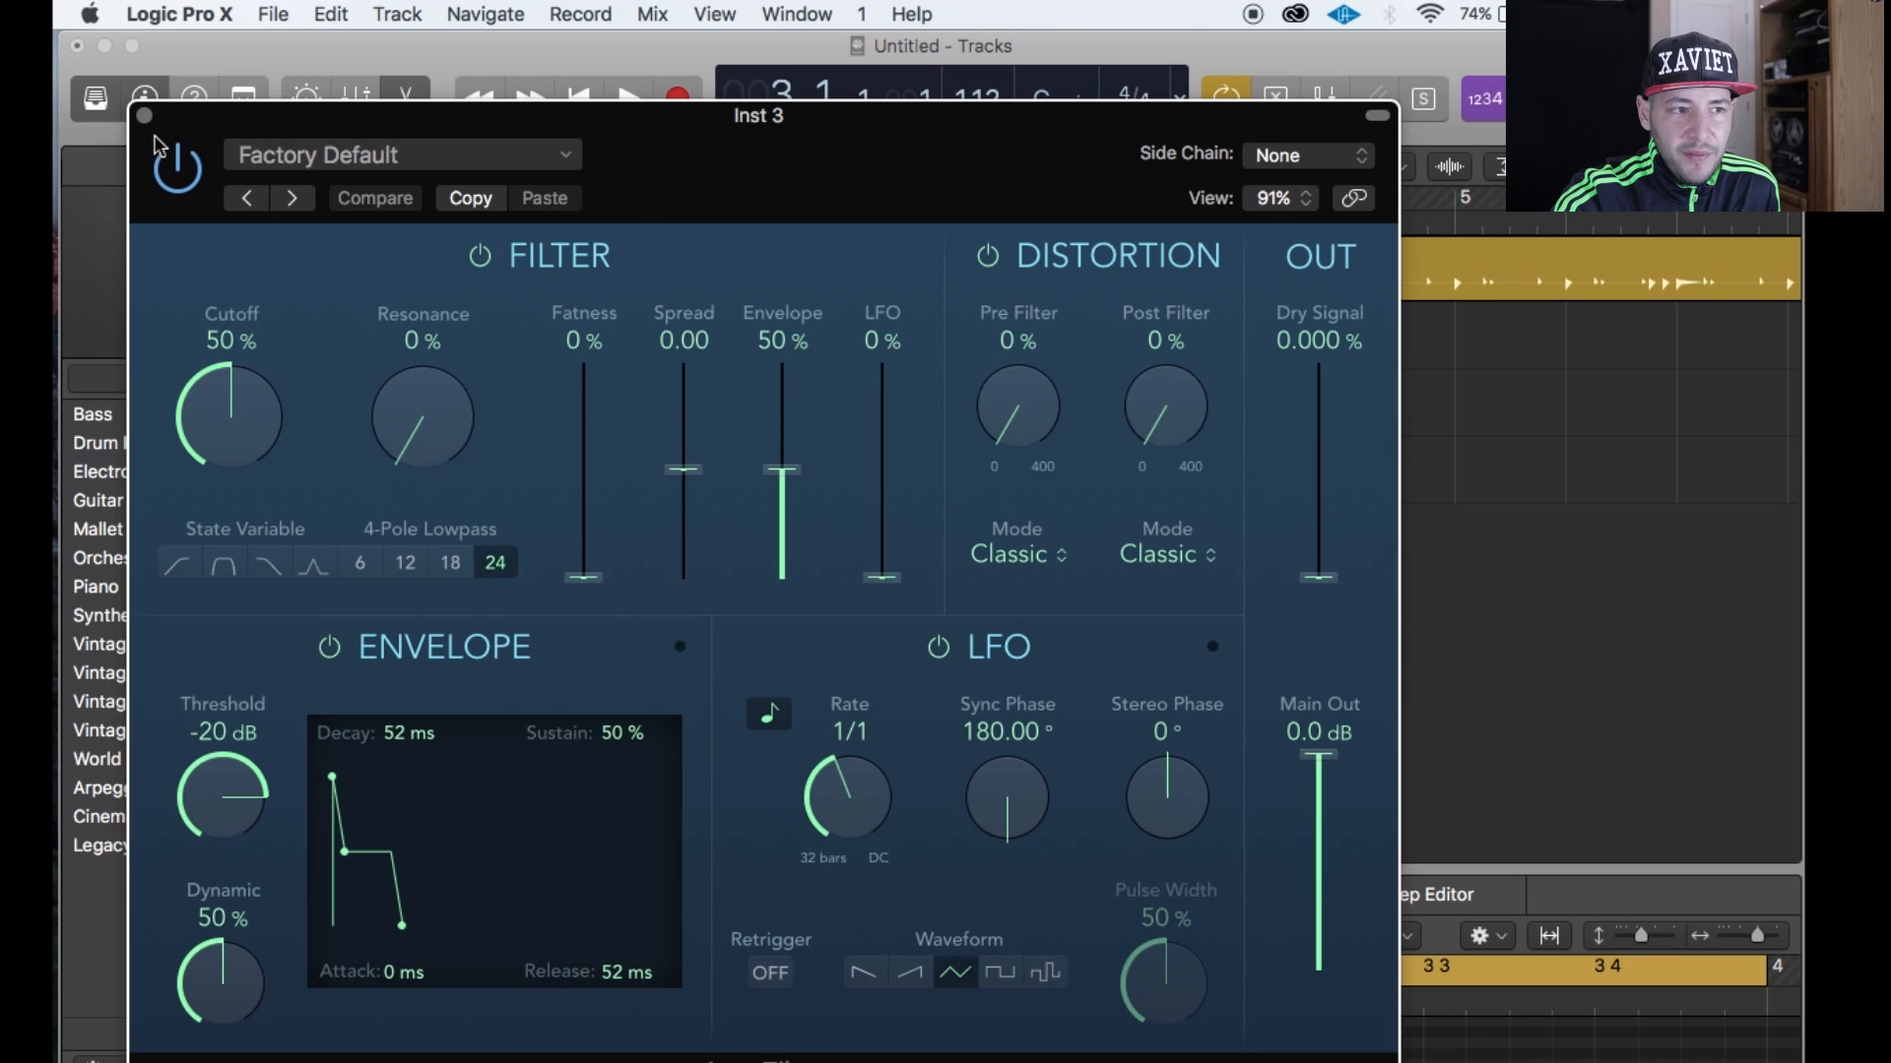
left_click(144, 115)
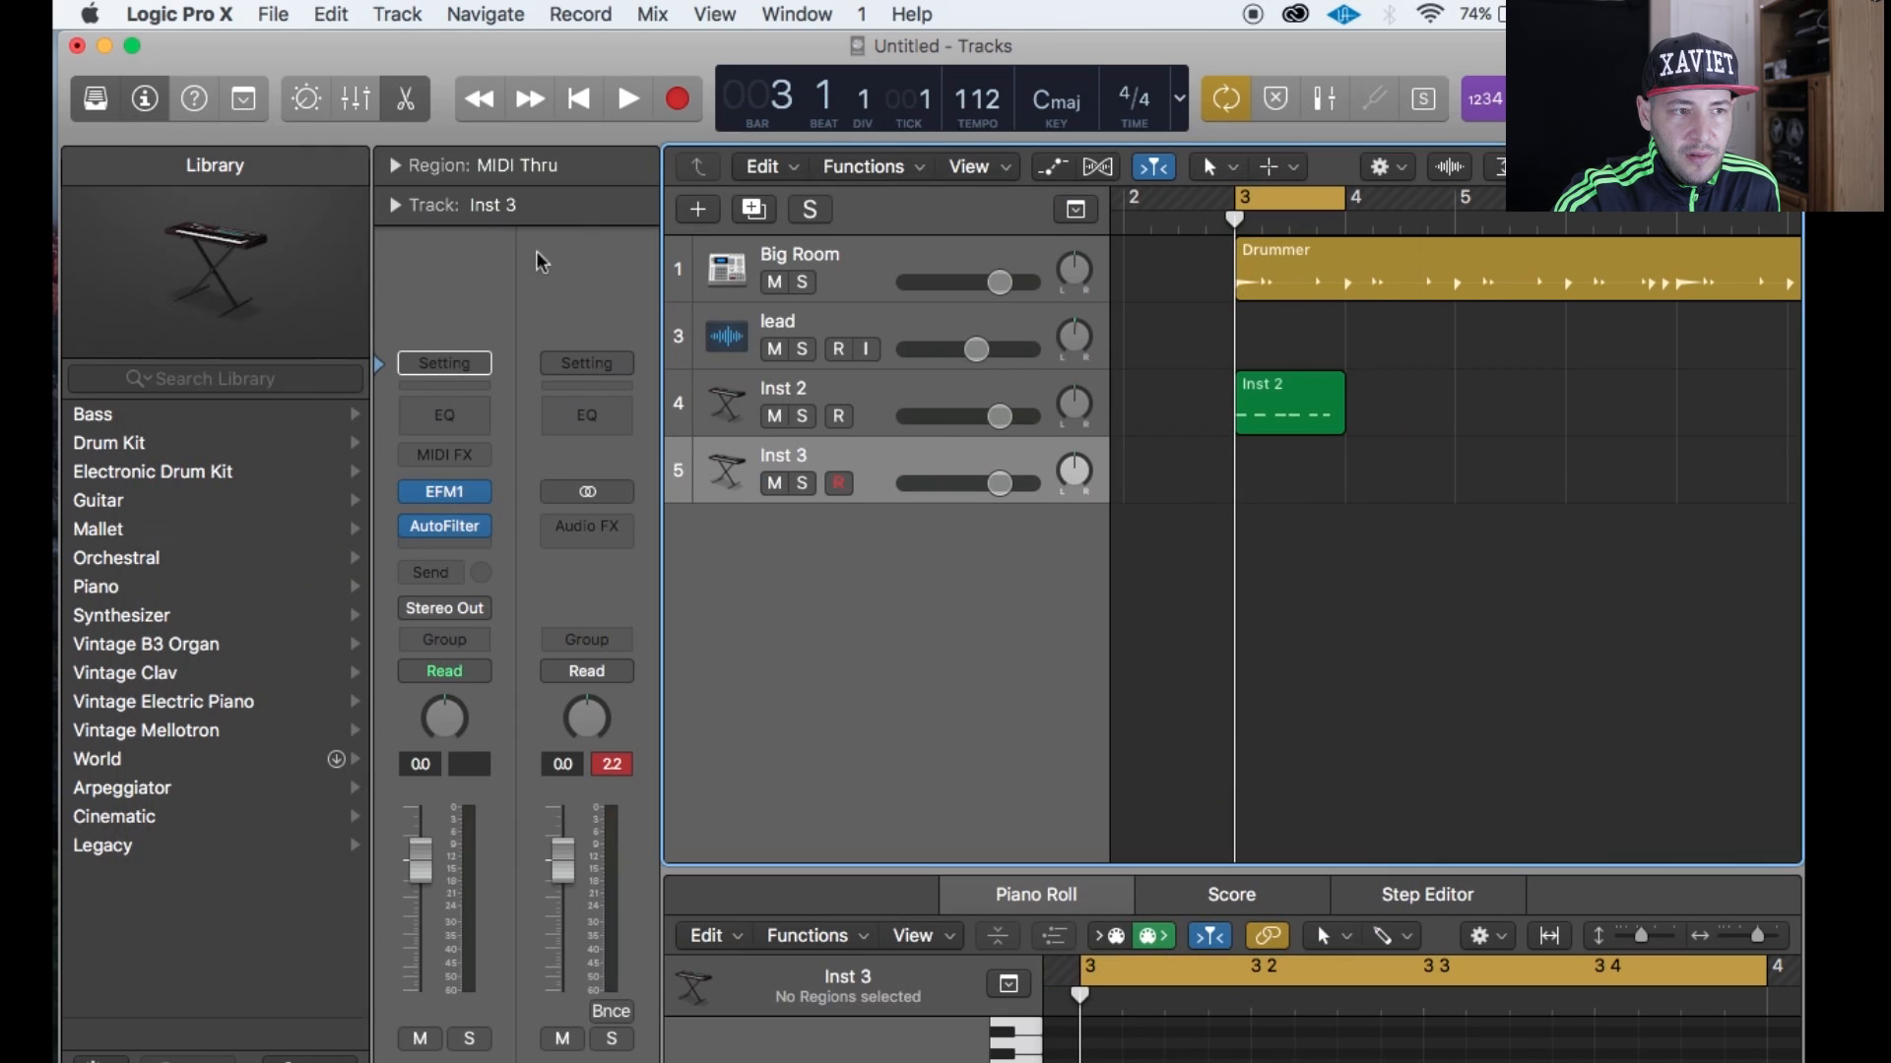
Copy the Inst 2 region to the Inst 3 track at bar 3 and repeat the original once at bar 4.
left_click(1285, 424)
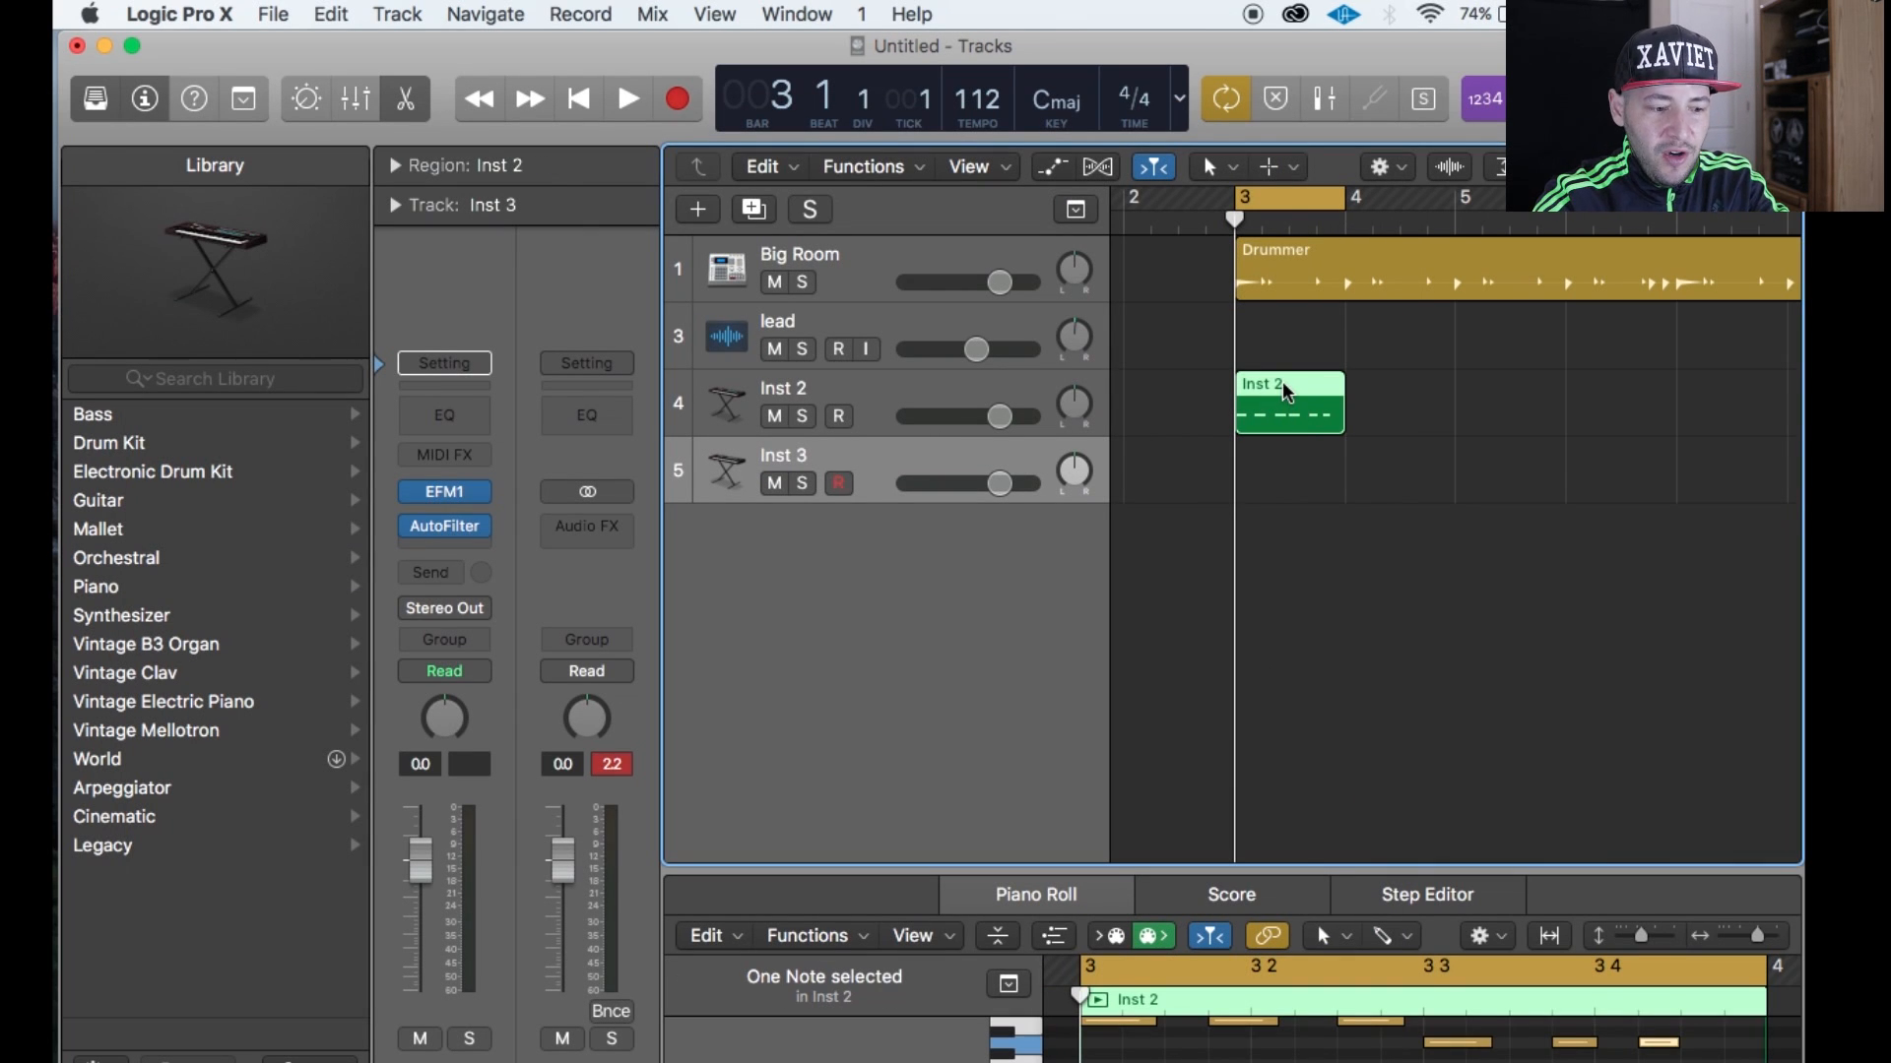
left_click_drag(1282, 381, 1286, 455)
left_click(1332, 398)
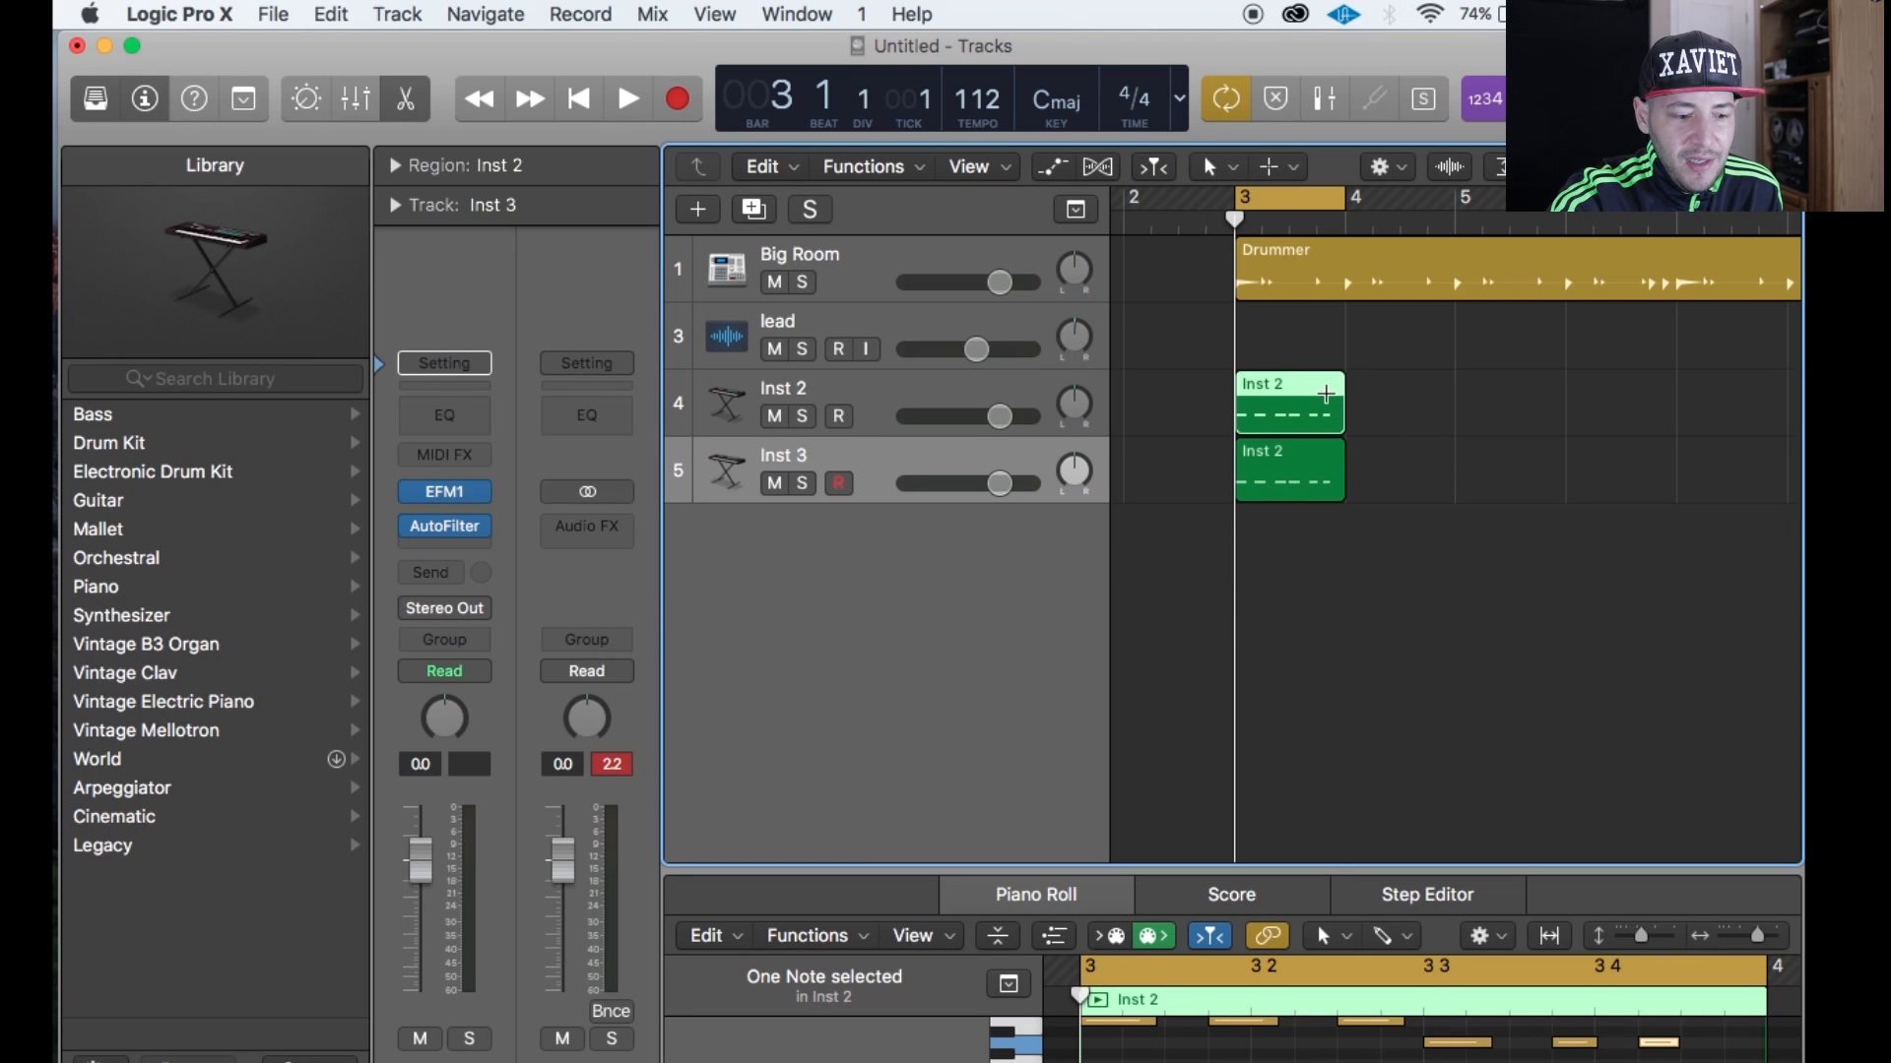
key("super+r")
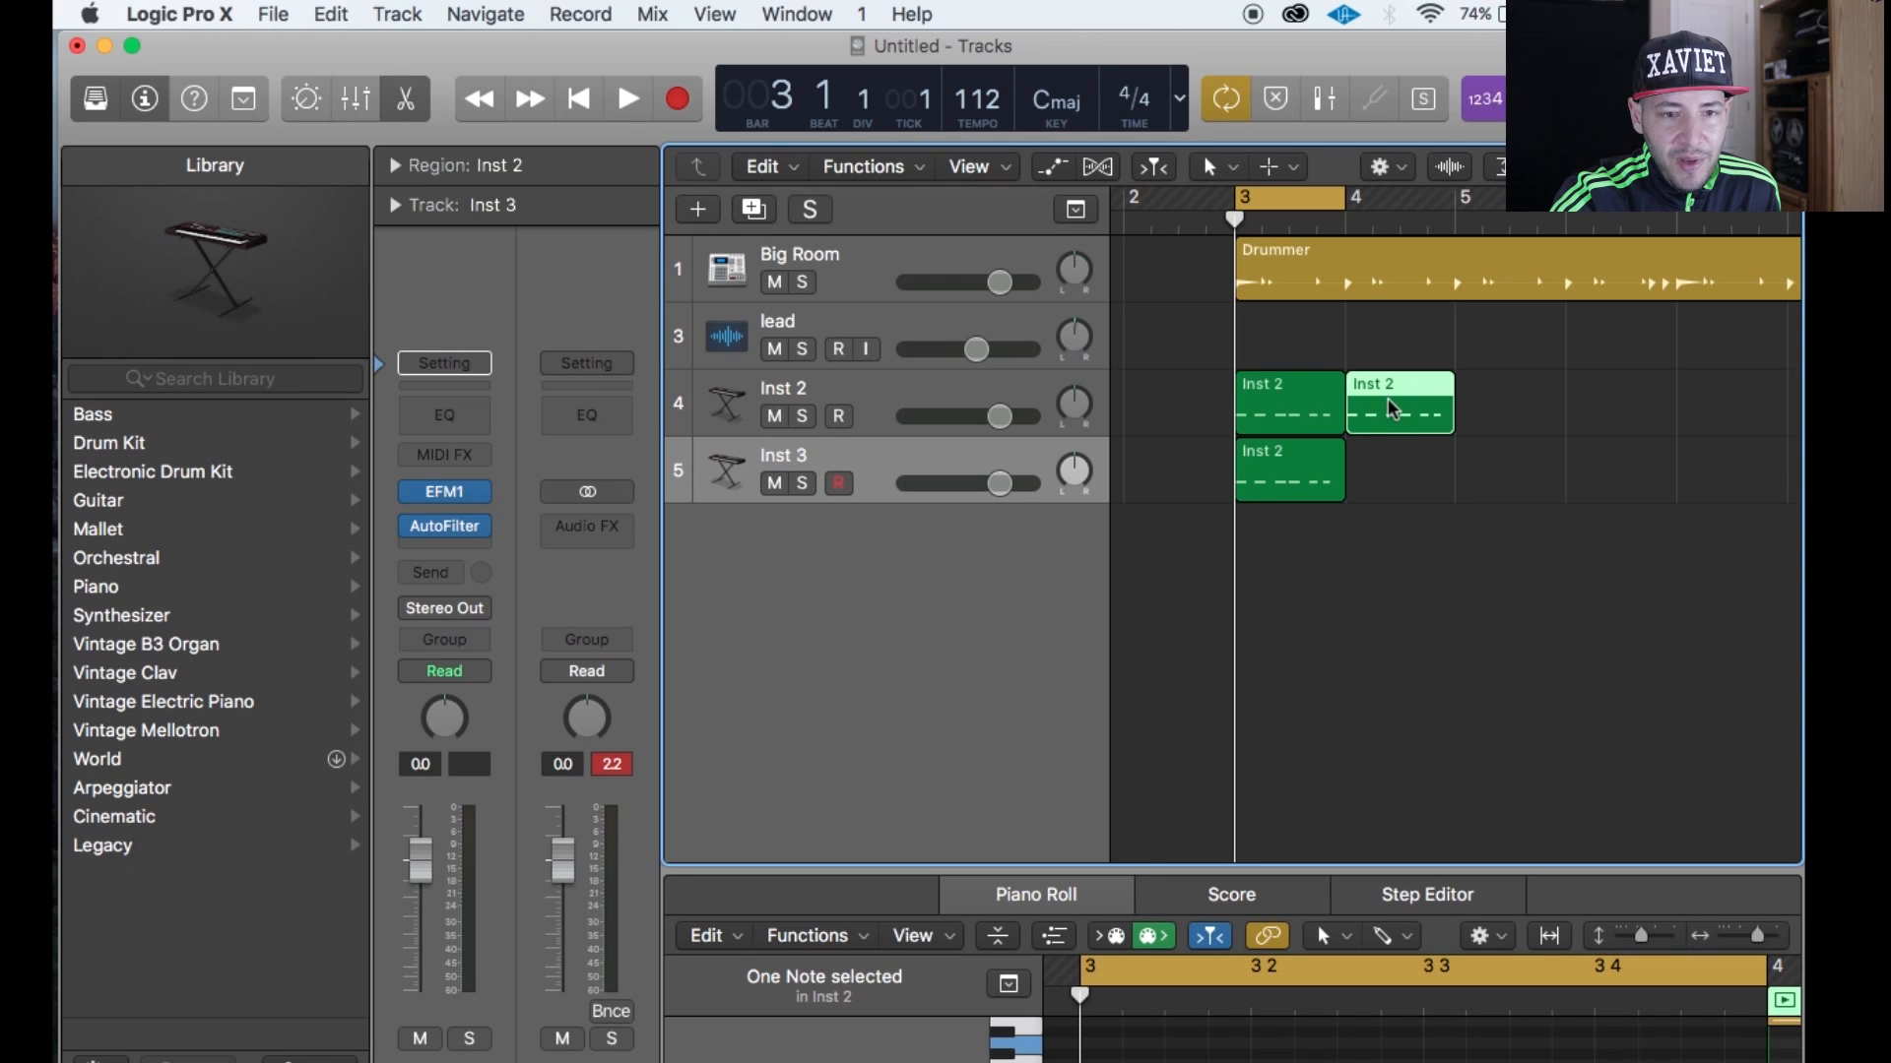
Extend the first region on the Inst 2 track slightly past the bar 4 line and delete its repeated copy.
key("super+Right")
key("super+Right")
key("super+Right")
key("super+Left")
key("super+Left")
key("super+Left")
key("super+Left")
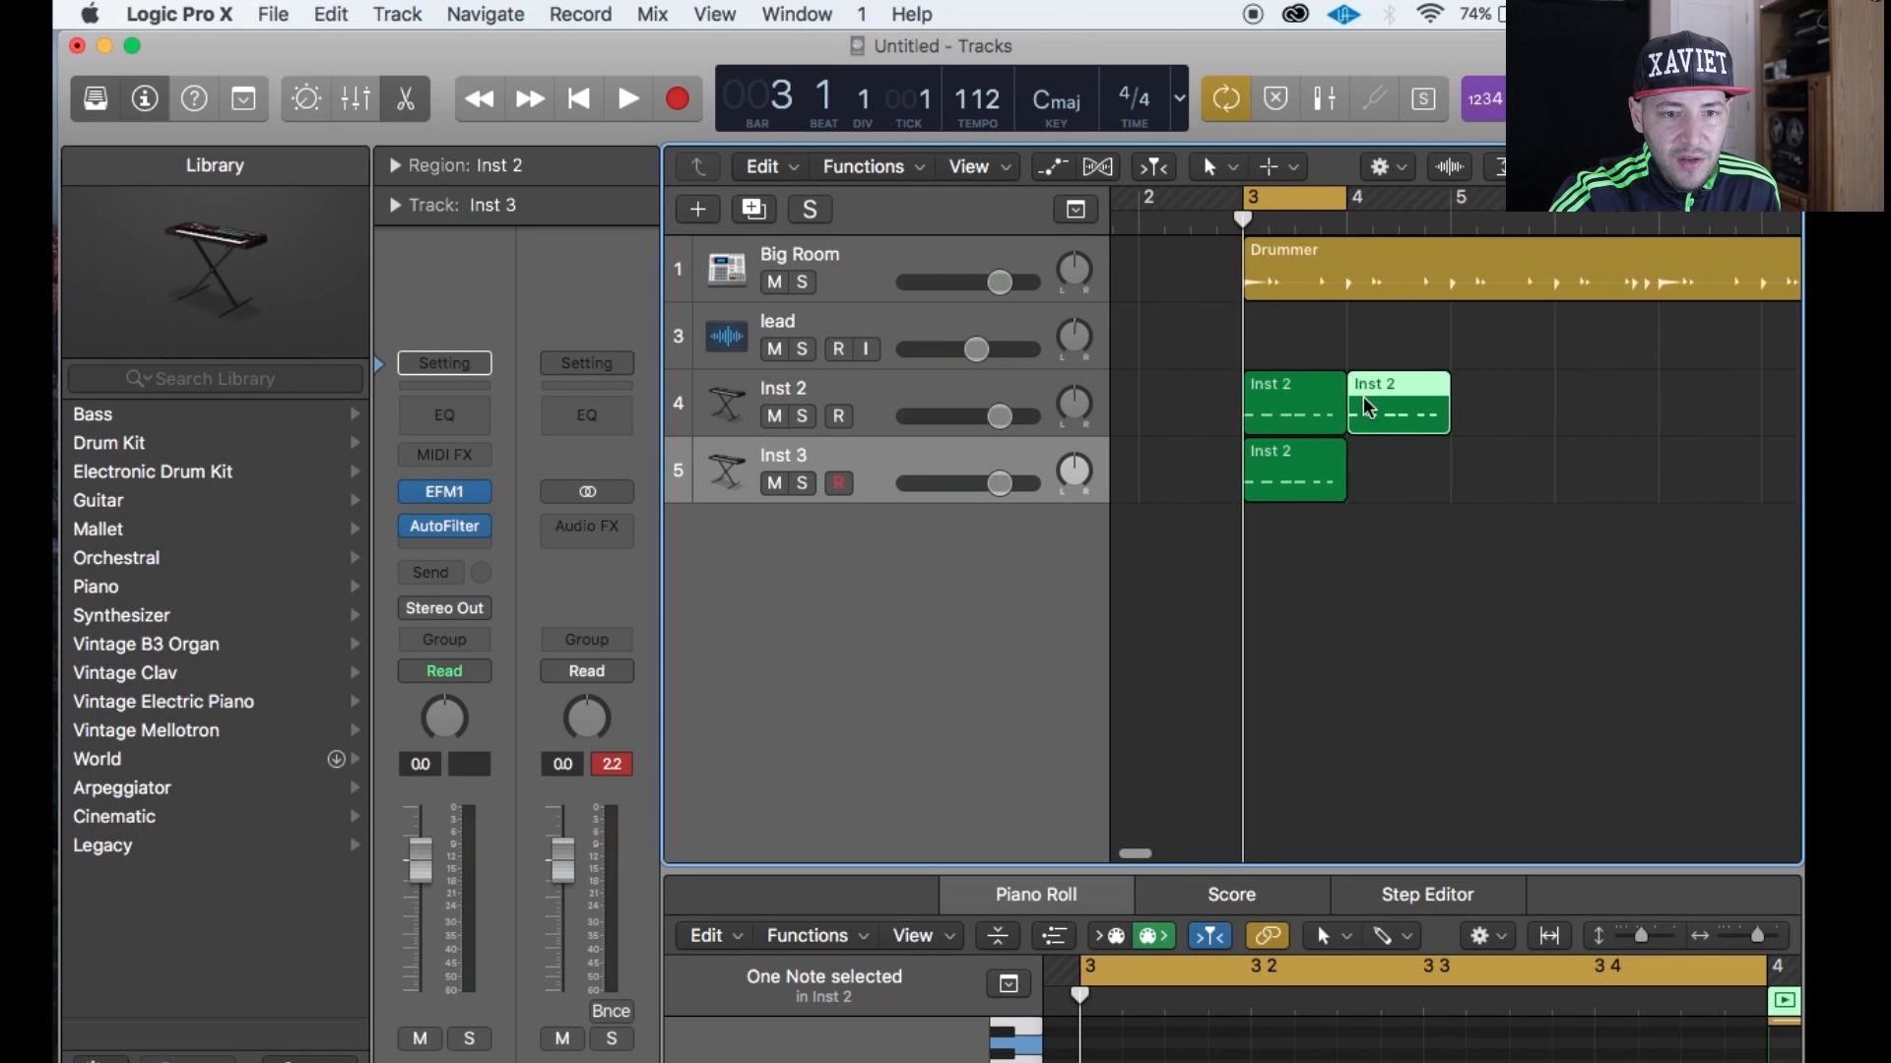
key("super+Right")
key("super+Right")
mouse_move(1354, 387)
left_mouse_down()
mouse_move(1449, 389)
mouse_move(1356, 409)
left_mouse_up()
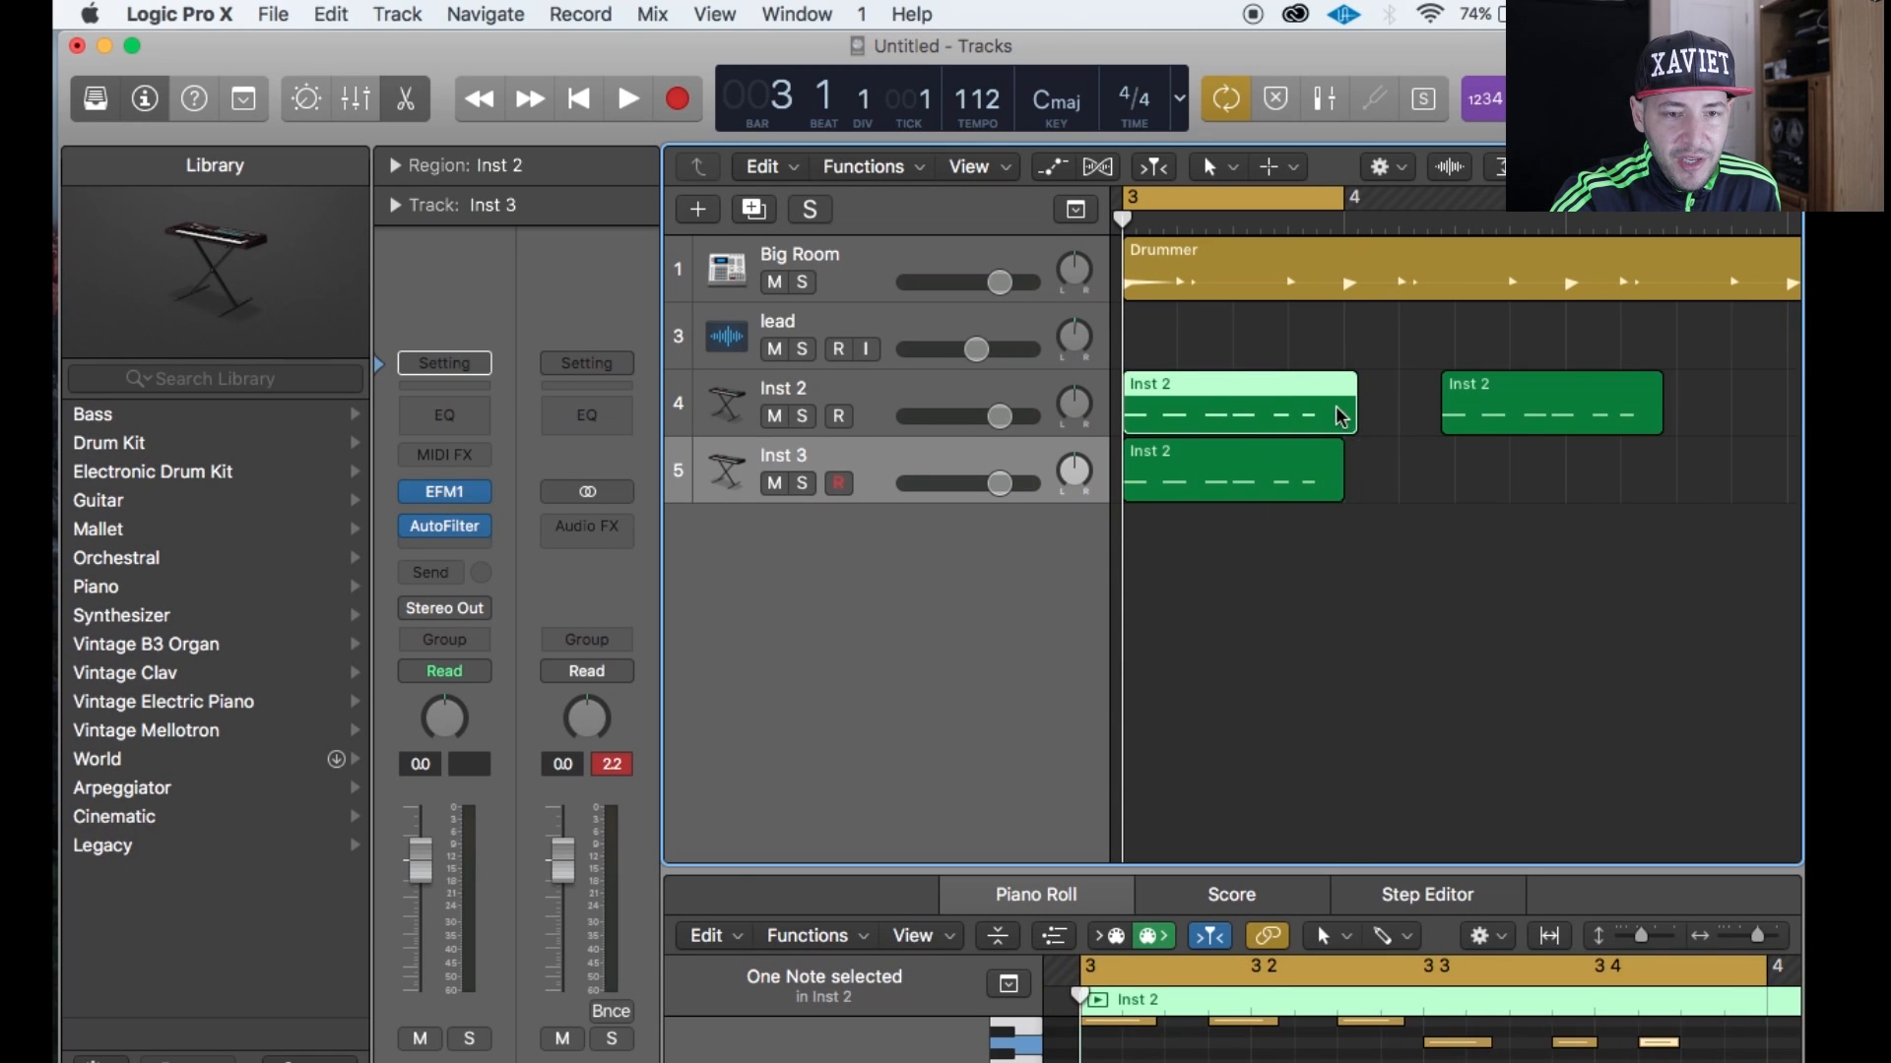
left_click(1446, 412)
key("BackSpace")
scroll(1285, 411, "left", 2)
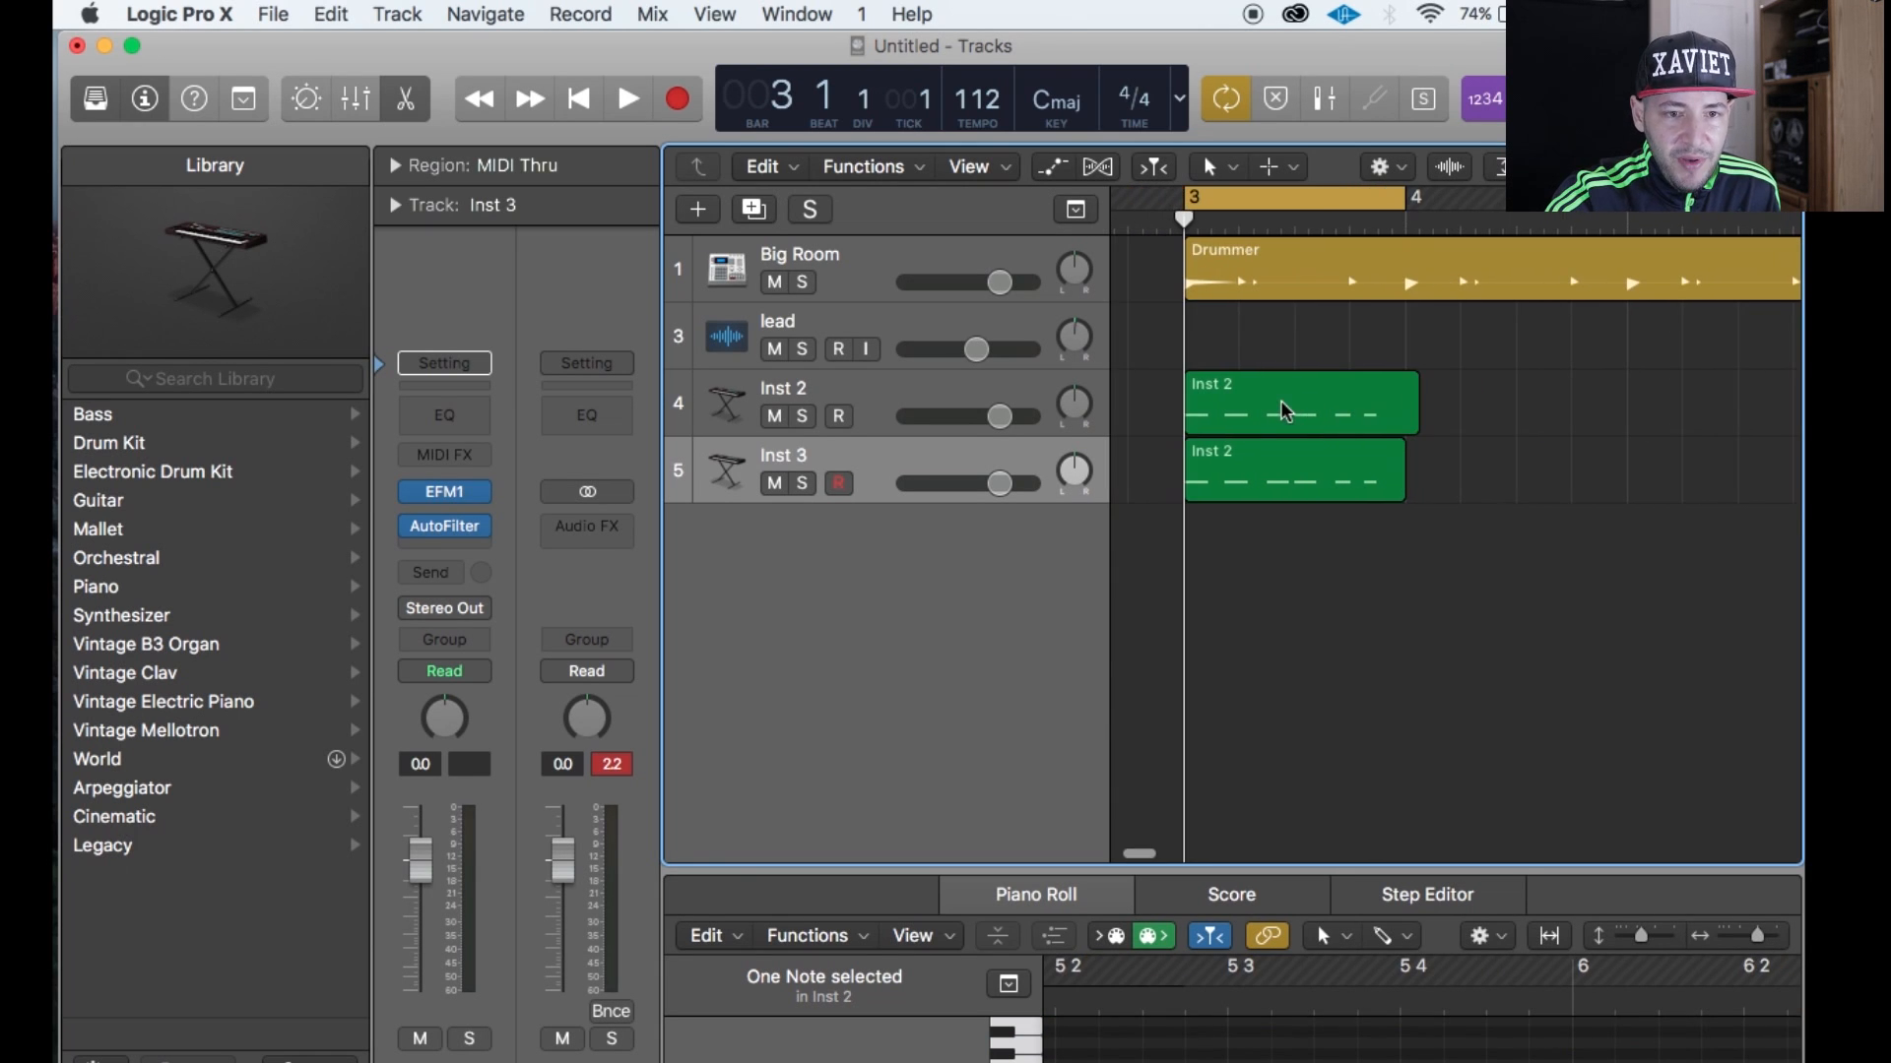
Repeat the extended region on the Inst 2 track and move the copy so it starts exactly at bar 4.
left_click(1320, 404)
key("super+r")
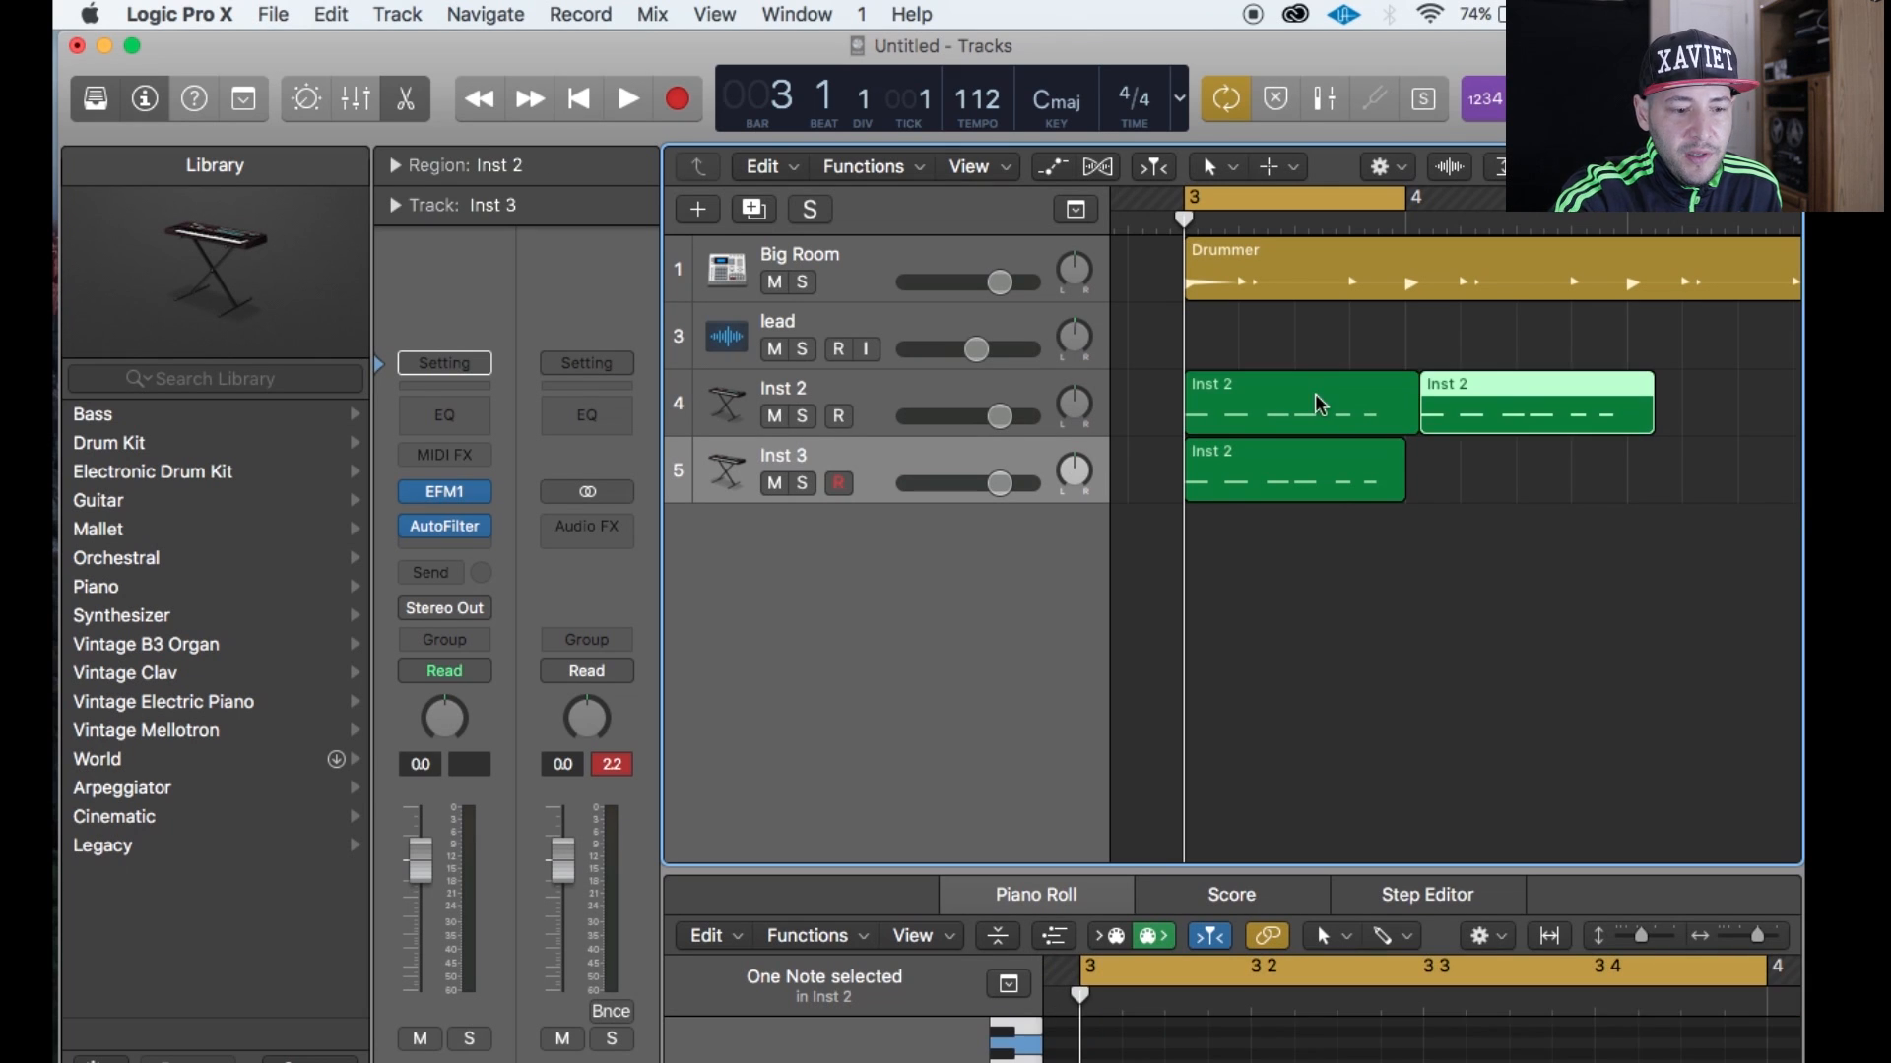
mouse_move(1536, 389)
left_mouse_down()
mouse_move(1509, 379)
mouse_move(1560, 375)
mouse_move(1505, 382)
left_mouse_up()
left_click(1482, 320)
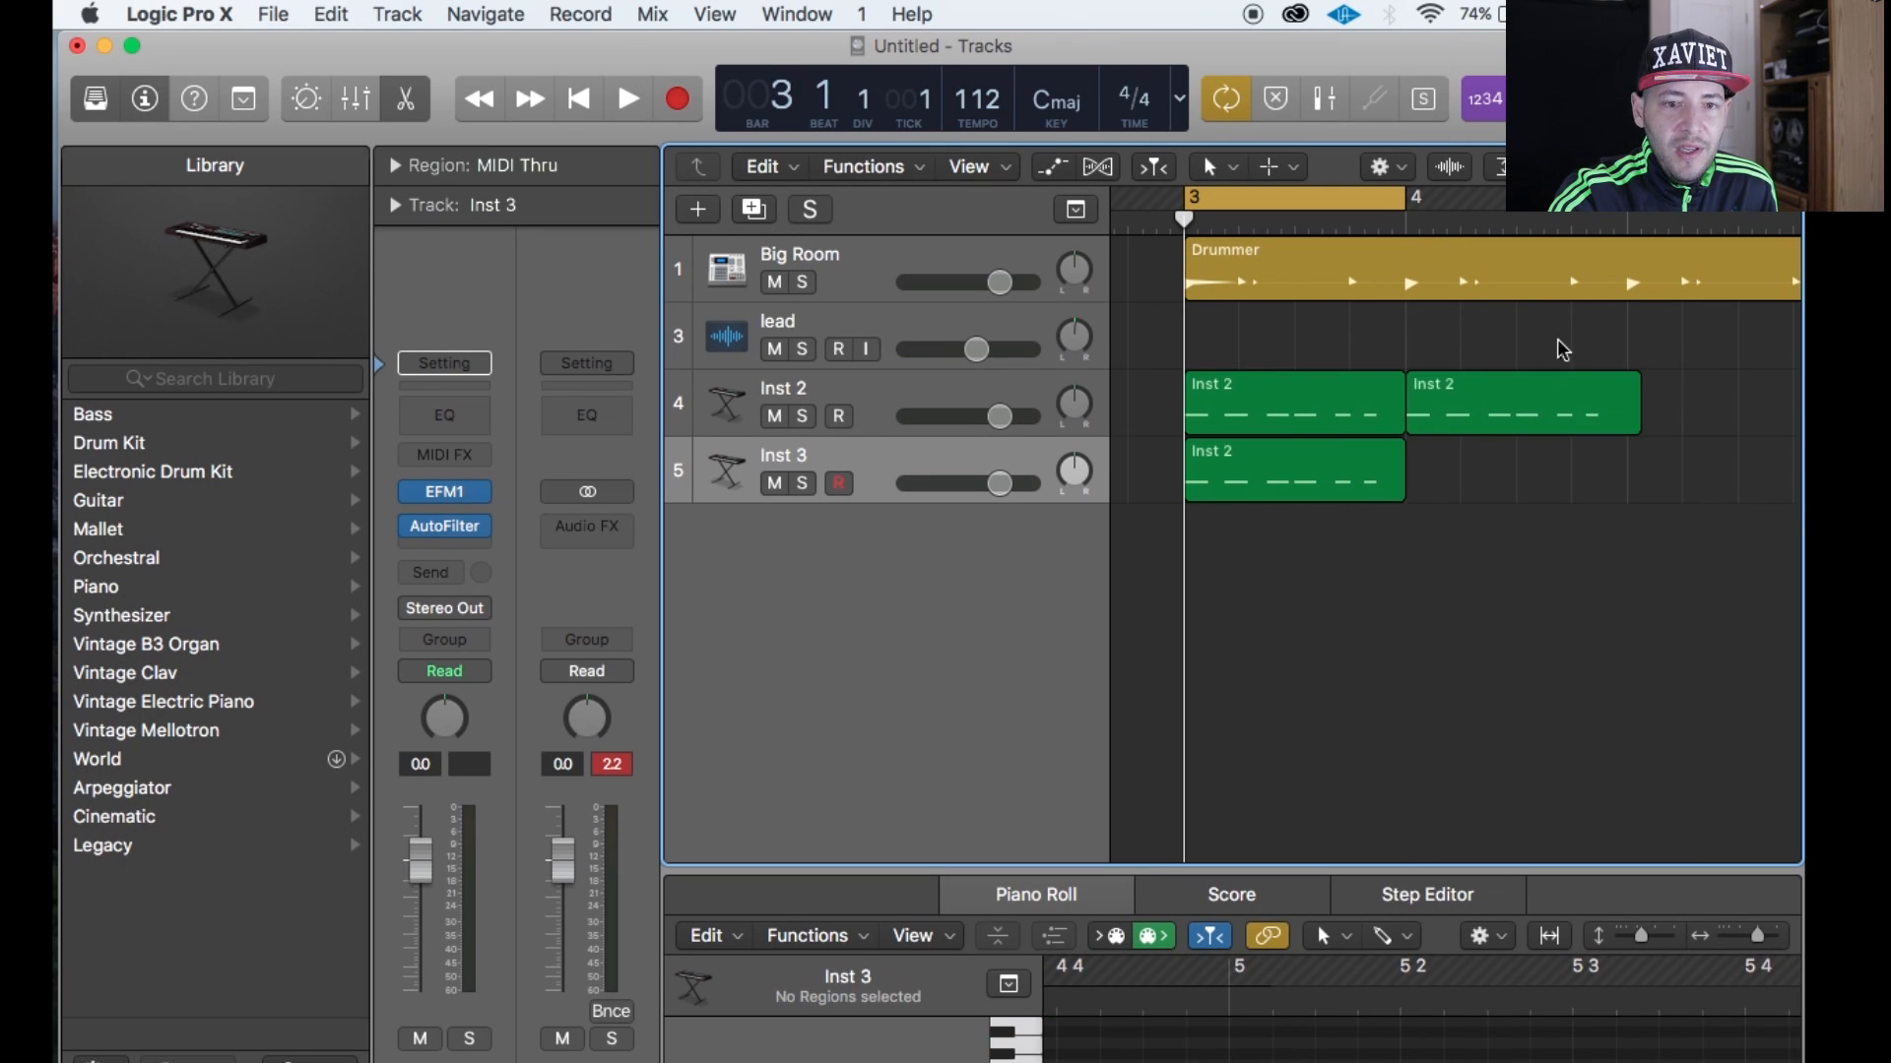
Delete the repeated region at bar 4 and the copied region on Inst 3, along with the Inst 3 track.
left_click(1609, 411)
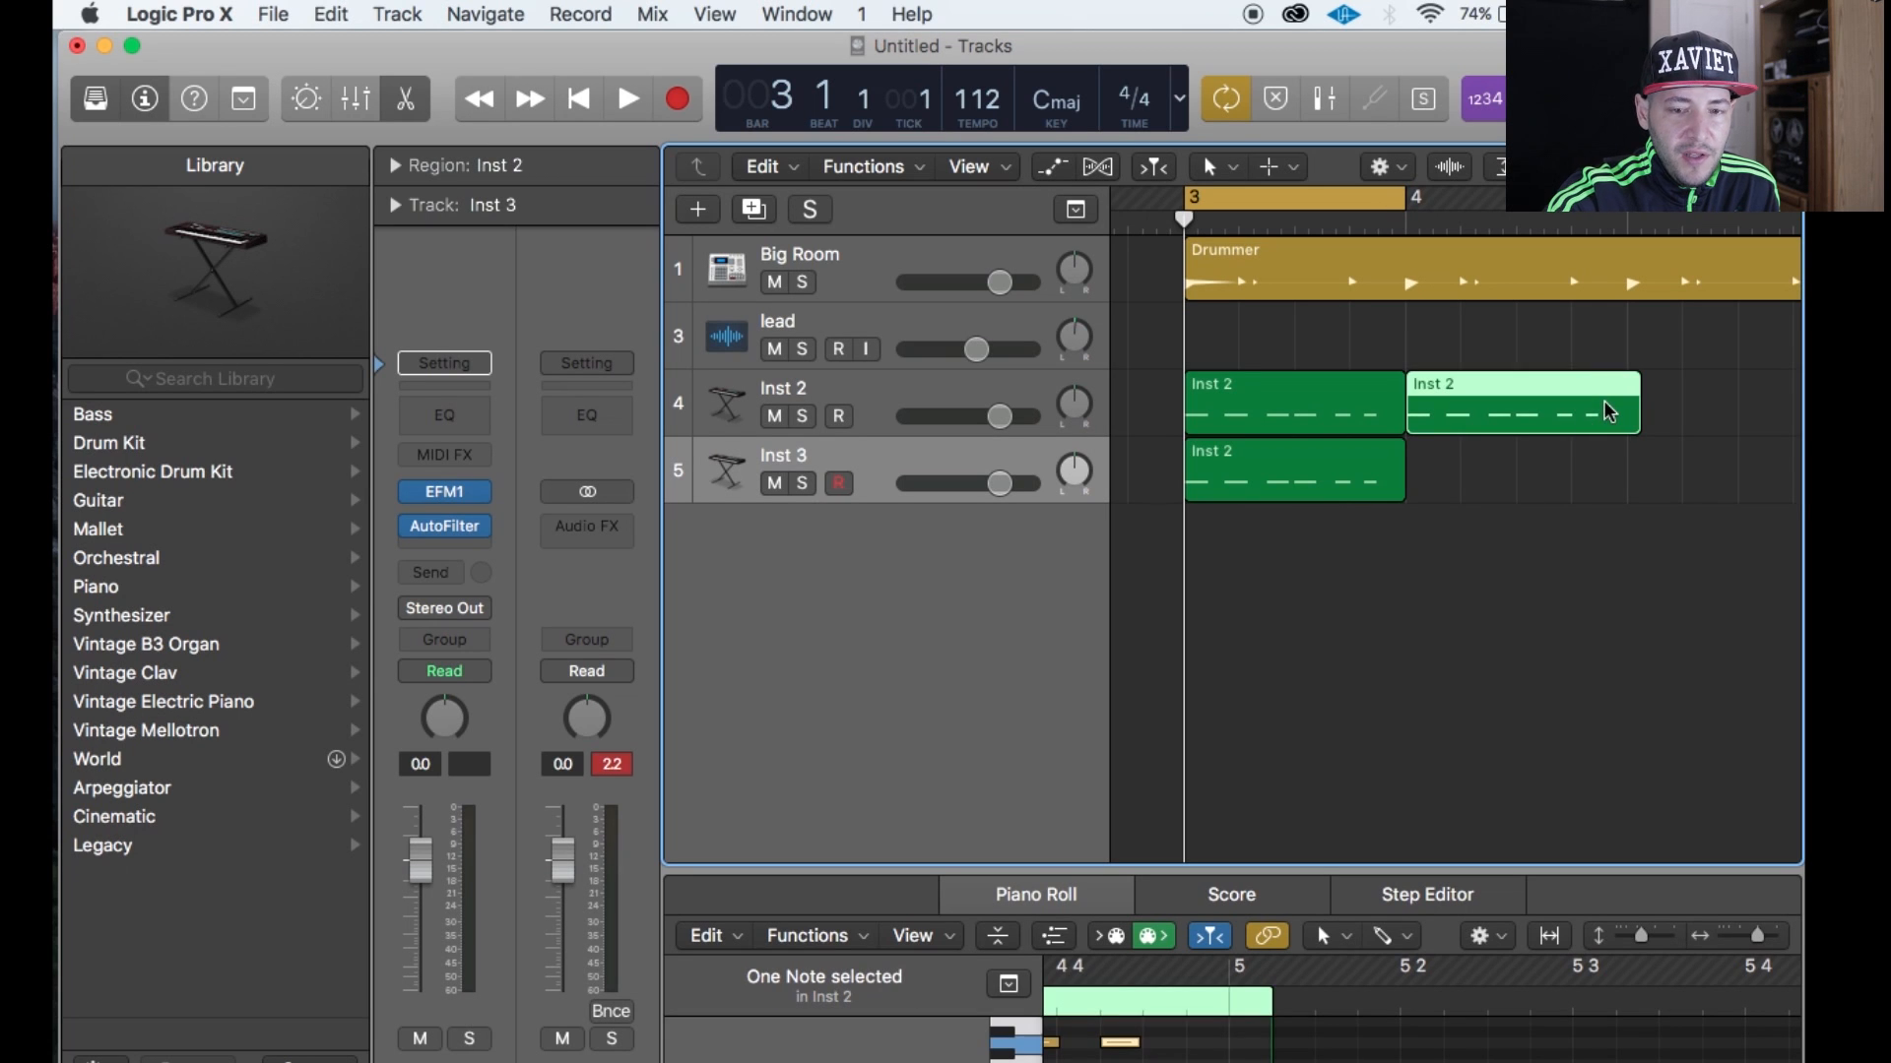
key("Delete")
left_click(1337, 470)
key("Delete")
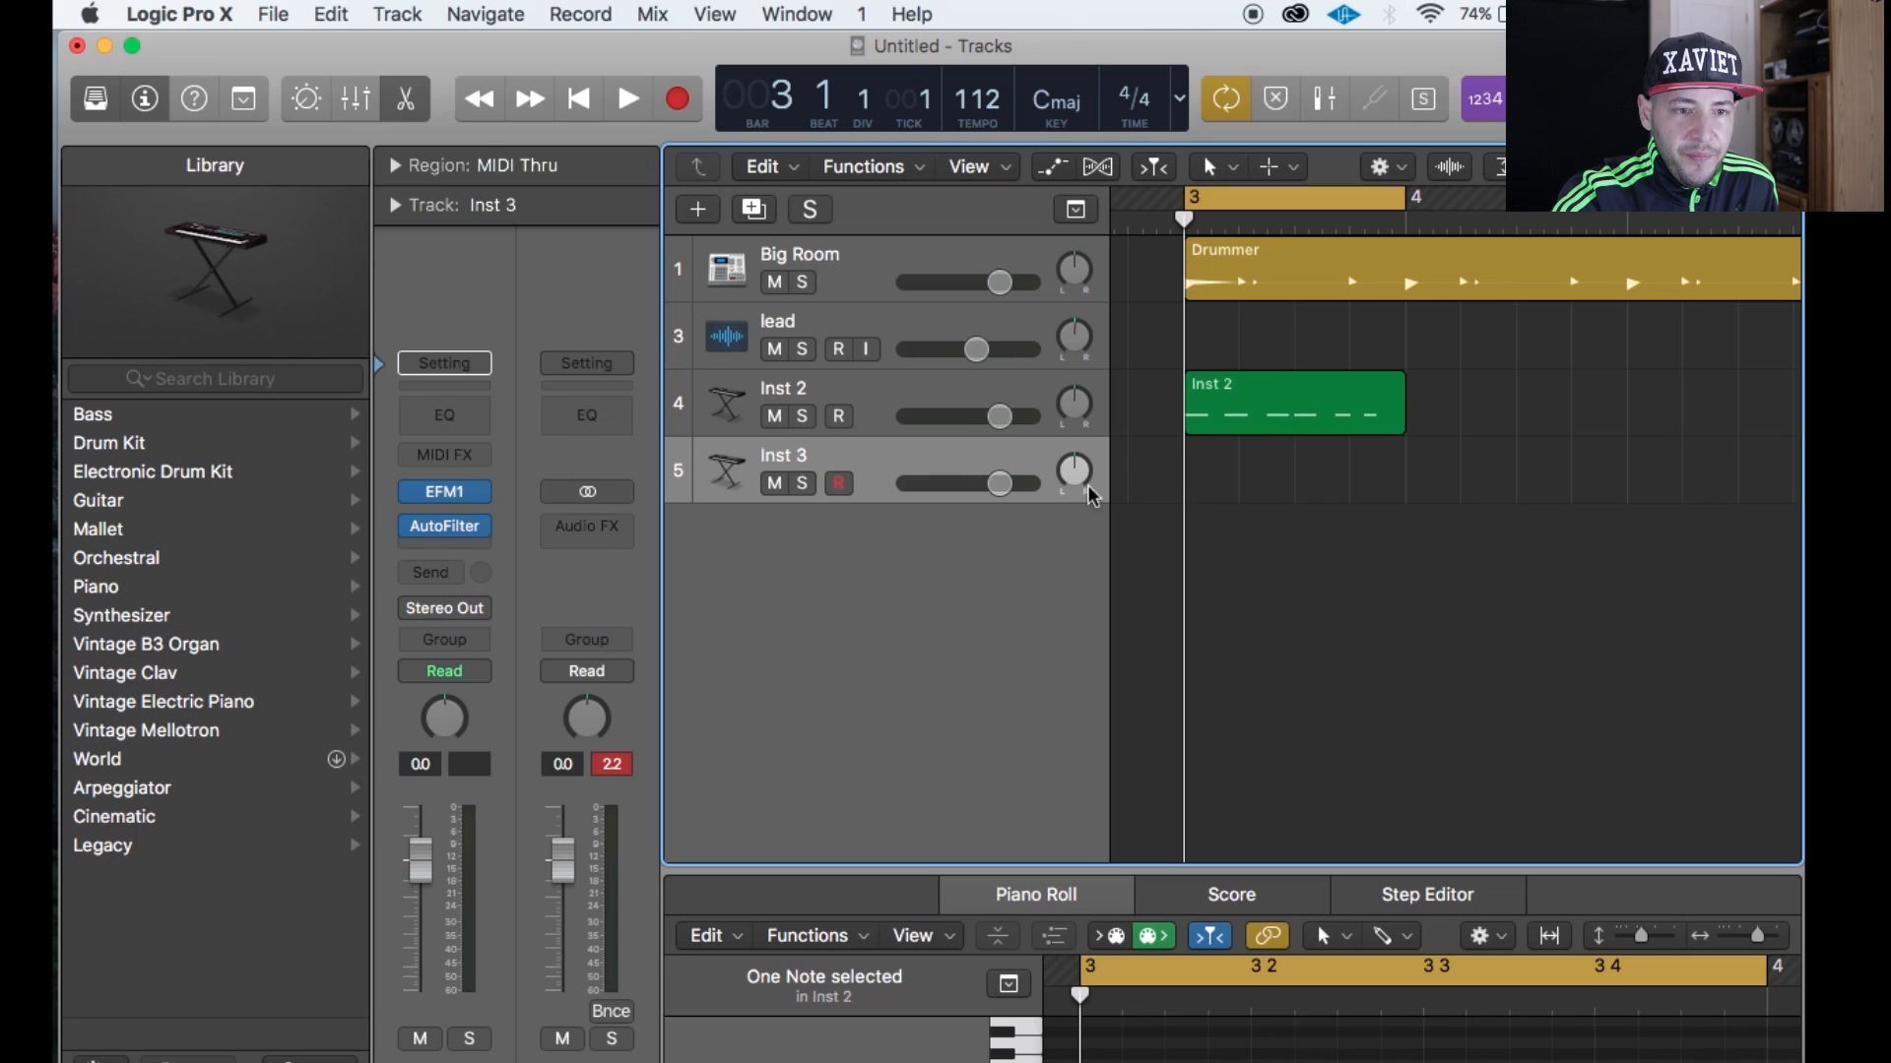
key("super+BackSpace")
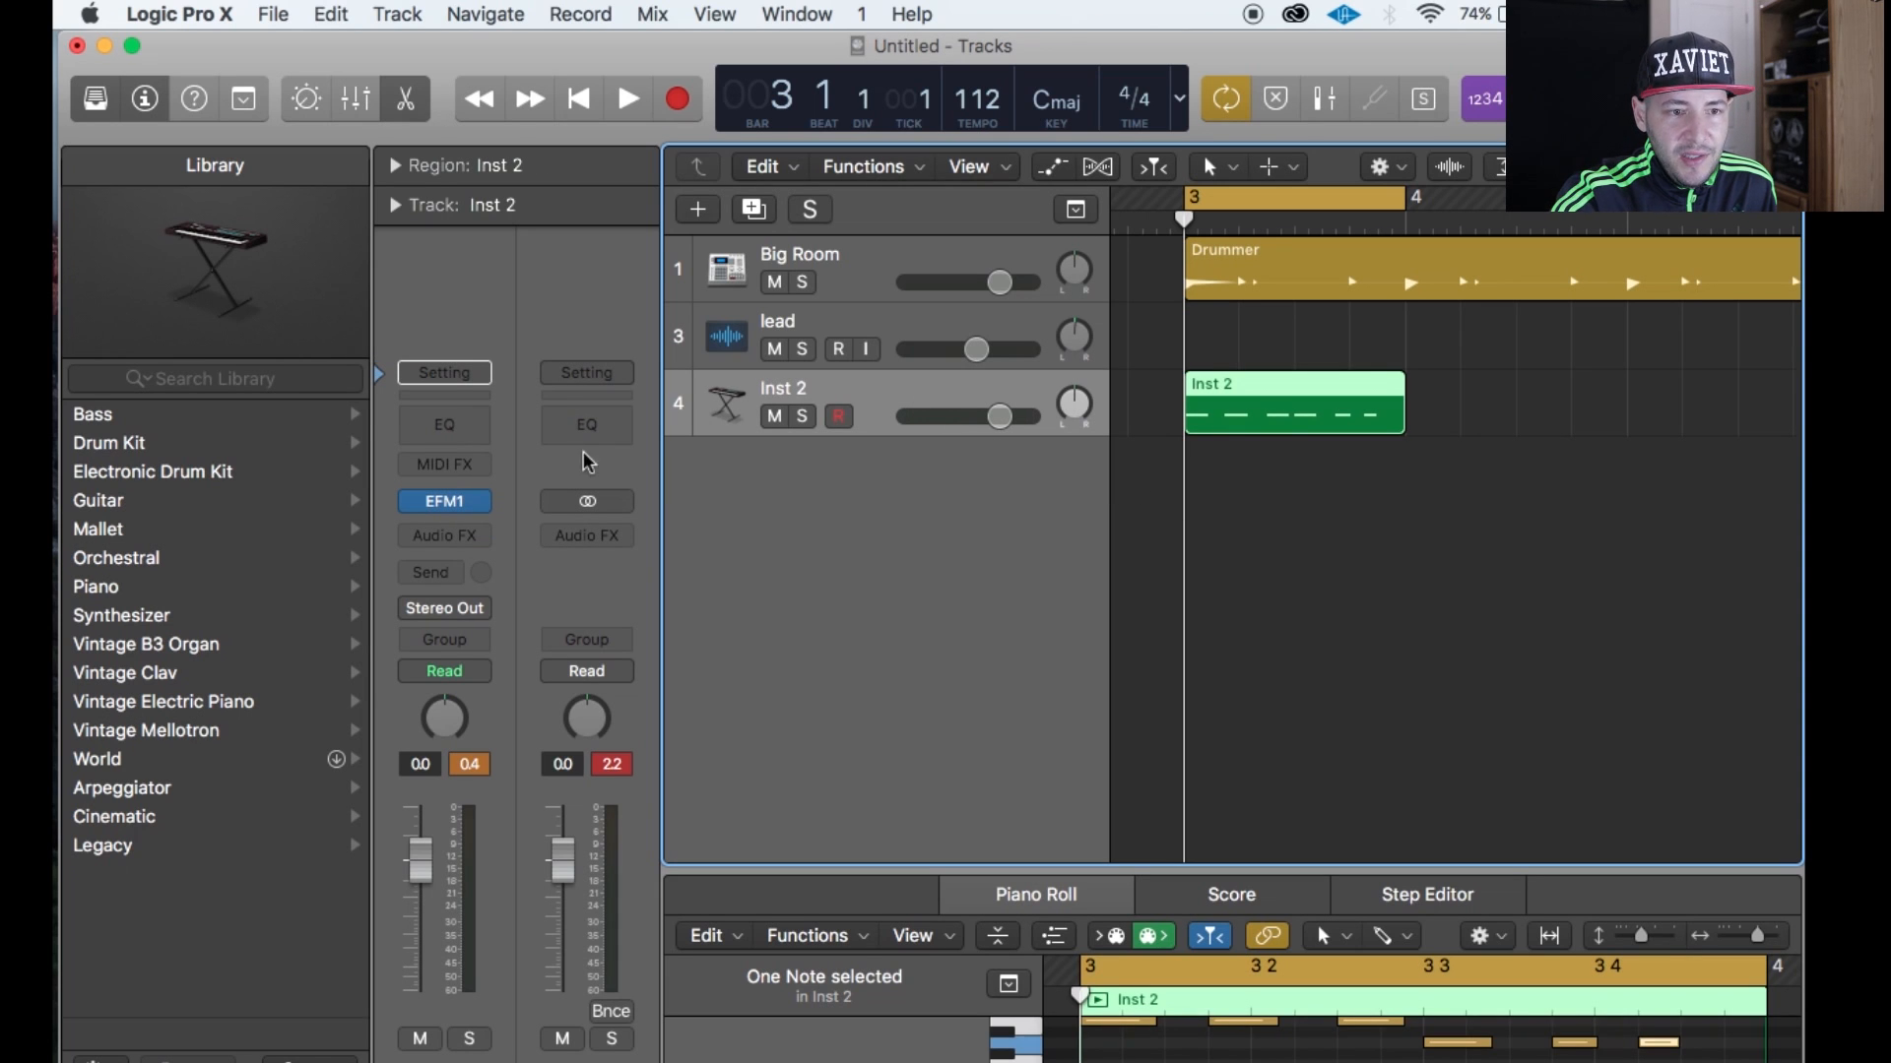
Open the EFM1 window of the Inst 2 track beside the Musical Typing keyboard and play a test note.
left_click(455, 502)
left_click_drag(1031, 560, 461, 202)
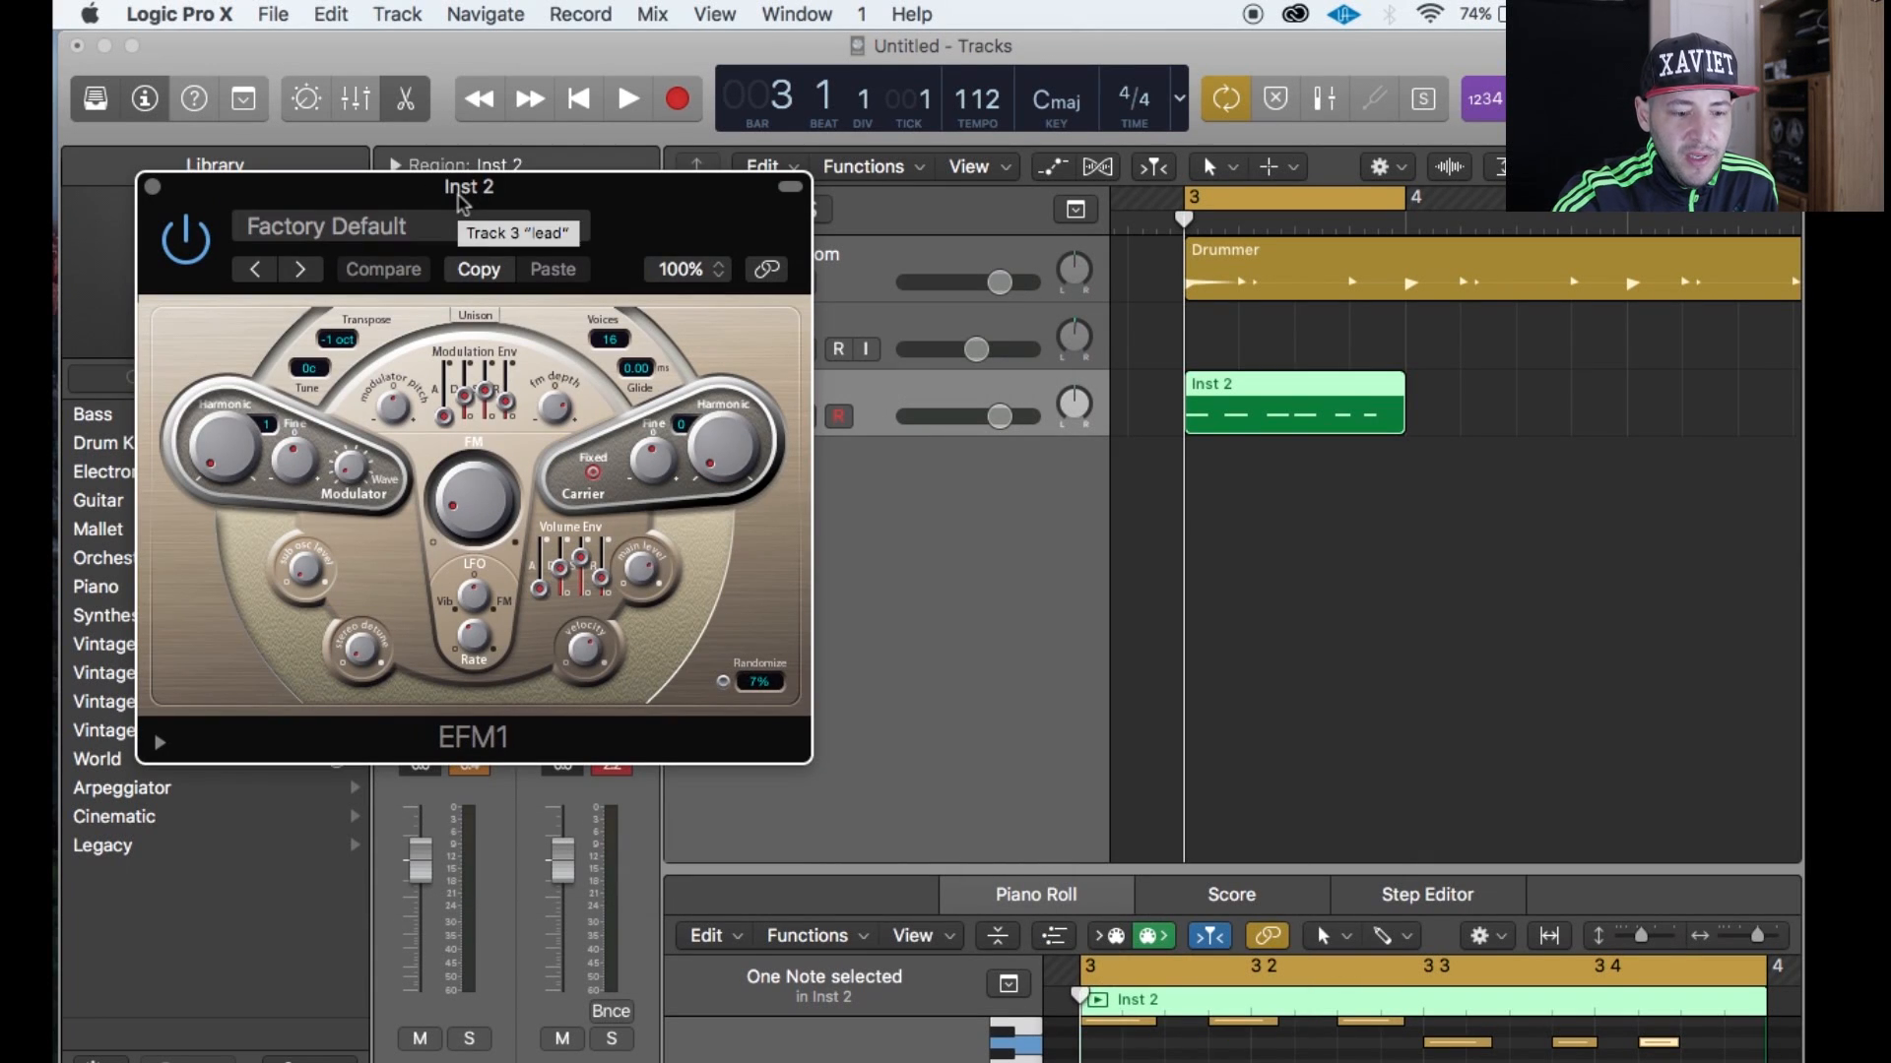
key("super+k")
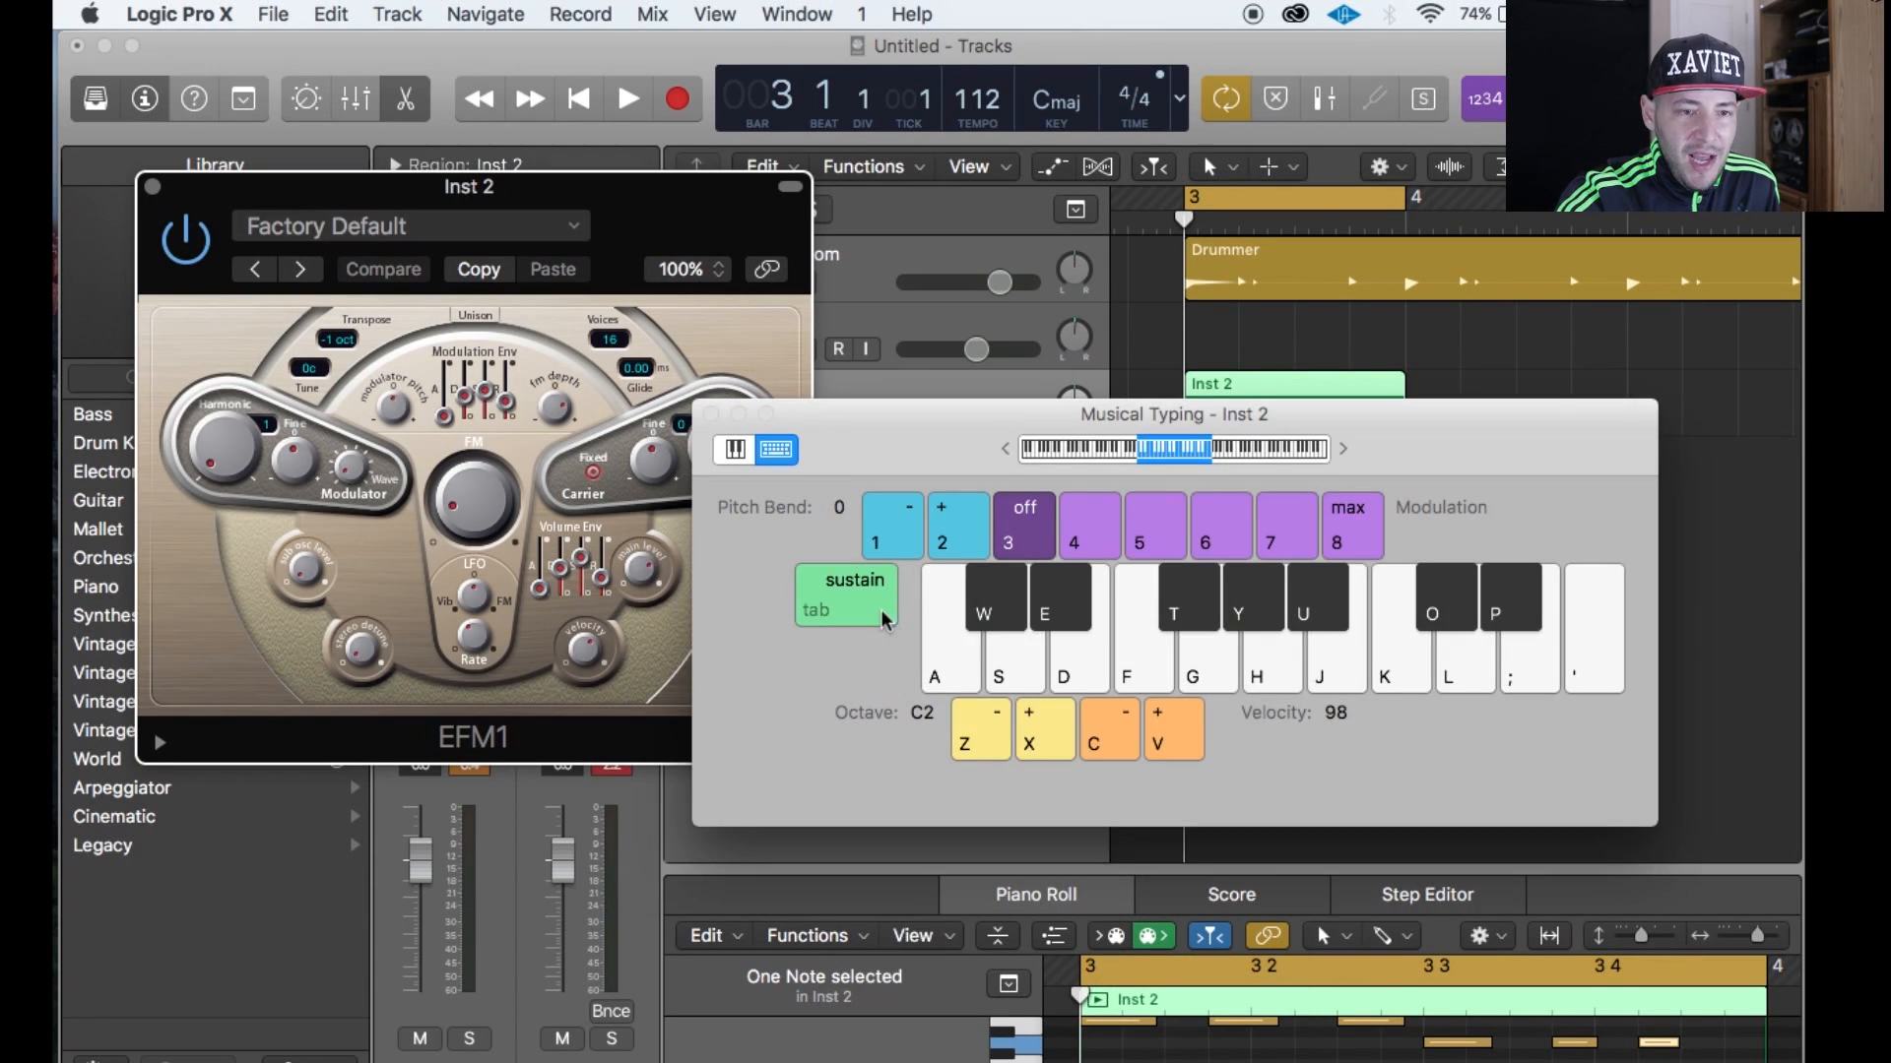
left_click(1143, 655)
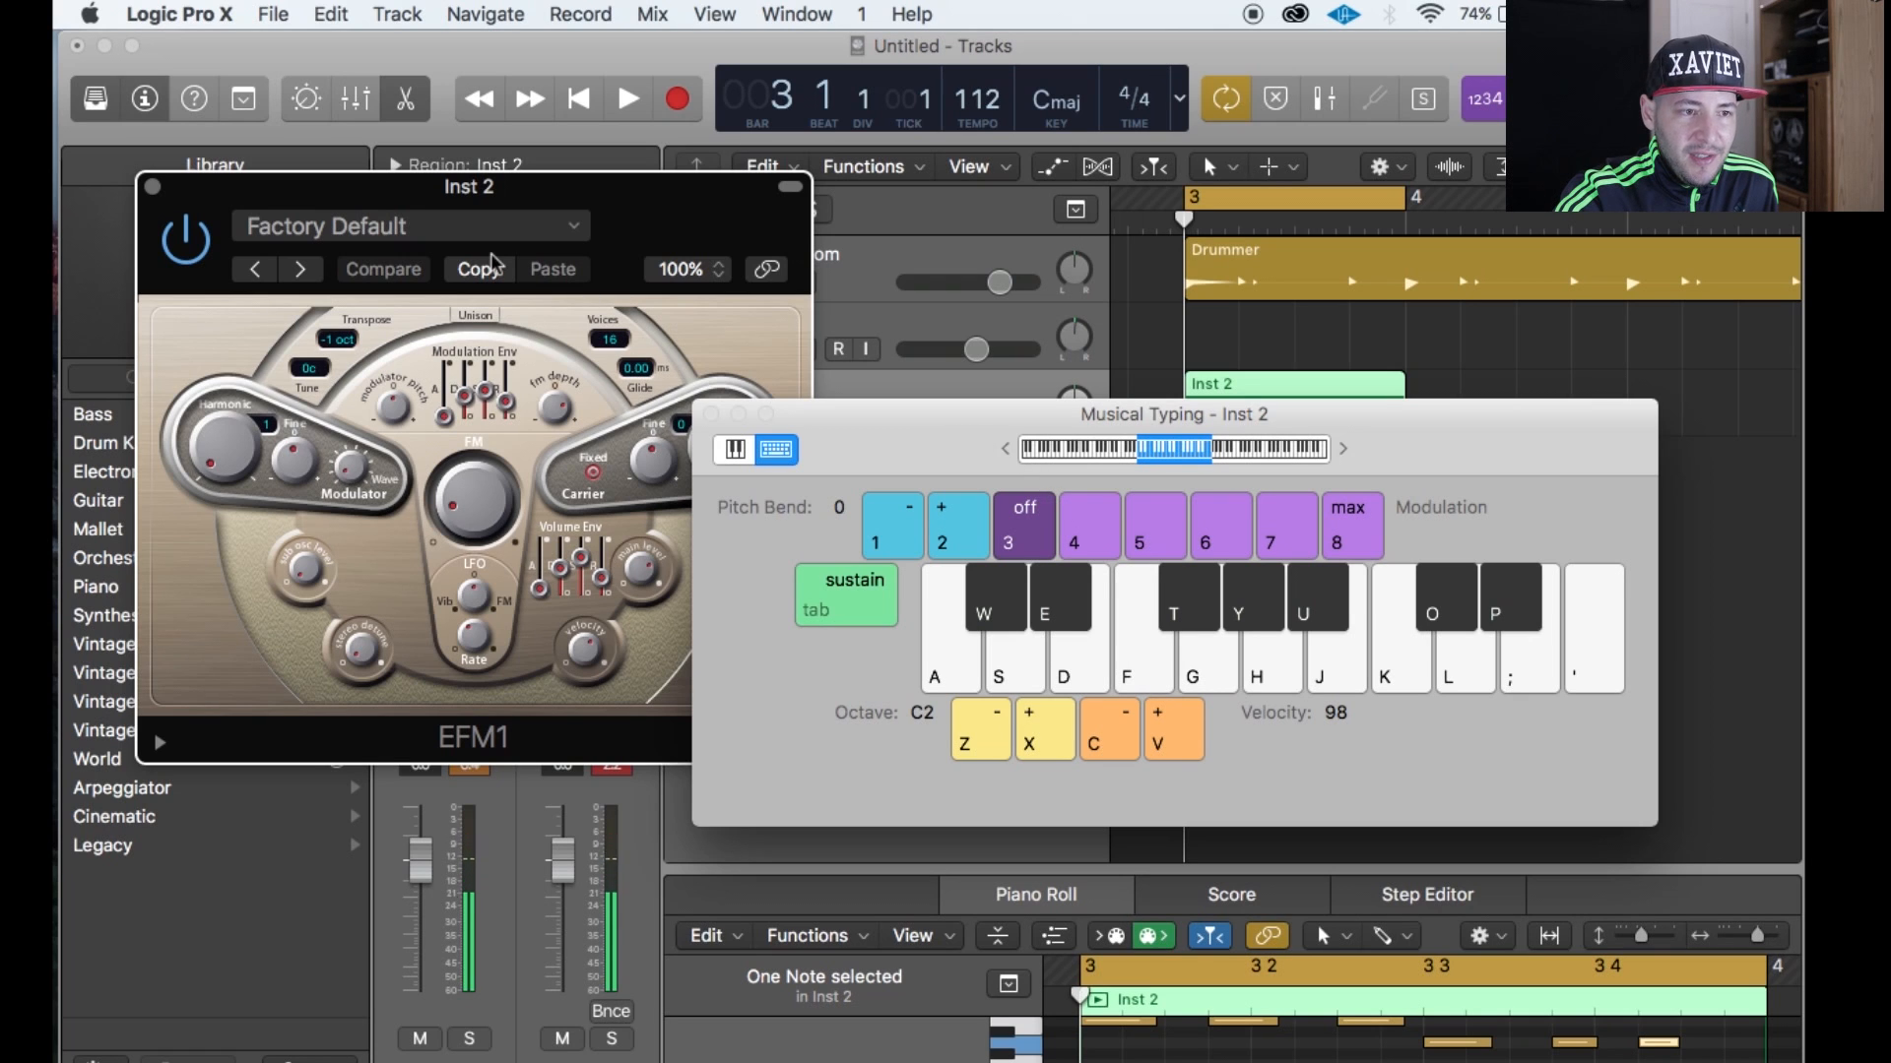
Step through the EFM1 presets to Calming, playing test notes on the Musical Typing keyboard.
left_click(302, 276)
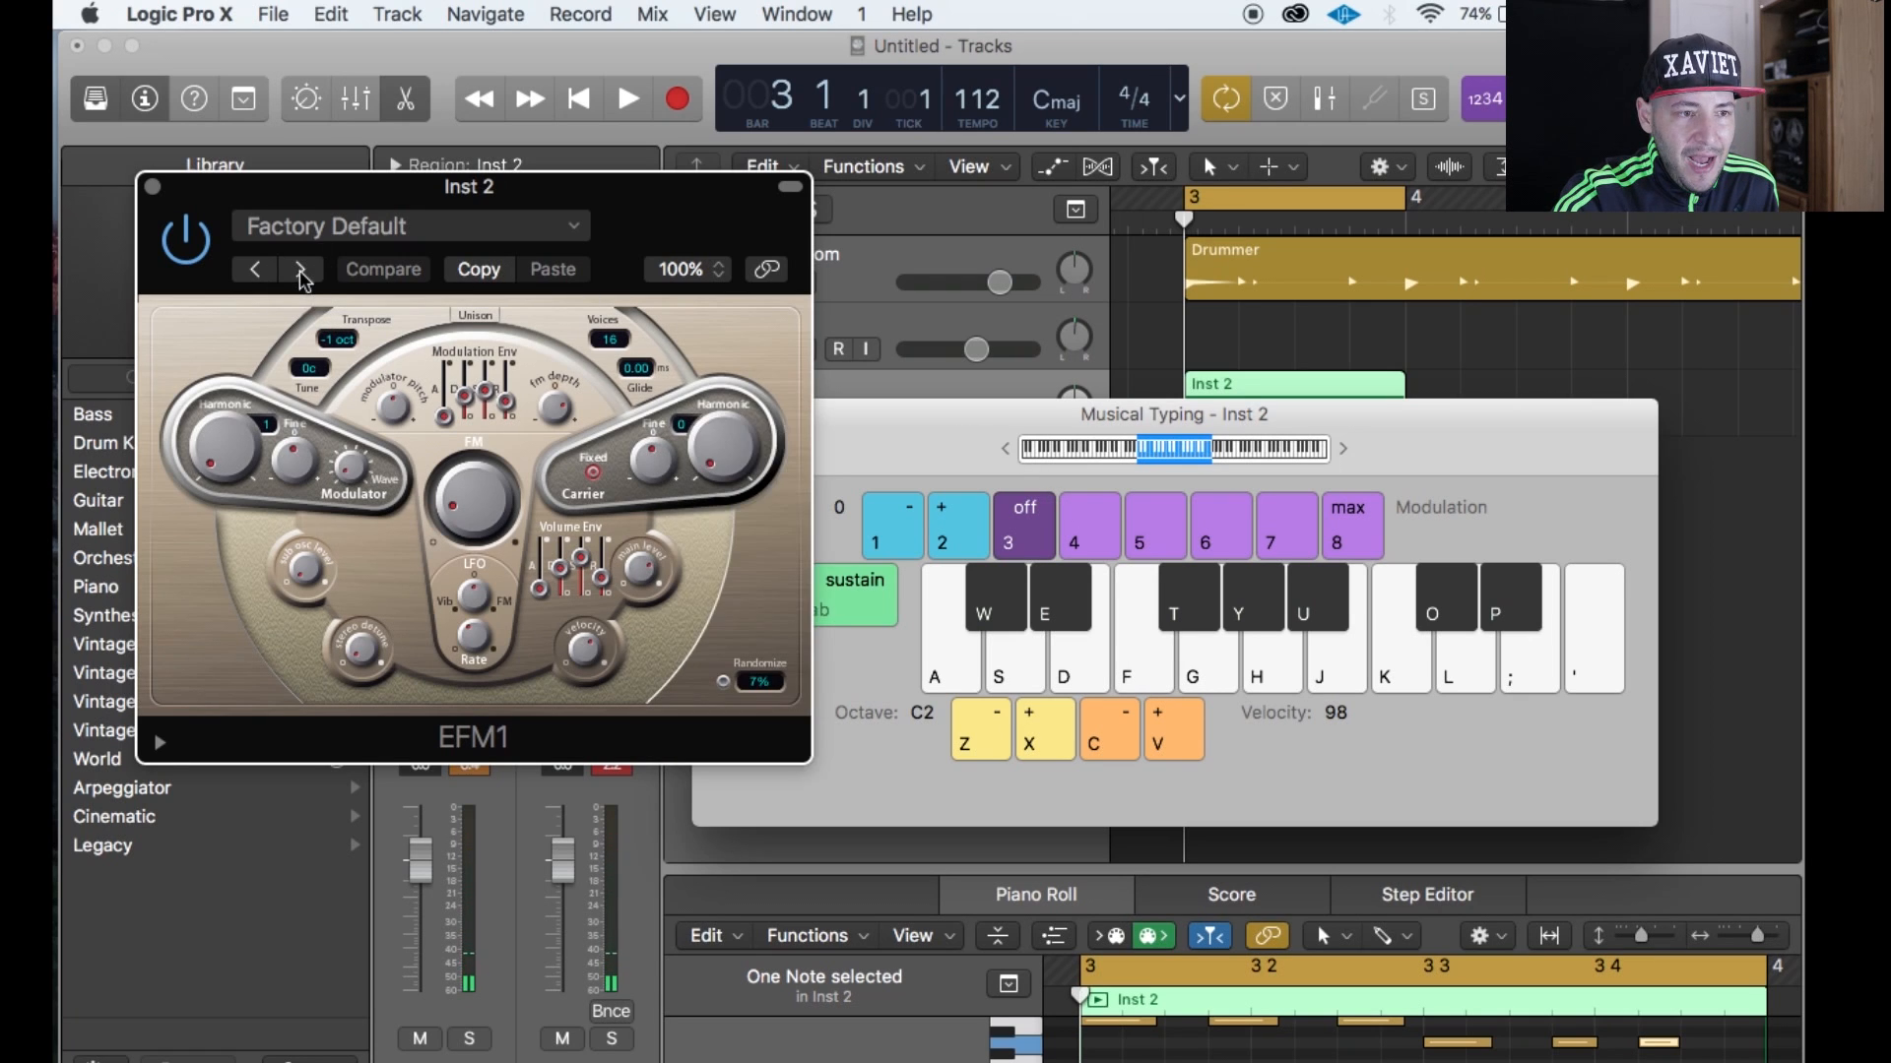
left_click(1224, 663)
left_click(302, 271)
left_click(301, 271)
left_click(301, 271)
left_click(302, 271)
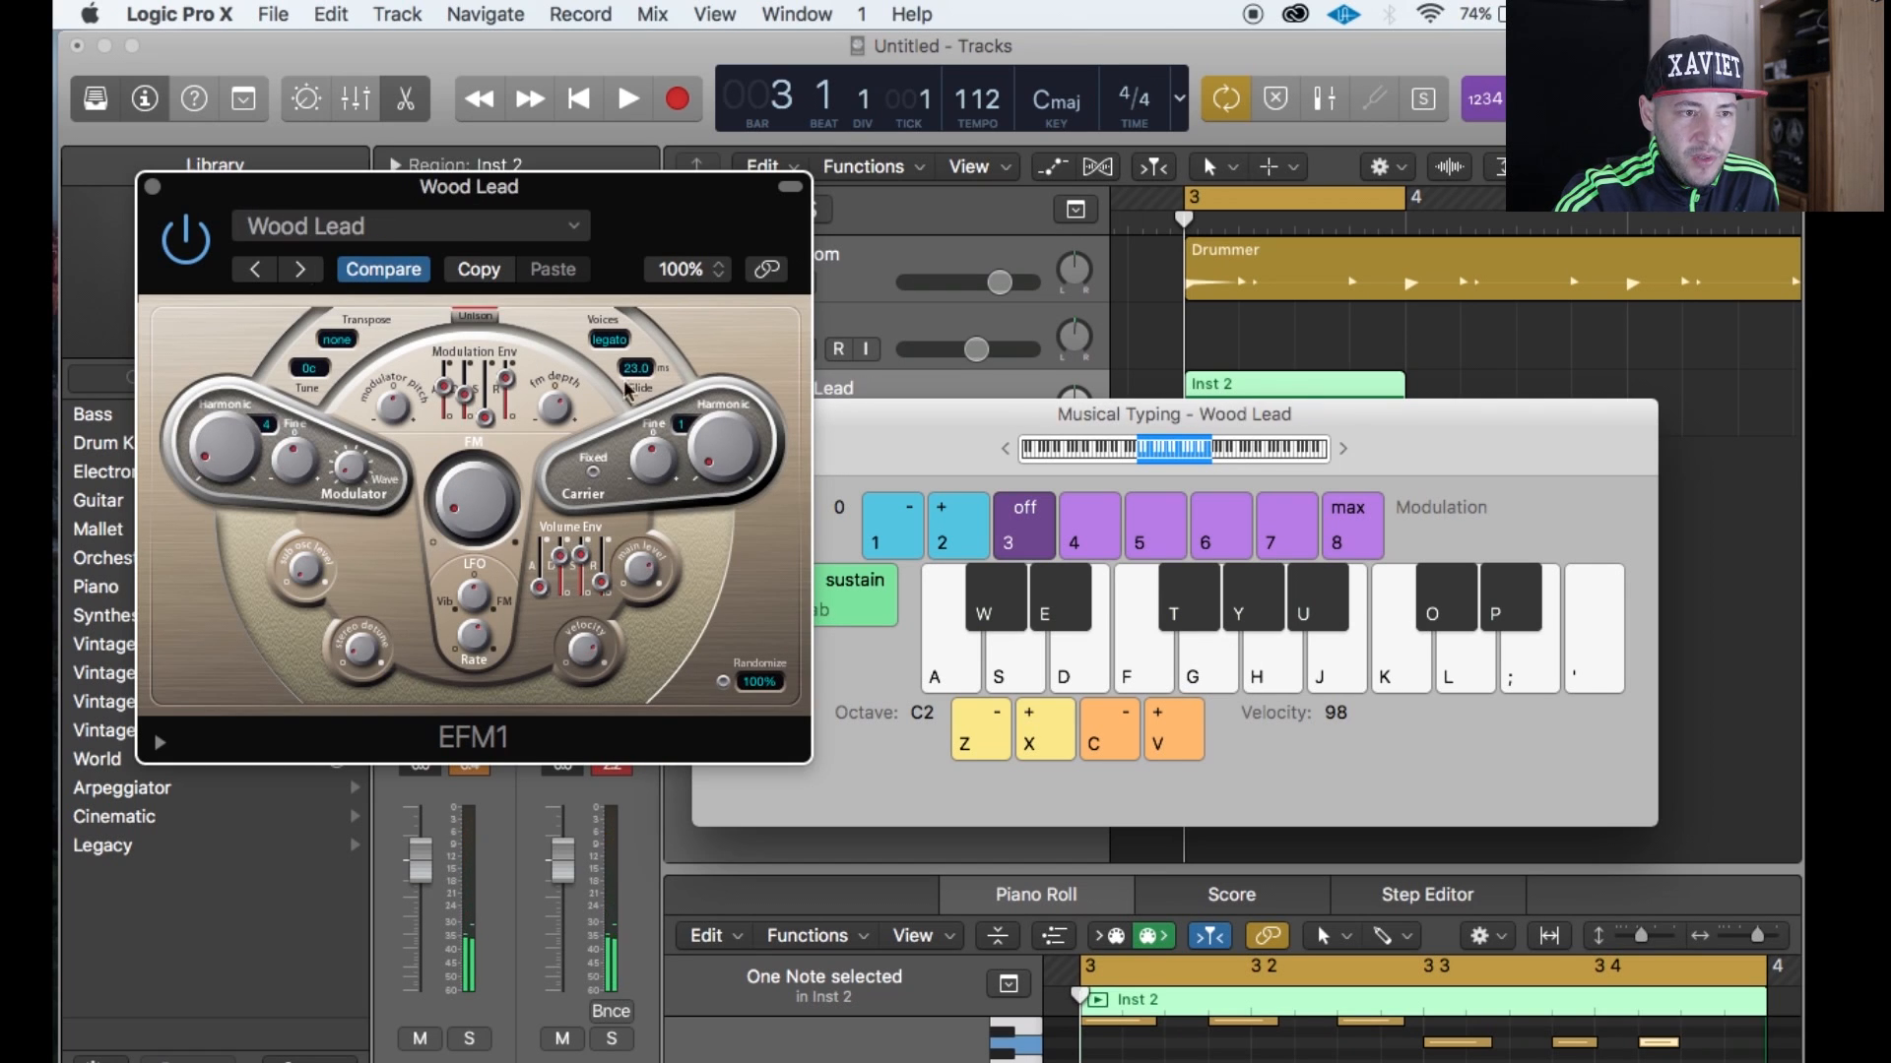
left_click(301, 271)
left_click(1268, 665)
left_click(1269, 665)
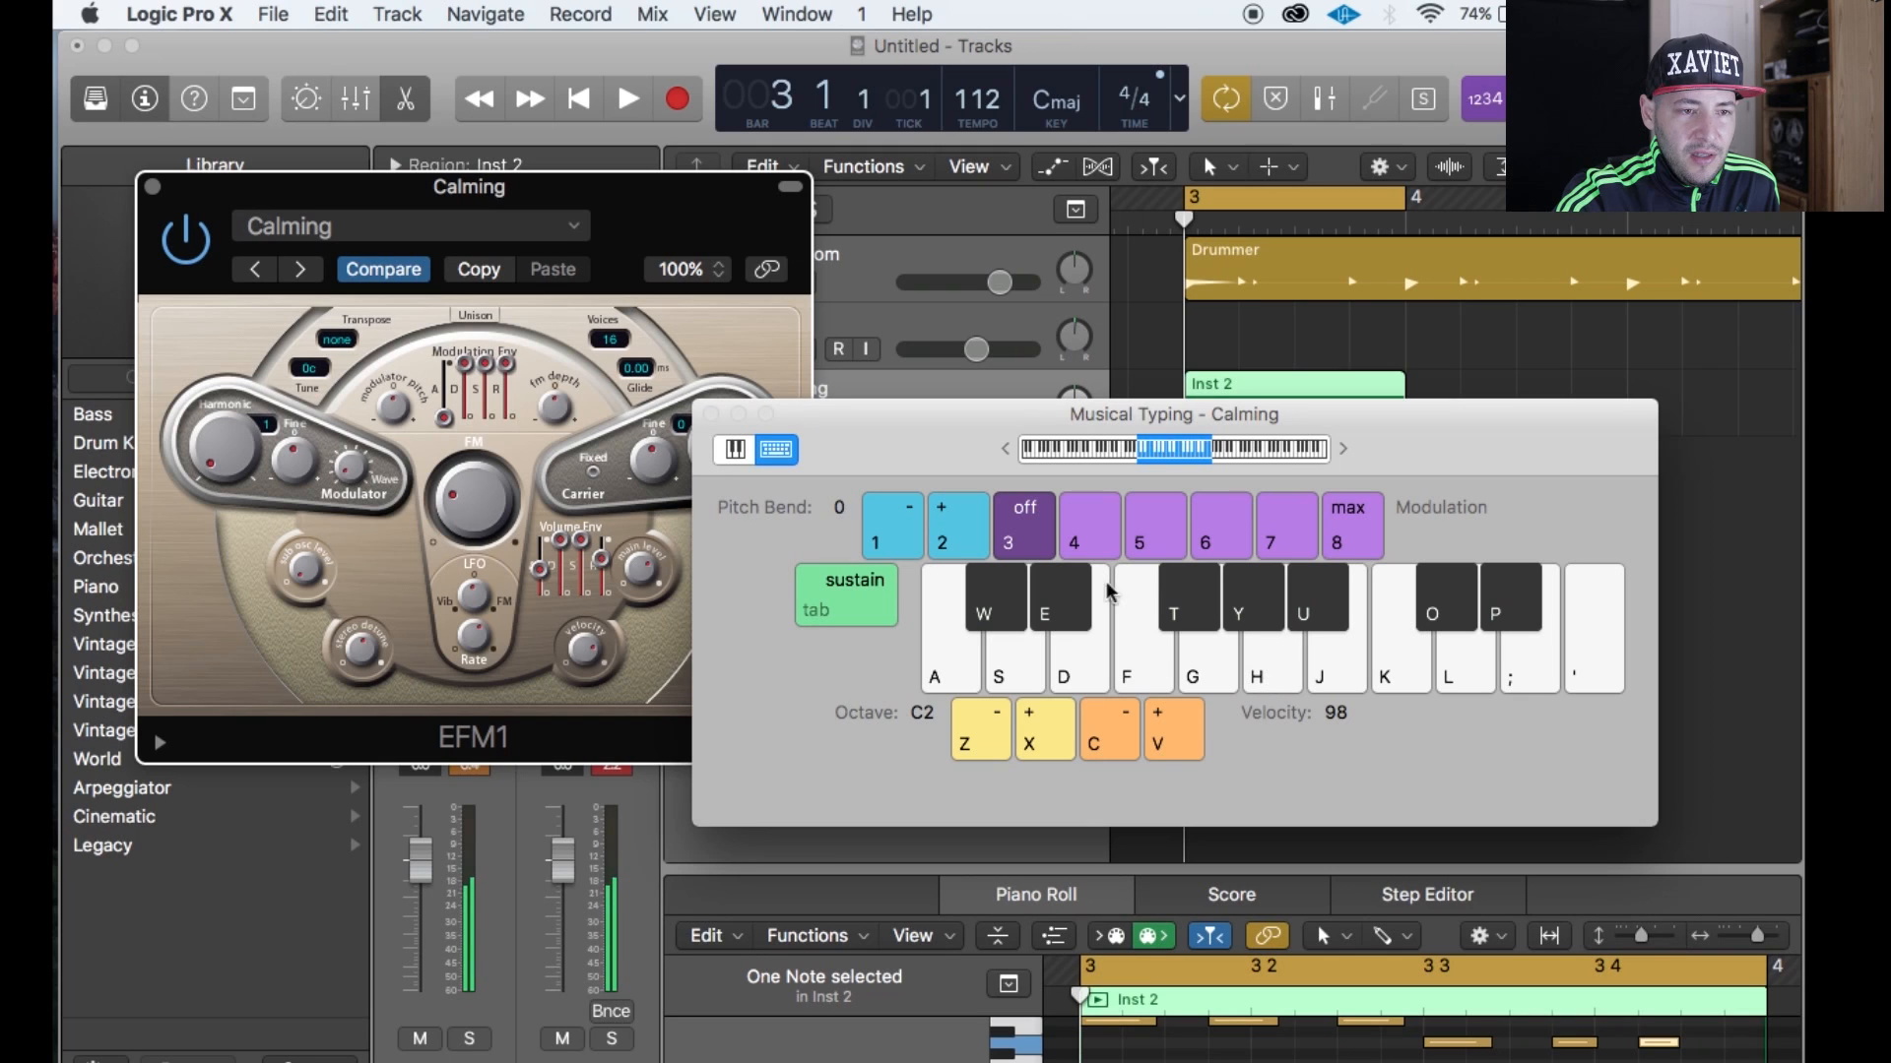
Browse the EFM1 preset categories down to Warped FM without choosing another preset, and close the EFM1 window.
left_click(578, 232)
left_click(578, 231)
left_click(578, 231)
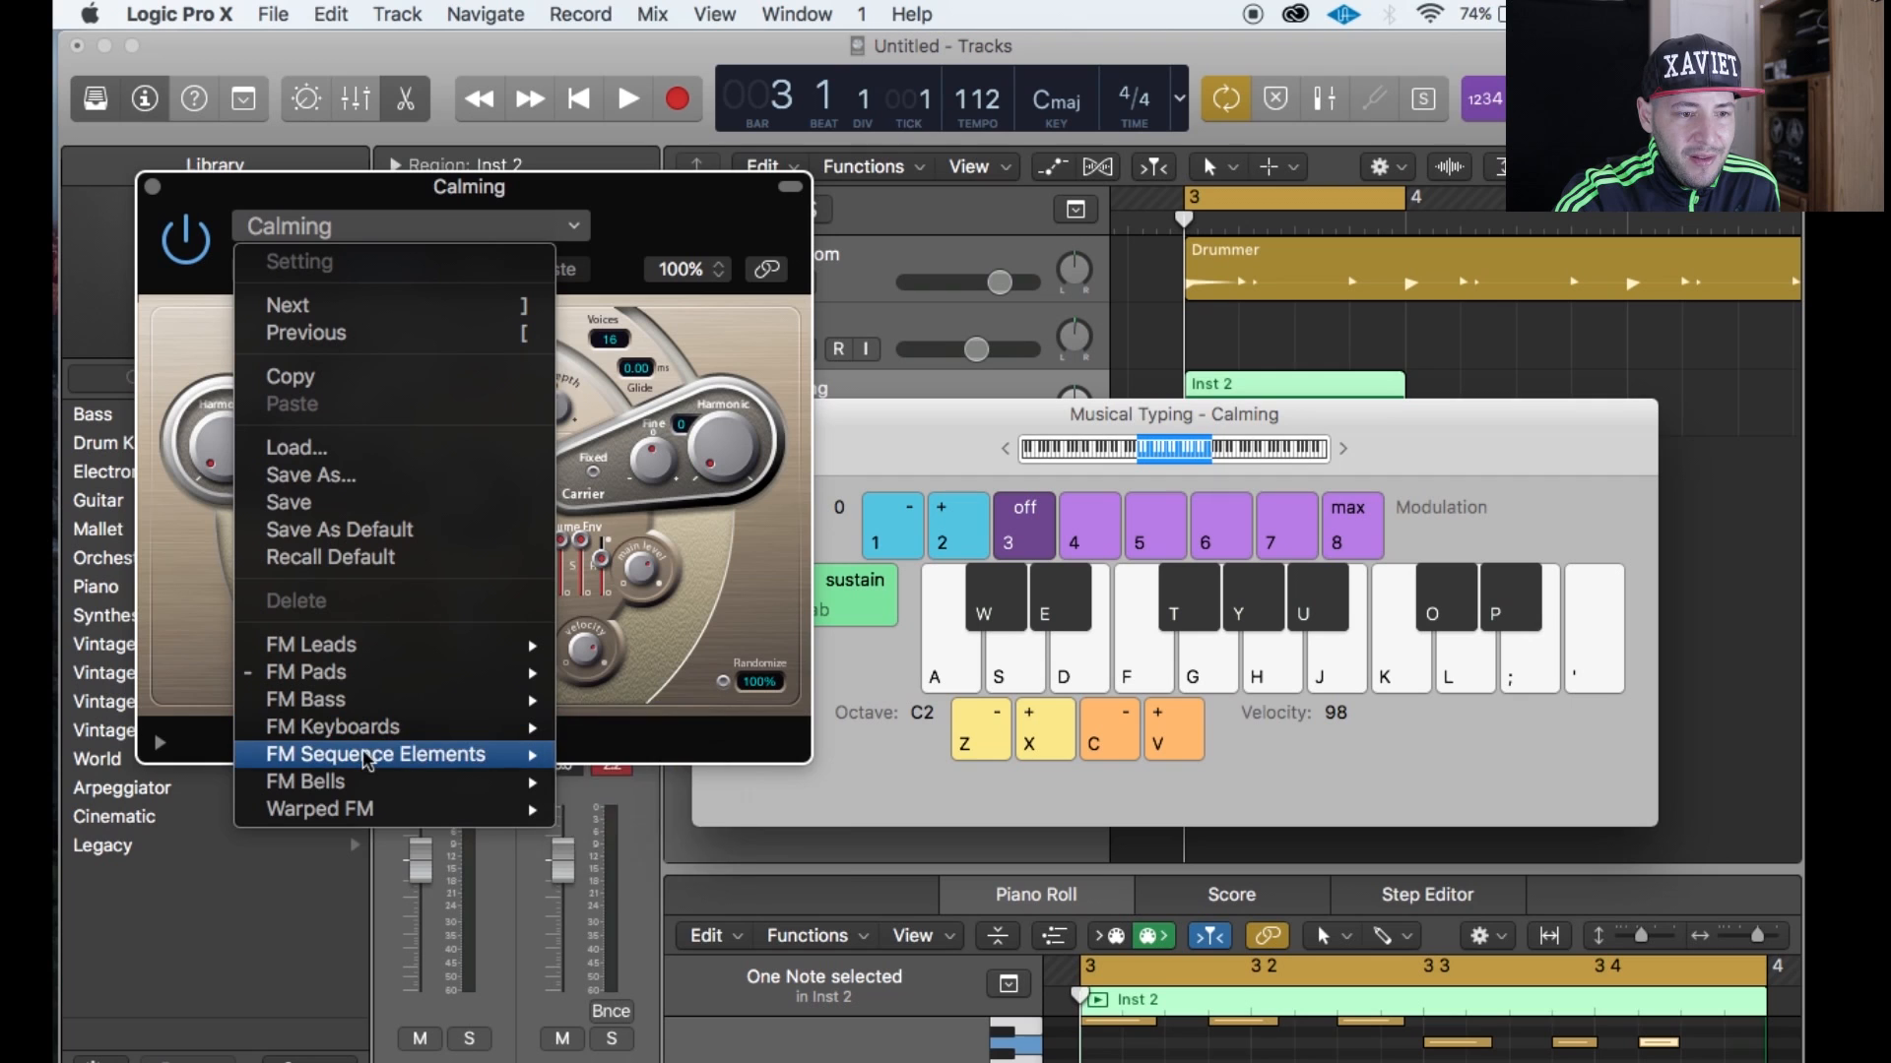
mouse_move(394, 793)
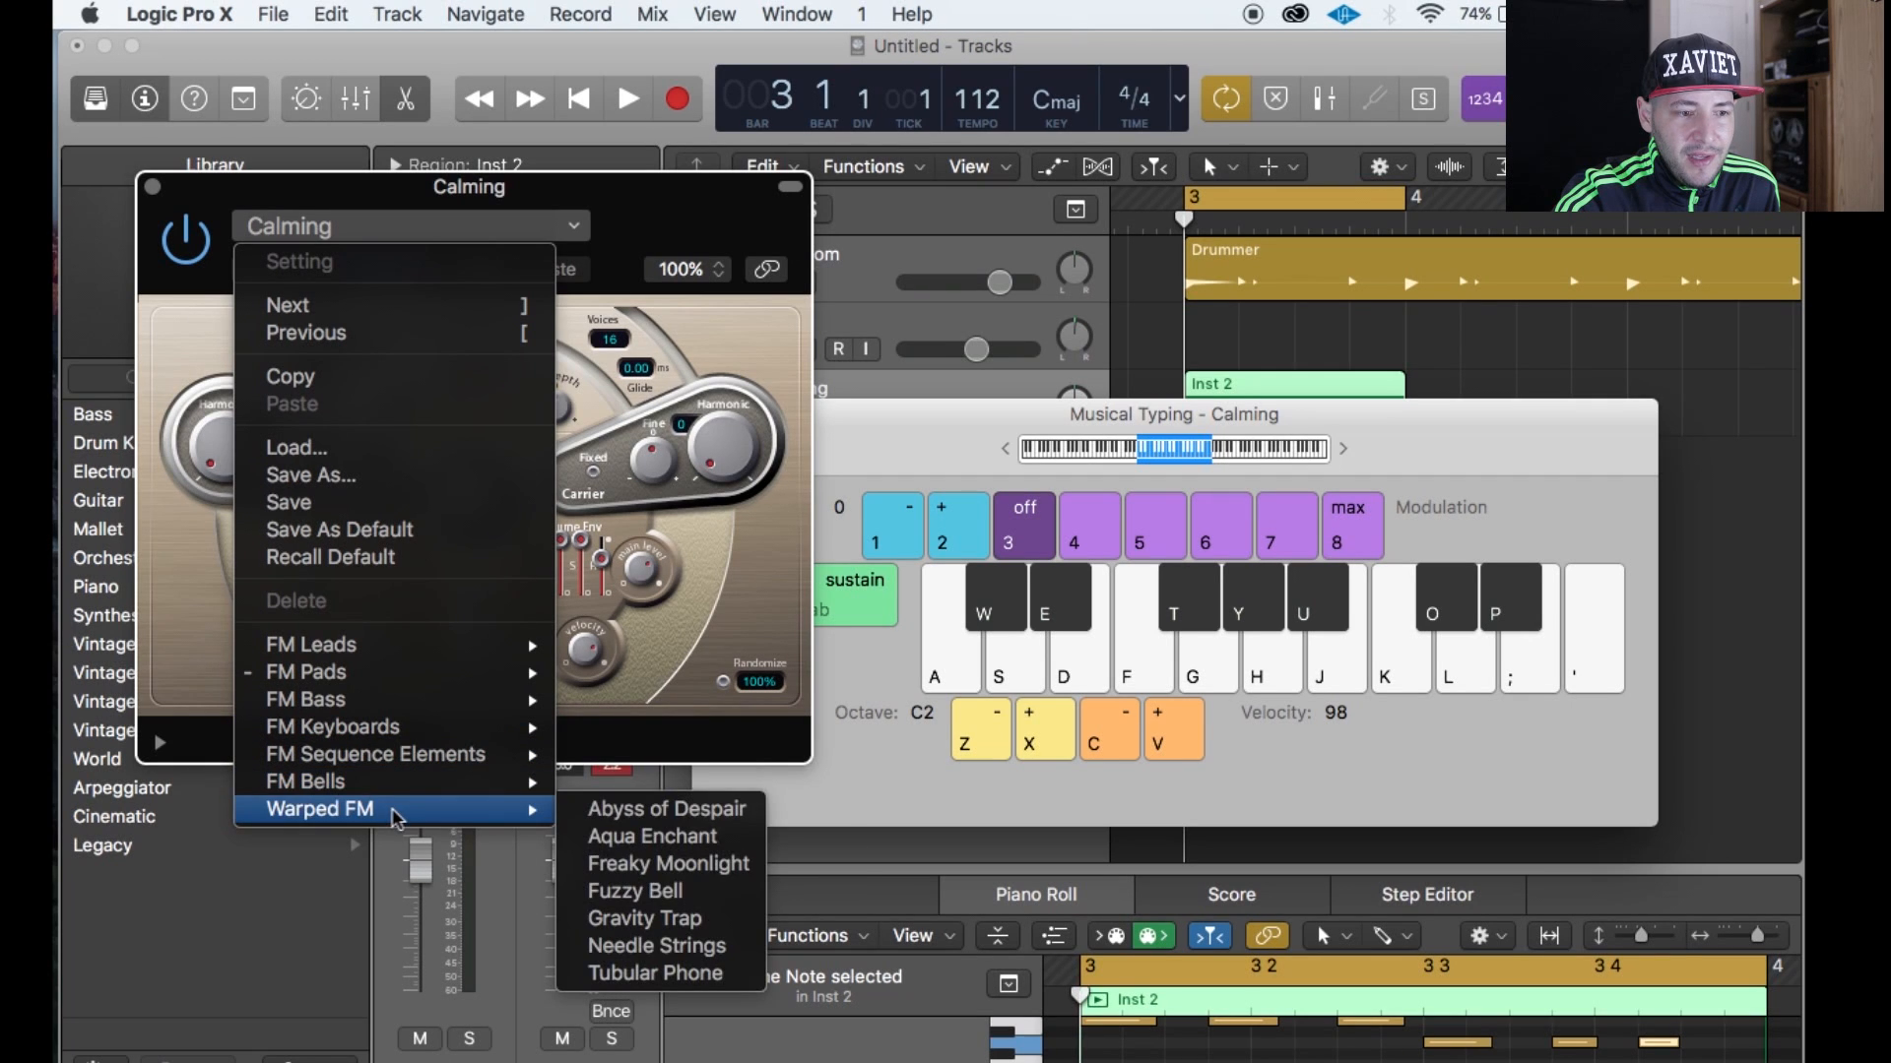
left_click(638, 239)
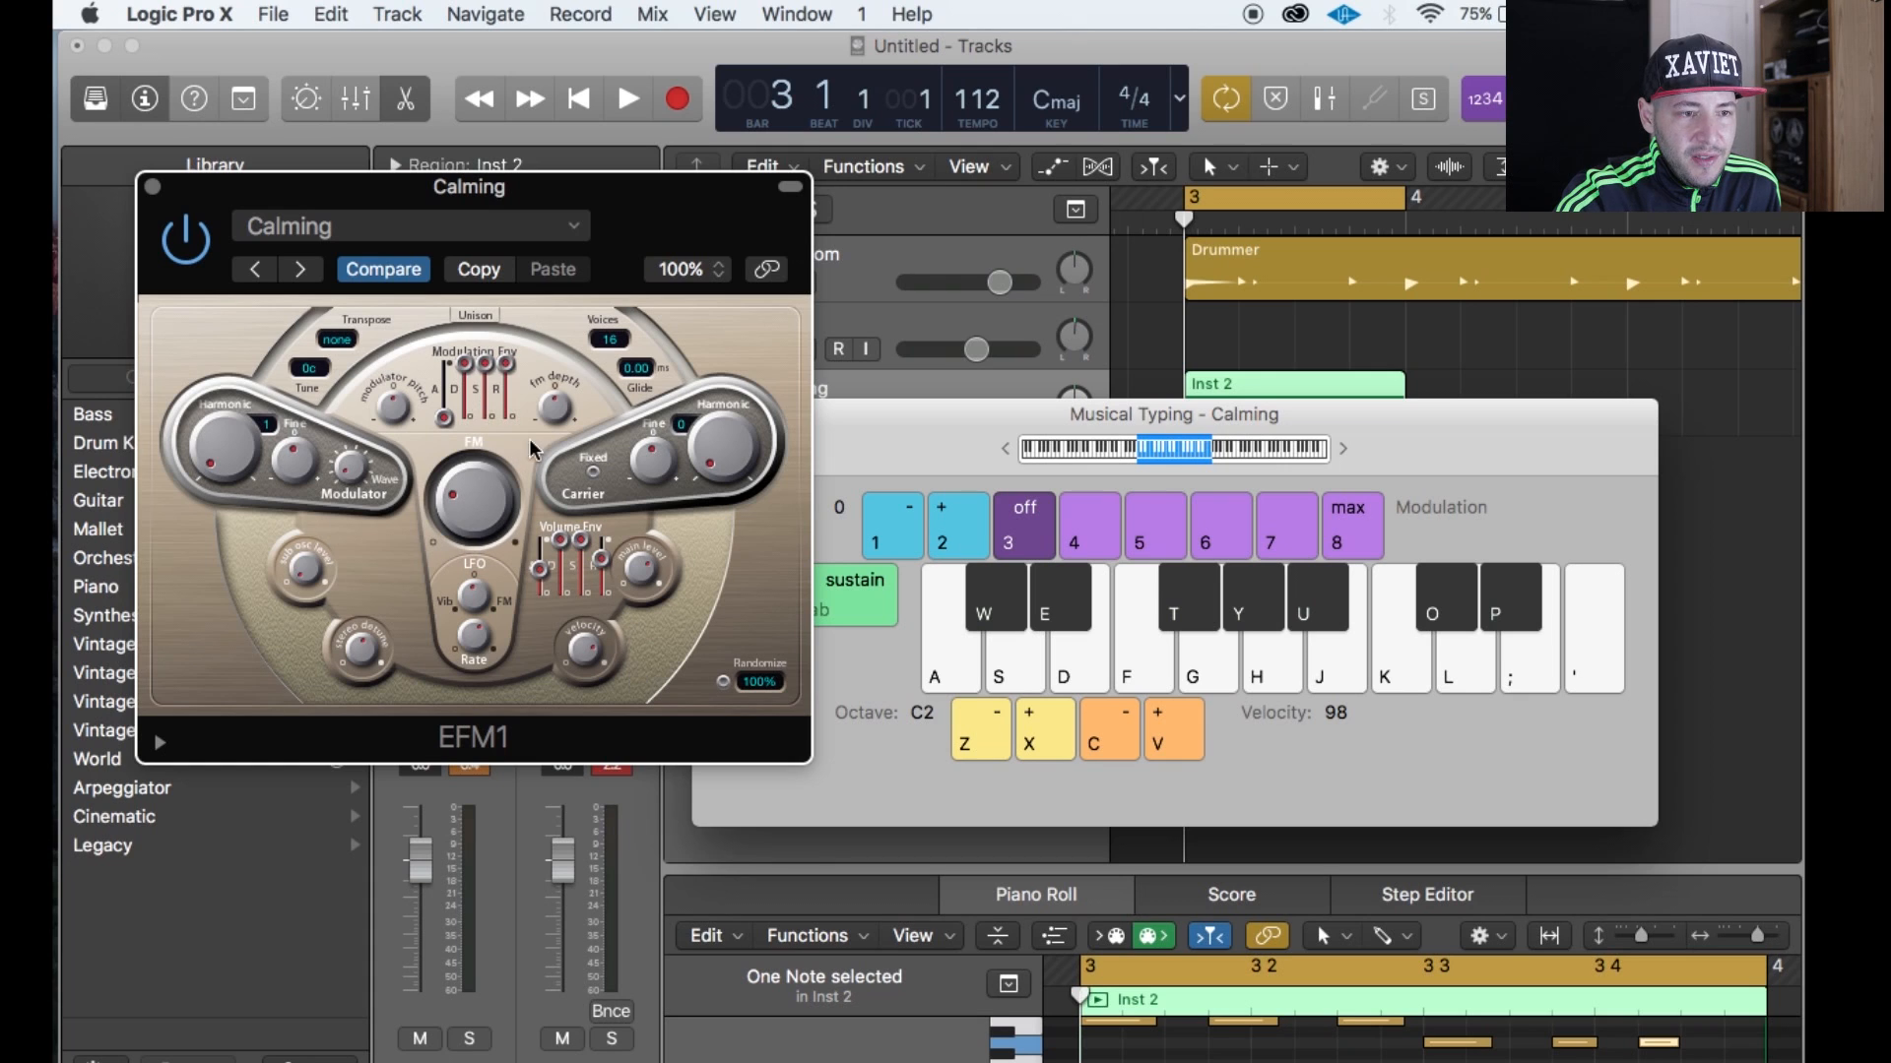
left_click(153, 187)
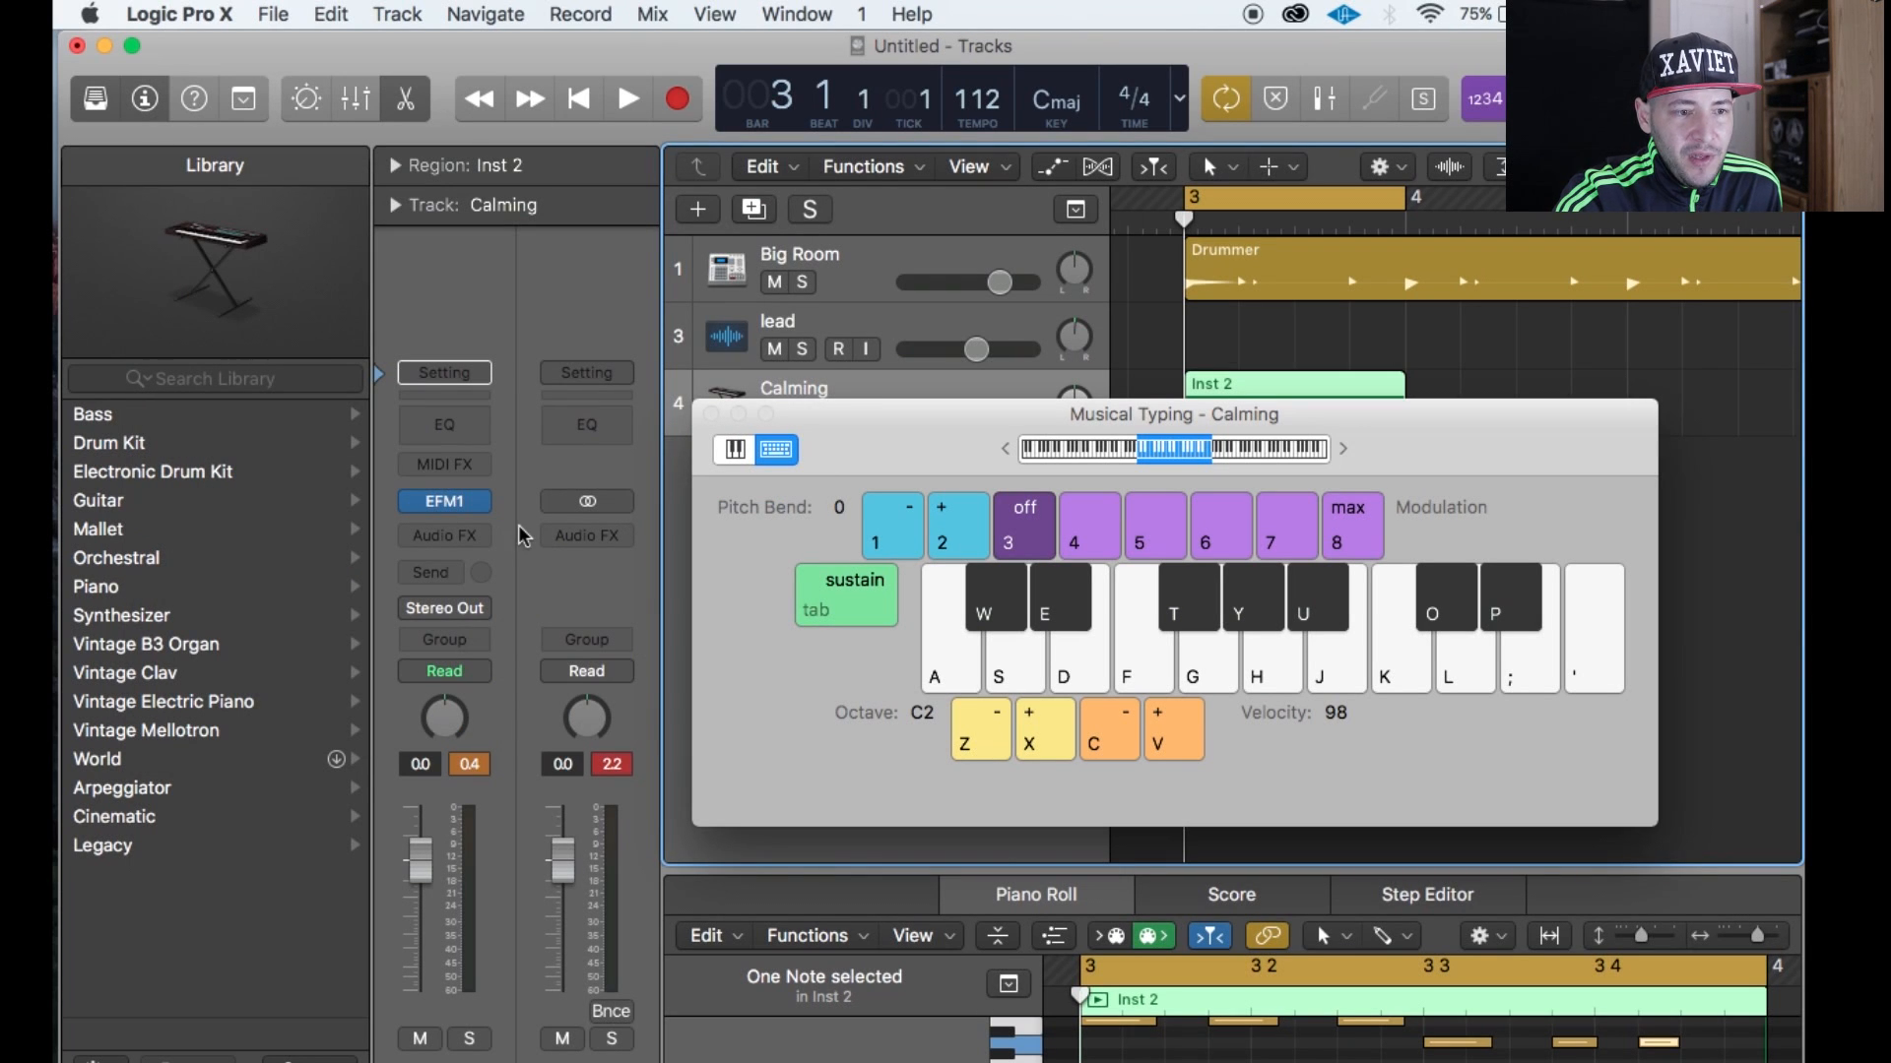
mouse_move(487, 506)
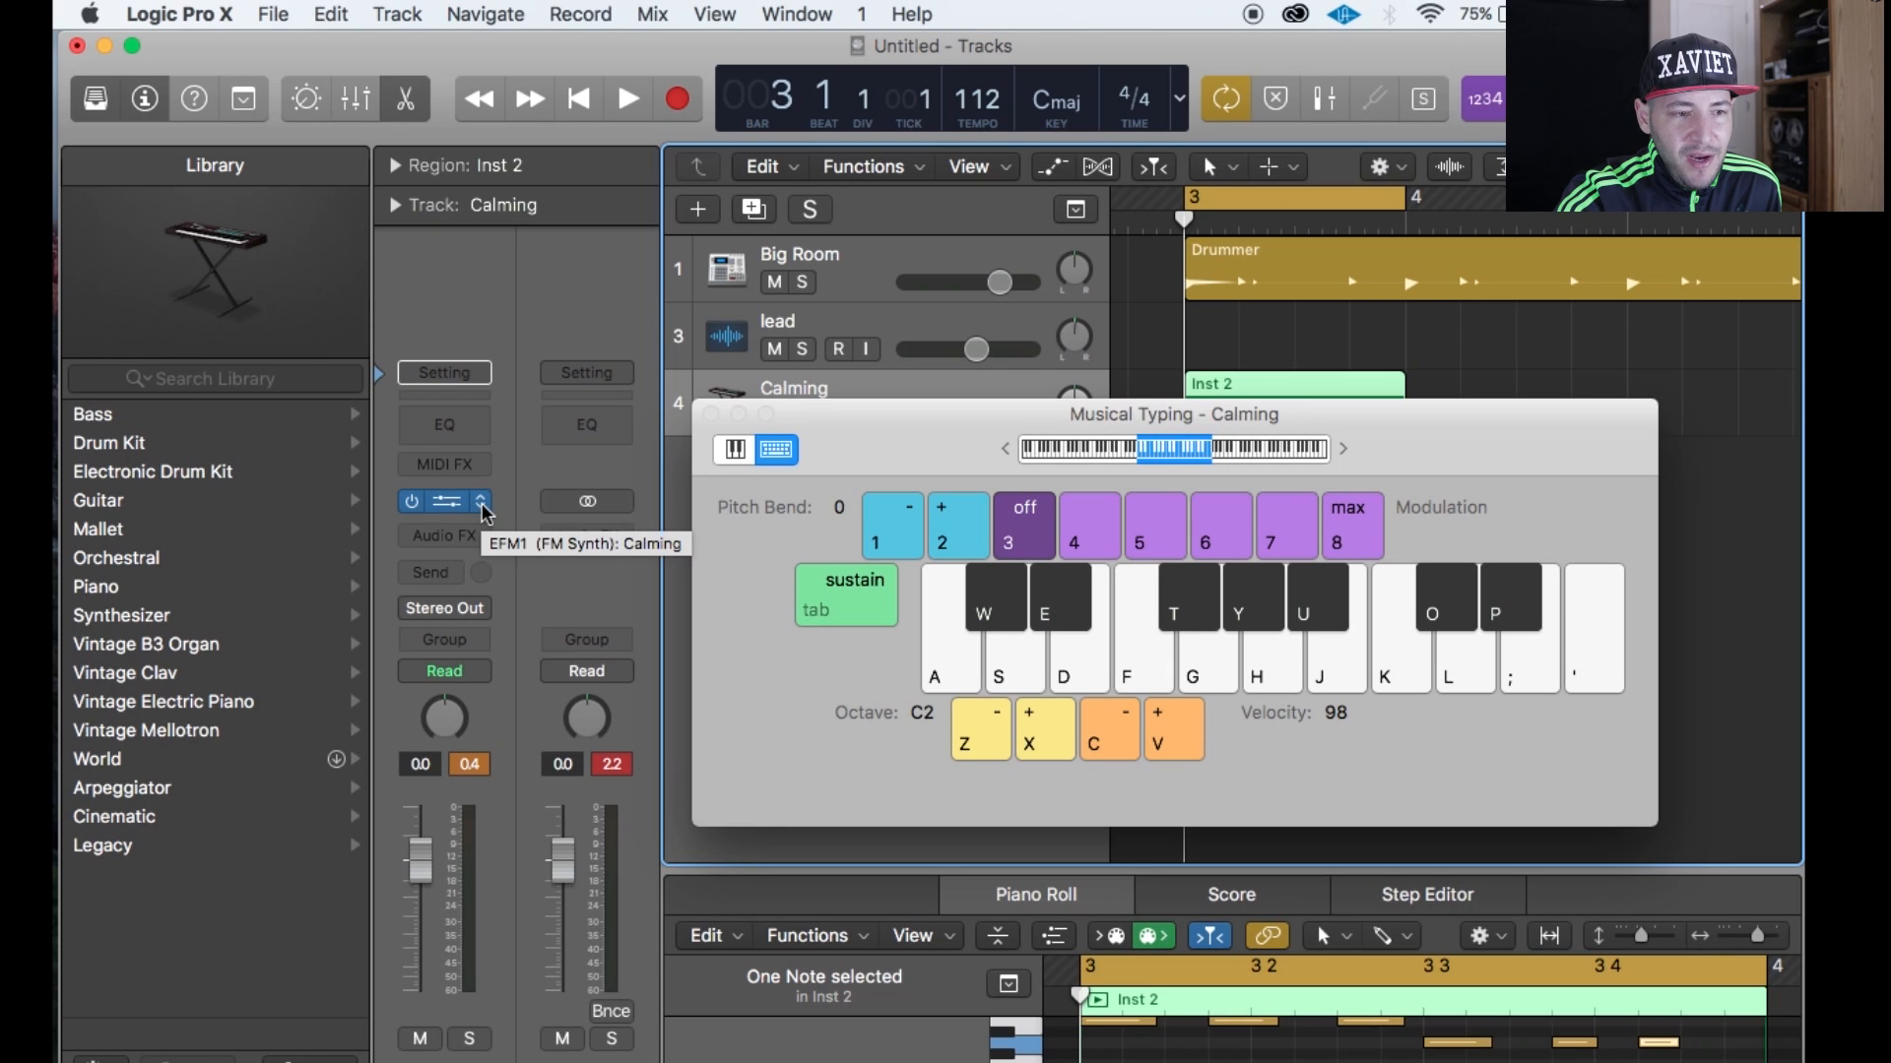
Replace the EFM1 instrument on the Calming track with Alchemy.
left_click(483, 504)
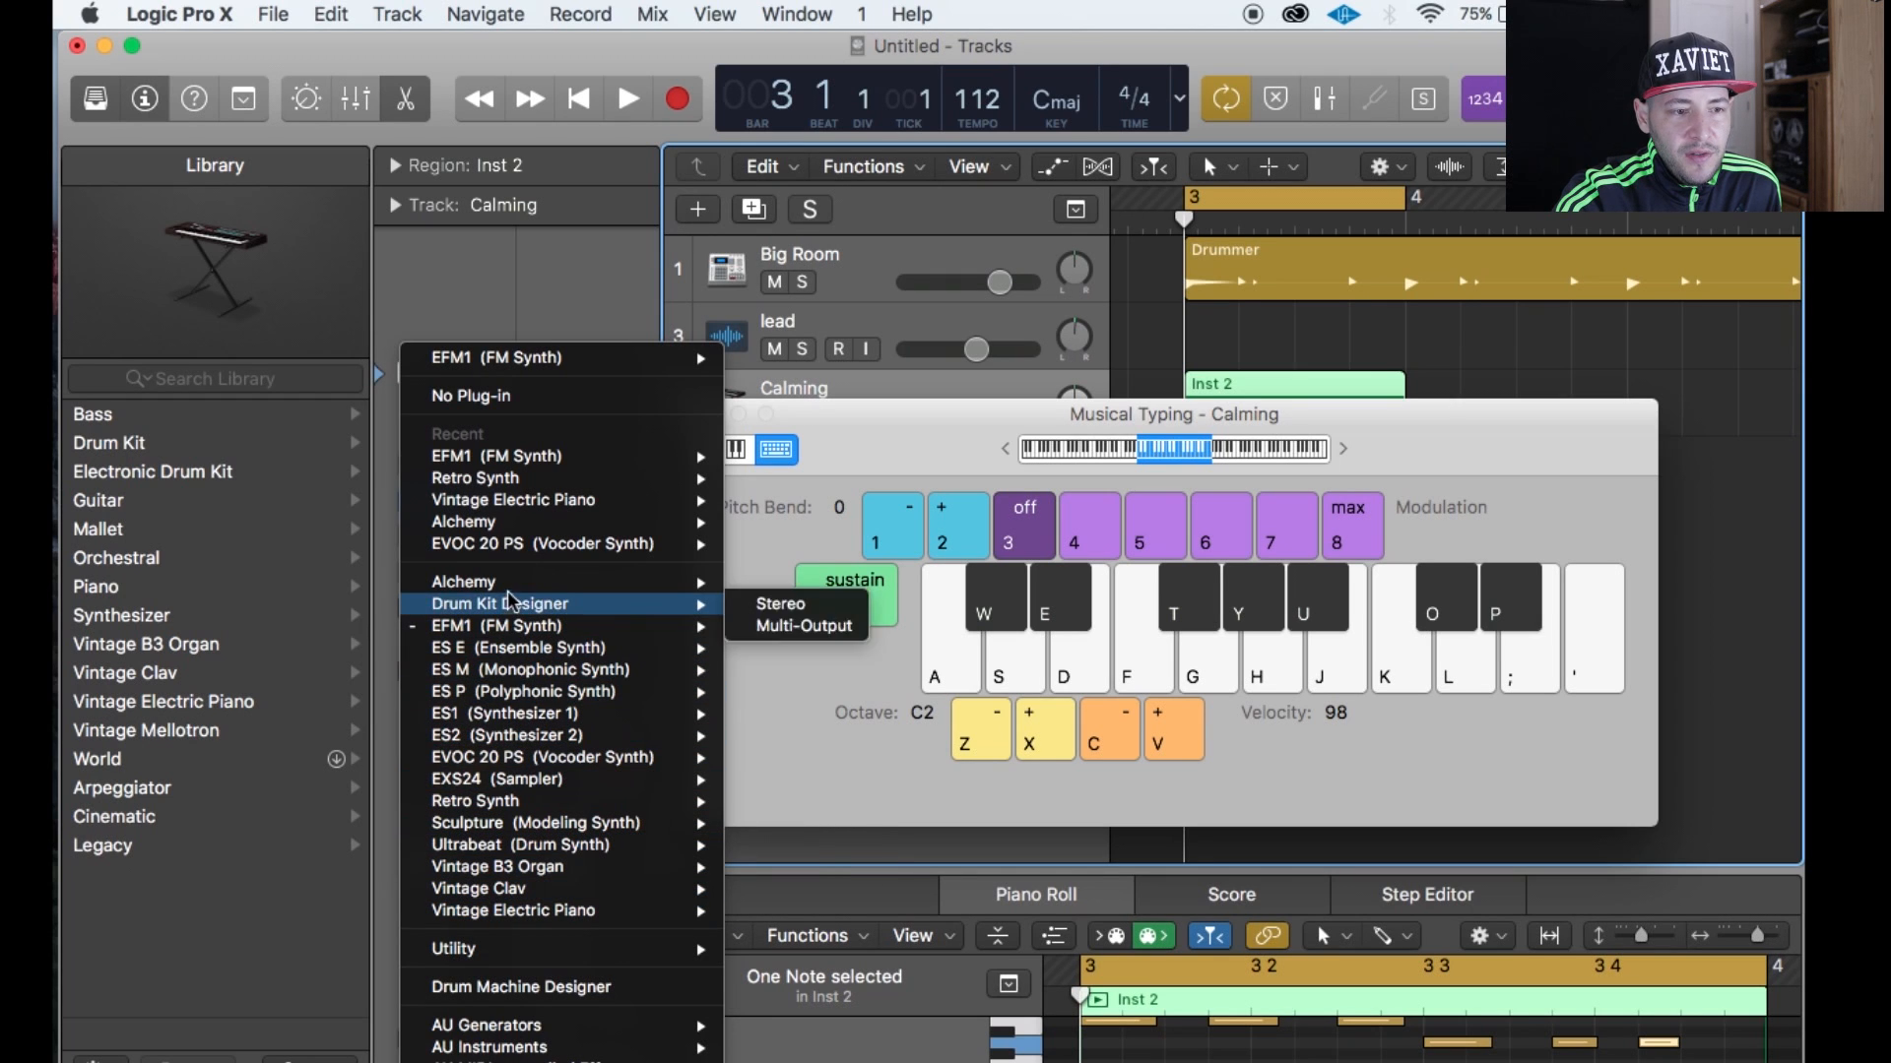
mouse_move(510, 589)
left_click(778, 583)
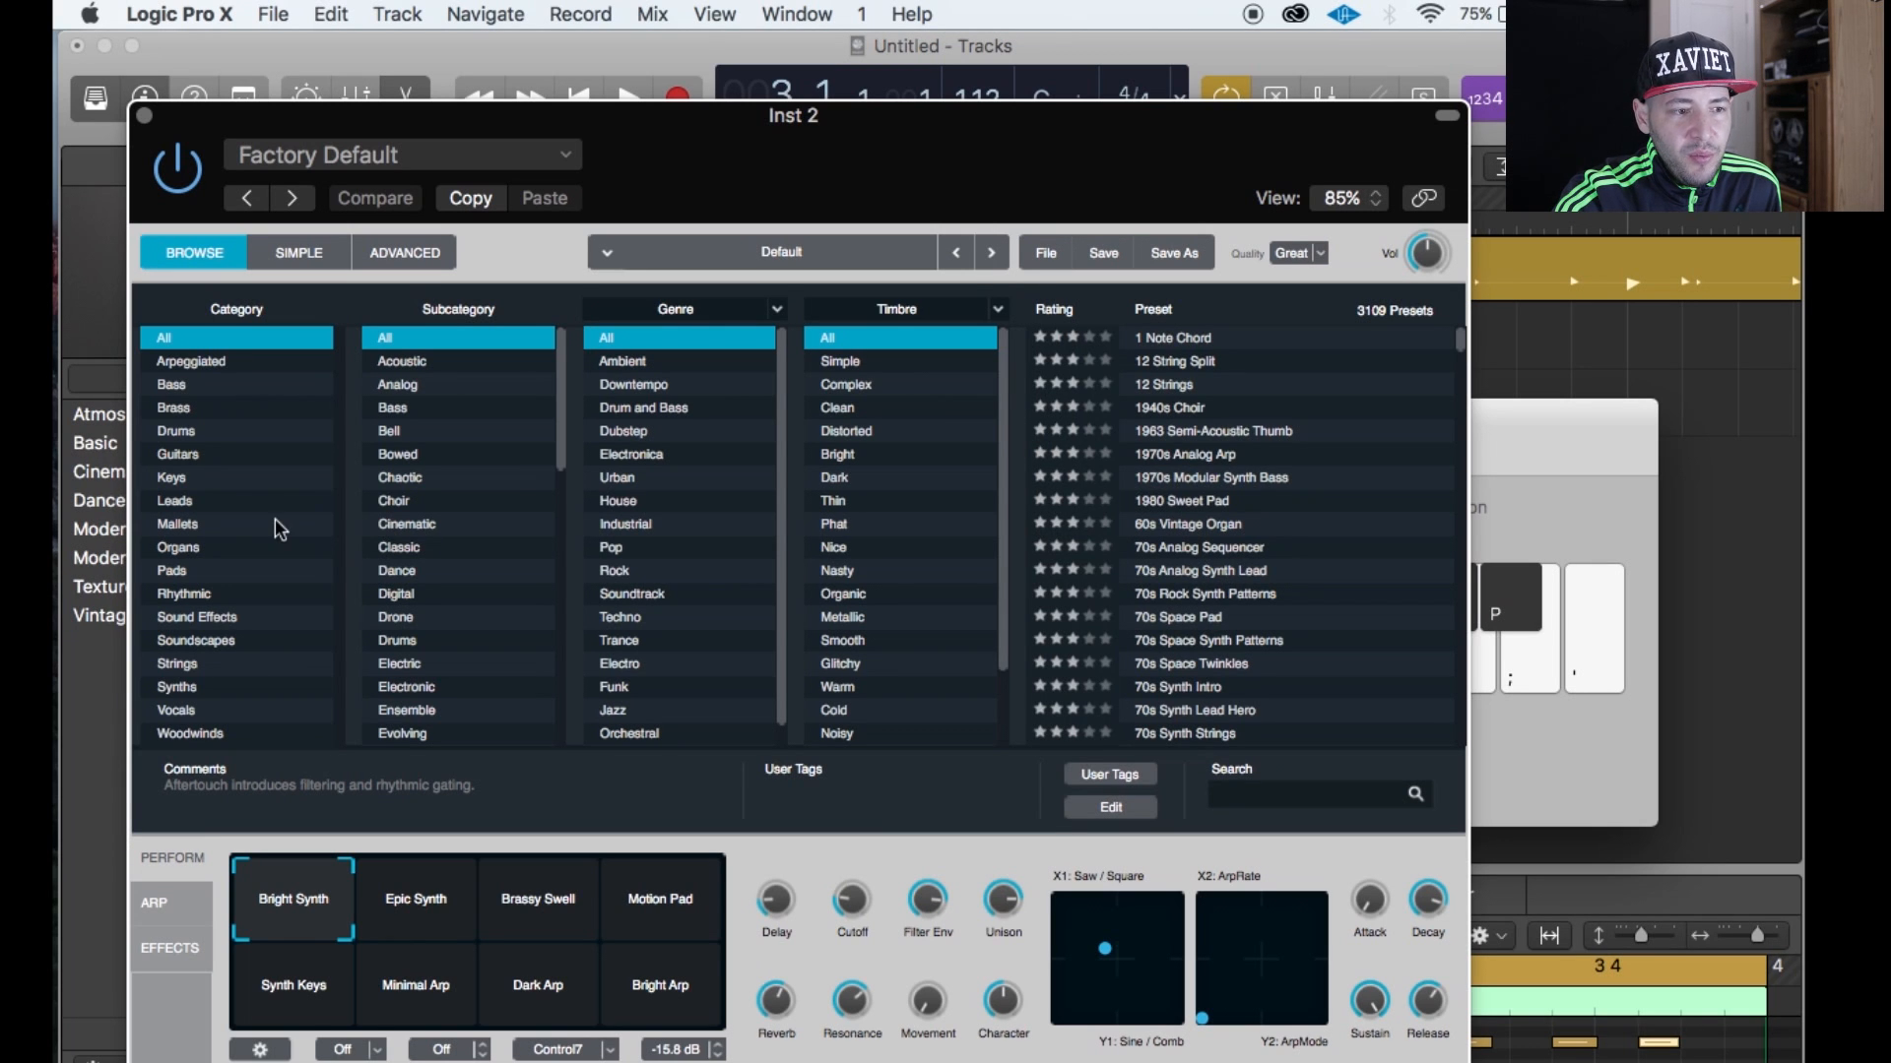
Filter the Alchemy presets by Leads, Analog, Dubstep and Distorted, and load Analog Unison Lead.
left_click(186, 504)
left_click(425, 366)
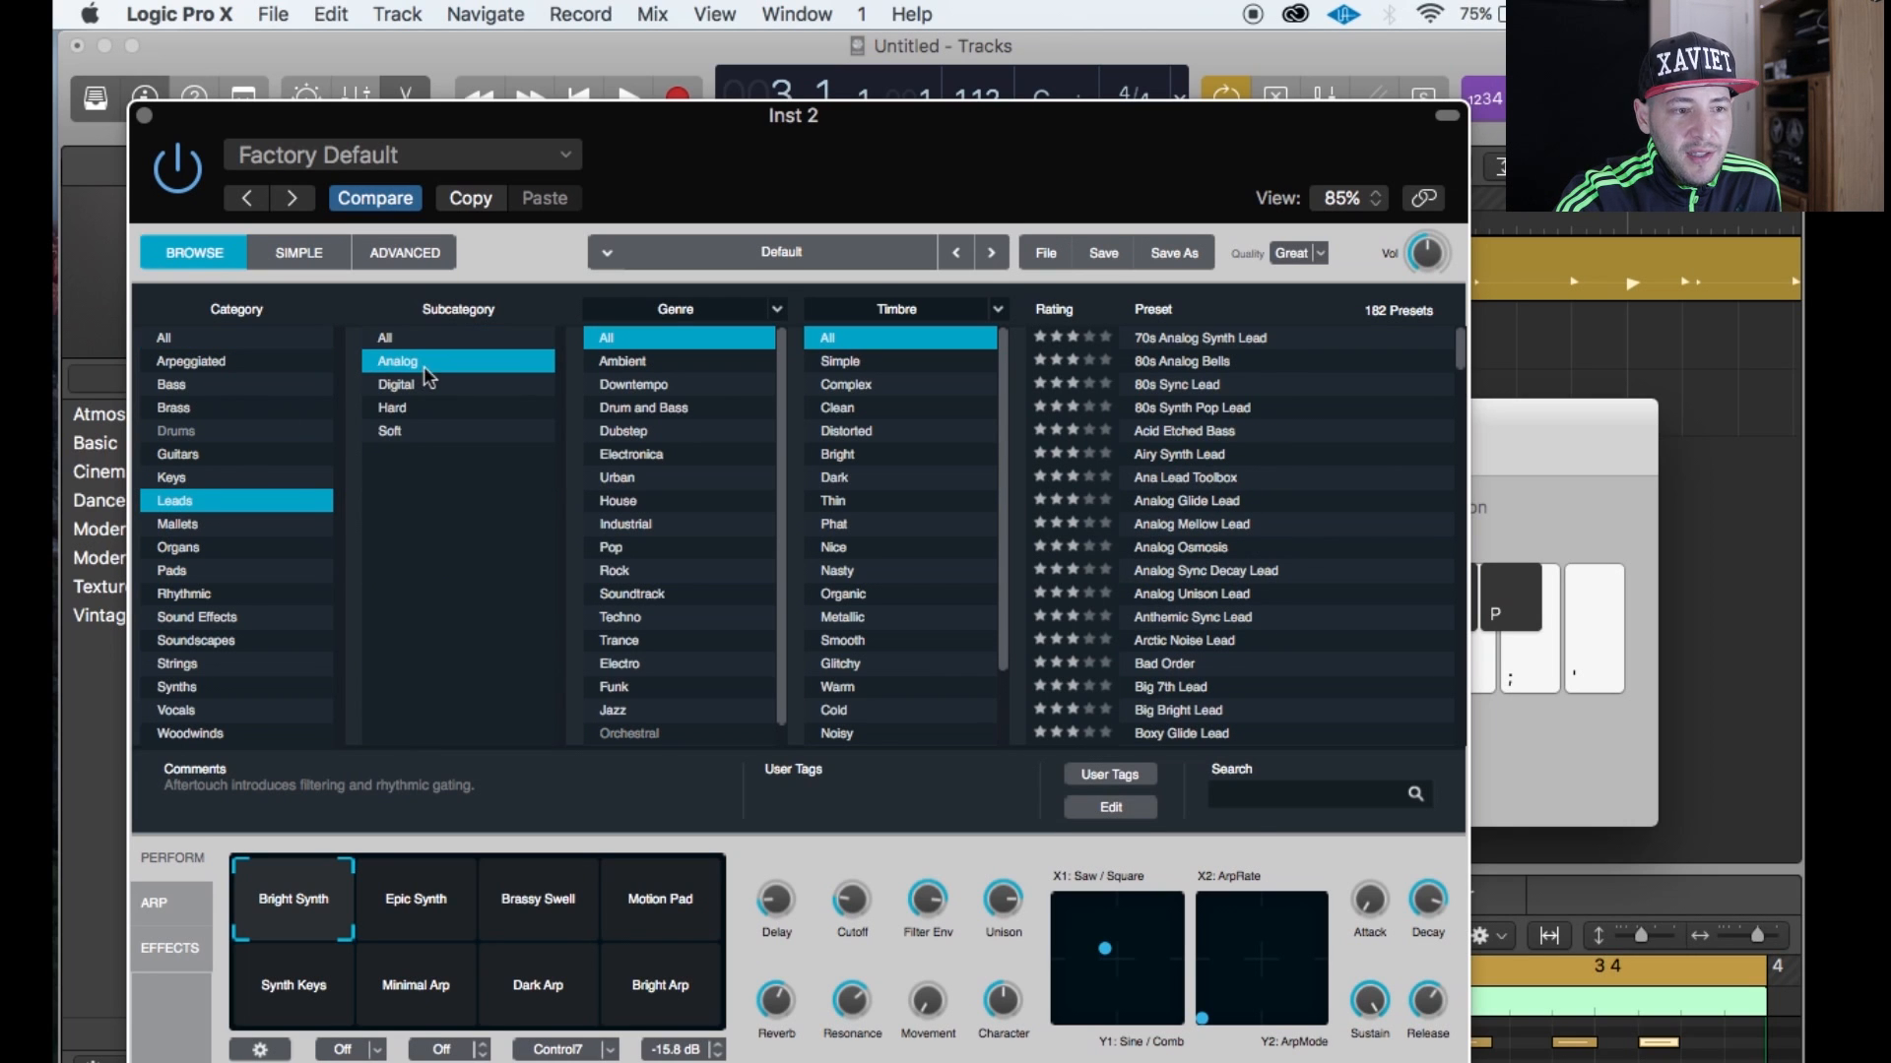
left_click(648, 434)
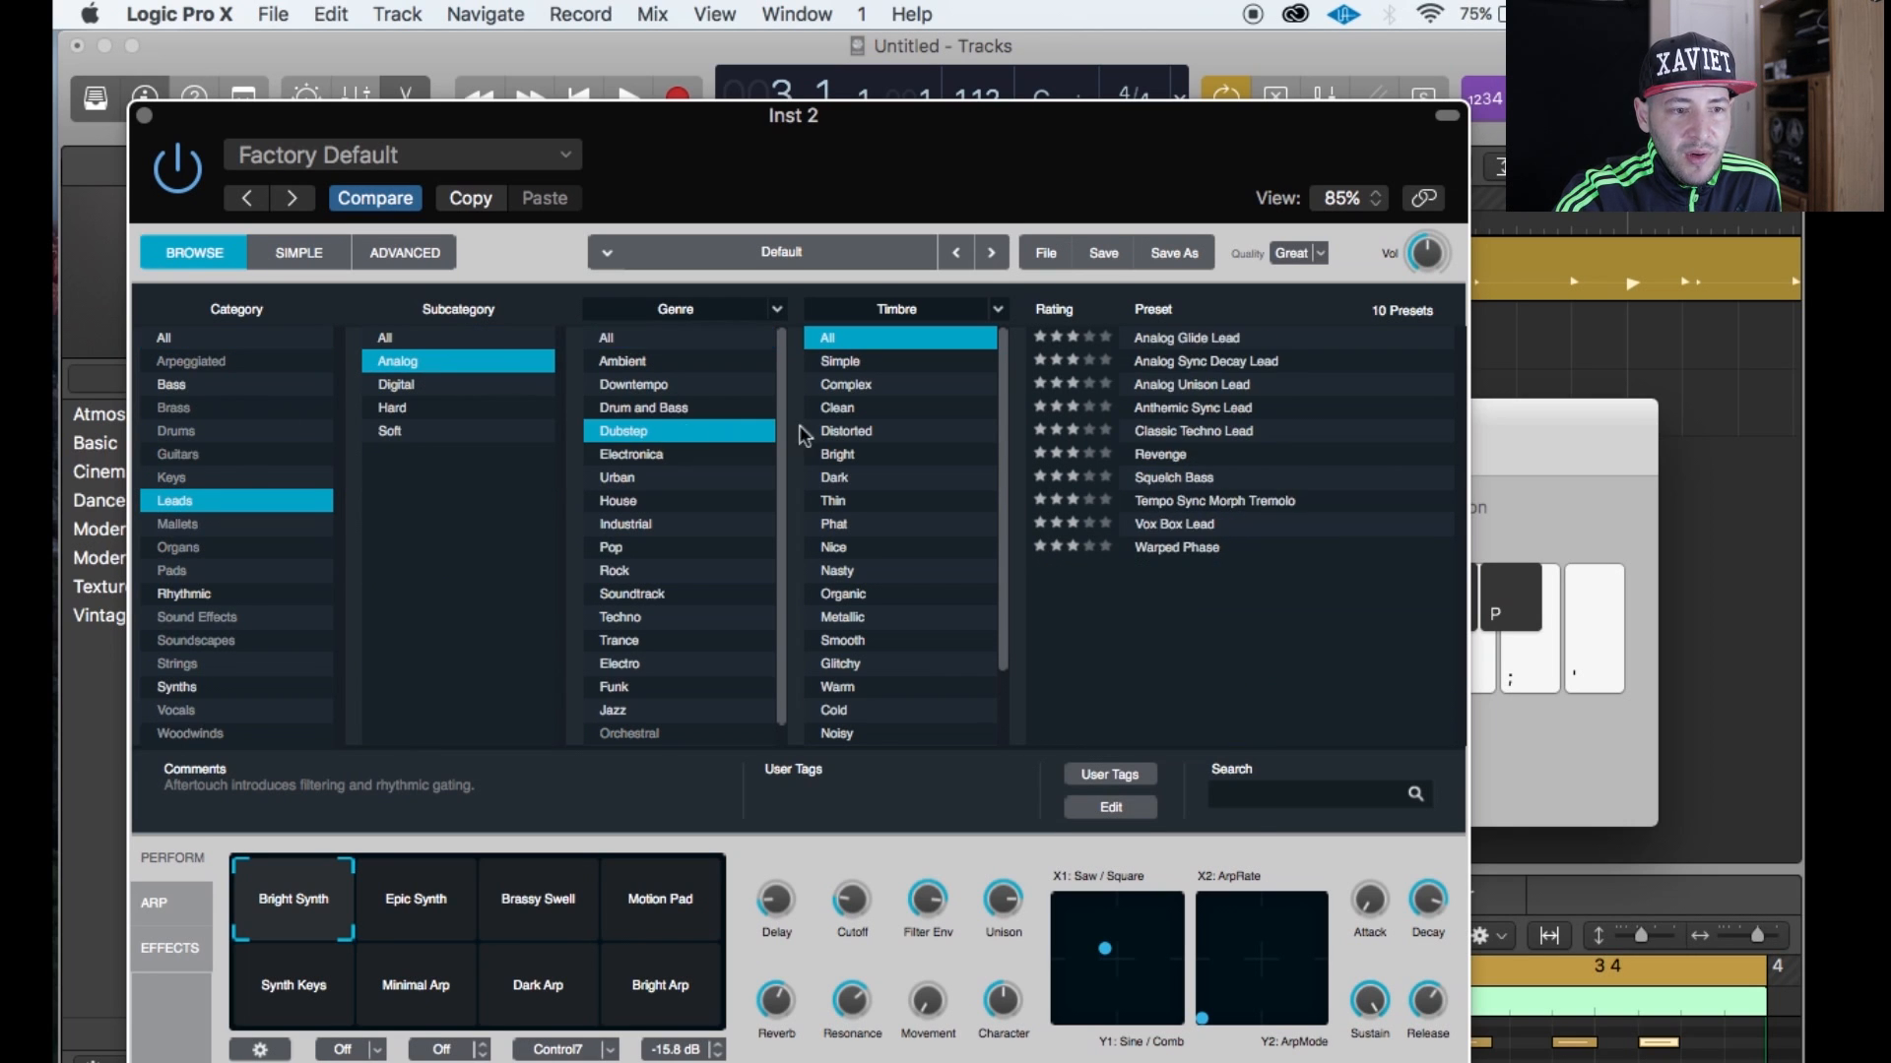
left_click(872, 433)
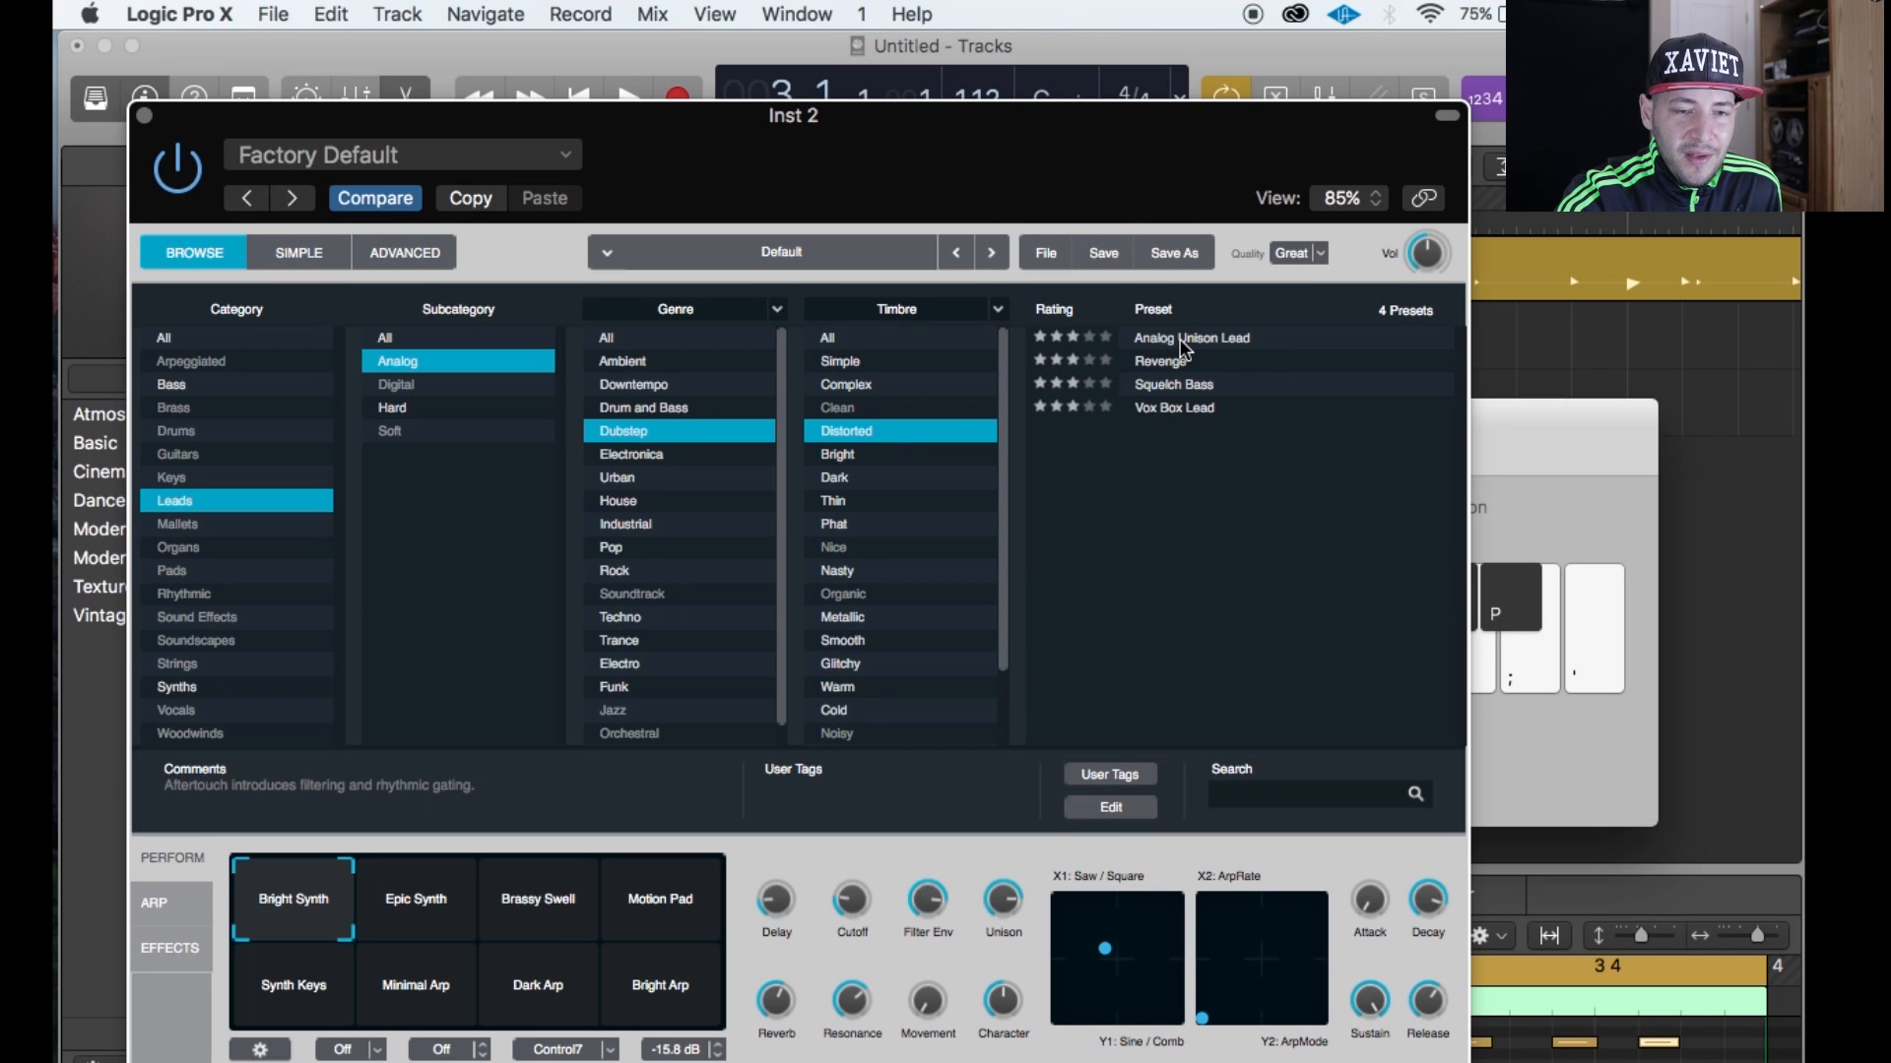
left_click(1182, 342)
Play test notes of Analog Unison Lead on the Musical Typing keyboard, and close the keyboard.
left_click_drag(1194, 180, 837, 195)
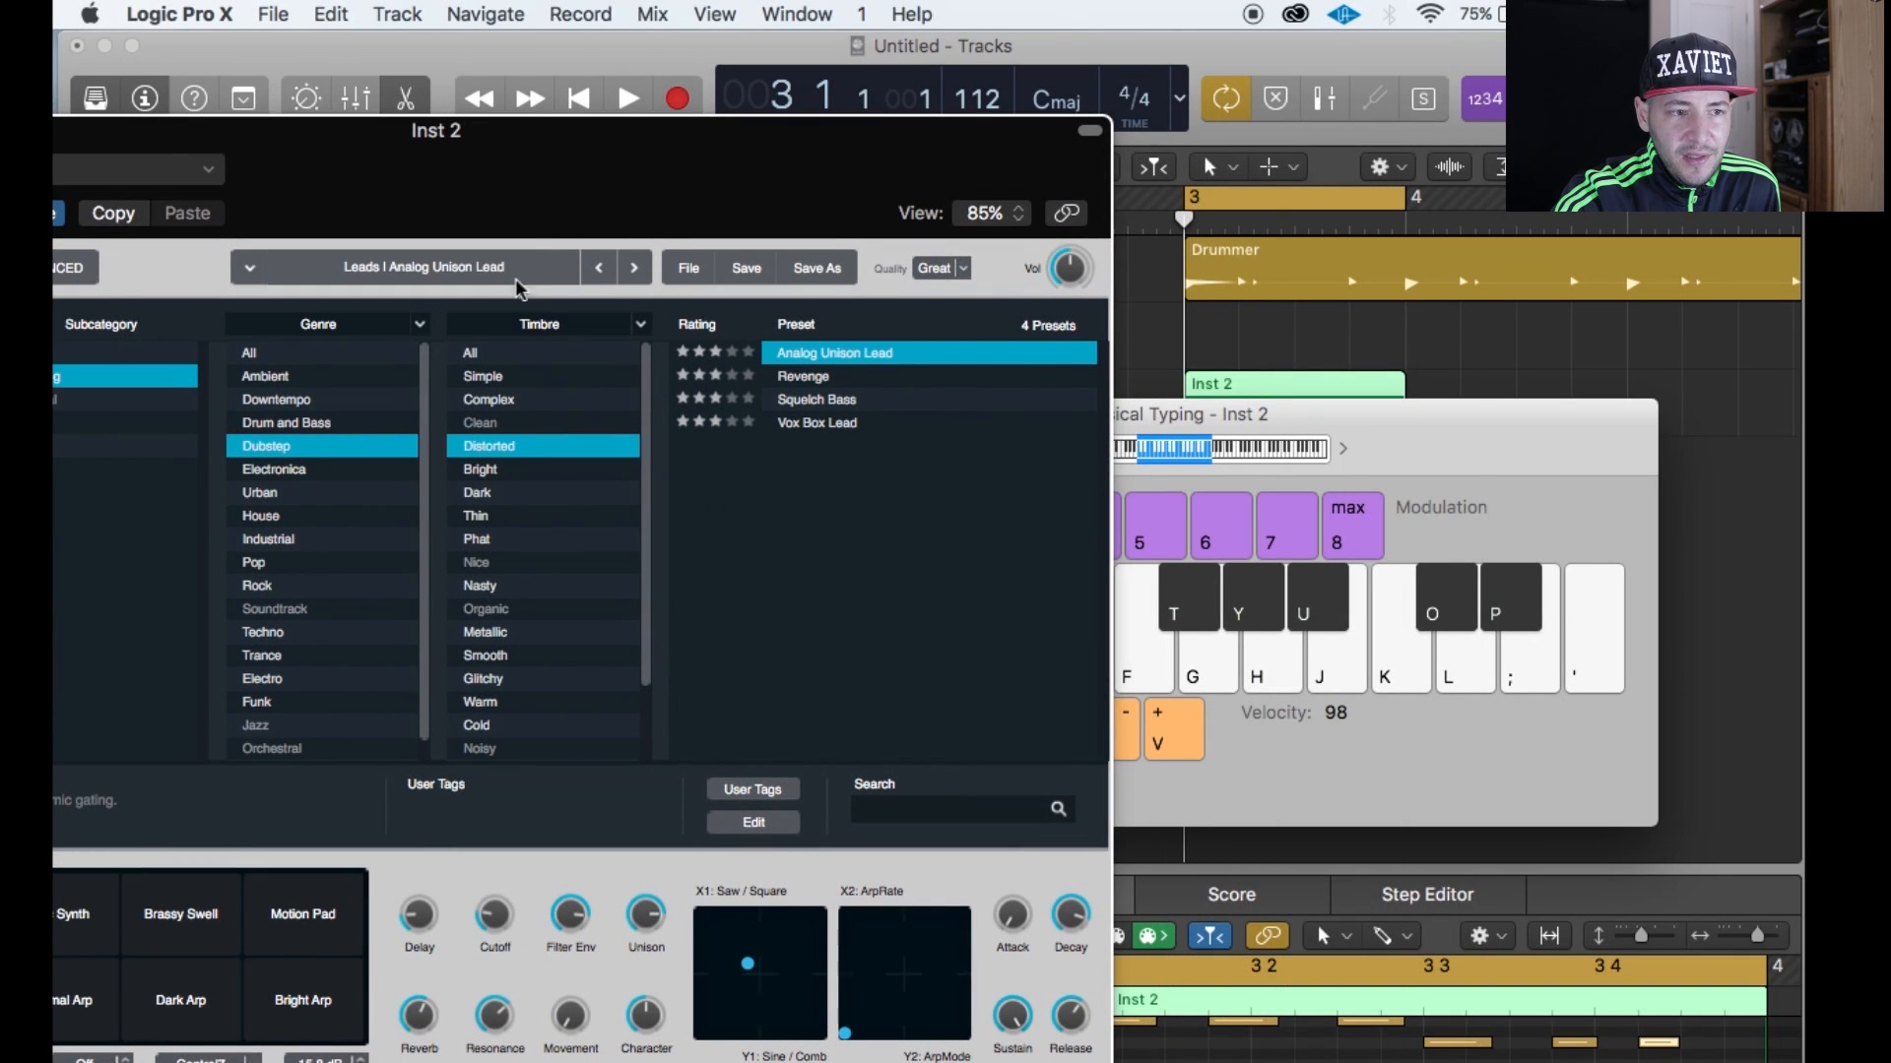
left_click(1268, 675)
left_click(1268, 676)
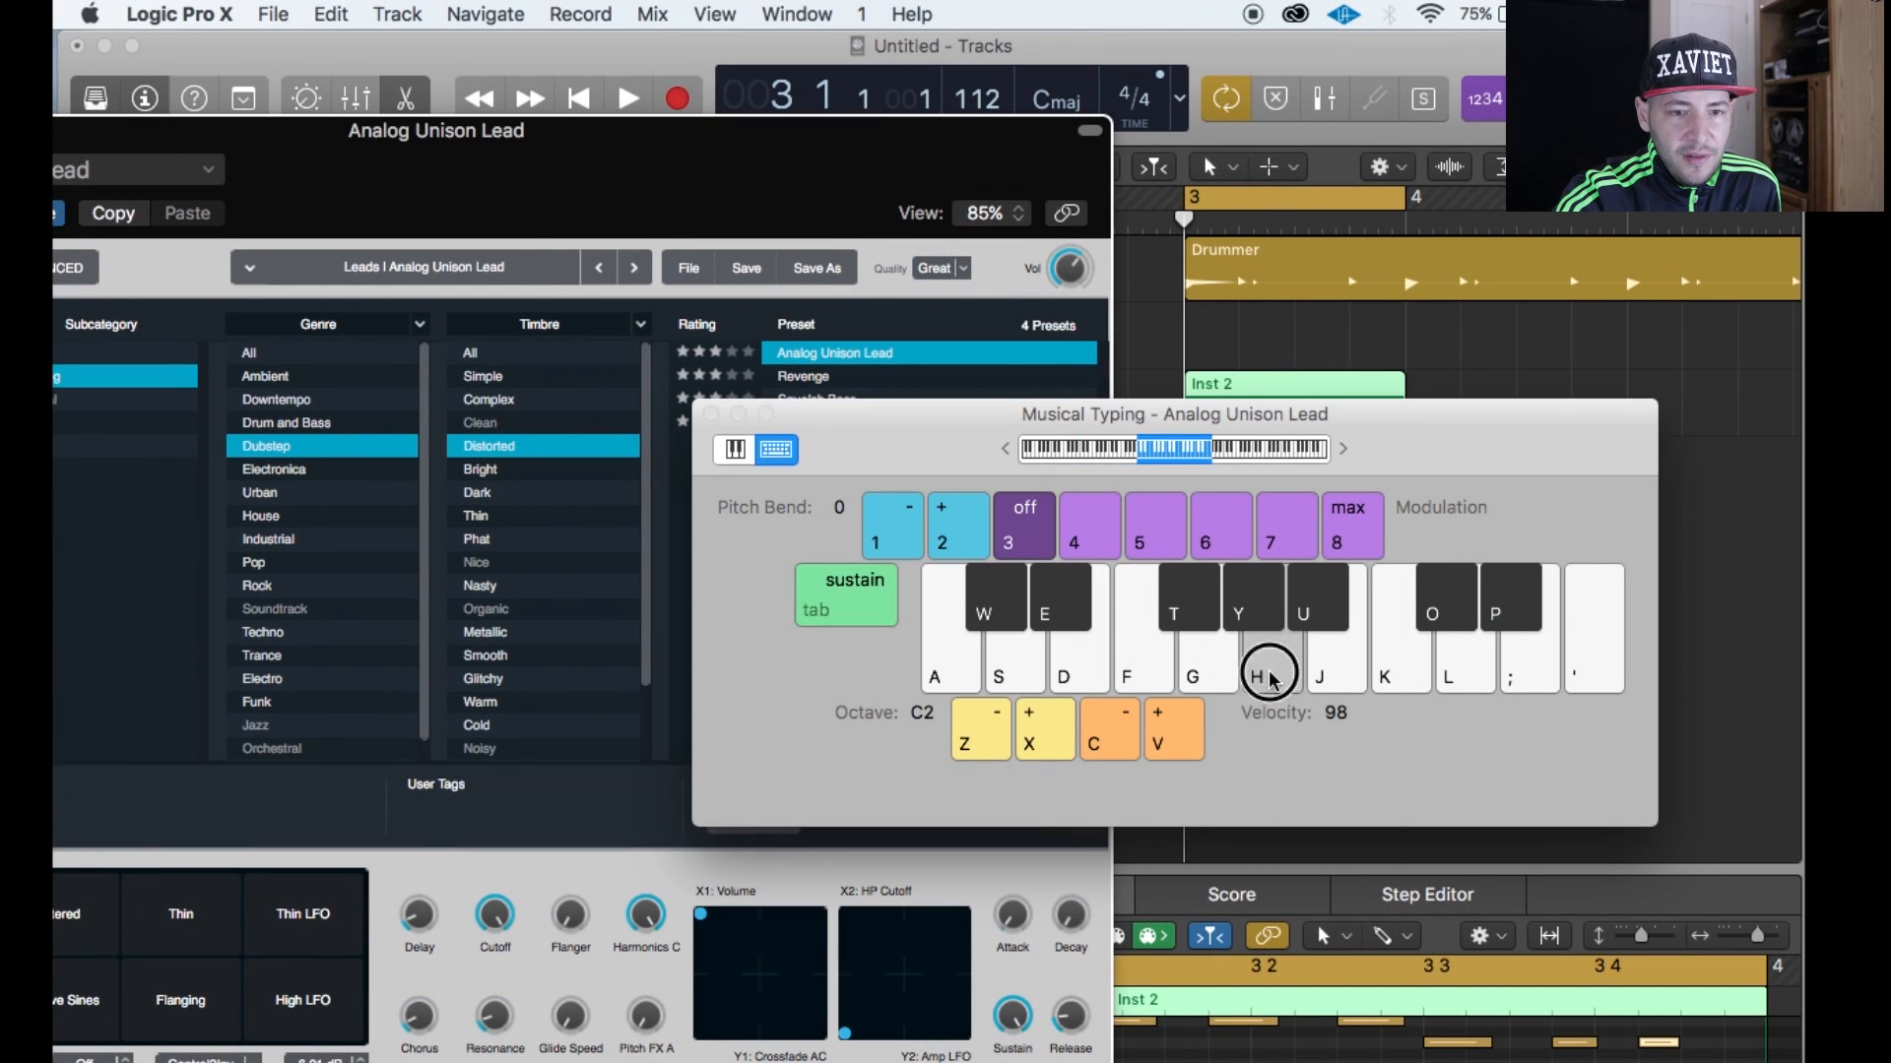
left_click(1268, 676)
left_click(712, 417)
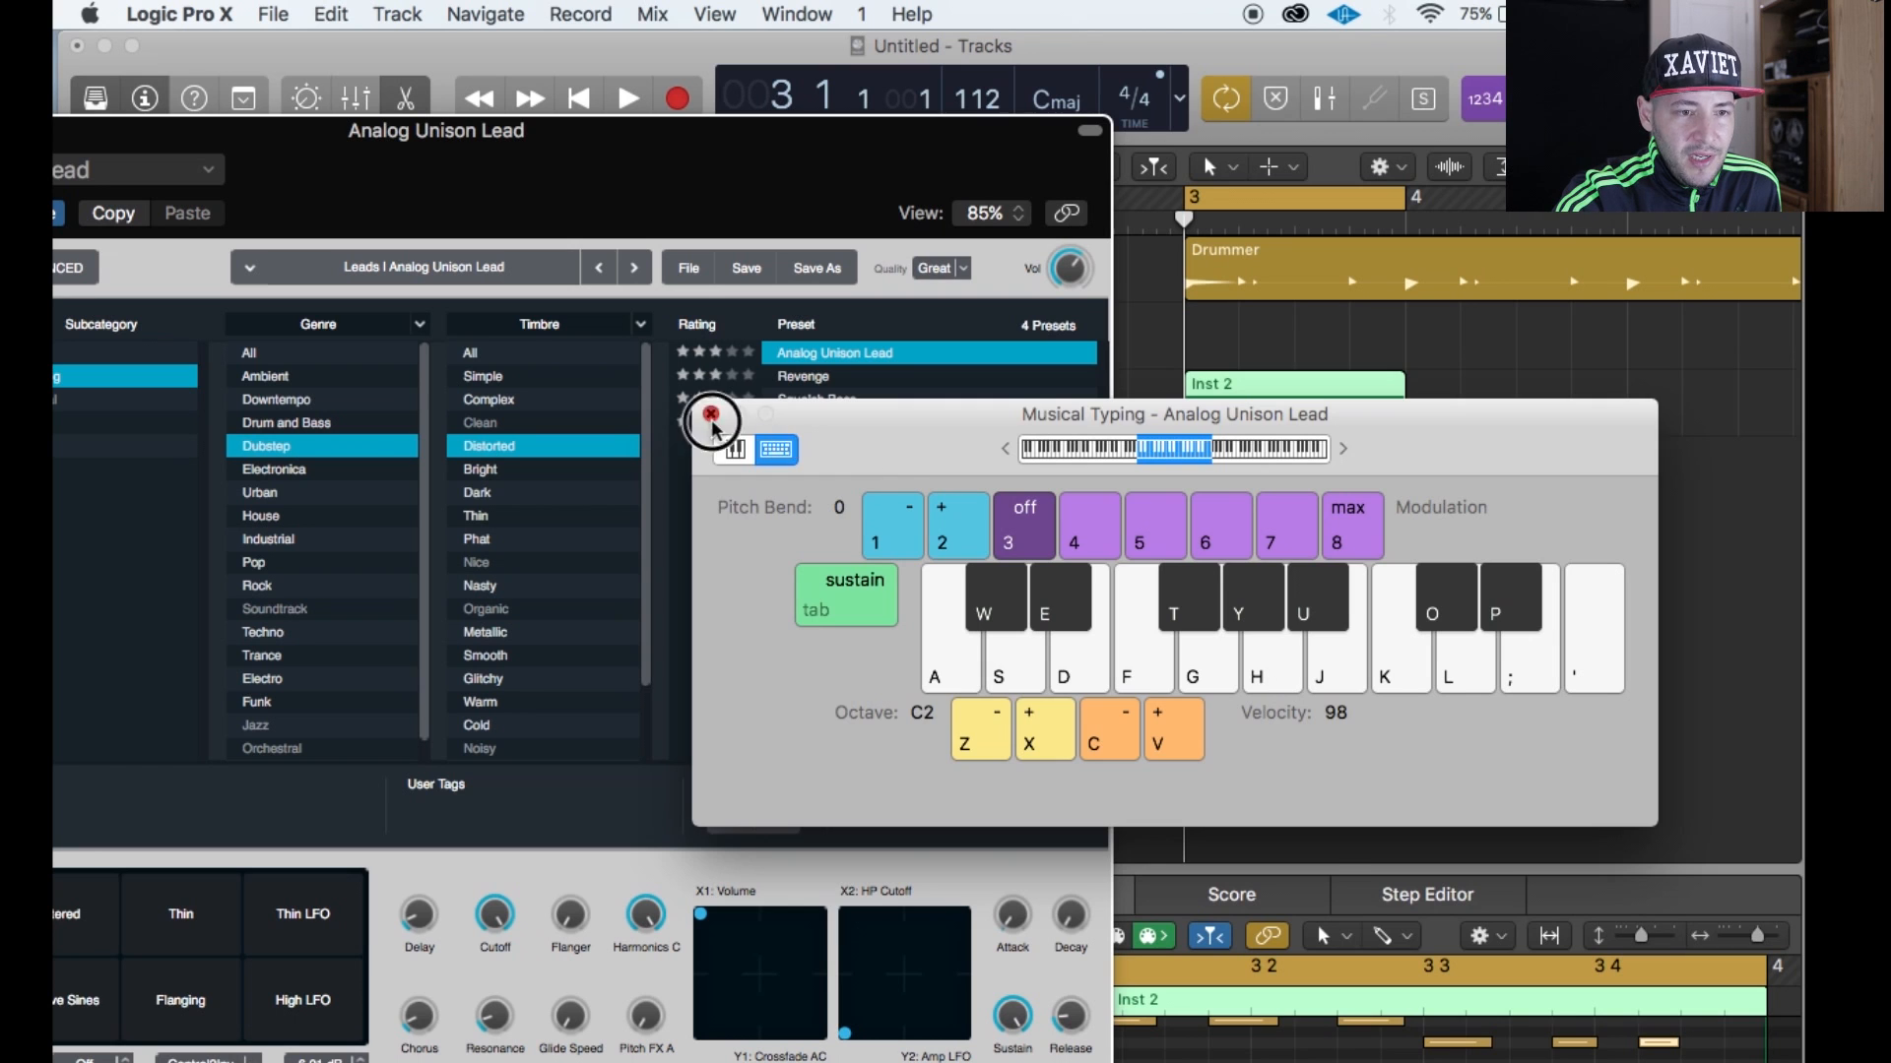
Browse the Alchemy setting categories, including Modern Synth, Vintage Synth and Cinematic, without loading another preset, and close the Alchemy window.
left_click_drag(671, 128, 1239, 132)
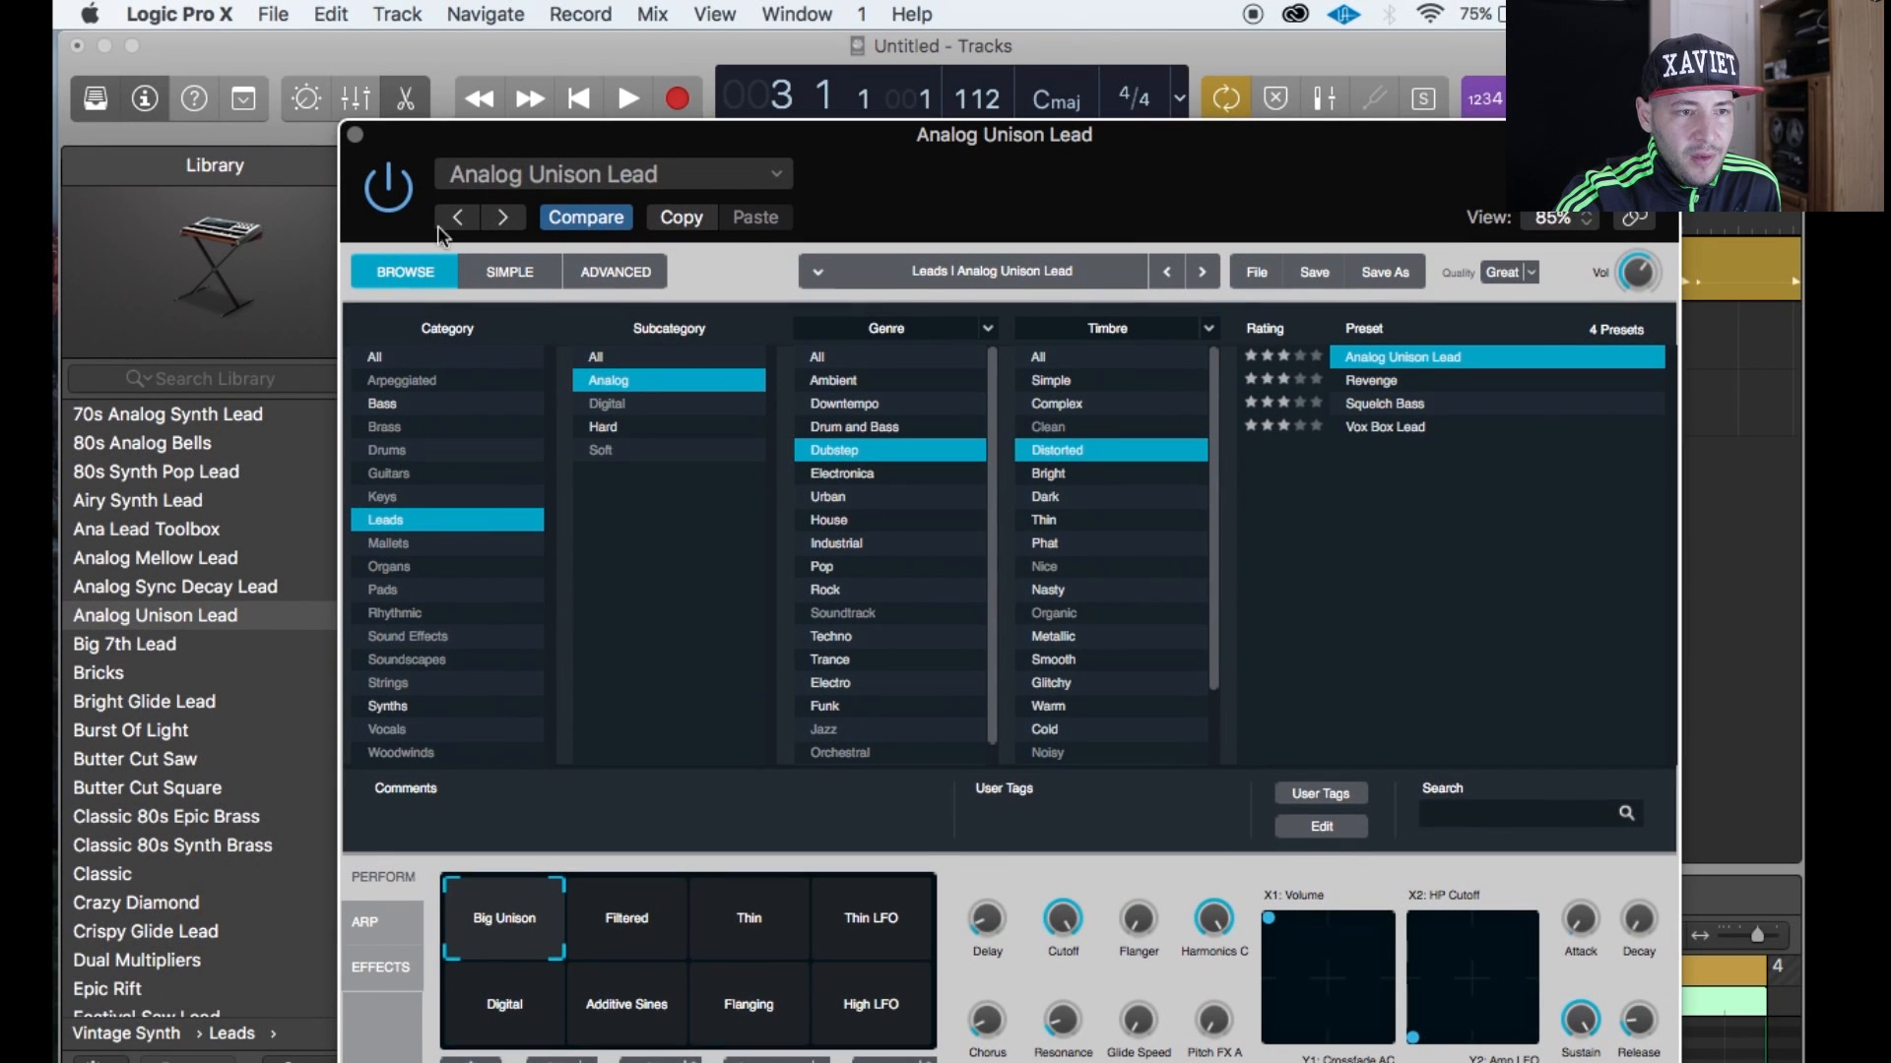
left_click(749, 176)
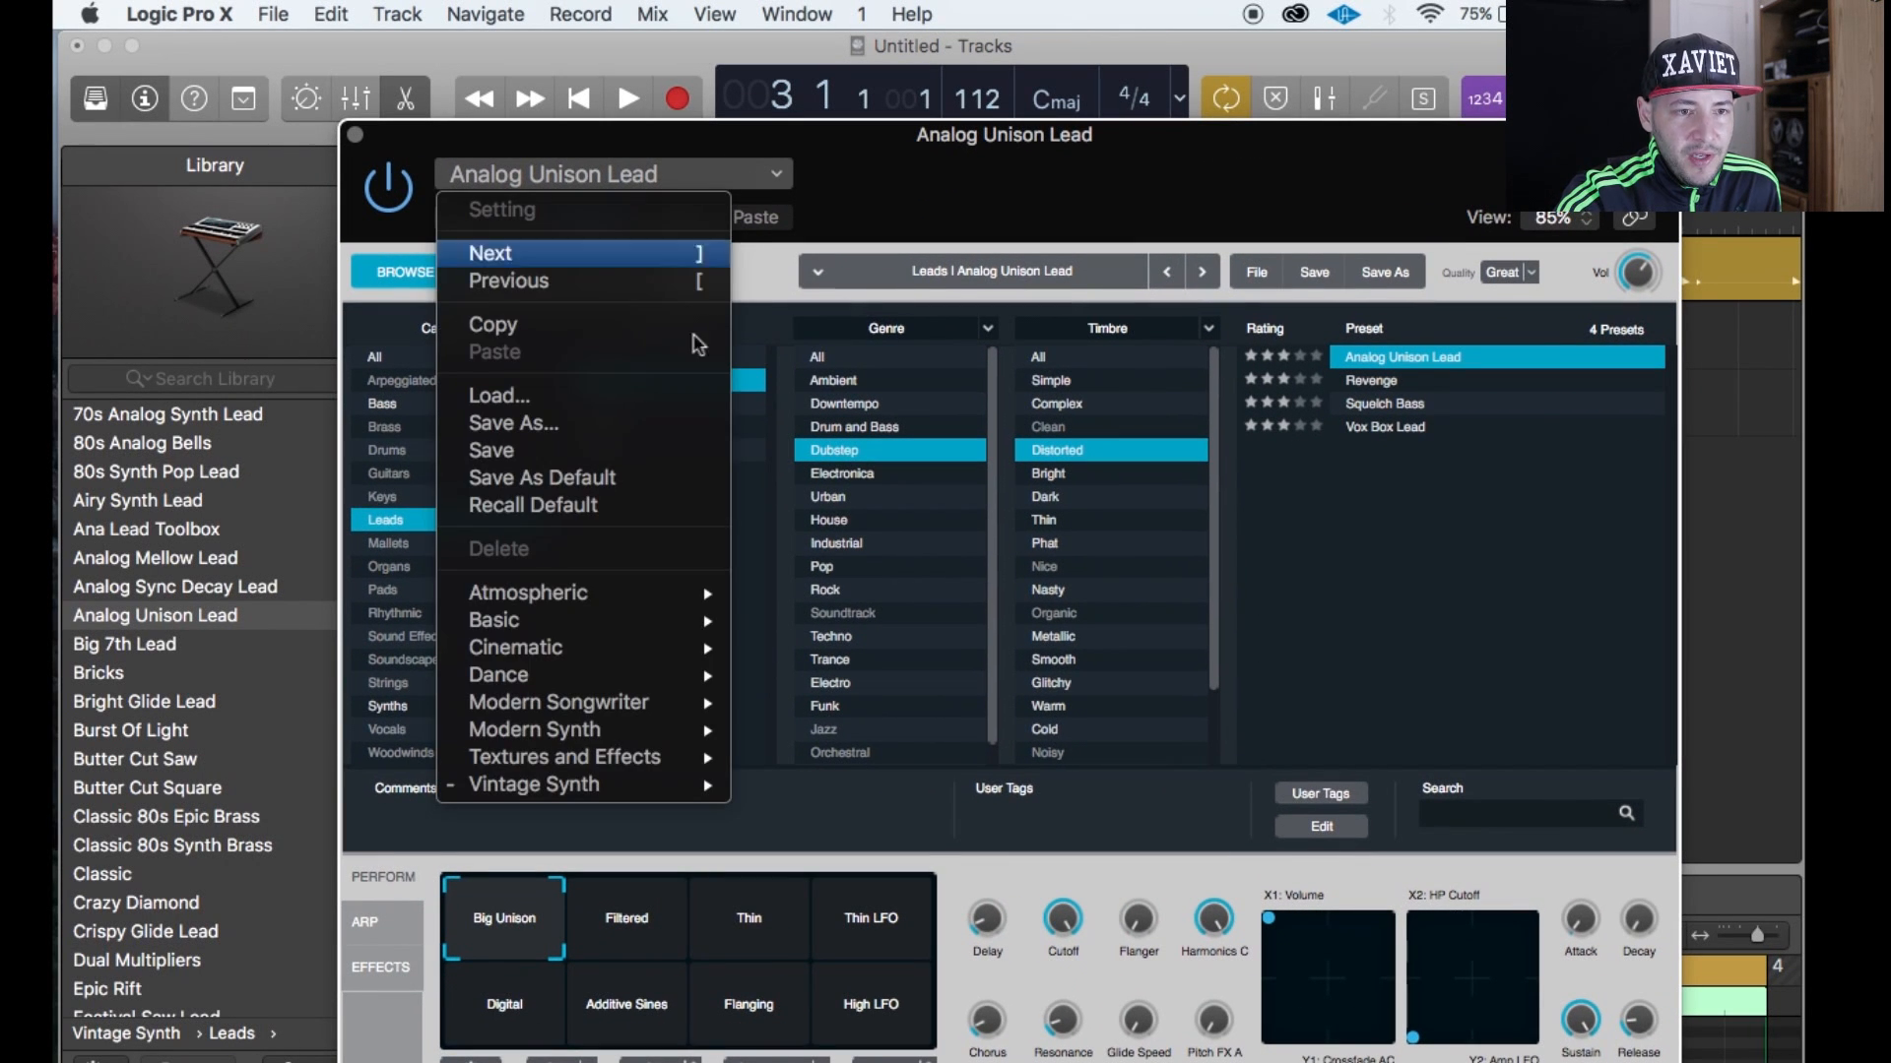
mouse_move(644, 683)
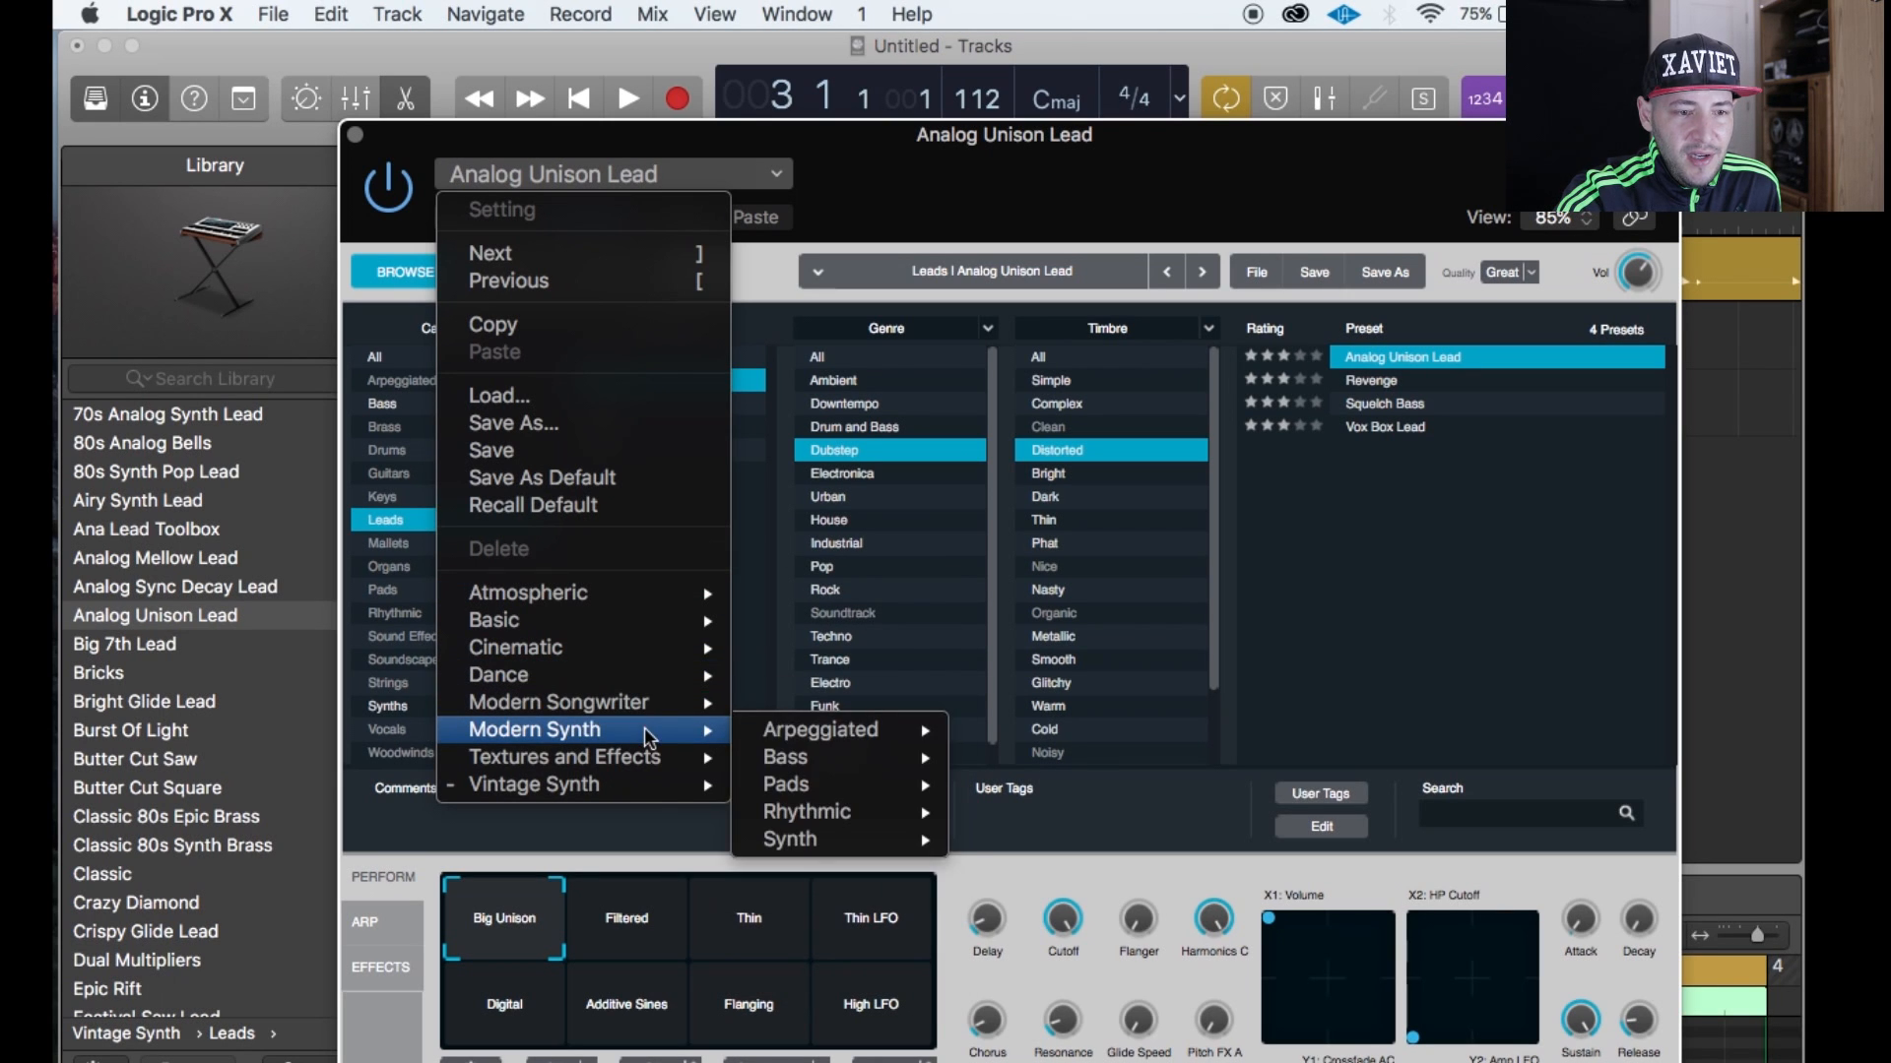
mouse_move(655, 785)
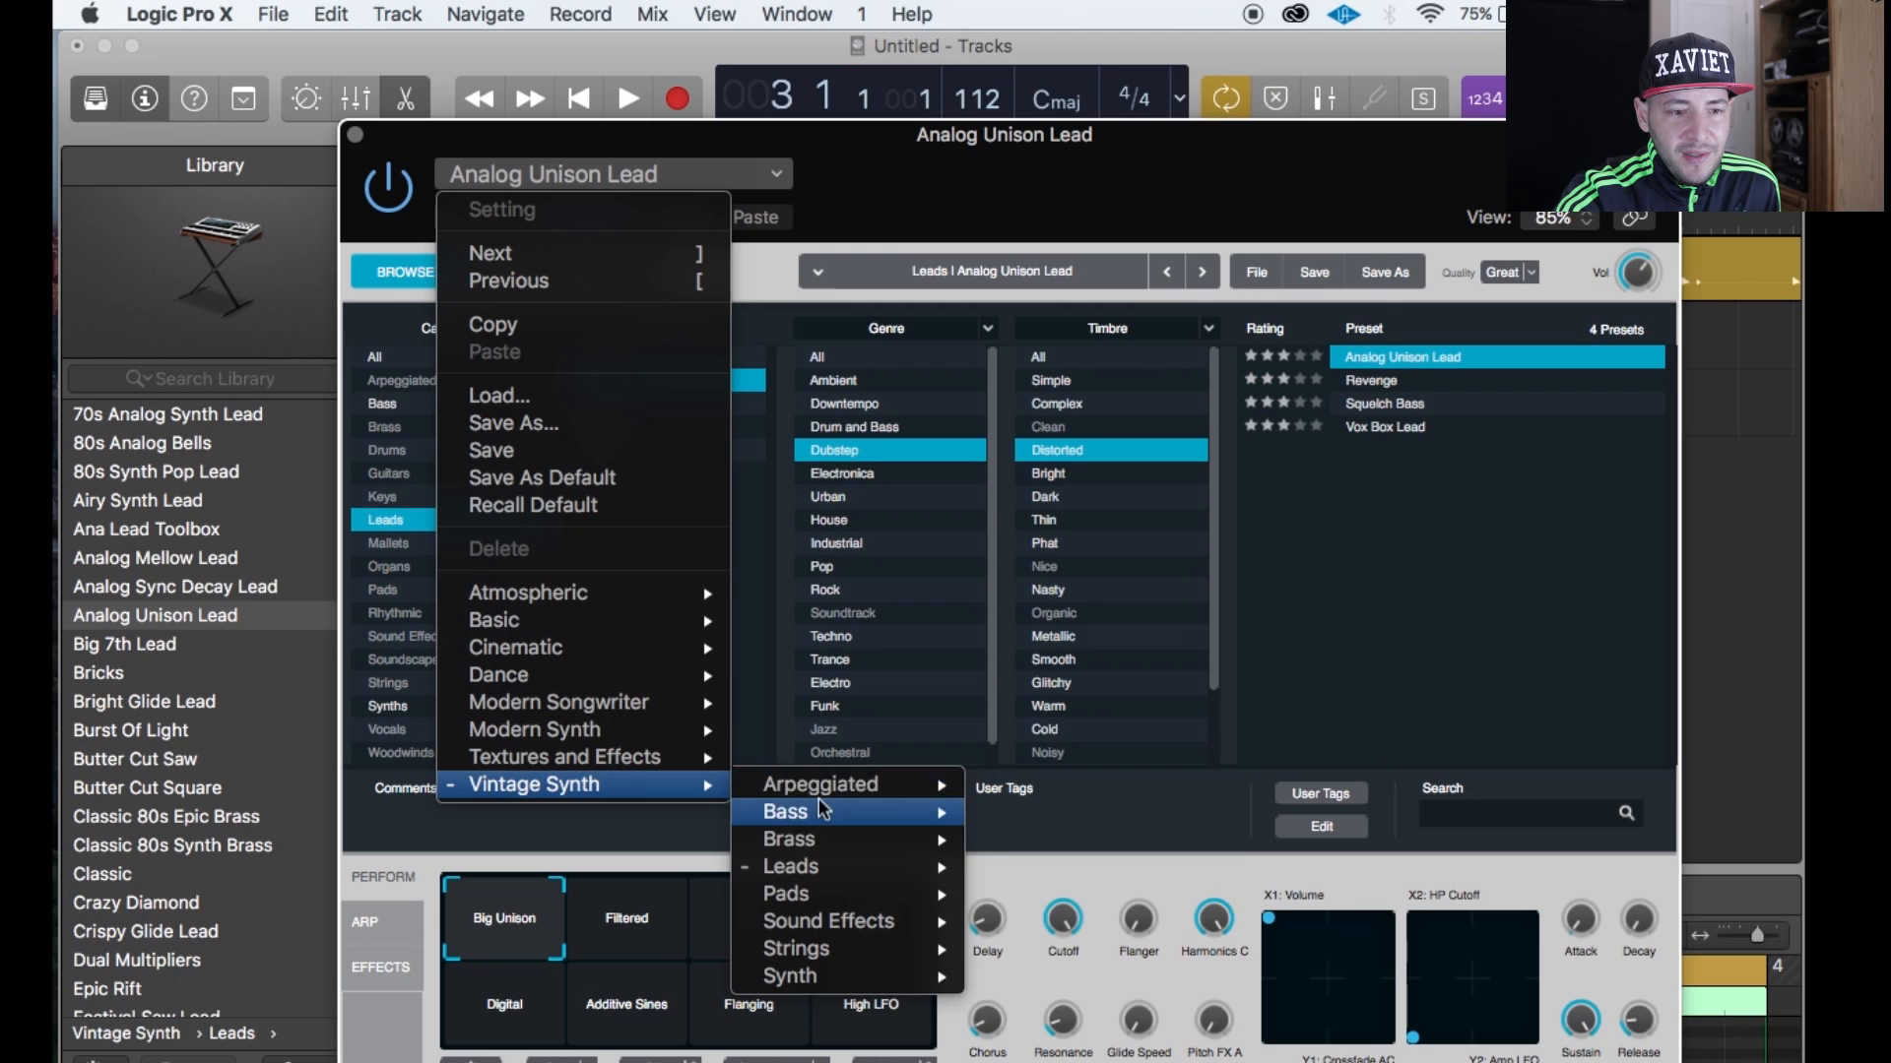
mouse_move(820, 799)
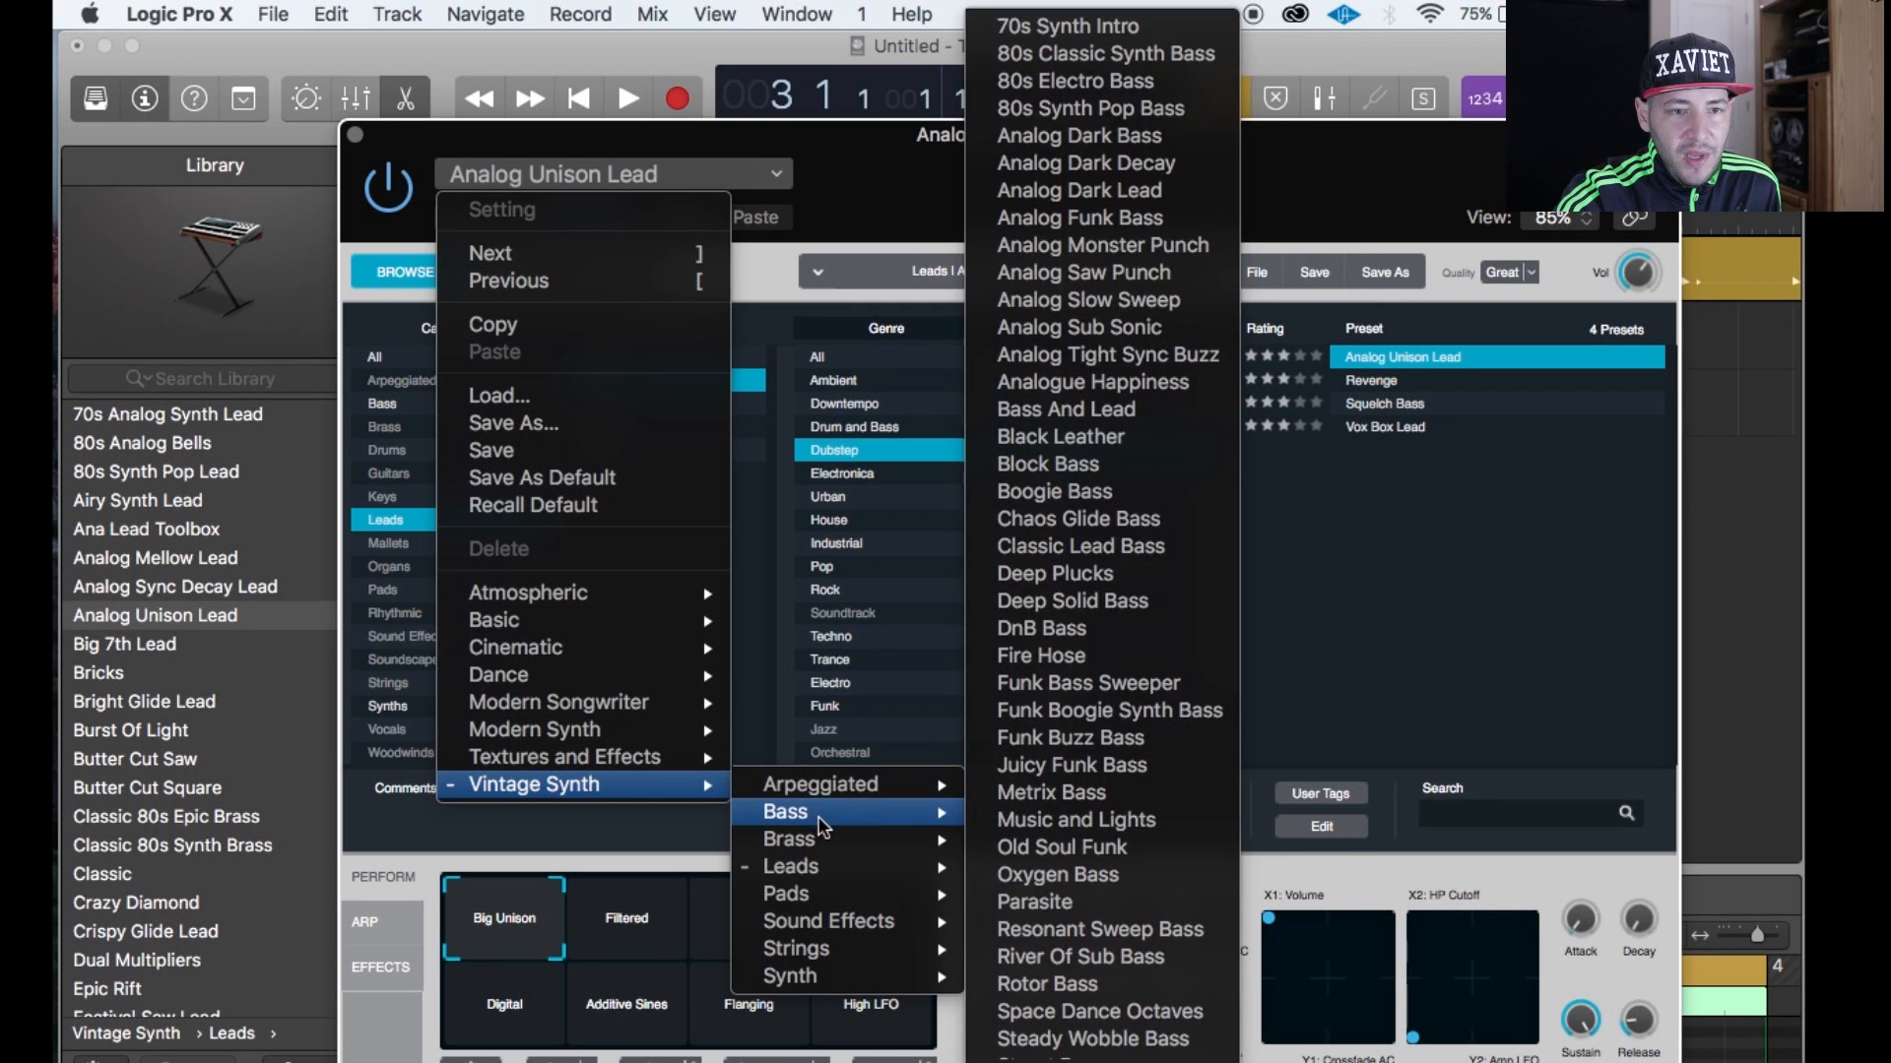
mouse_move(832, 872)
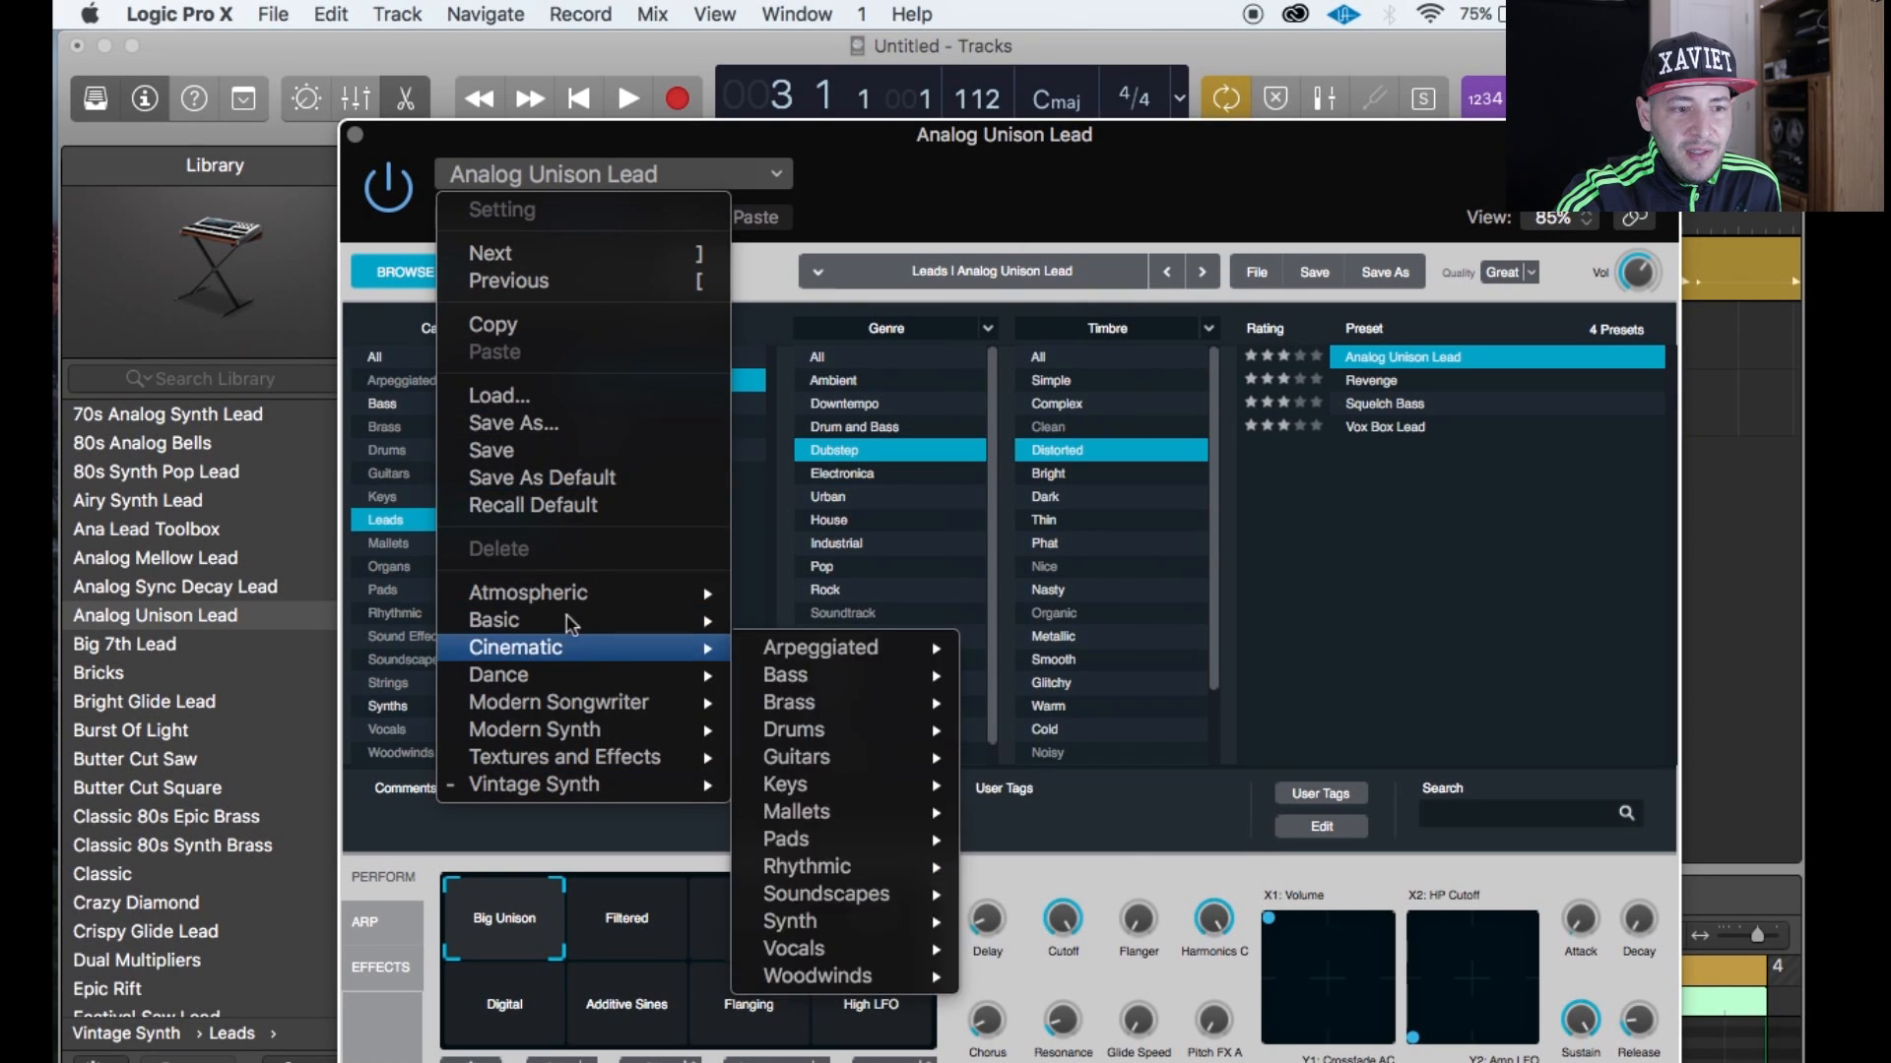
left_click(404, 141)
left_click(356, 136)
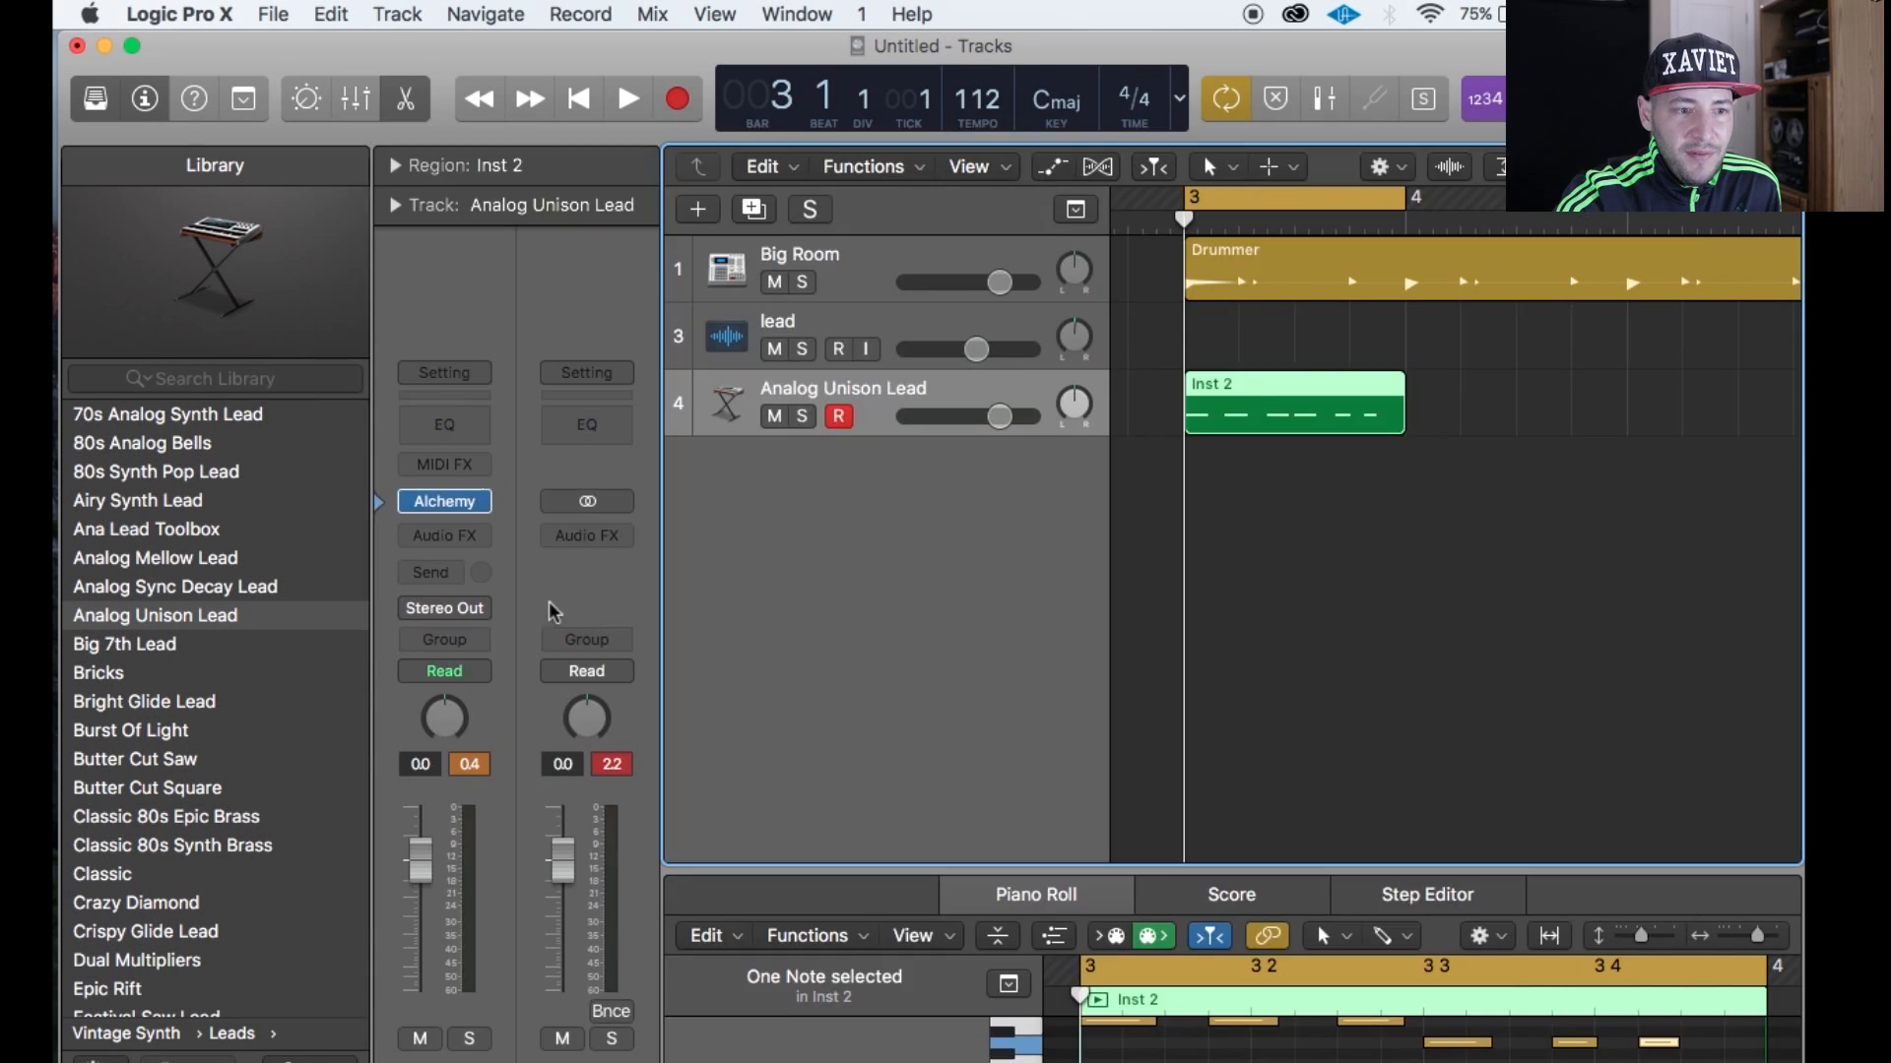
Browse the instrument plug-in choices for the Analog Unison Lead track, including third-party AU Instruments, without replacing Alchemy.
left_click(489, 499)
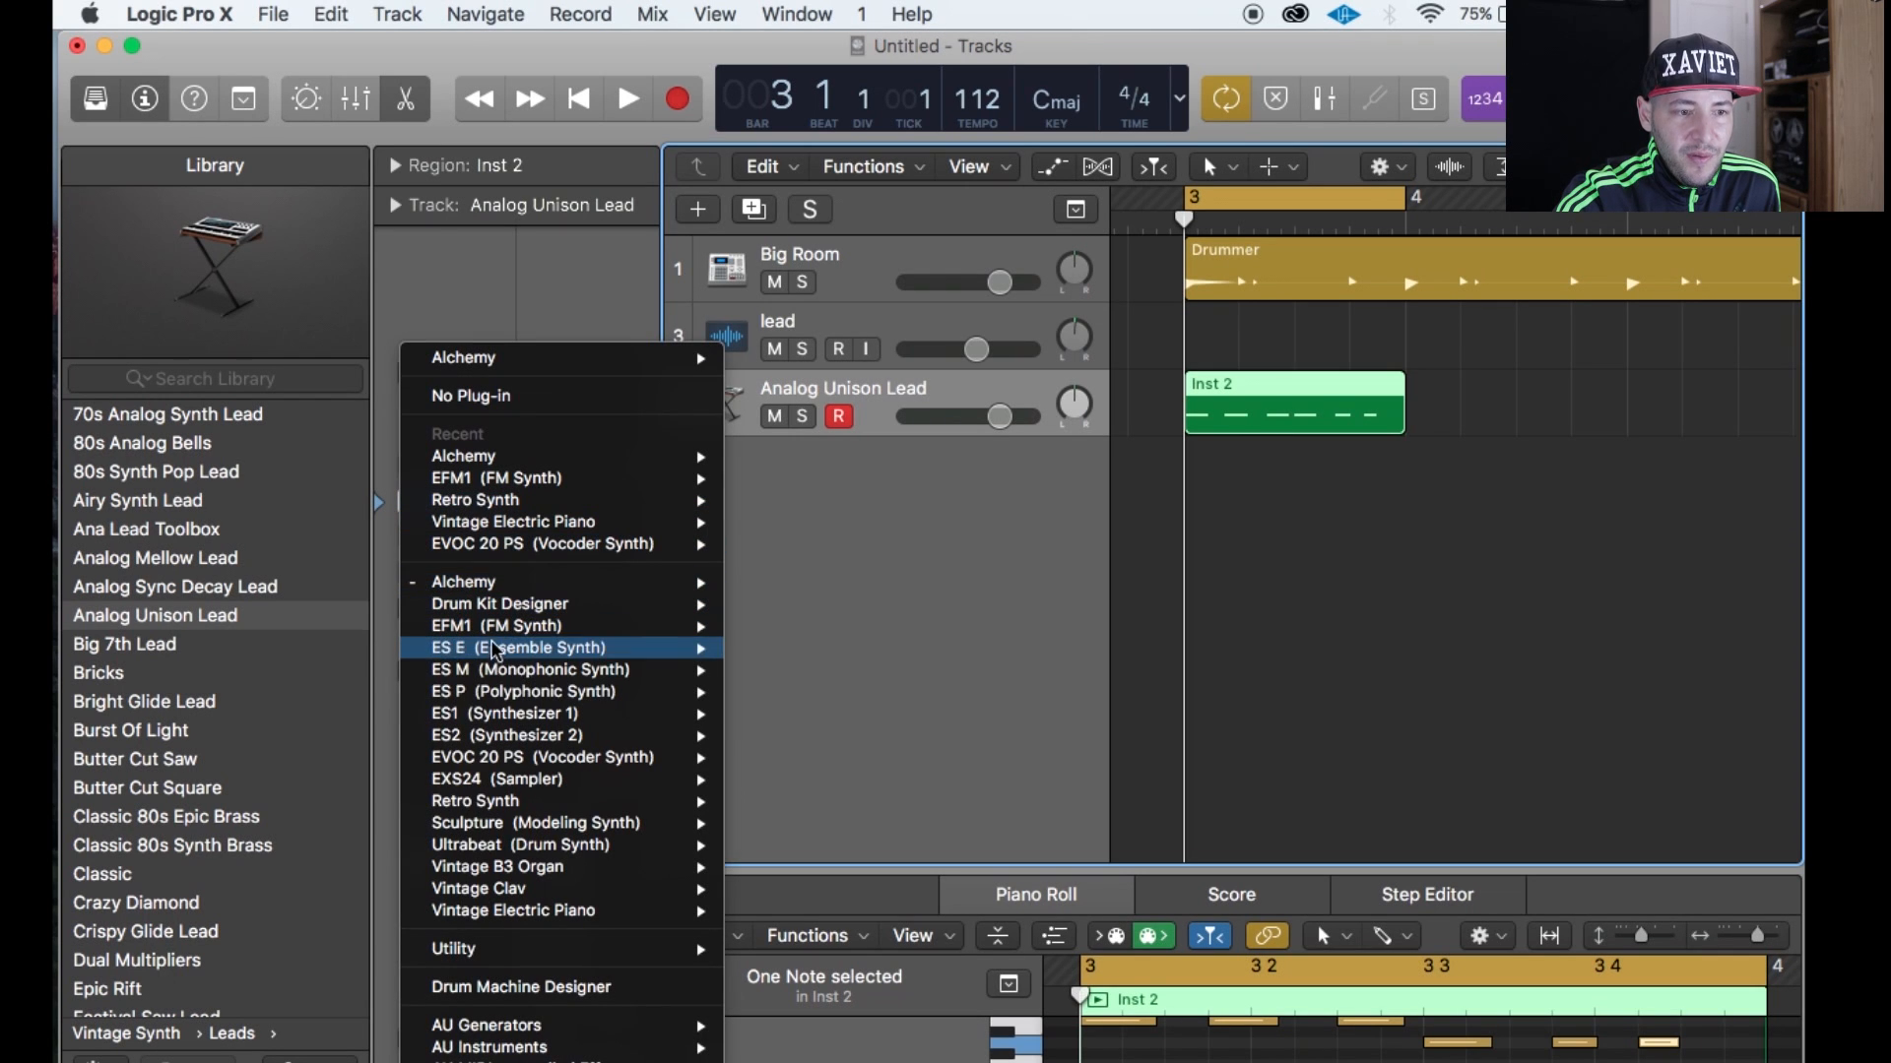
mouse_move(505, 697)
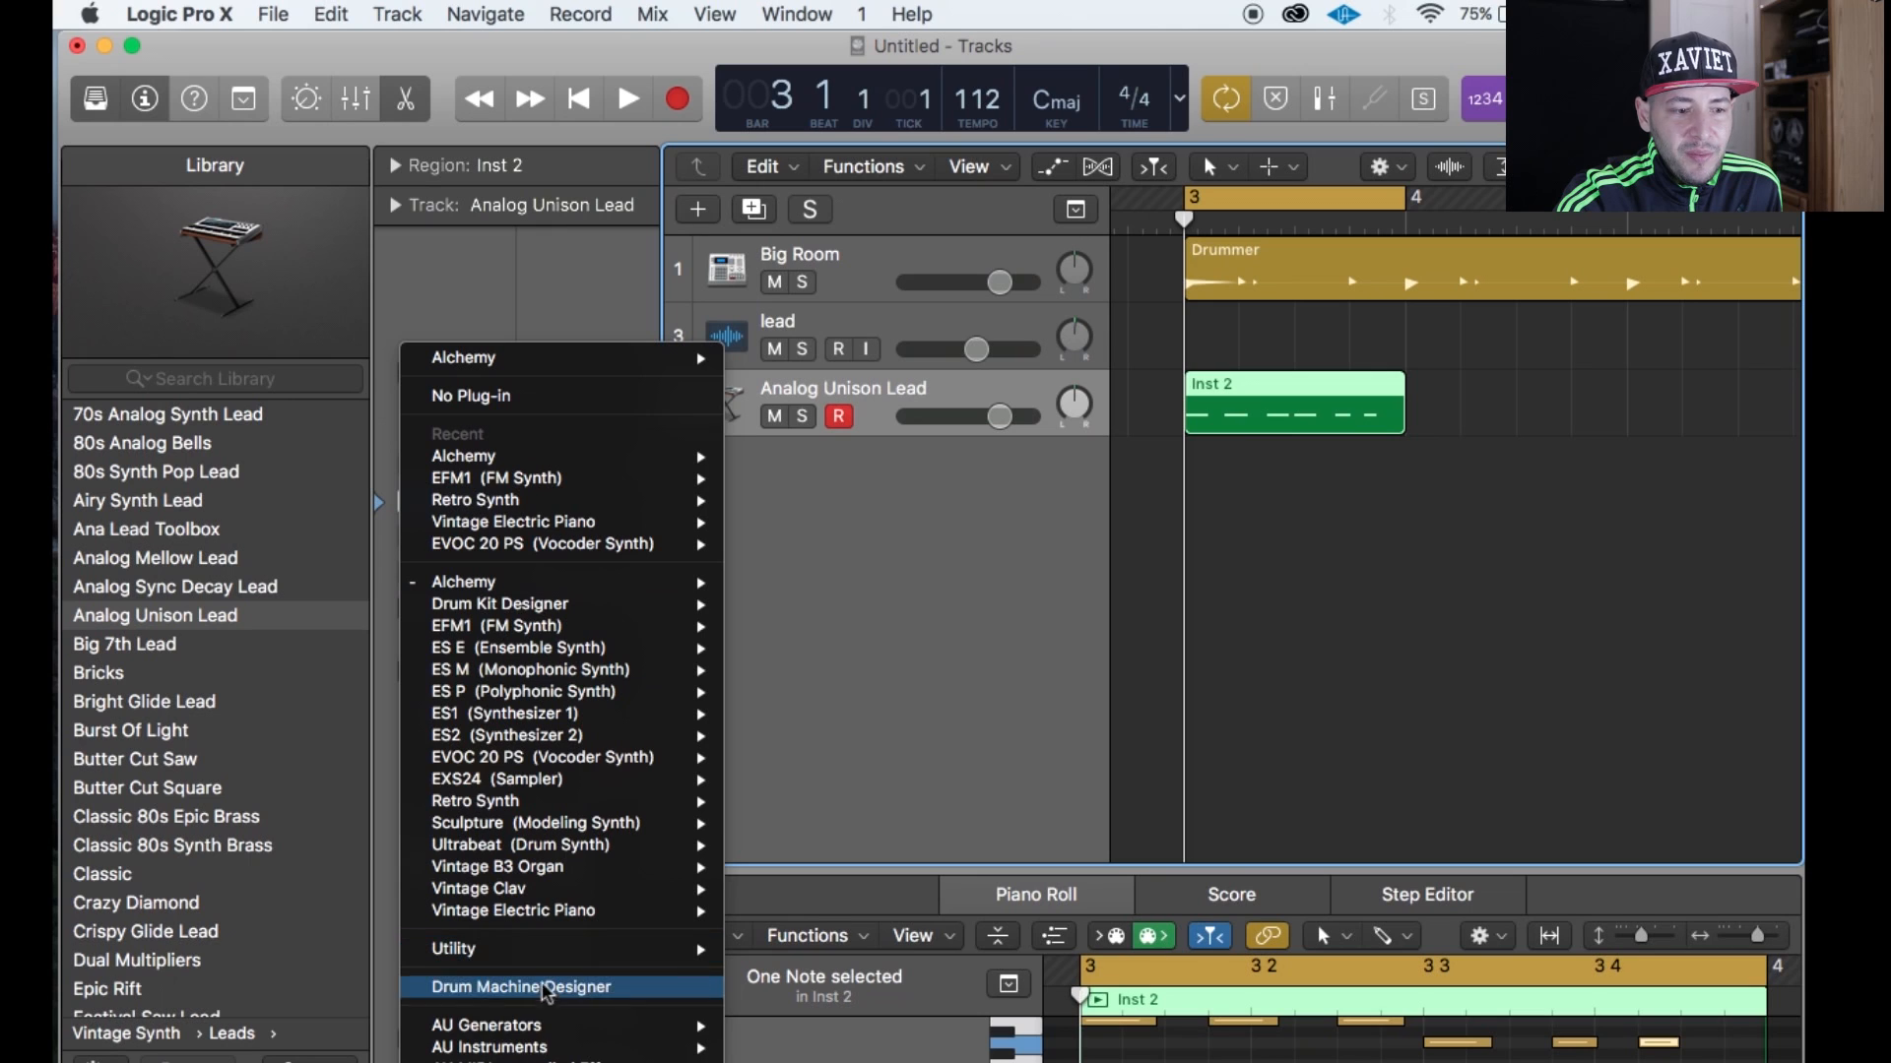
mouse_move(541, 1034)
mouse_move(601, 1050)
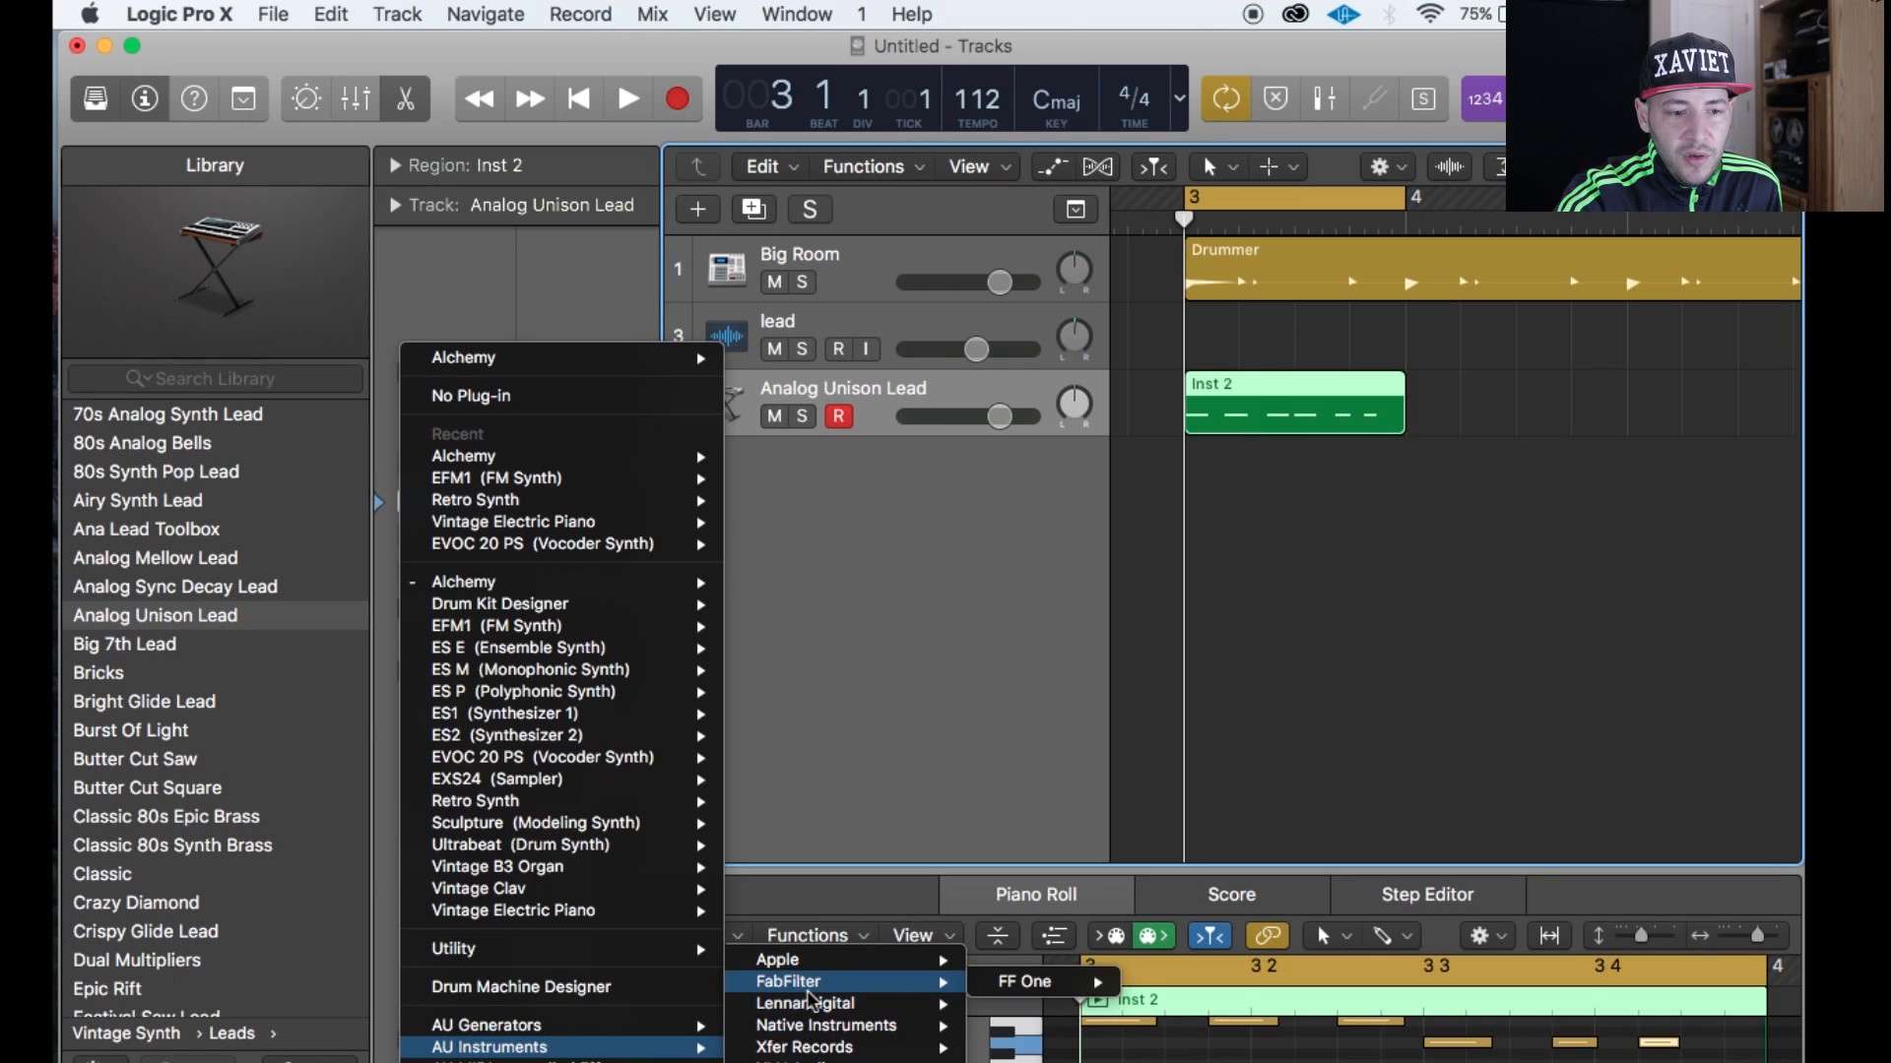
left_click(933, 656)
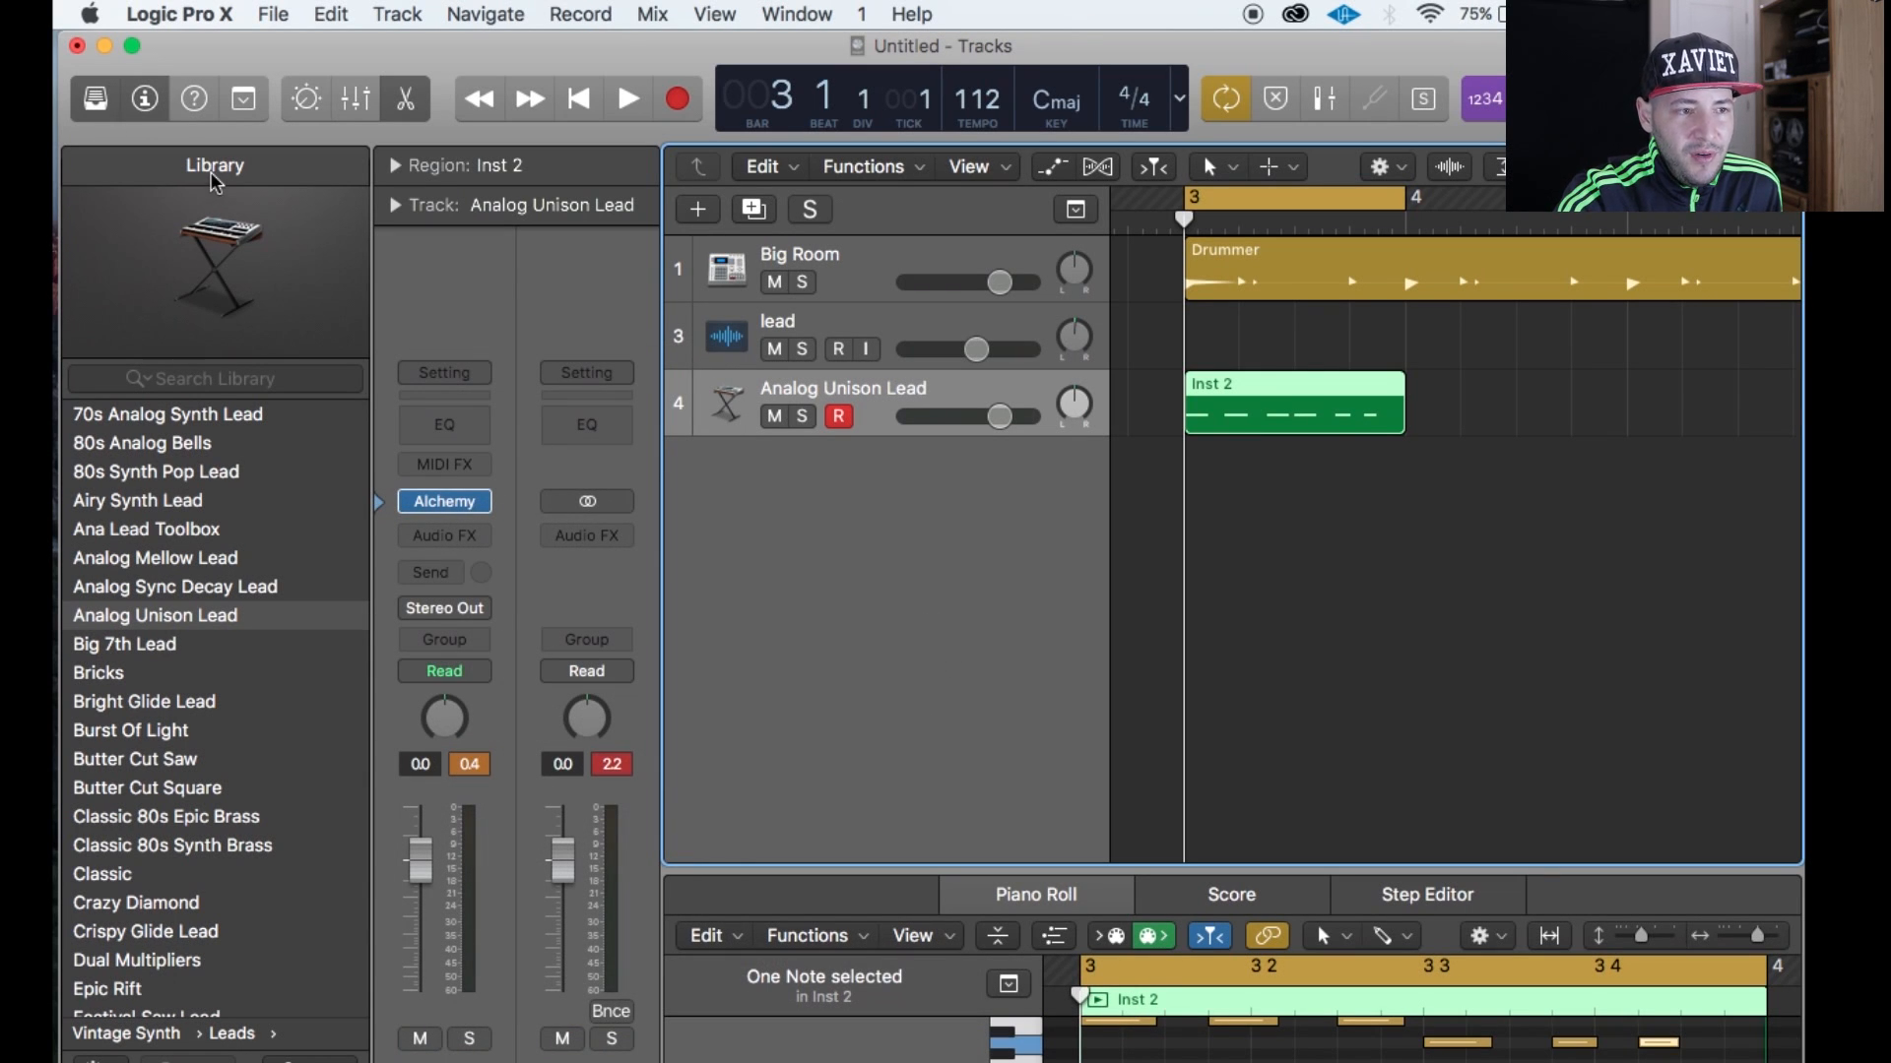
Hide the Library and insert the Arpeggiator MIDI effect on the Analog Unison Lead track, keeping its window clear of the track list.
left_click(95, 98)
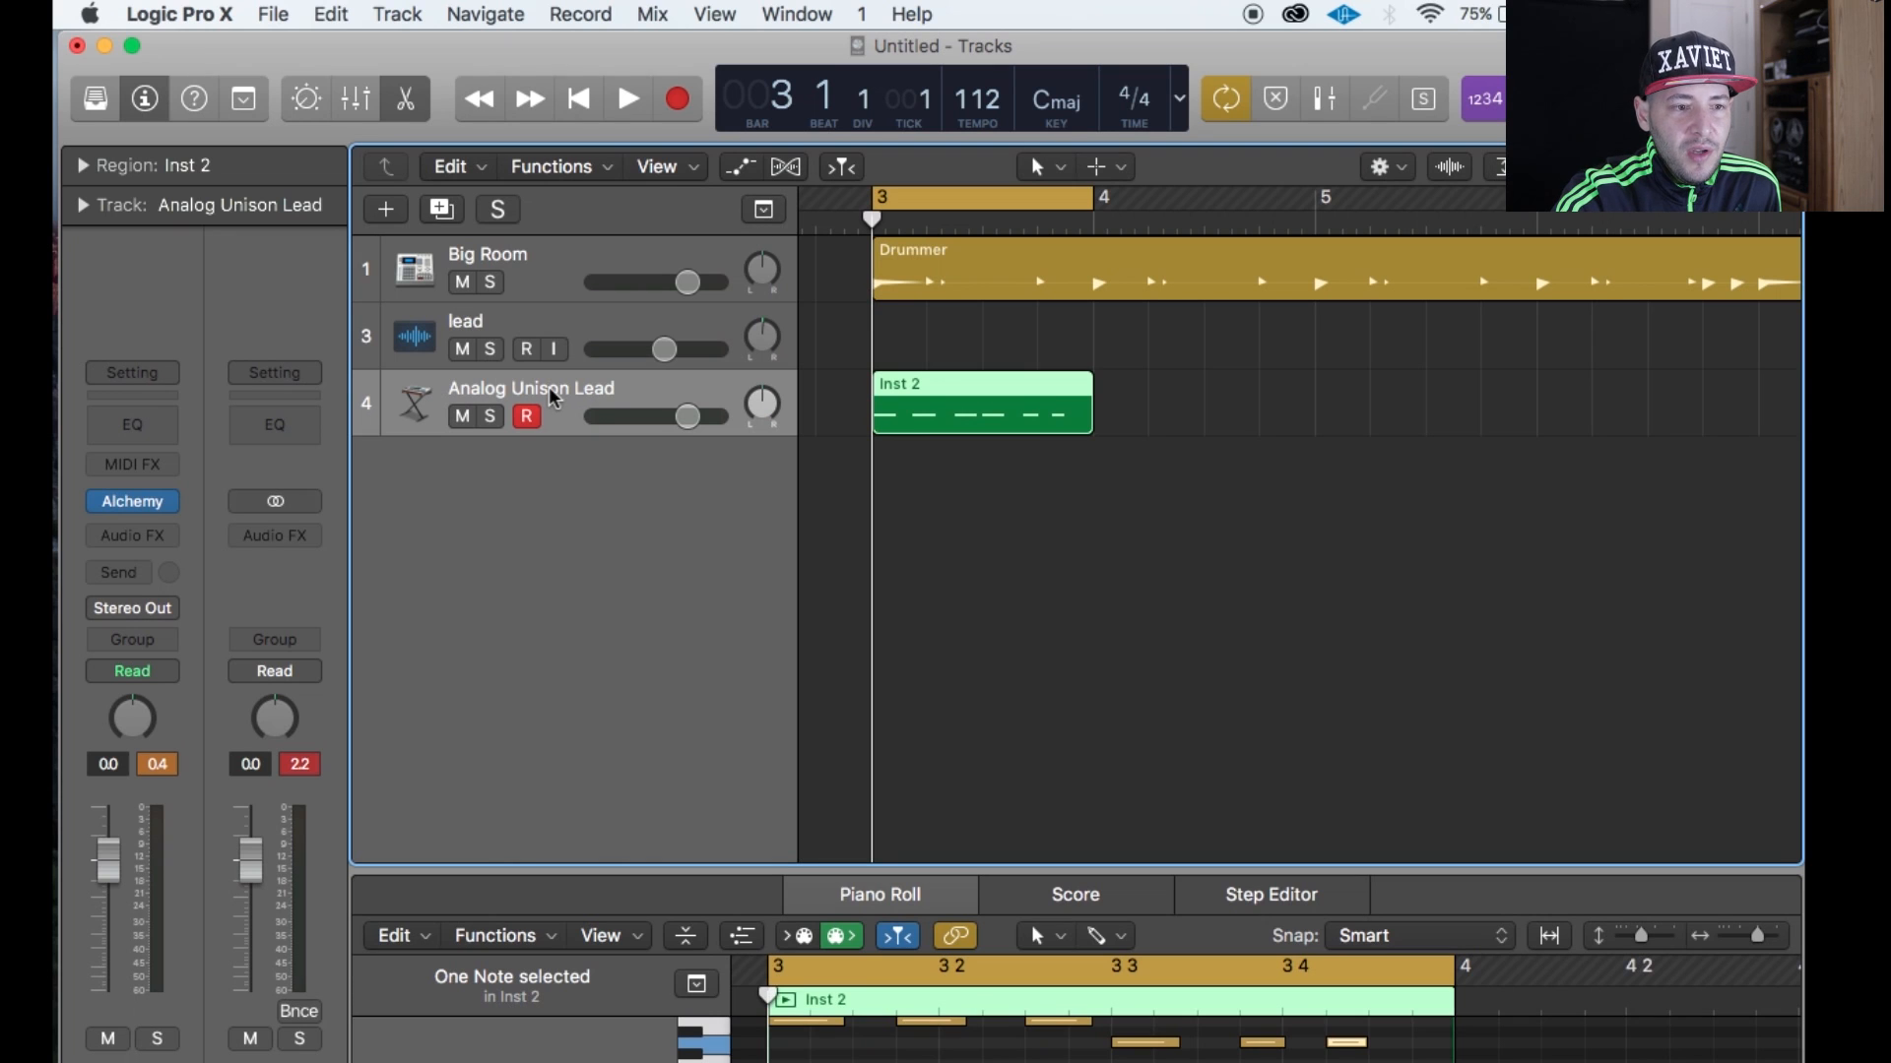
left_click(169, 540)
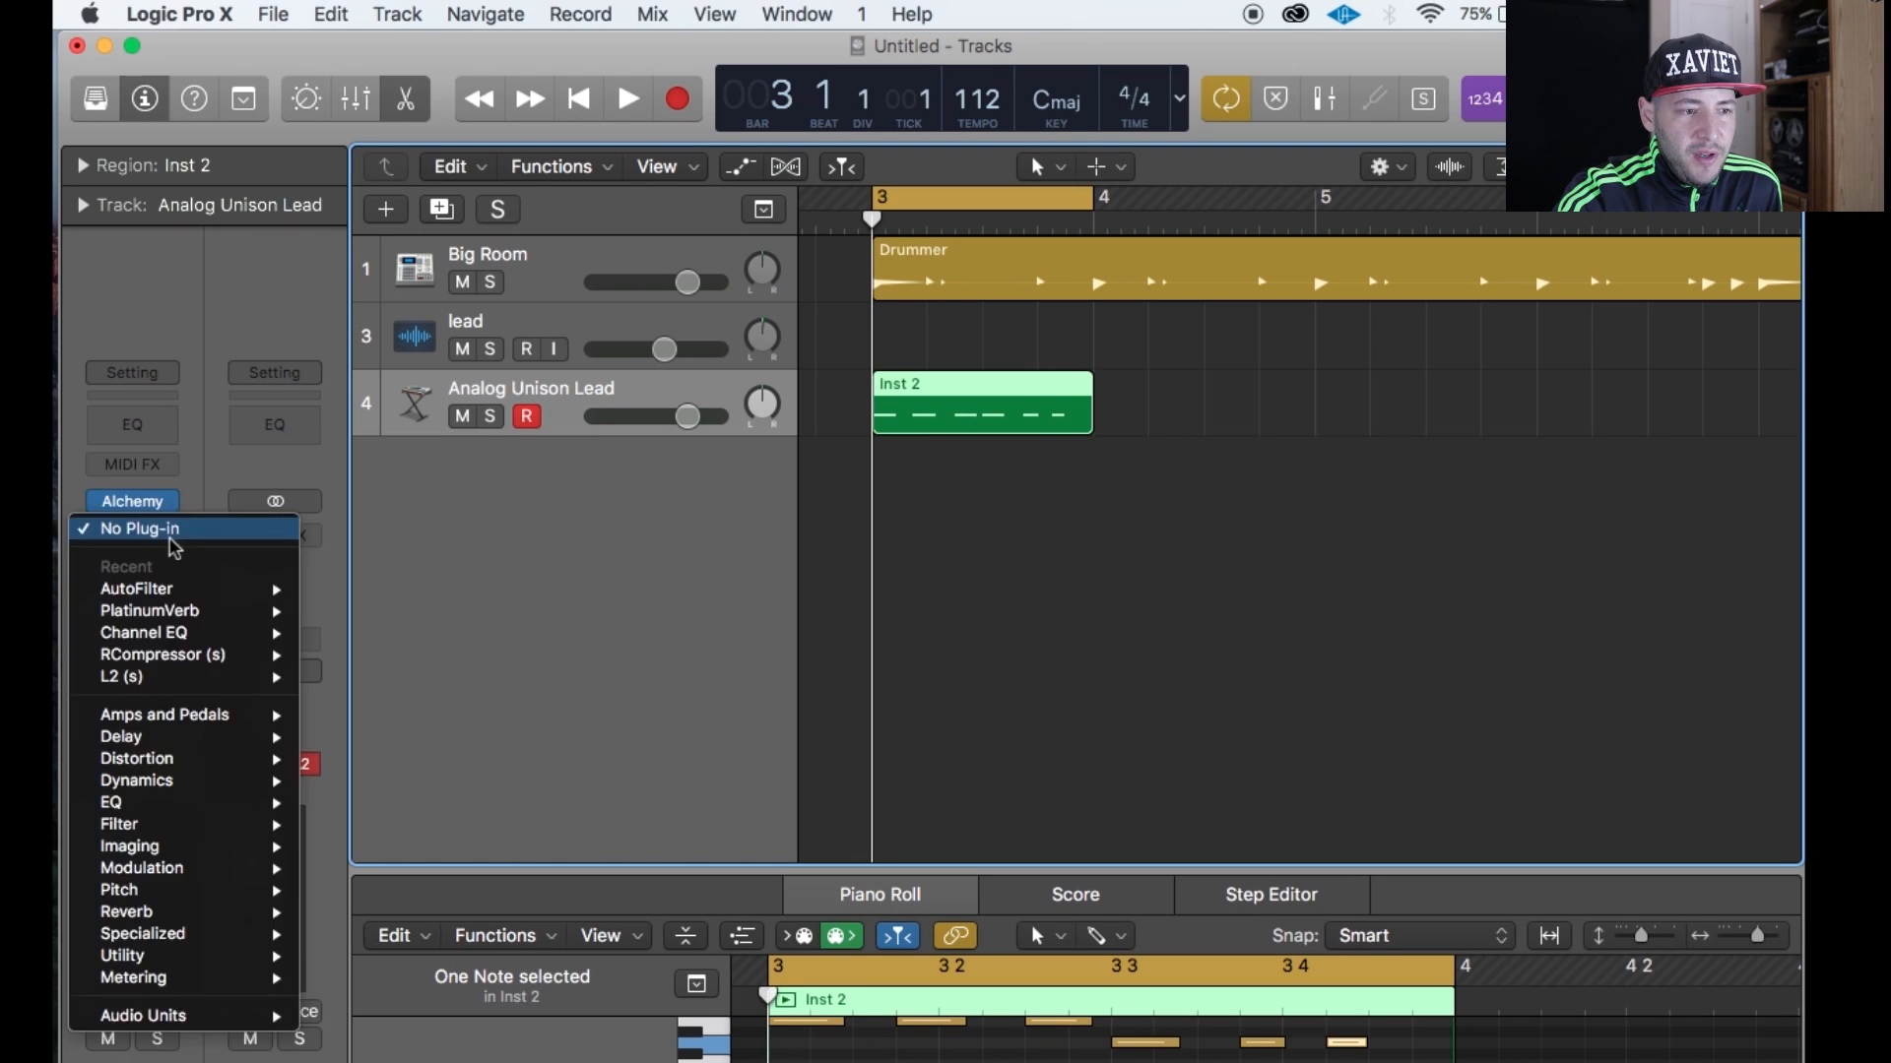
left_click(186, 463)
left_click(170, 469)
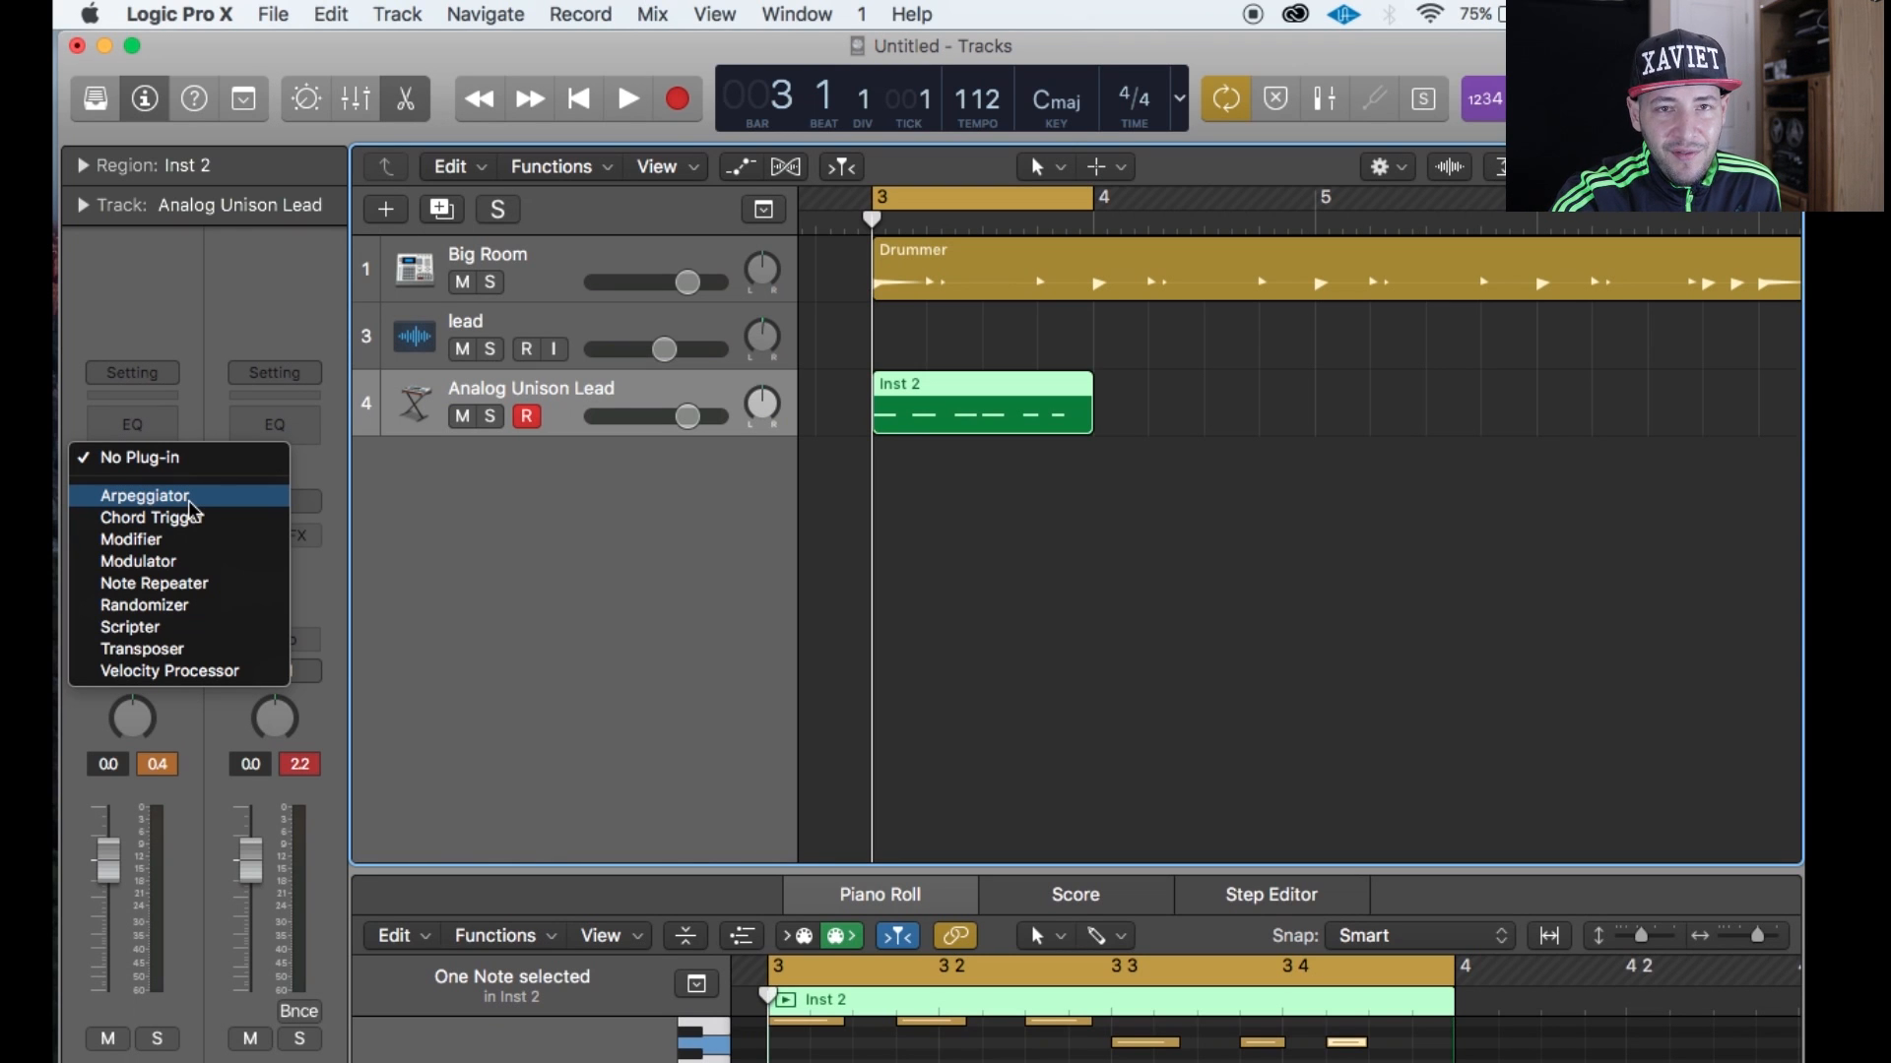
key("Escape")
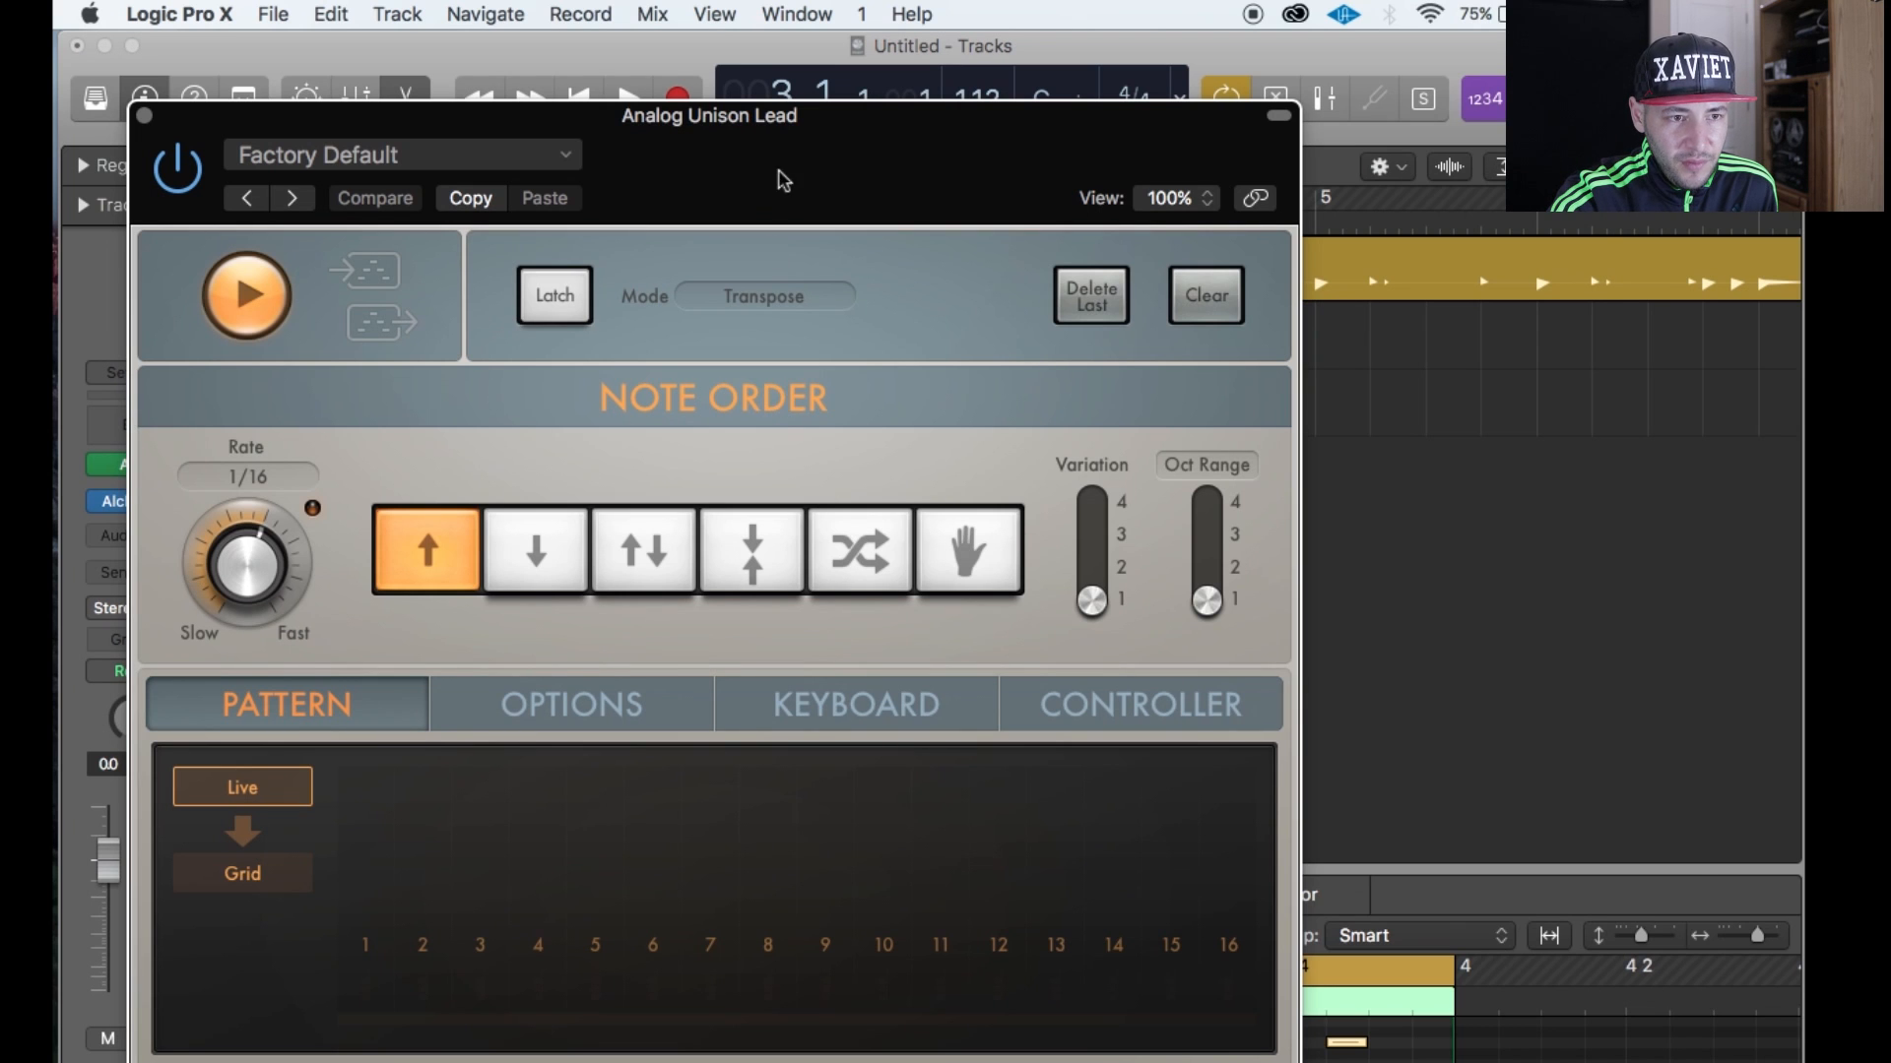
left_click_drag(778, 180, 1759, 199)
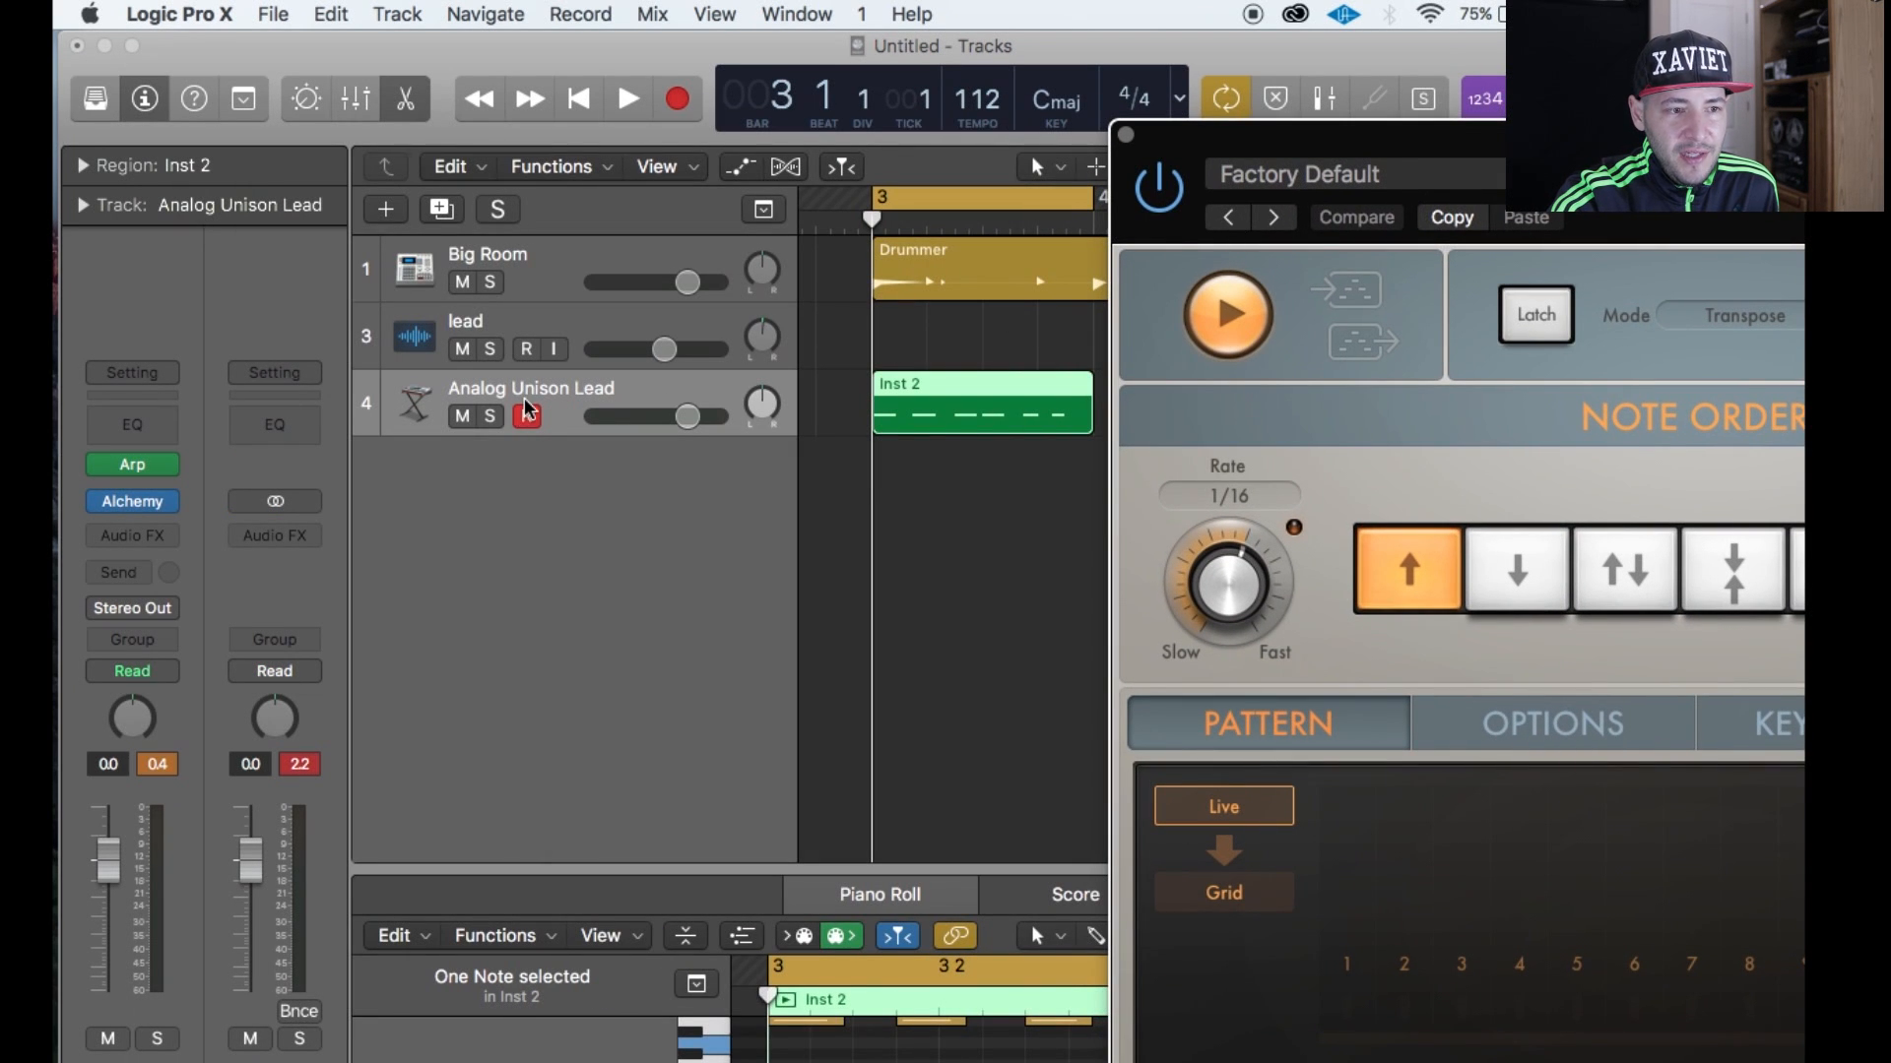
Compare the channel strip effect slots of the Analog Unison Lead, lead and Big Room tracks.
left_click(566, 400)
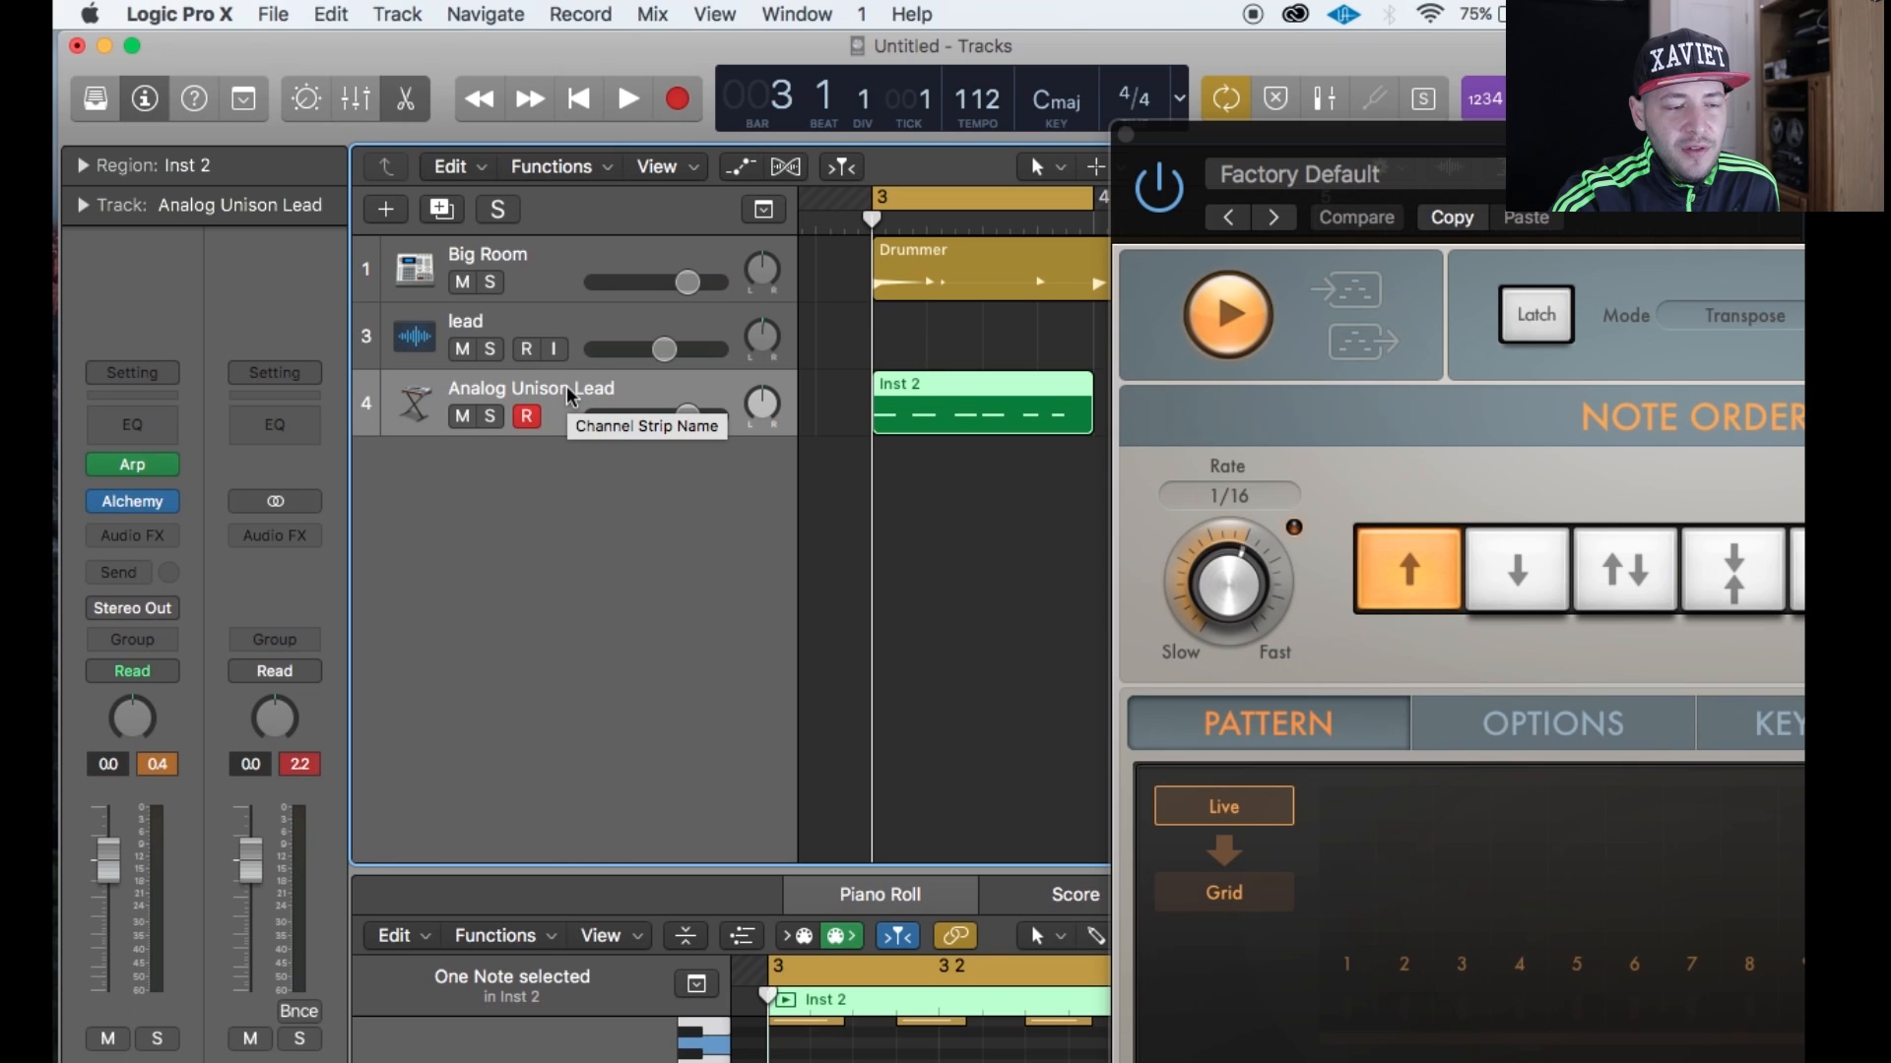
mouse_move(152, 467)
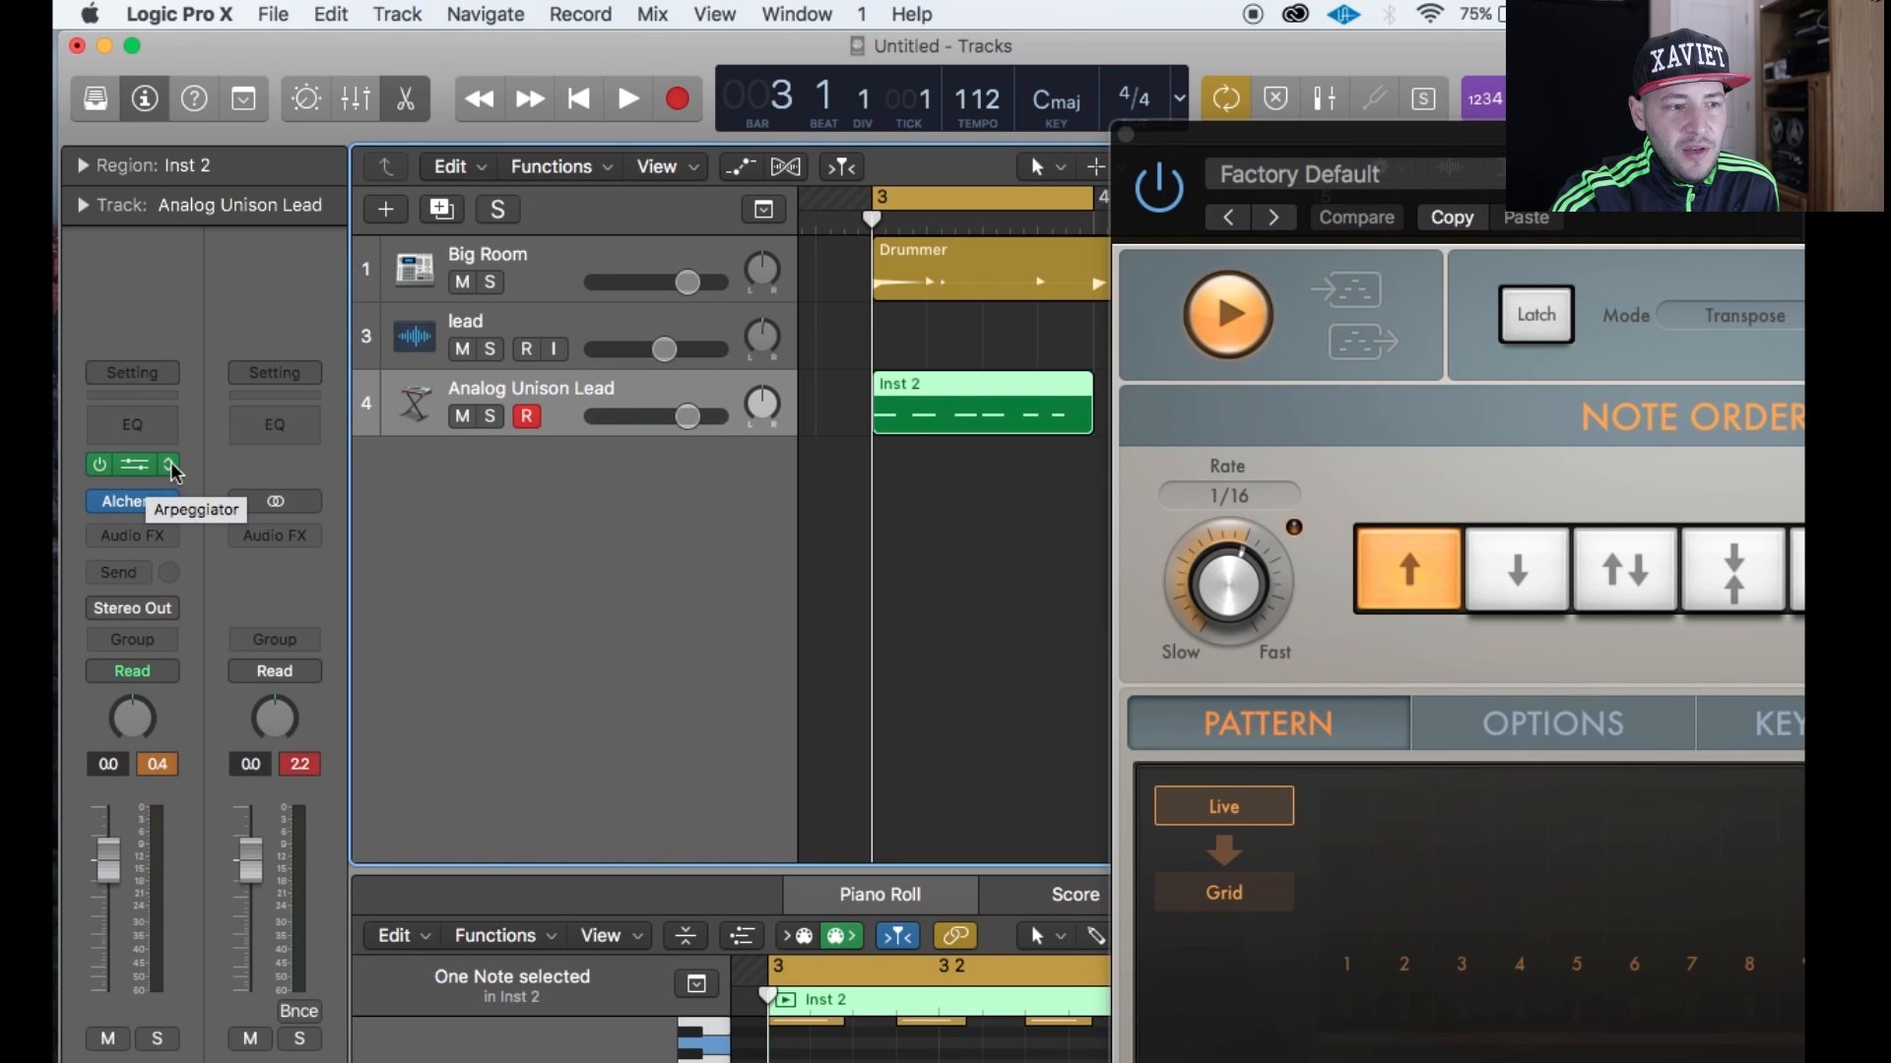
left_click(530, 328)
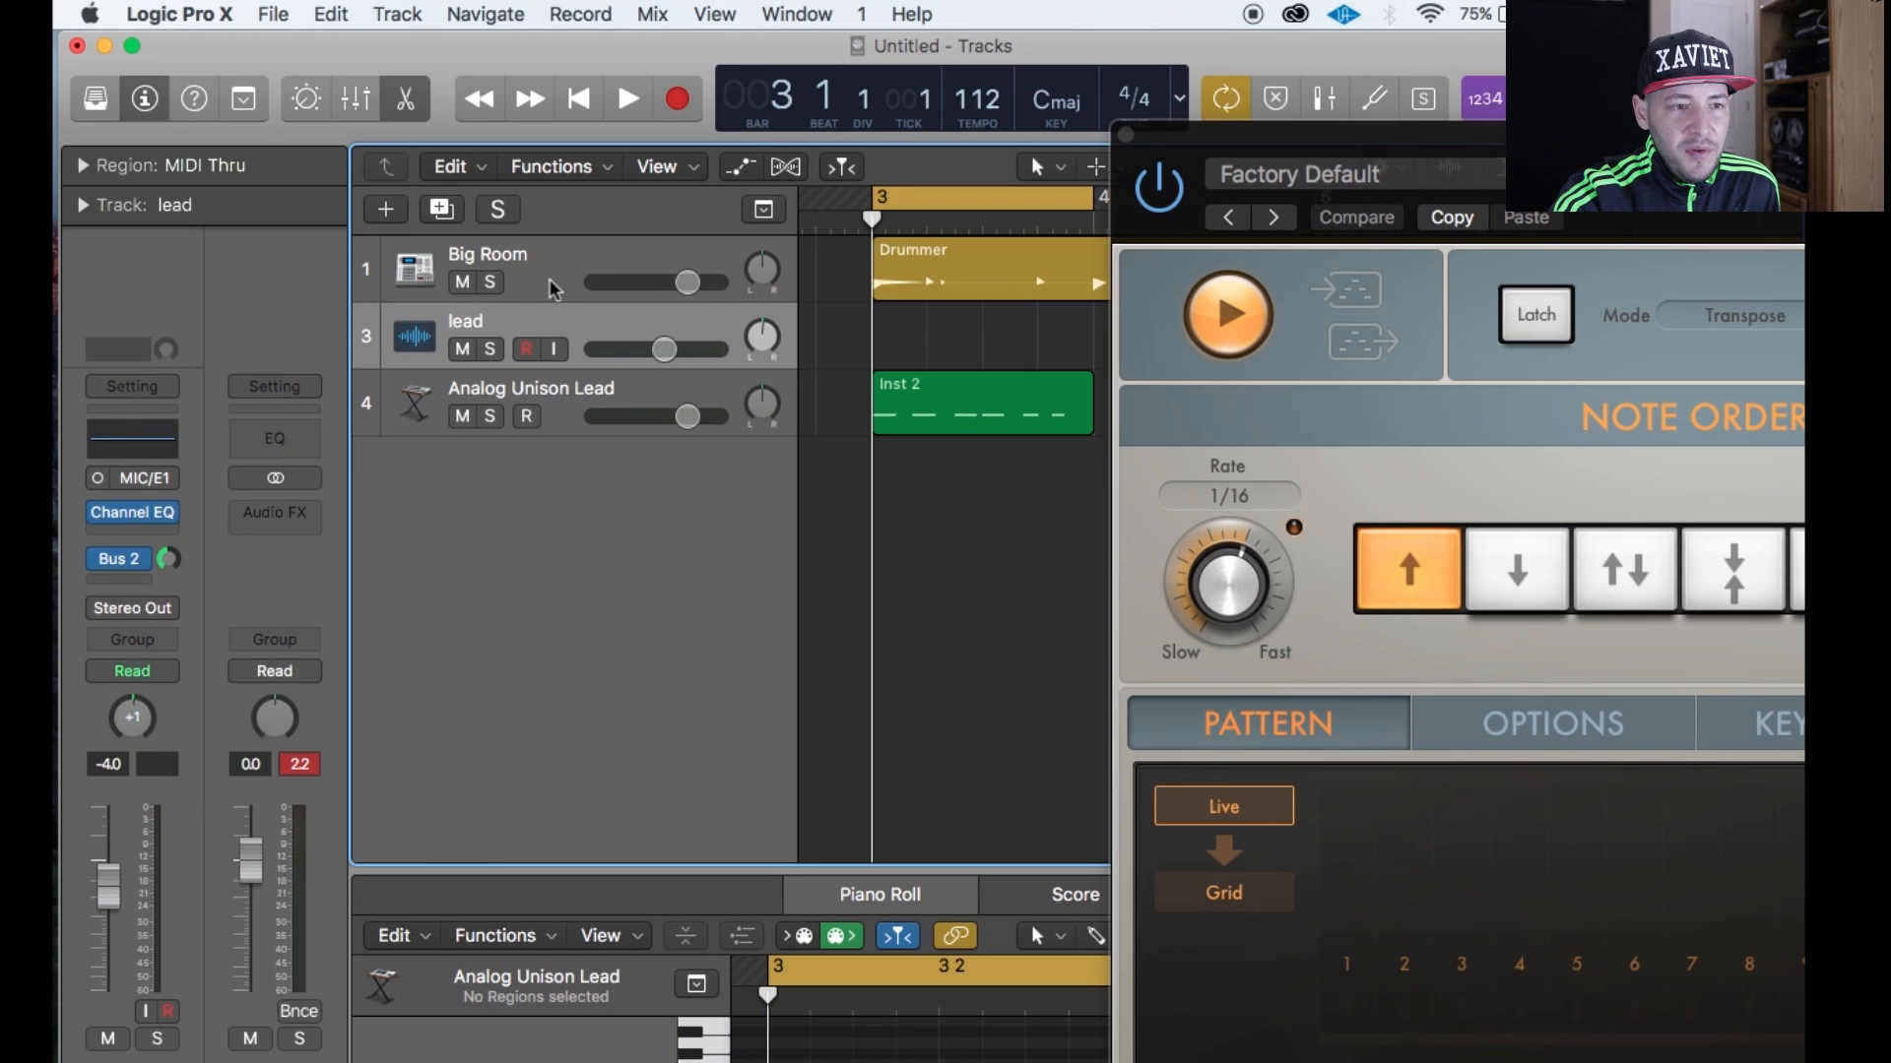
scroll(812, 268, "left", 1)
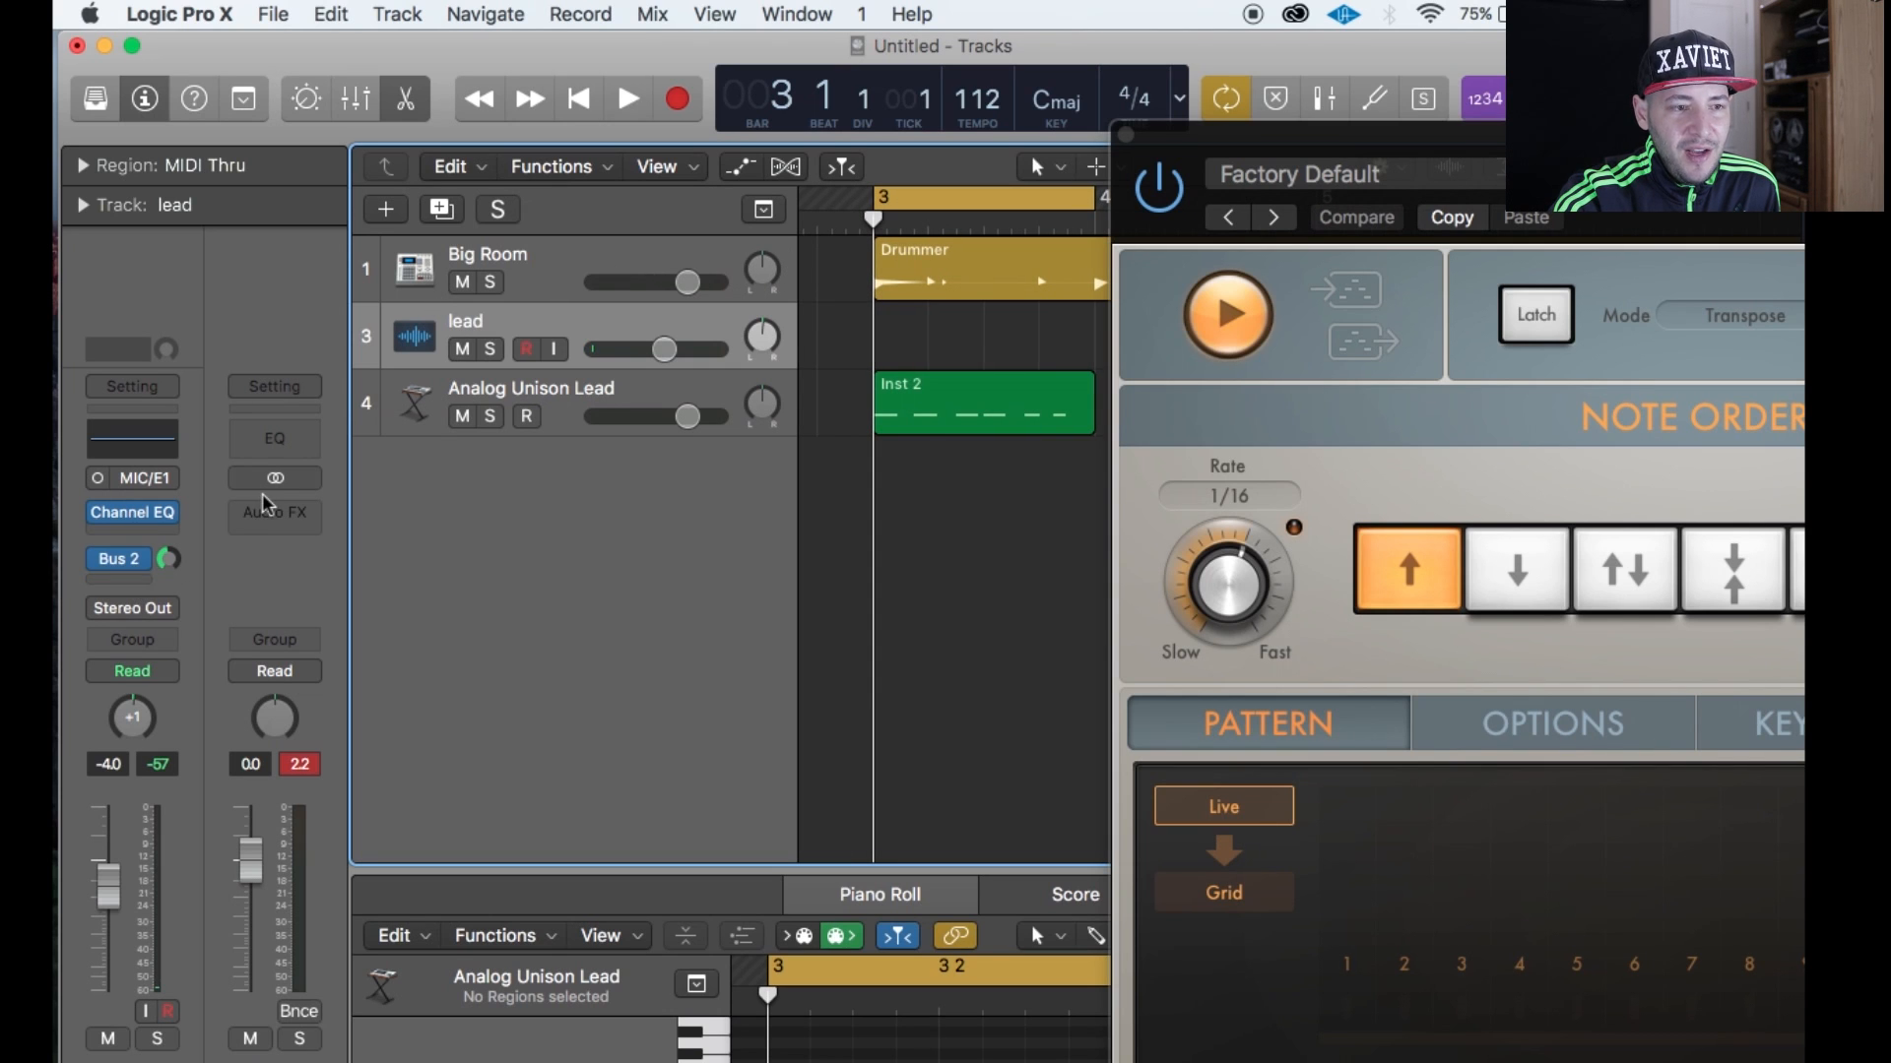
left_click(552, 278)
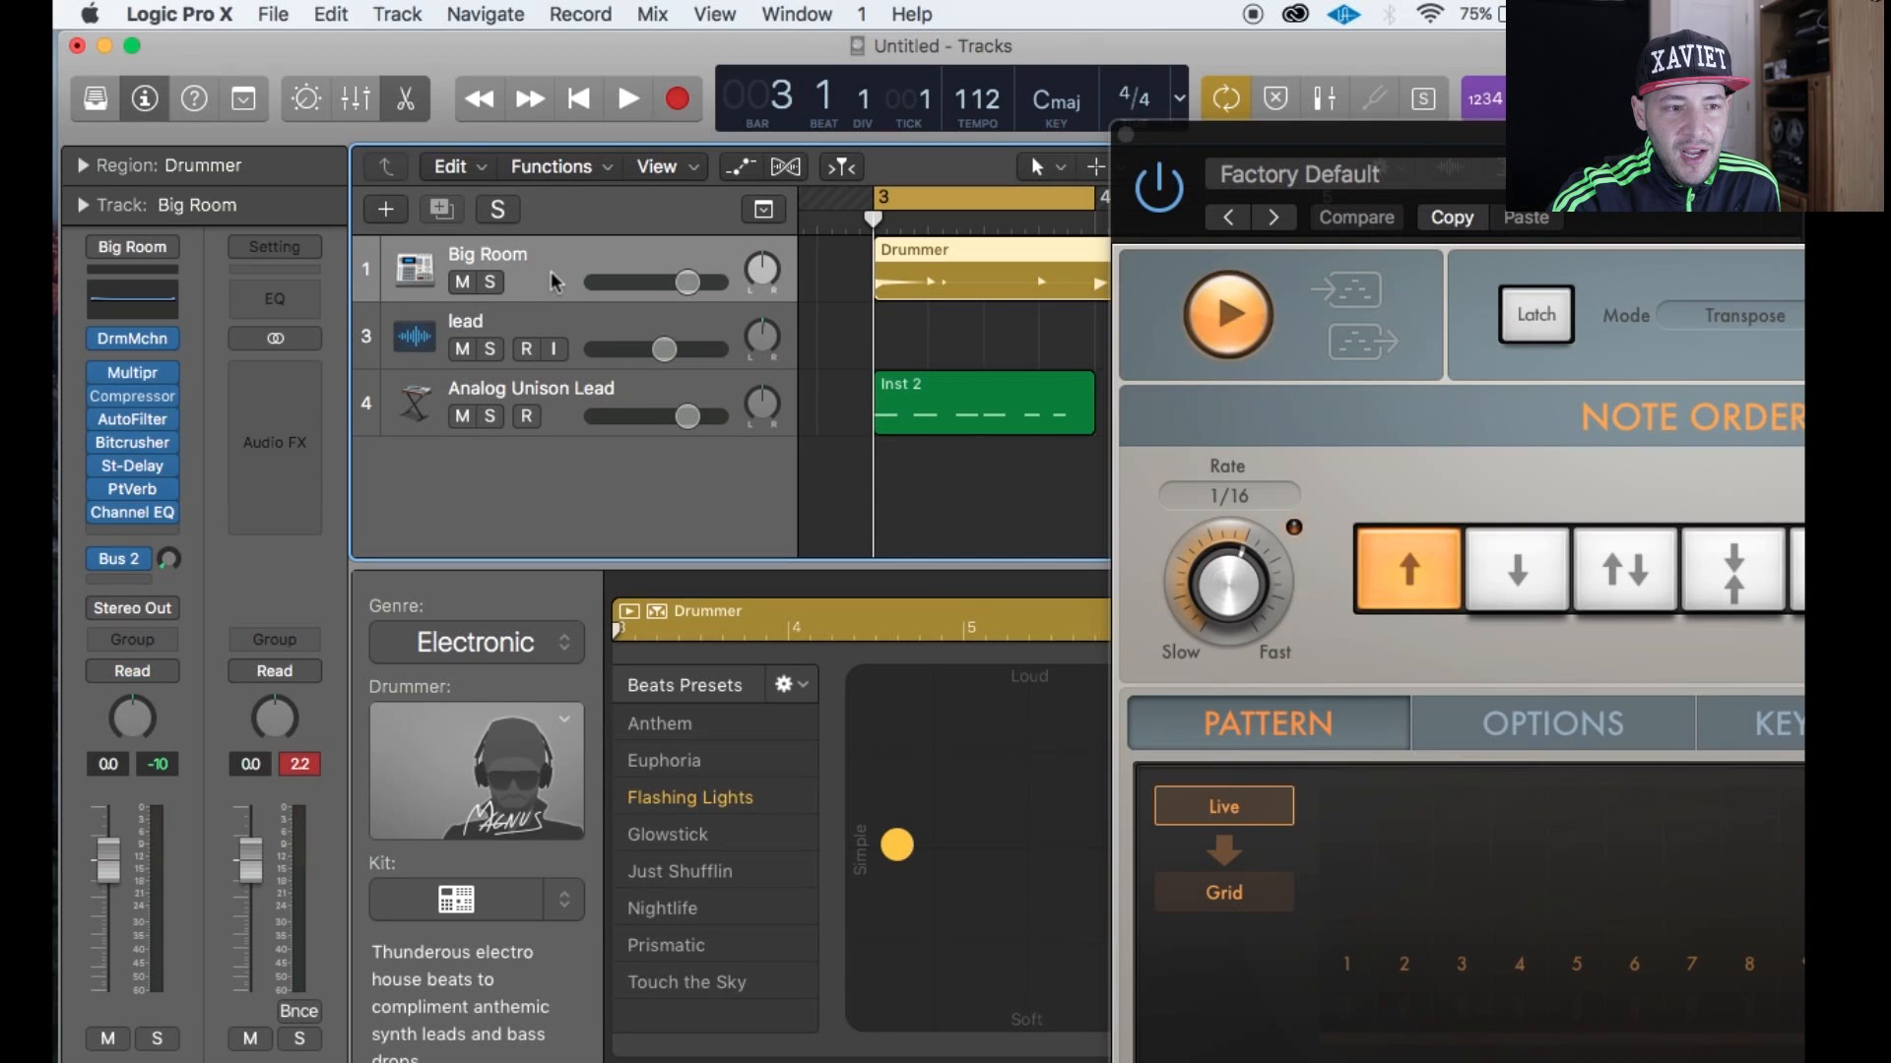
left_click(512, 330)
mouse_move(117, 516)
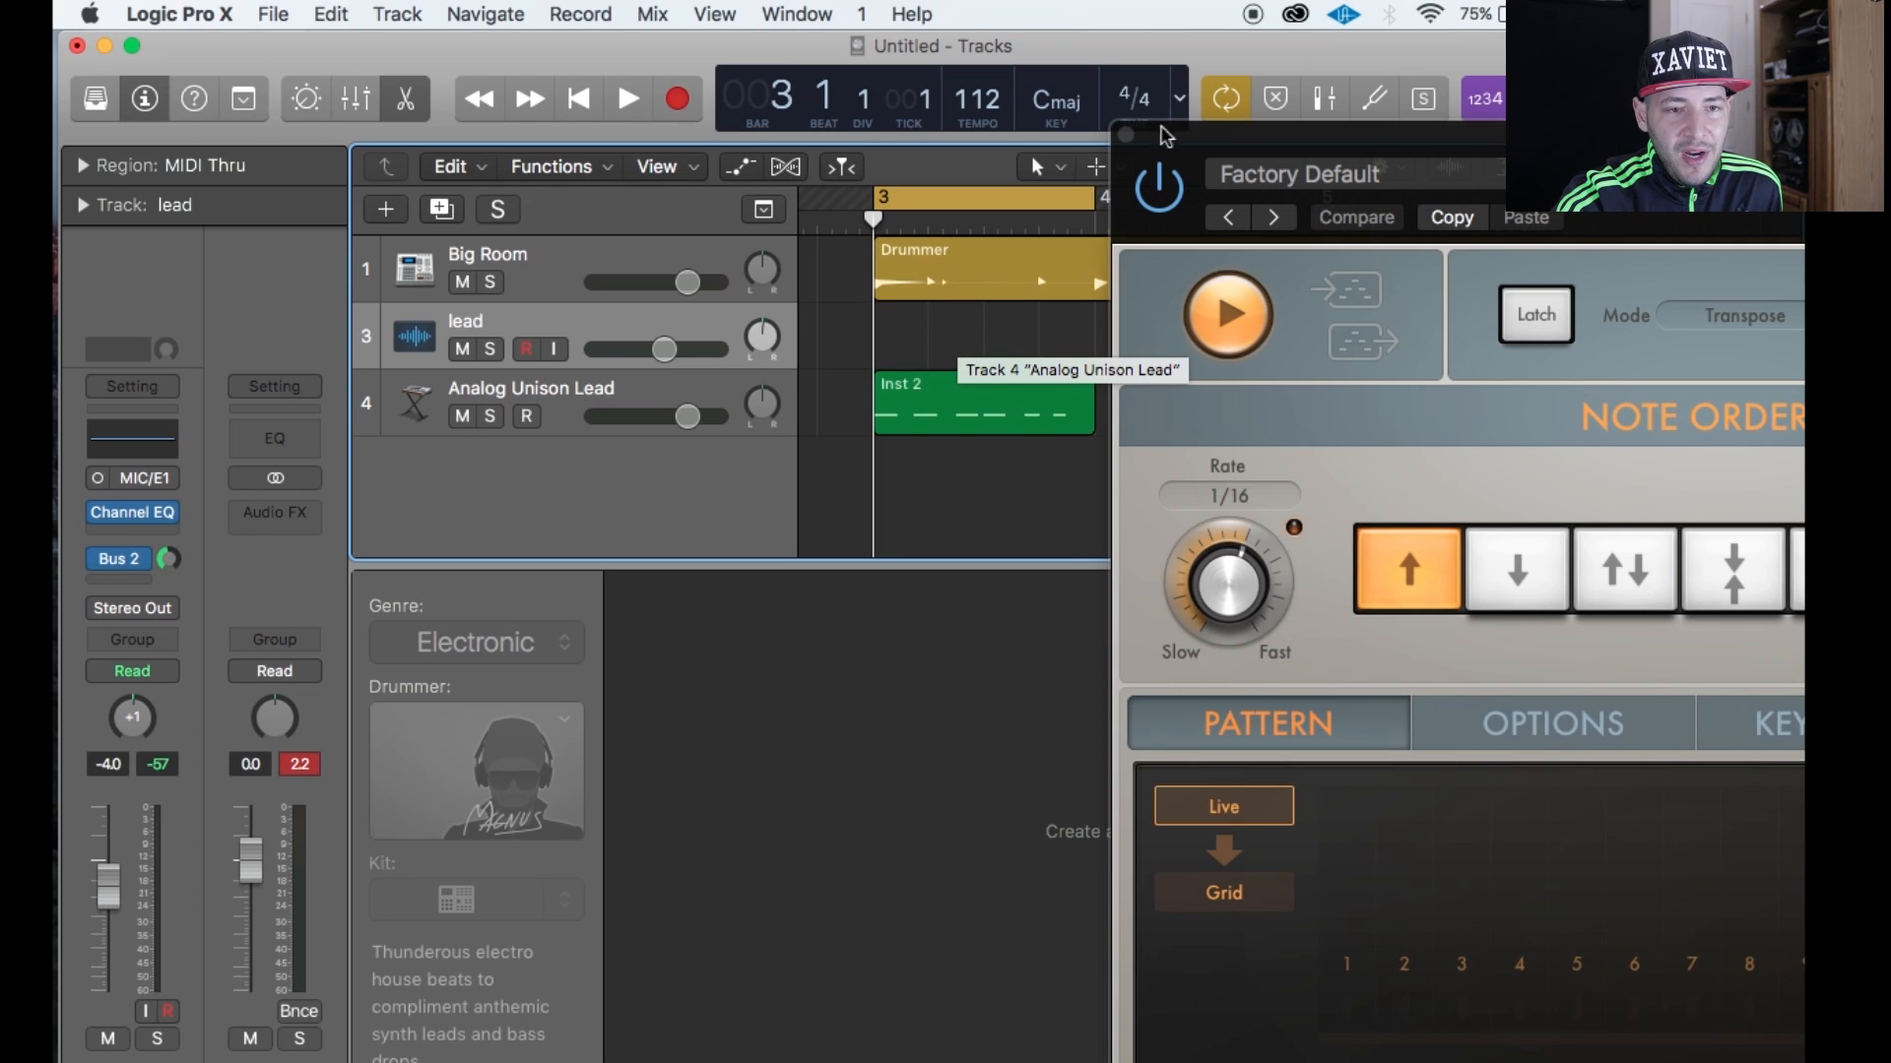
Start playback, mute the Big Room track and set the Arpeggiator rate to 1/32.
left_click_drag(1147, 132, 861, 108)
left_click(549, 296)
left_click(549, 332)
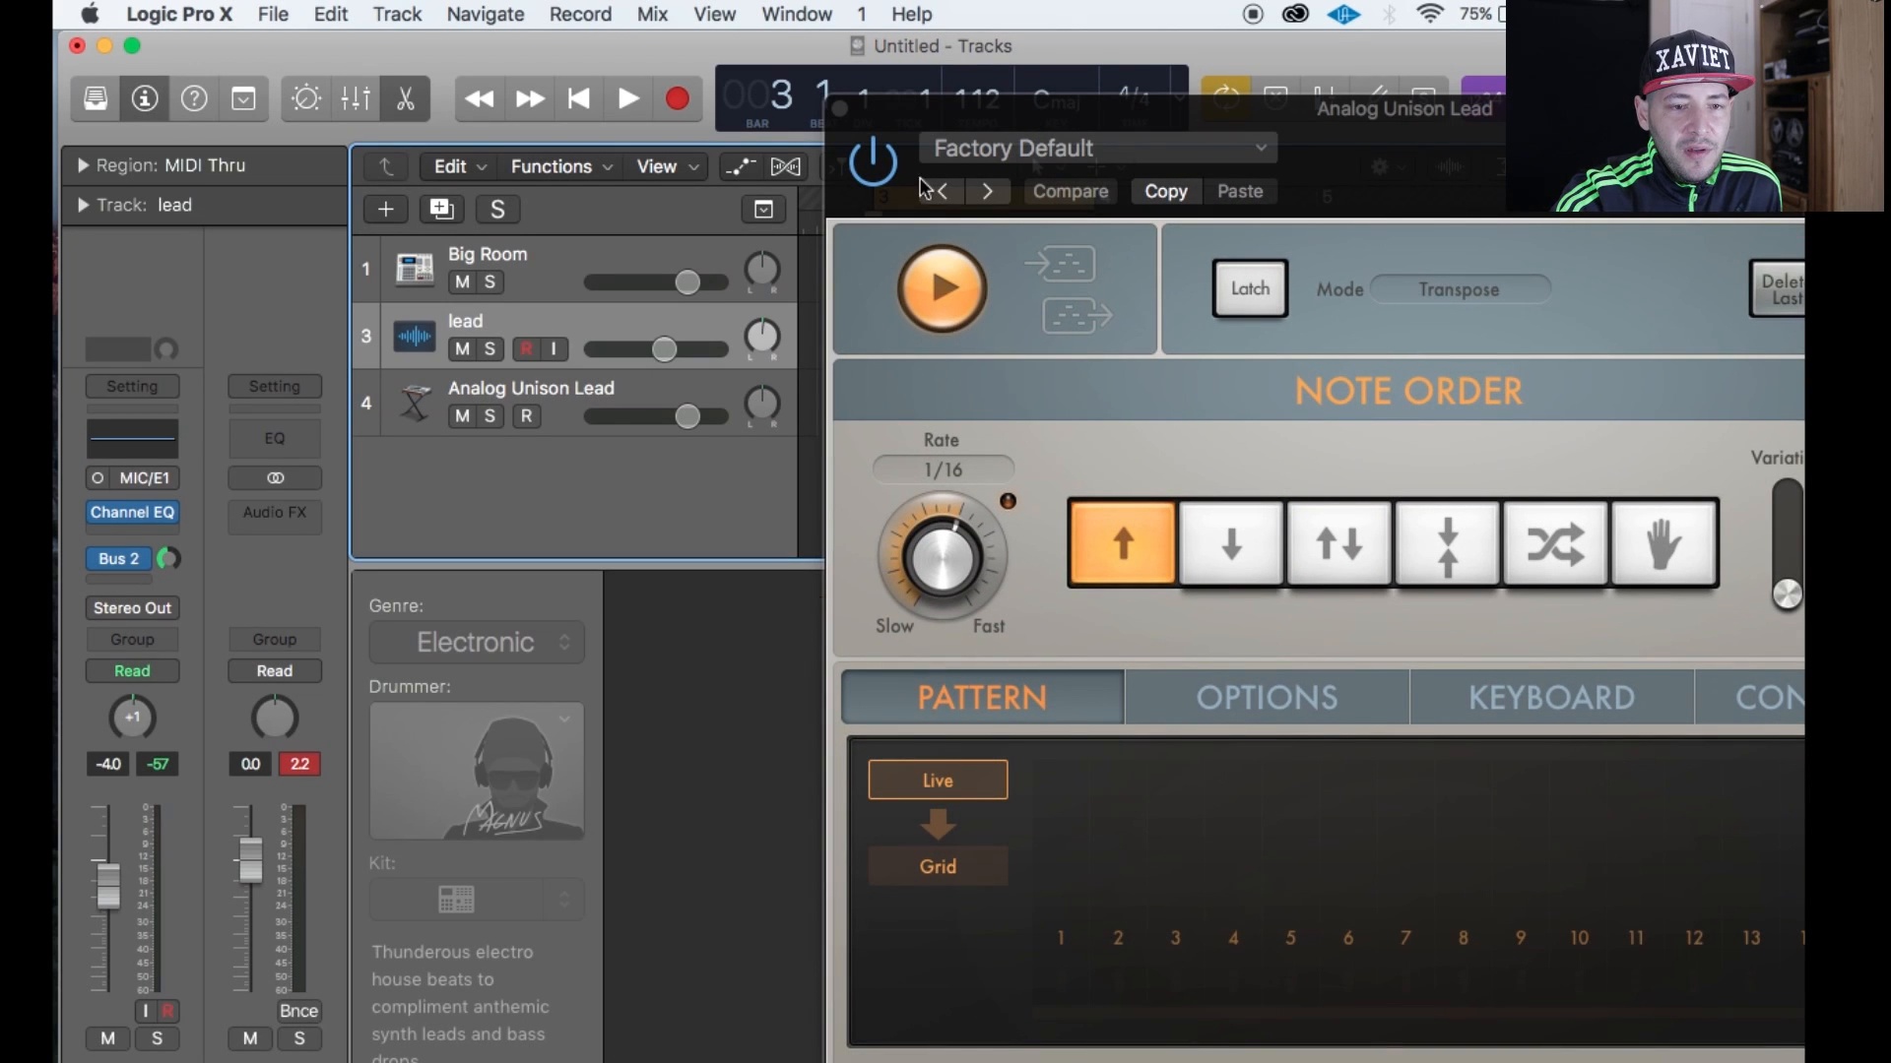
key("space")
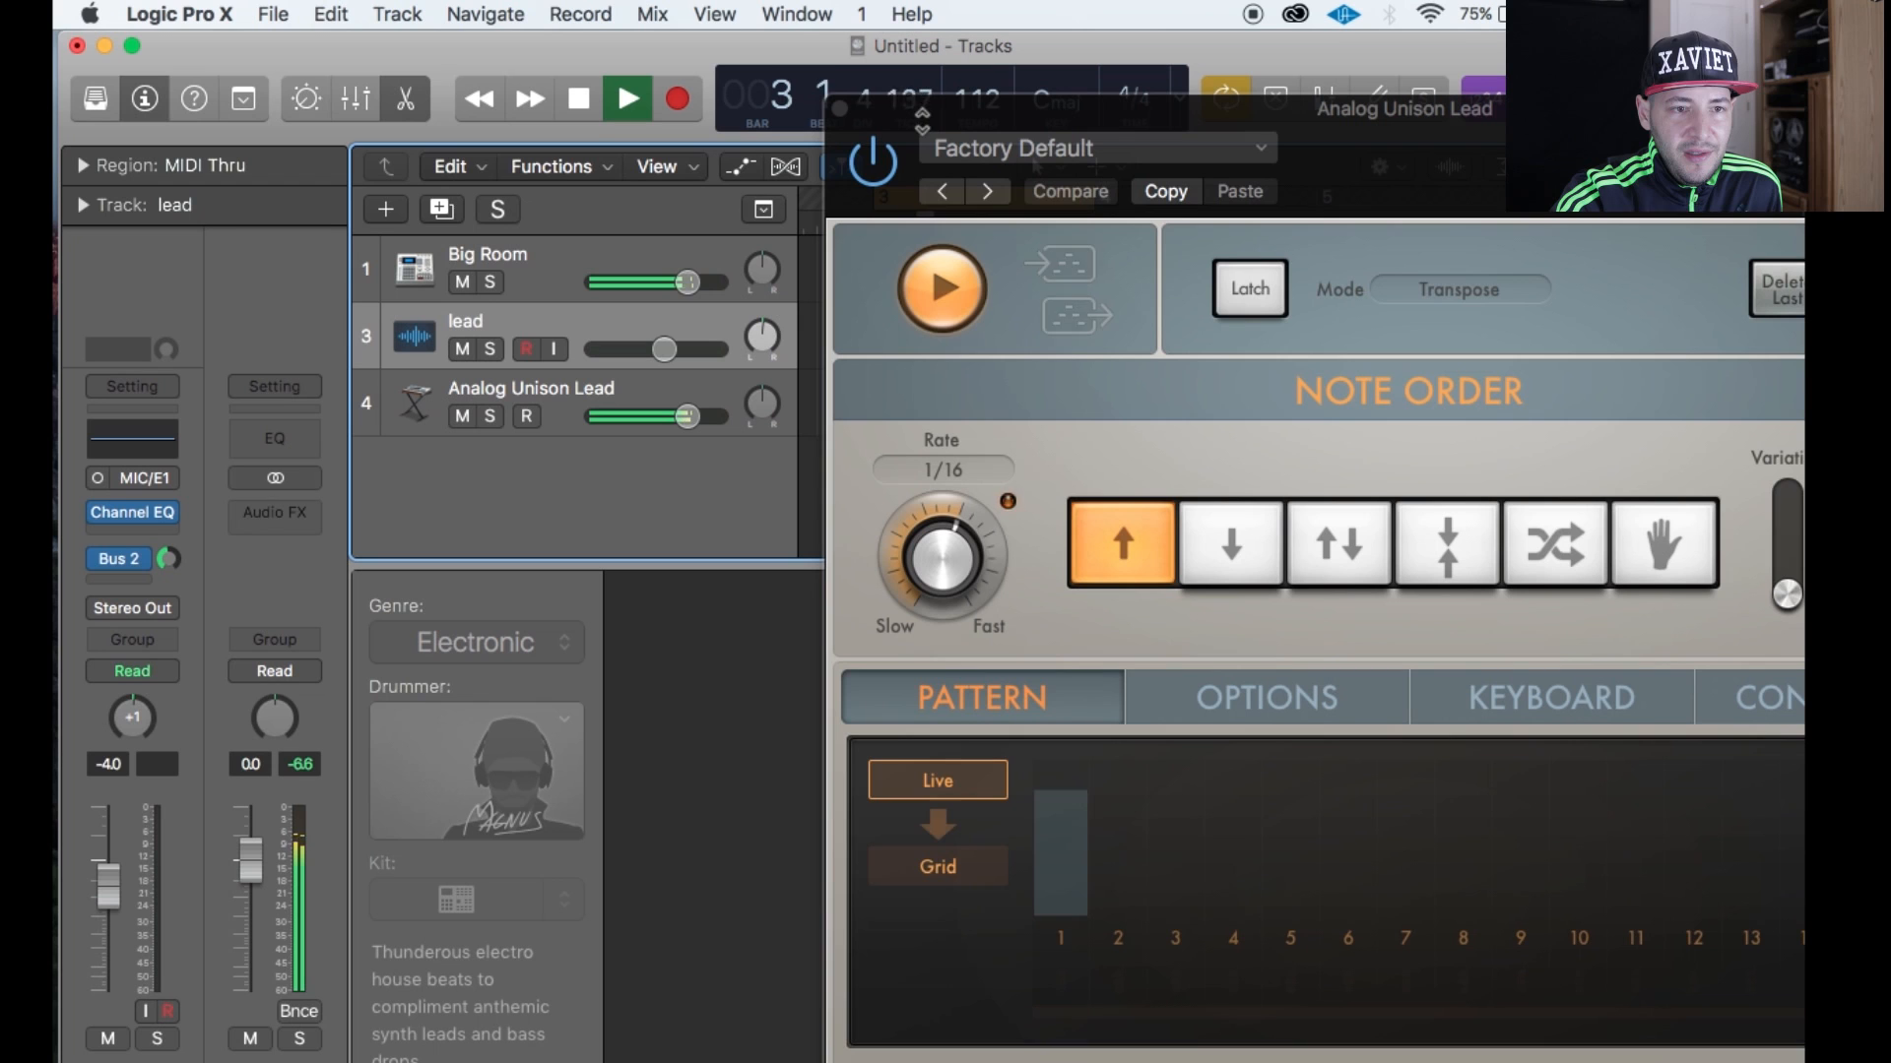
left_click(462, 281)
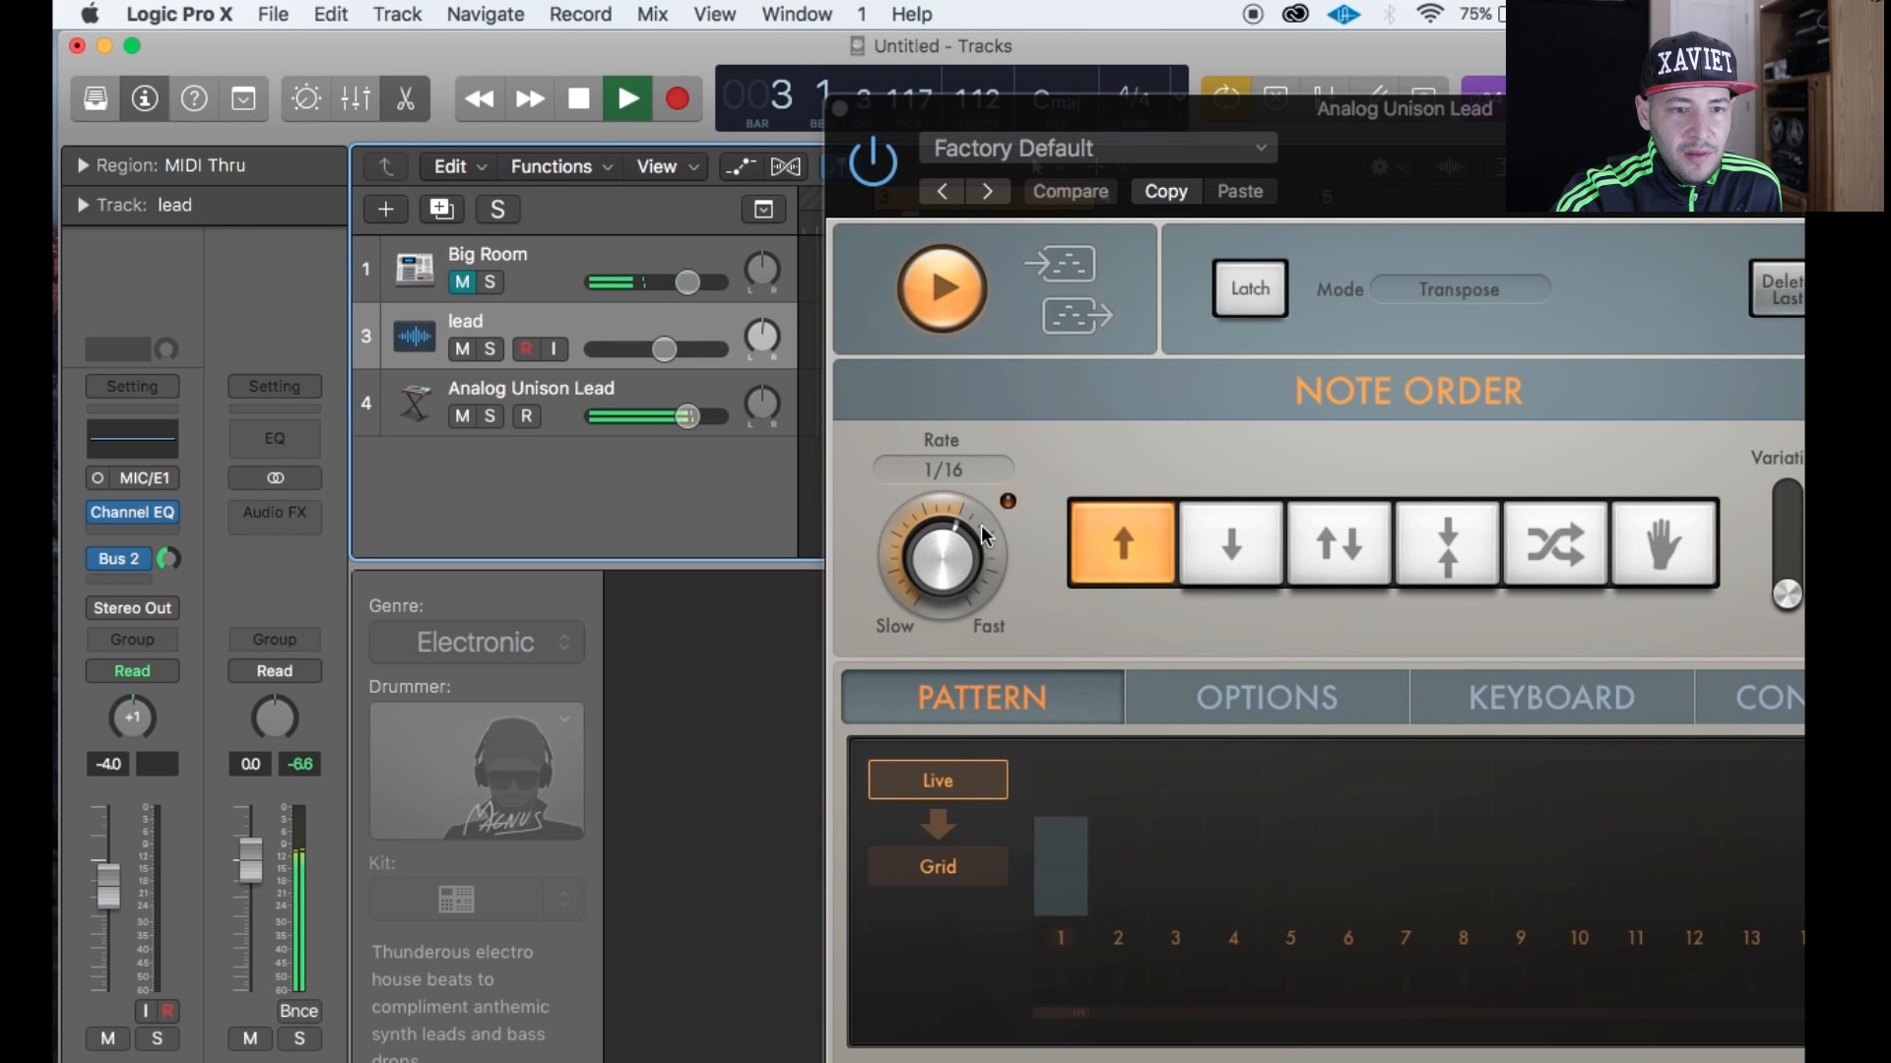
left_click_drag(1104, 122, 1455, 128)
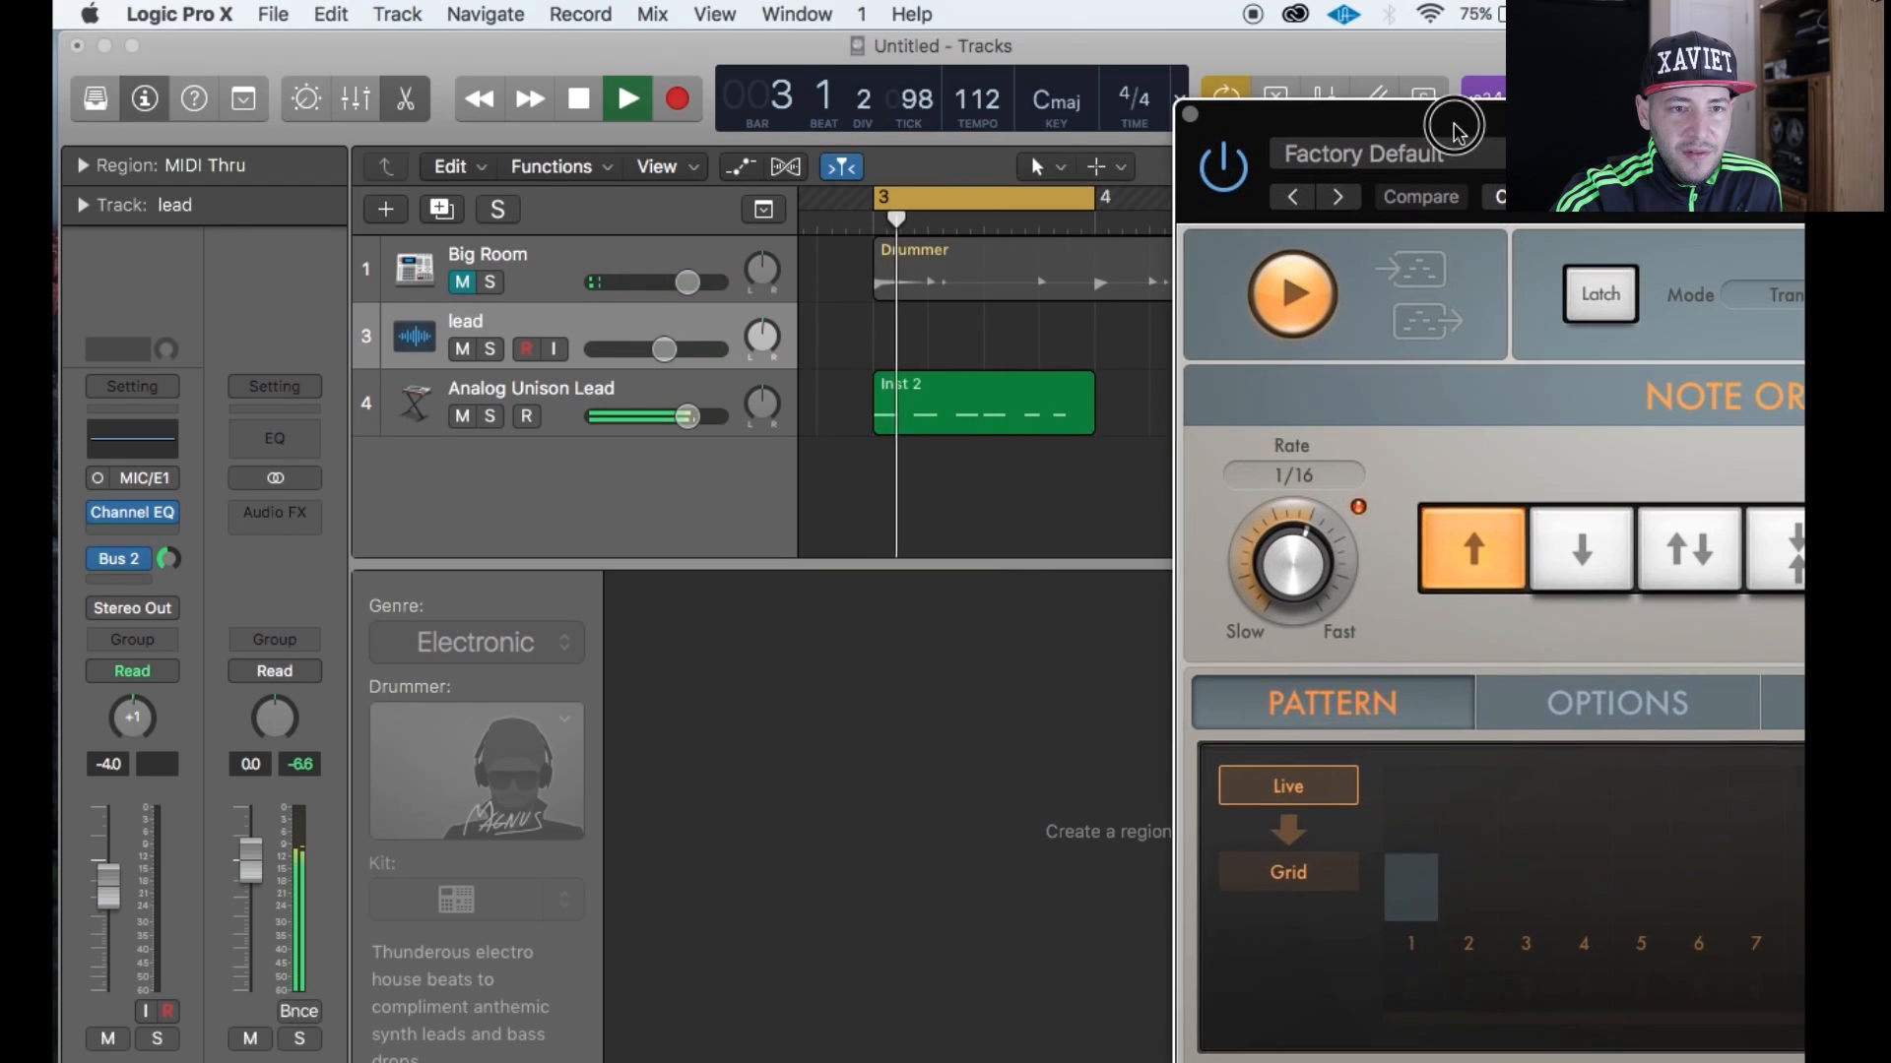
left_click_drag(1302, 553, 1315, 522)
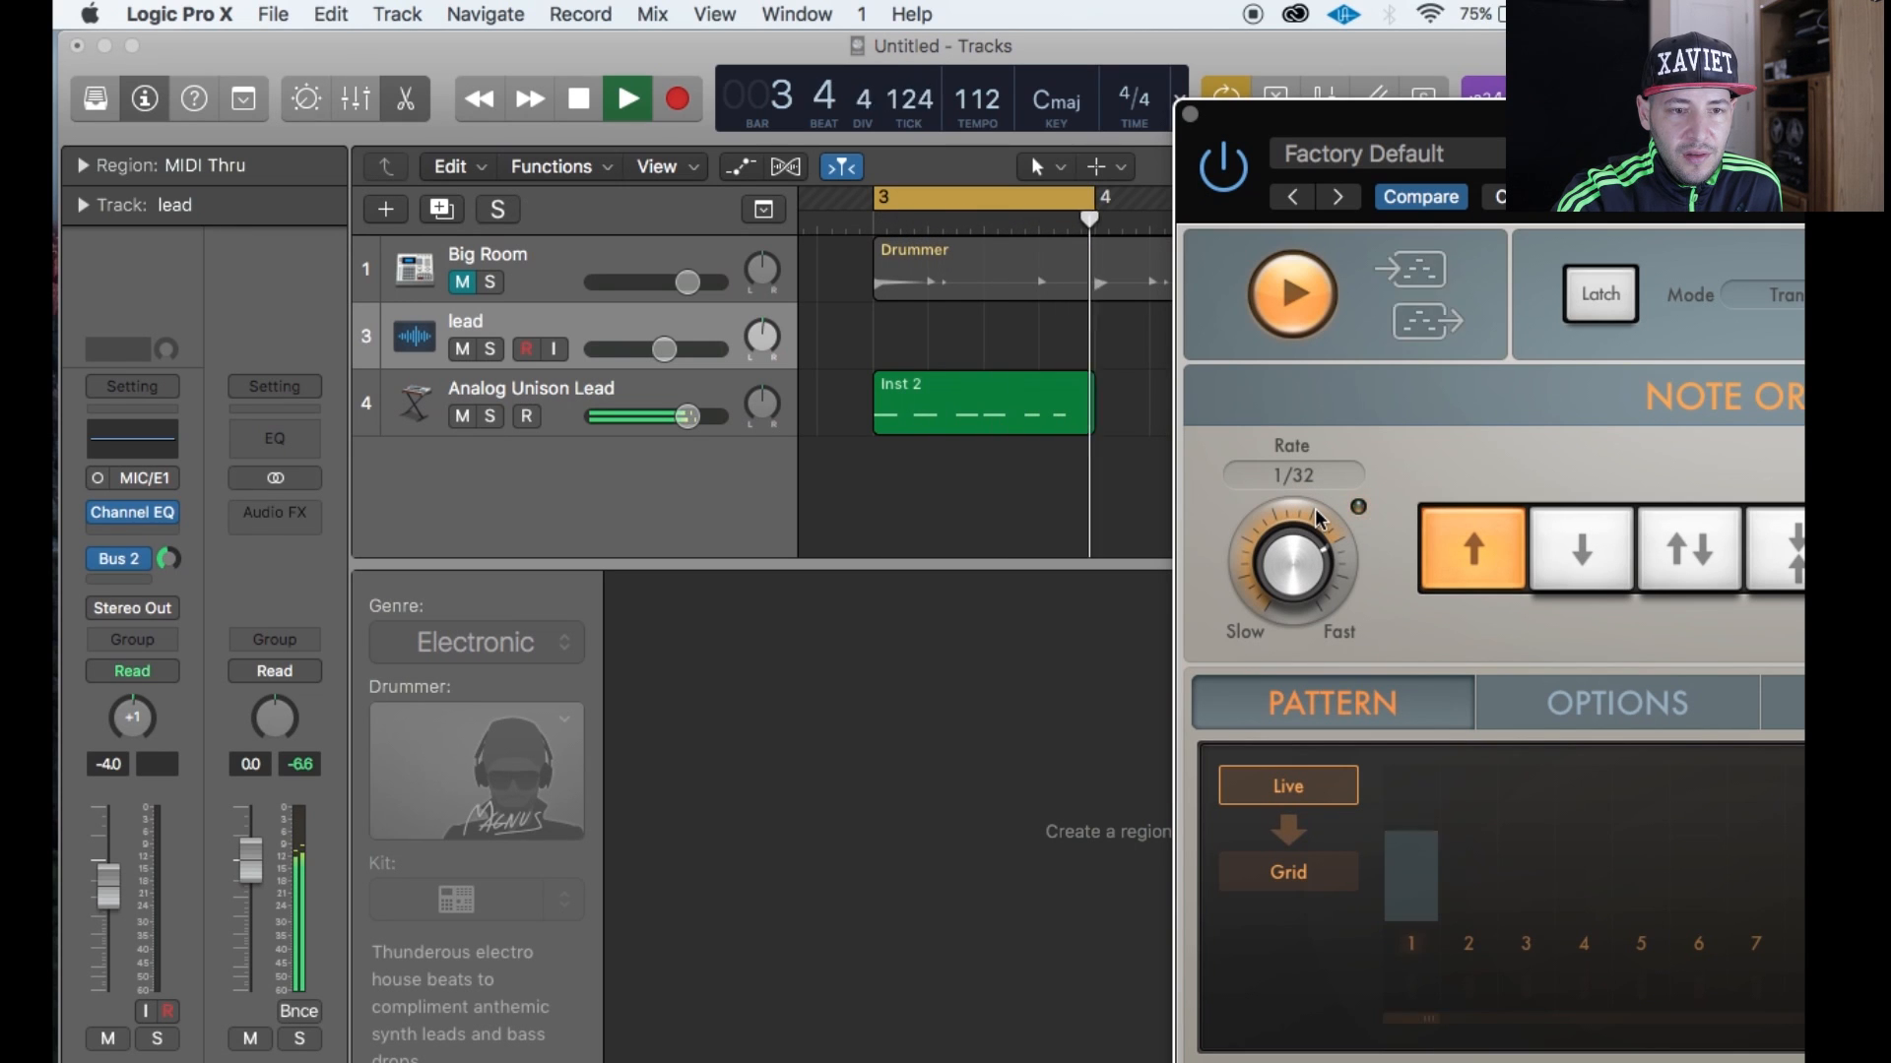
Stop playback, close the Arpeggiator window and hide the Drummer editor.
key("space")
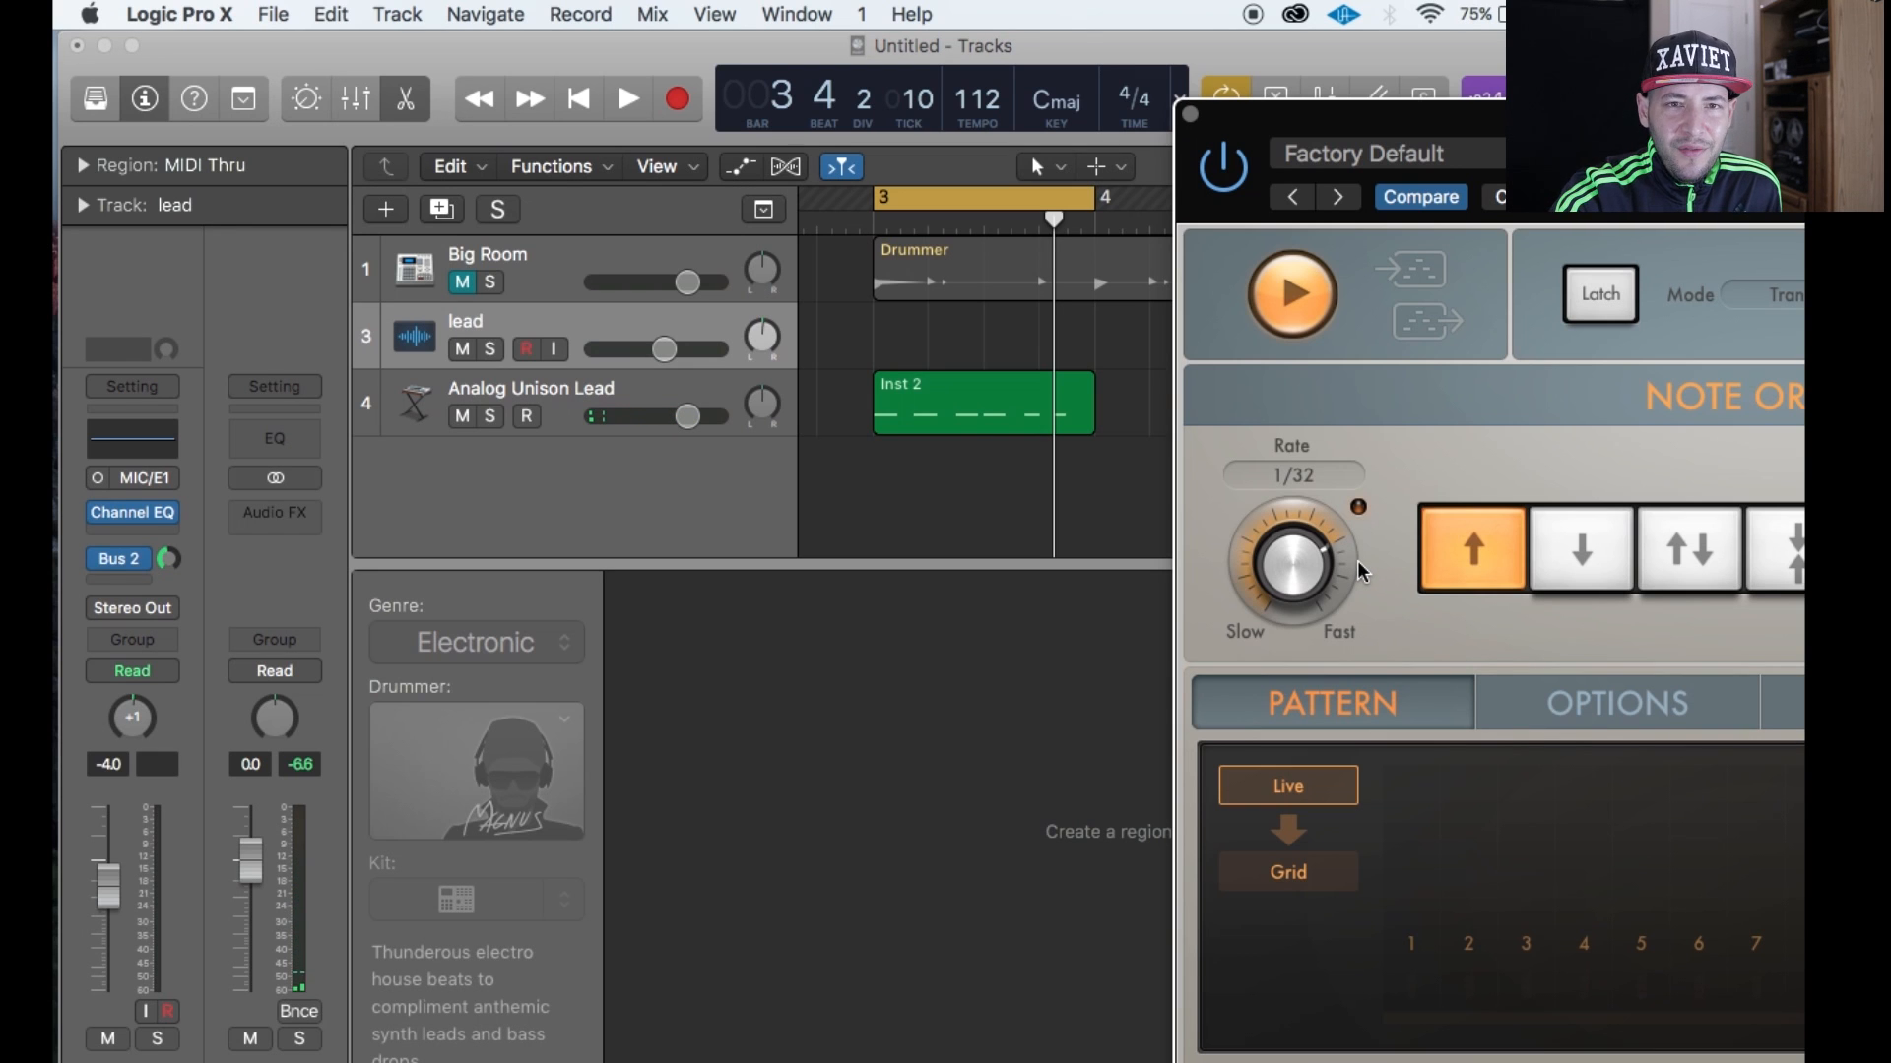
left_click(1189, 114)
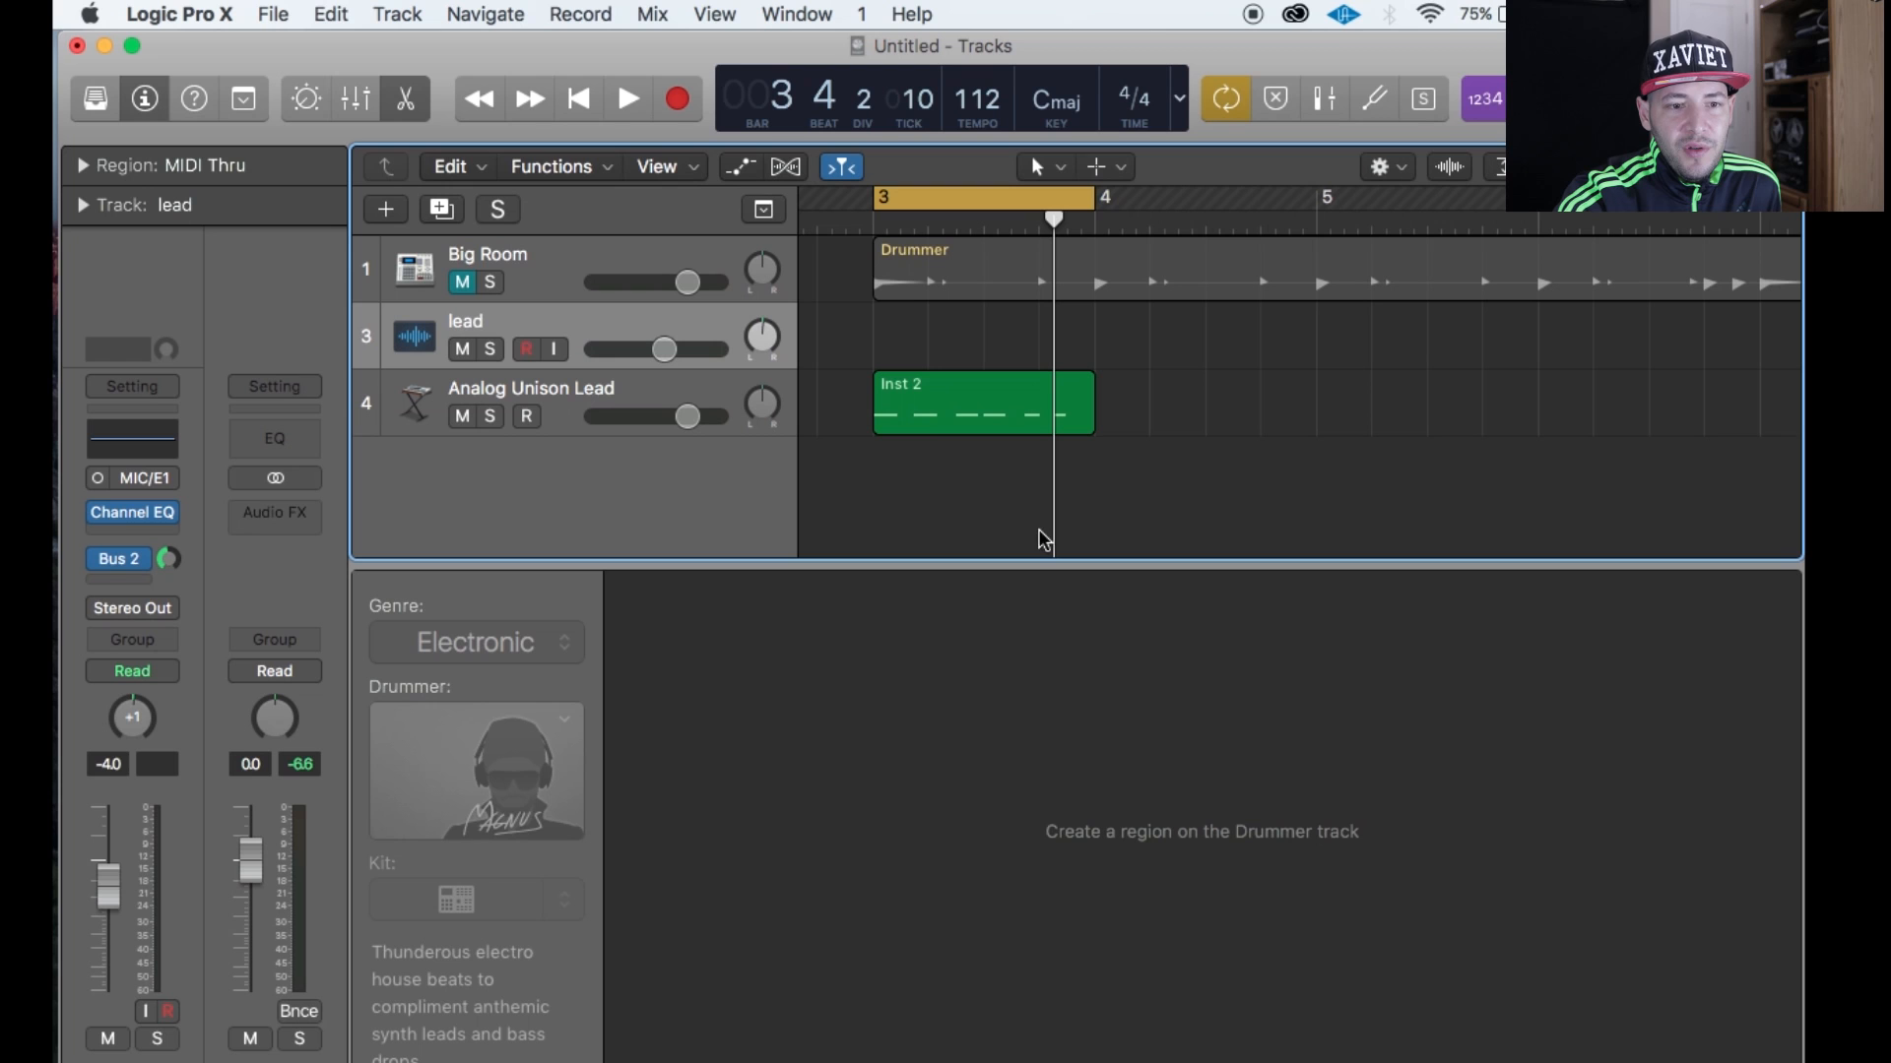
key("e")
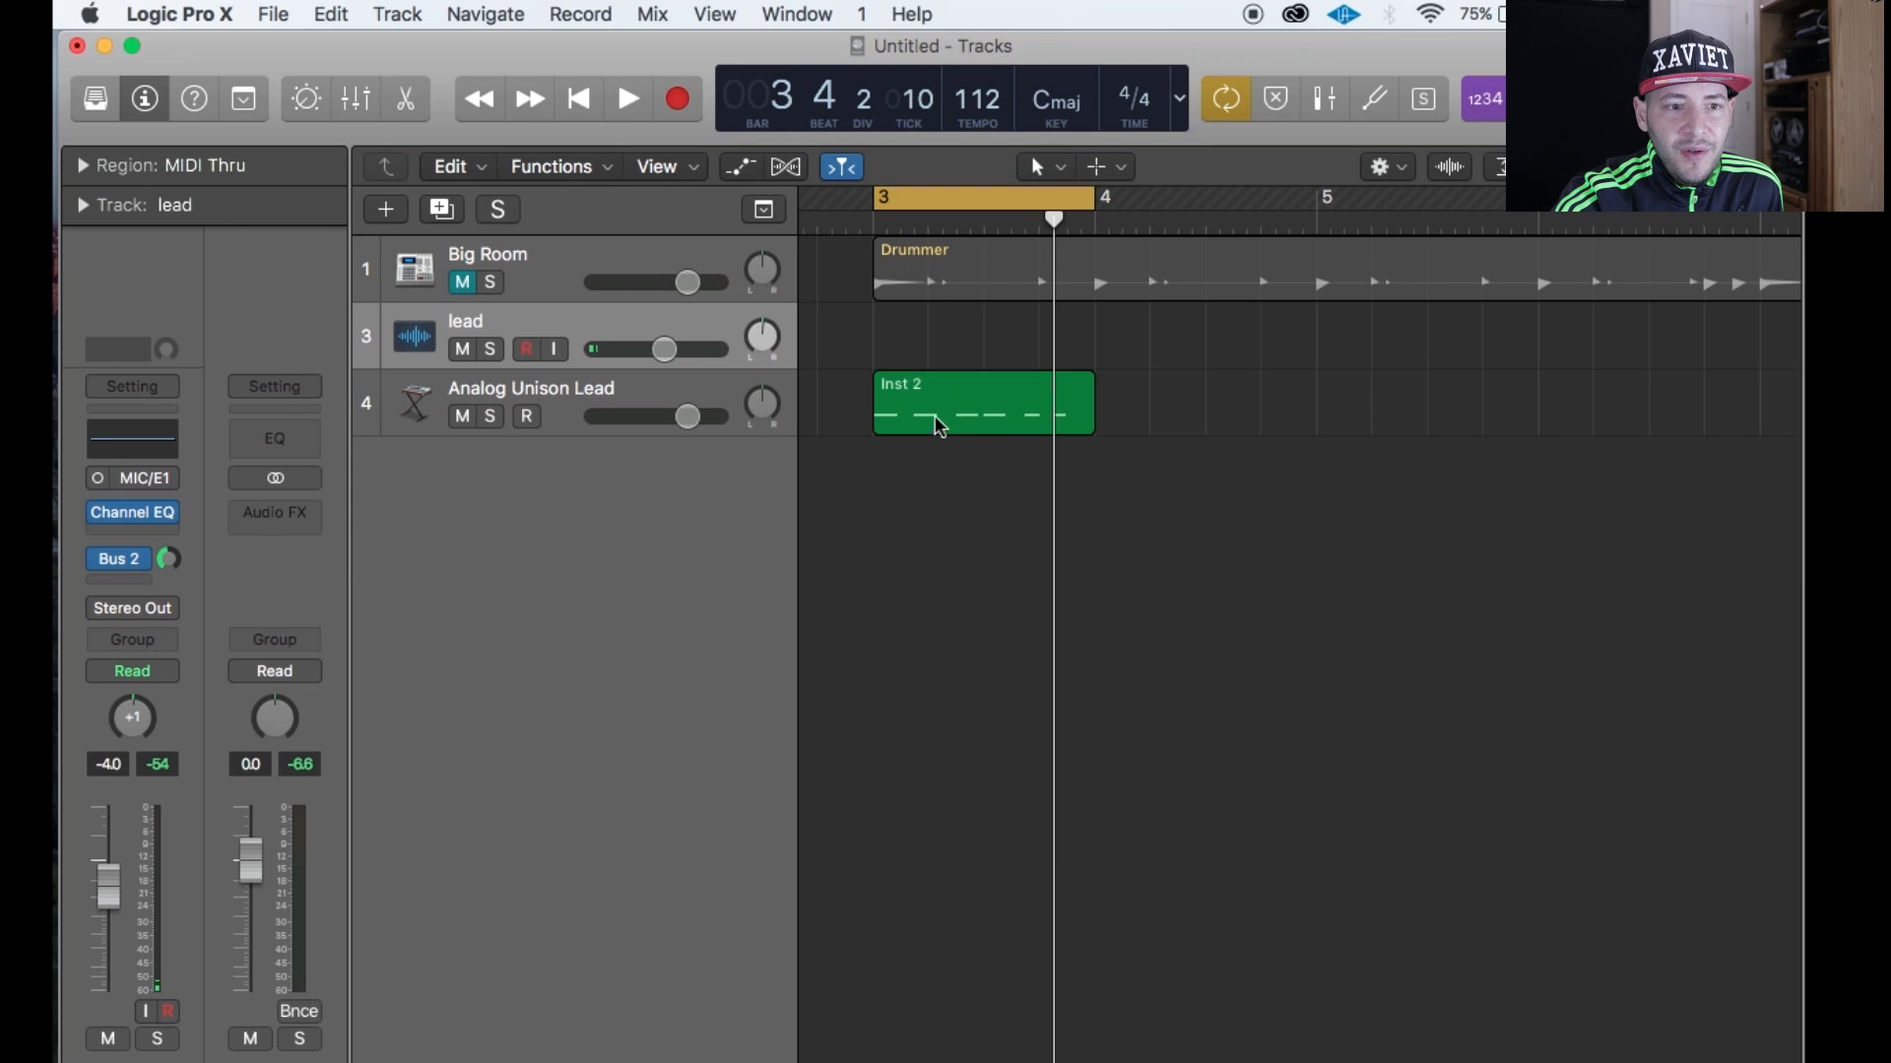
Open the Inst 2 region in an enlarged editor, view its Piano Roll, Score and Step Editor versions, and close the editor.
double_click(983, 386)
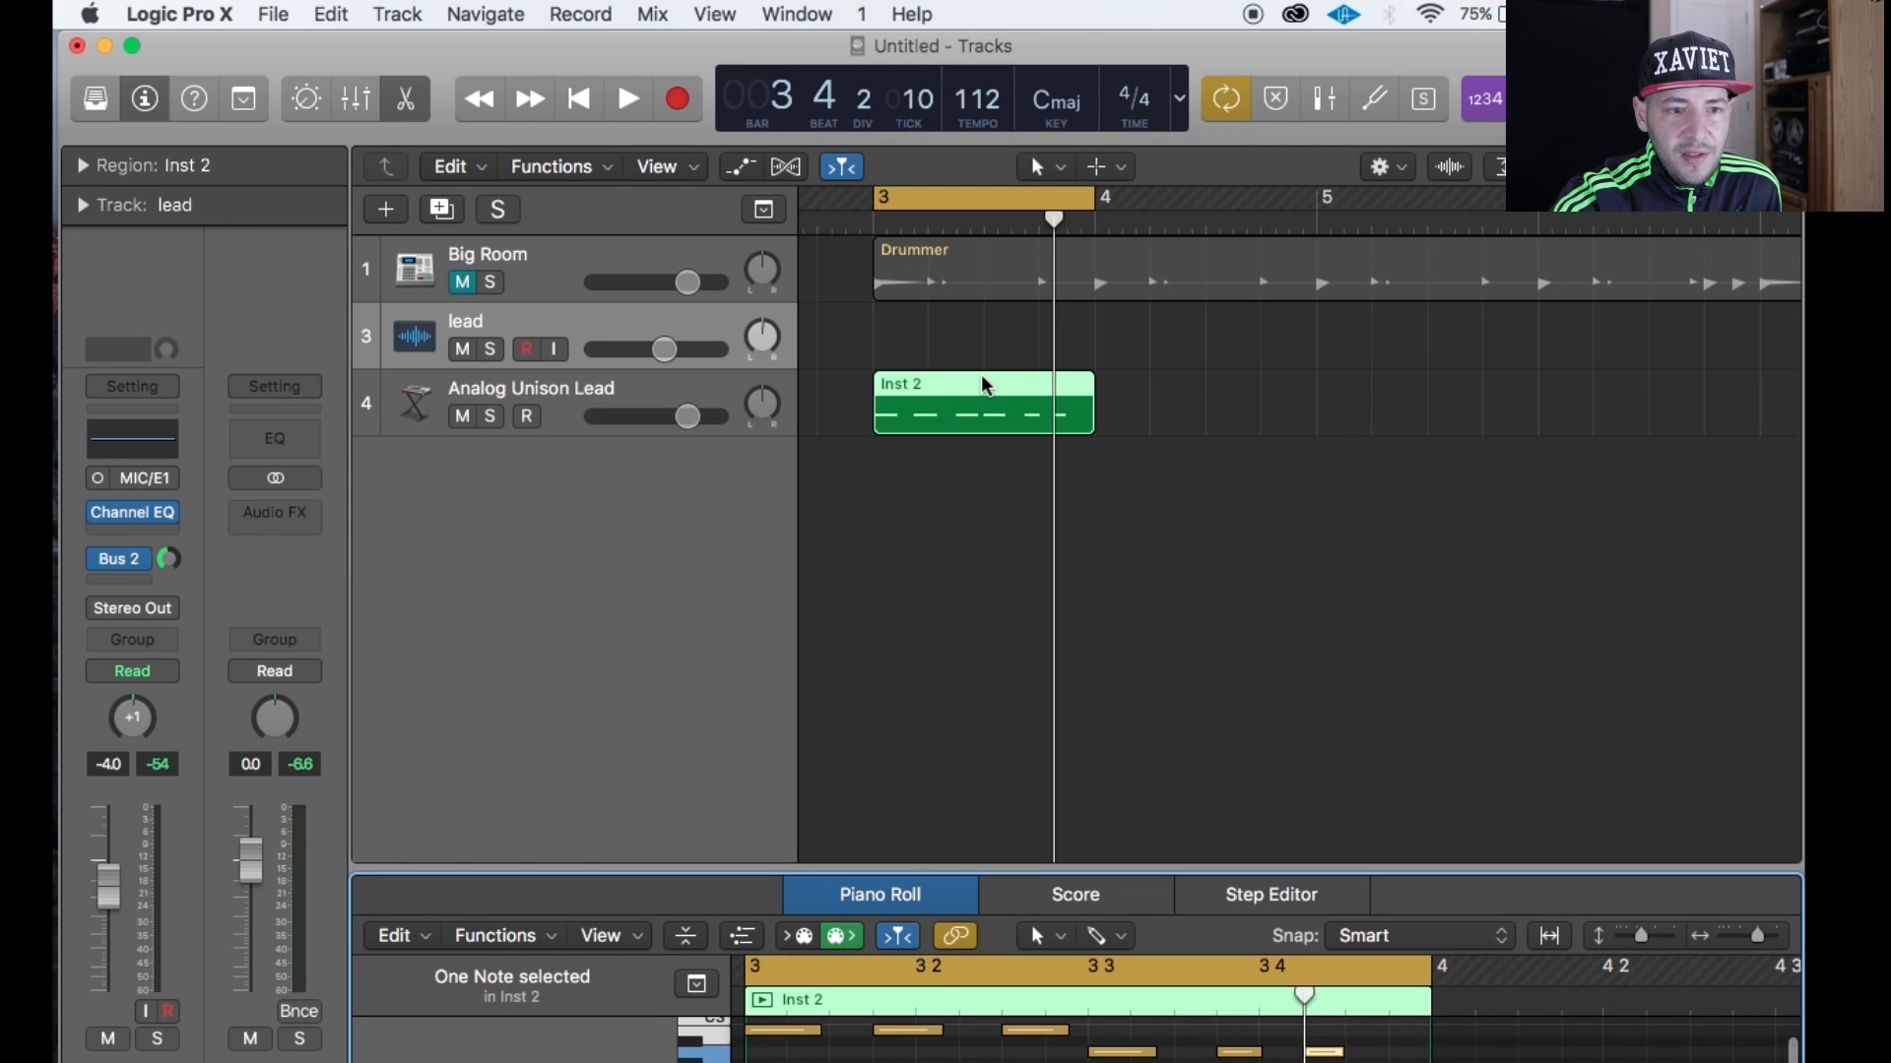
left_click_drag(951, 872, 975, 466)
left_click(1093, 480)
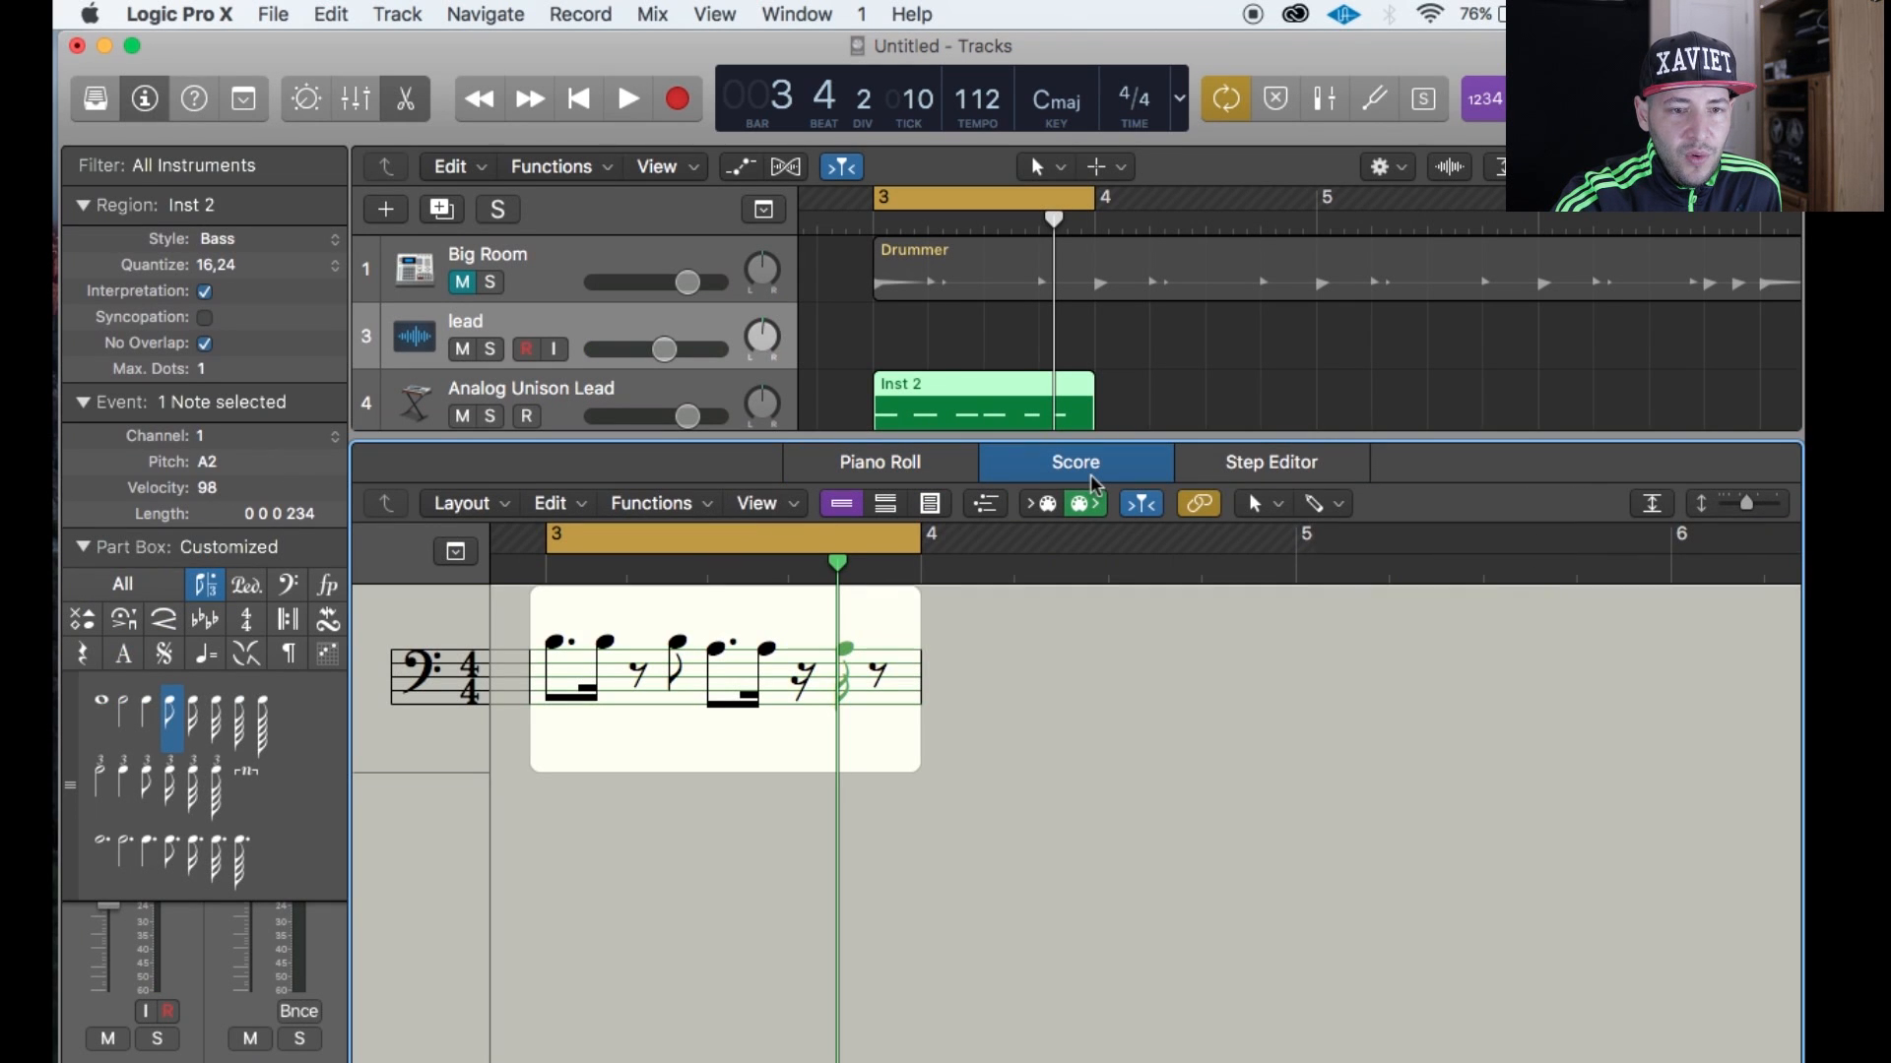
left_click(1247, 474)
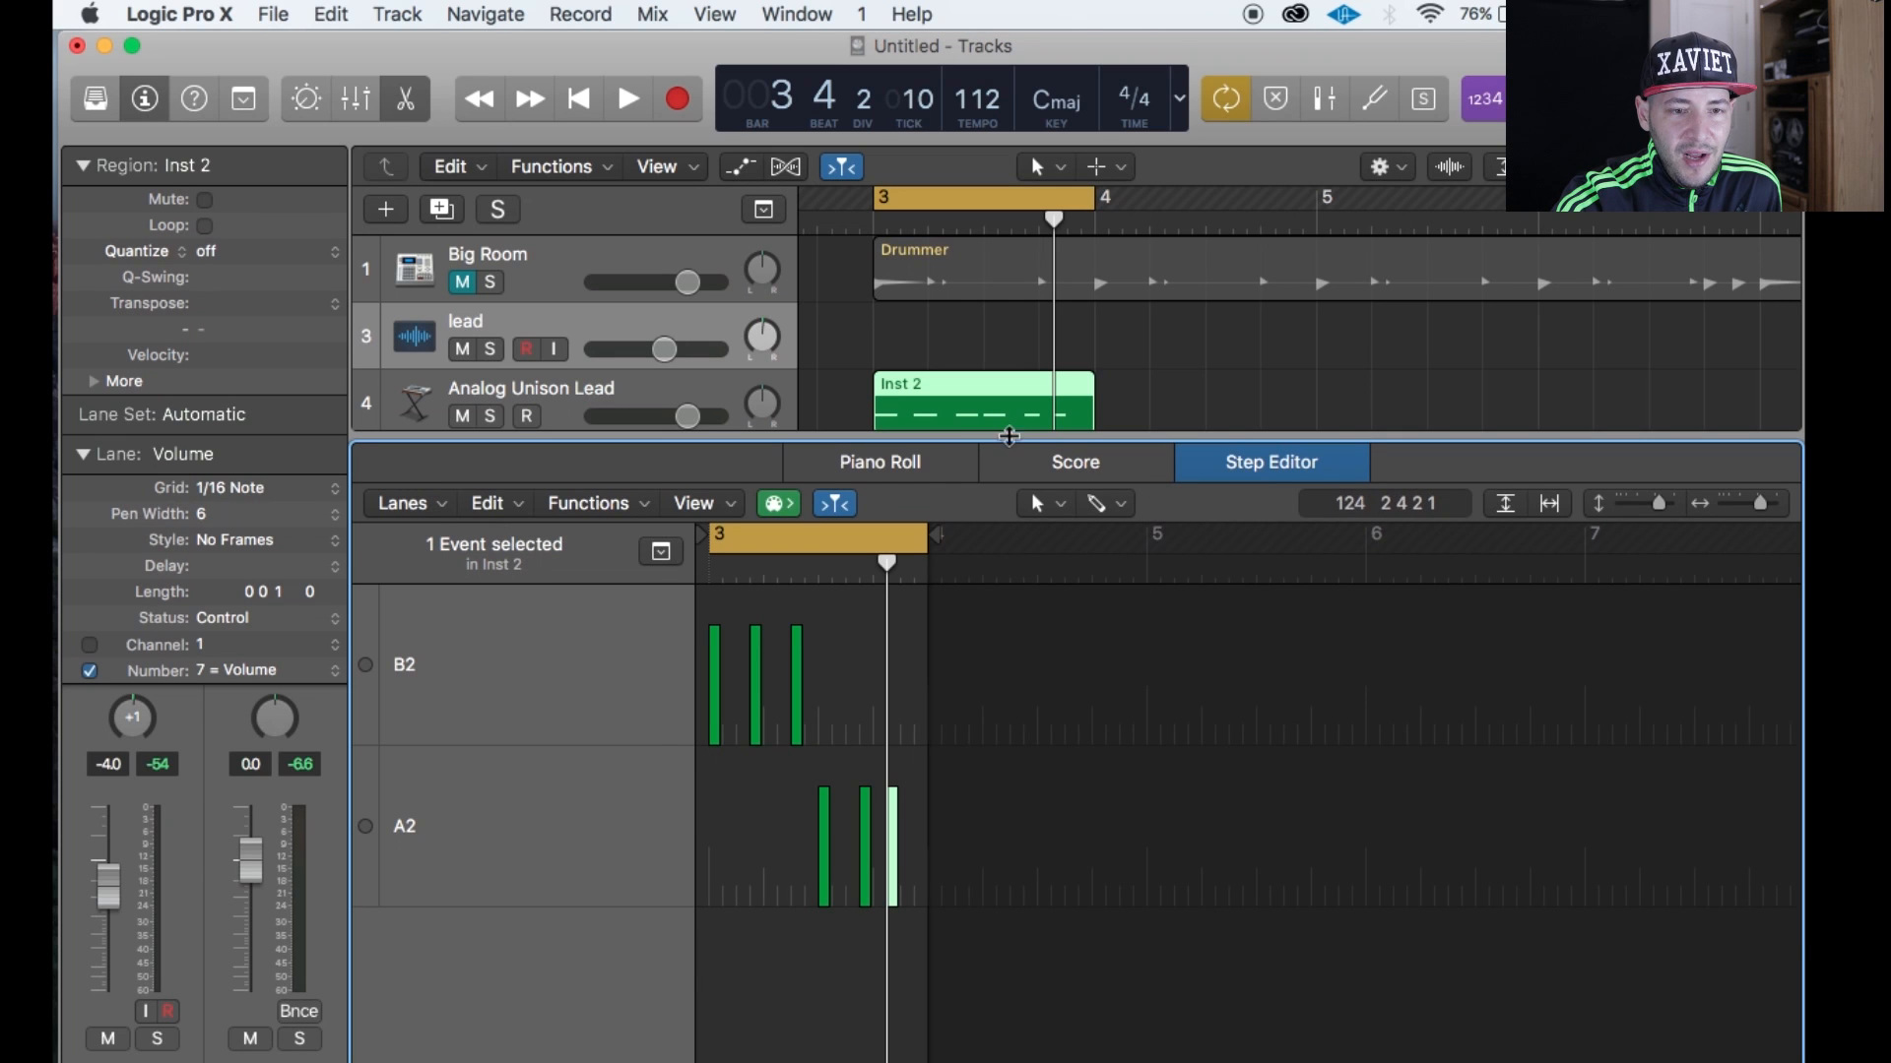
left_click(897, 478)
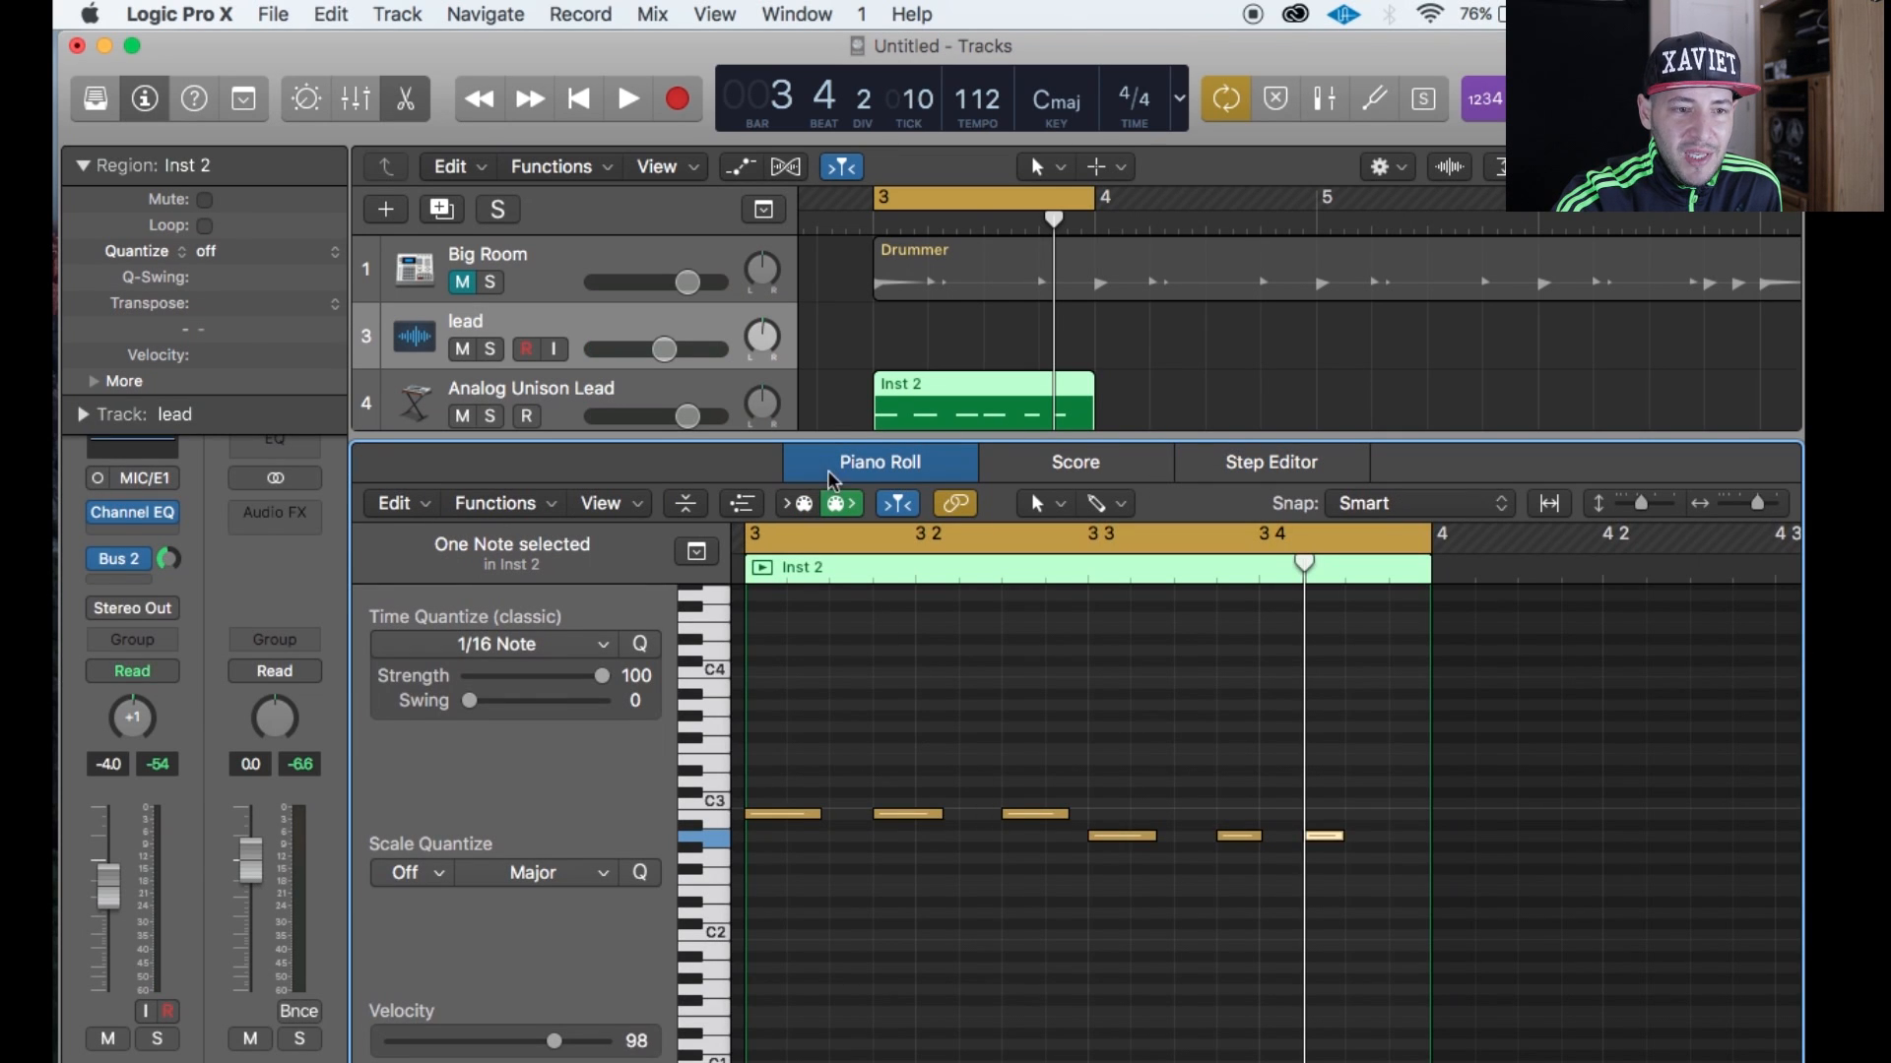
left_click_drag(834, 438, 778, 1061)
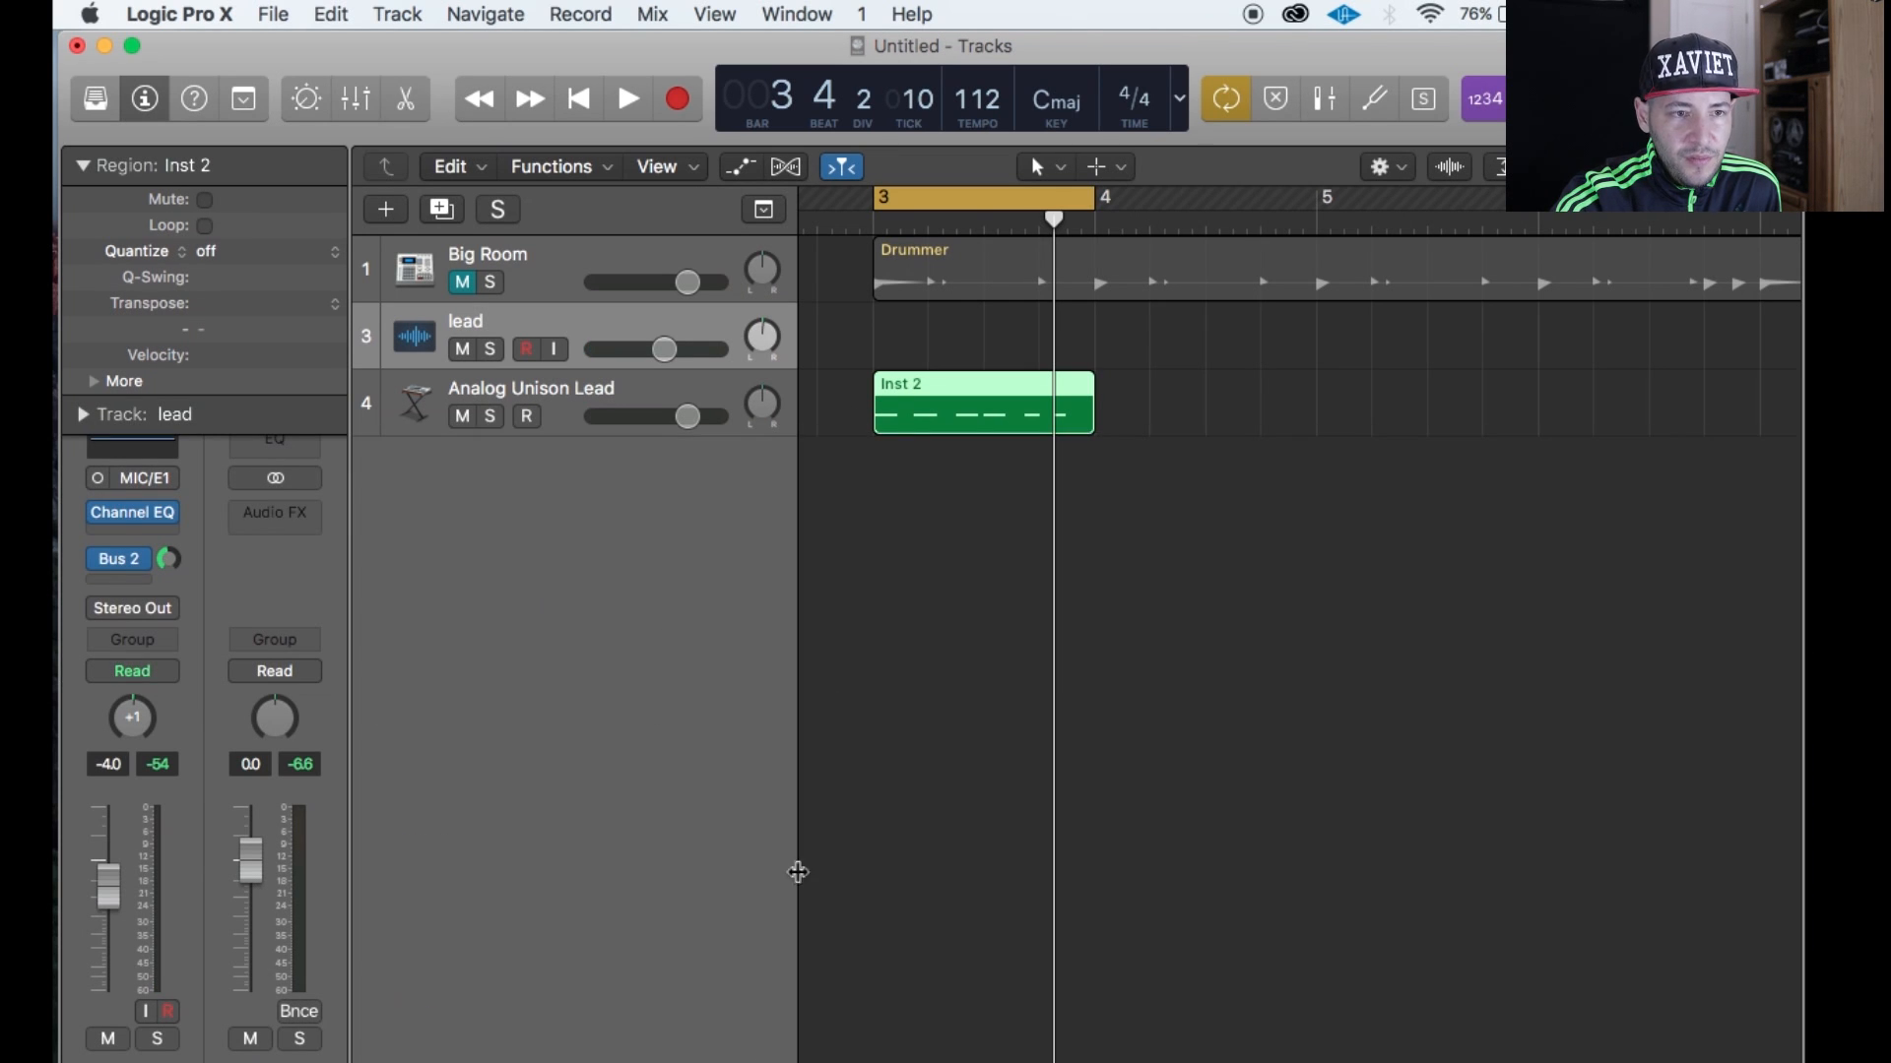
left_click(853, 631)
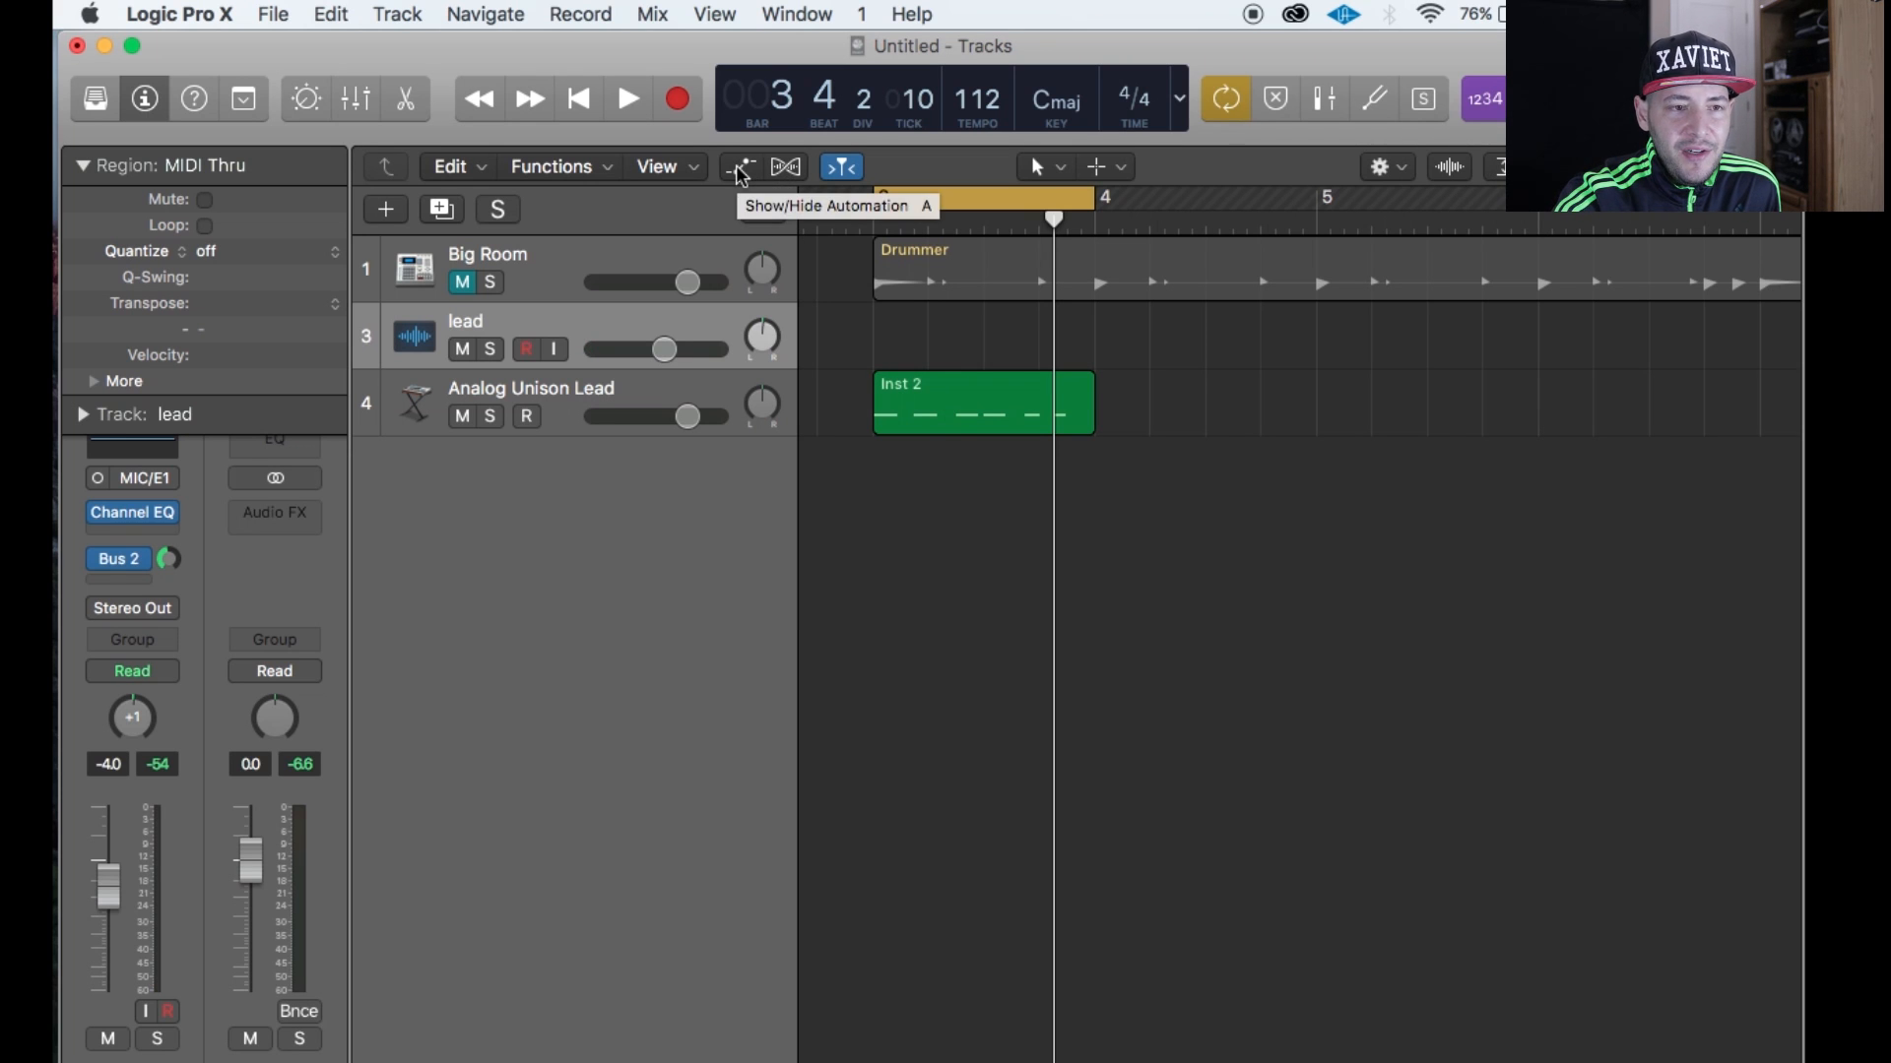
Show track automation with an extra lane under Analog Unison Lead, and browse its Arpeggiator and Alchemy parameters without changing the Pan lane.
left_click(741, 169)
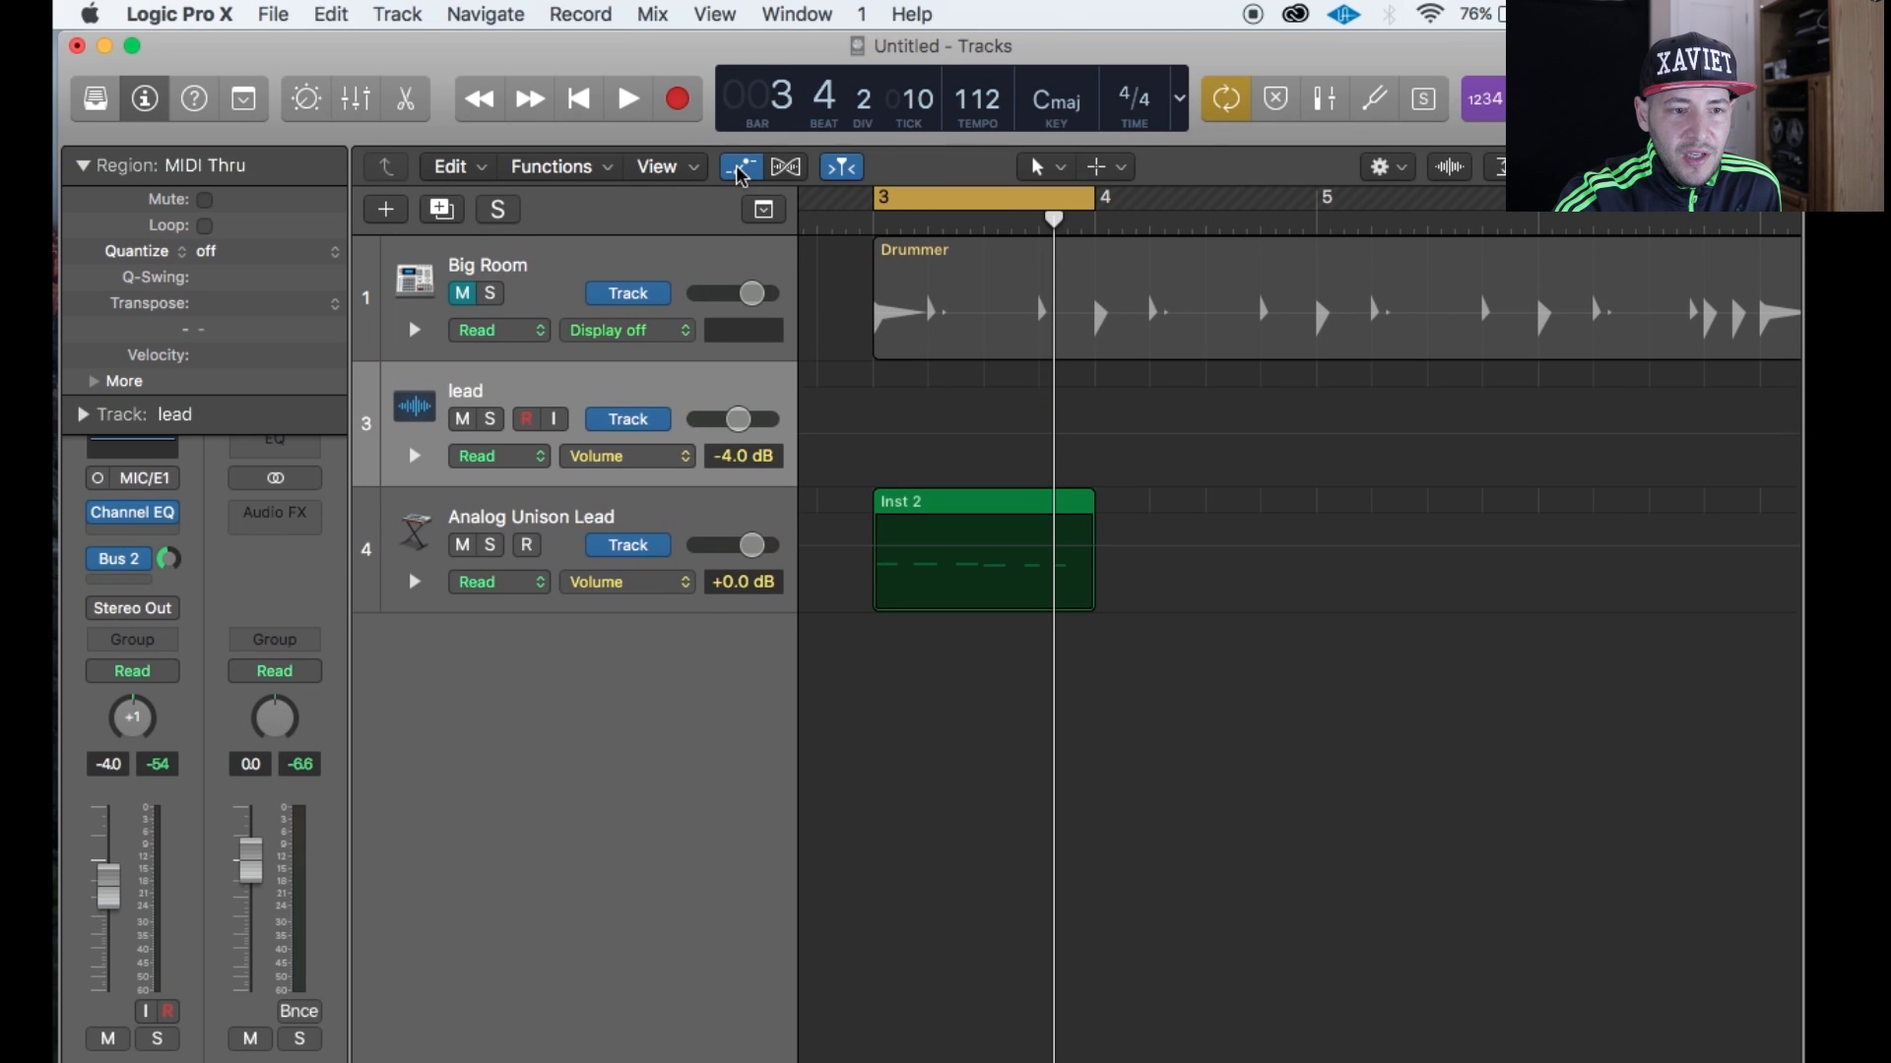
left_click(415, 583)
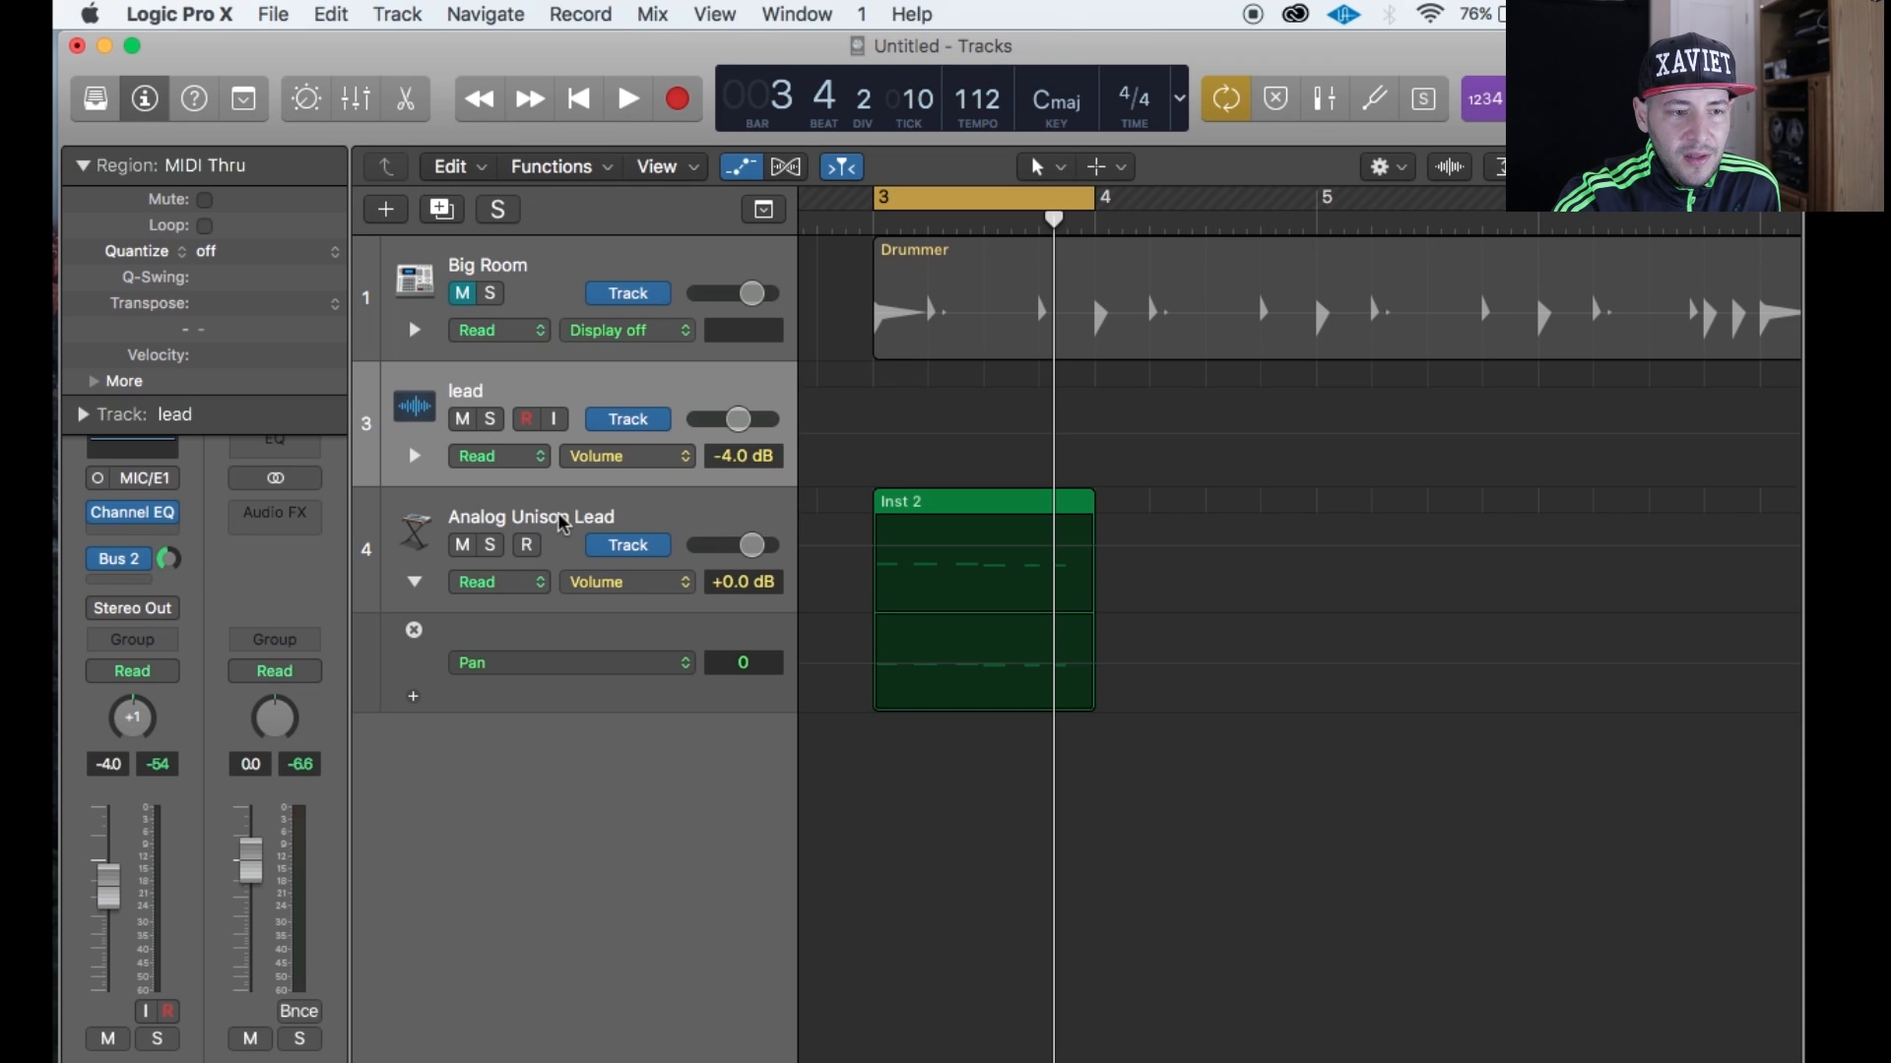
left_click(689, 665)
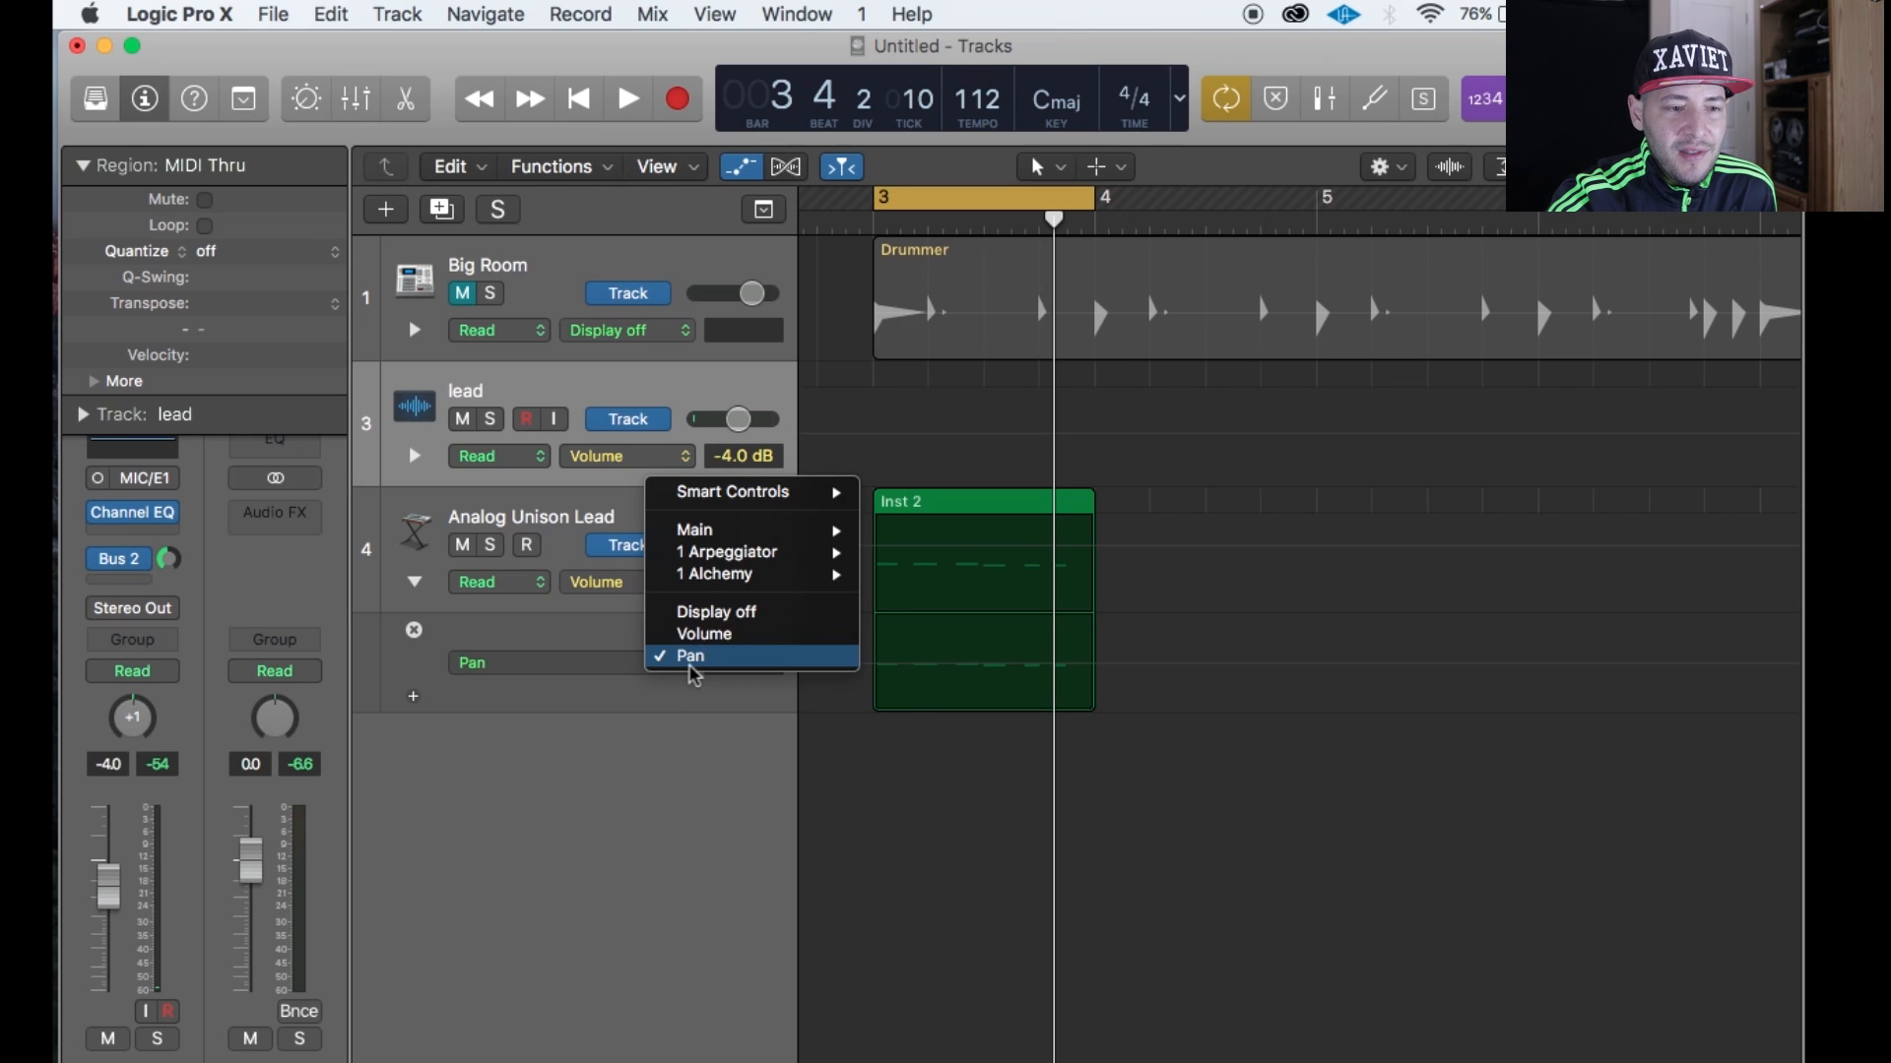
mouse_move(698, 581)
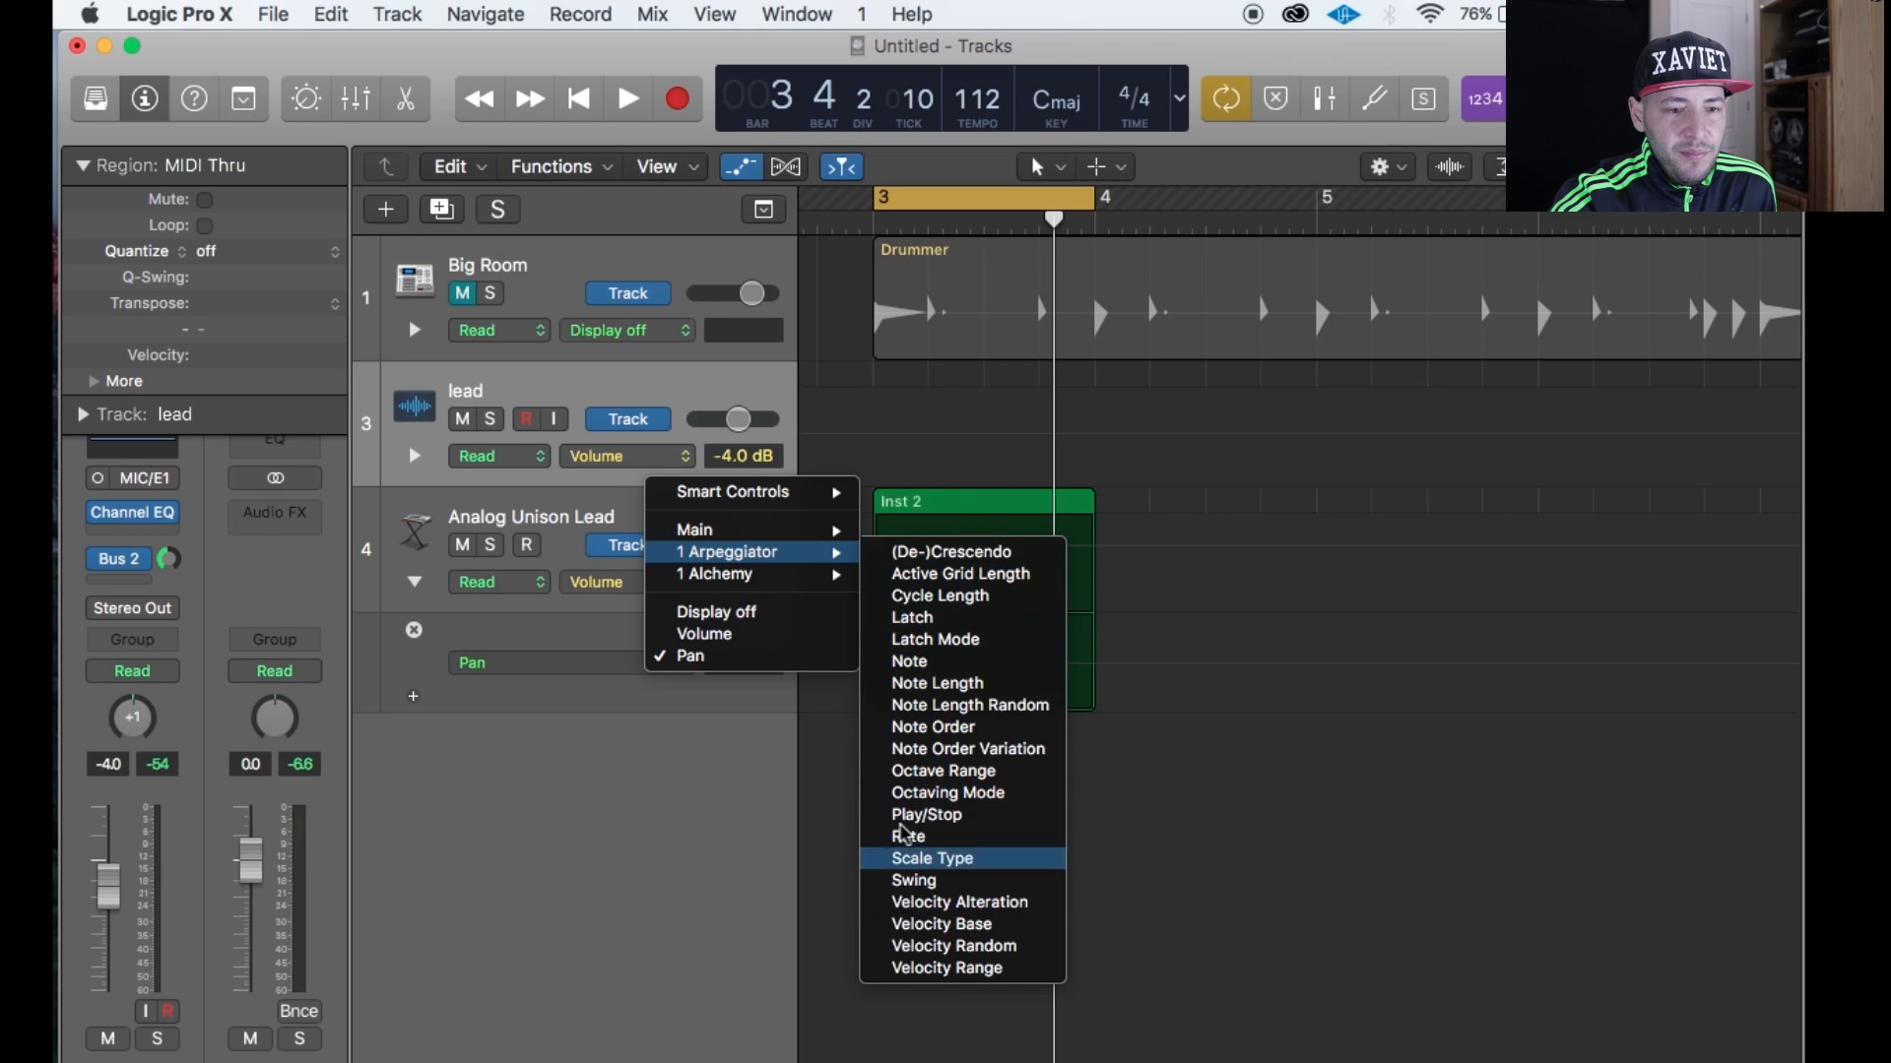
mouse_move(842, 581)
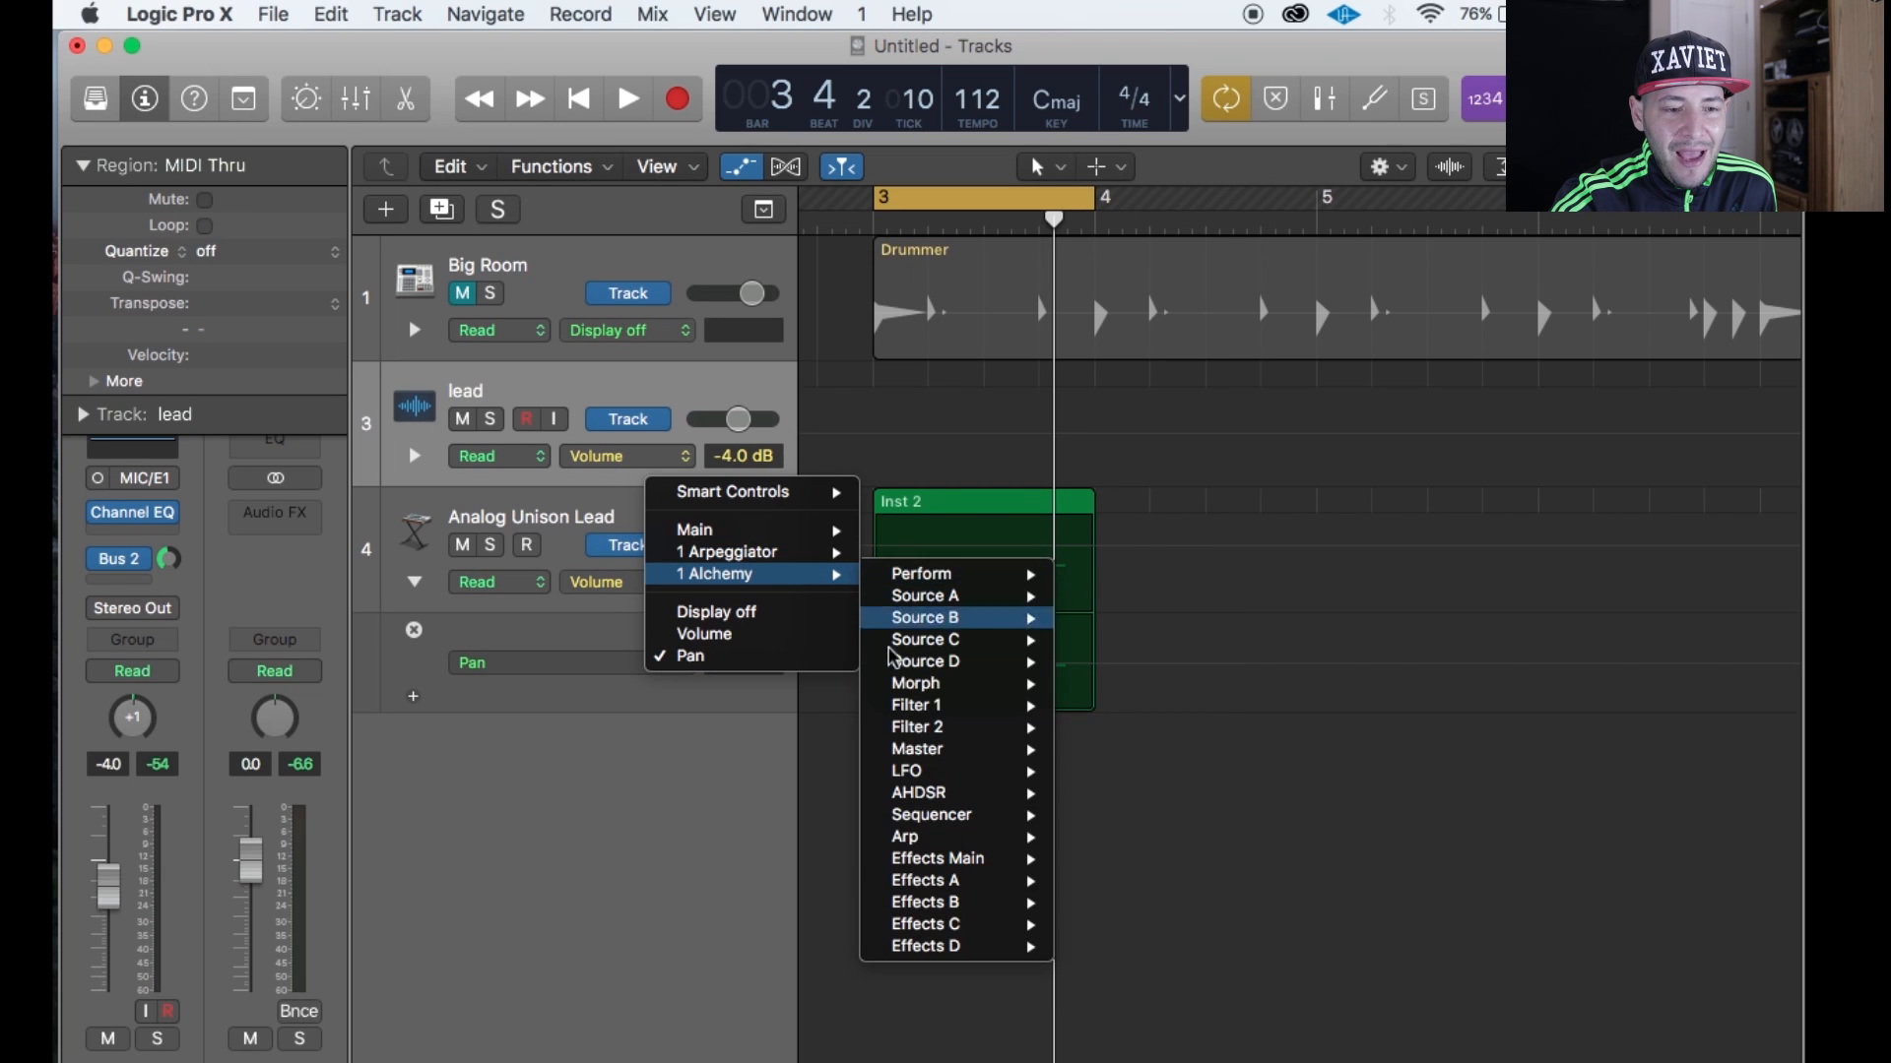
left_click(913, 427)
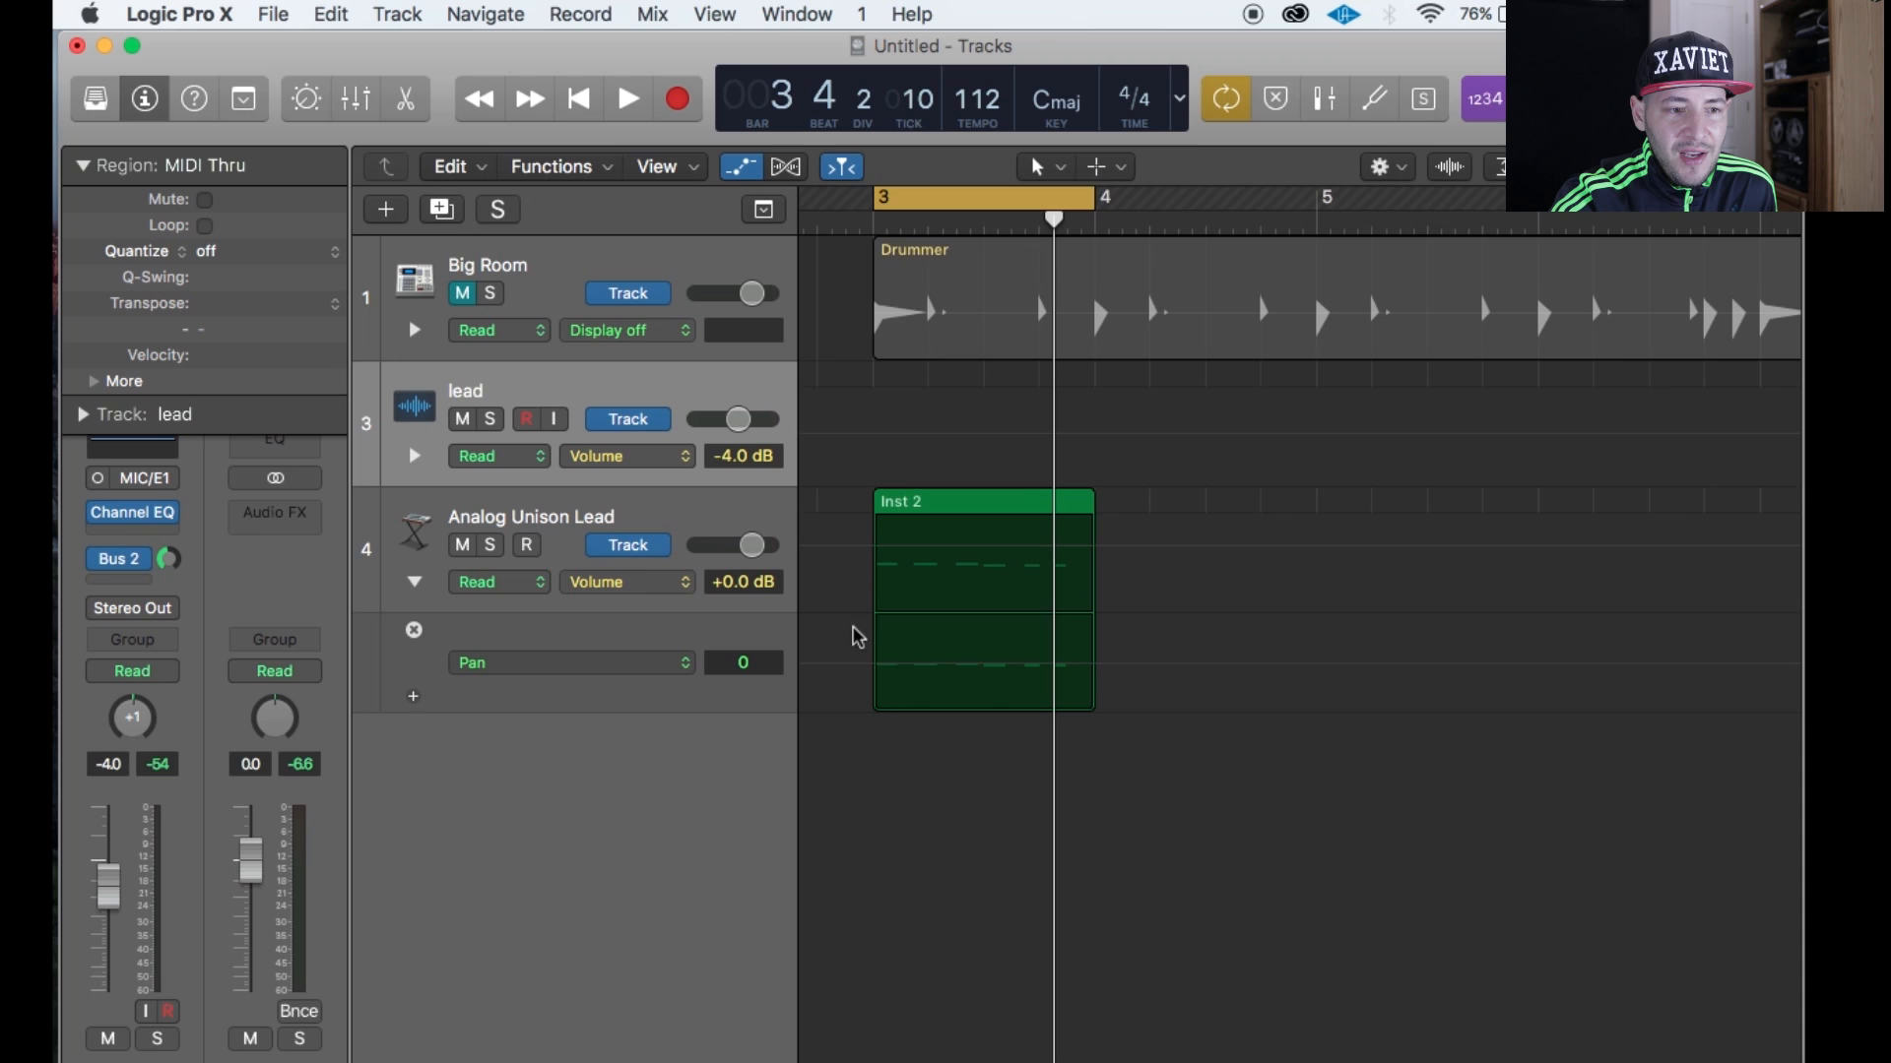
Create a volume fade-in on Analog Unison Lead from -∞ dB at bar 3 to +0.0 dB at about beat 2.
scroll(873, 624, "up", 8)
scroll(872, 624, "left", 5)
scroll(877, 633, "down", 10)
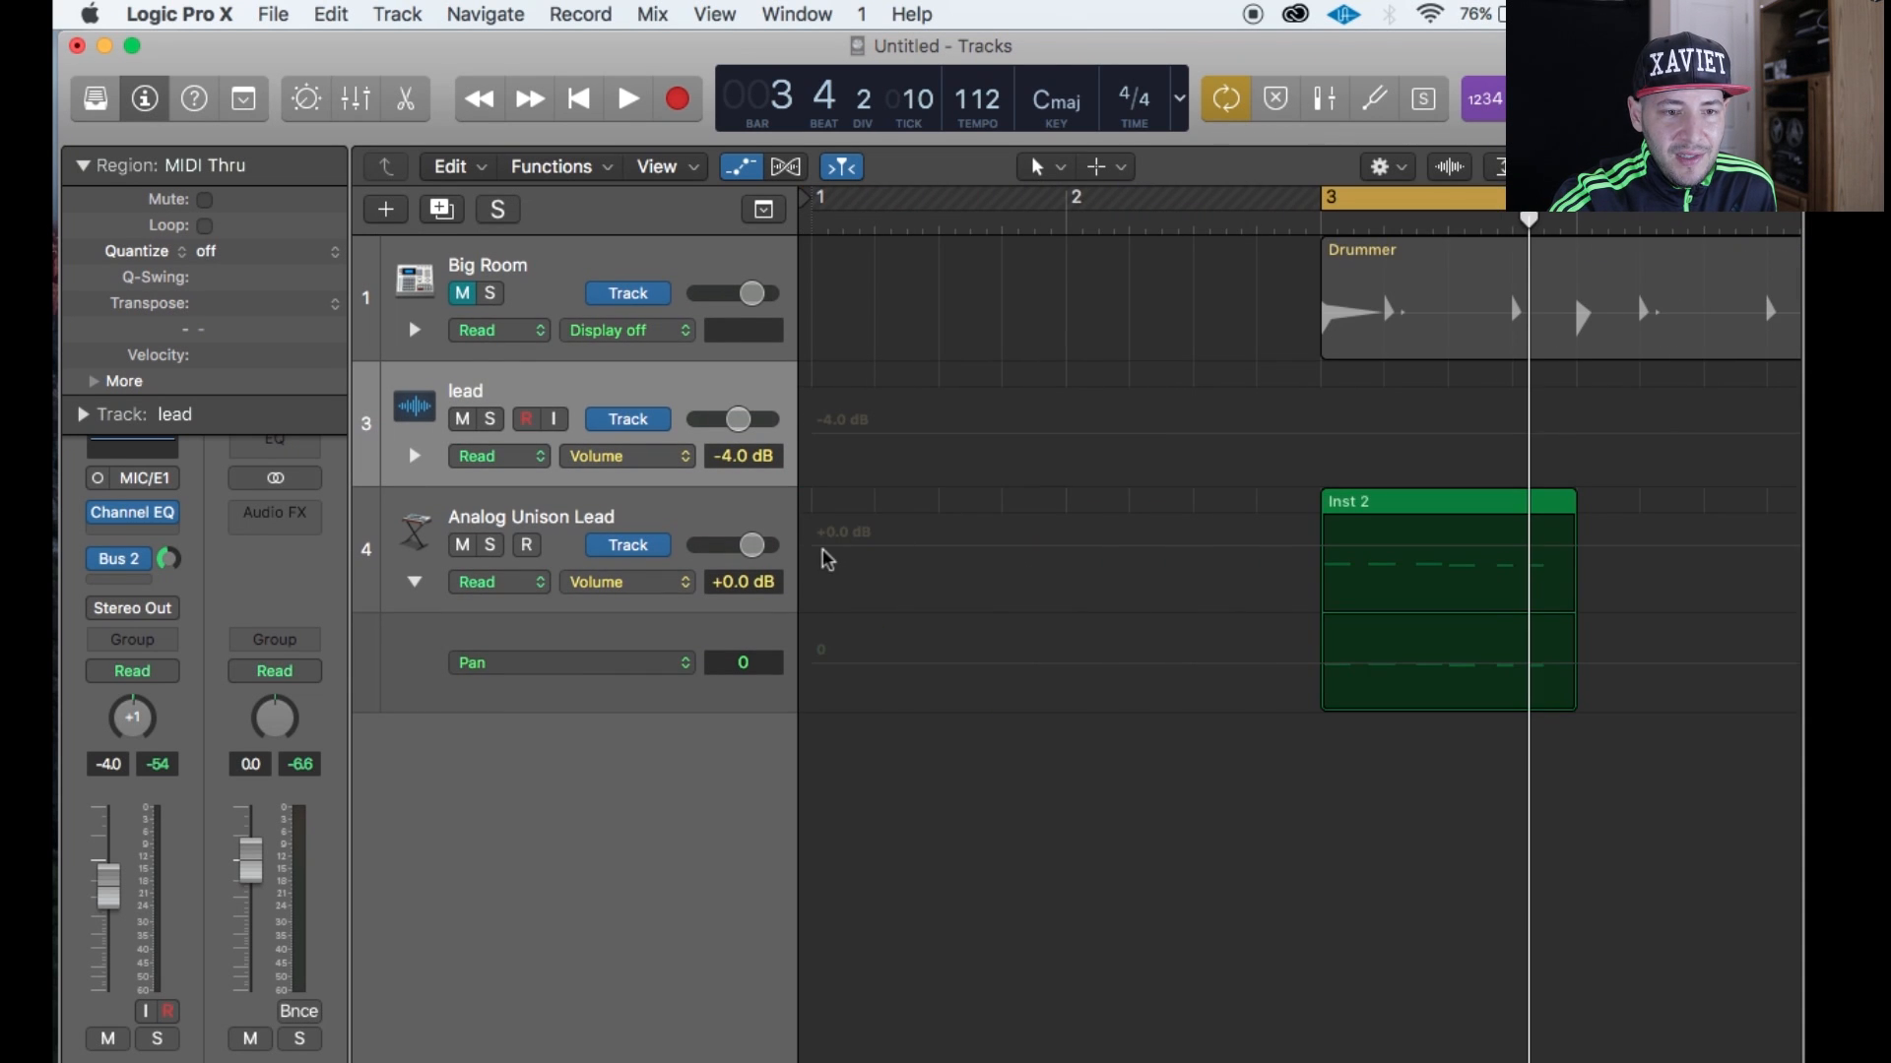
left_click(1324, 550)
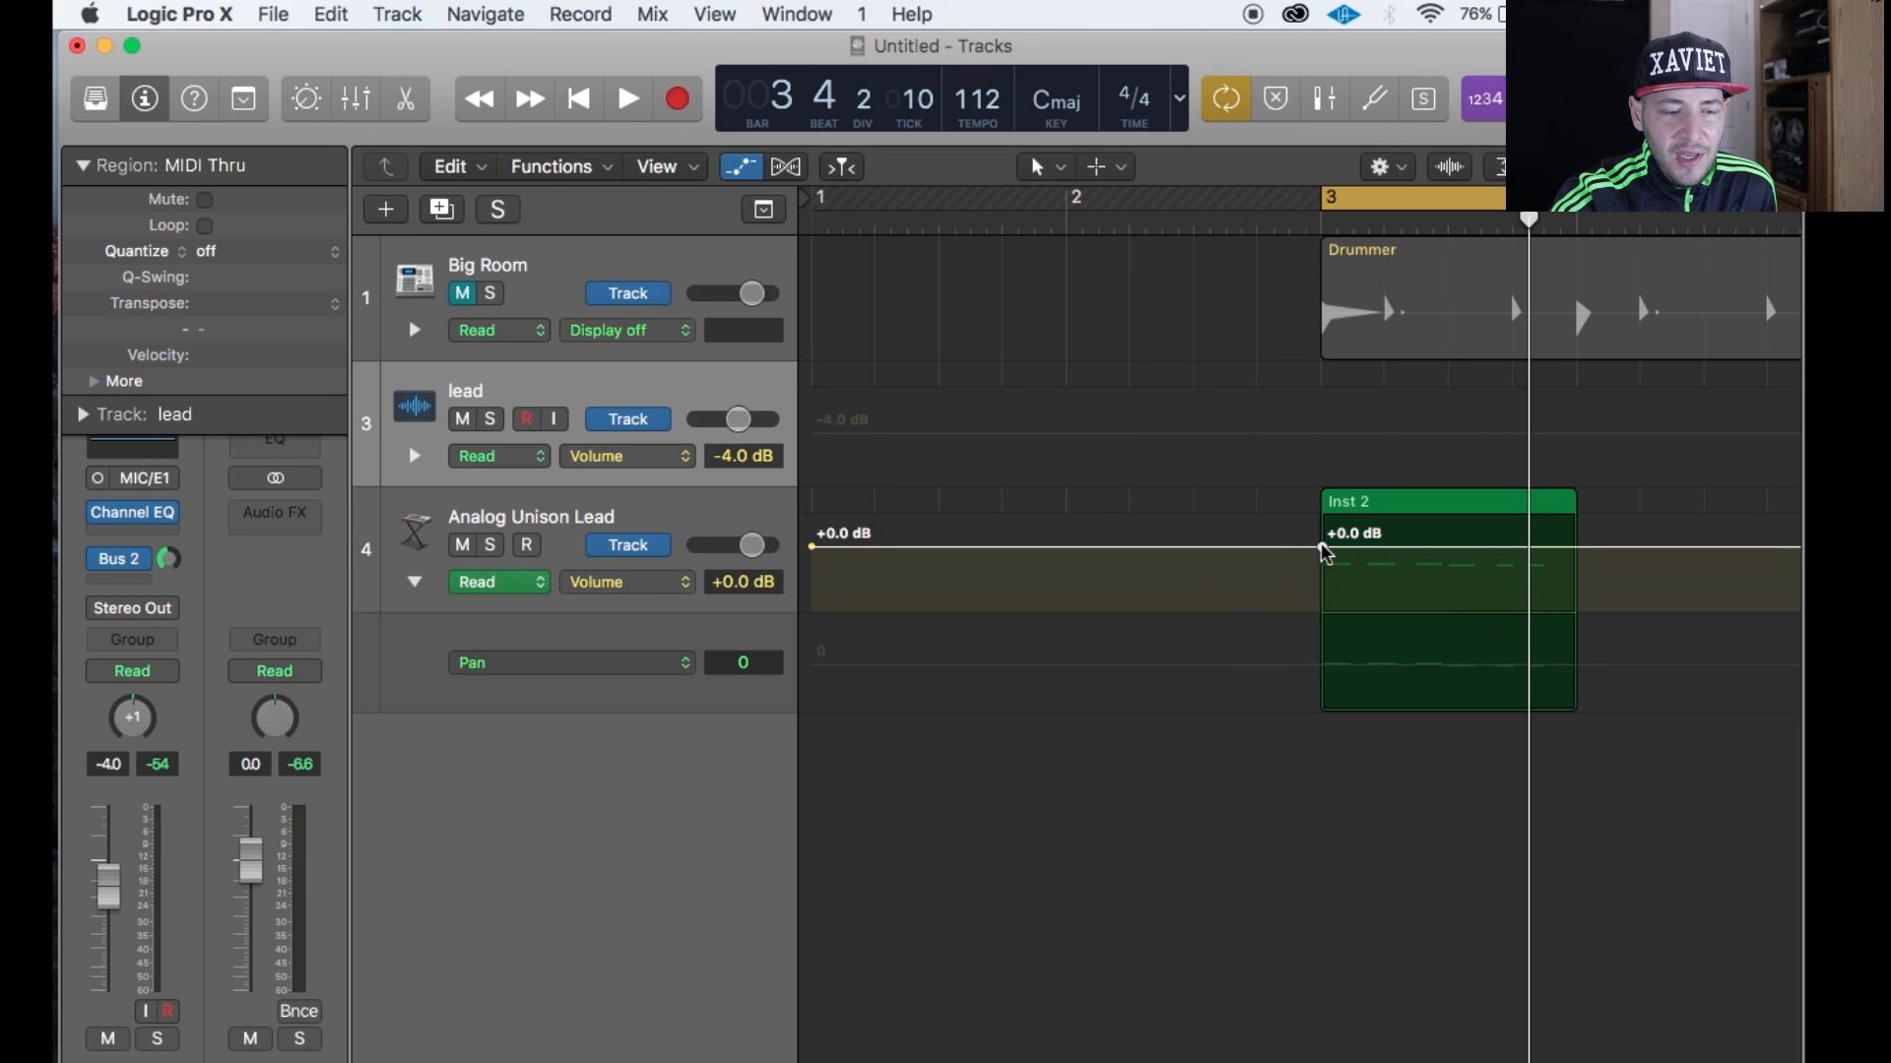
left_click(1385, 547)
left_click(1478, 548)
left_click(1478, 548)
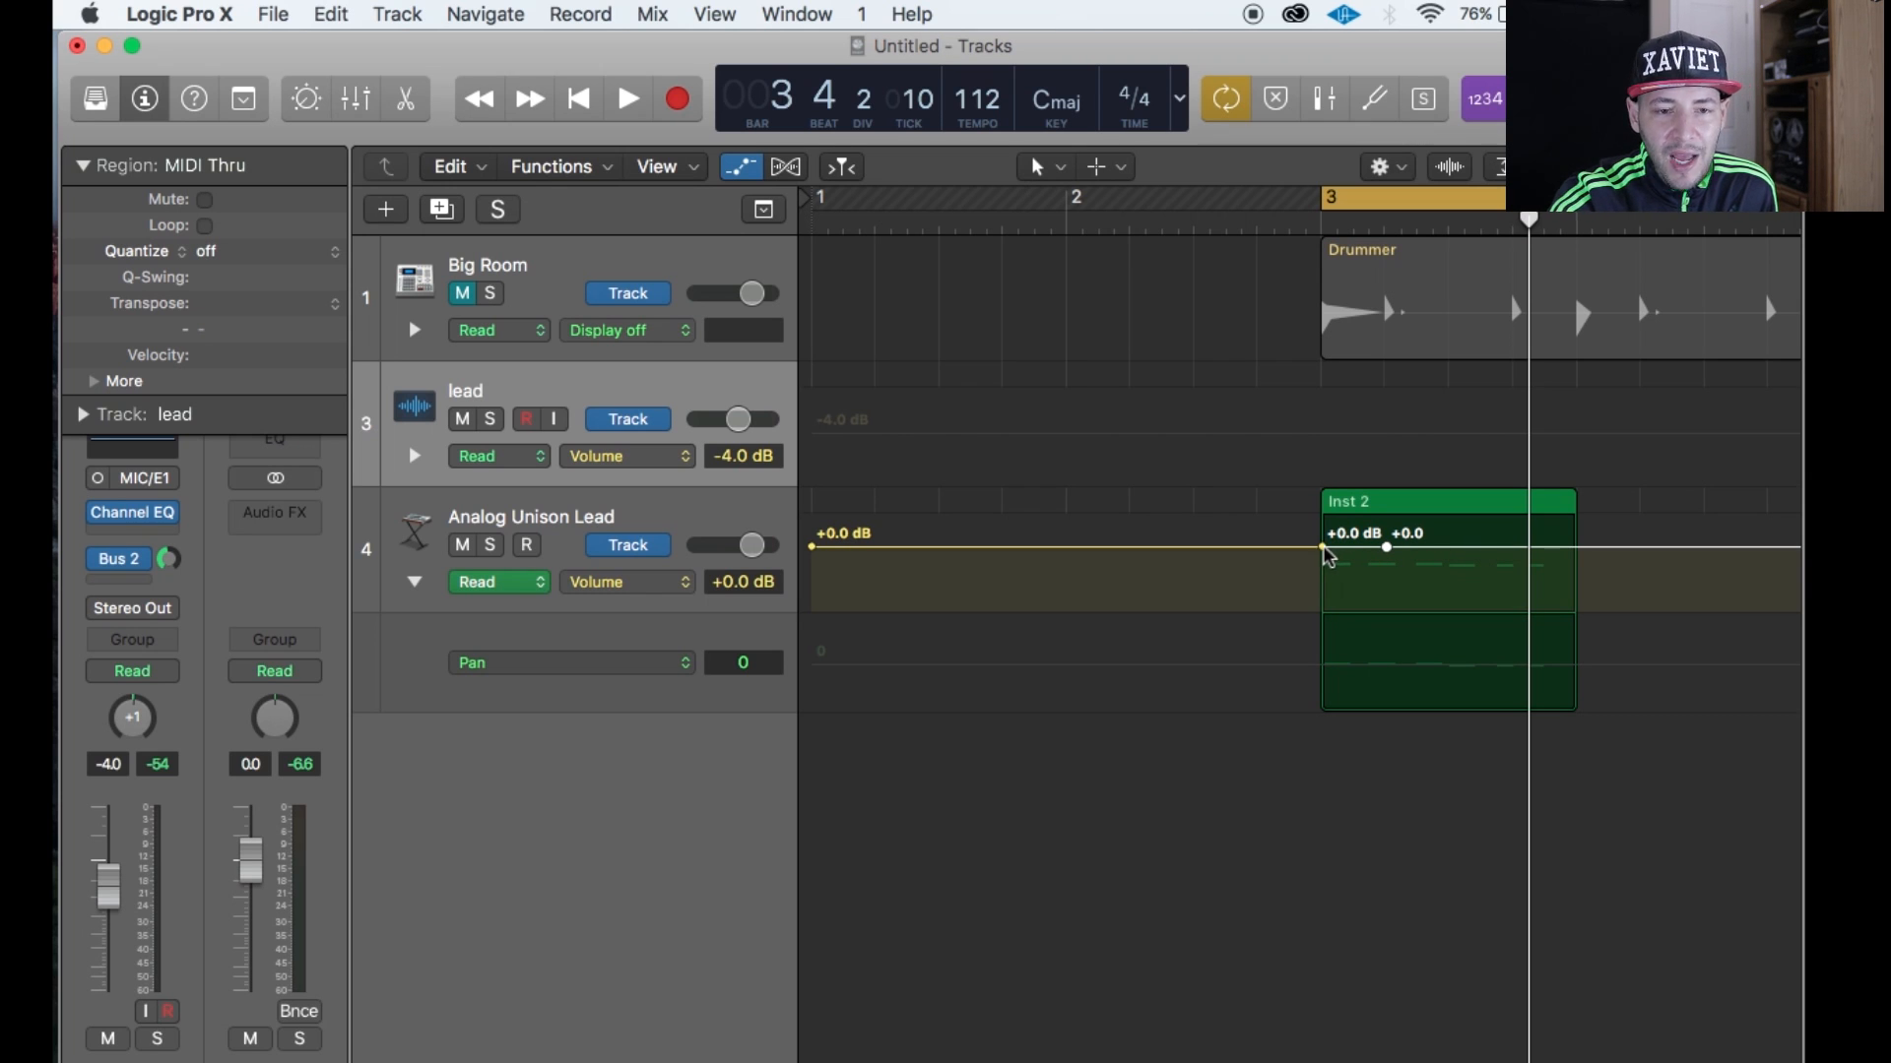
left_click_drag(1322, 547, 1327, 733)
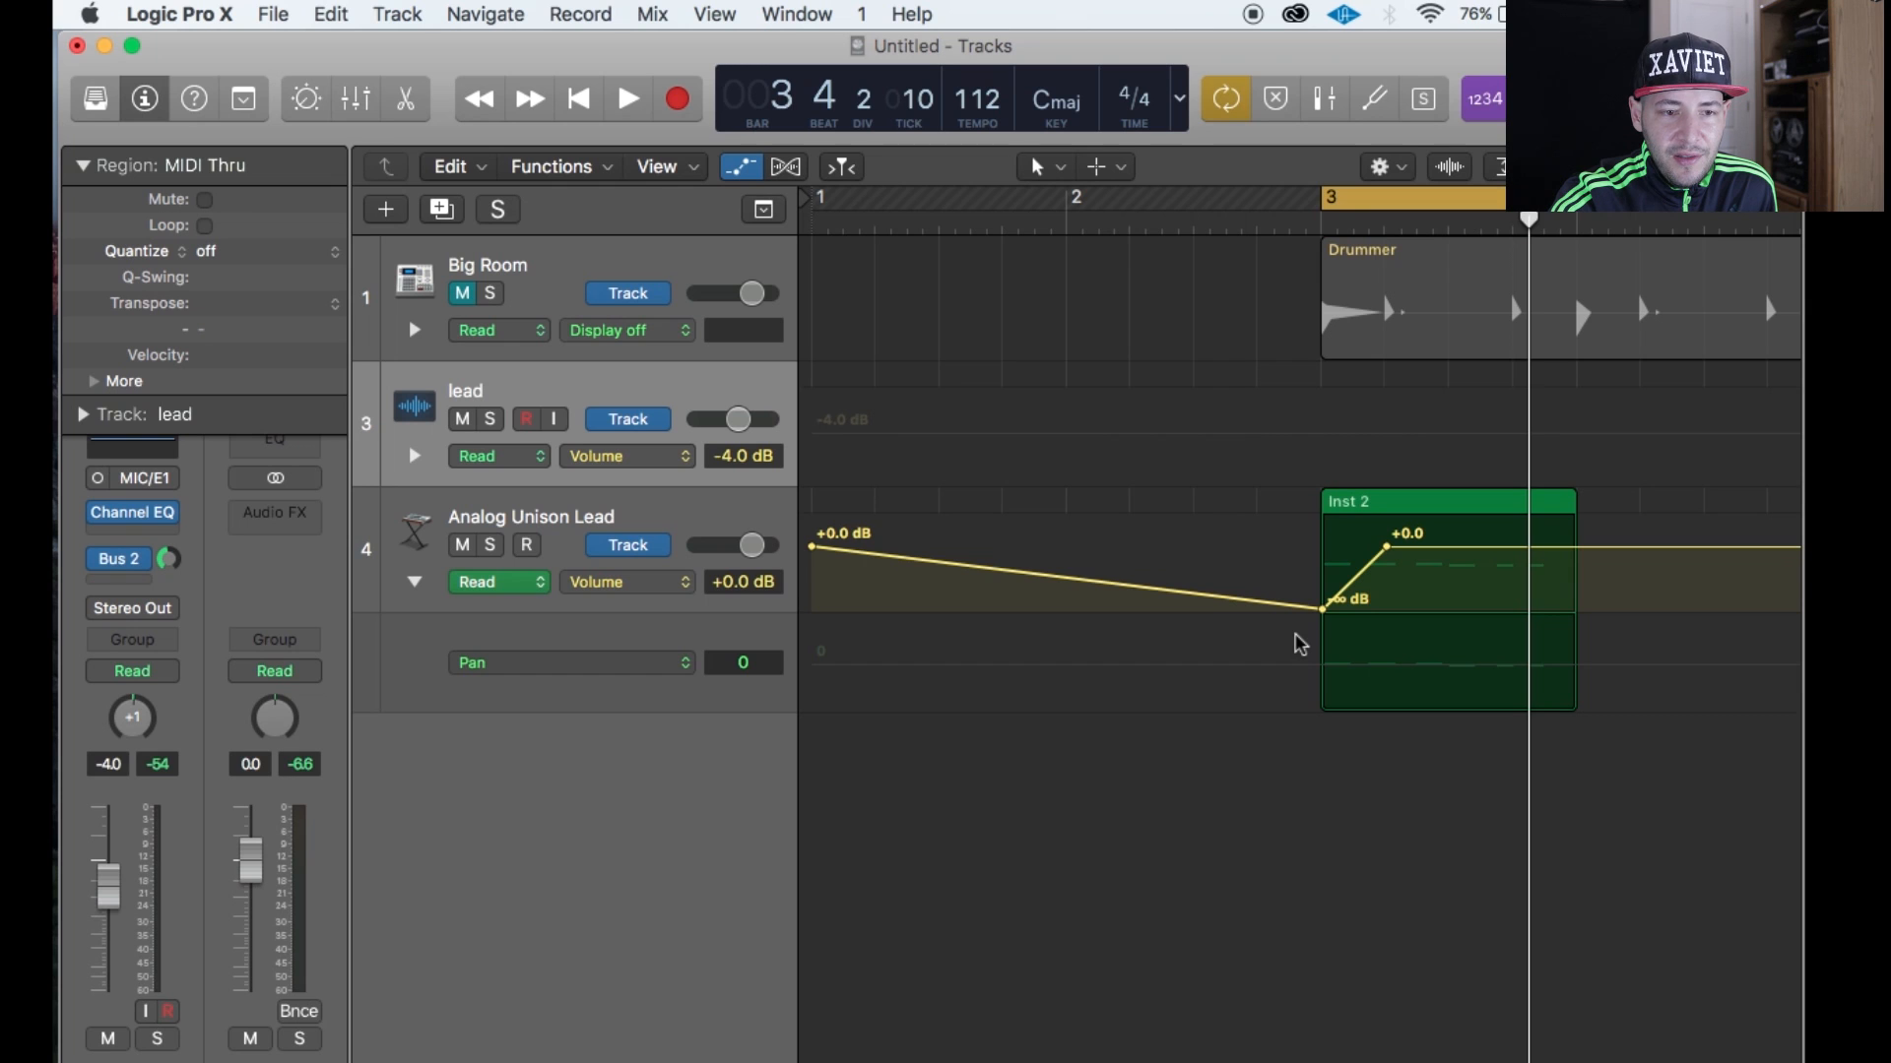
Audition the volume fade-in, lengthen it by moving its +0.0 dB point past beat 3 of bar 3, and play it again.
key("space")
key("space")
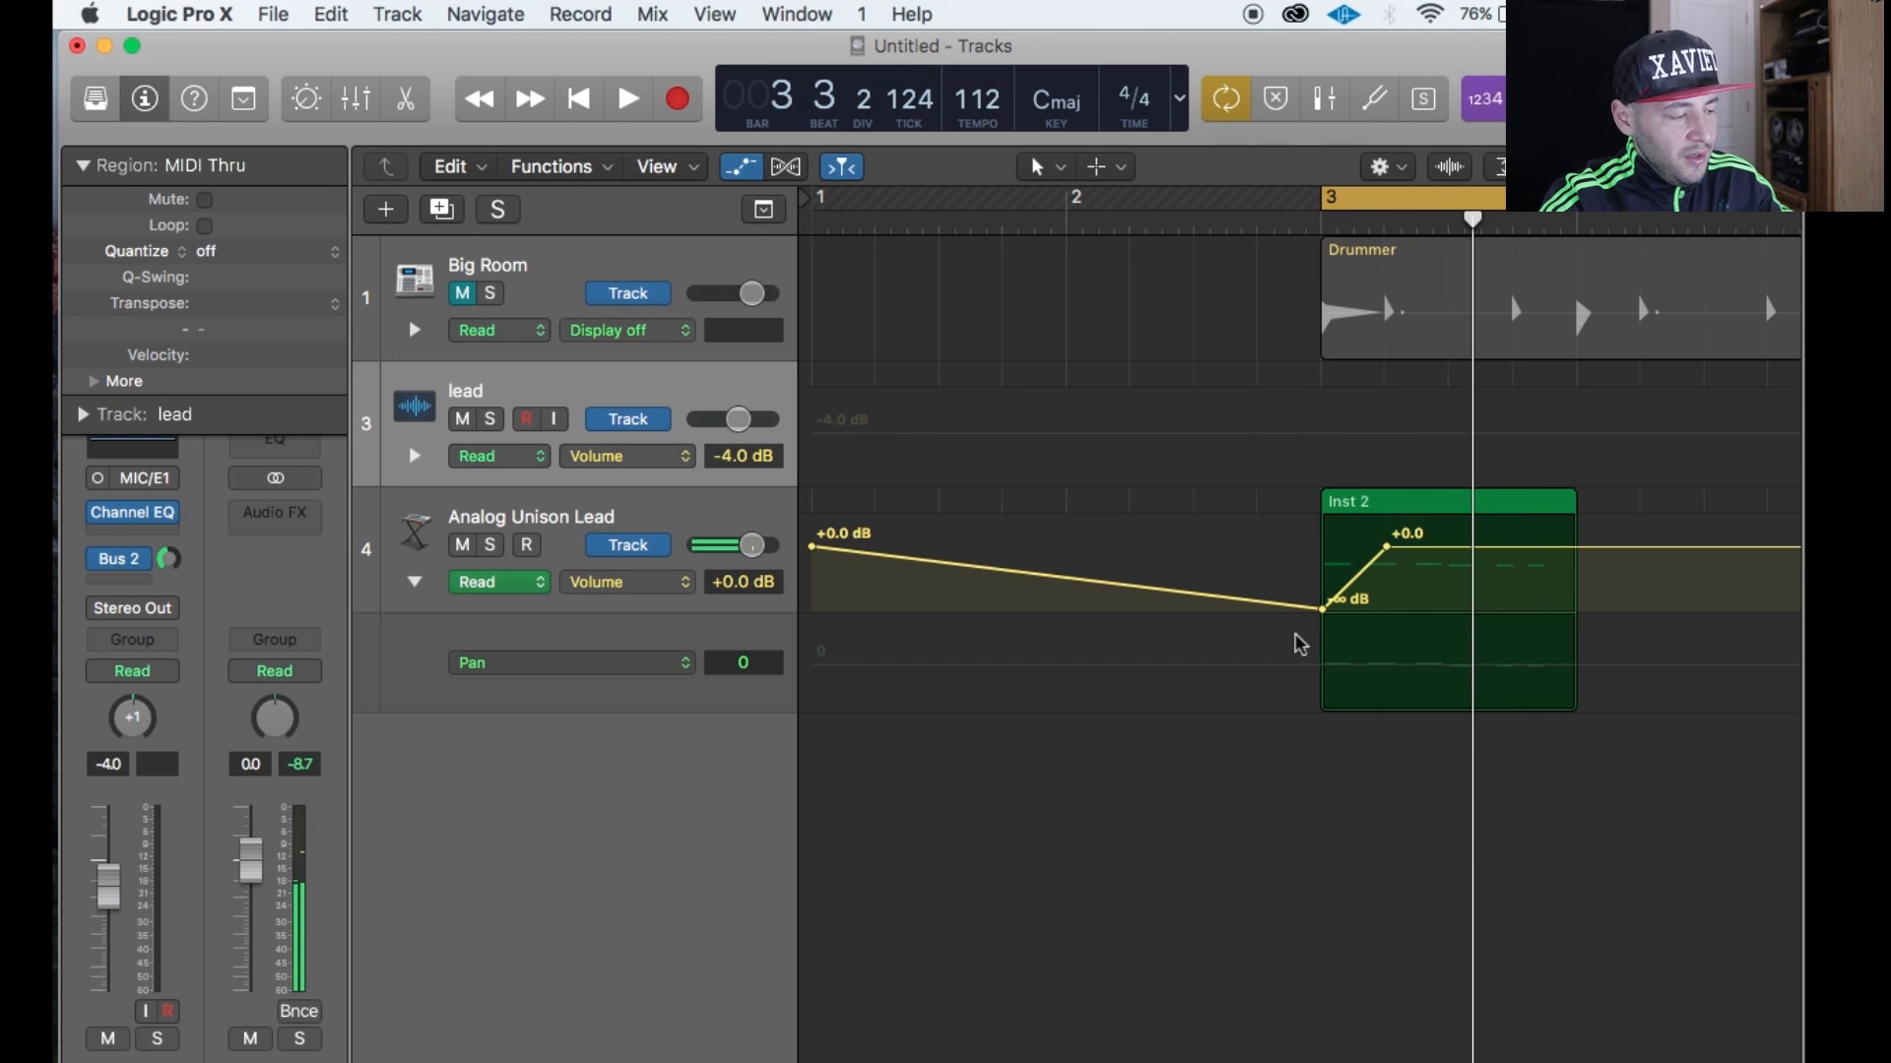
key("space")
key("space")
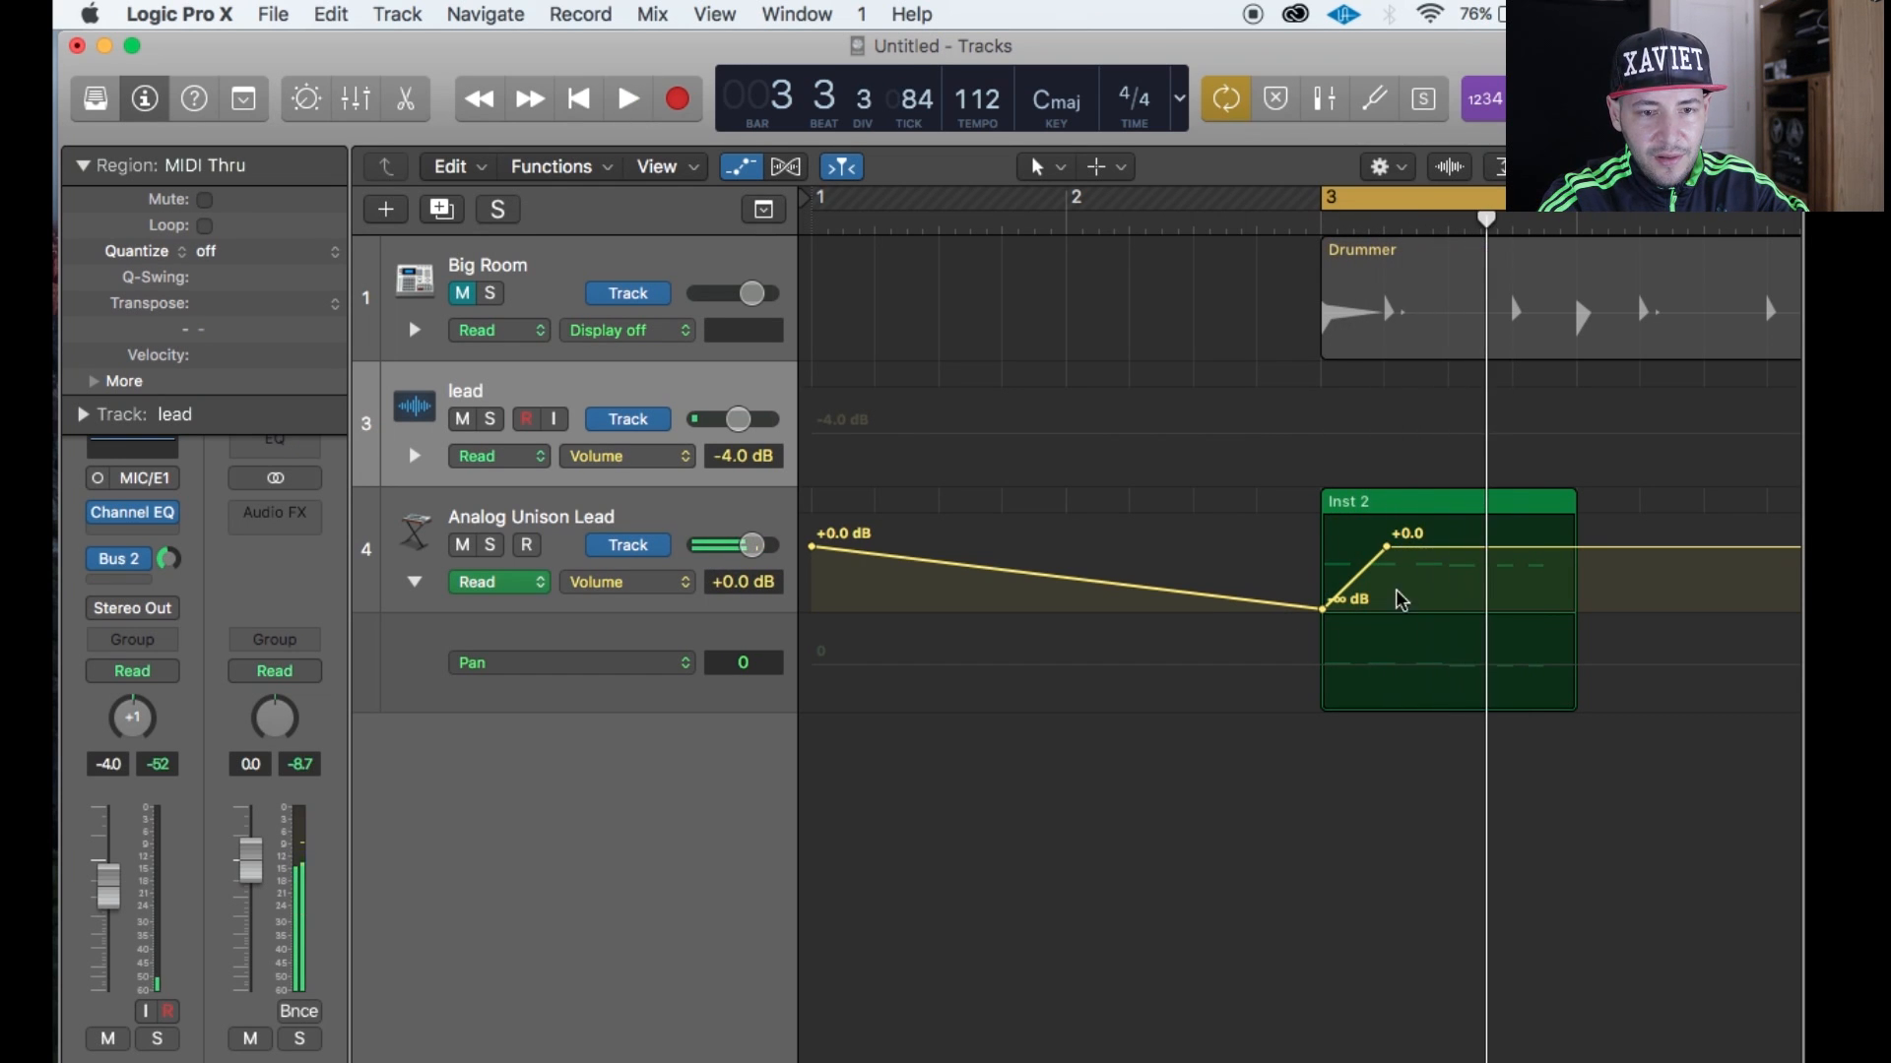
left_click_drag(1386, 546, 1486, 557)
key("space")
key("space")
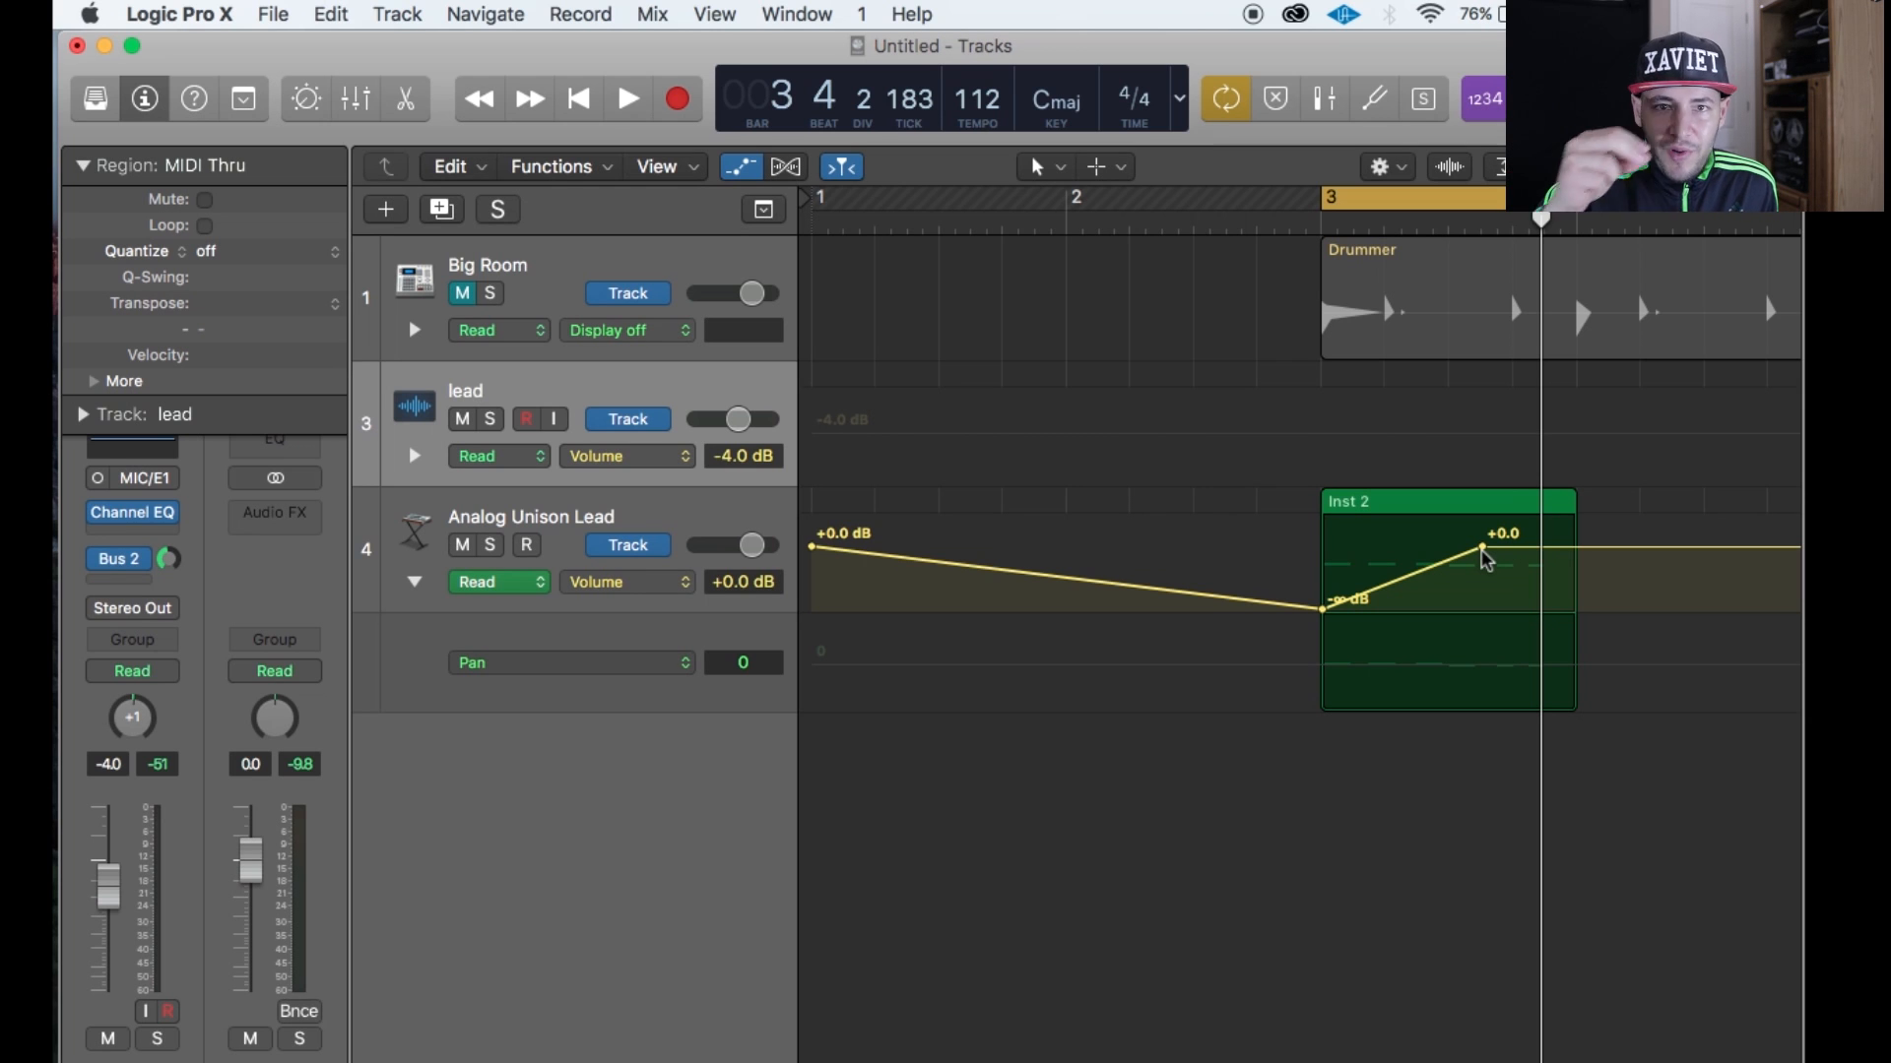
Move the ramp's end point to the end of Inst 2 at -∞ dB, and hide the extra lane and the track automation.
left_click_drag(1485, 558, 1576, 610)
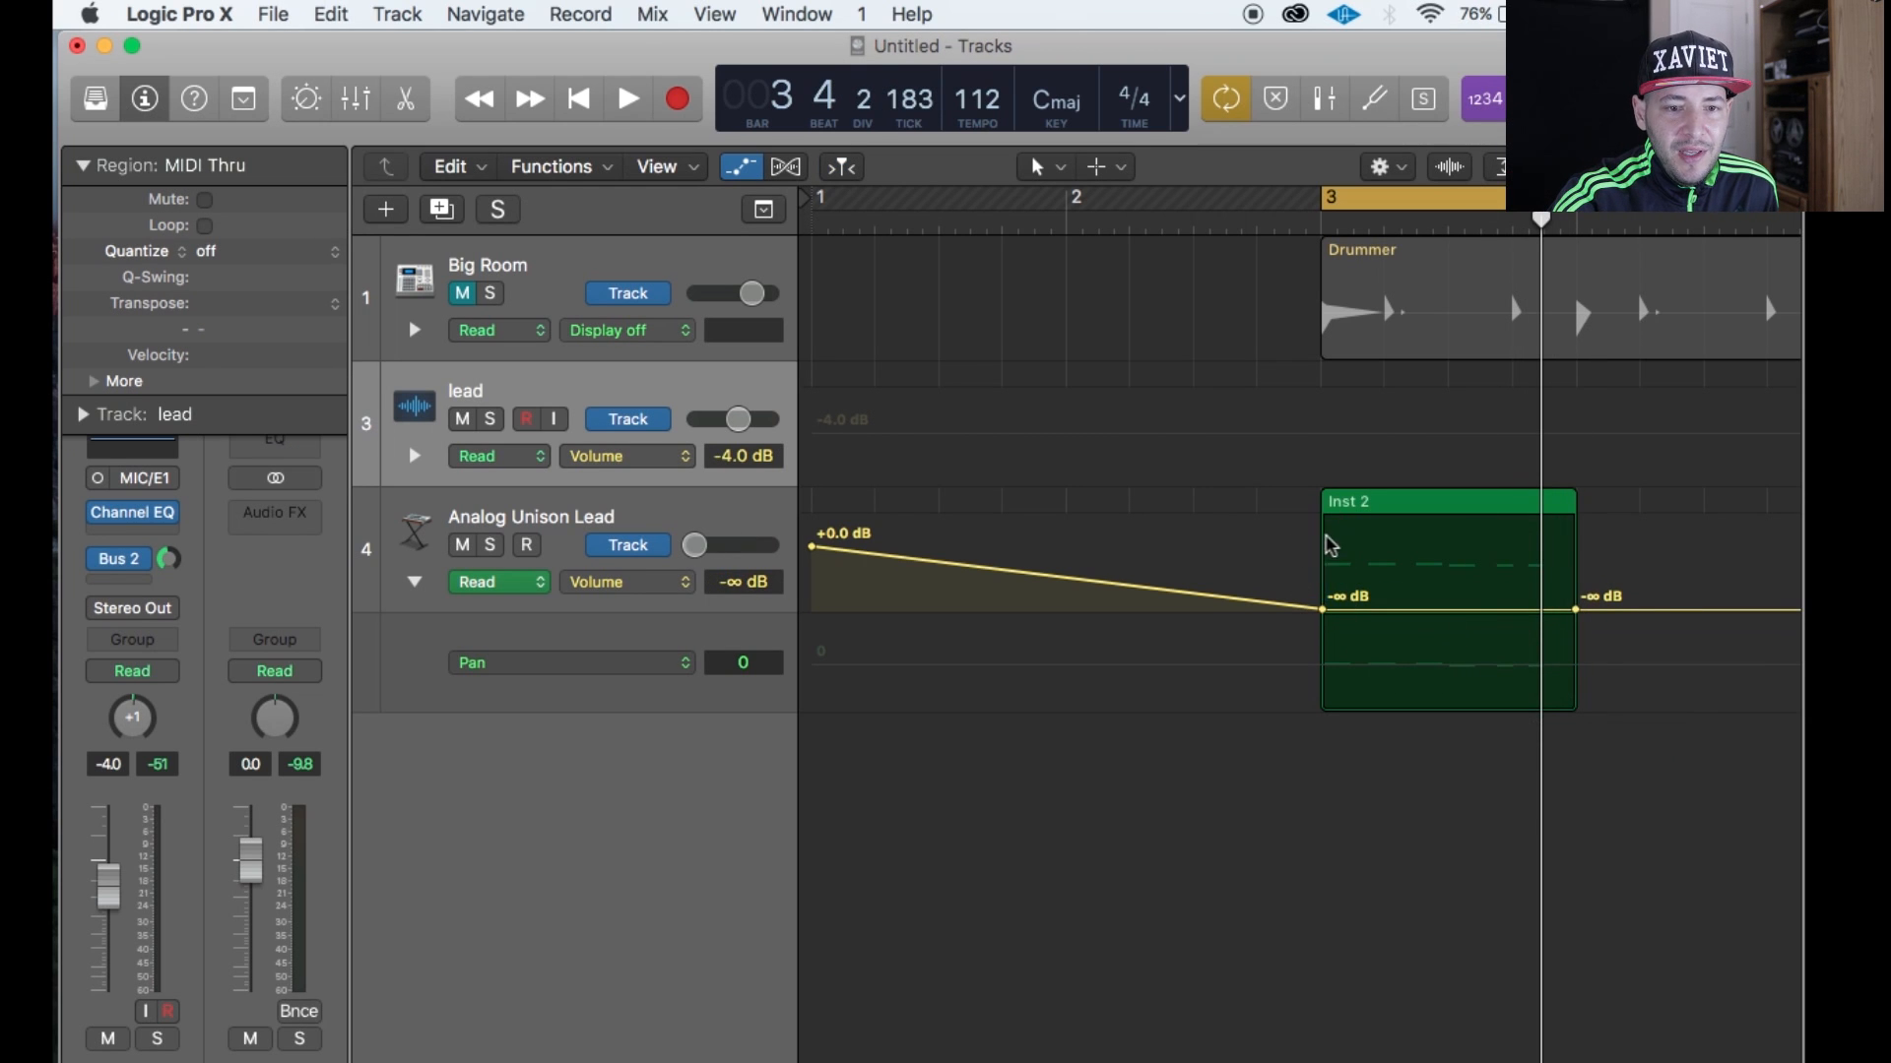
left_click(761, 208)
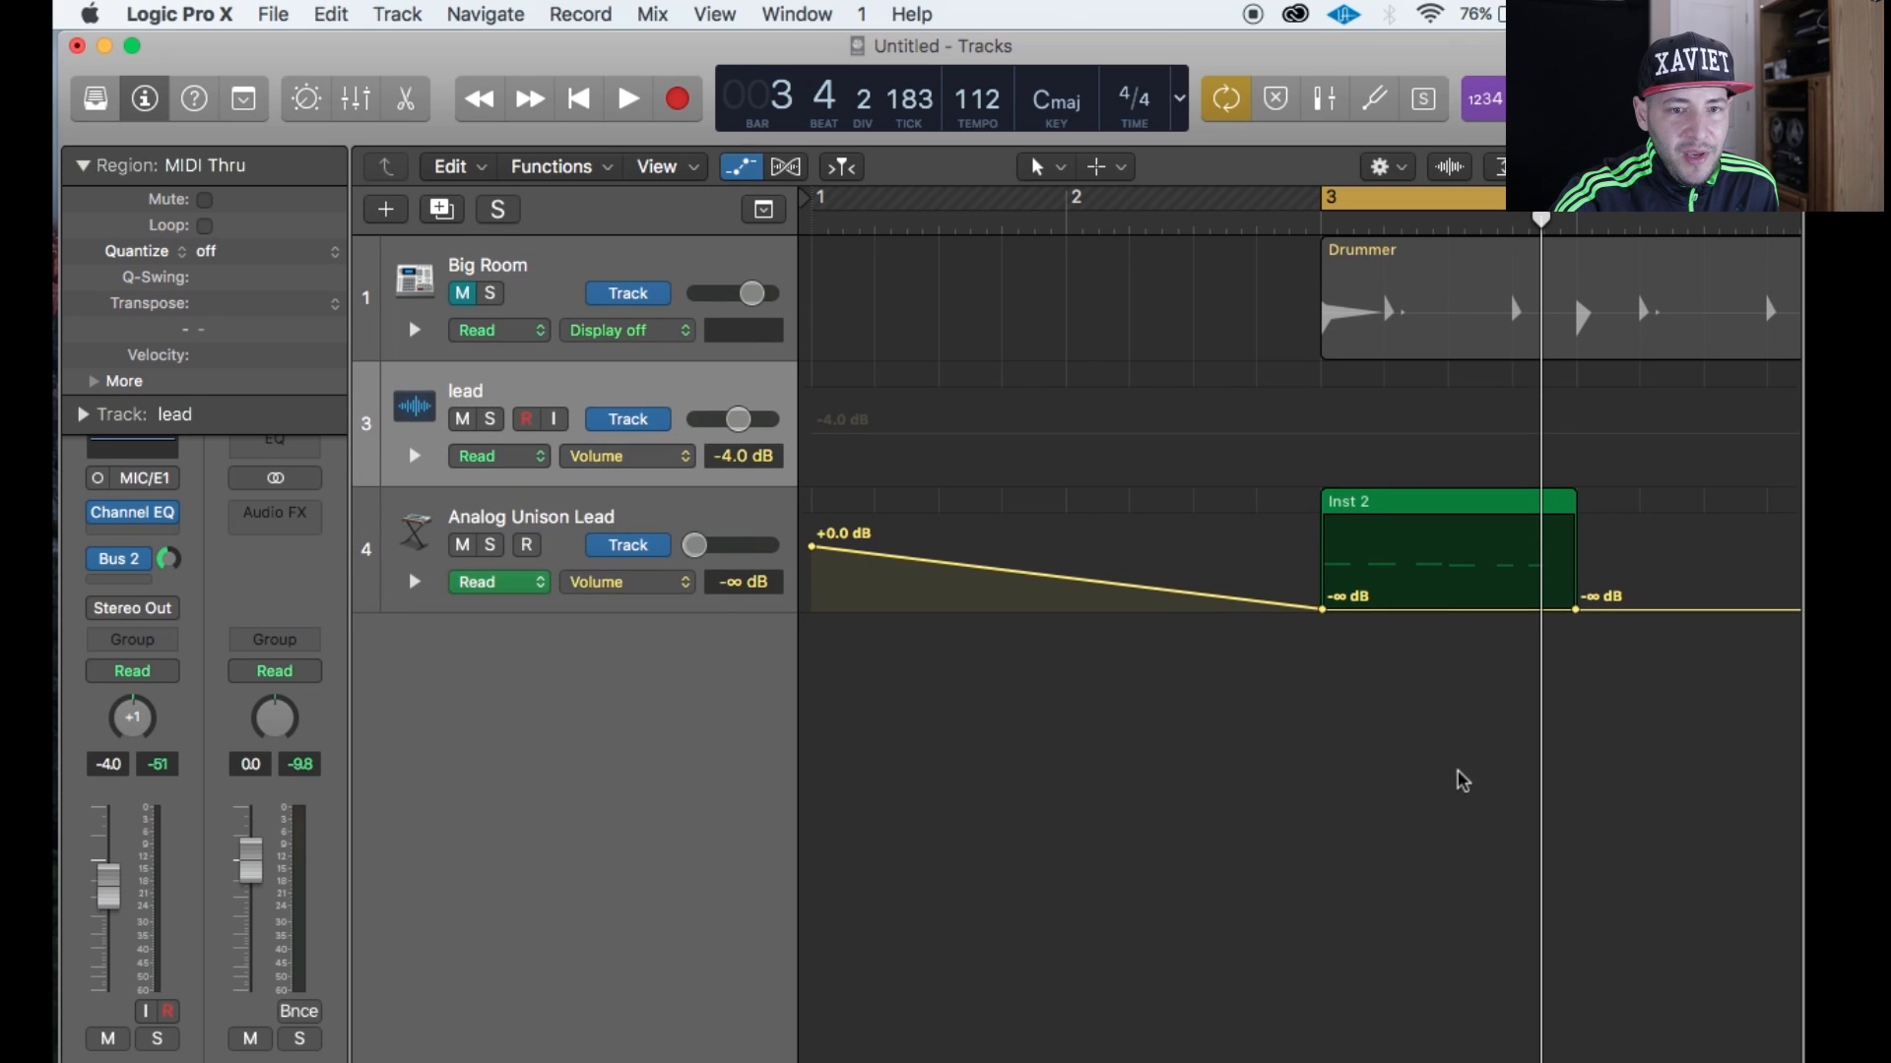
left_click_drag(1322, 613, 1323, 599)
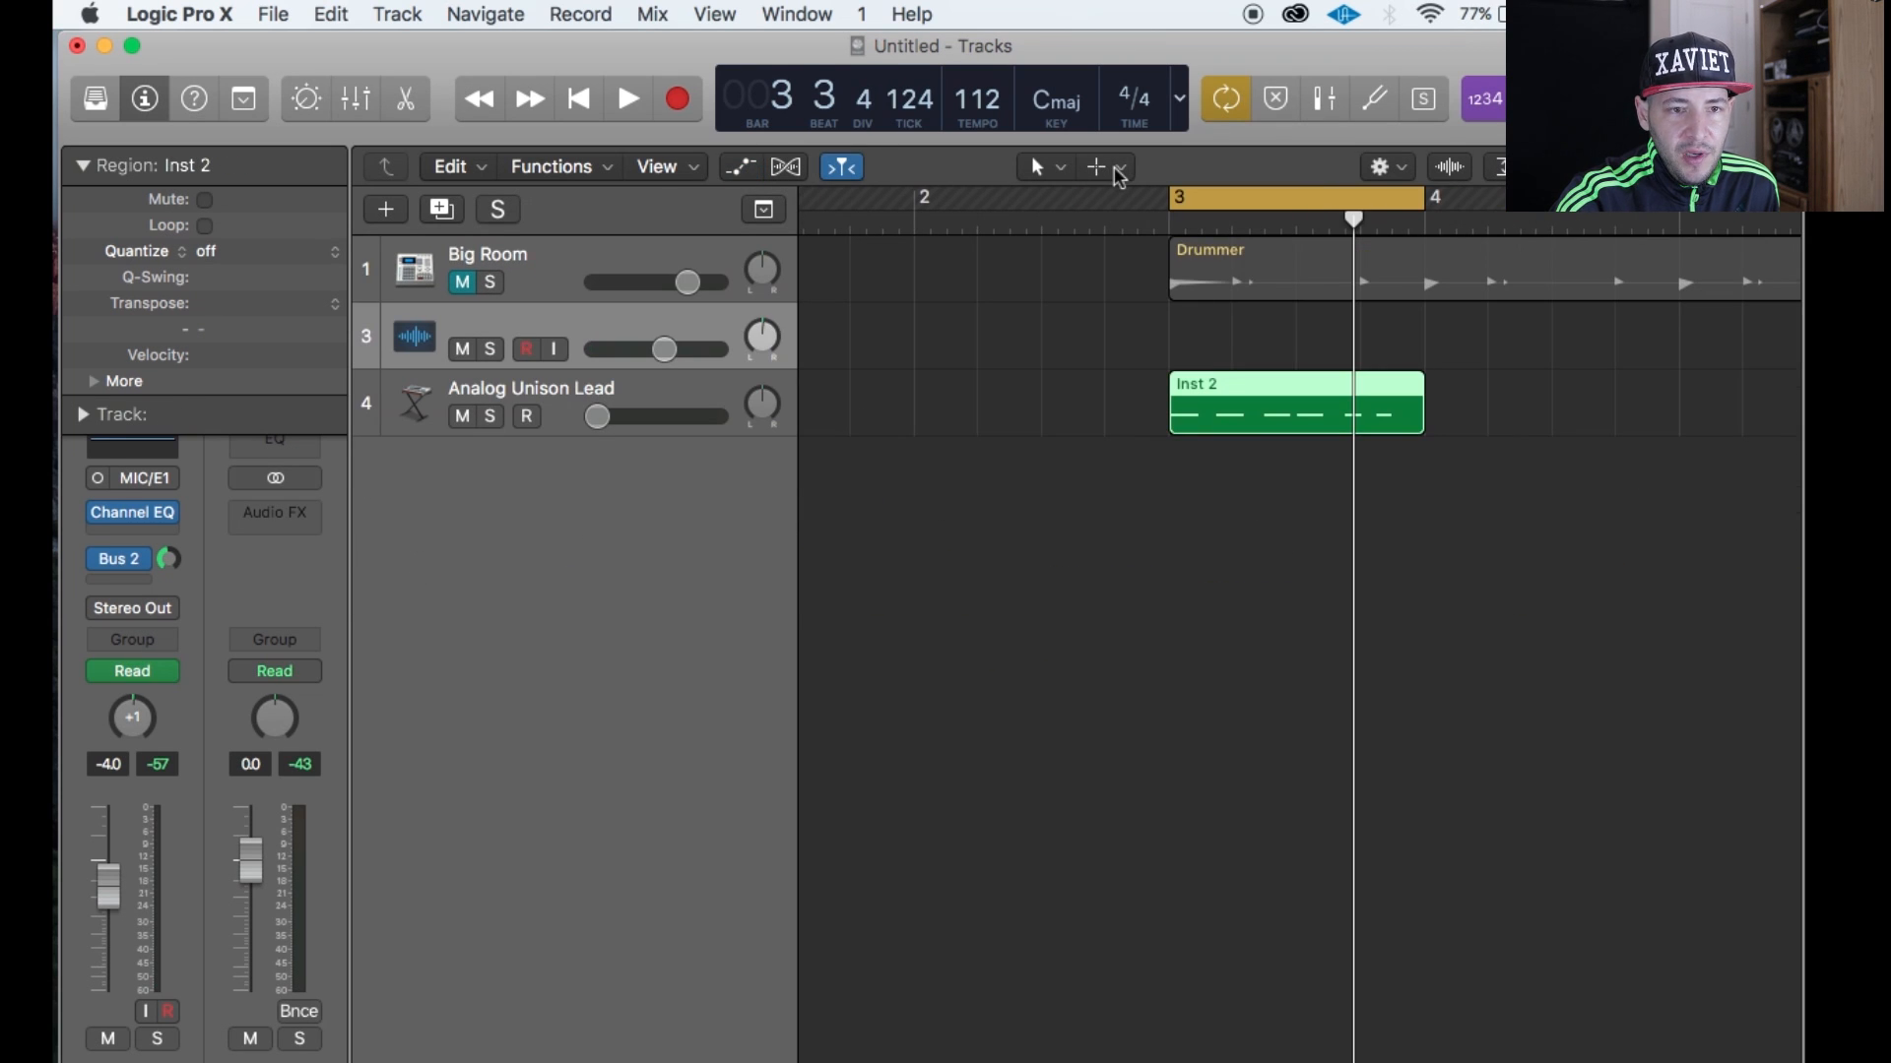
Assign the Scissors Tool as the secondary tool and divide Inst 2 at its middle and at position 3 1 4 121.
left_click(1119, 169)
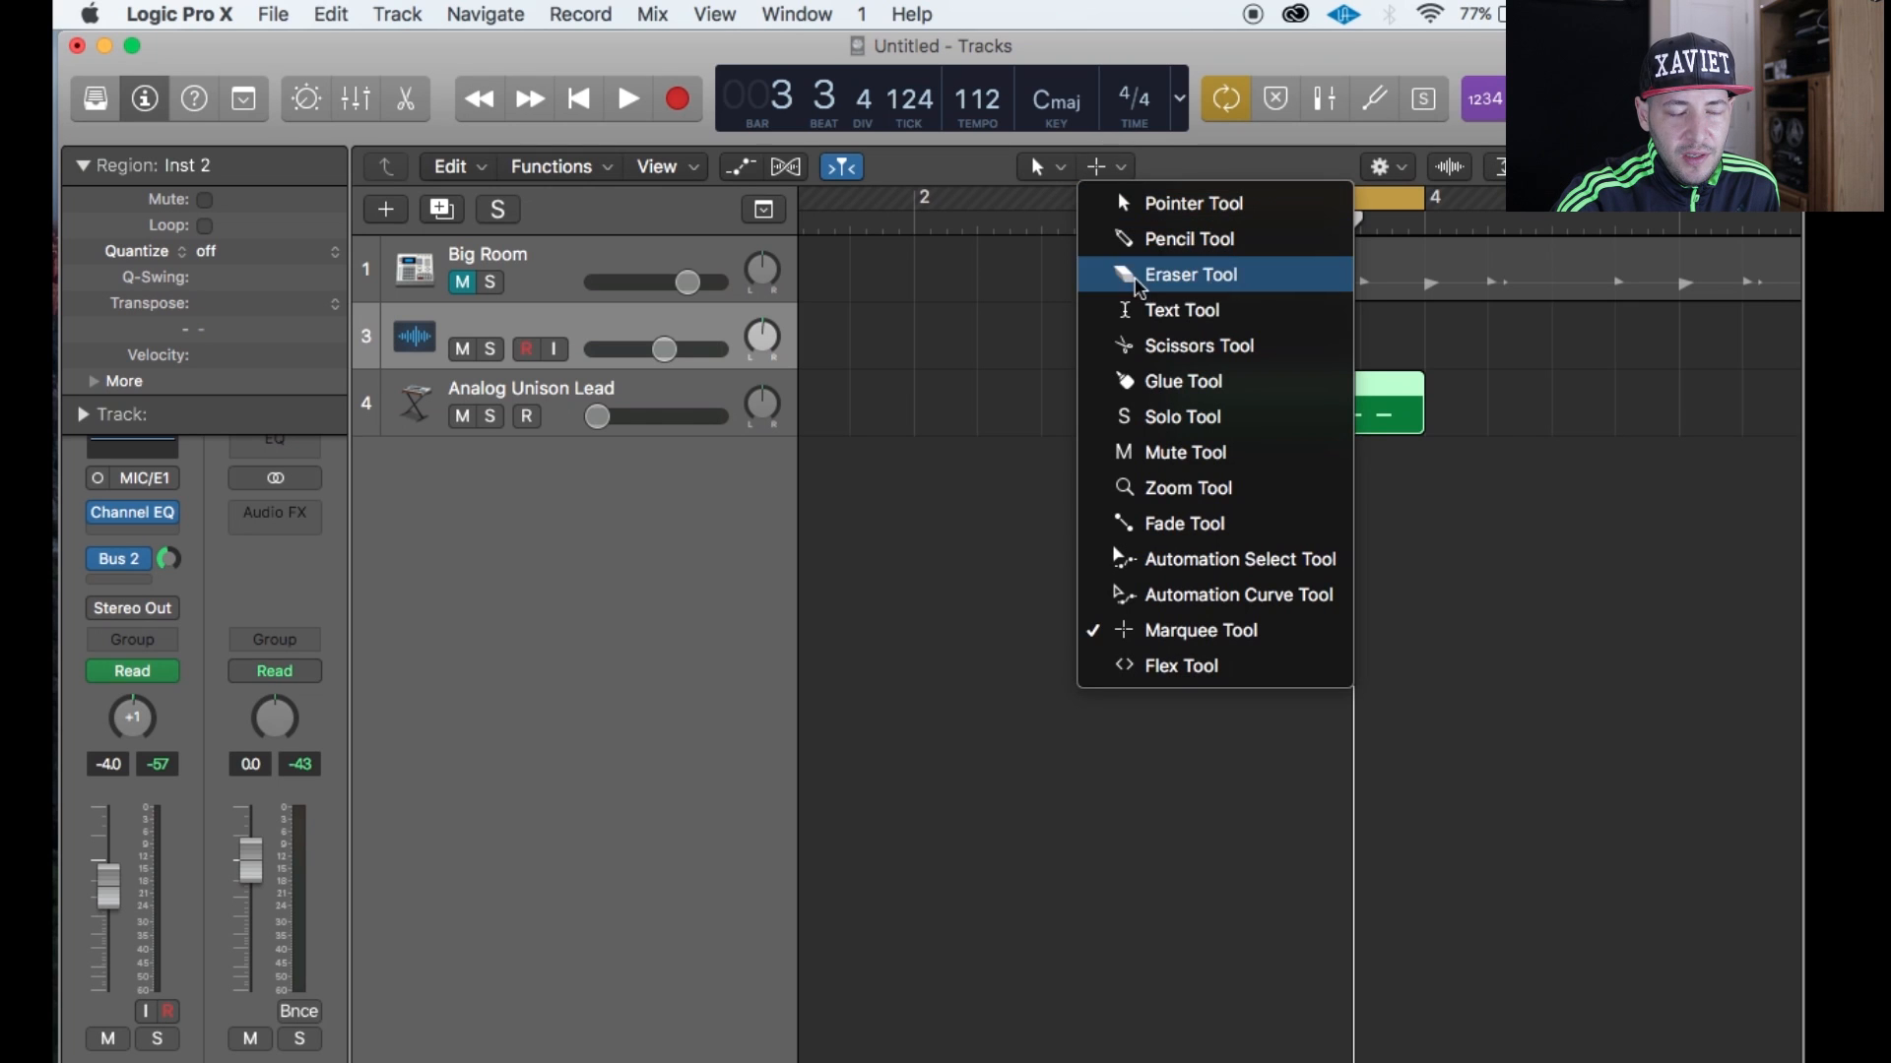
left_click(1157, 352)
left_click(1283, 529)
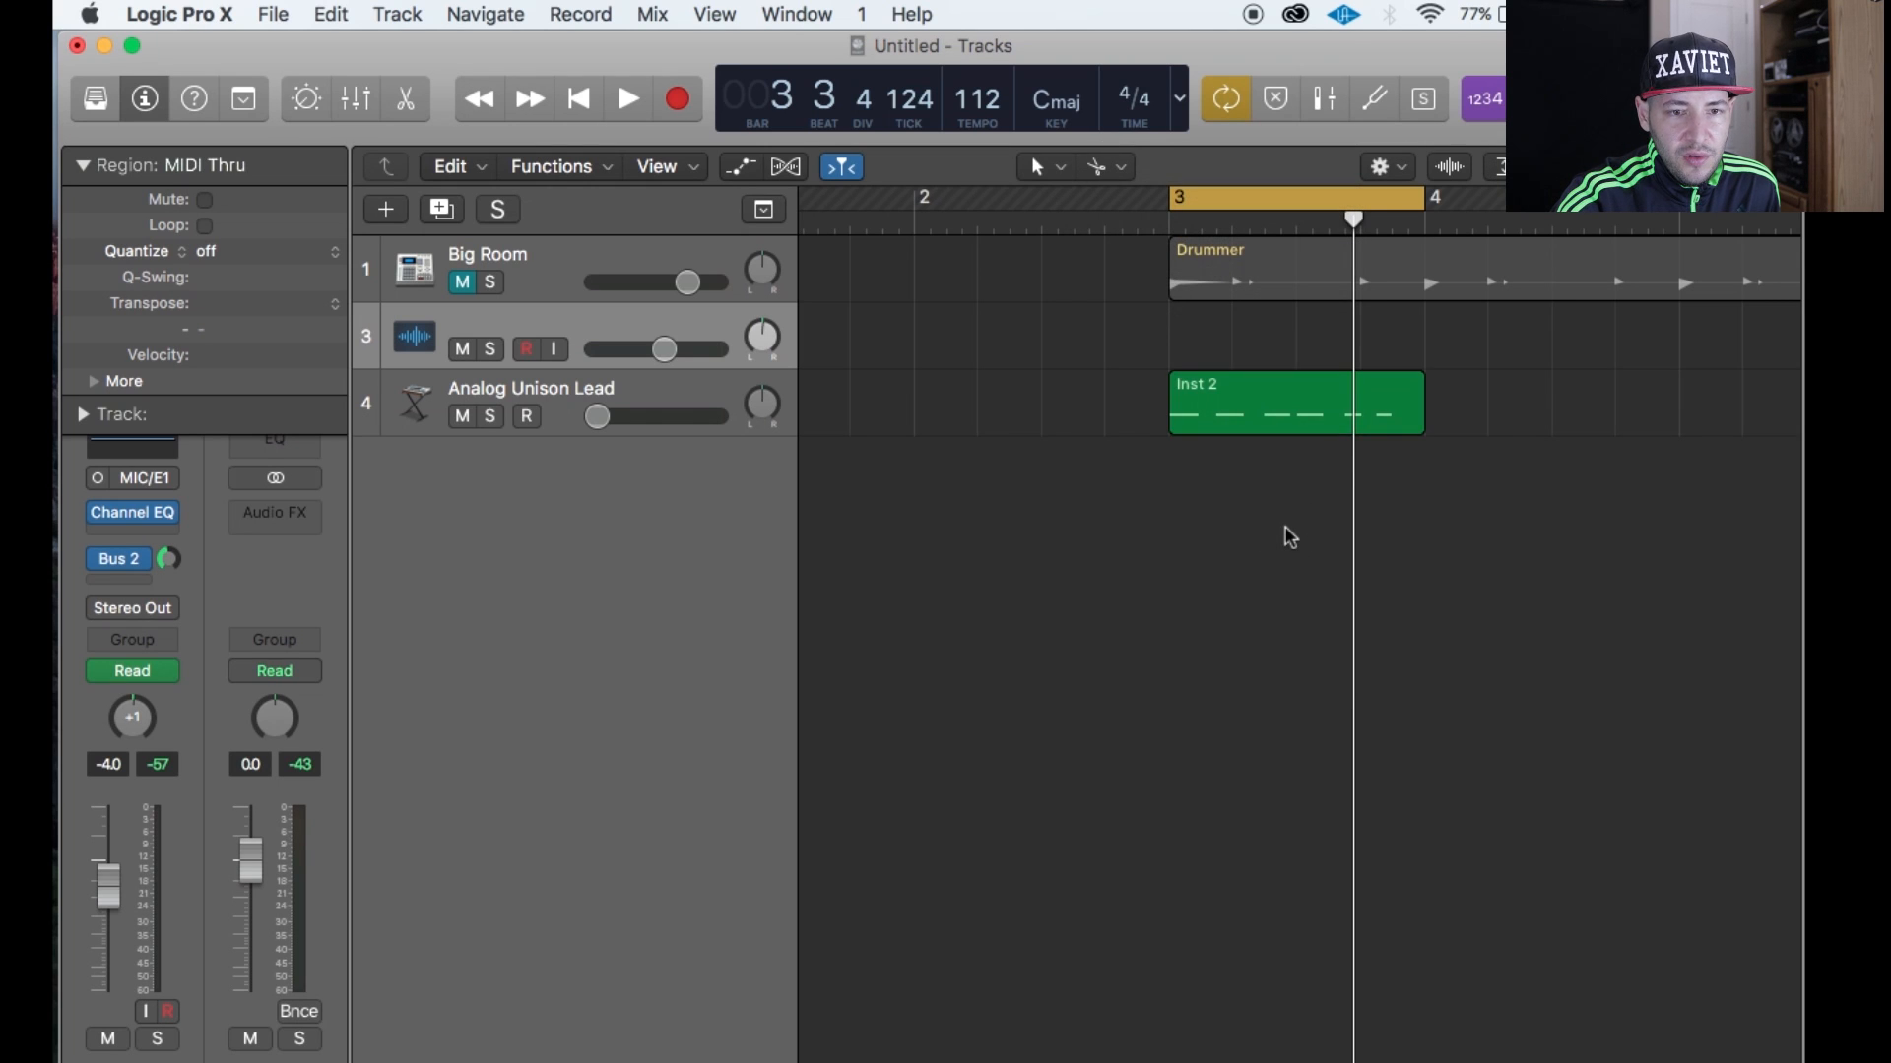
left_click(1300, 399)
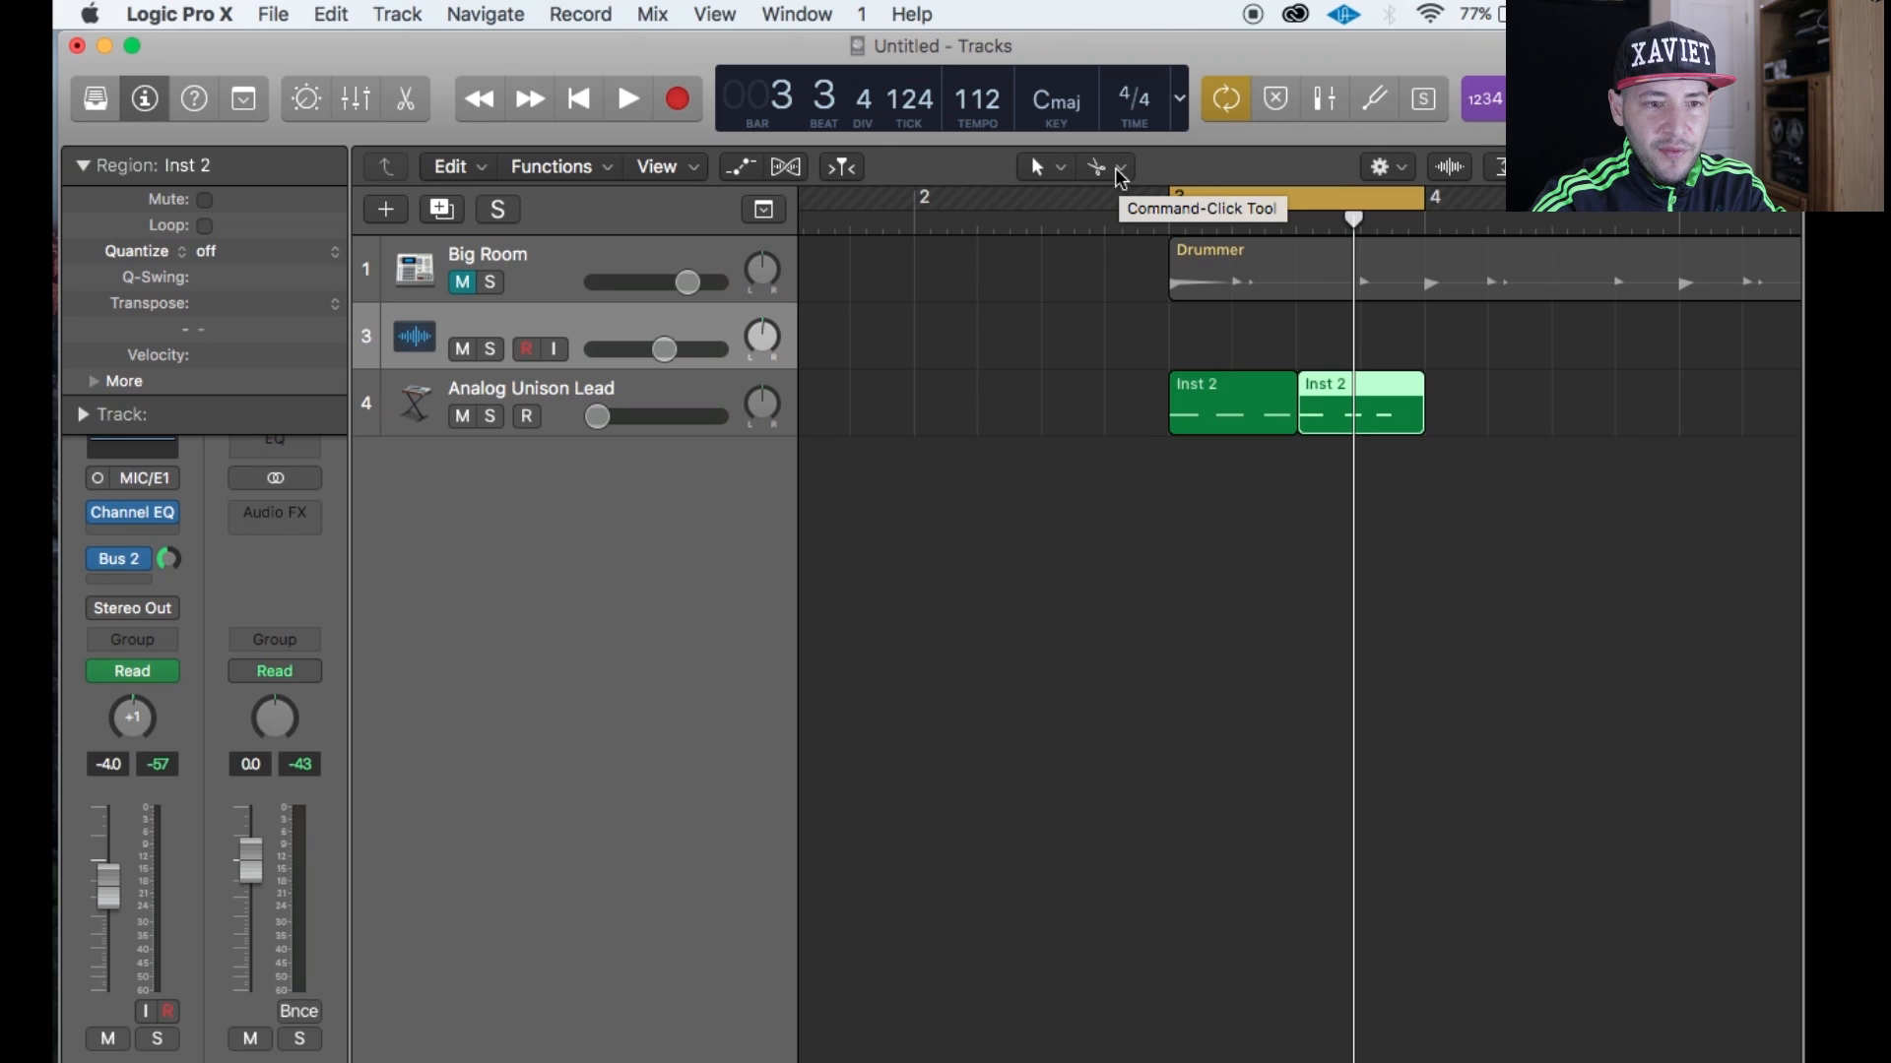
left_click(1230, 409, "super")
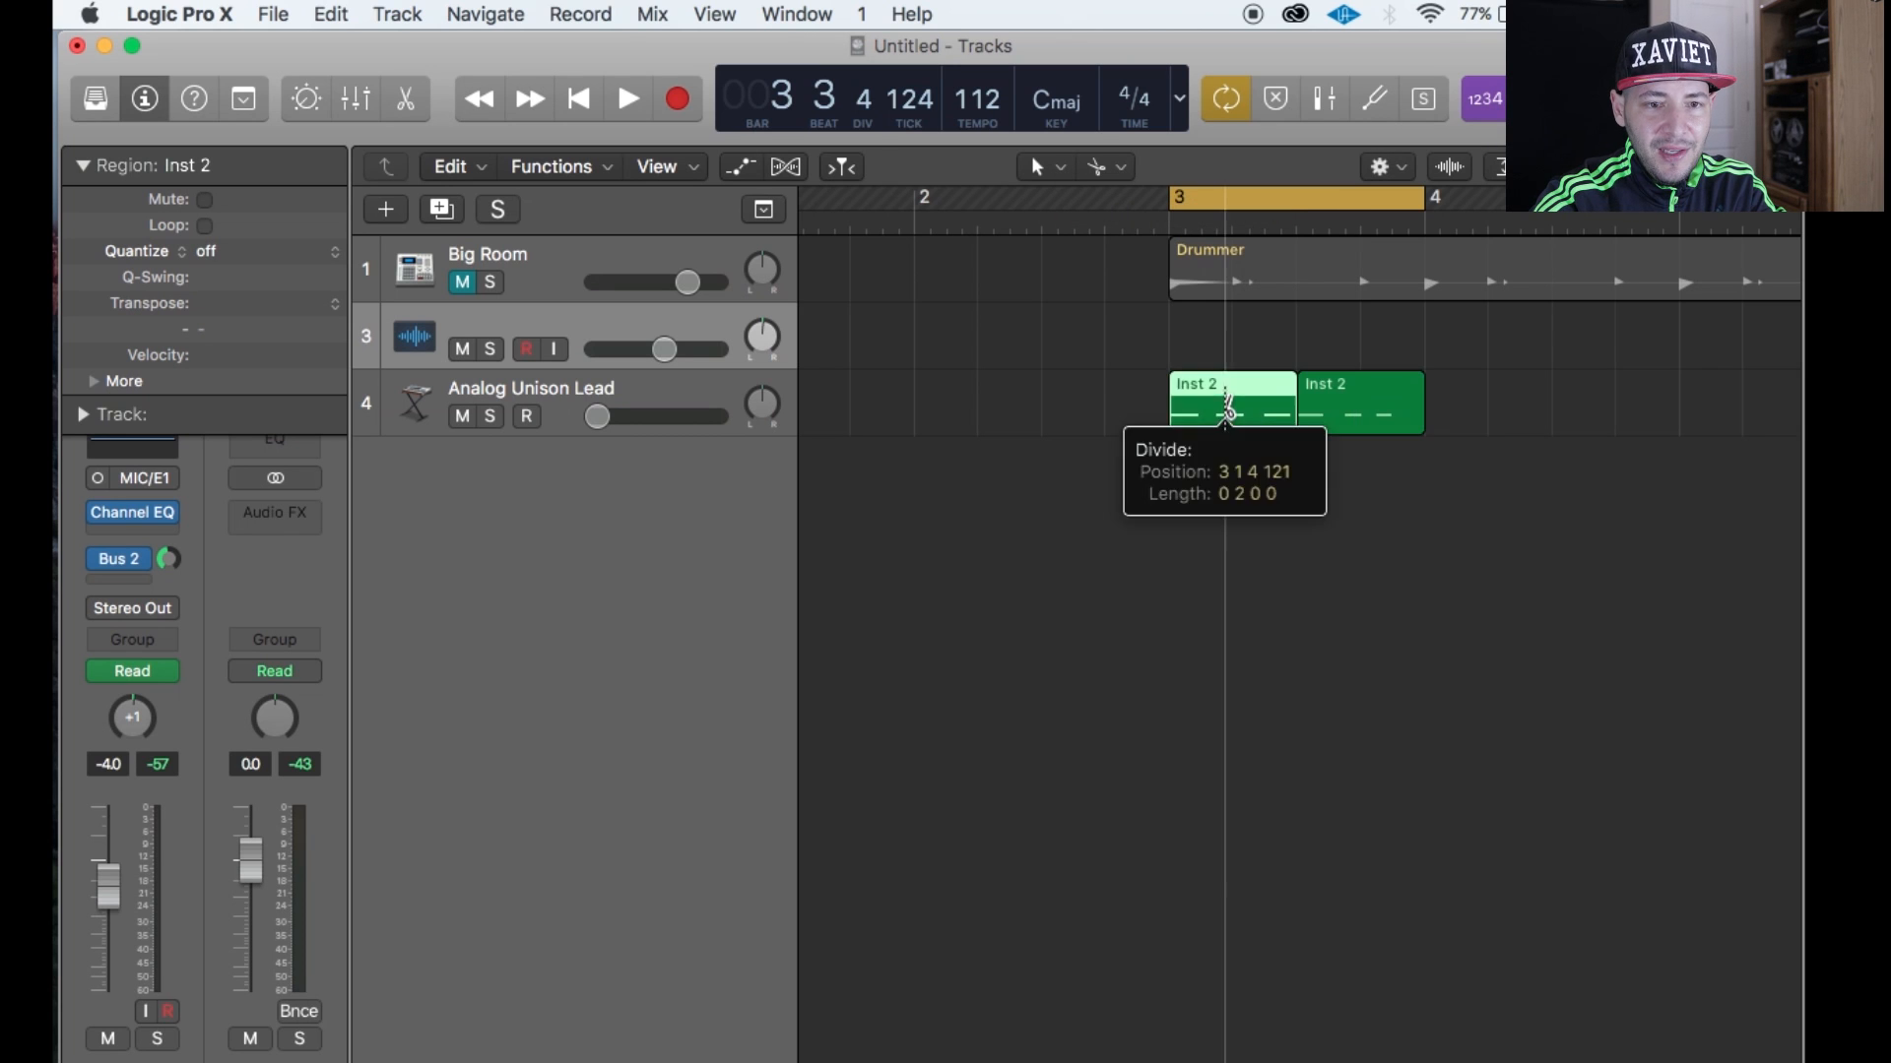
Mute the middle Inst 2 segment for a playback check, and unmute it.
left_click(1134, 456)
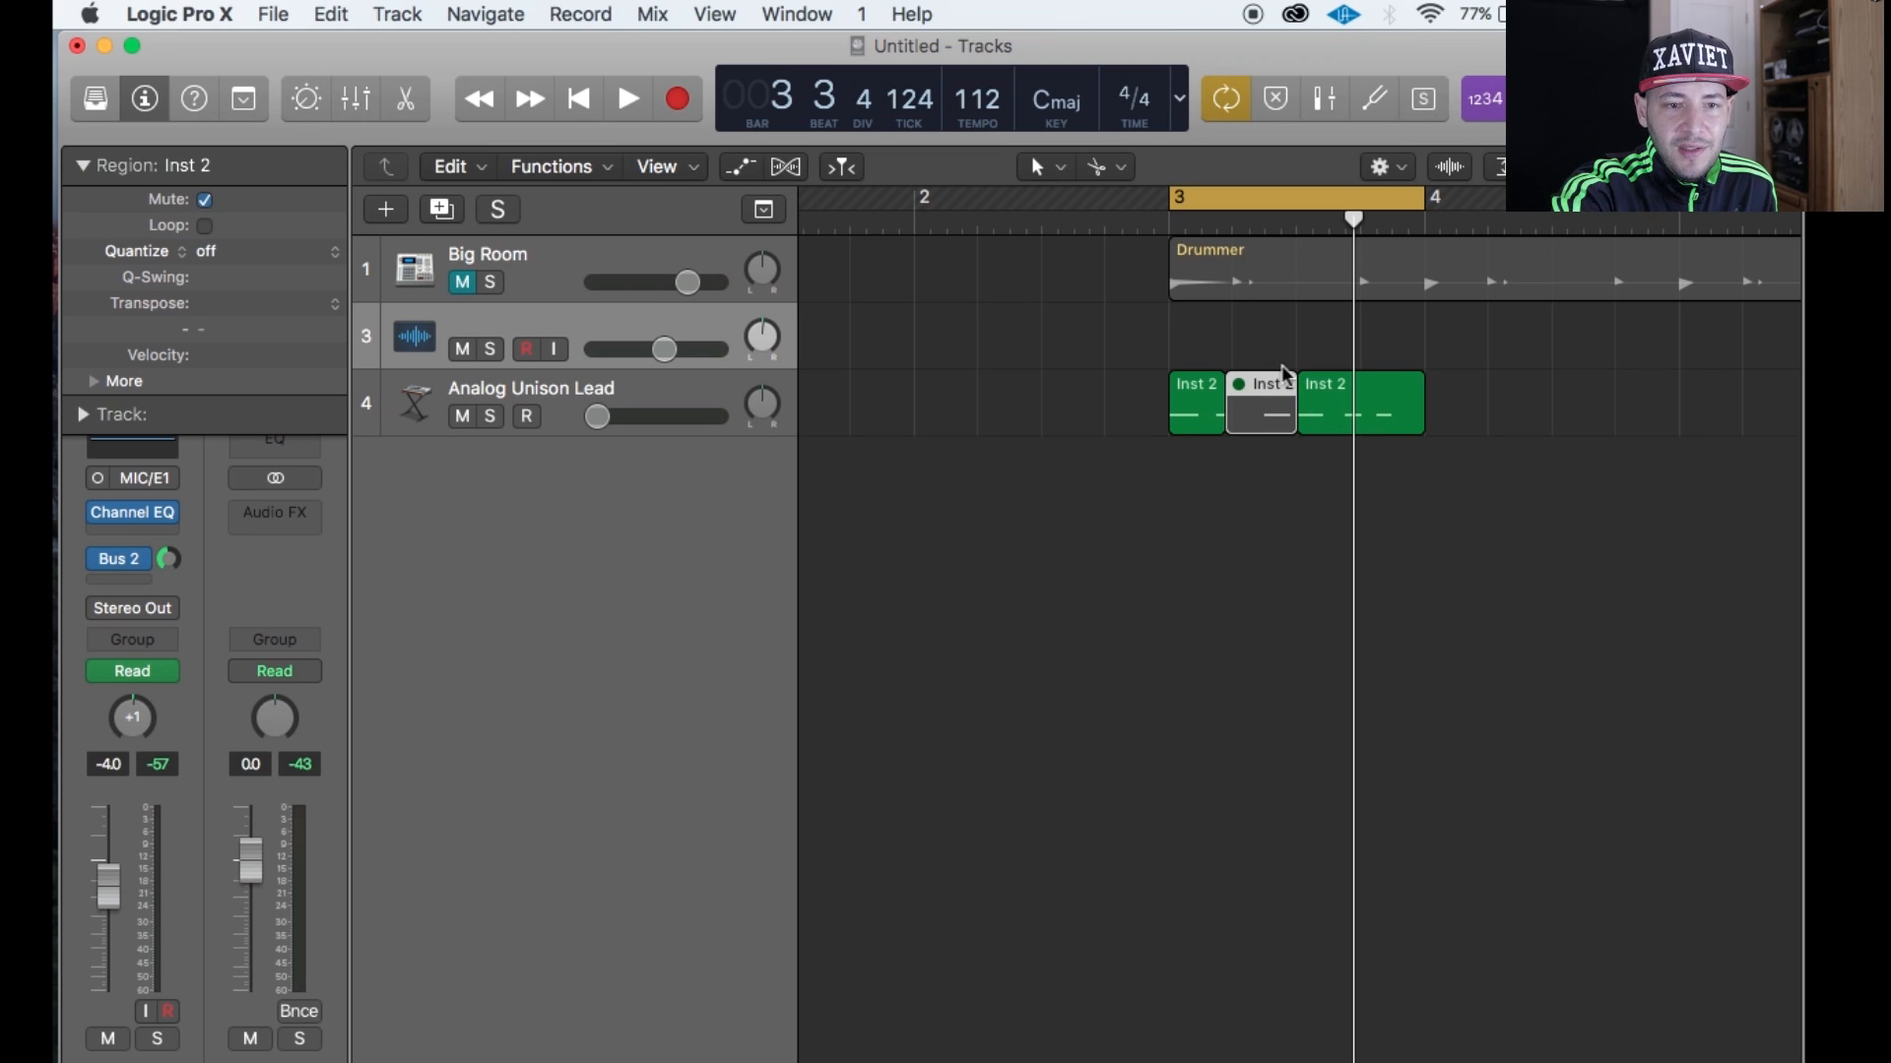
key("space")
key("space")
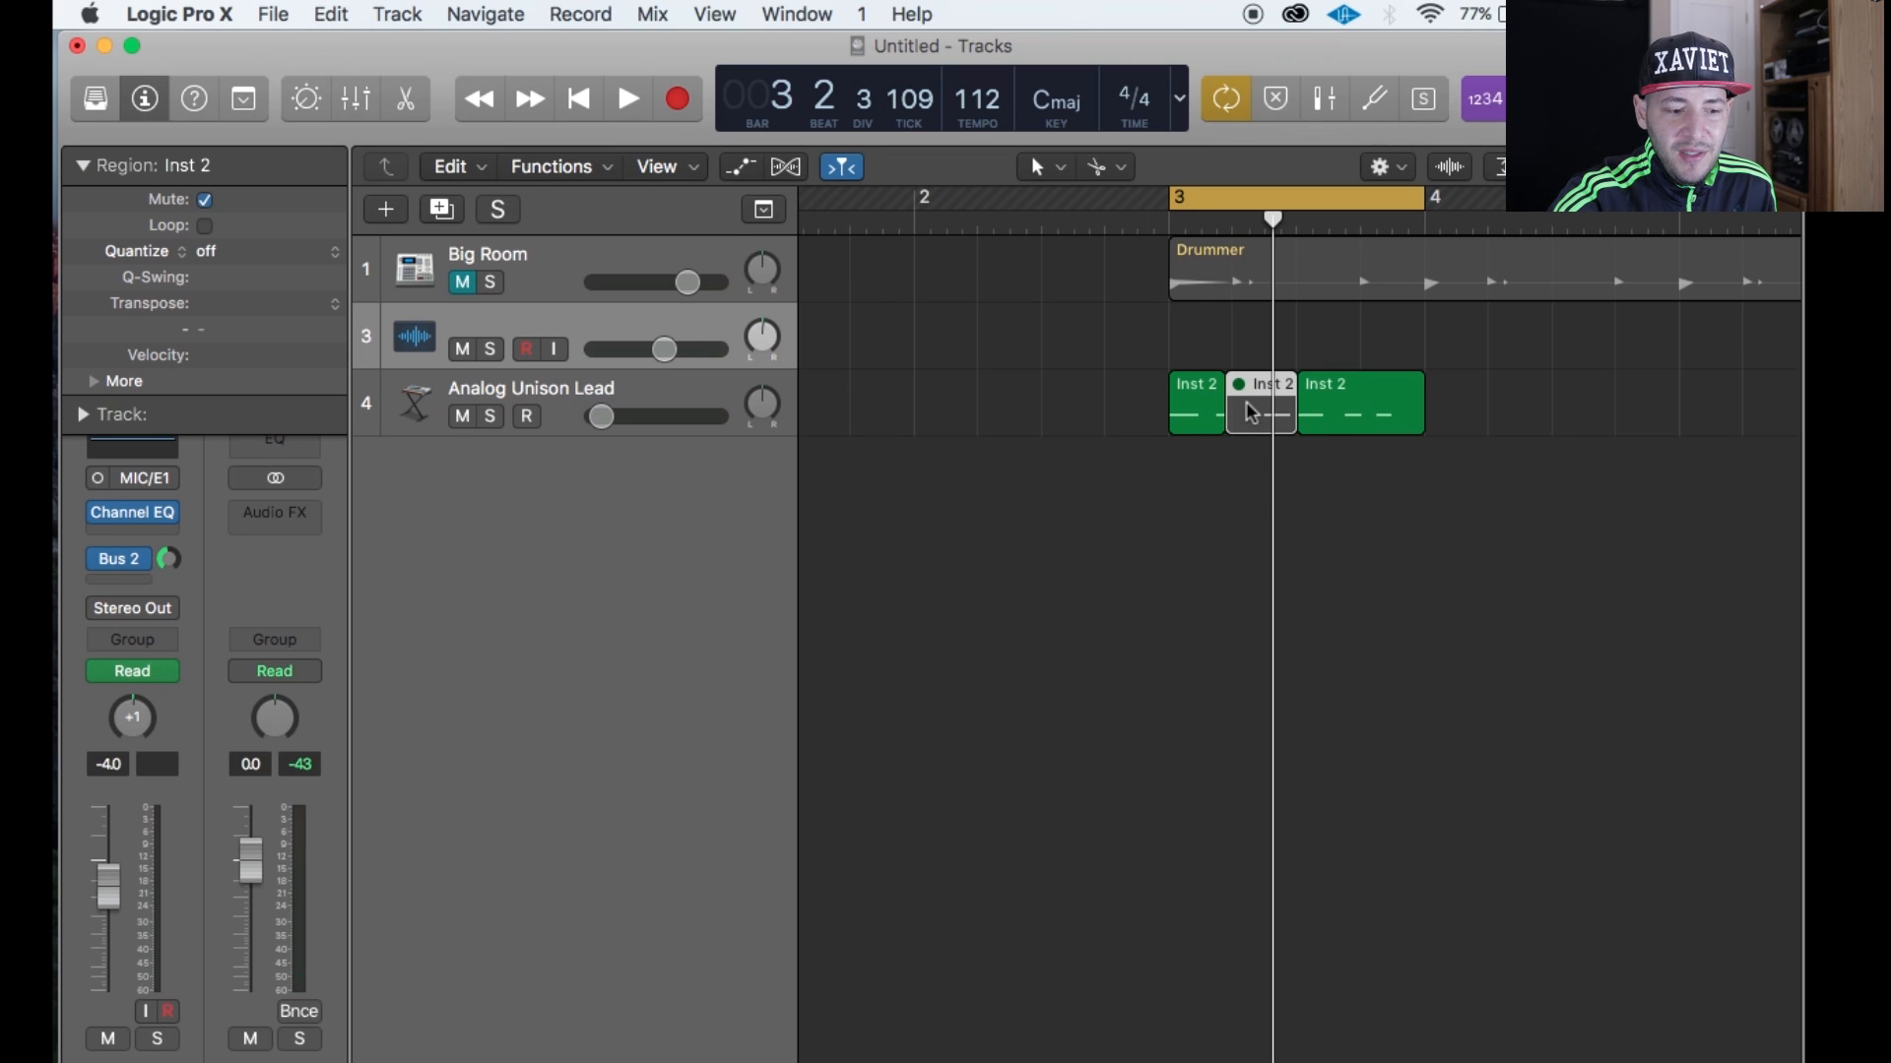
key("ctrl+m")
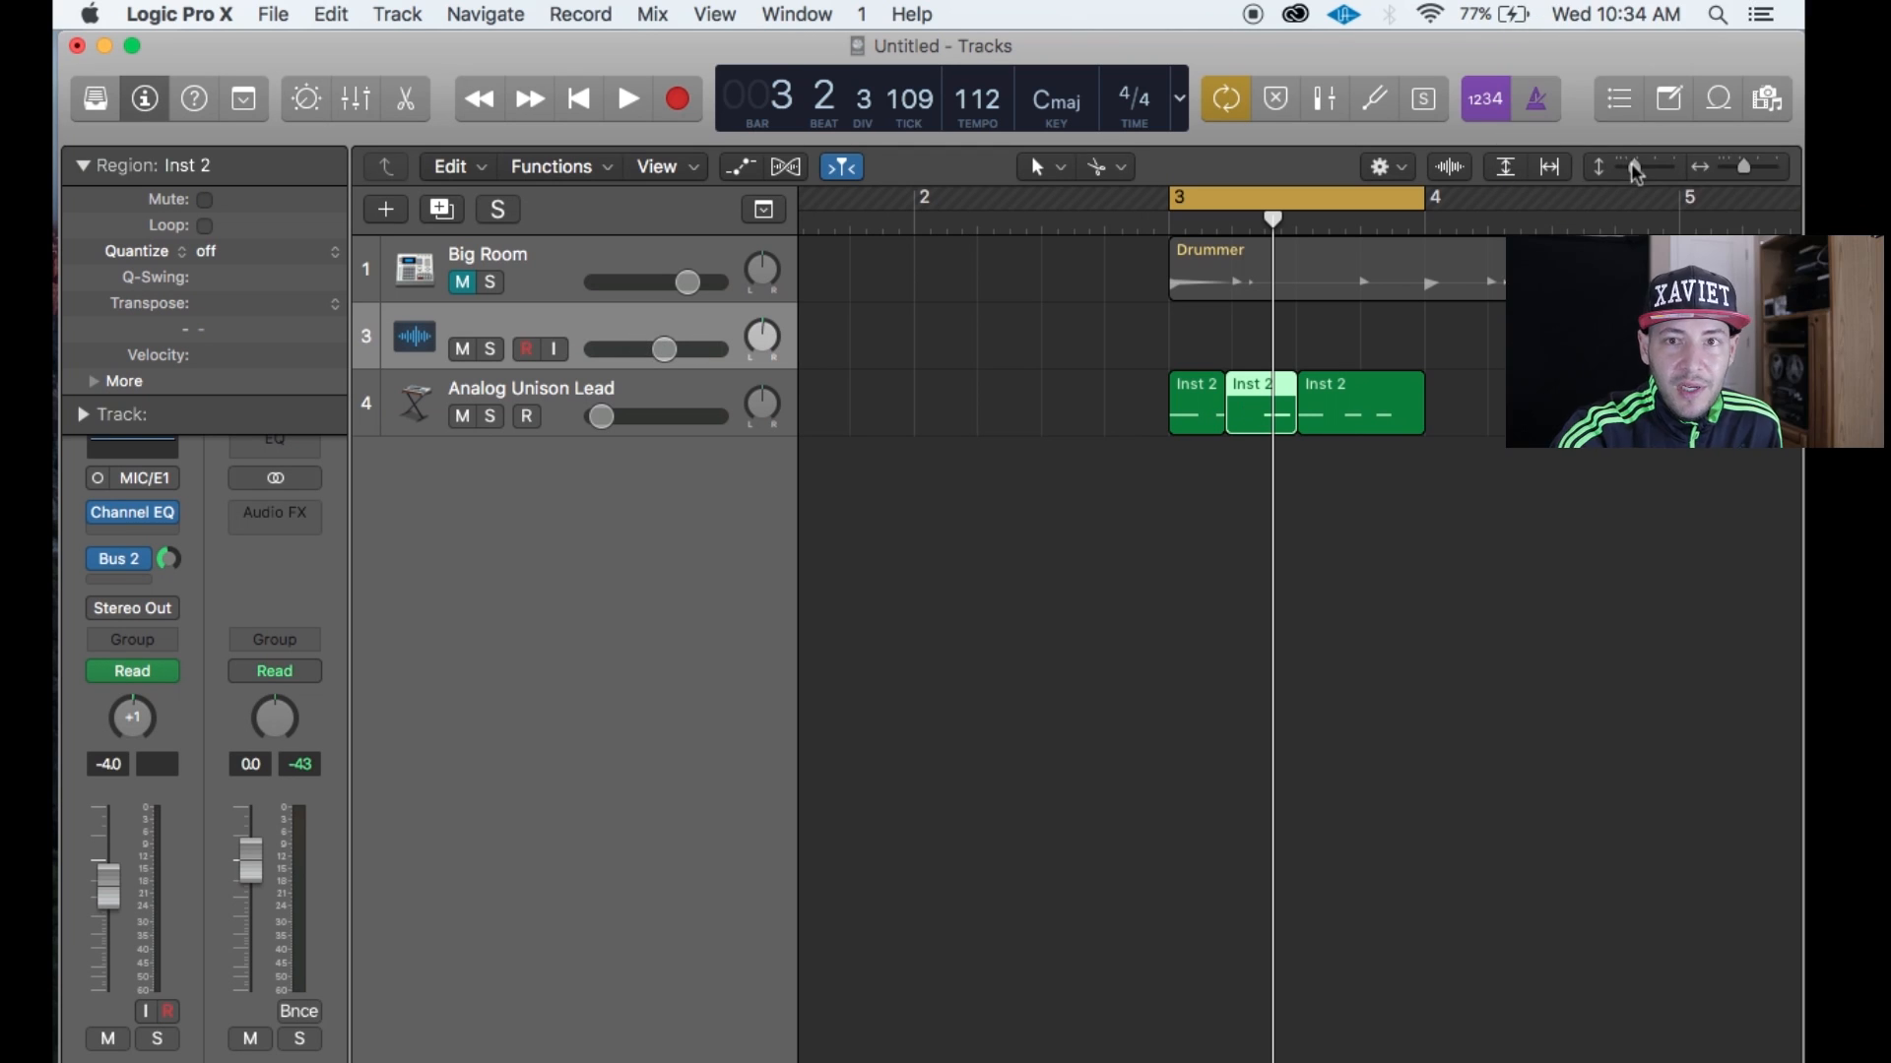
Zoom the Tracks area vertically and horizontally to show taller tracks with large icons and the start of bar 3 in detail.
left_click(1633, 169)
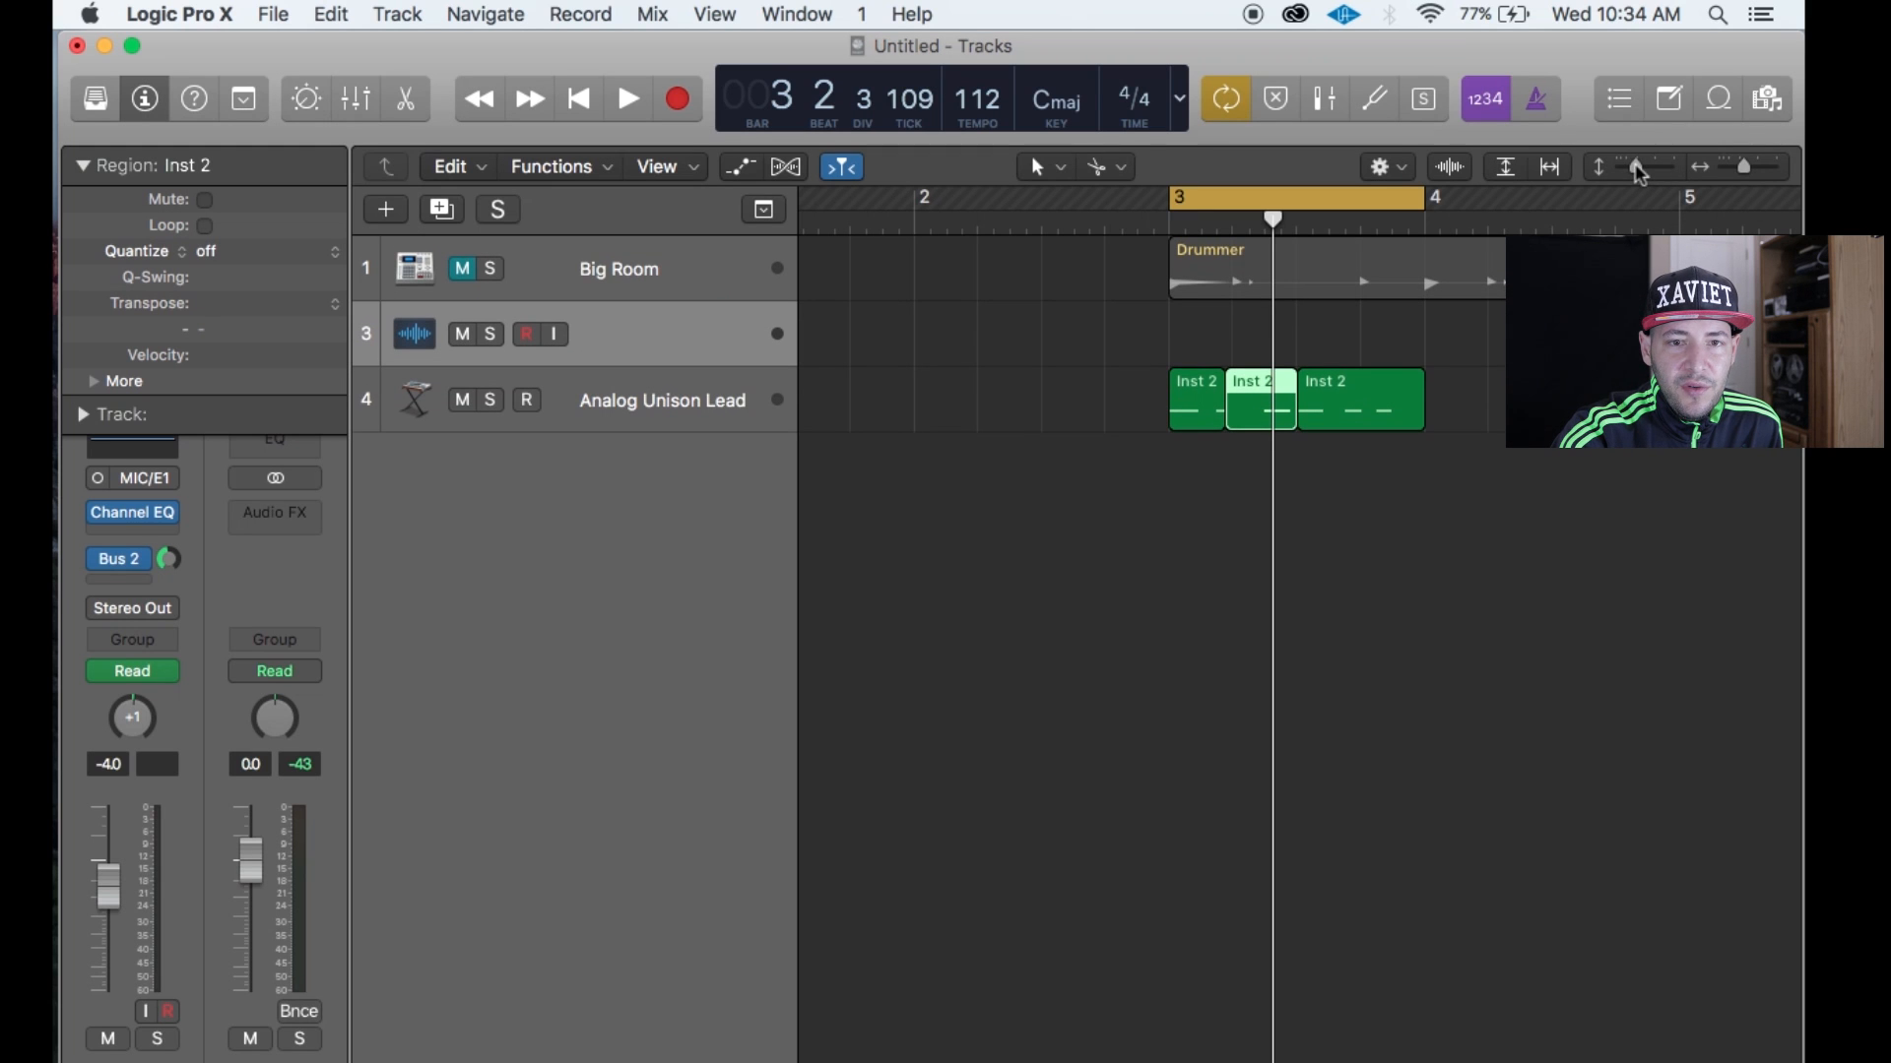
left_click_drag(1638, 173, 1758, 173)
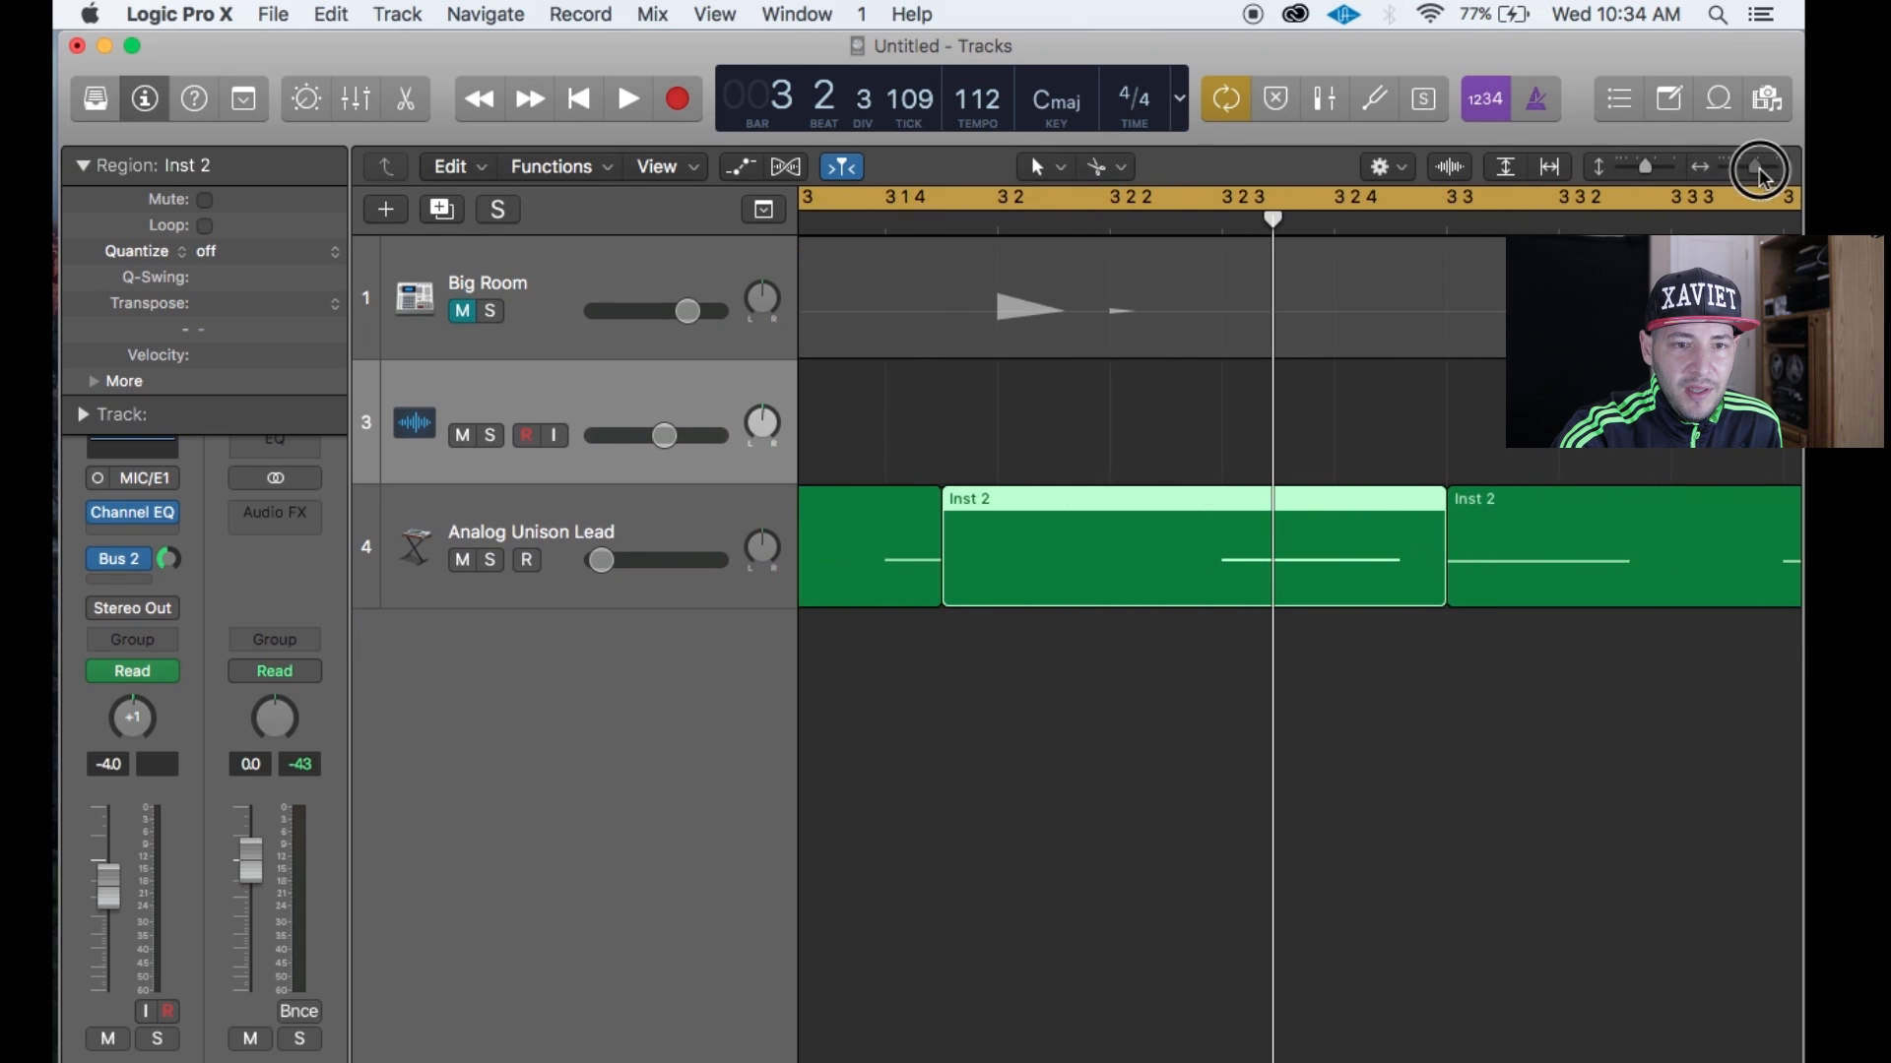
scroll(1487, 342, "left", 5)
mouse_move(1641, 168)
left_mouse_down()
mouse_move(1624, 170)
mouse_move(1688, 180)
mouse_move(1652, 182)
left_mouse_up()
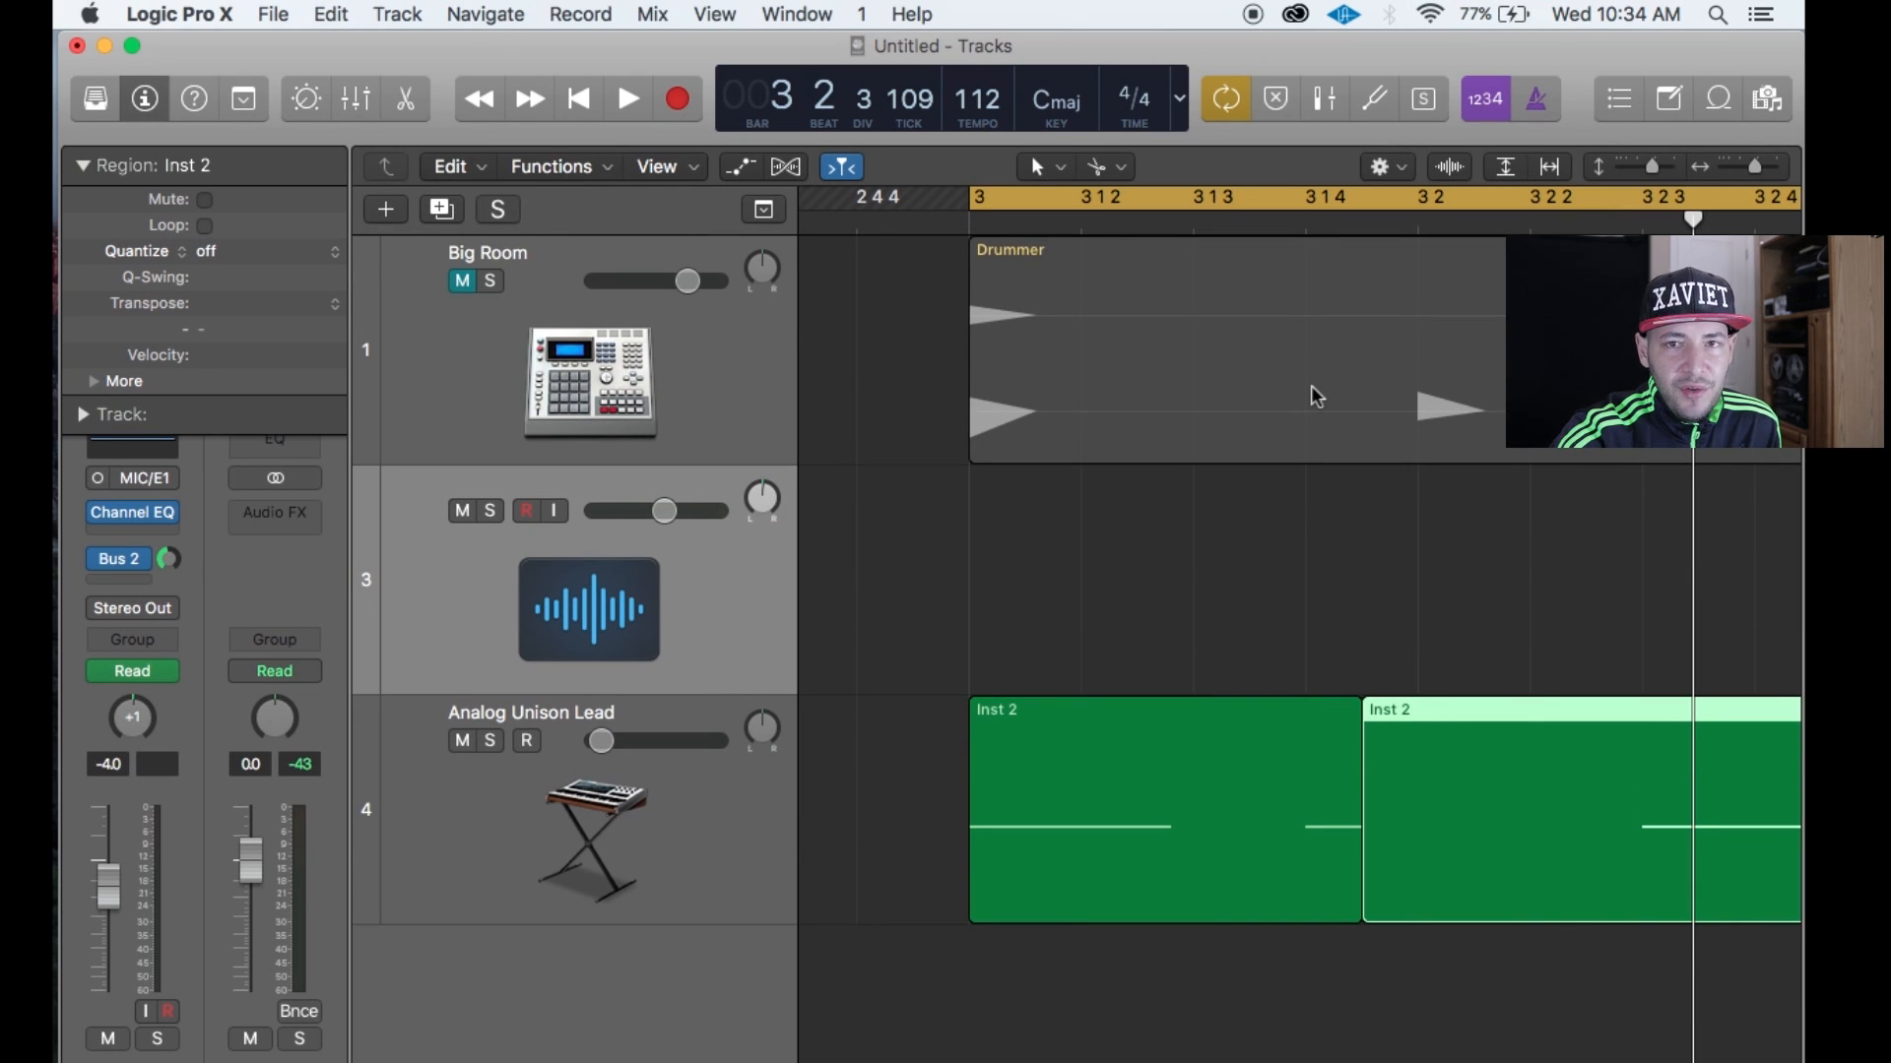
Zoom the Tracks area out and back in horizontally to inspect the Inst 2 segments from bar 2 onward.
key("z")
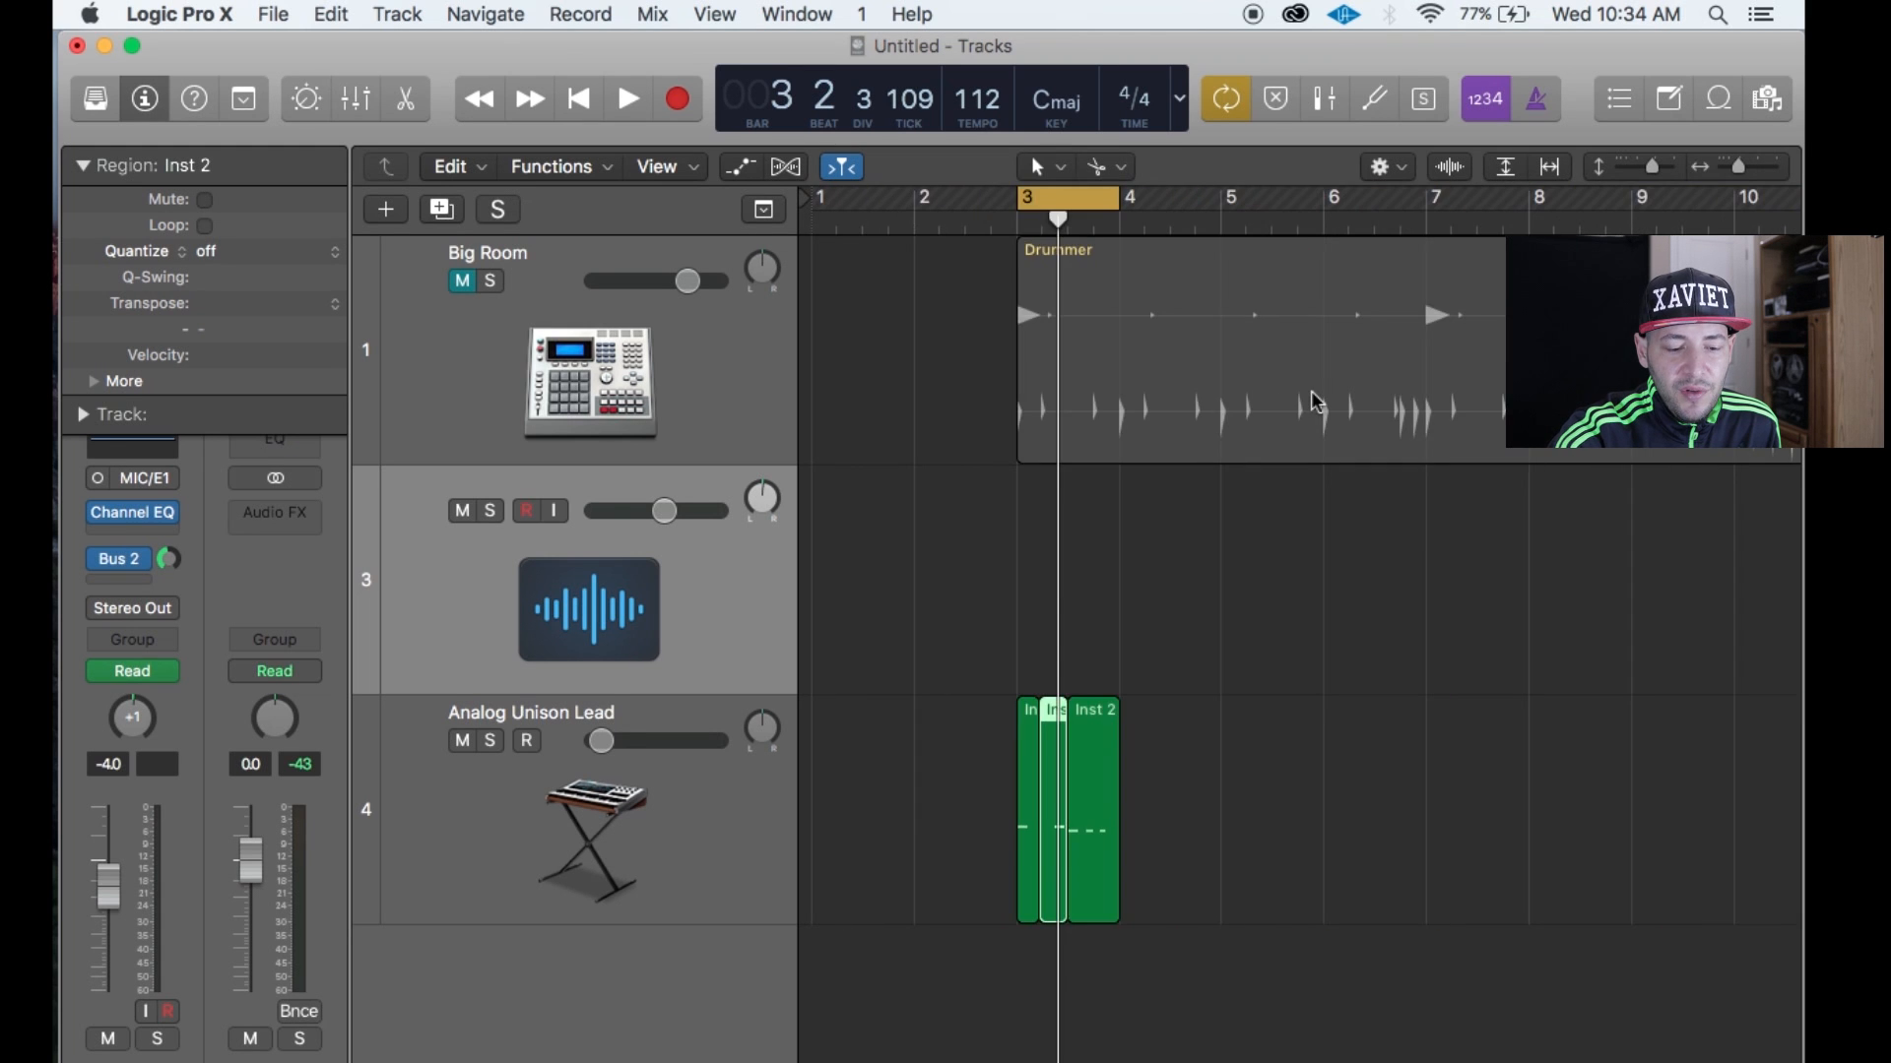
key("z")
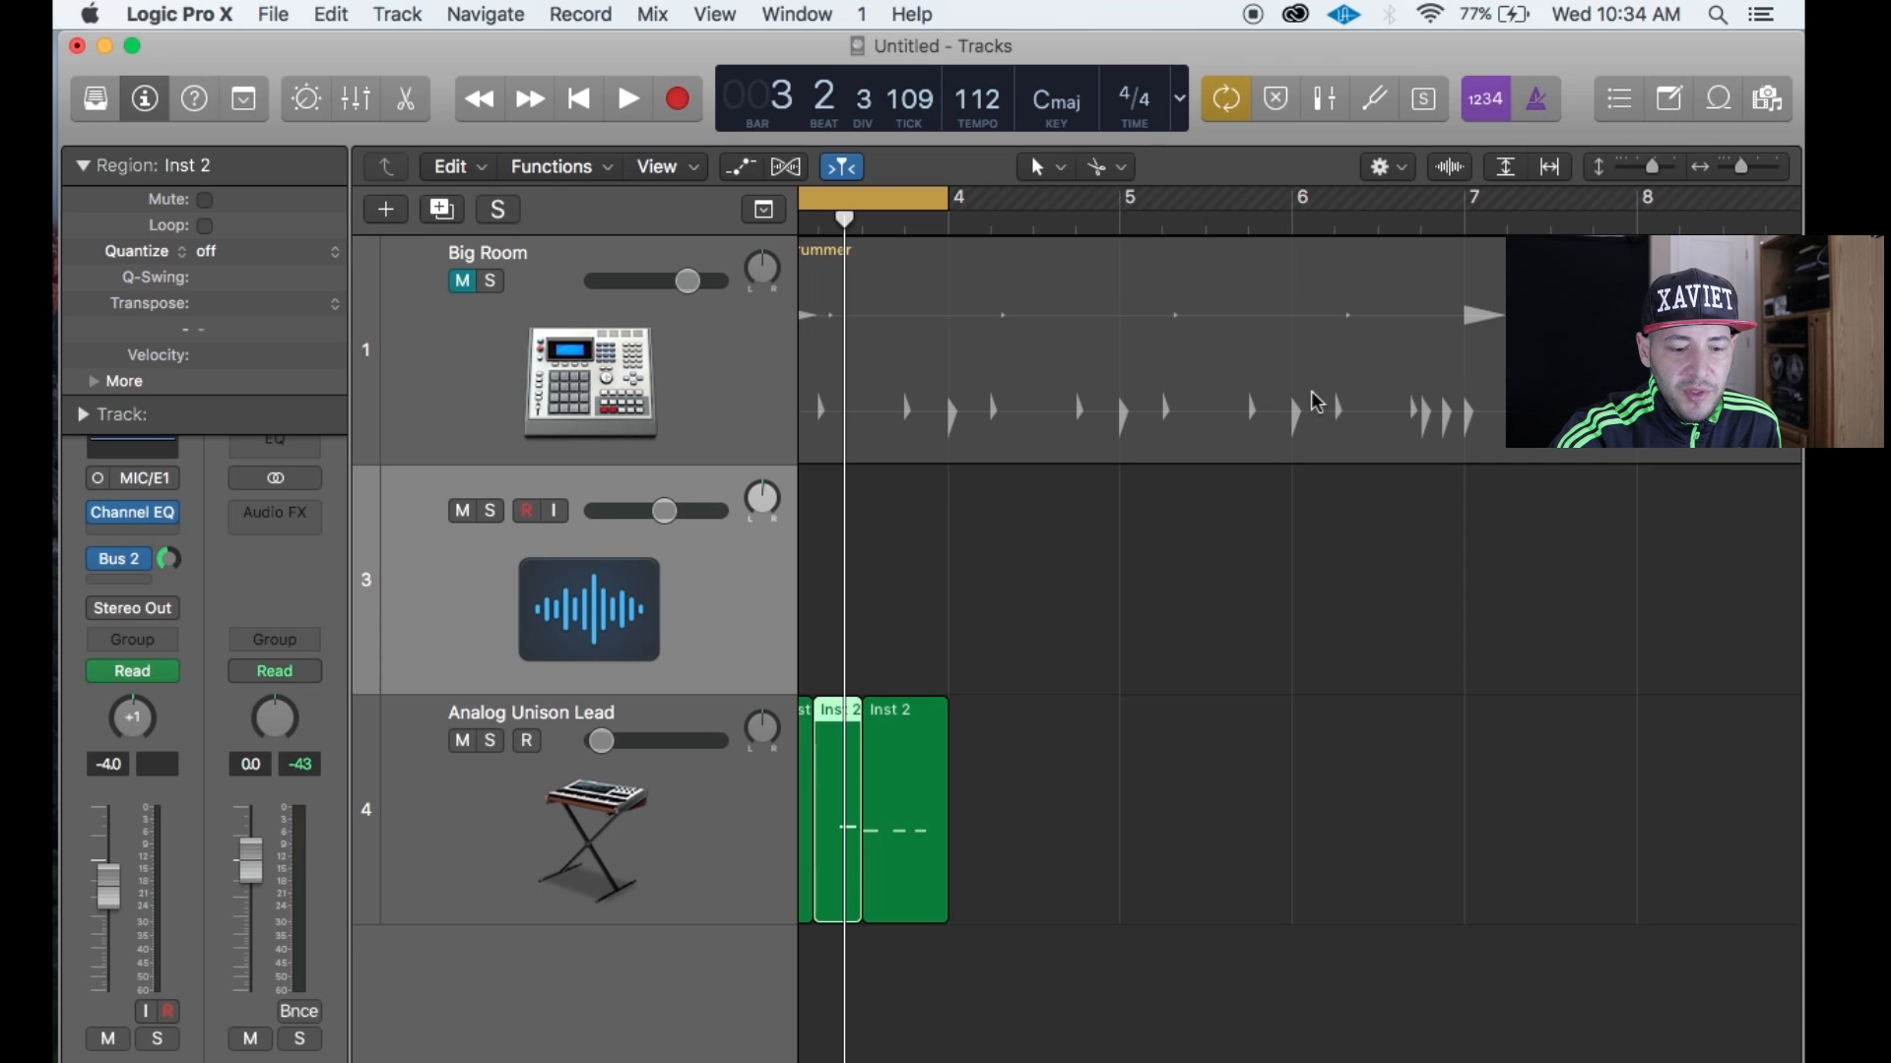
key("super+Left")
key("super+Left")
key("super+Left")
key("super+Left")
key("z")
key("z")
key("super+Right")
key("super+Right")
key("super+Right")
key("super+Right")
key("super+Right")
key("super+Right")
key("super+Right")
key("super+Right")
key("super+Right")
scroll(1094, 546, "left", 10)
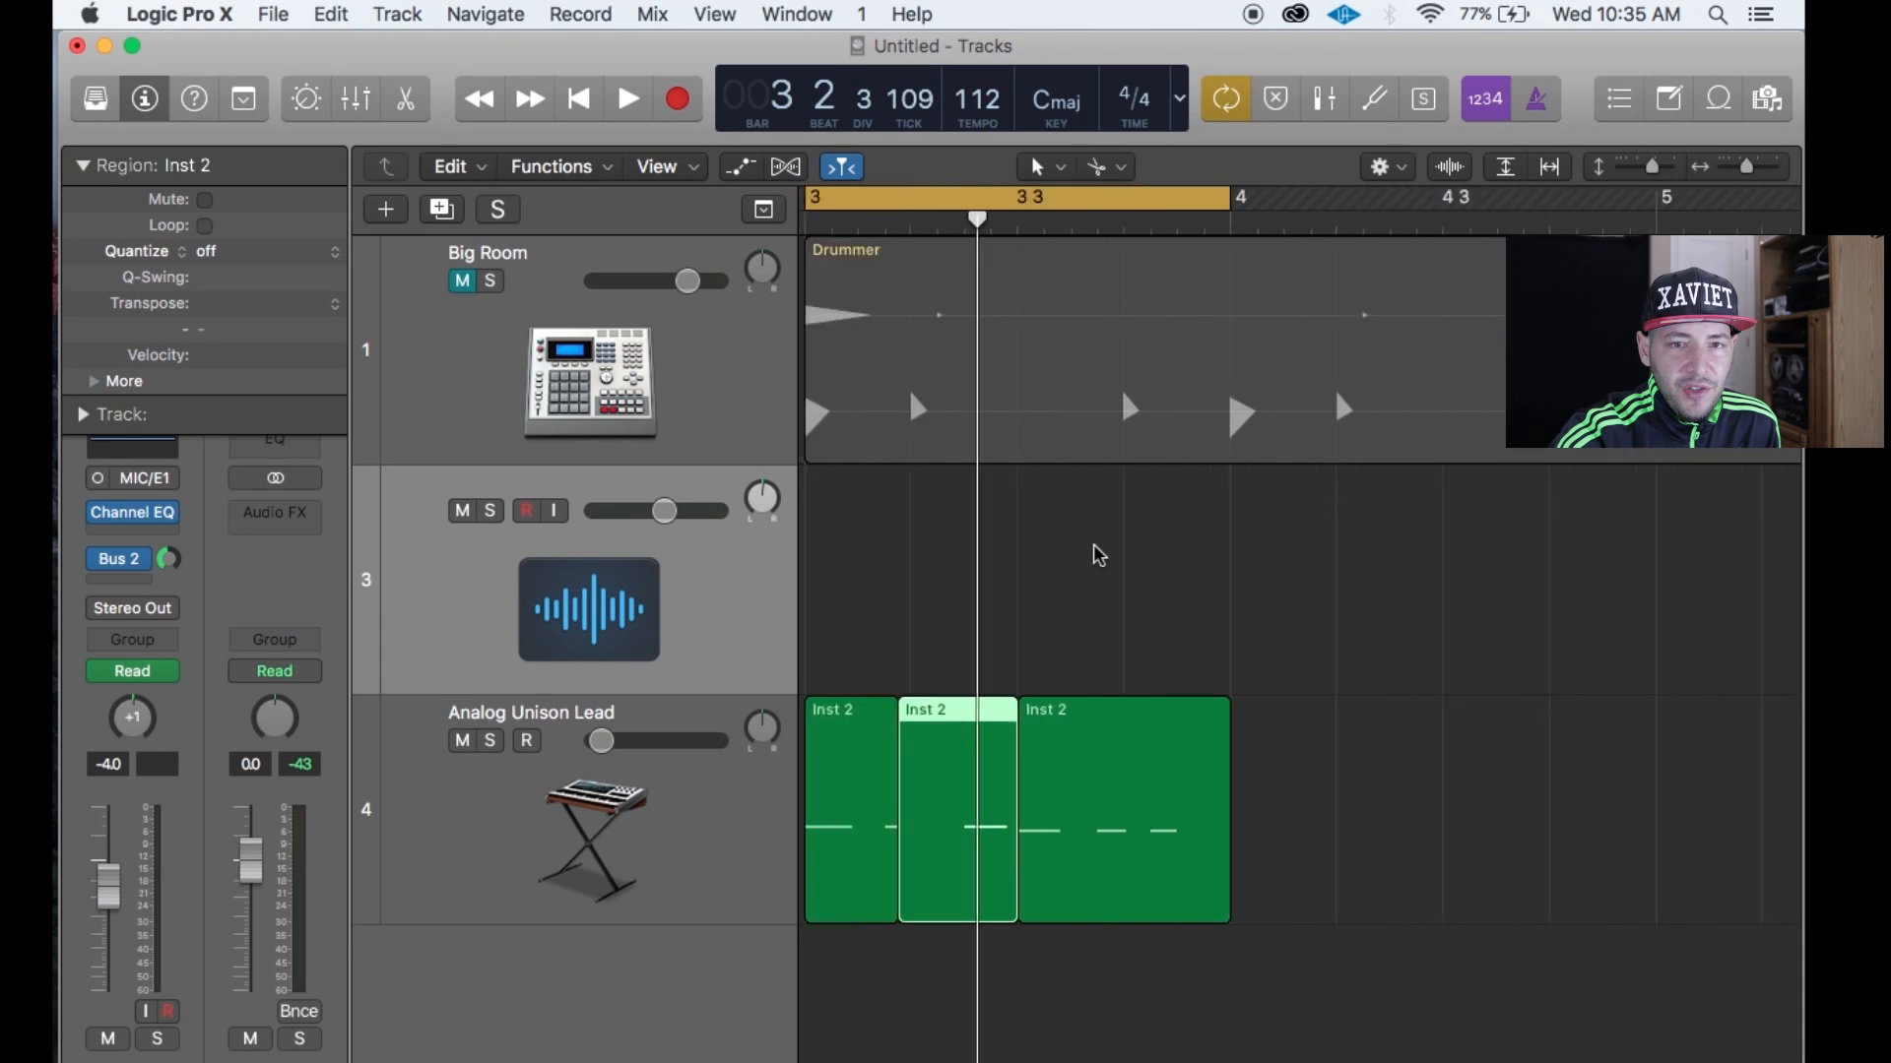
scroll(1094, 546, "right", 4)
scroll(1094, 545, "left", 4)
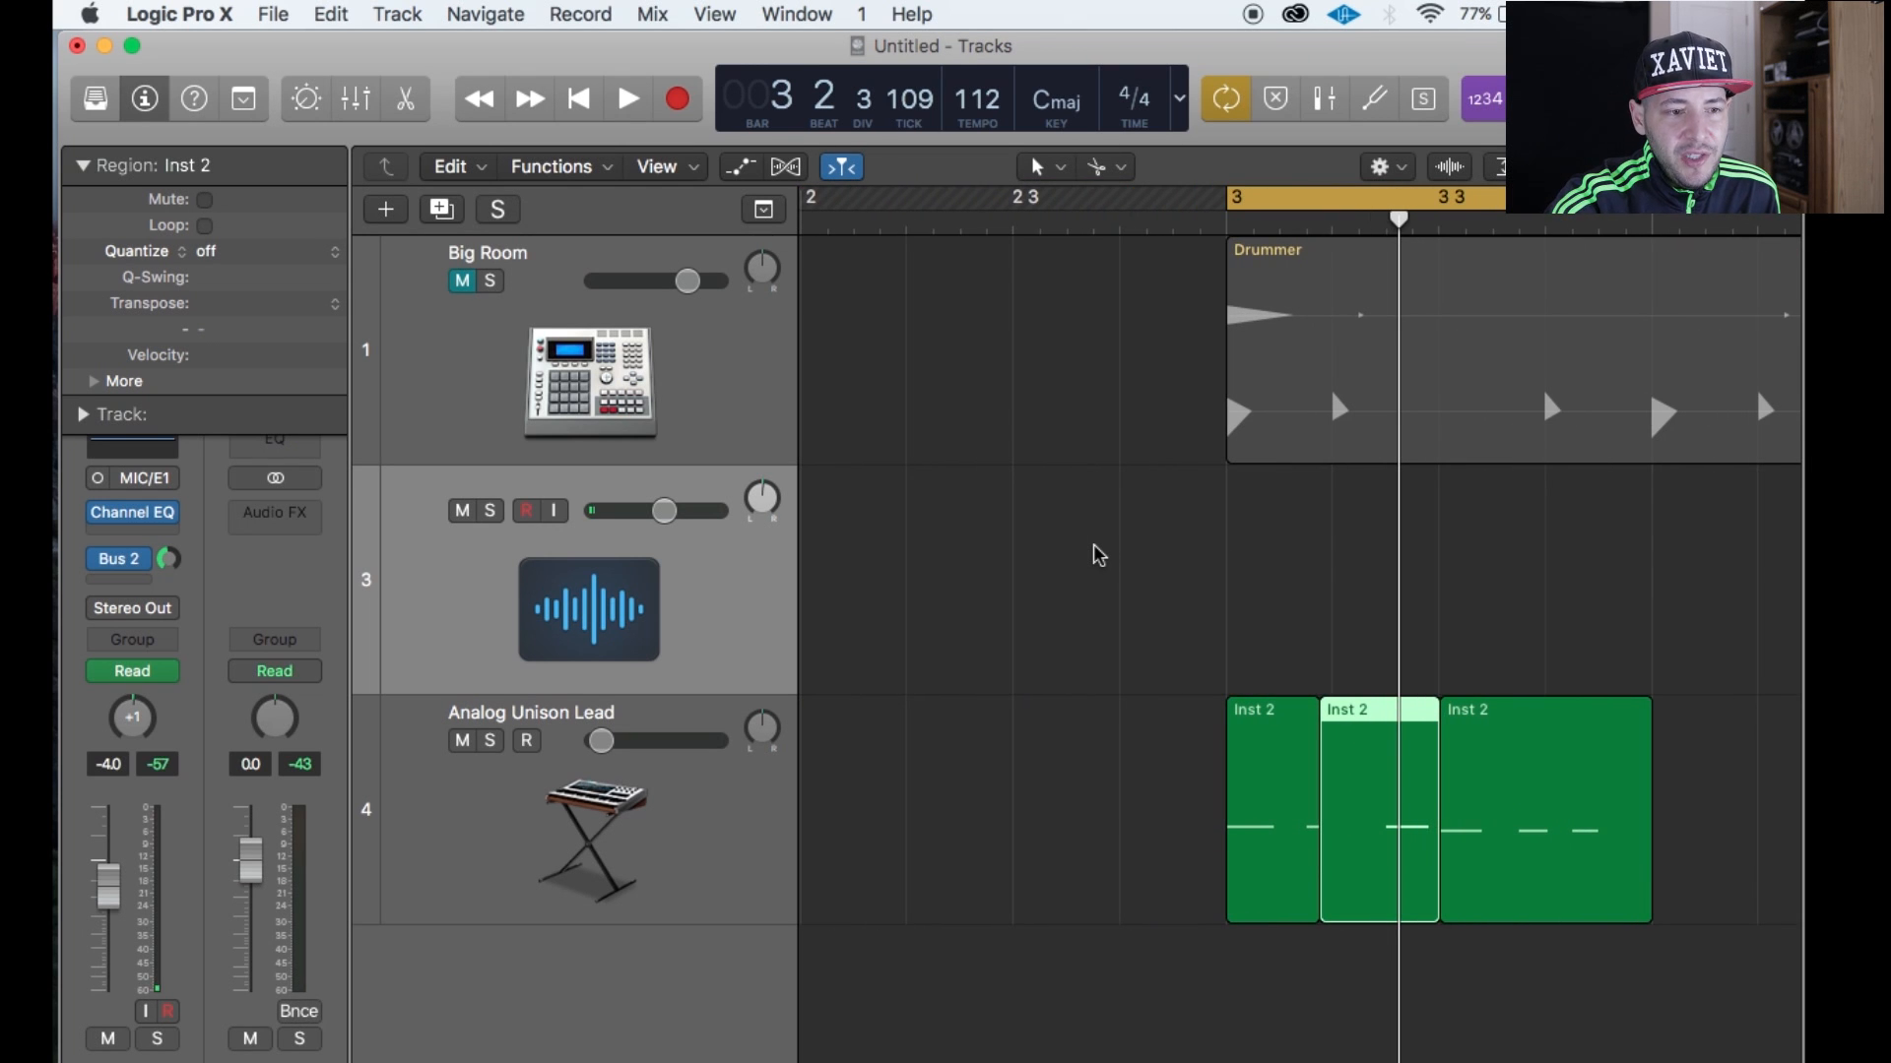
Add a new audio track below track 3 and name it Kick_drum.
left_click(711, 579)
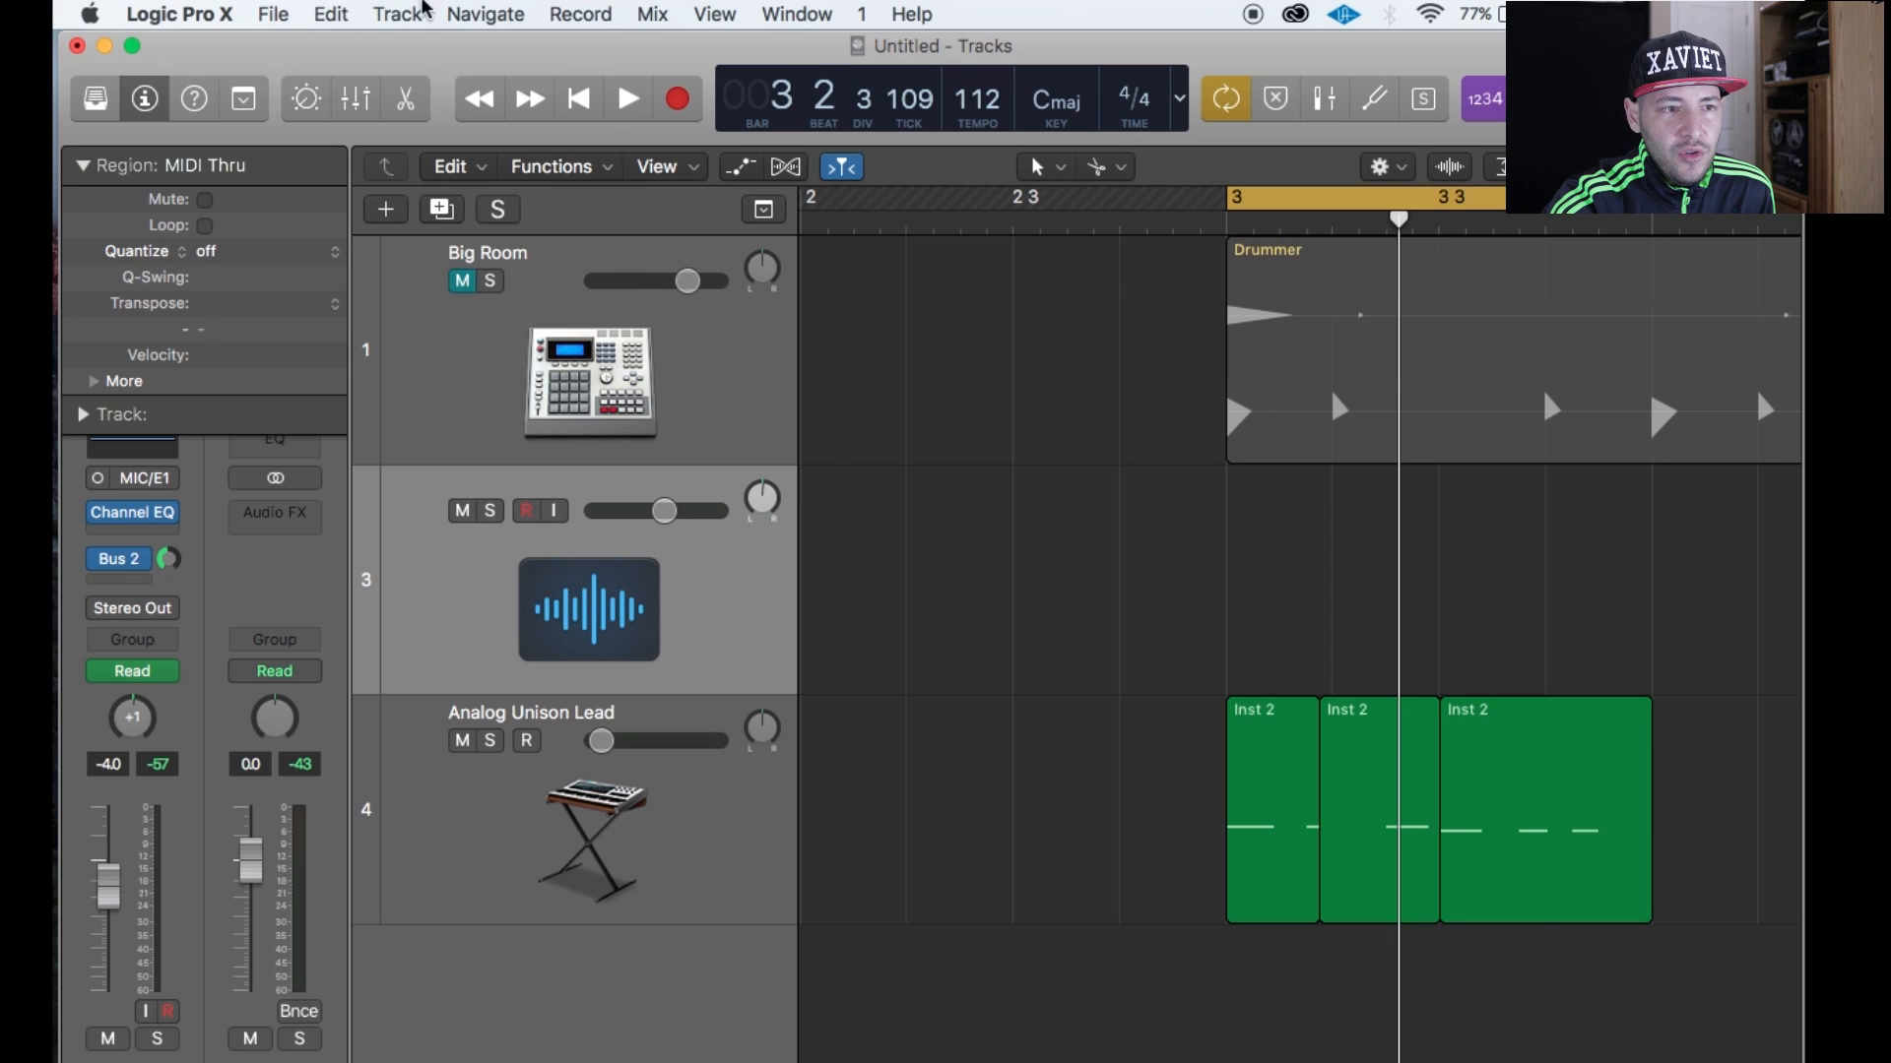
left_click(395, 14)
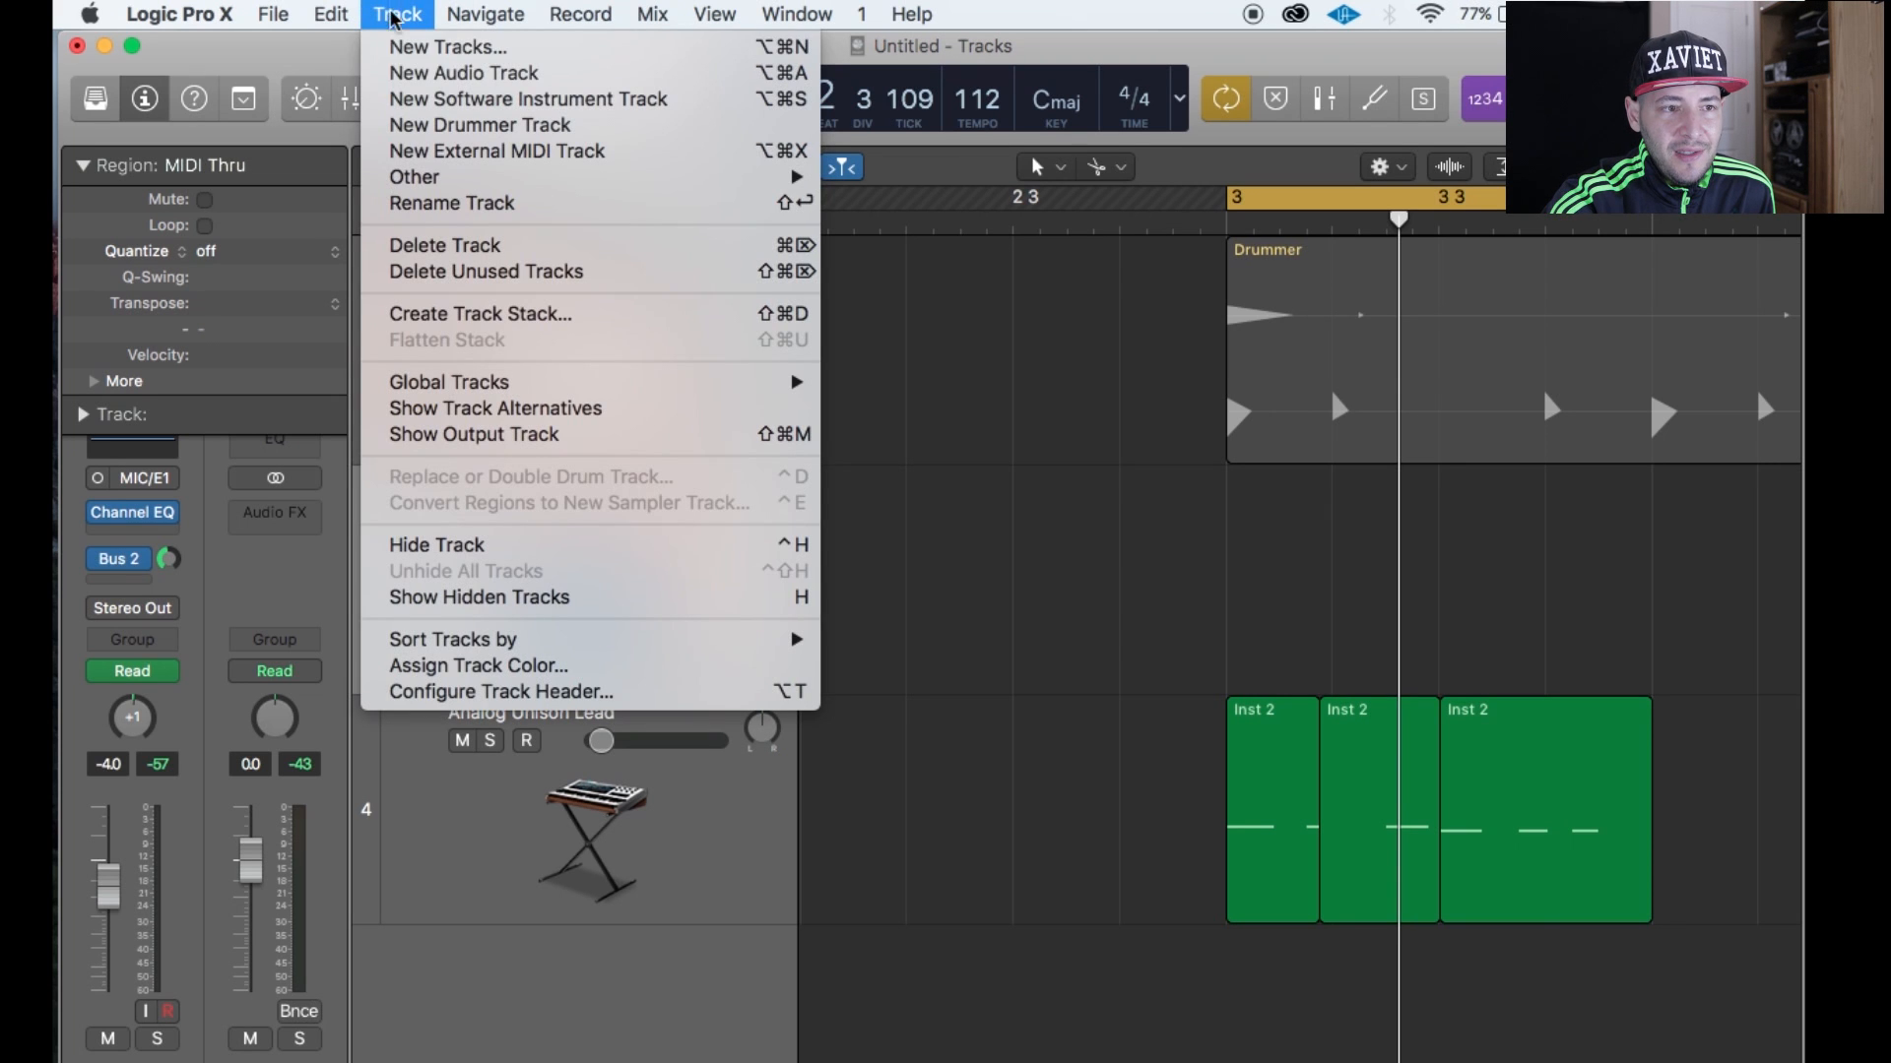
left_click(431, 83)
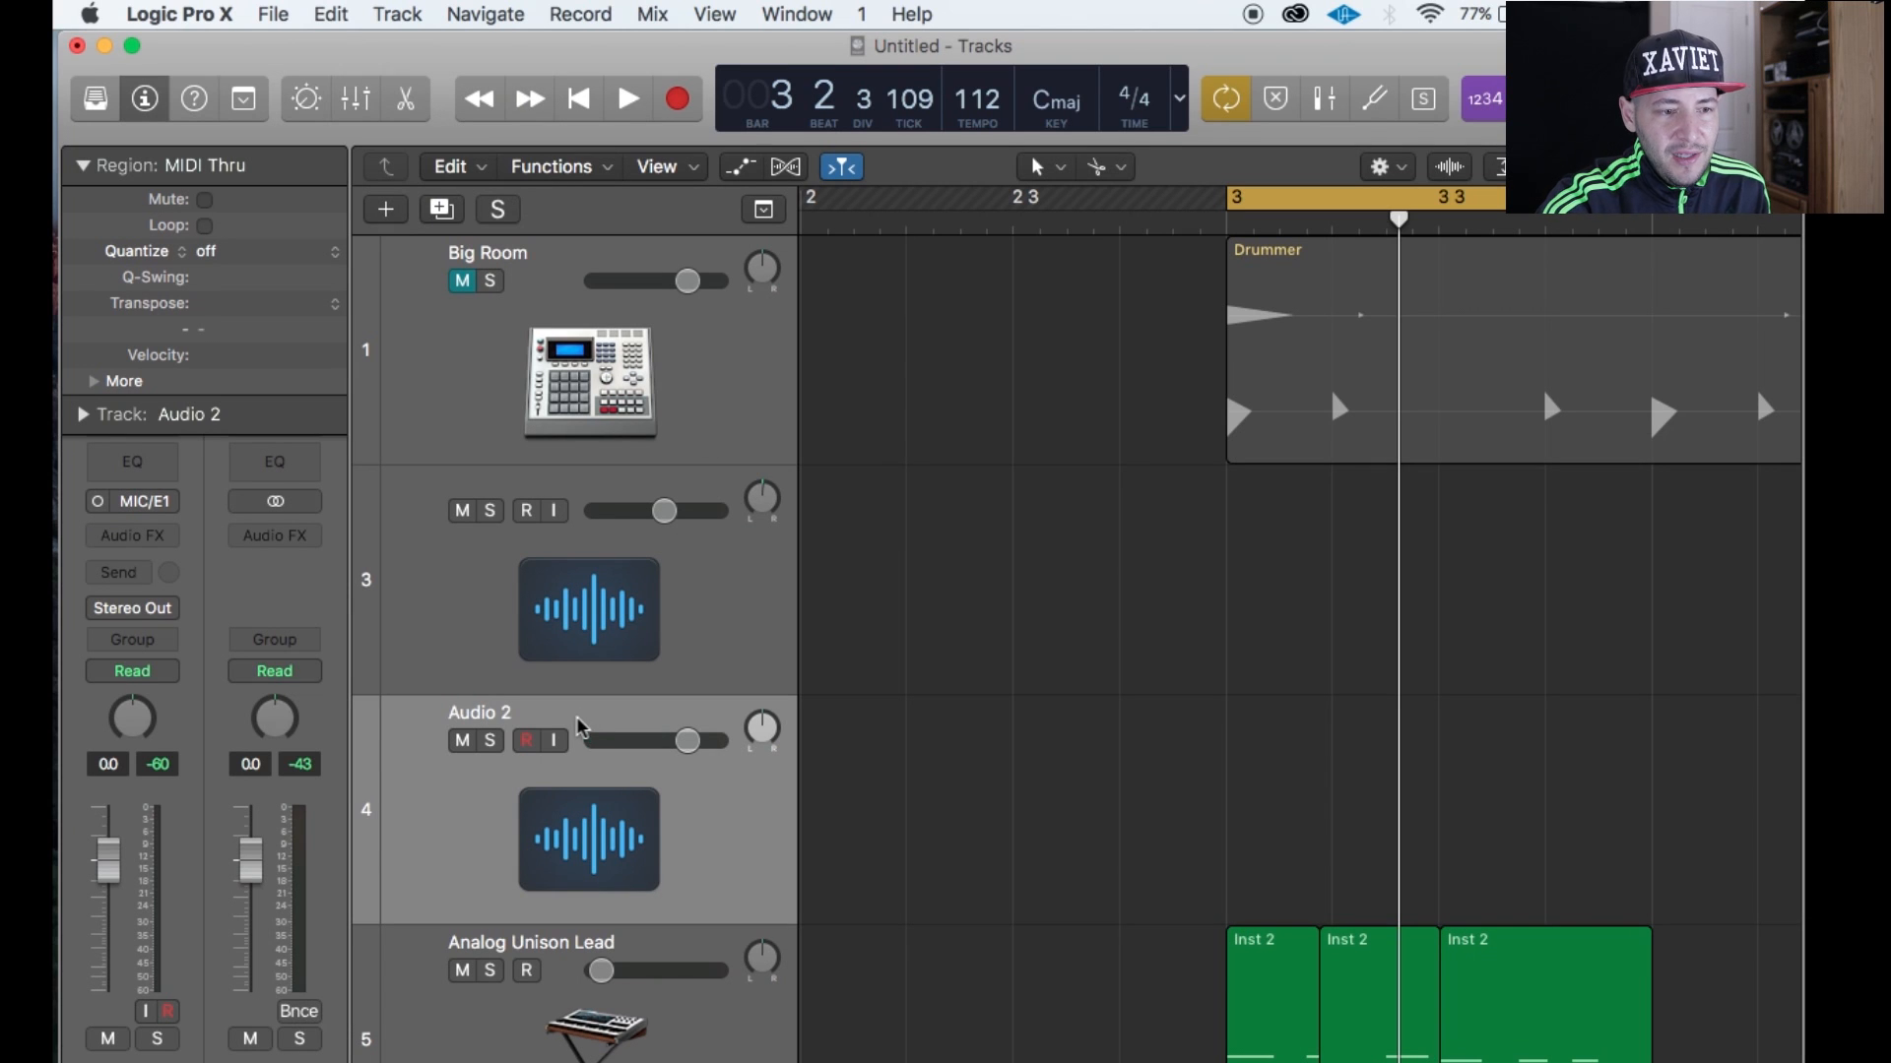
double_click(500, 720)
type("Drum")
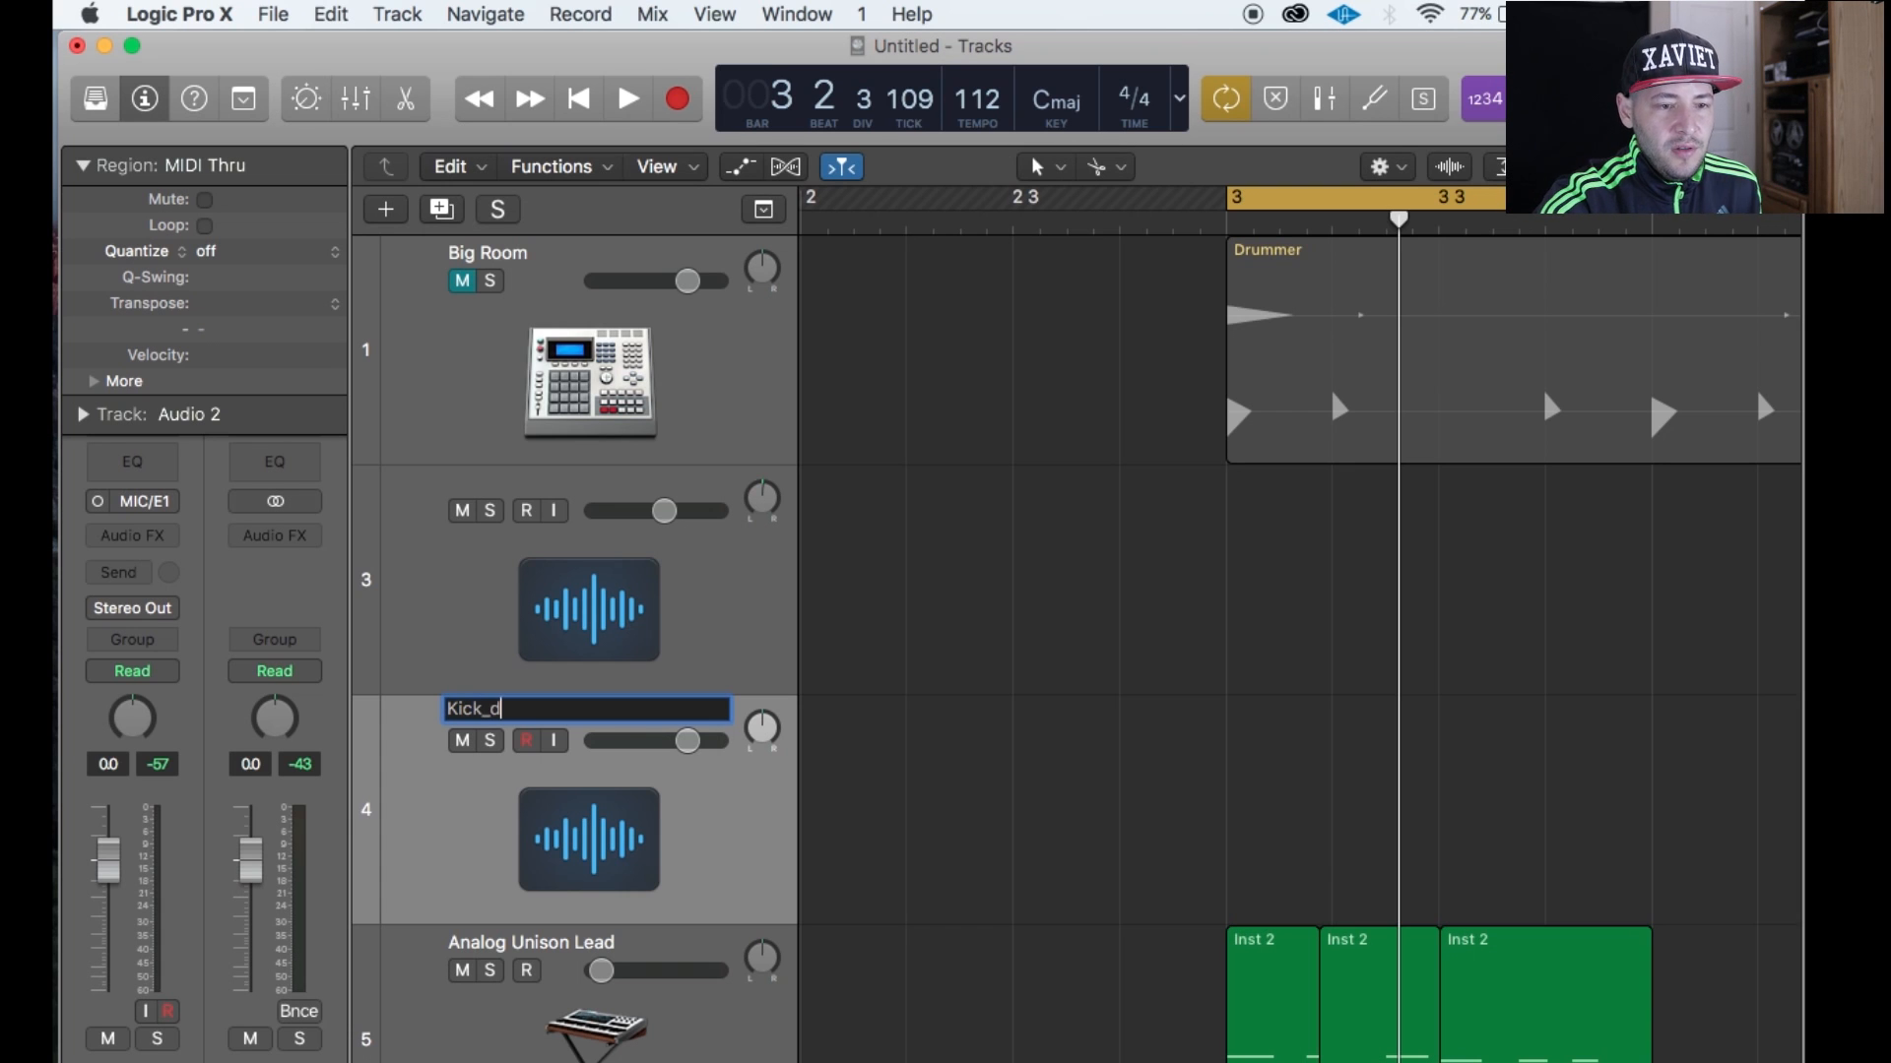
key("Return")
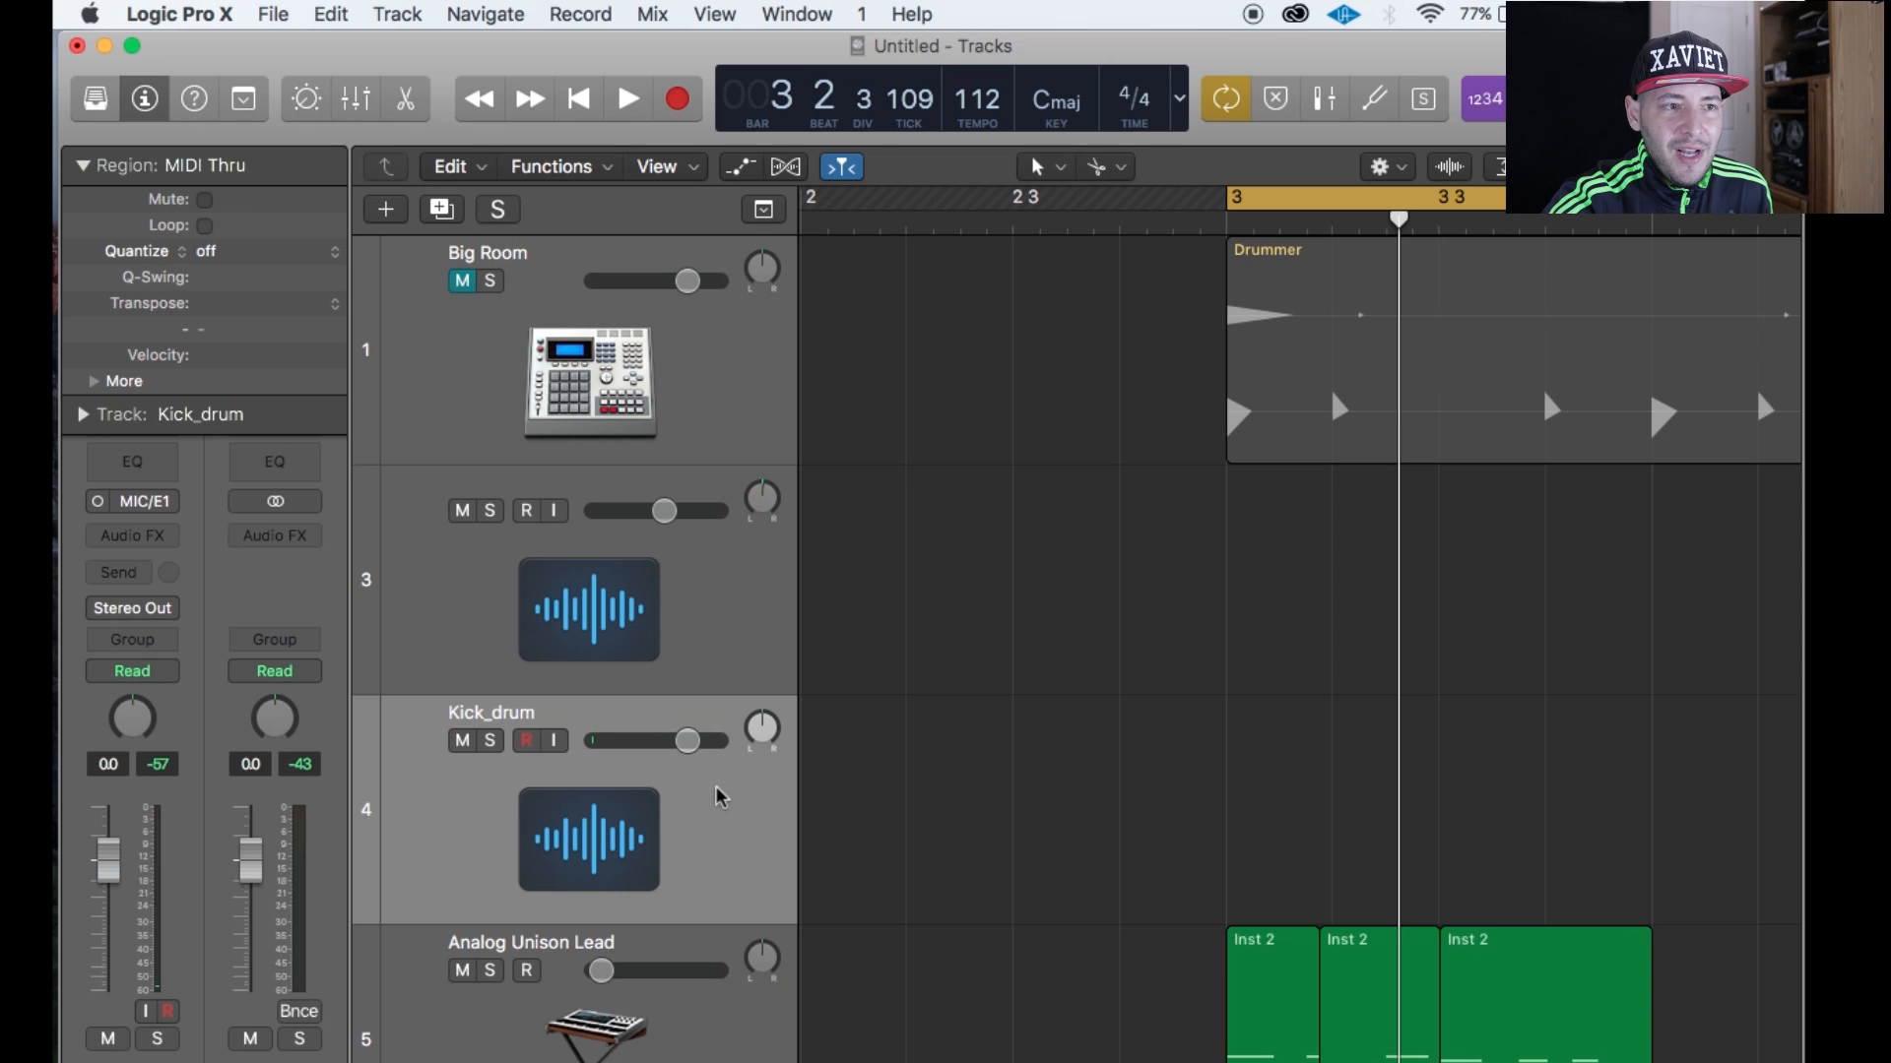
Import the audio file brie_imaginemas.mp3 from the Desktop's DesktopFiles folder onto the Kick_drum track.
left_click(264, 13)
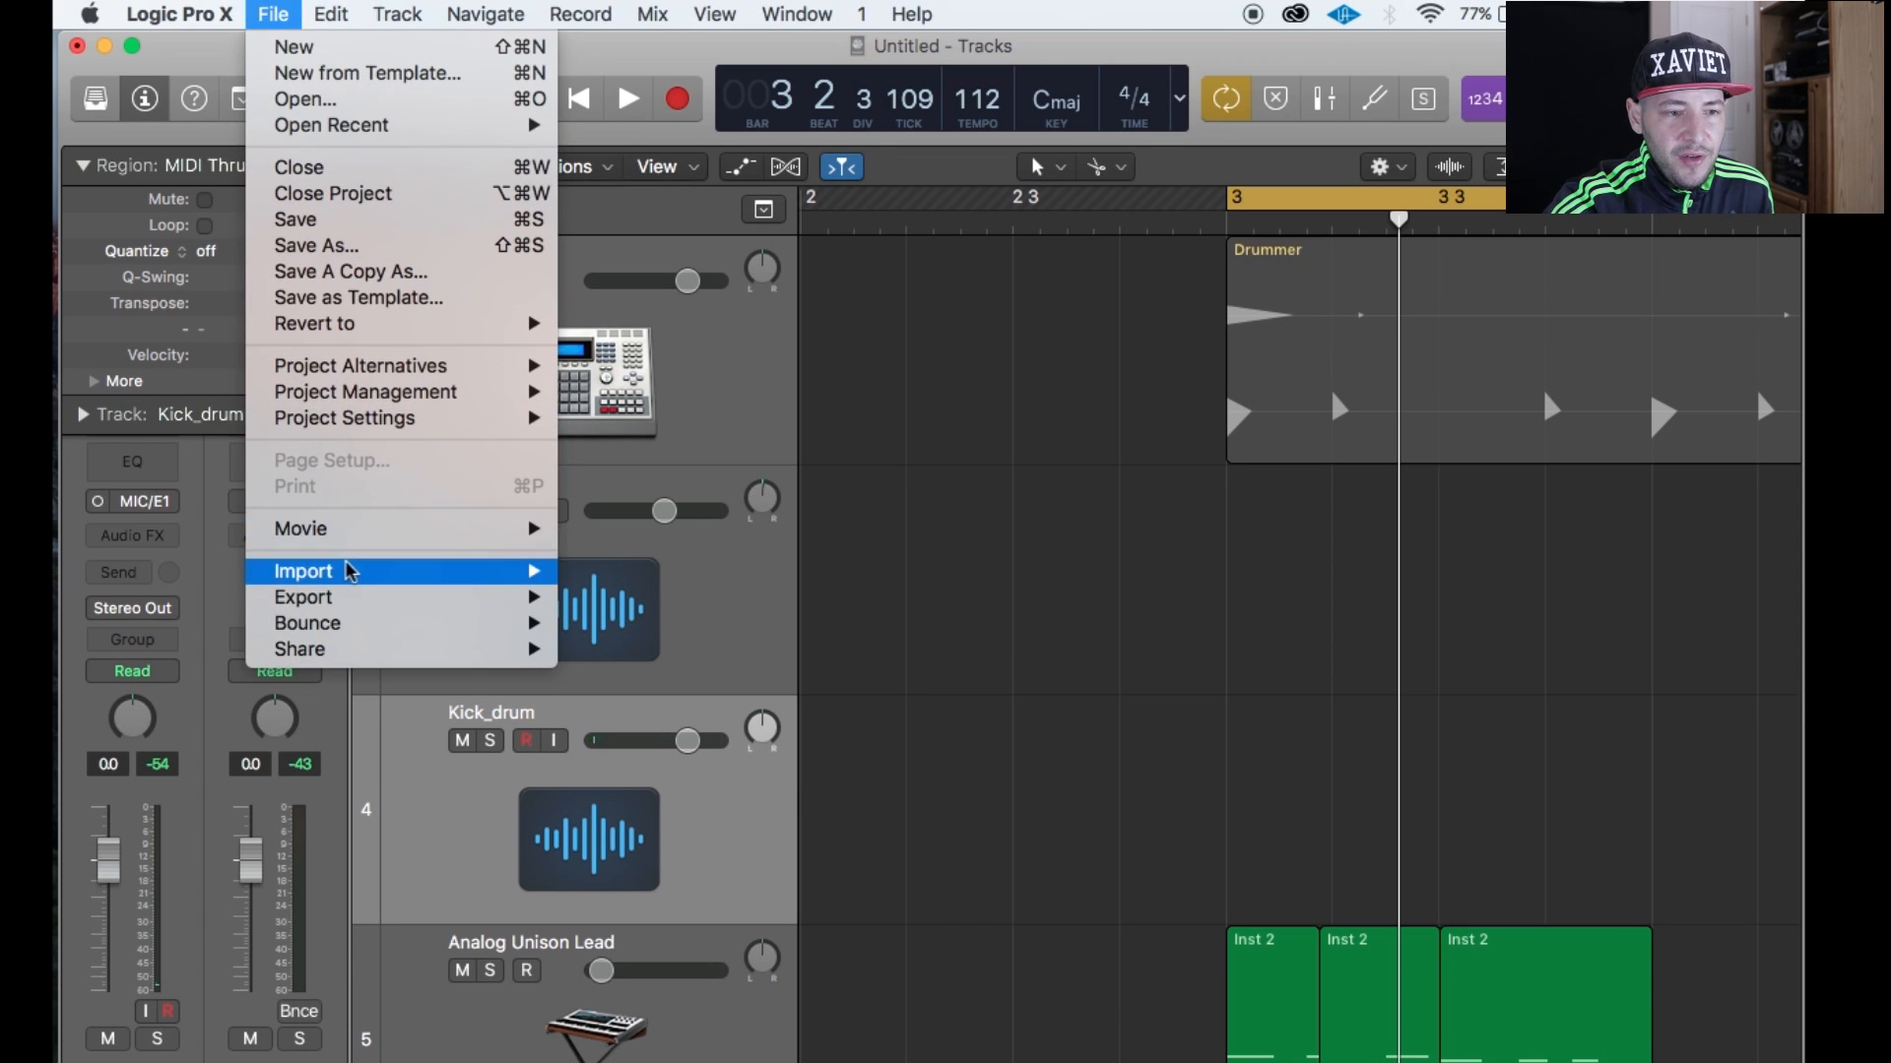
mouse_move(345, 569)
left_click(638, 608)
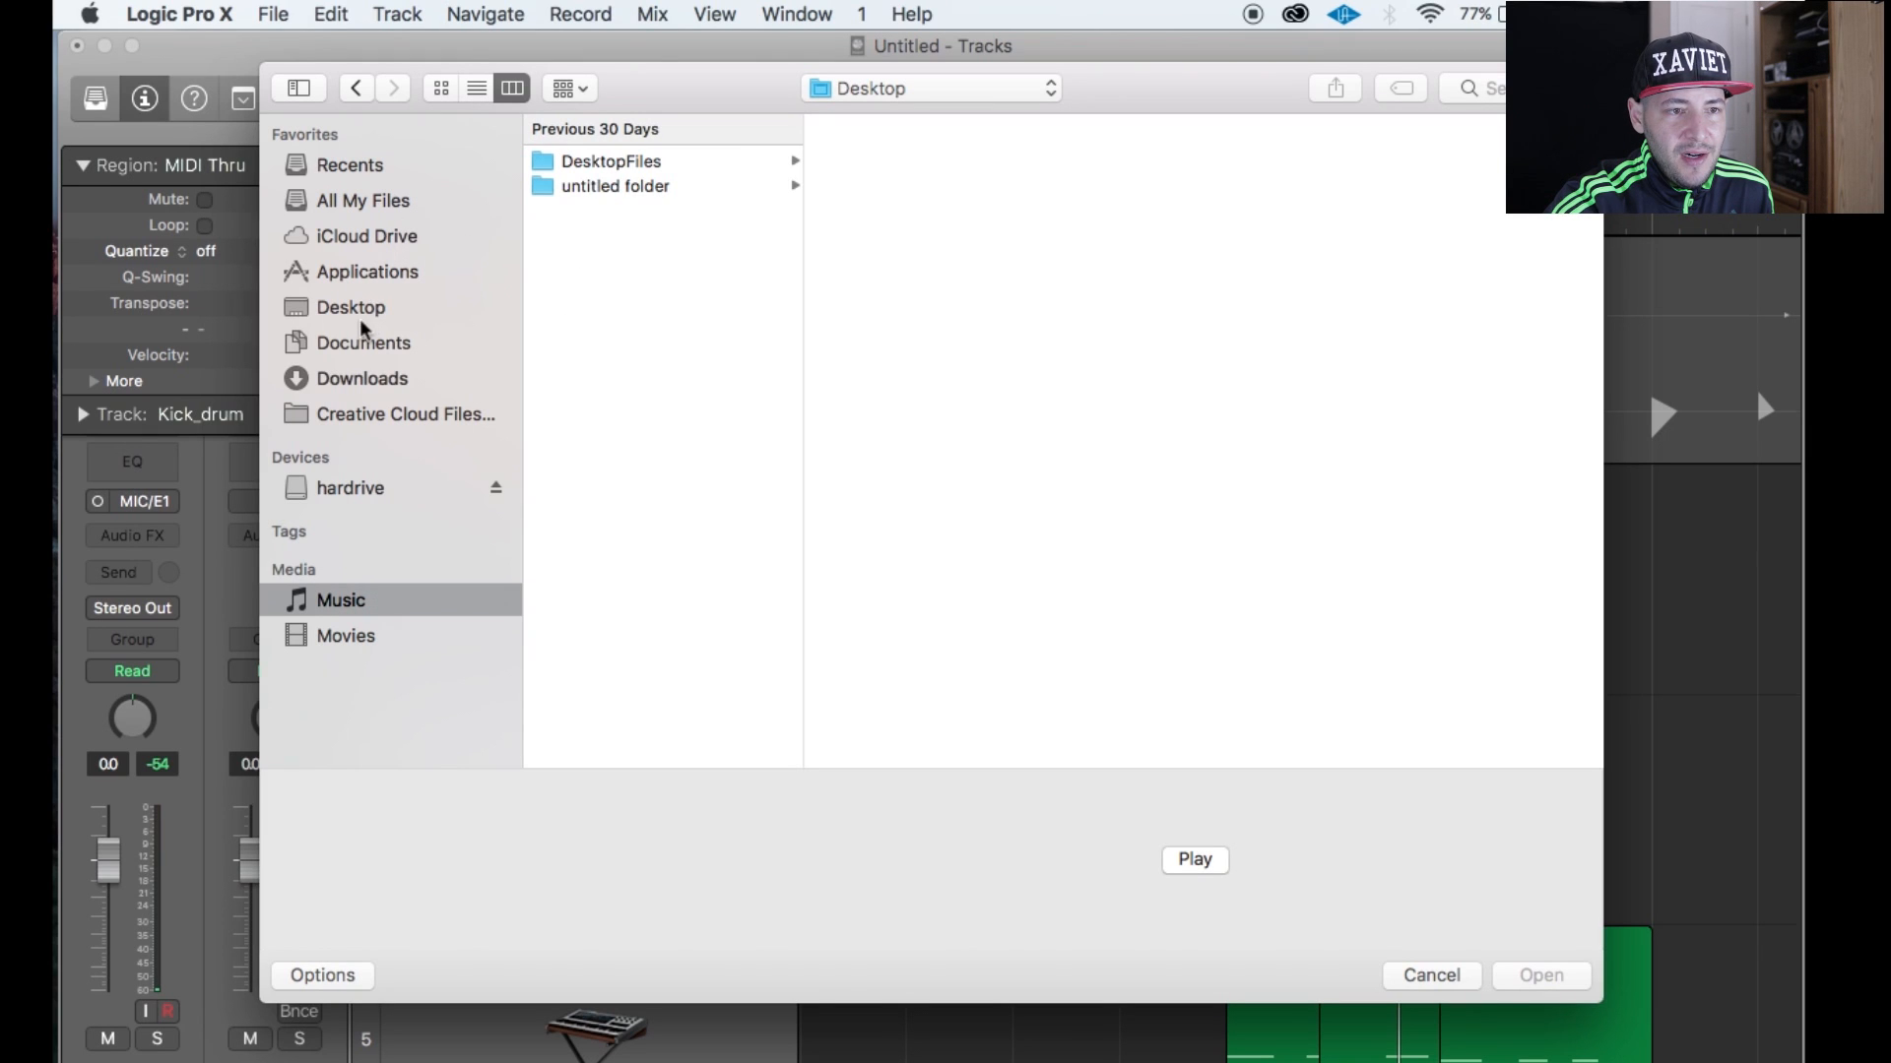
left_click(359, 306)
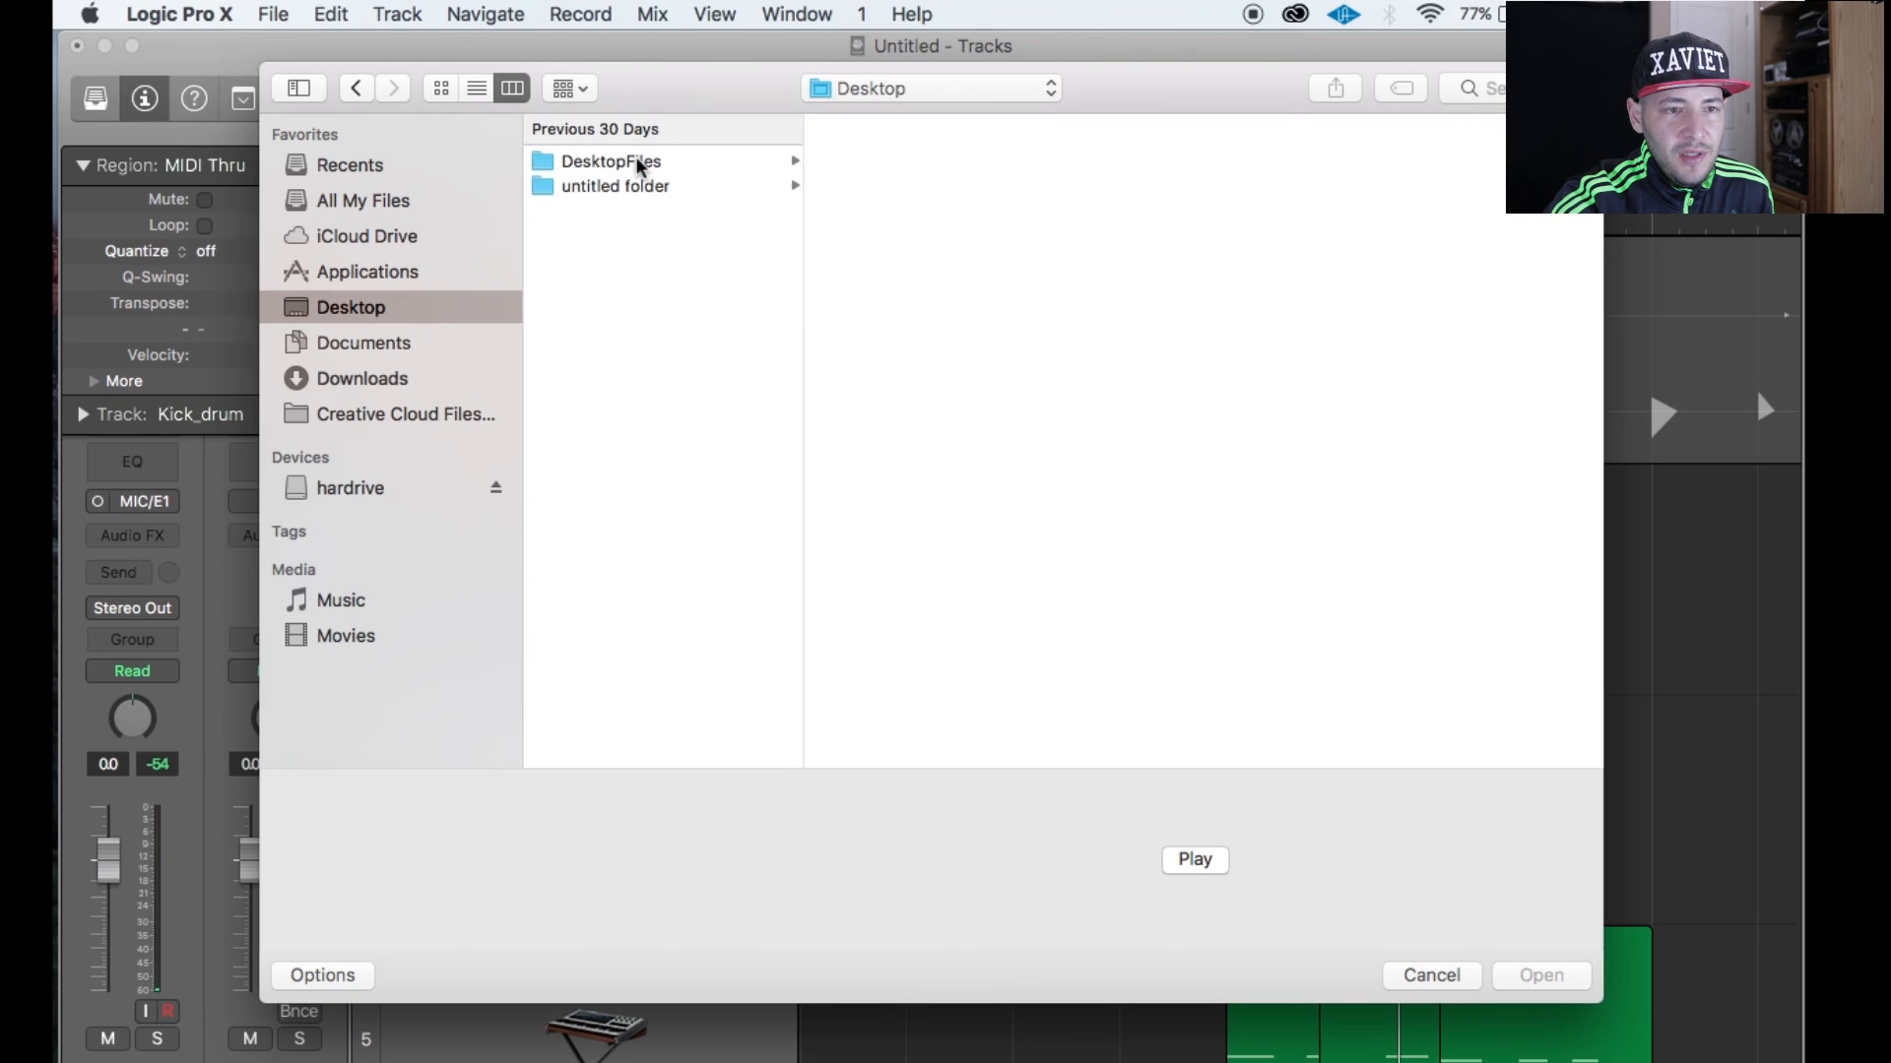
left_click(640, 163)
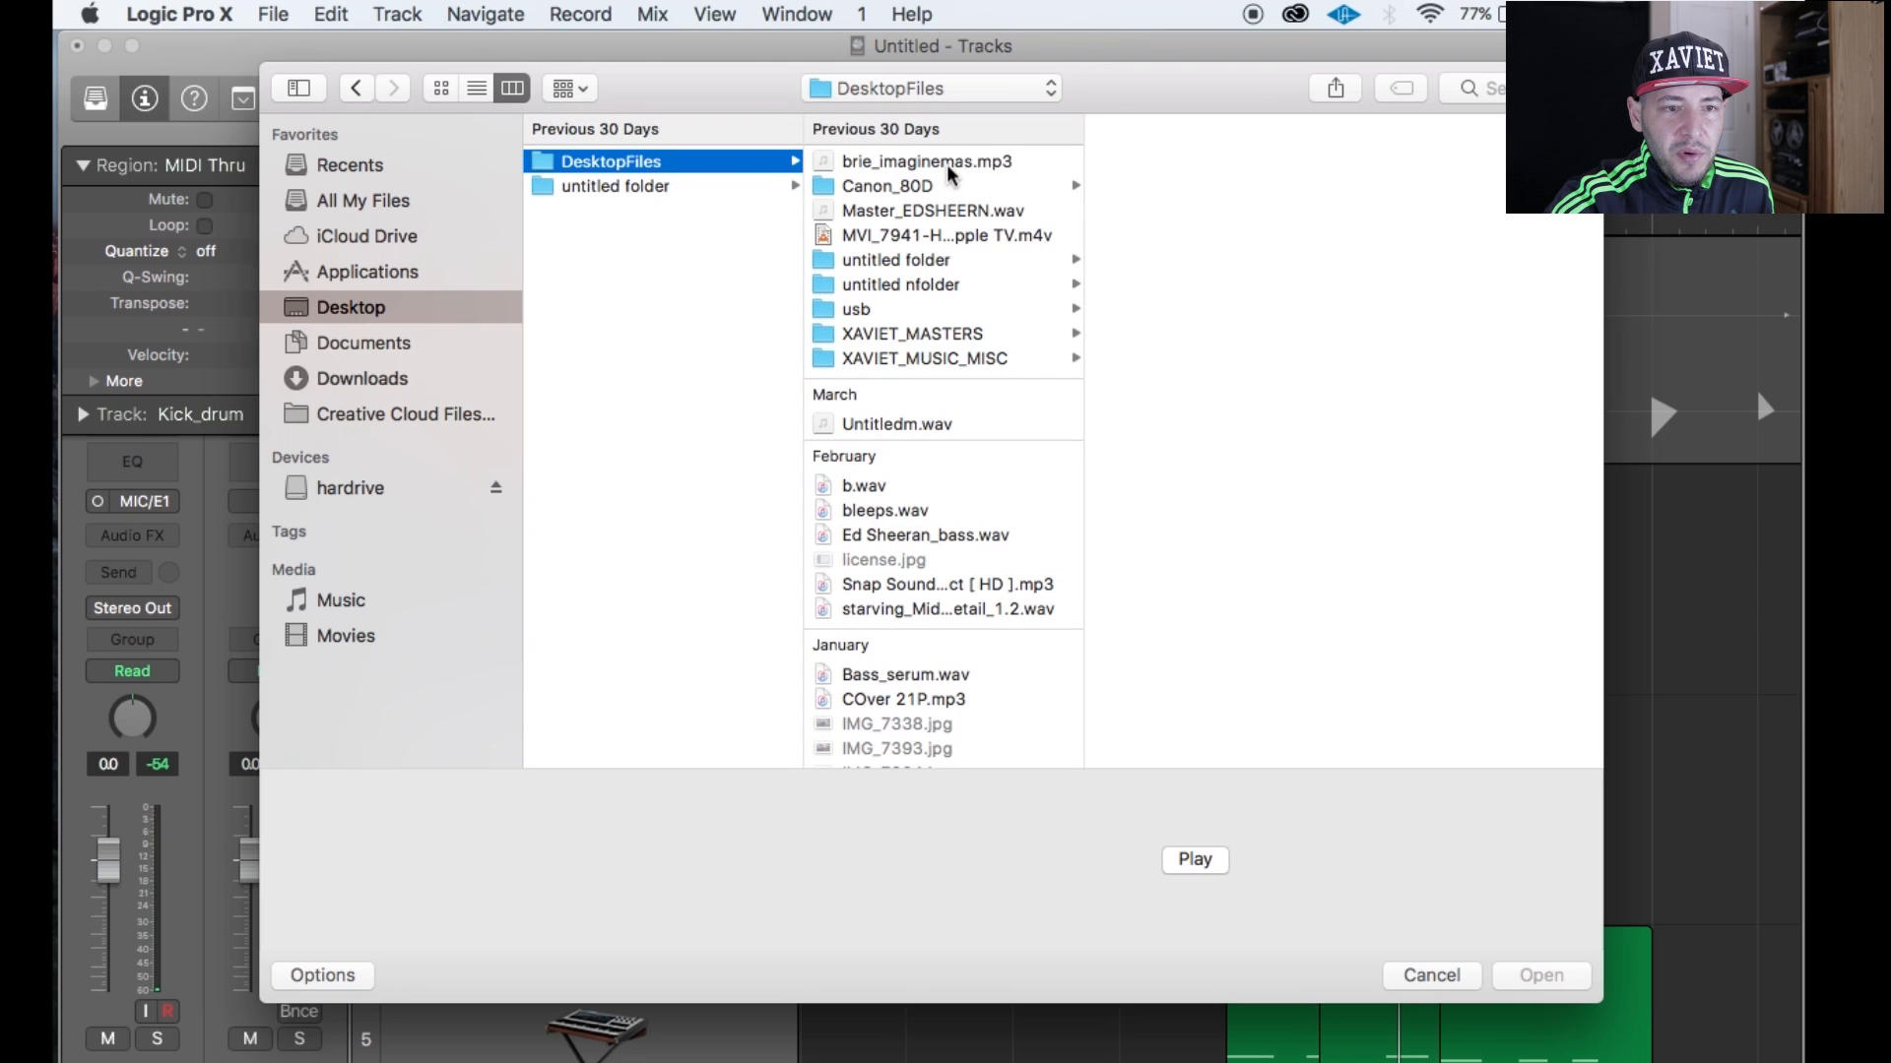
left_click(952, 165)
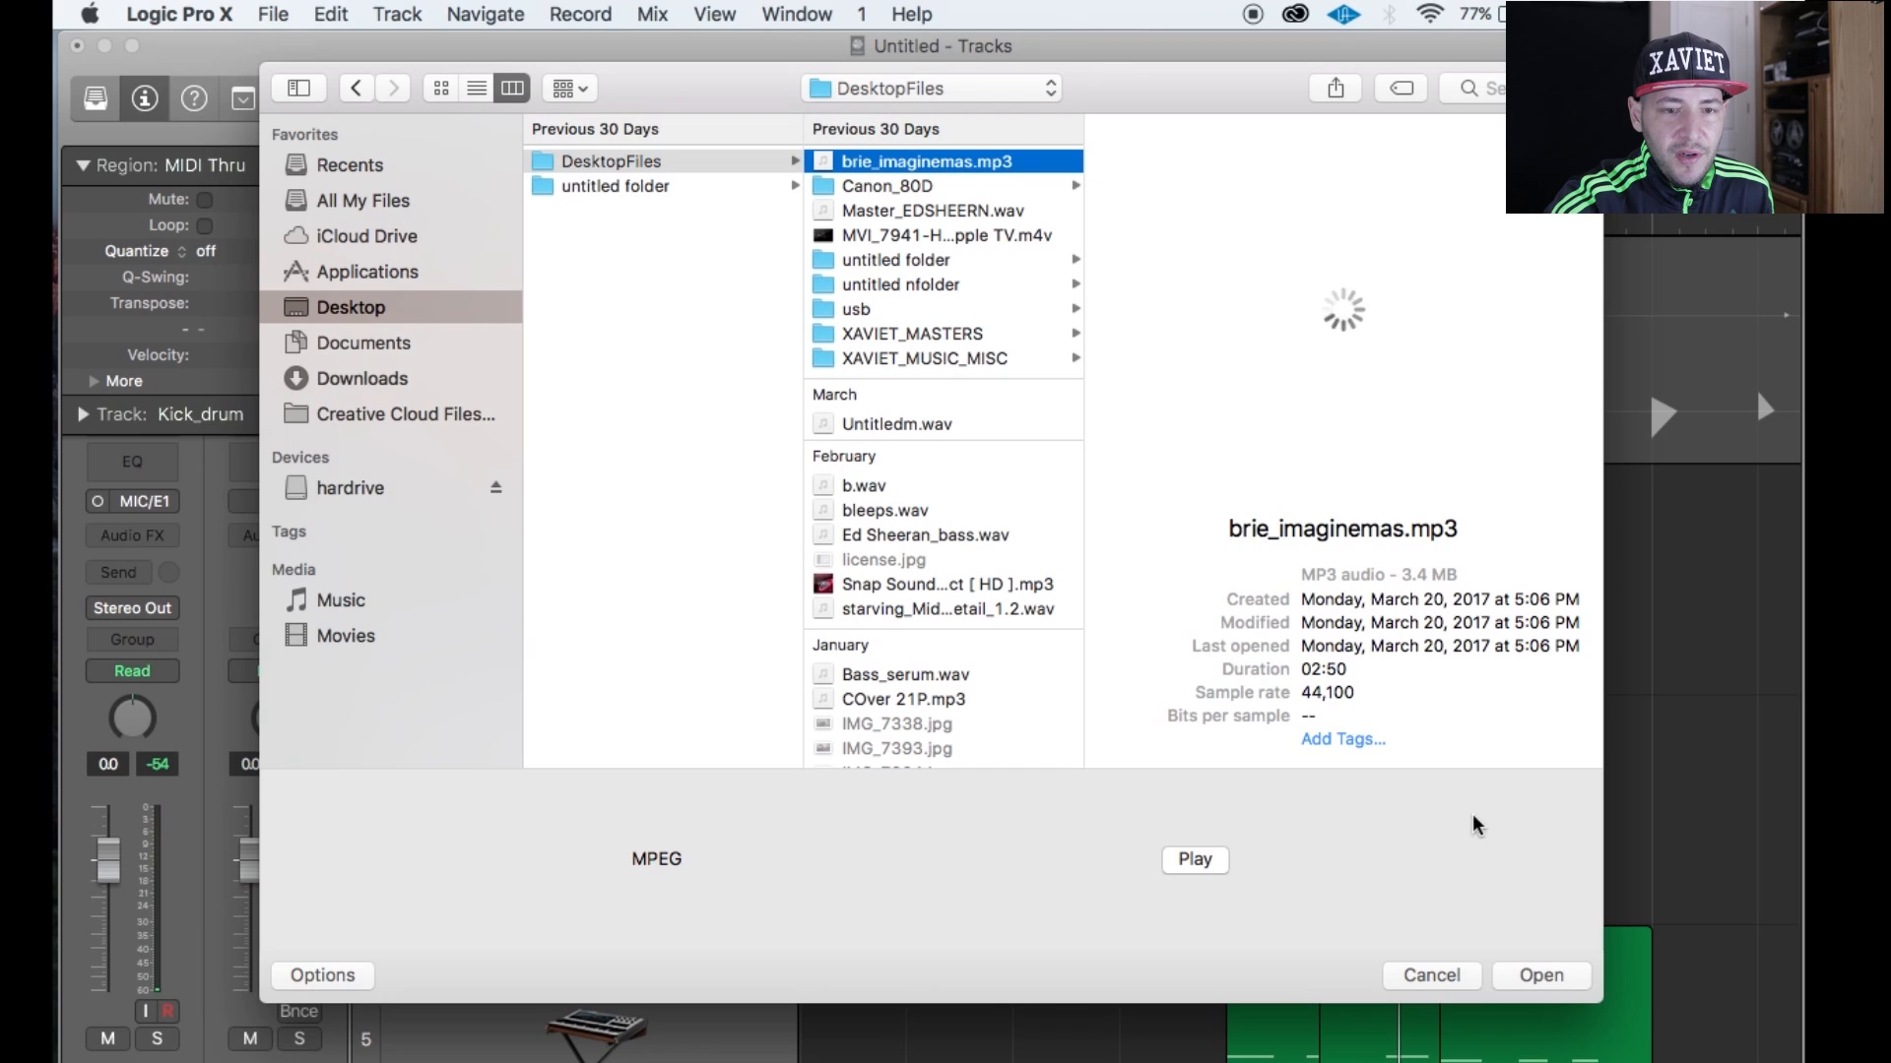
left_click(1533, 972)
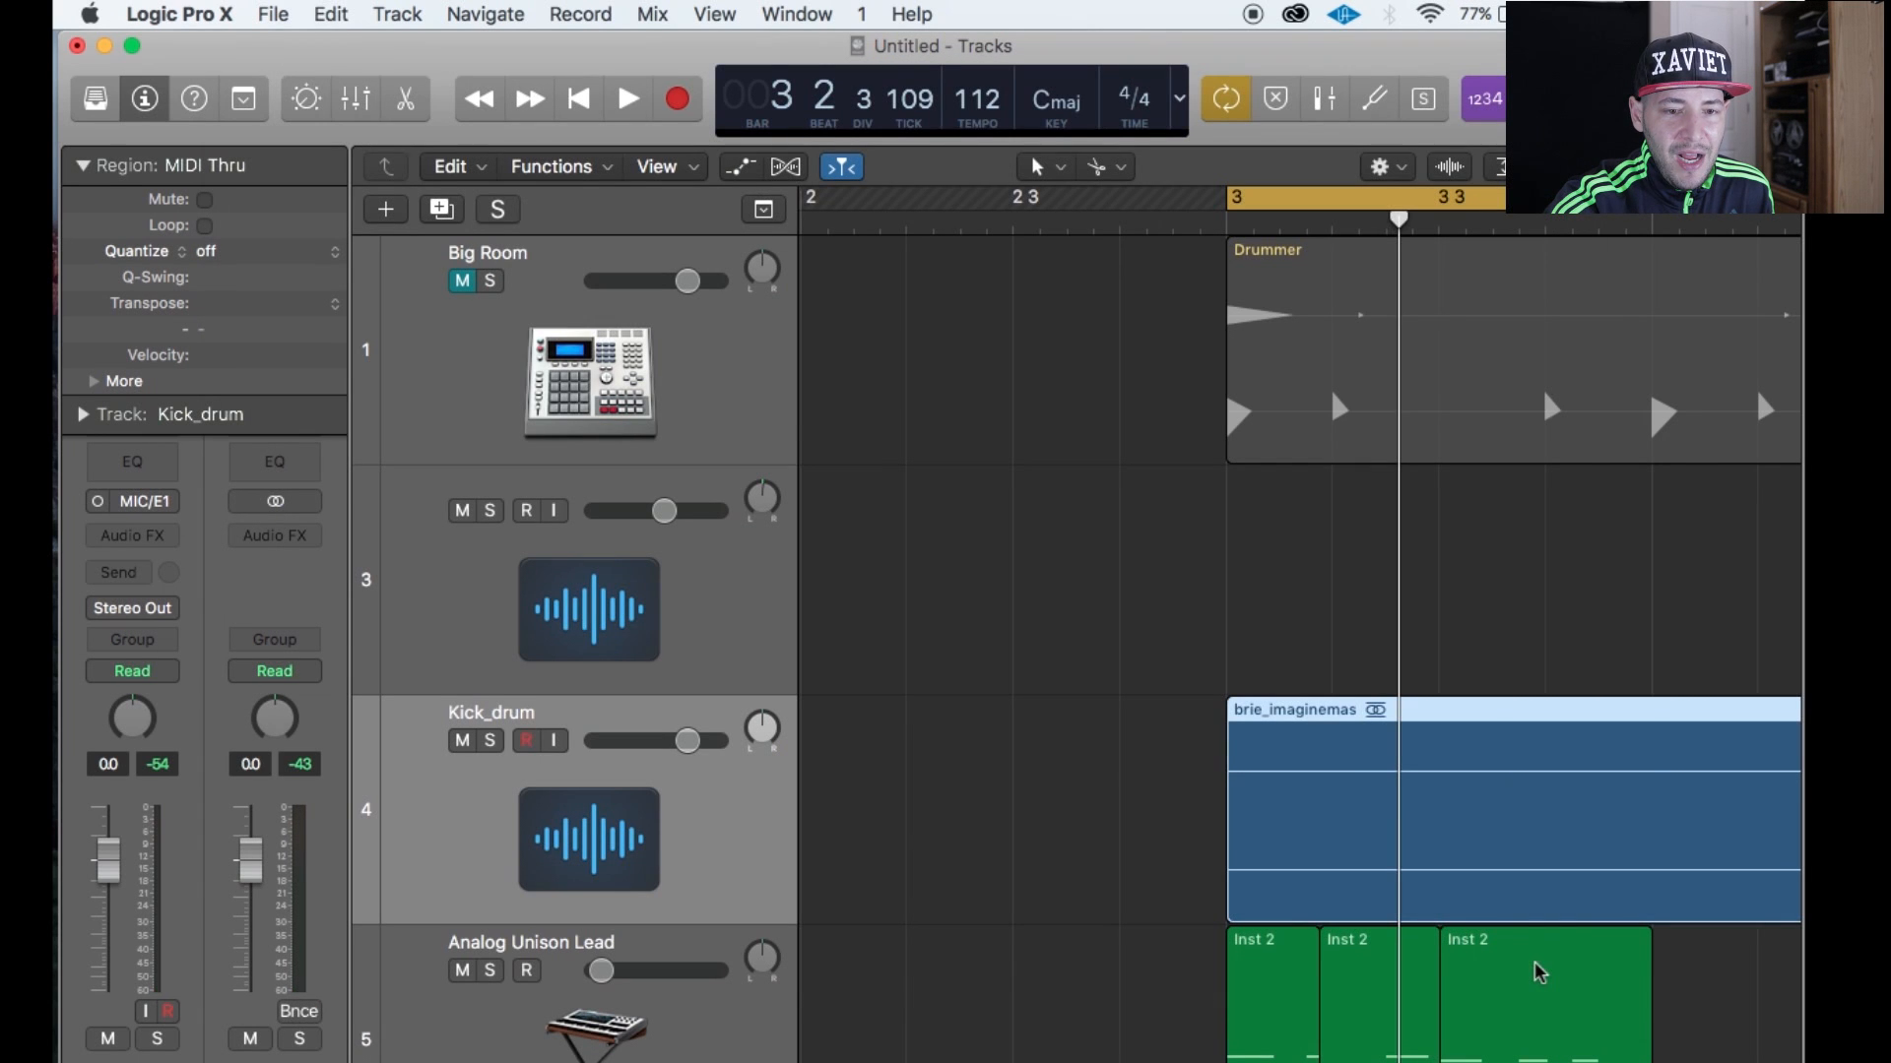
Delete both Drummer regions on the Big Room track and all Inst 2 segments on the Analog Unison Lead track.
scroll(1219, 768, "down", 10)
scroll(1219, 768, "down", 5)
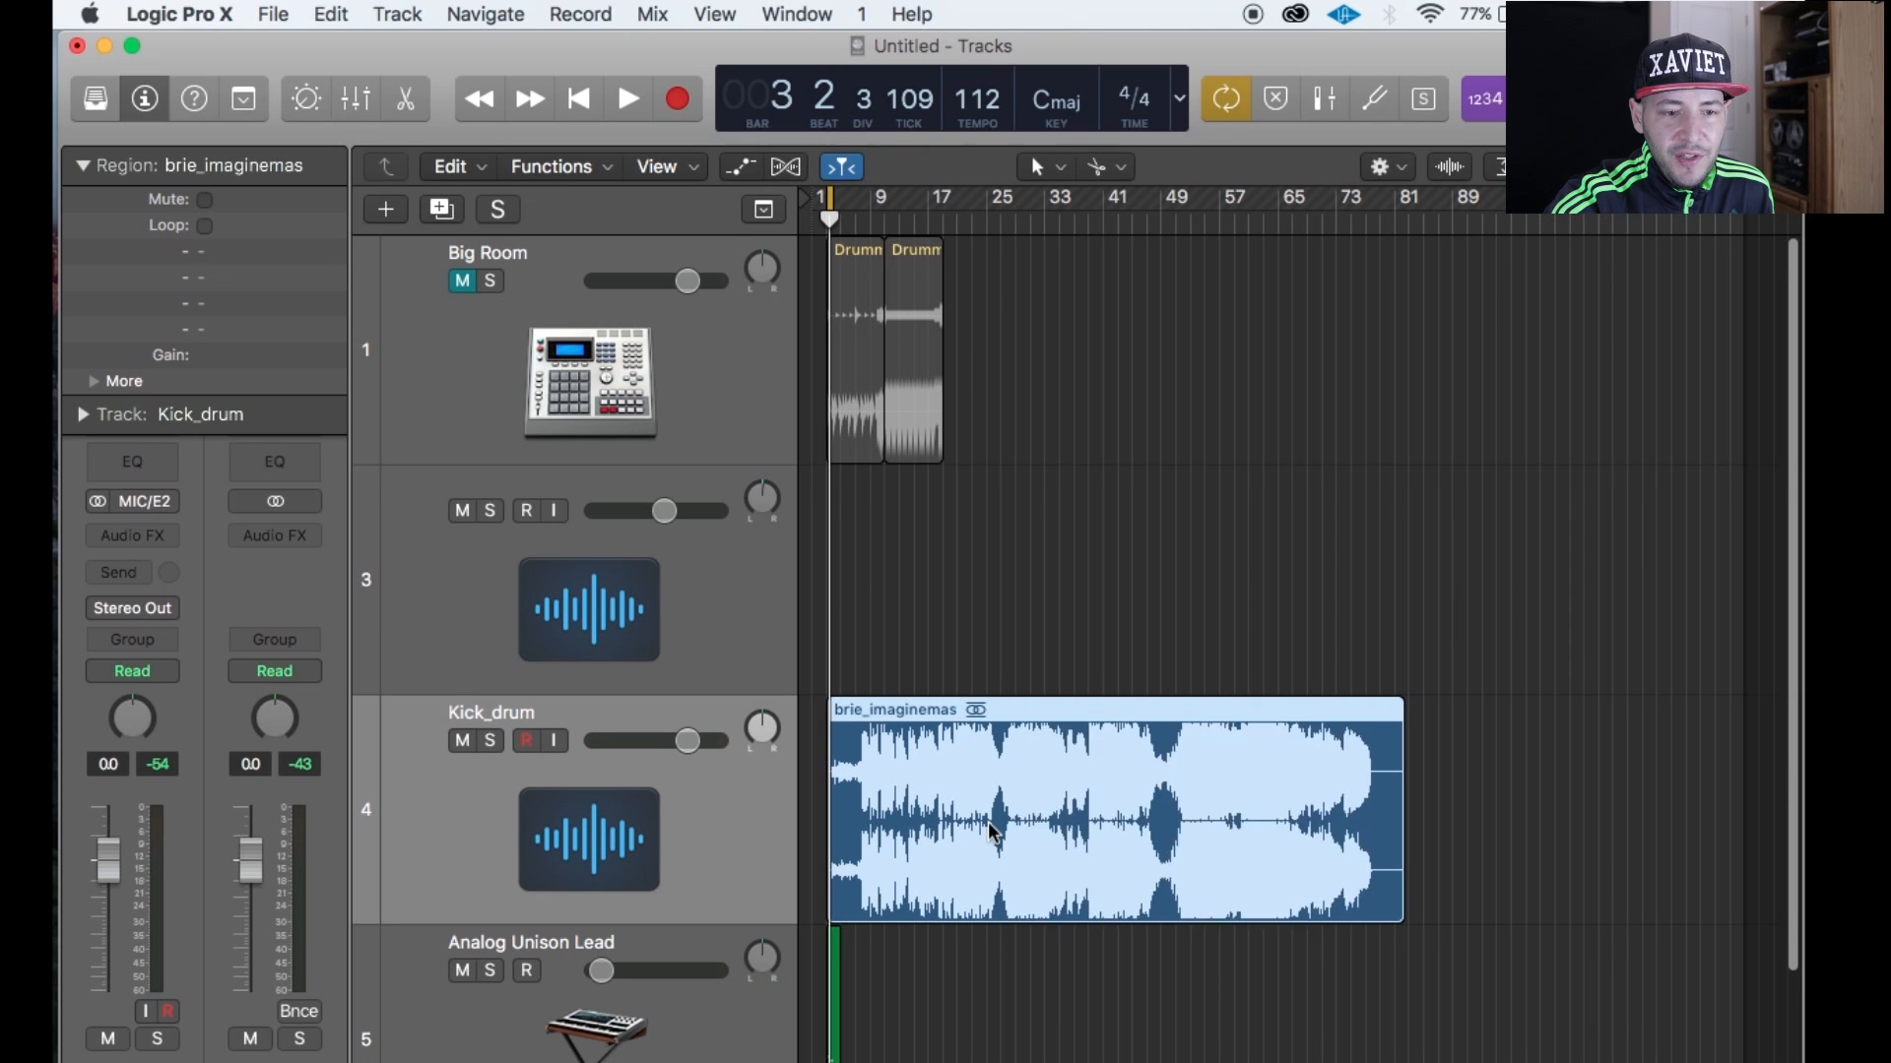
scroll(988, 823, "up", 8)
scroll(989, 824, "down", 8)
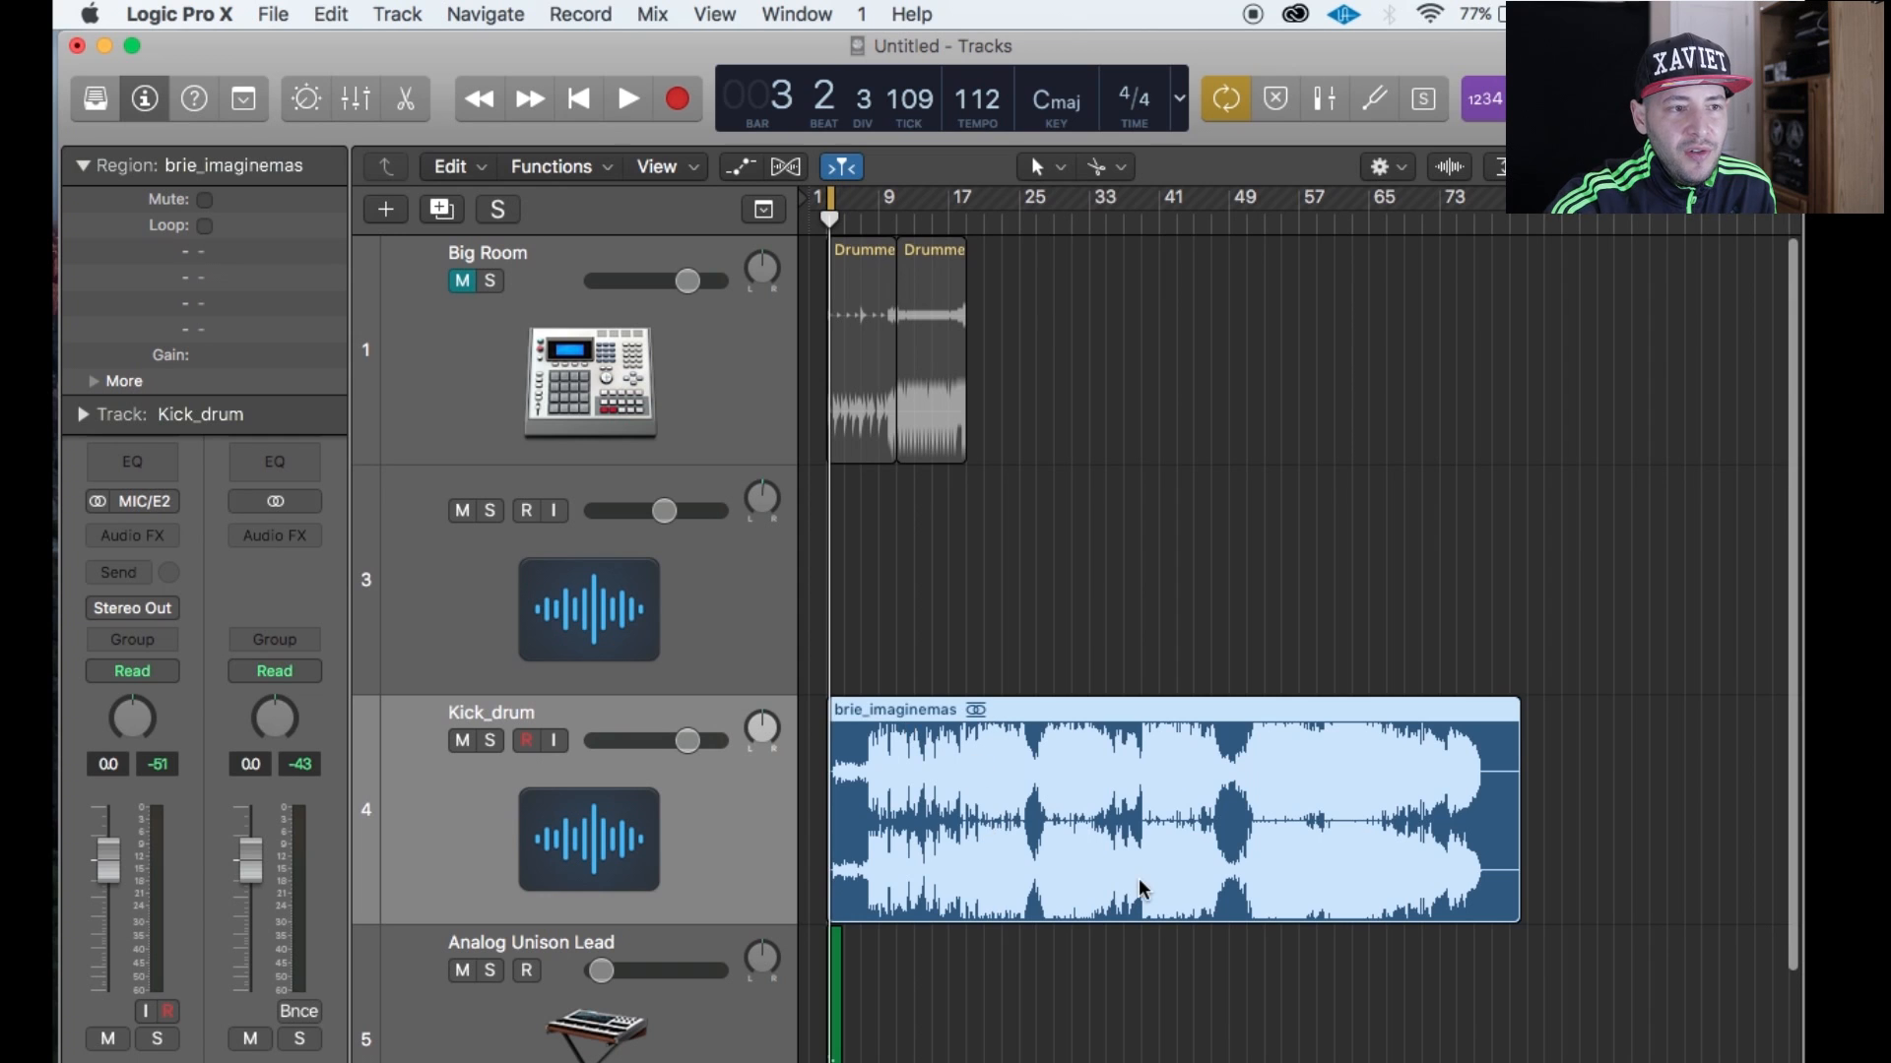
scroll(1140, 888, "up", 5)
scroll(1140, 888, "left", 3)
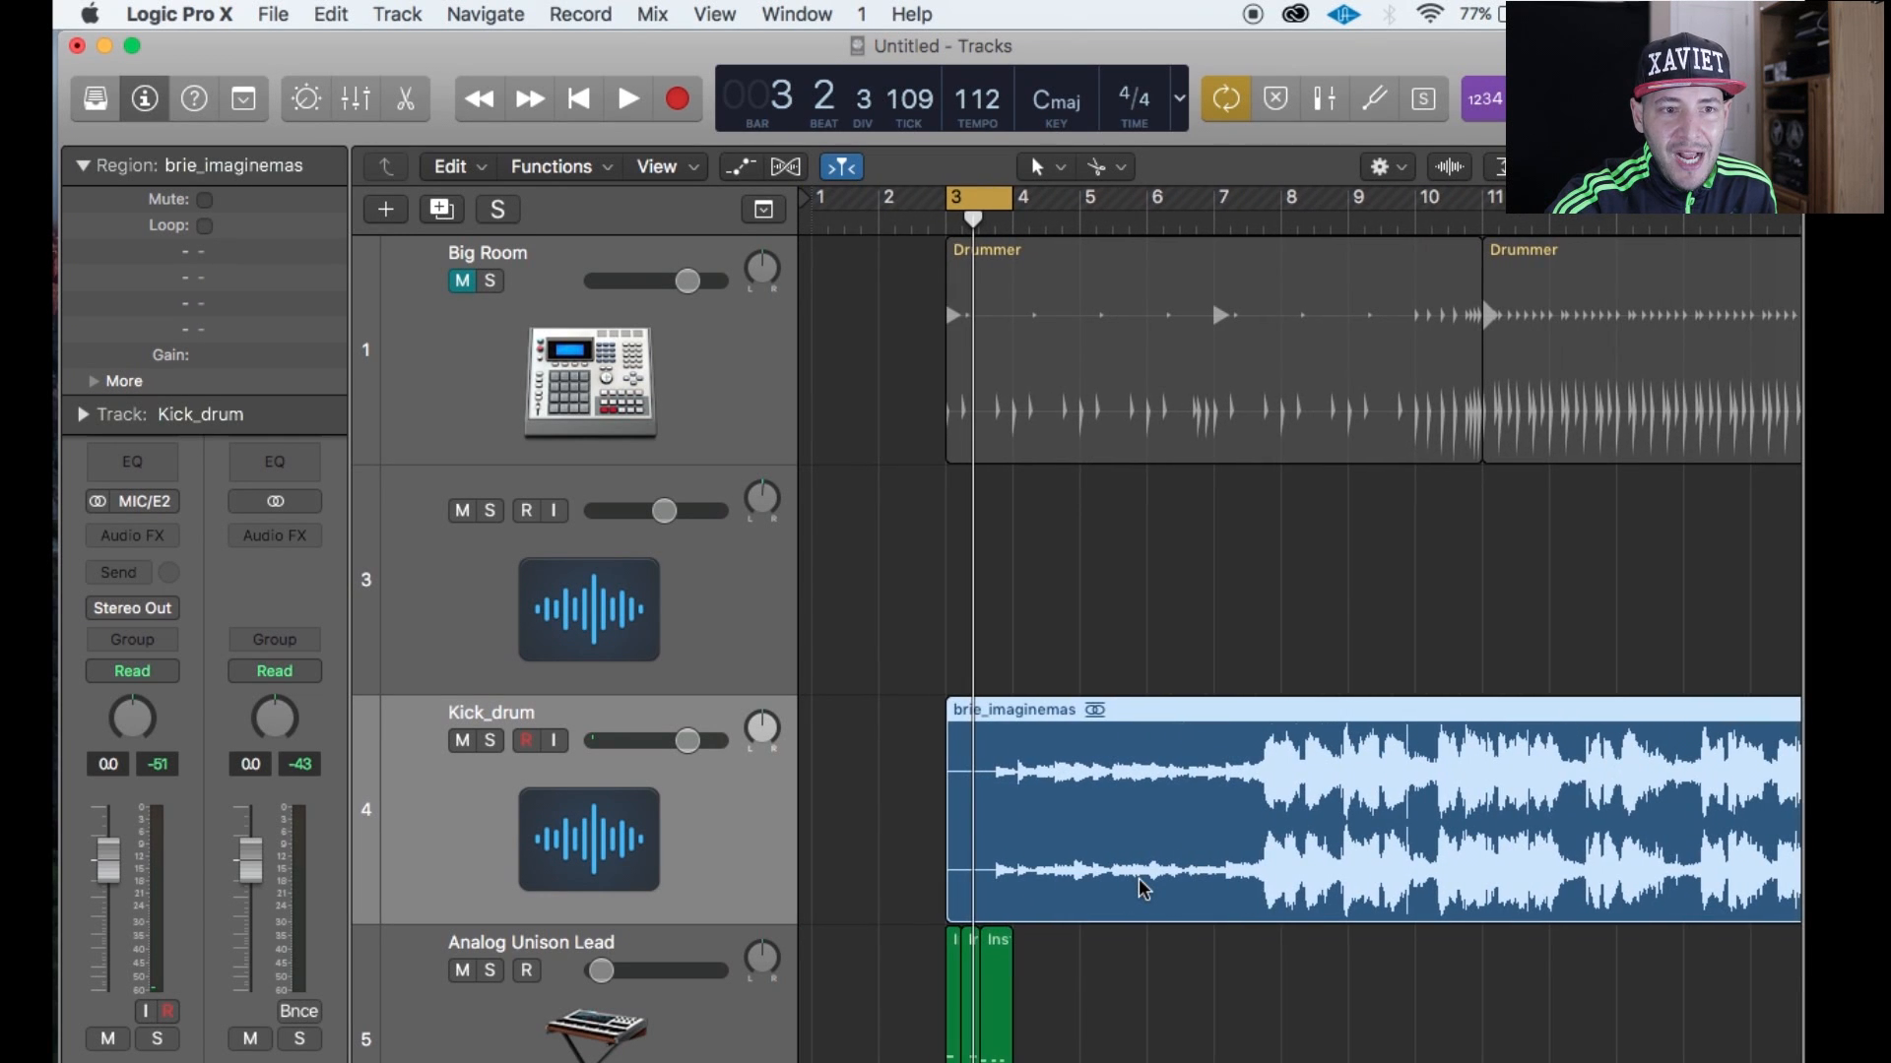
scroll(1140, 889, "down", 3)
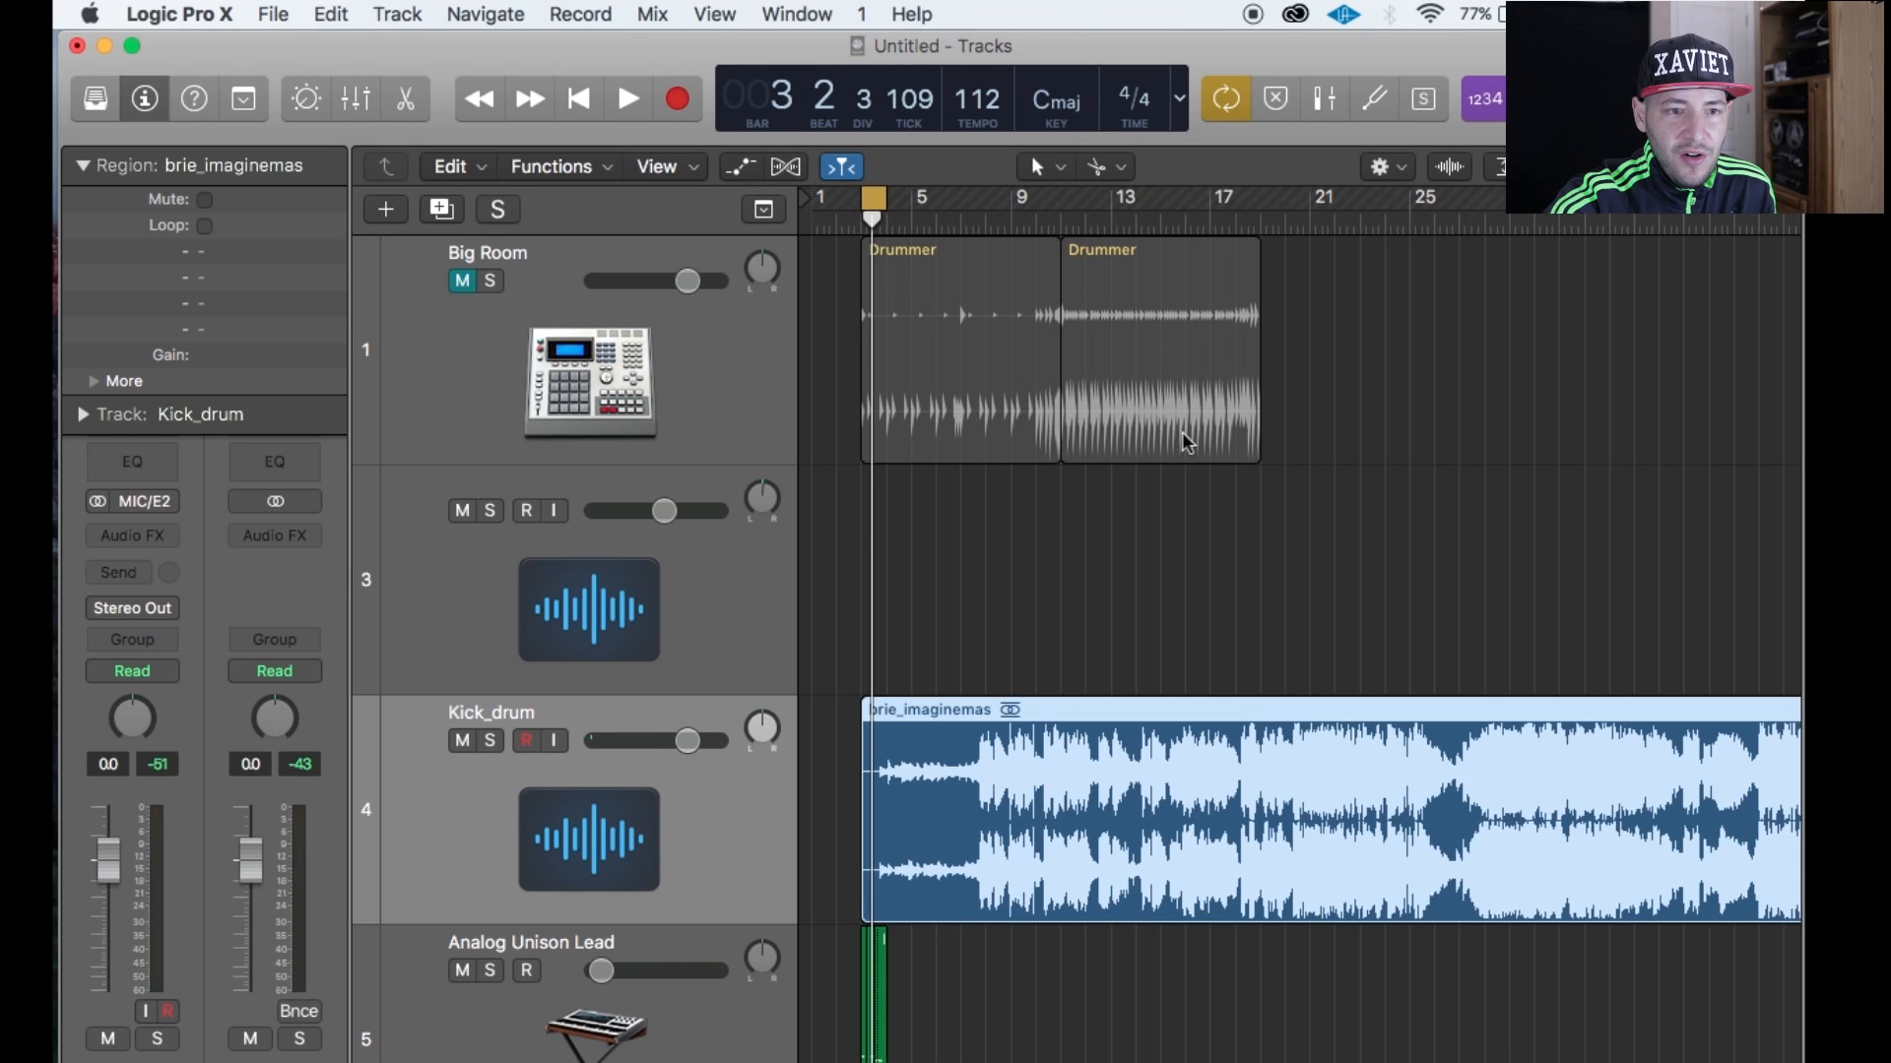
left_click_drag(1283, 370, 1017, 347)
key("Delete")
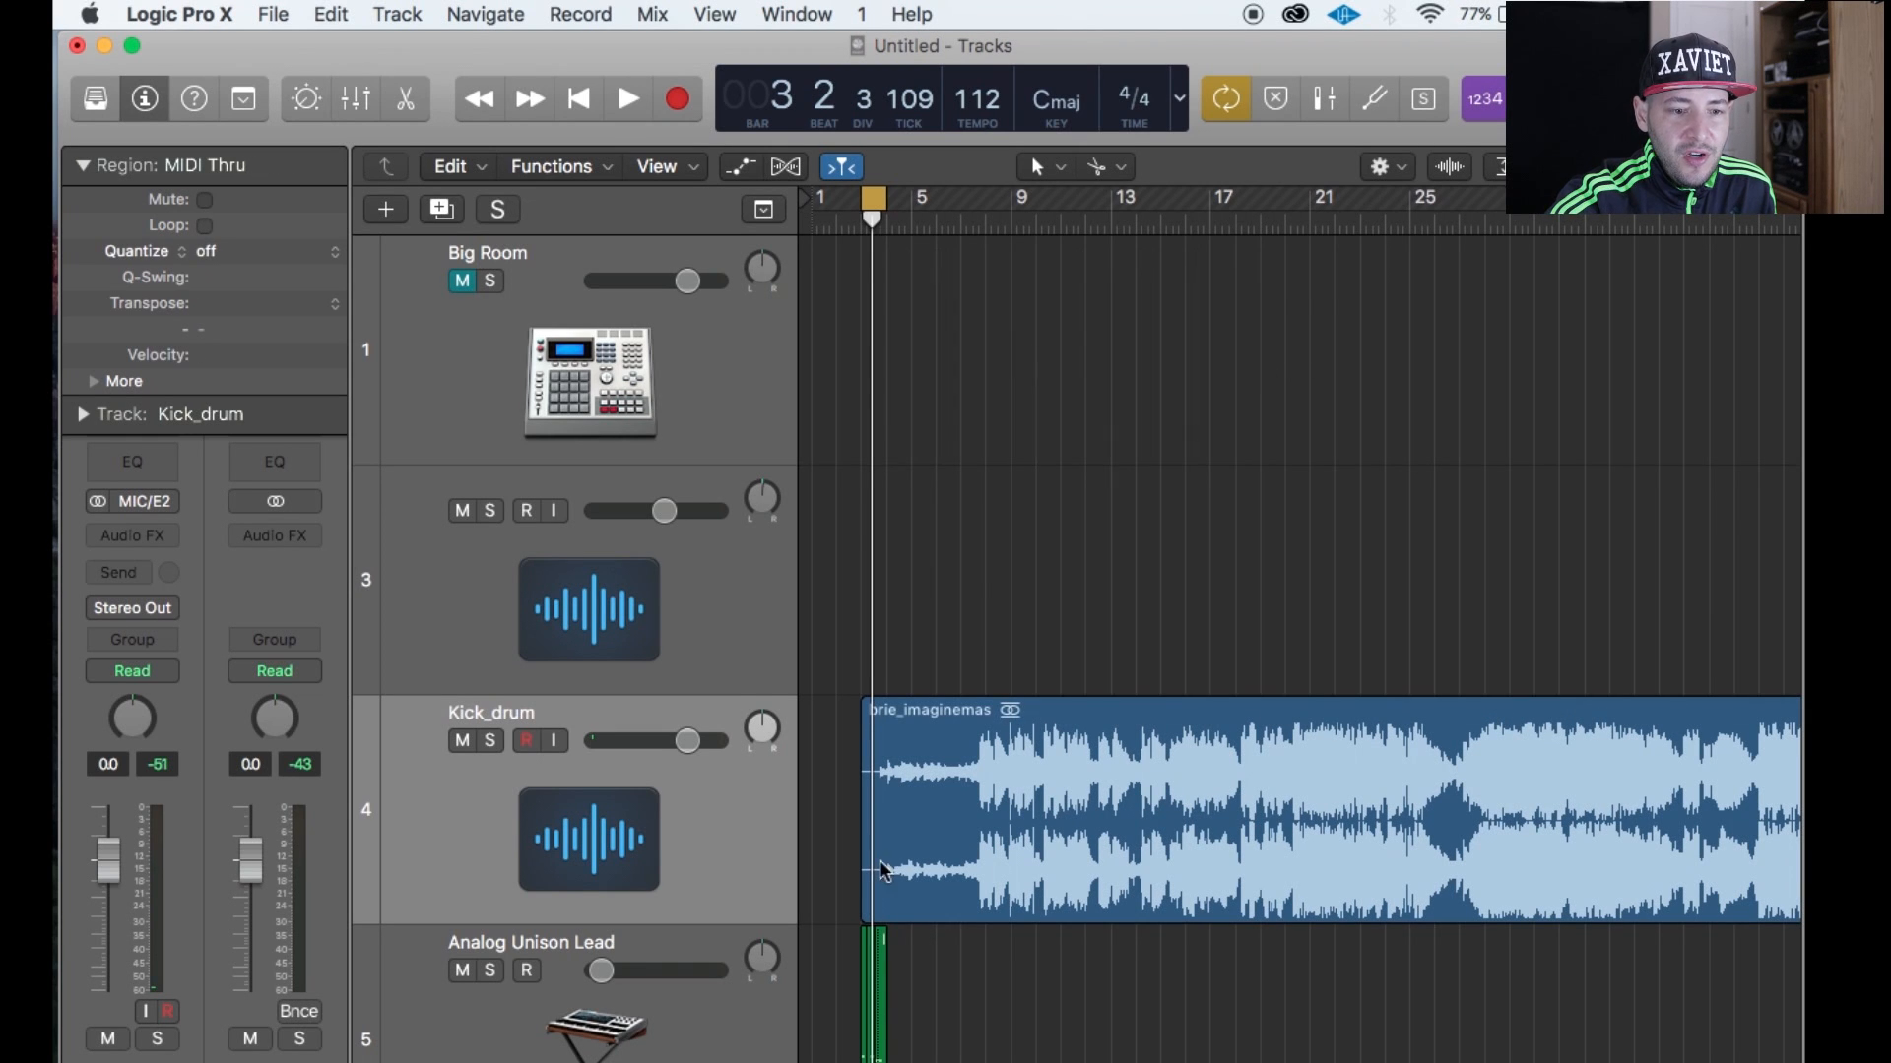
scroll(882, 867, "down", 1)
left_click_drag(1052, 997, 824, 988)
key("Delete")
Return the playhead to the project start, move the brie_imaginemas region to bar 1 and turn off cycle mode.
key("Return")
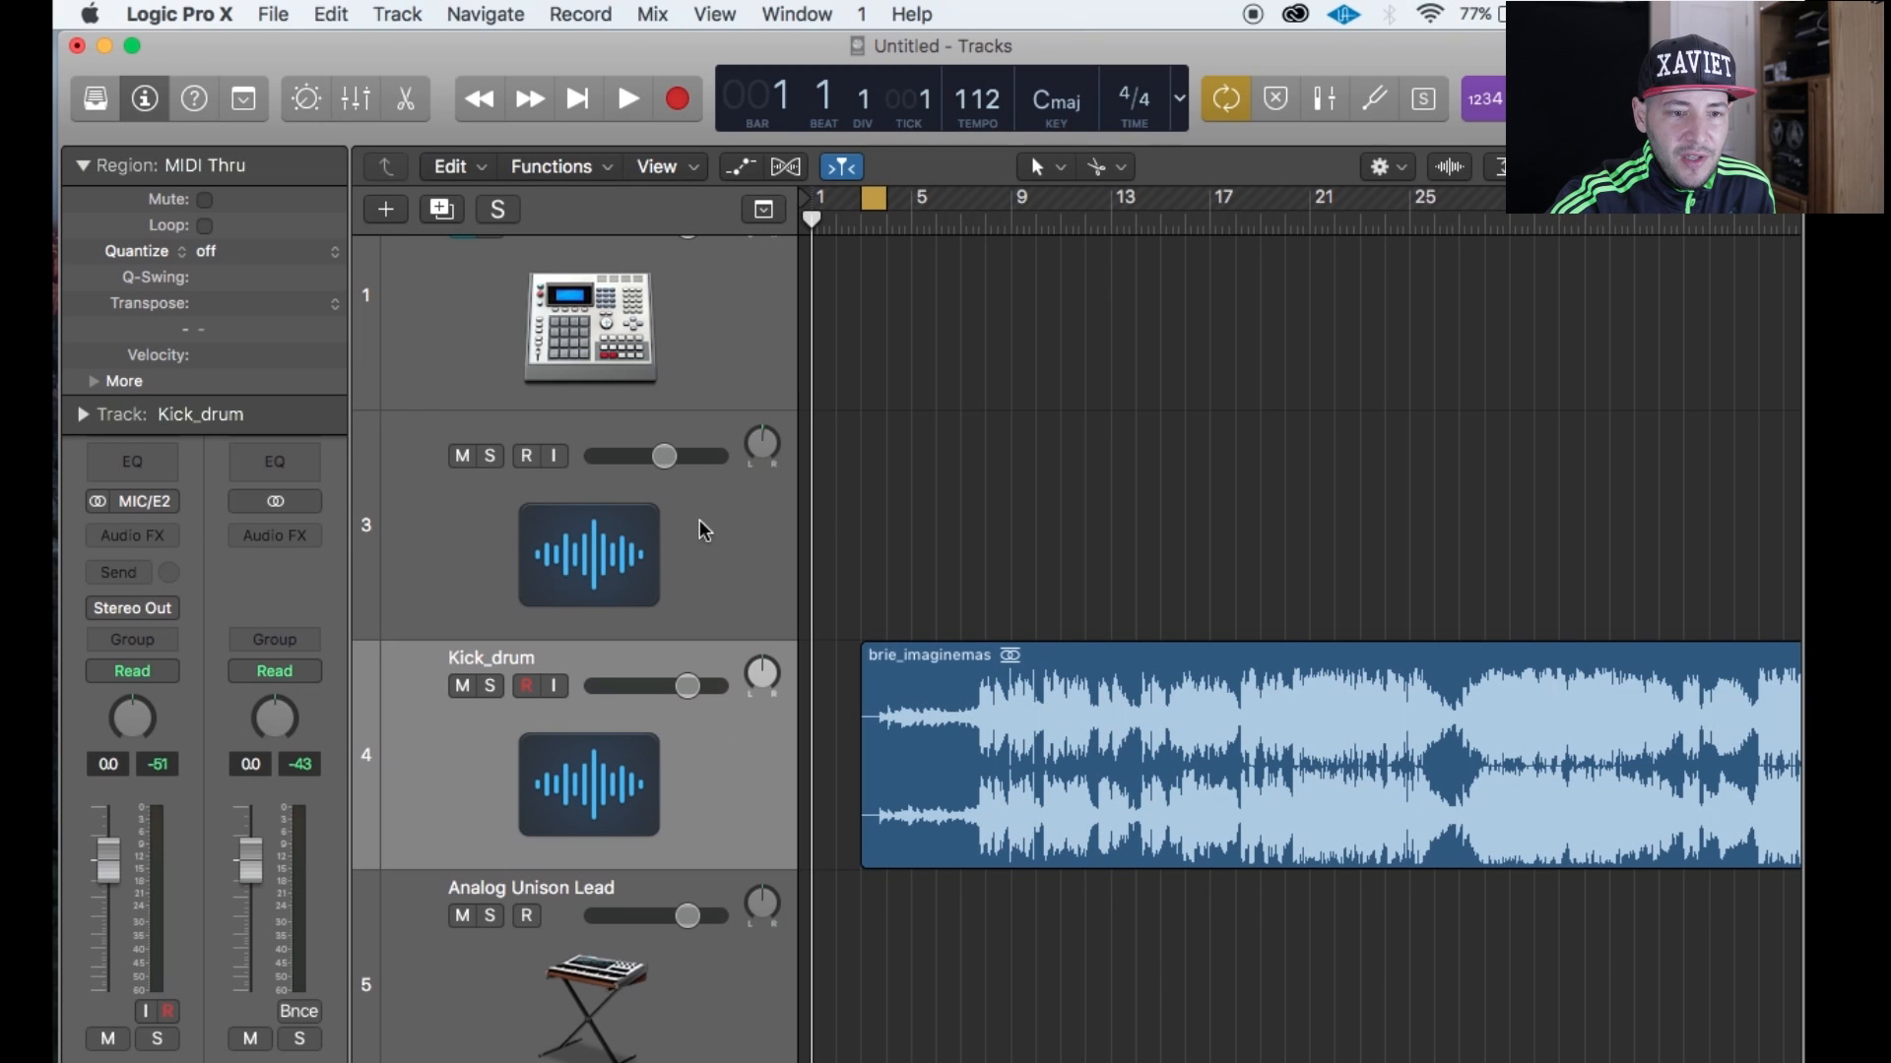
left_click_drag(900, 665, 853, 665)
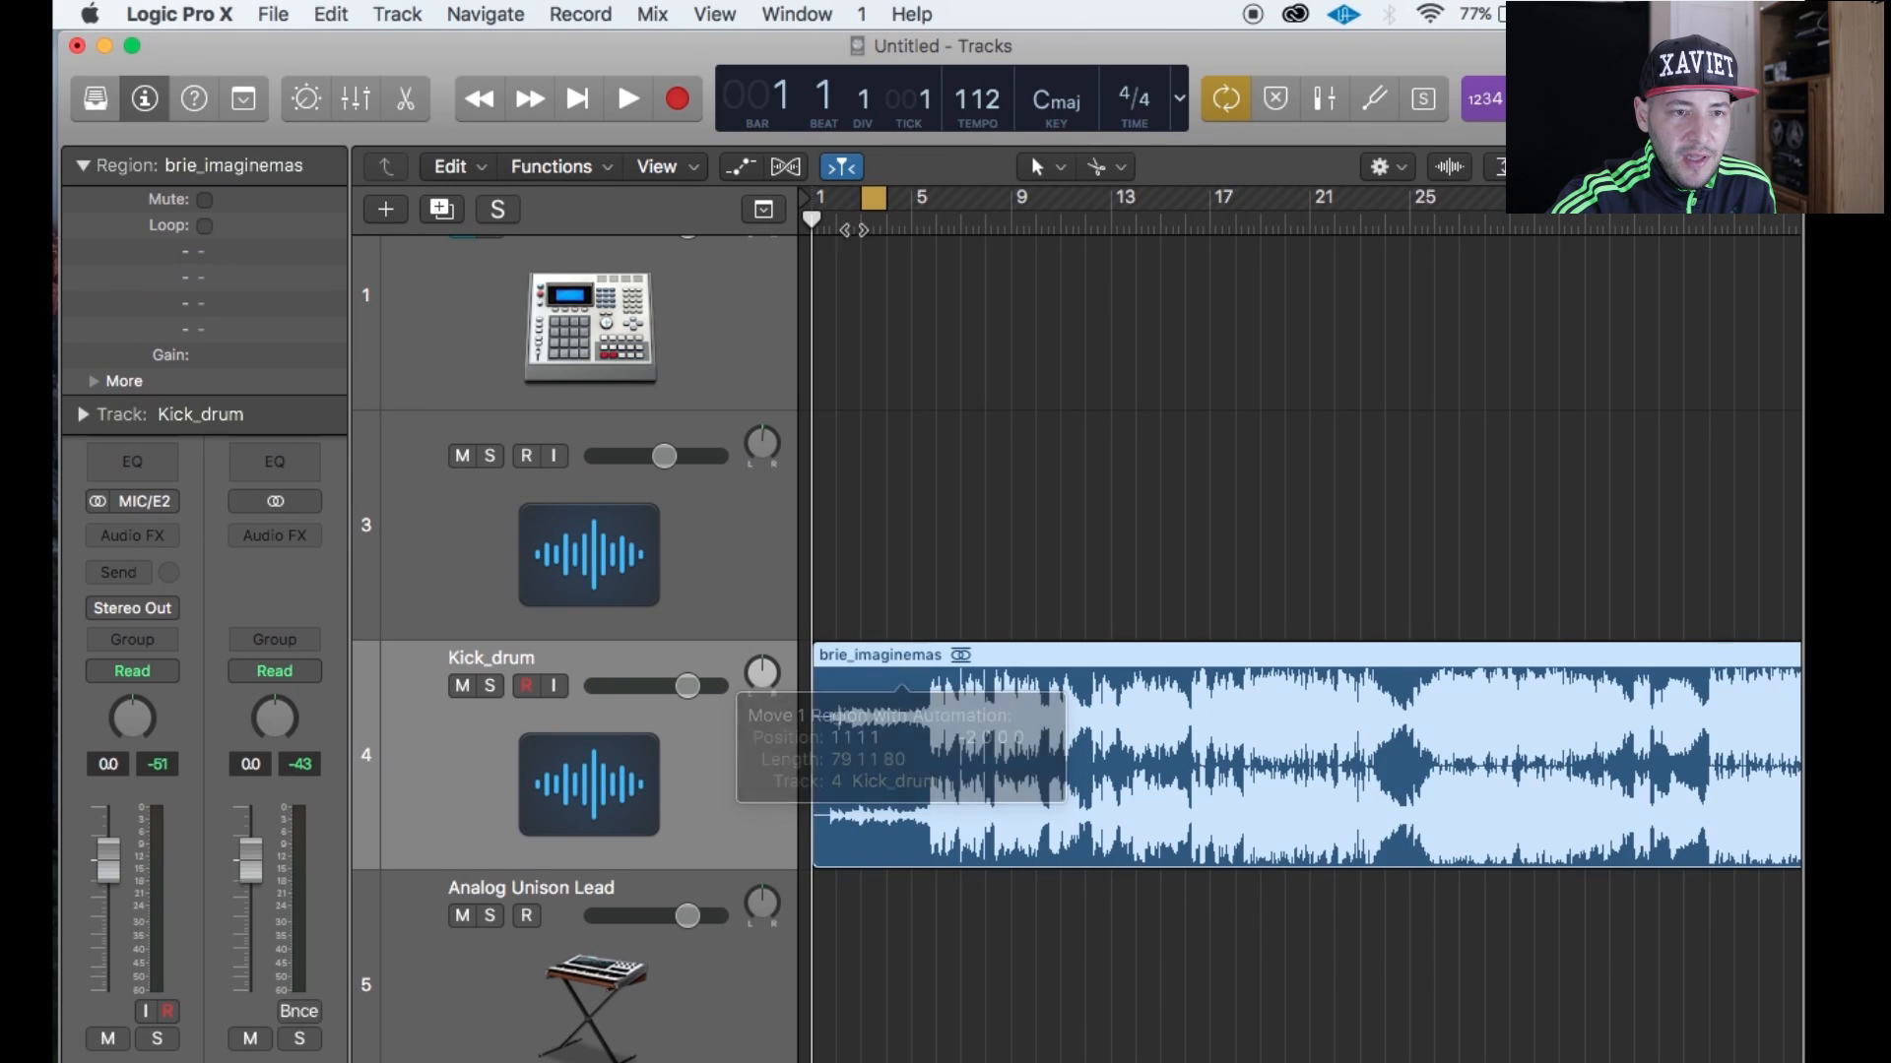
left_click(876, 199)
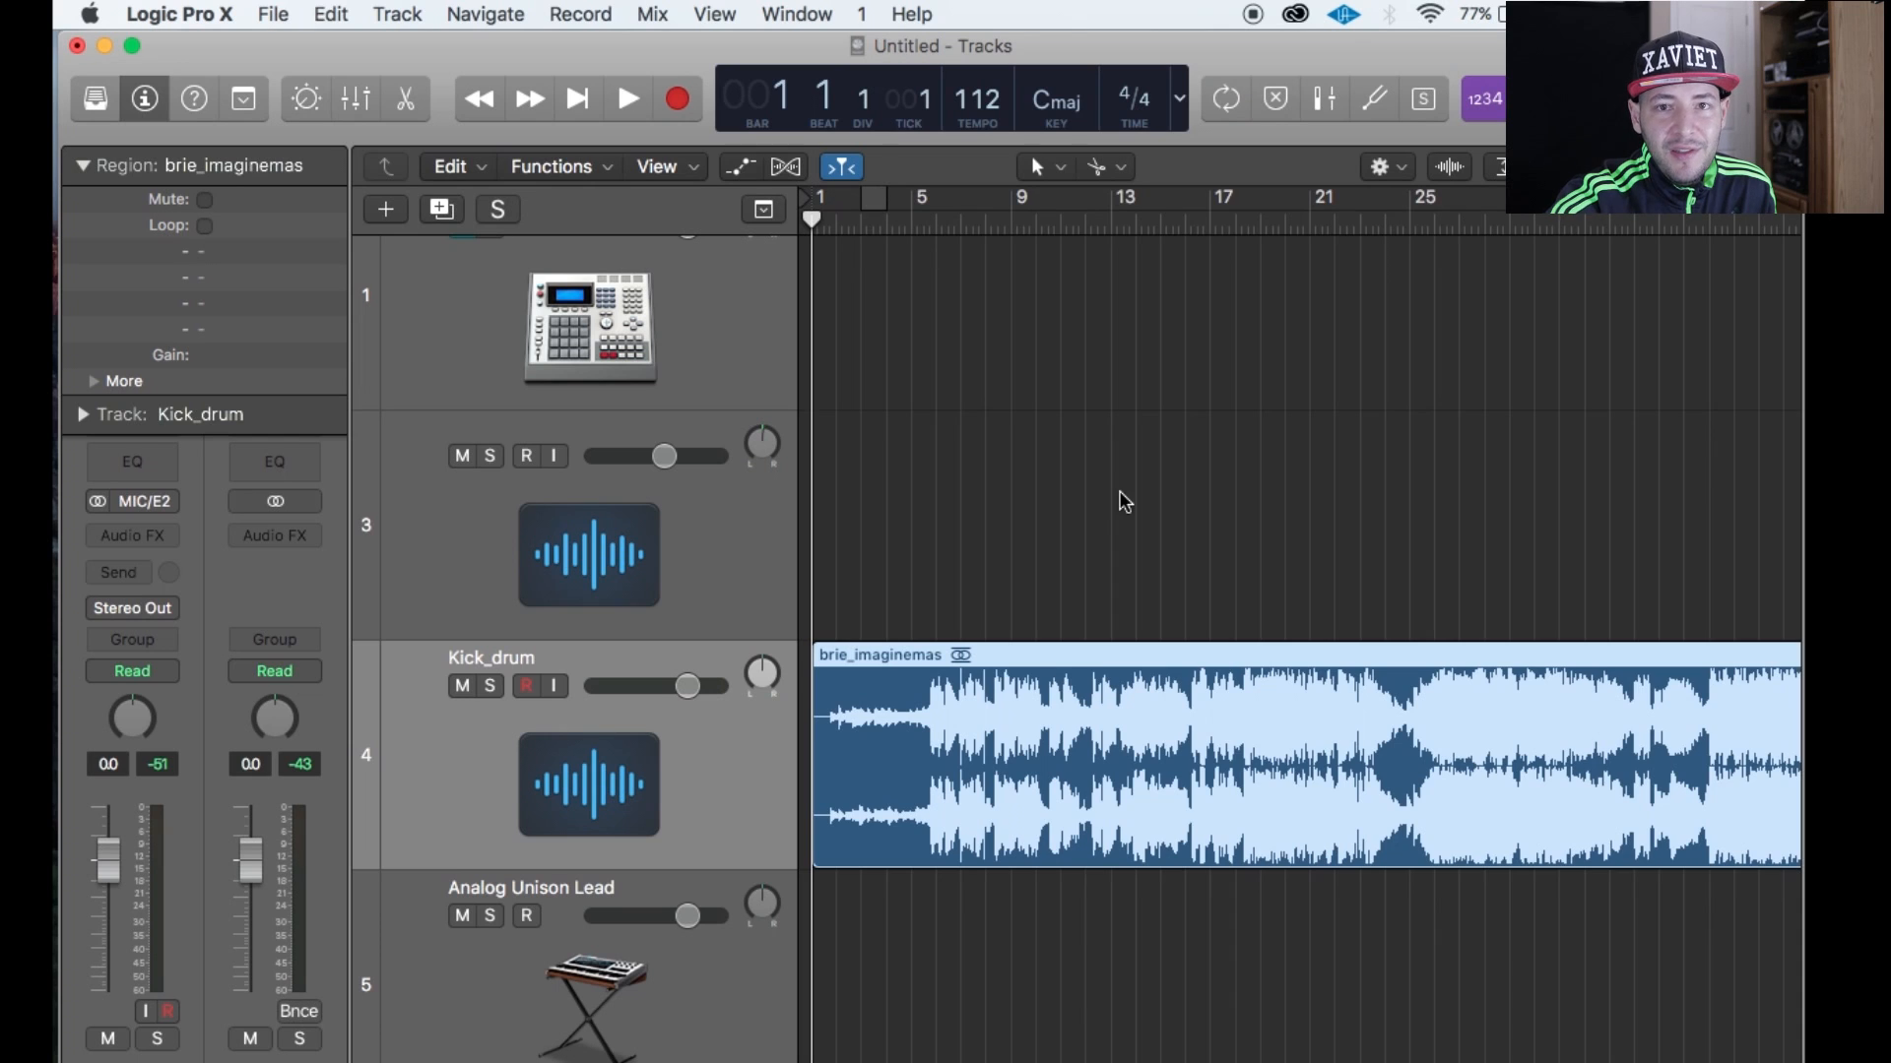
Zoom the Tracks area horizontally out and in to view the whole length of the brie_imaginemas region.
key("super+Left")
key("super+Left")
key("super+Left")
key("super+Left")
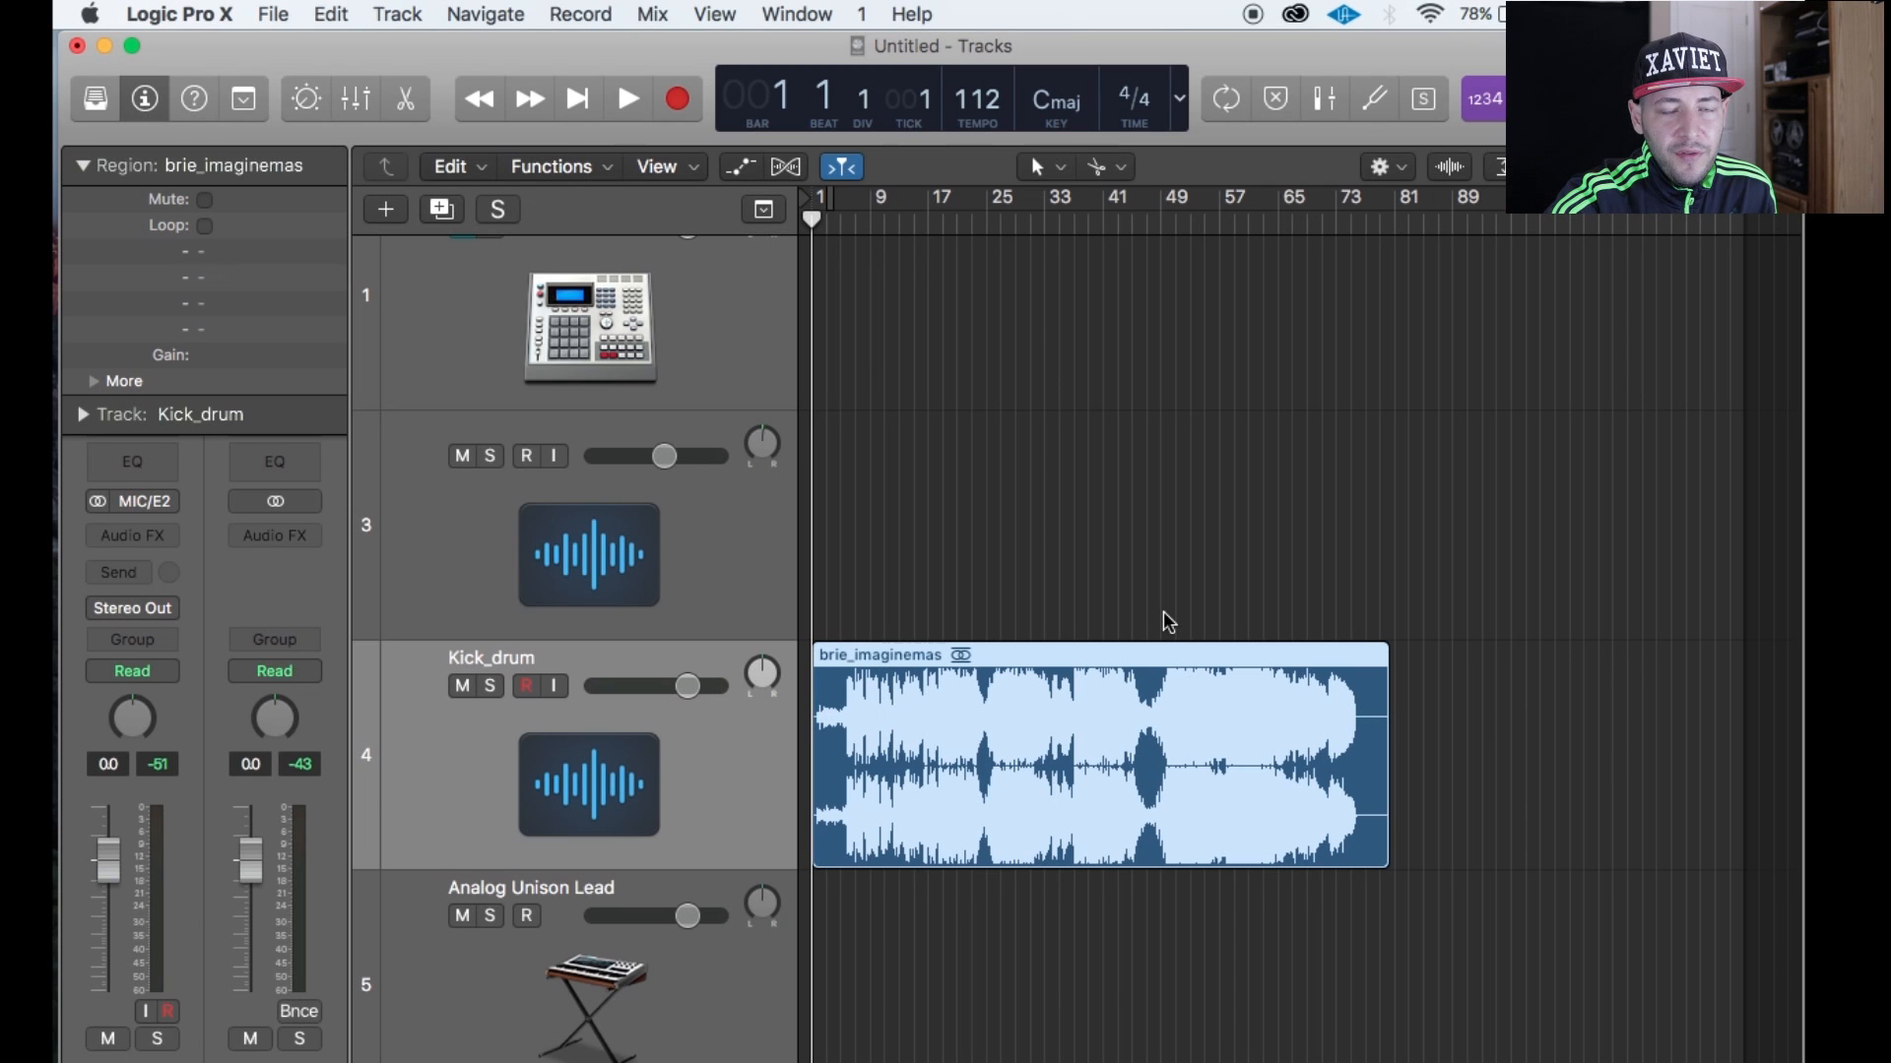
key("super+Right")
key("super+Right")
key("super+Right")
key("super+Right")
key("super+Right")
key("super+Right")
key("super+Left")
key("super+Left")
key("super+Left")
key("super+Left")
key("super+Left")
key("super+Left")
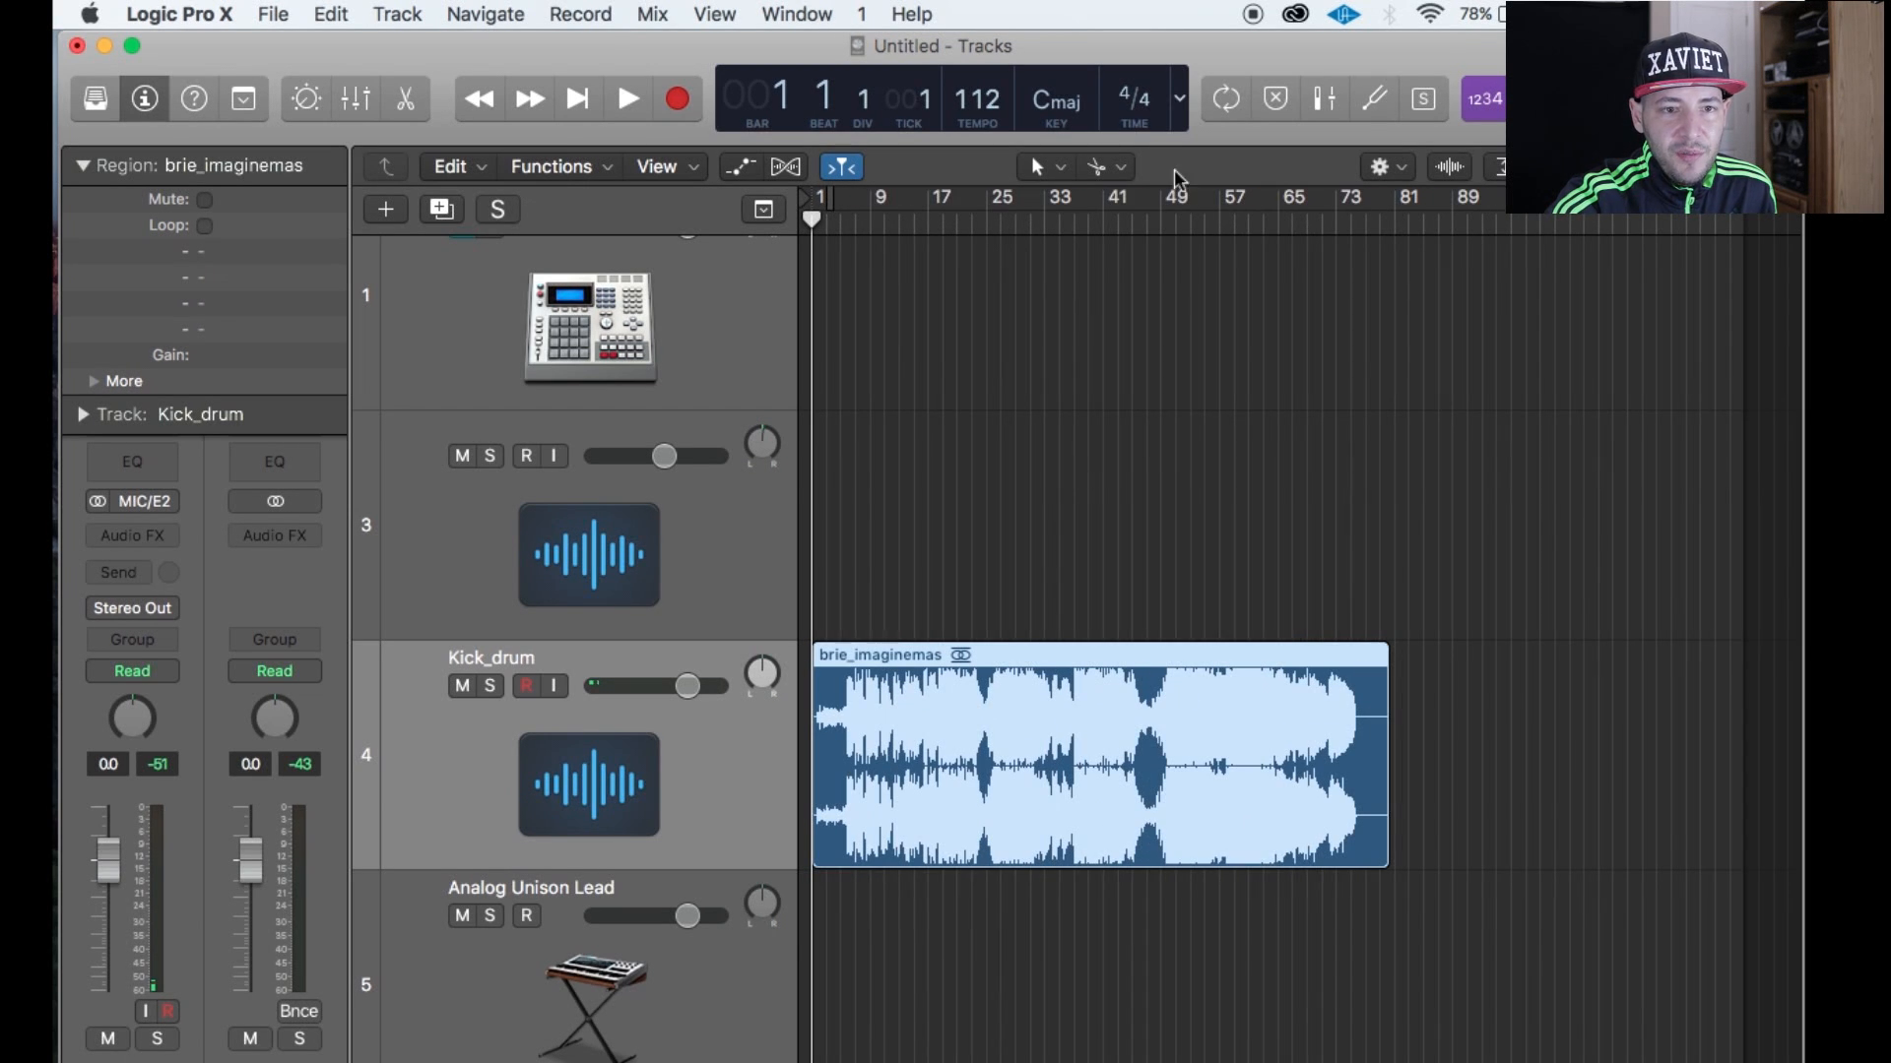
Try a cycle range about 25 bars long starting at bar 53, and switch it off.
left_click_drag(1194, 209, 1372, 202)
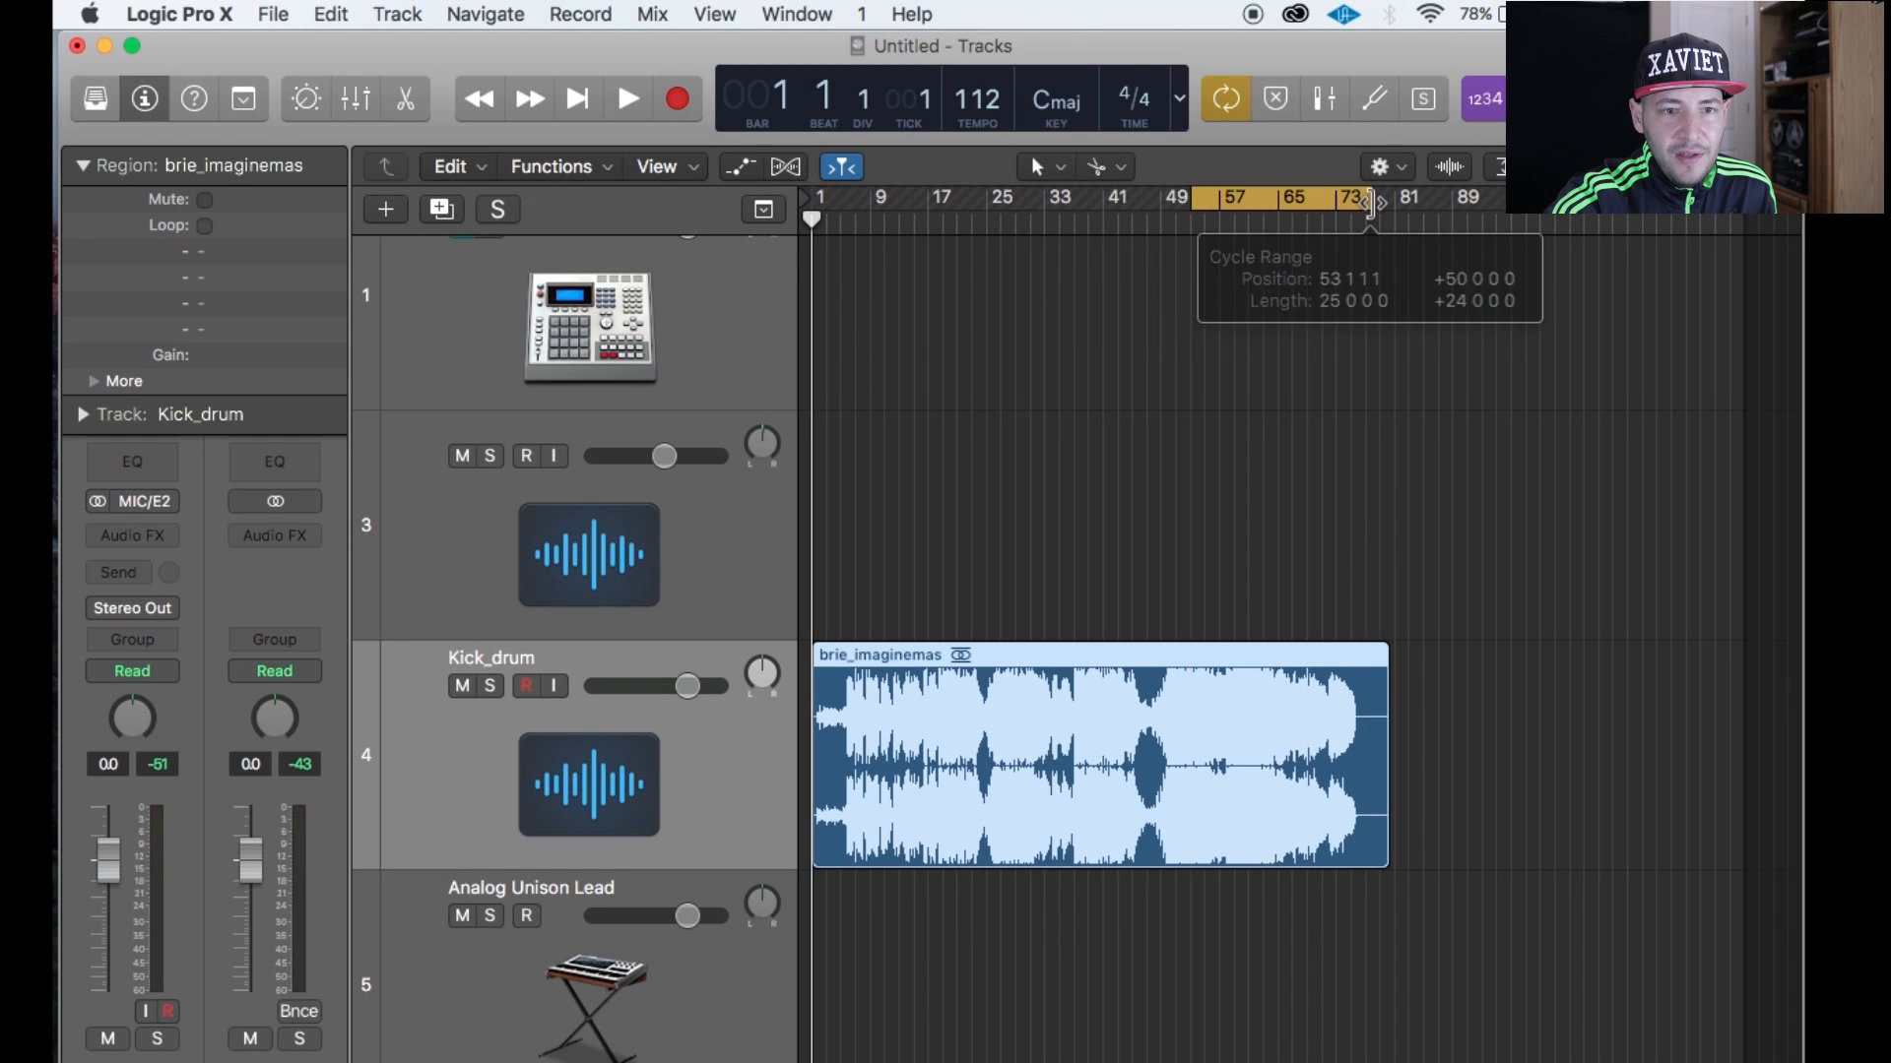
left_click(1274, 282)
left_click(1217, 203)
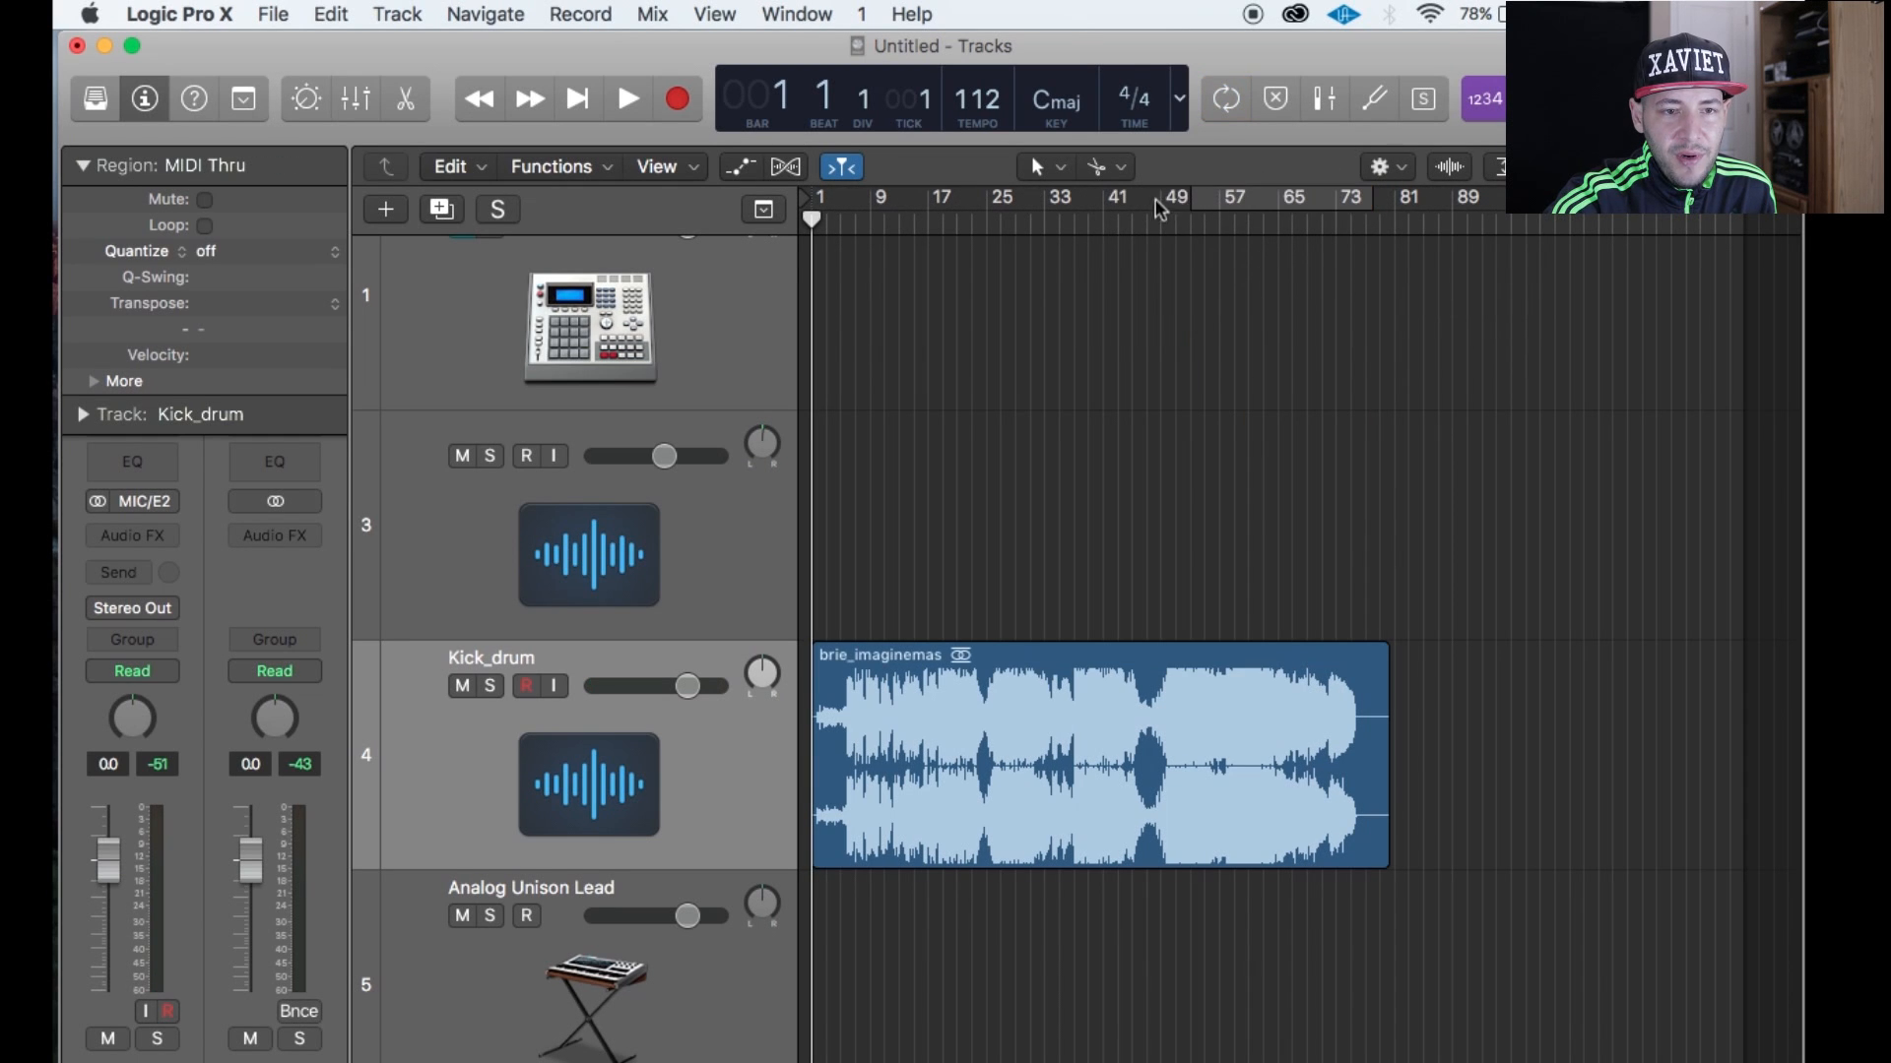
Set the cycle range from bar 1 to bar 80 so it spans the whole brie_imaginemas region.
left_click_drag(1143, 203, 1303, 276)
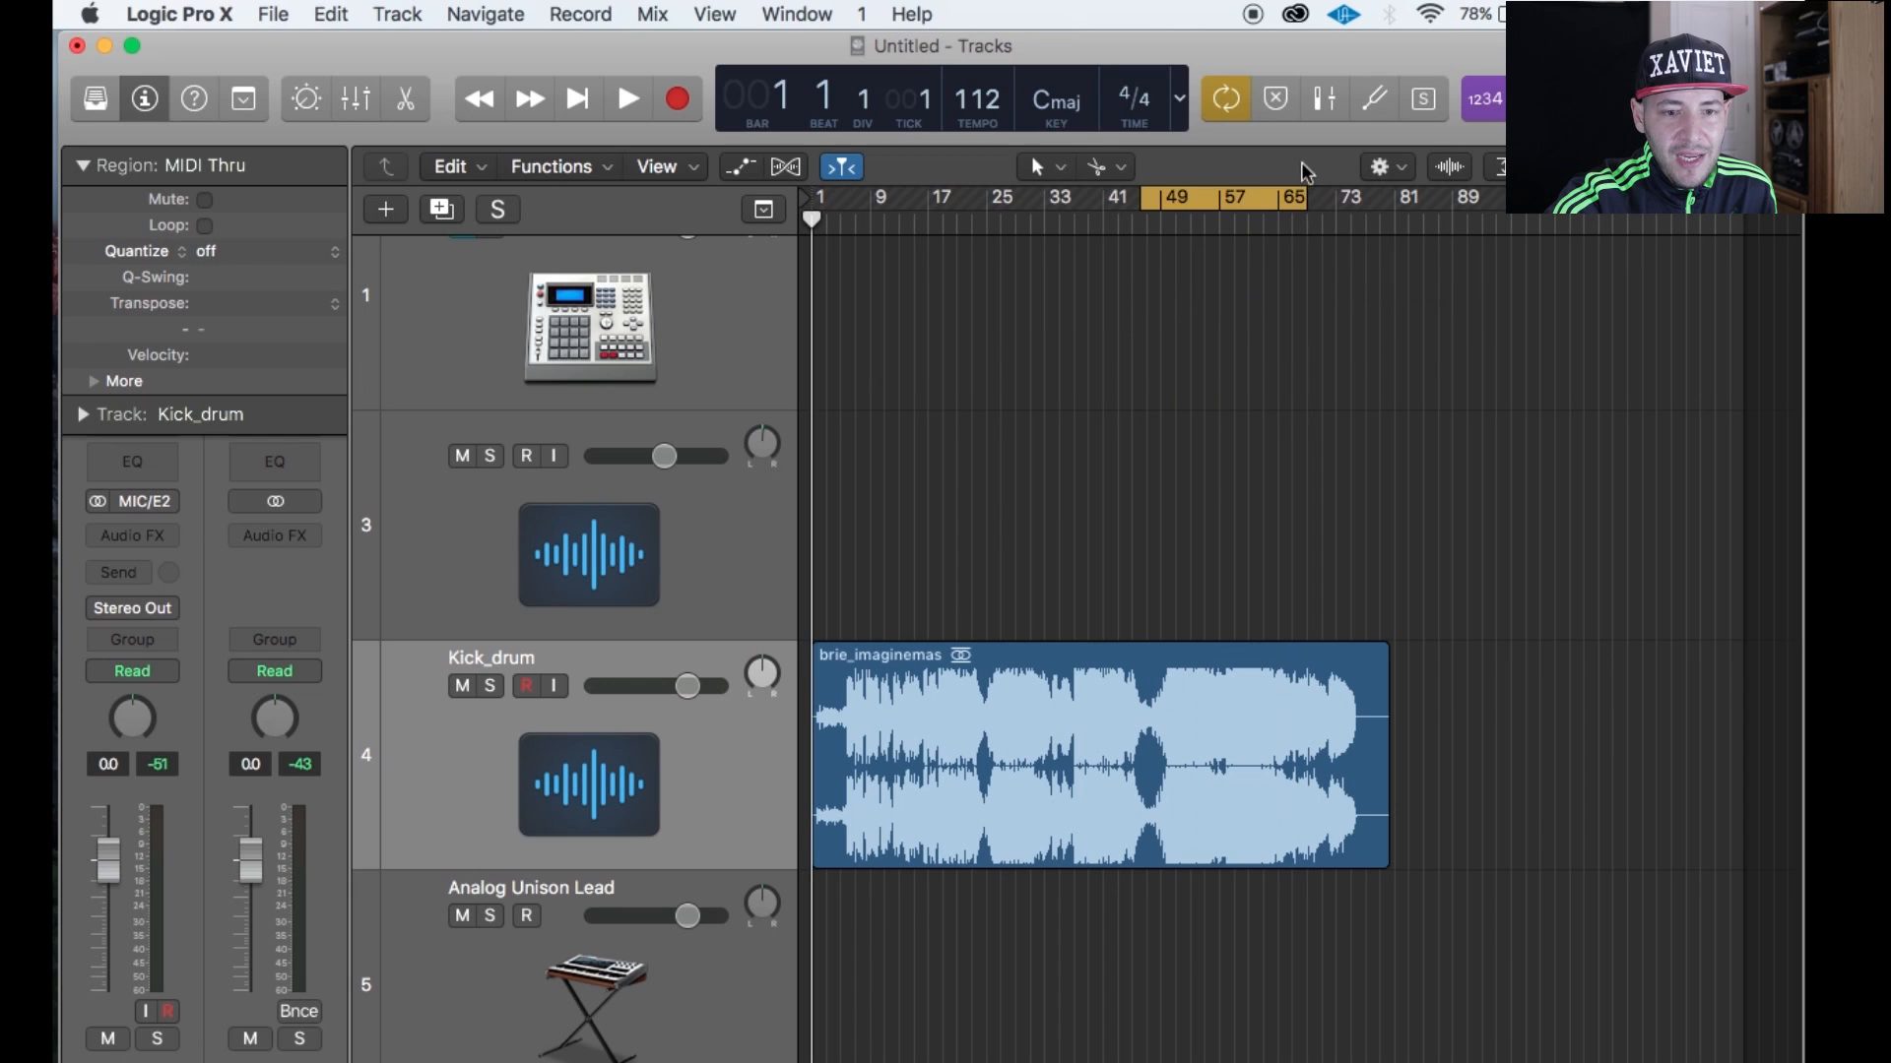
mouse_move(1302, 197)
left_mouse_down()
mouse_move(1379, 195)
mouse_move(1293, 200)
left_mouse_up()
left_click_drag(1145, 197, 726, 177)
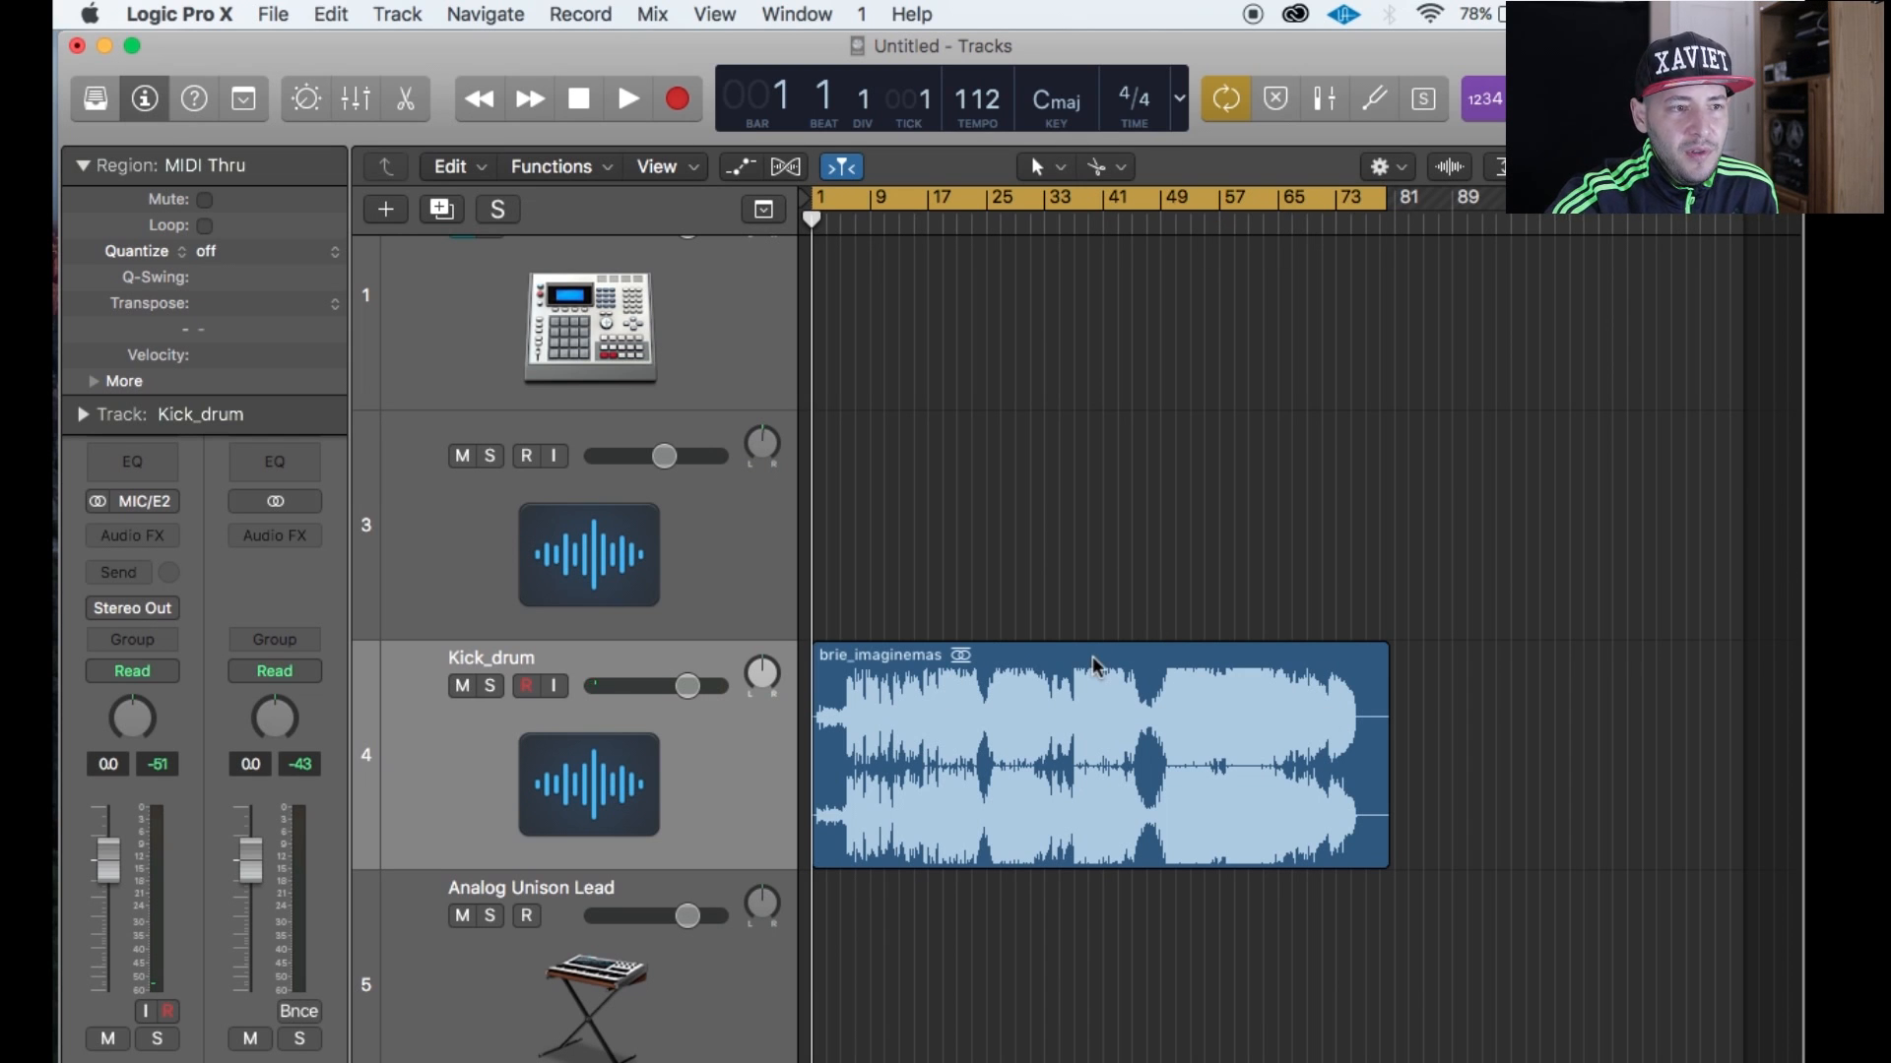
Set up a project bounce to 24-bit, 44100 Wave in Realtime mode with Normalize Off, and accept the bounce settings.
left_click(269, 14)
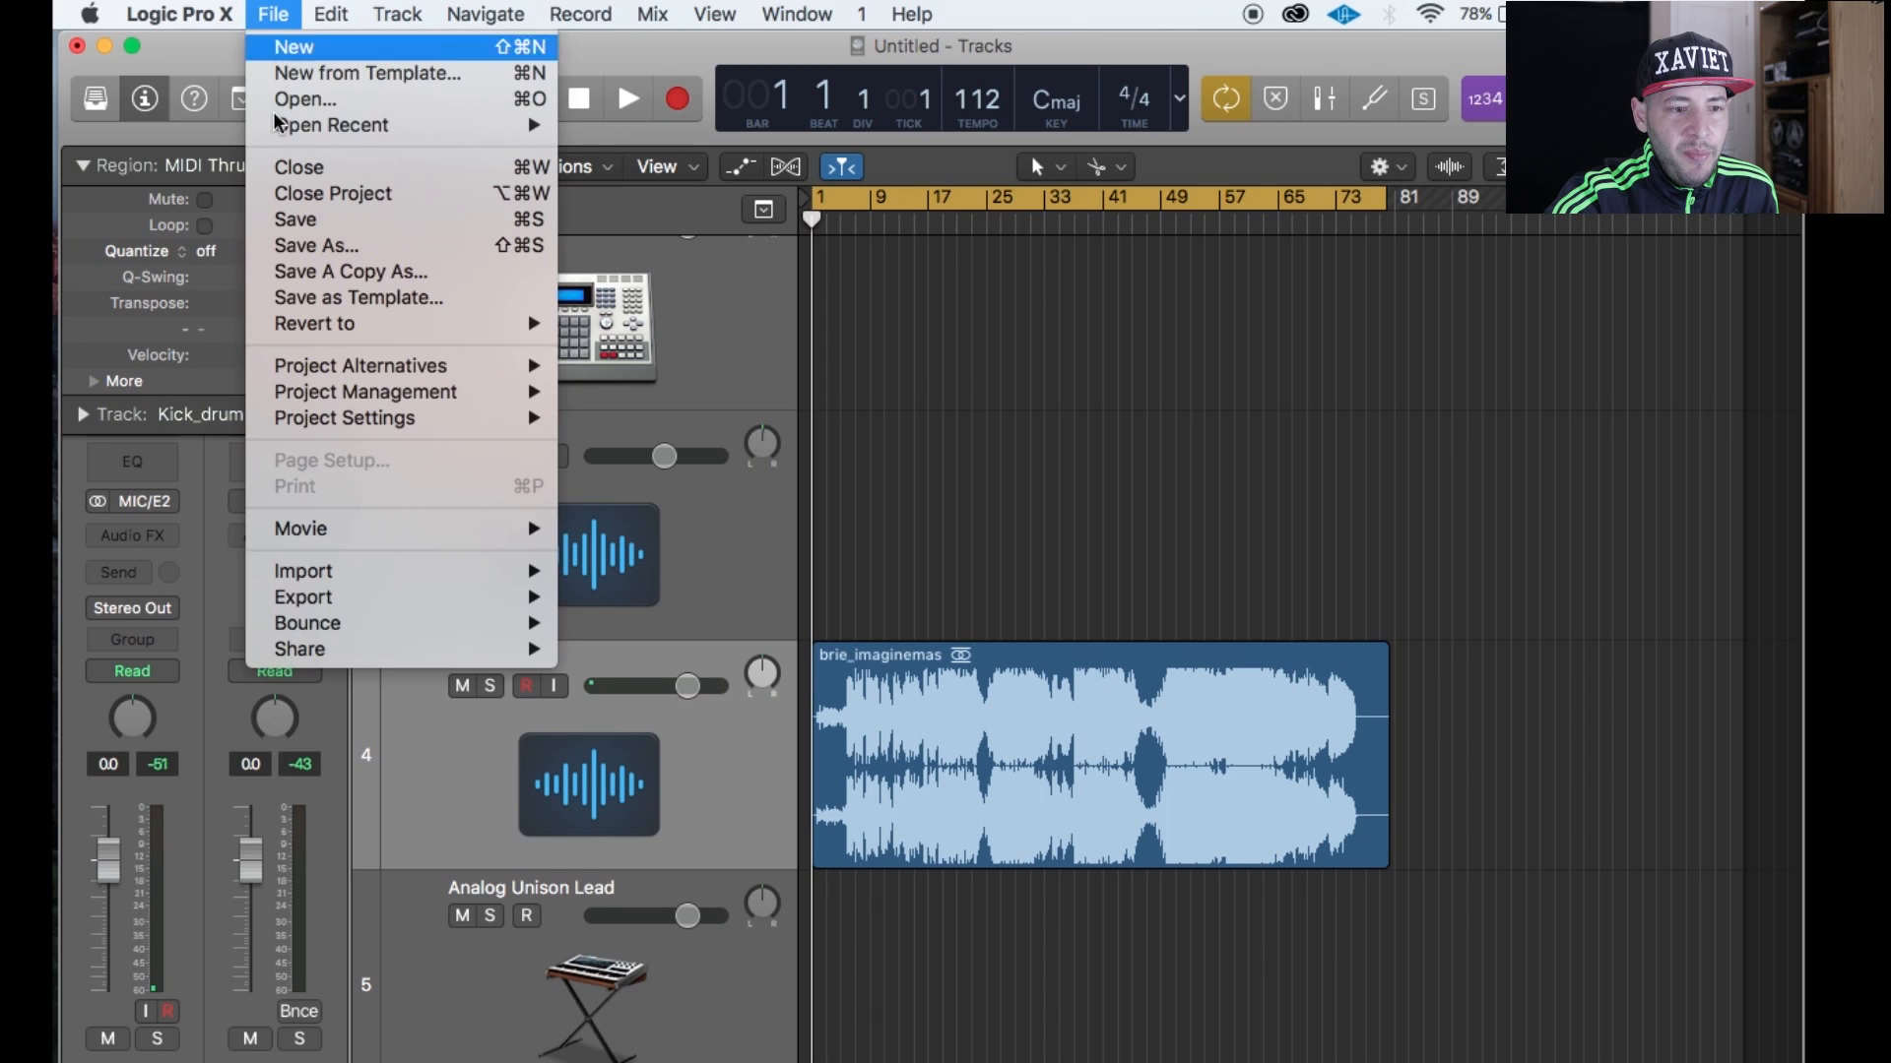
mouse_move(393, 624)
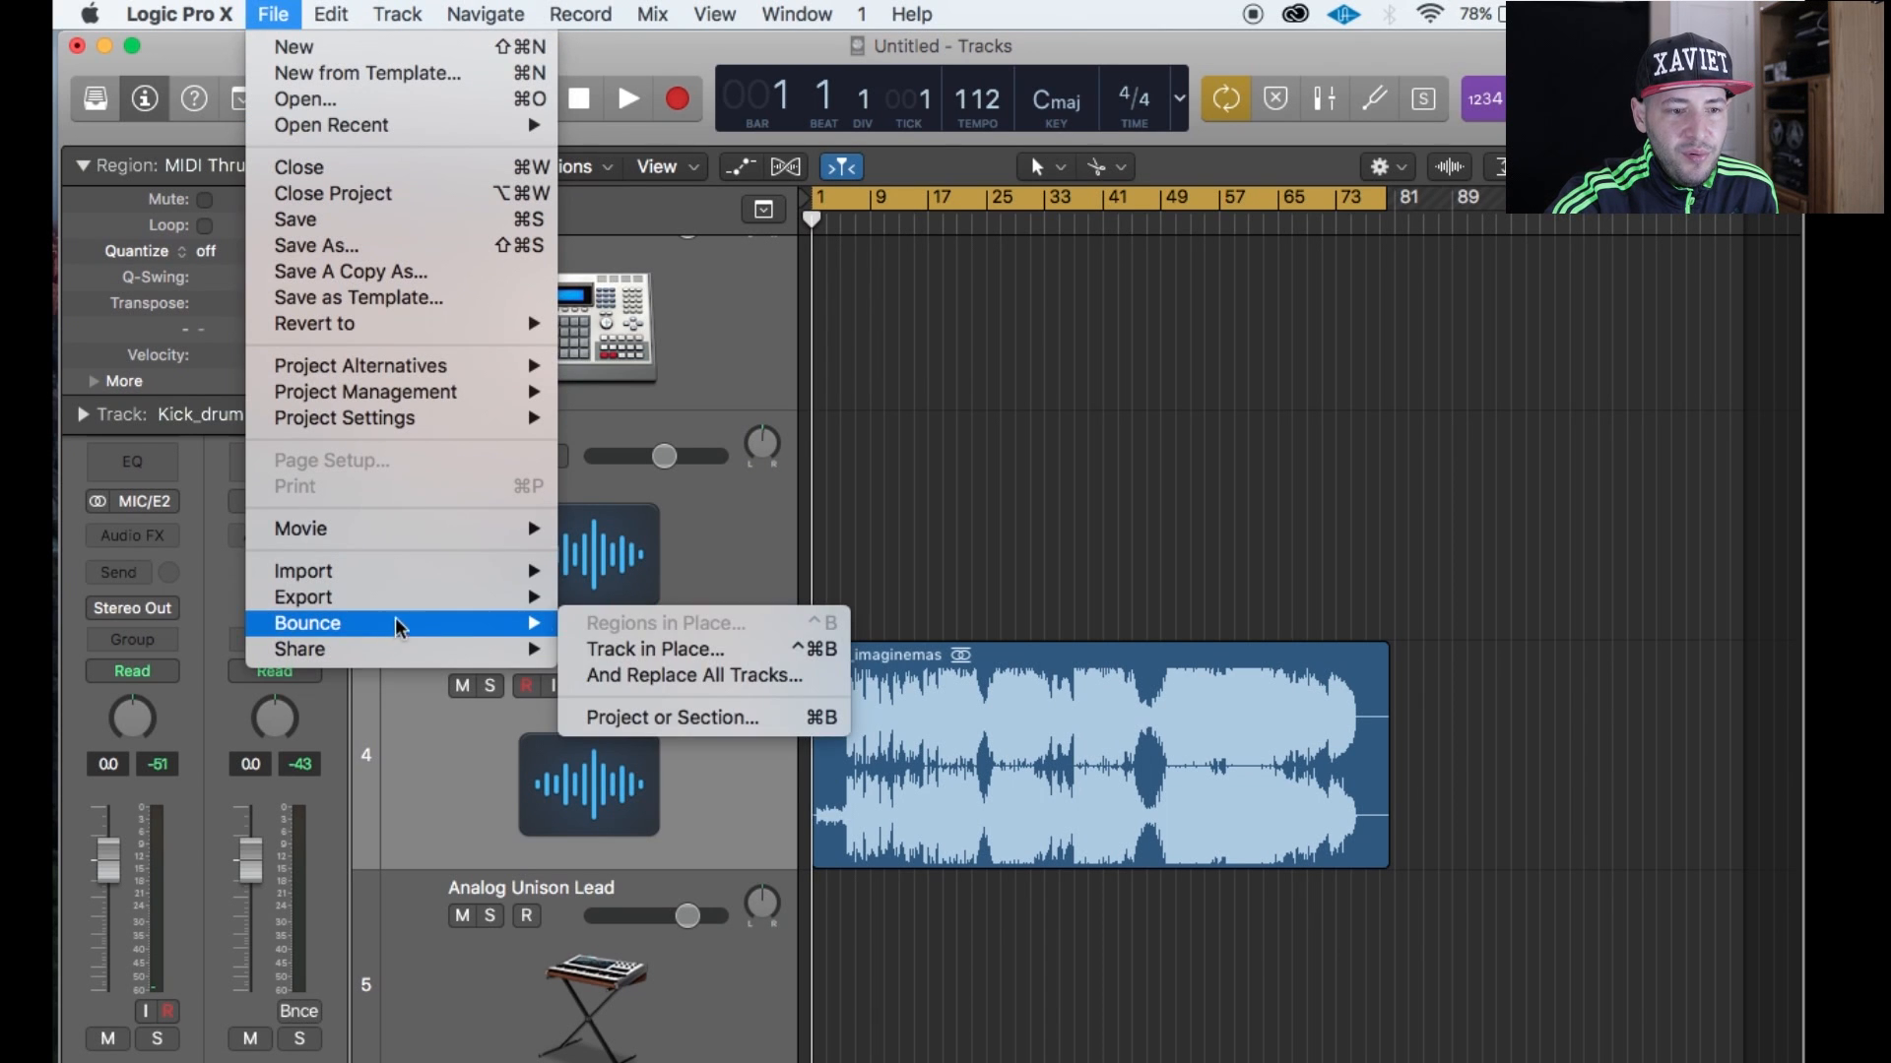
left_click(651, 718)
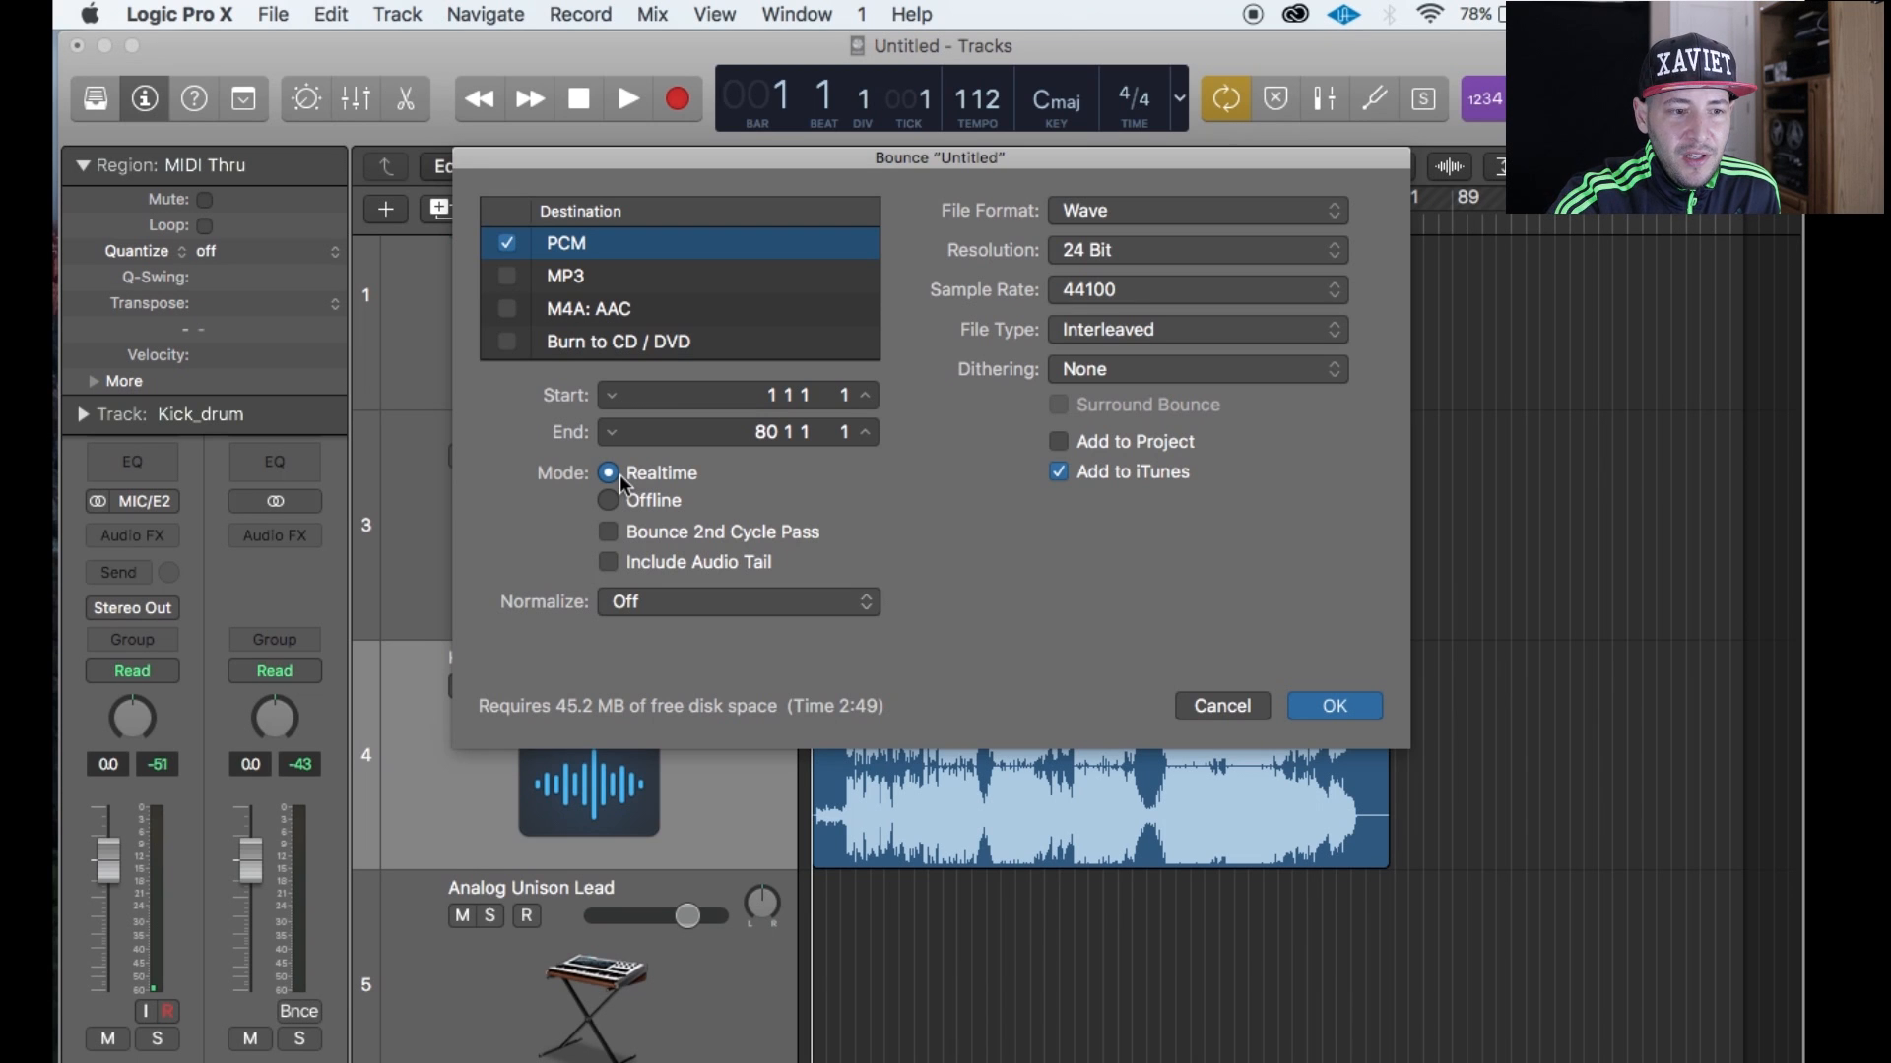
left_click(802, 603)
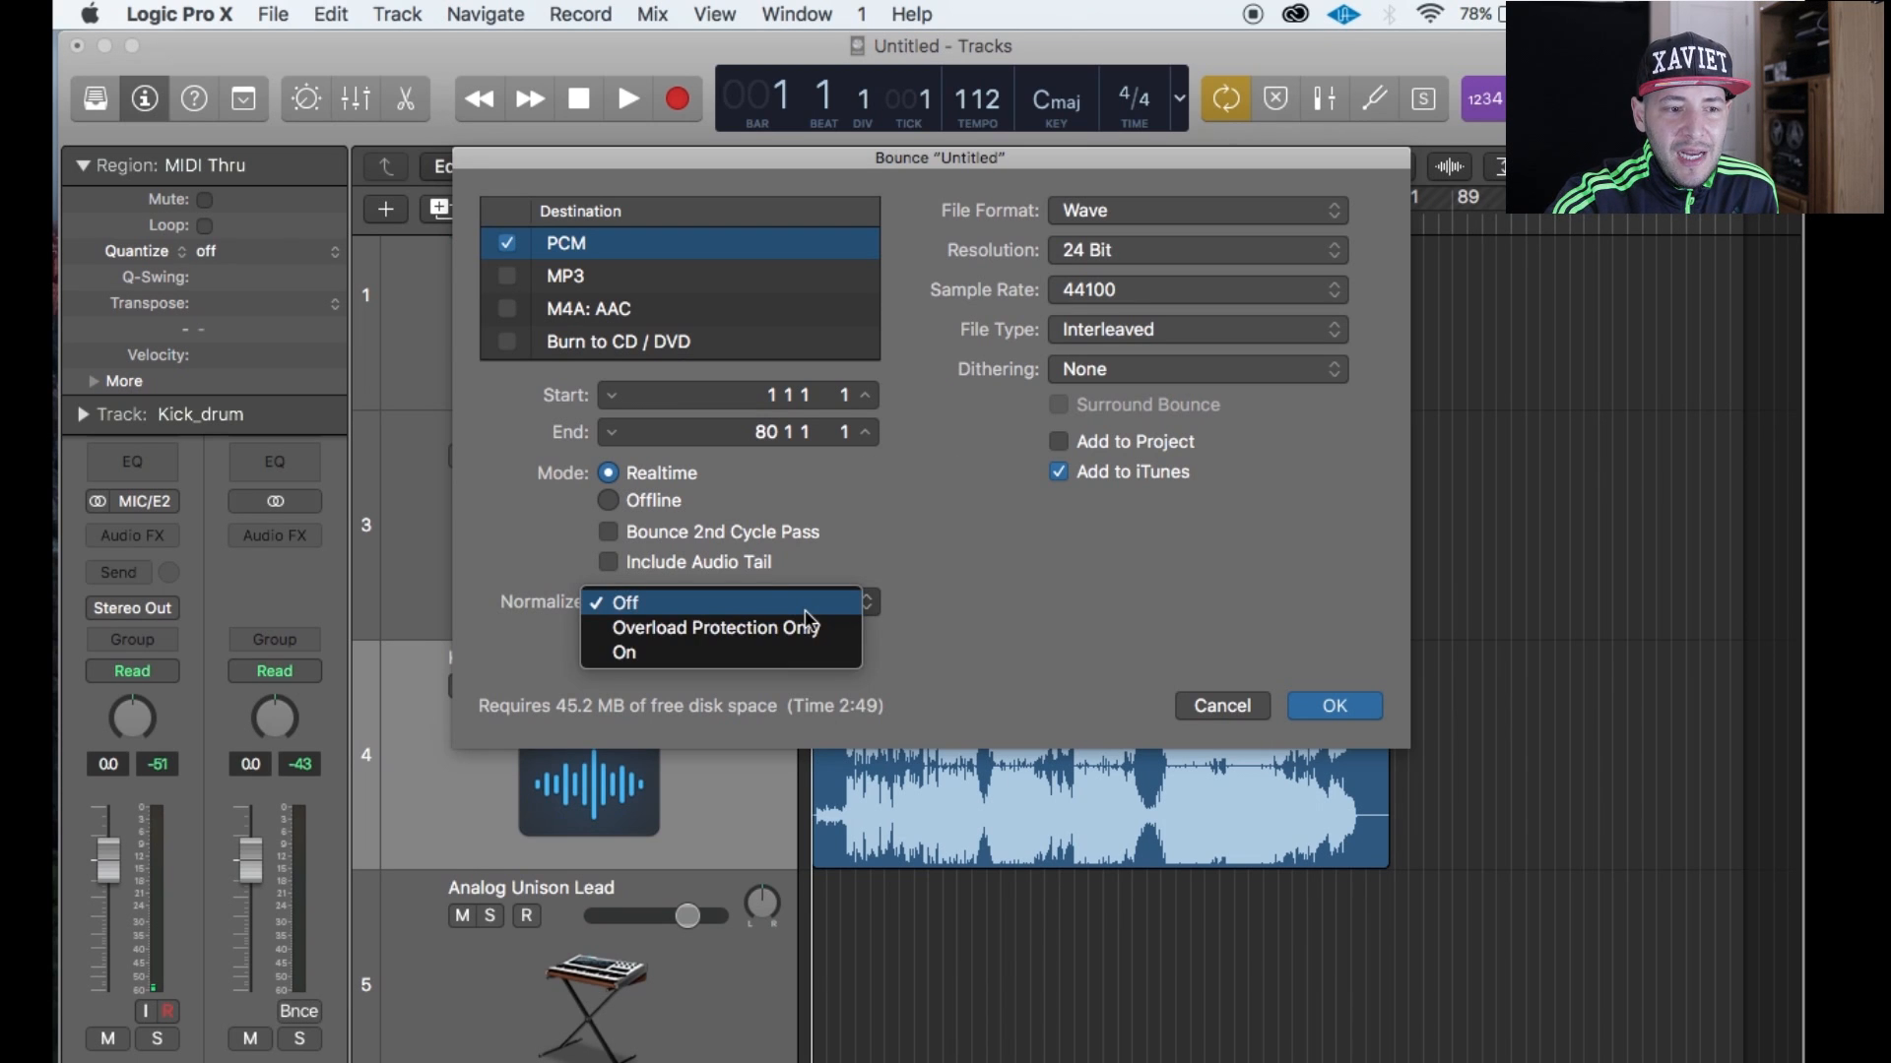
left_click(805, 608)
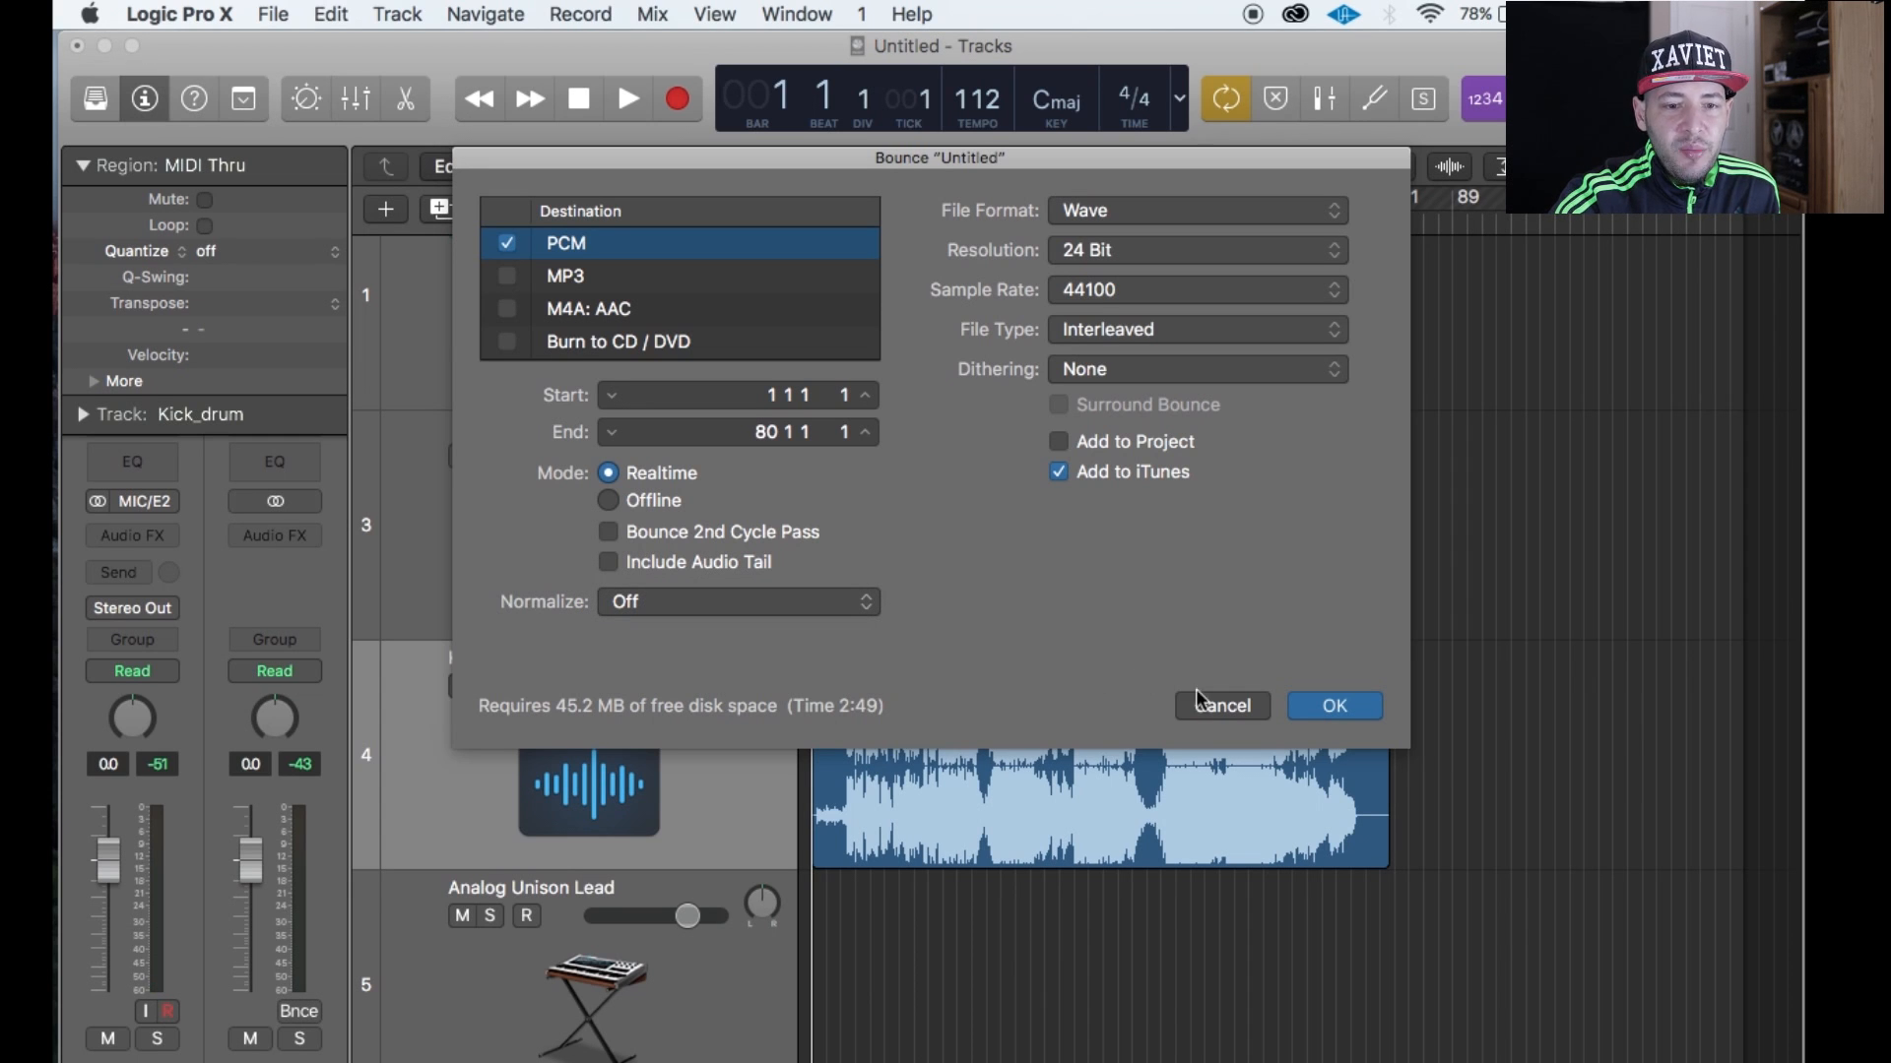
left_click(1309, 707)
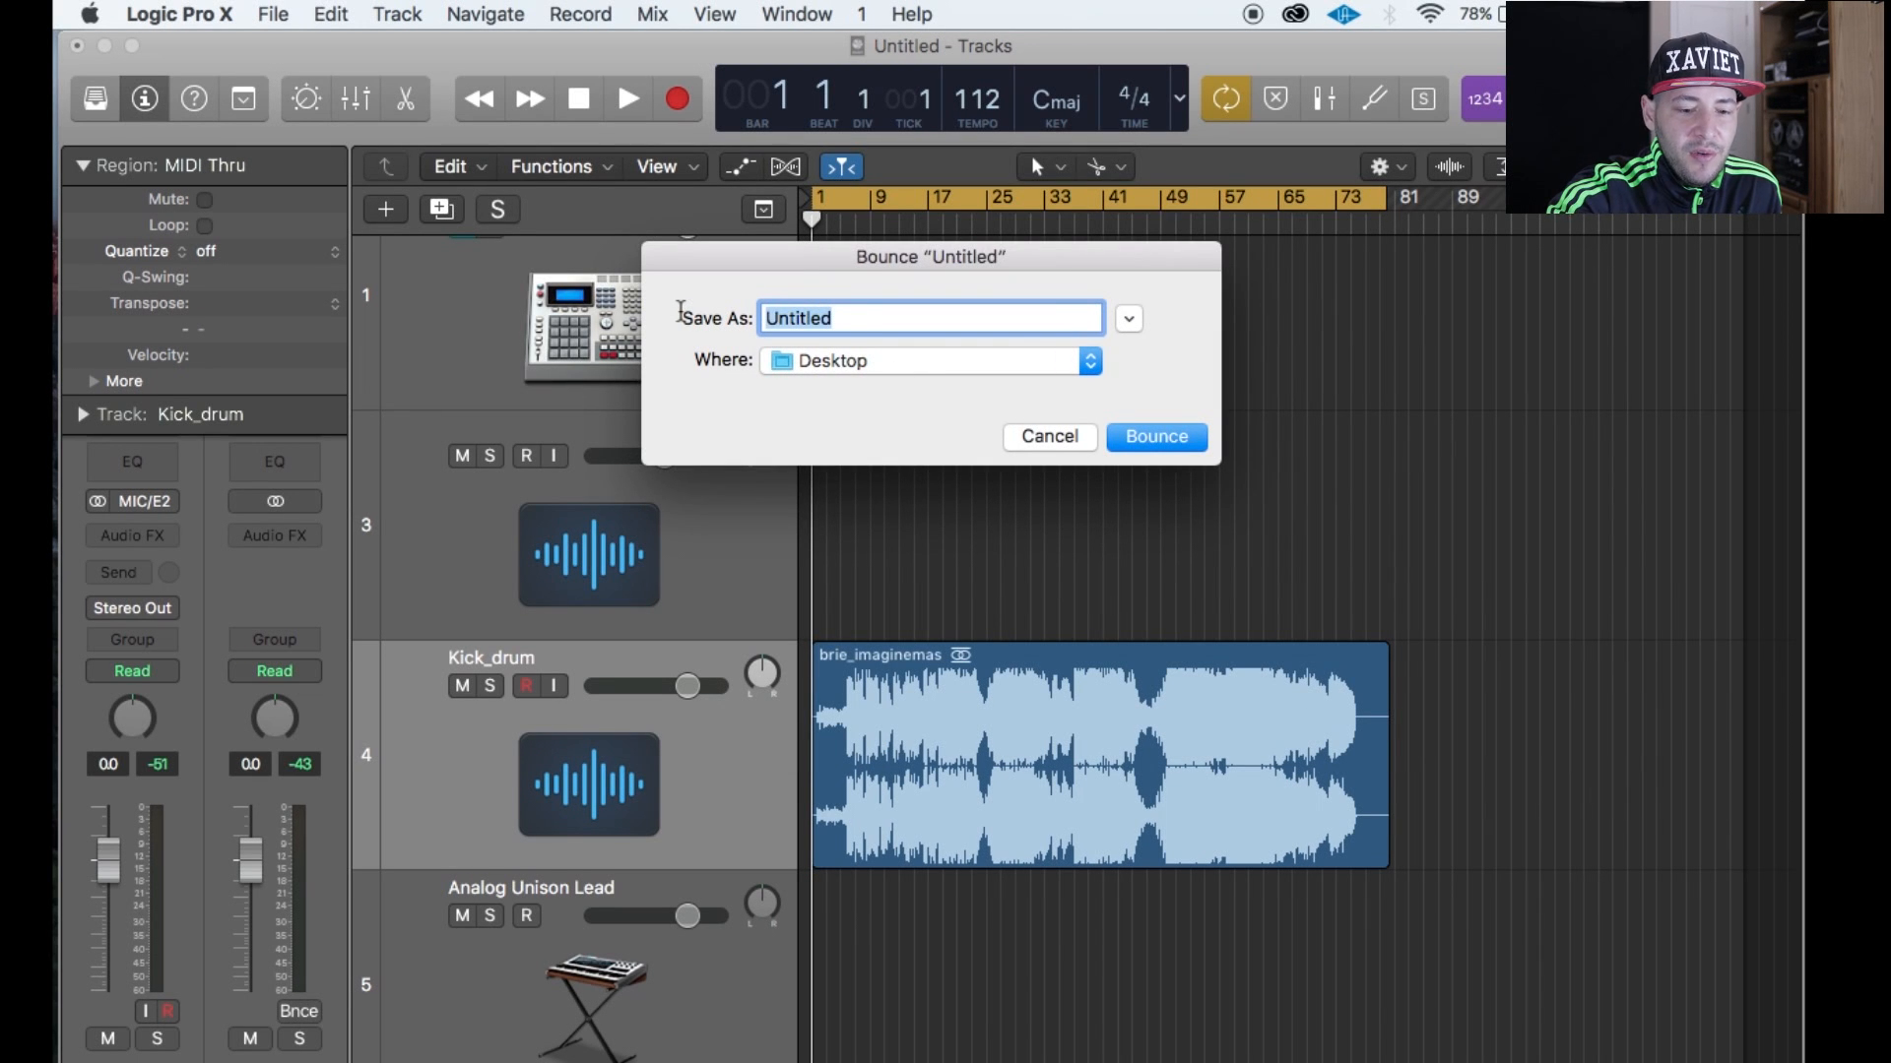
Start bouncing the project to the Desktop under the name song, and stop the bounce partway through.
type("song")
left_click(1178, 437)
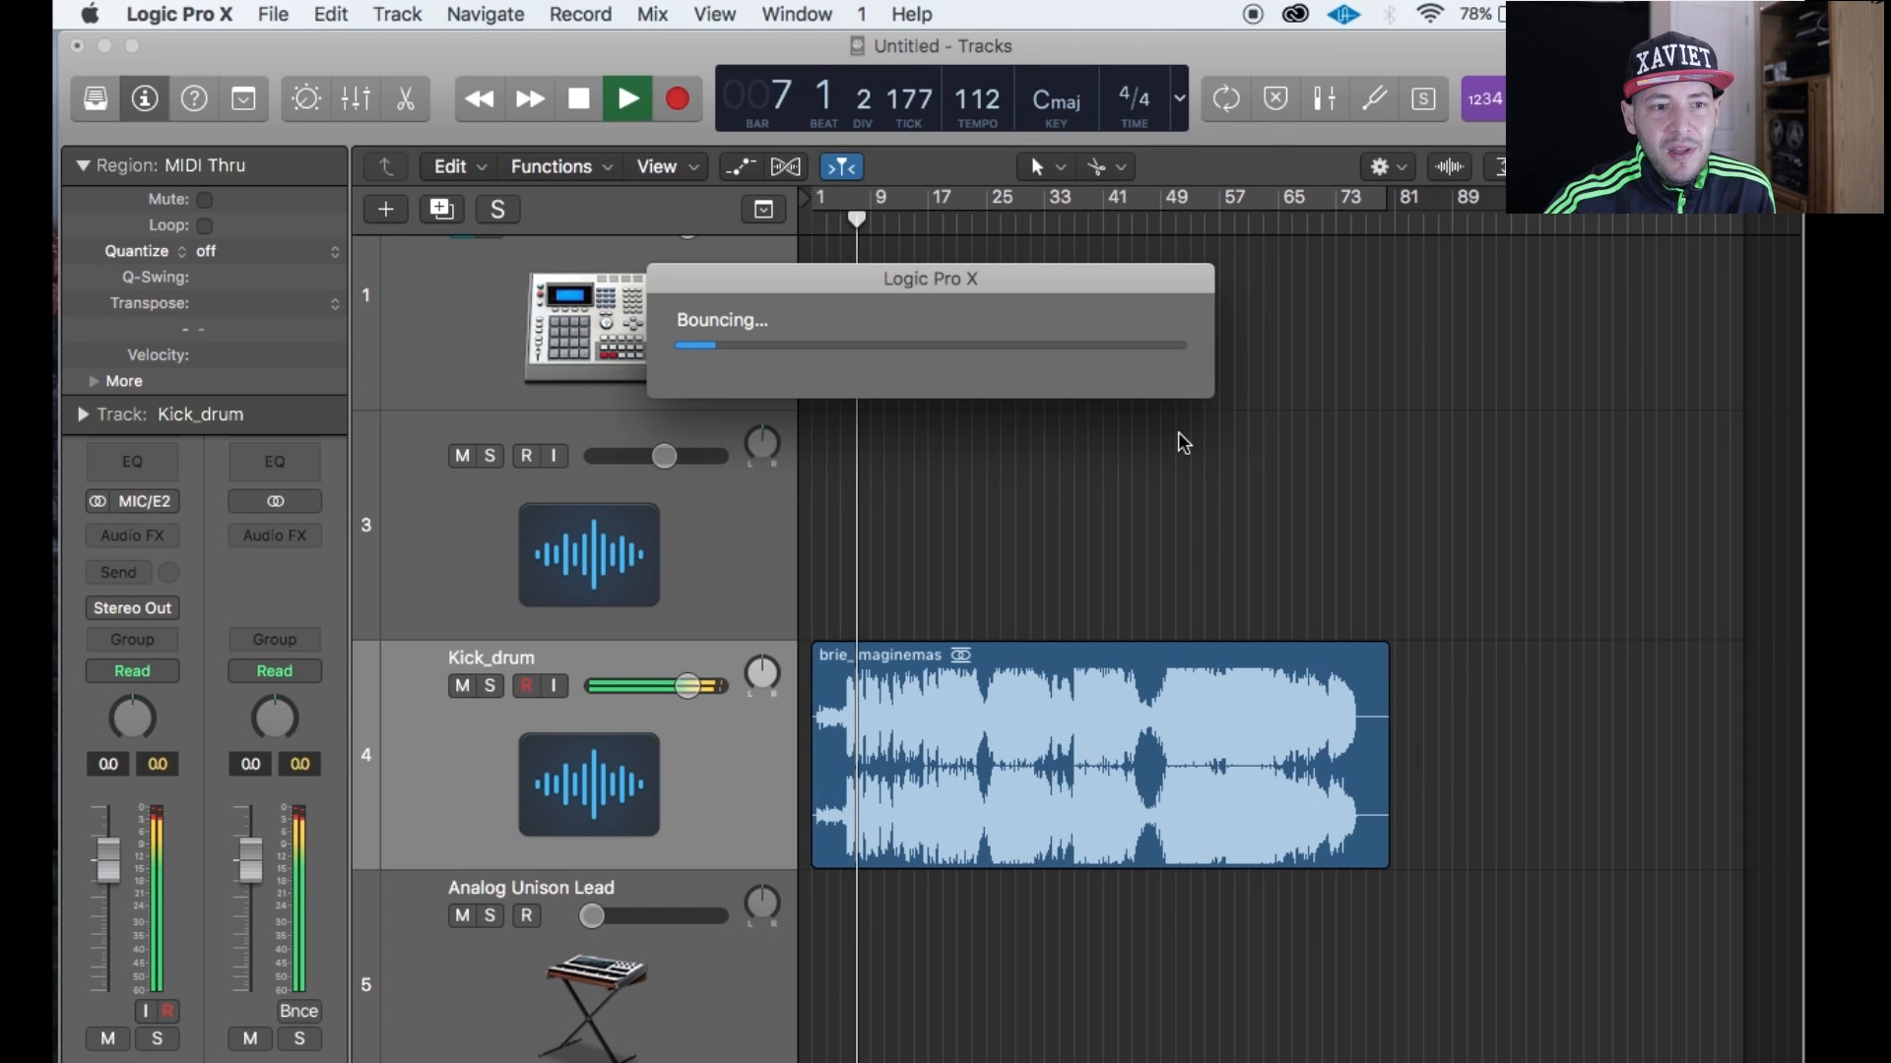
key("Escape")
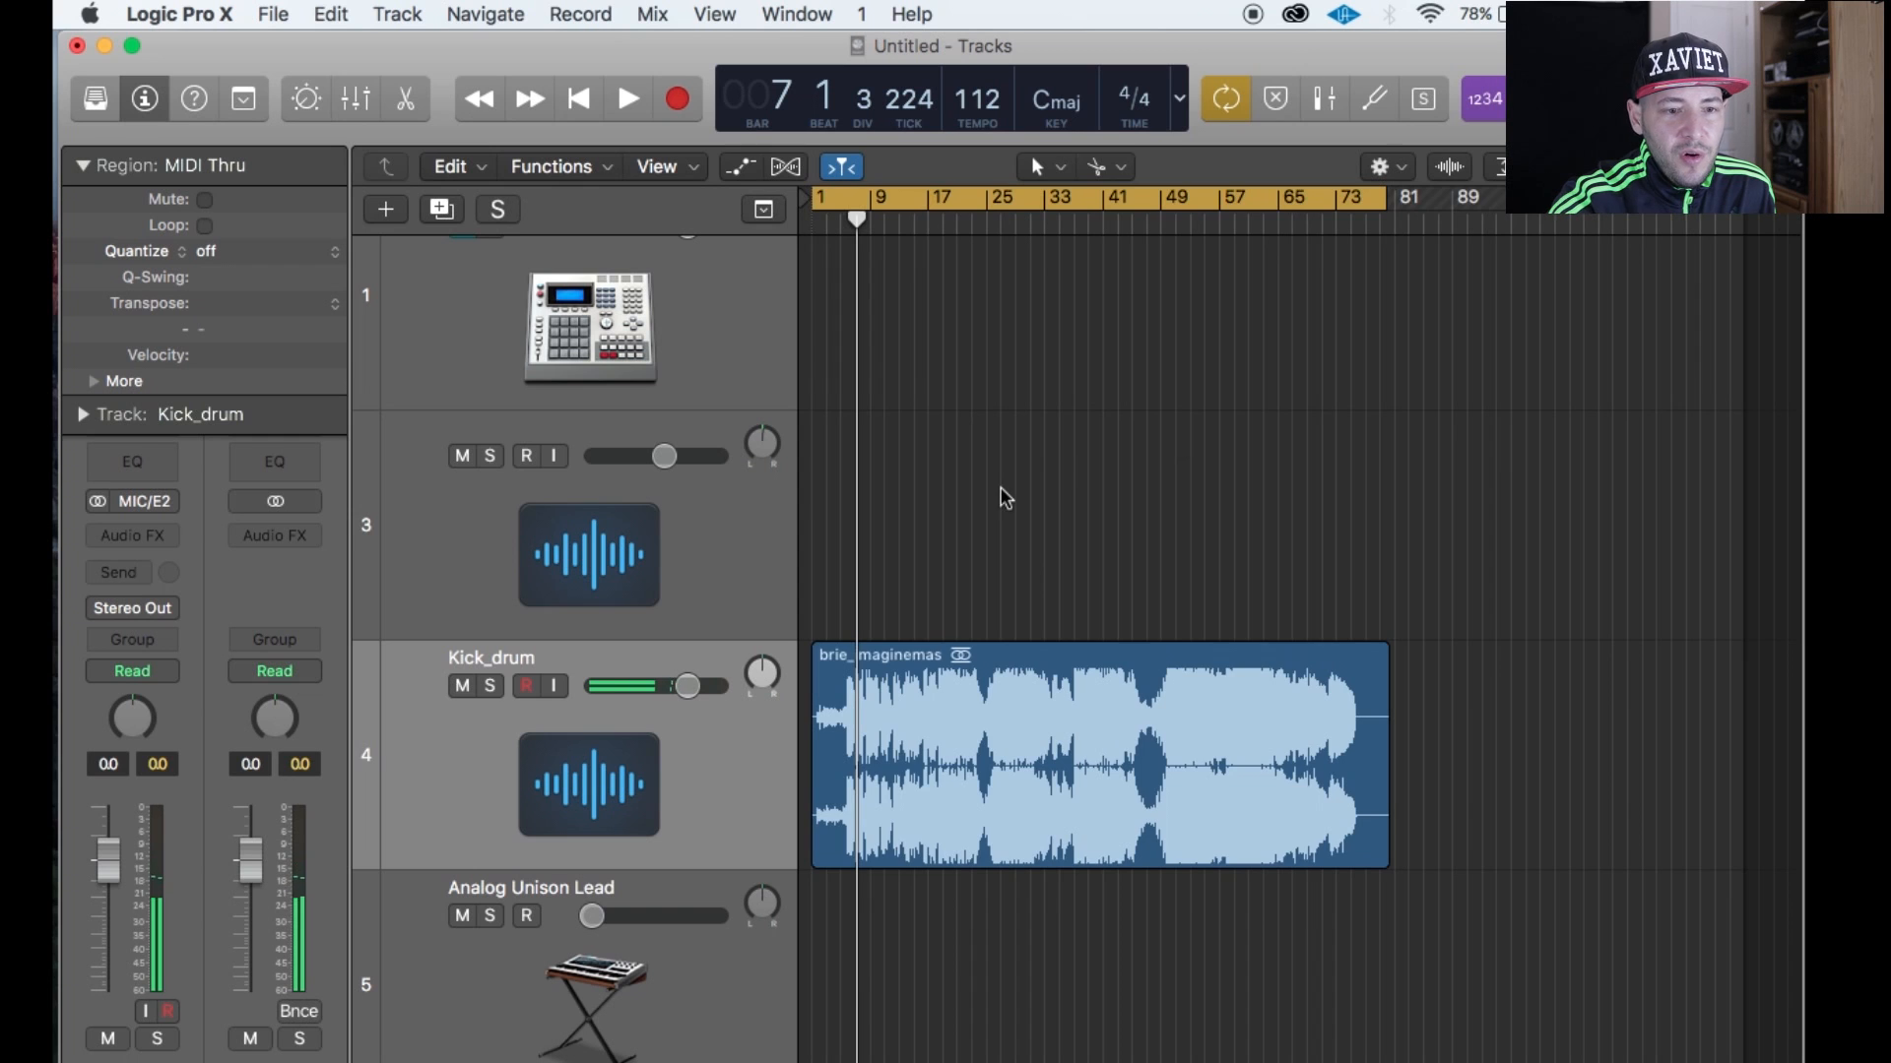
Save the current project.
scroll(1000, 498, "up", 5)
scroll(1022, 669, "right", 1)
scroll(1019, 672, "left", 1)
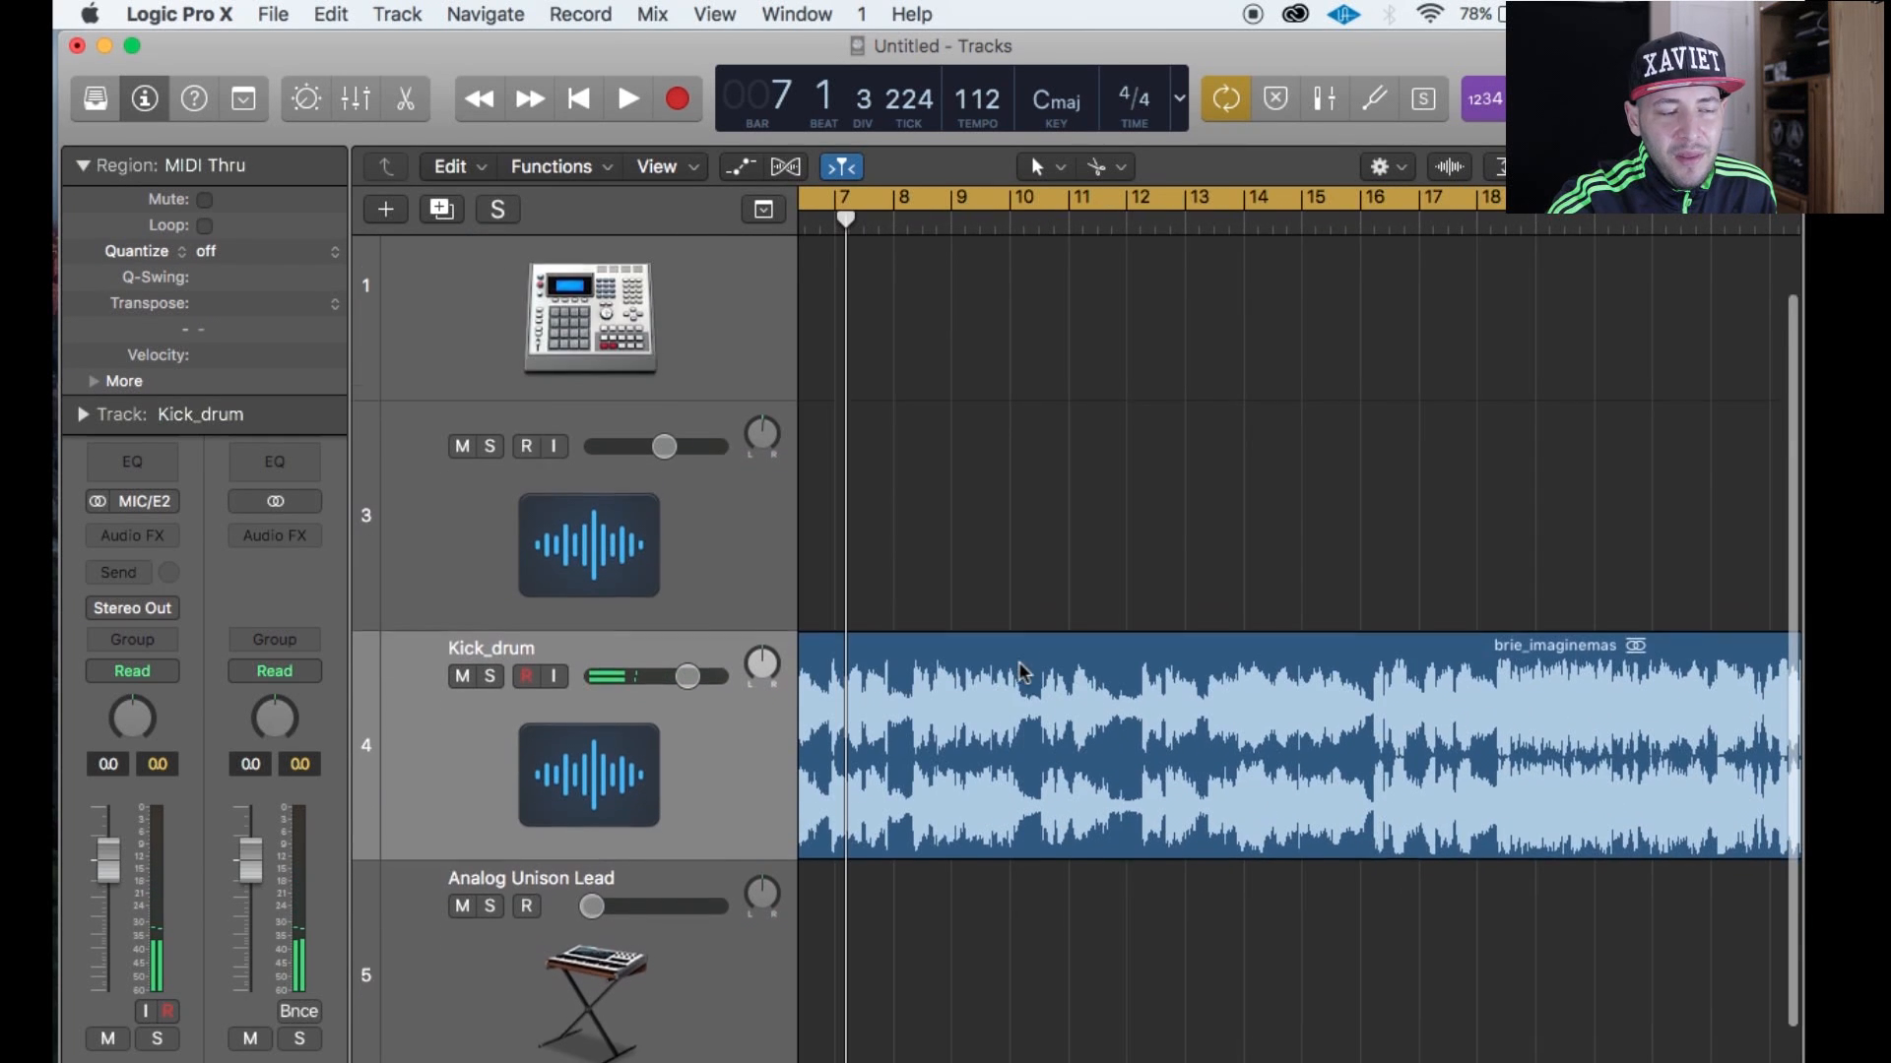
scroll(1024, 673, "down", 1)
scroll(1025, 673, "left", 5)
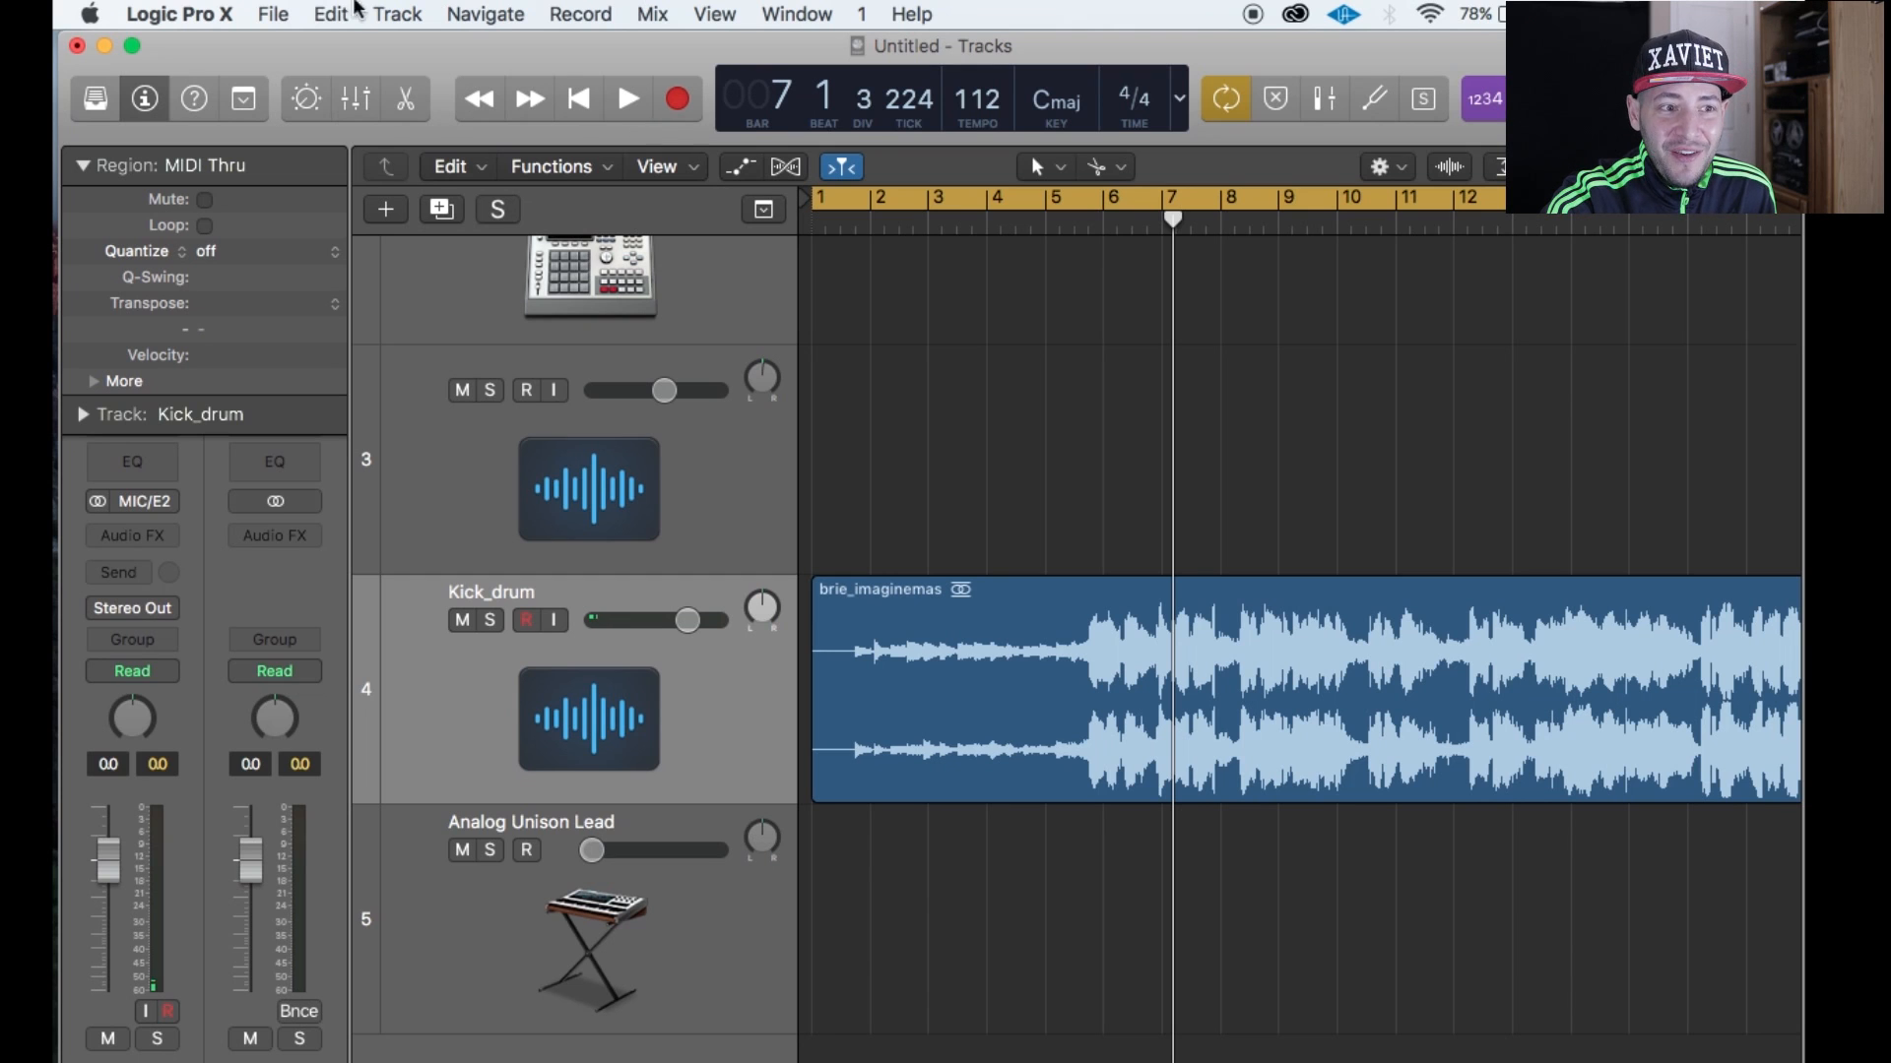
left_click(273, 14)
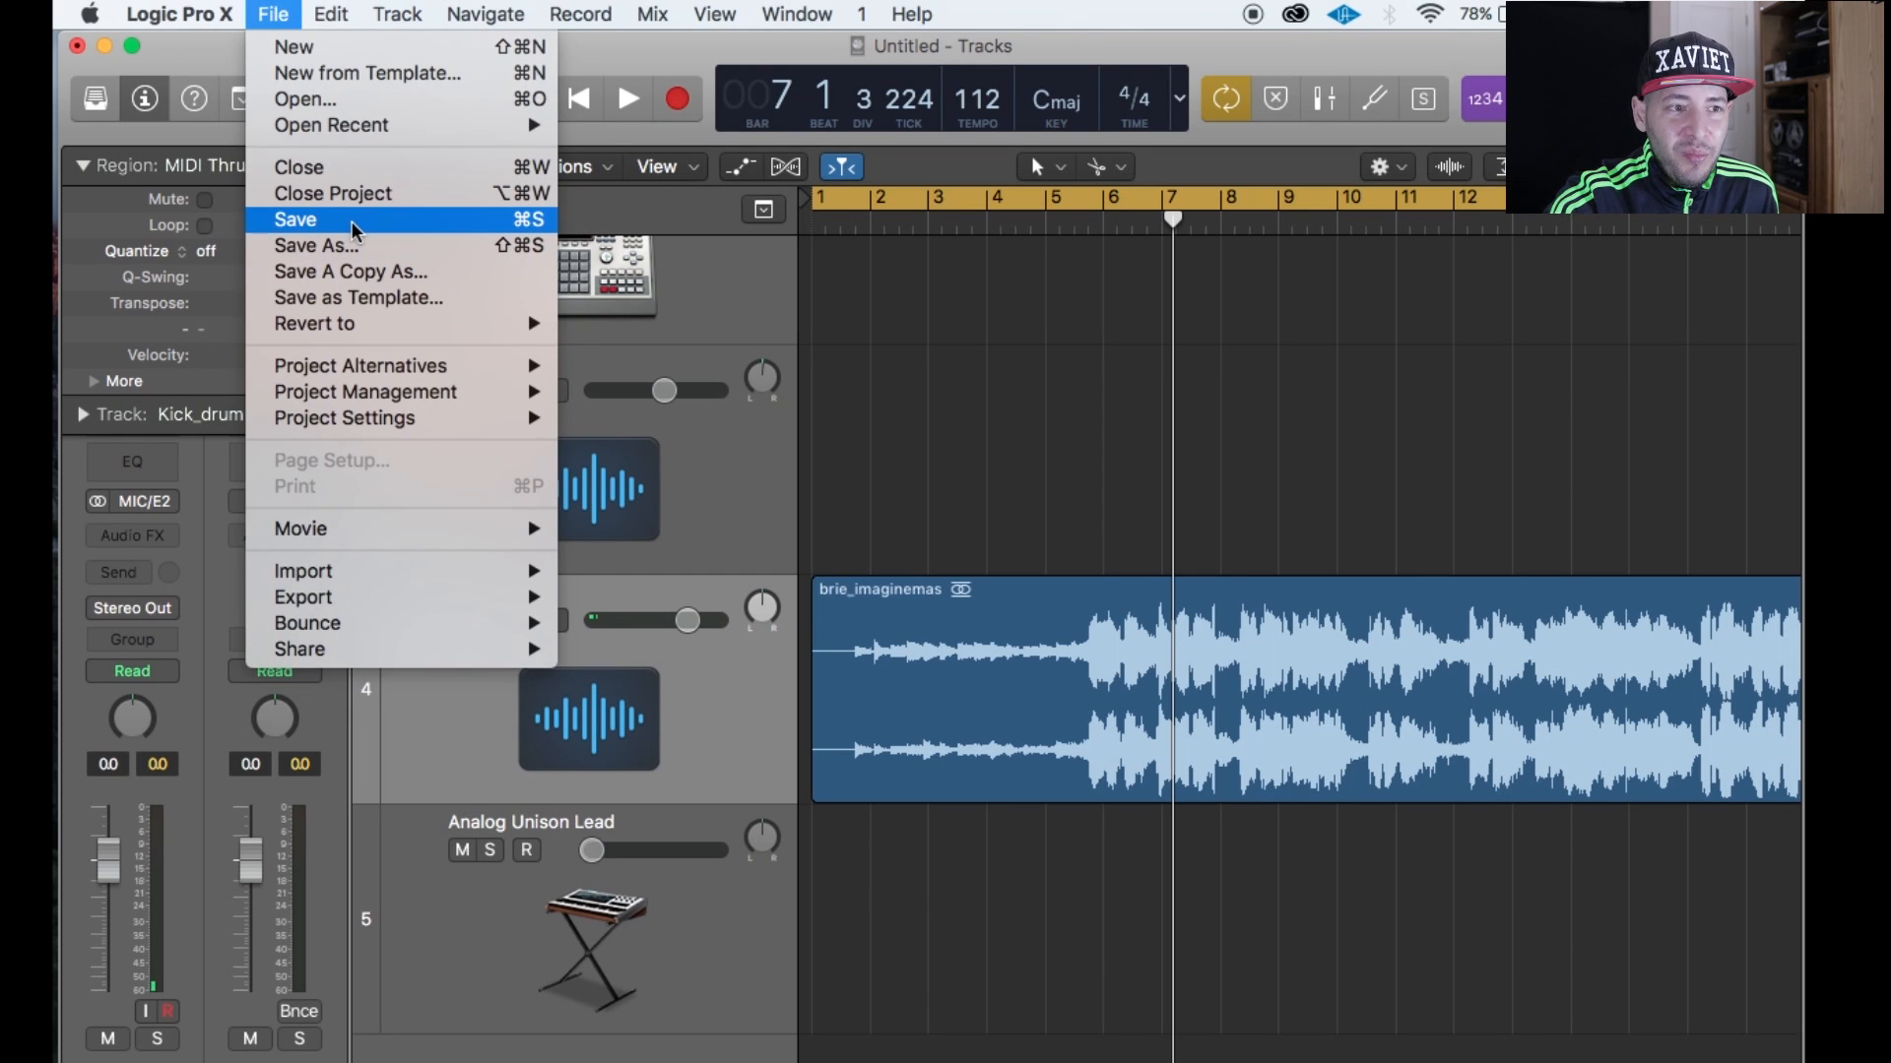
left_click(353, 222)
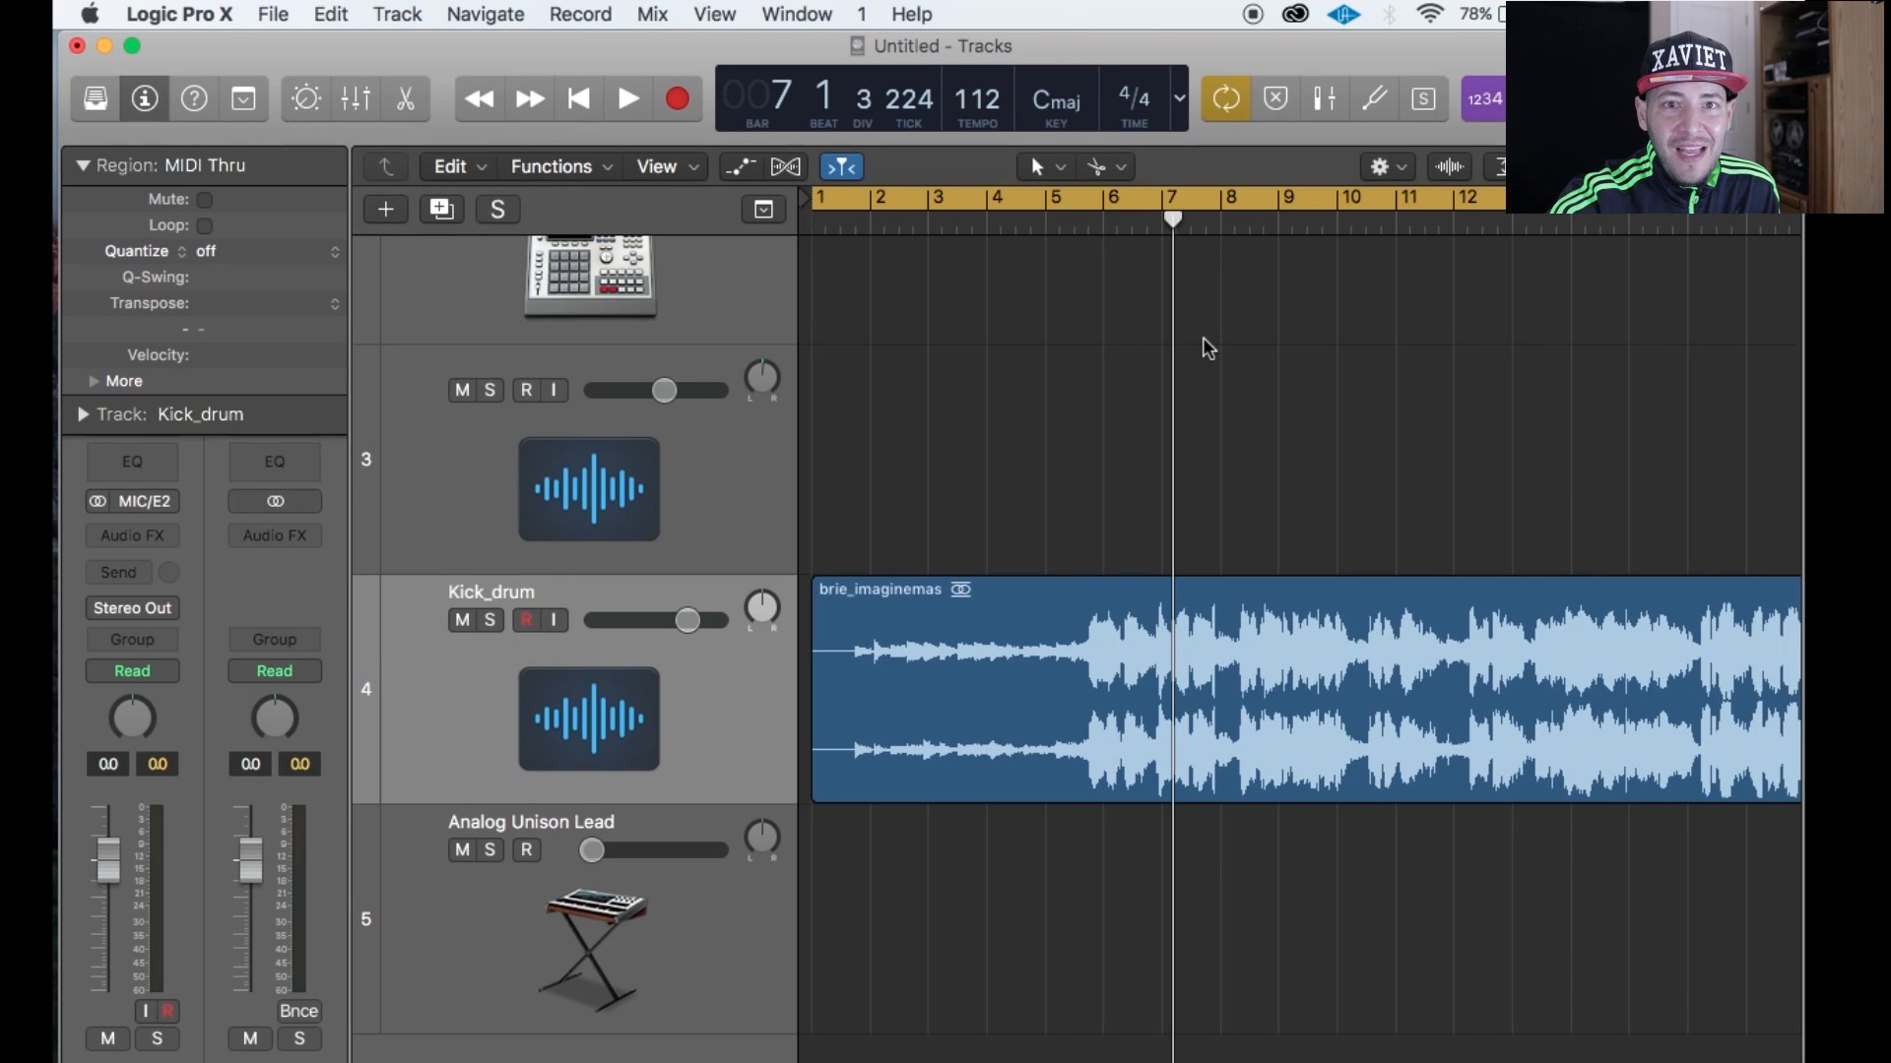